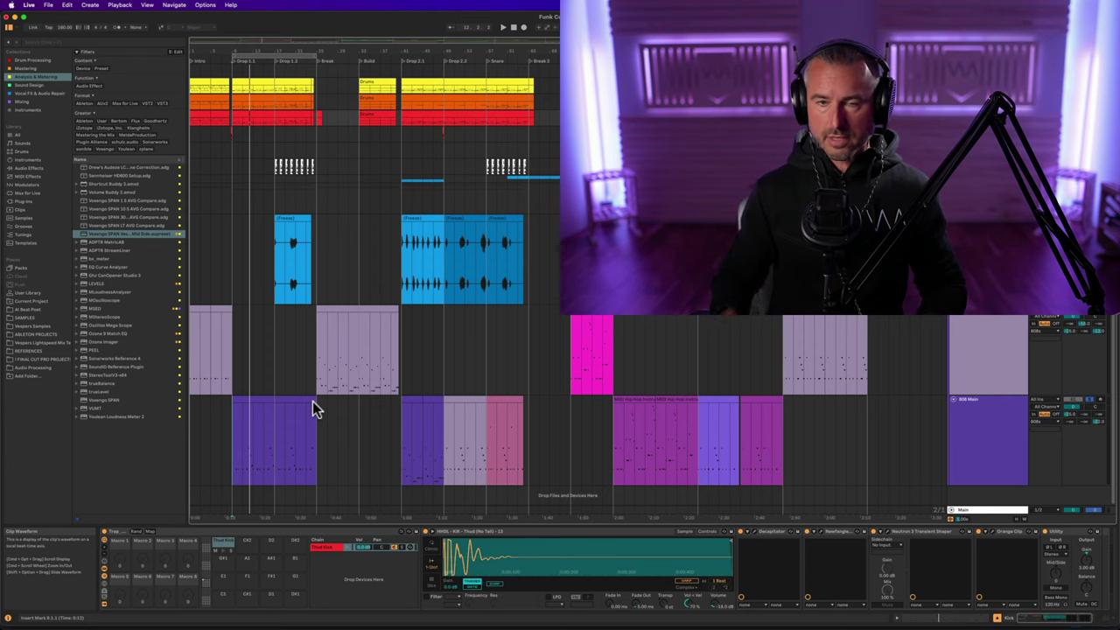
# - Deactivate all devices on the 808 Main track, from EffectRack to the last Utility, and play the dry bass
pyautogui.press('space')
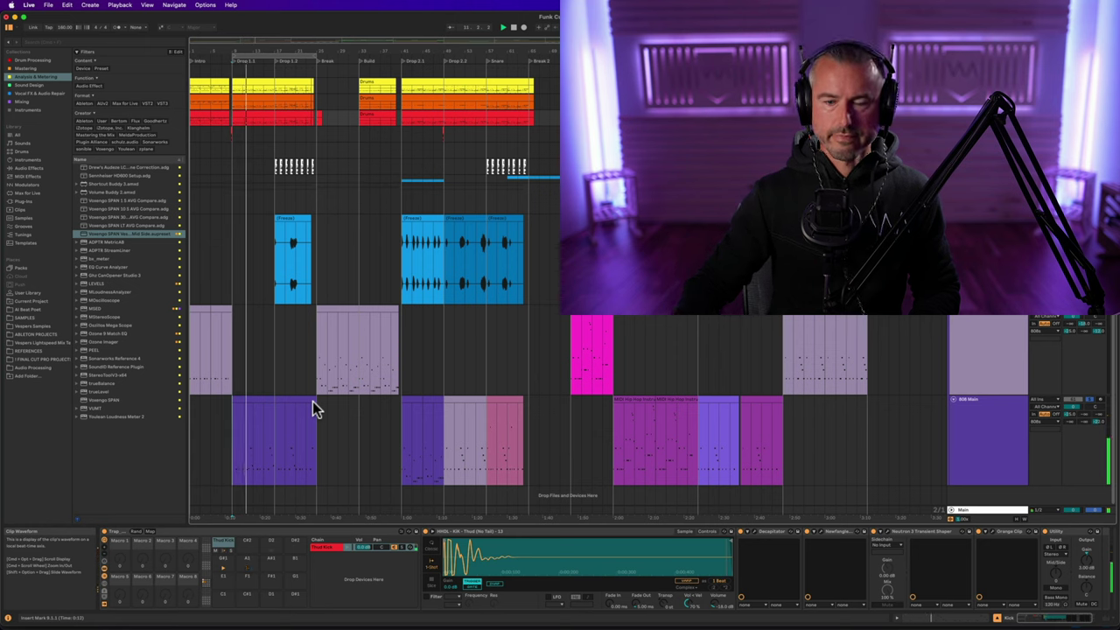
pyautogui.click(985, 431)
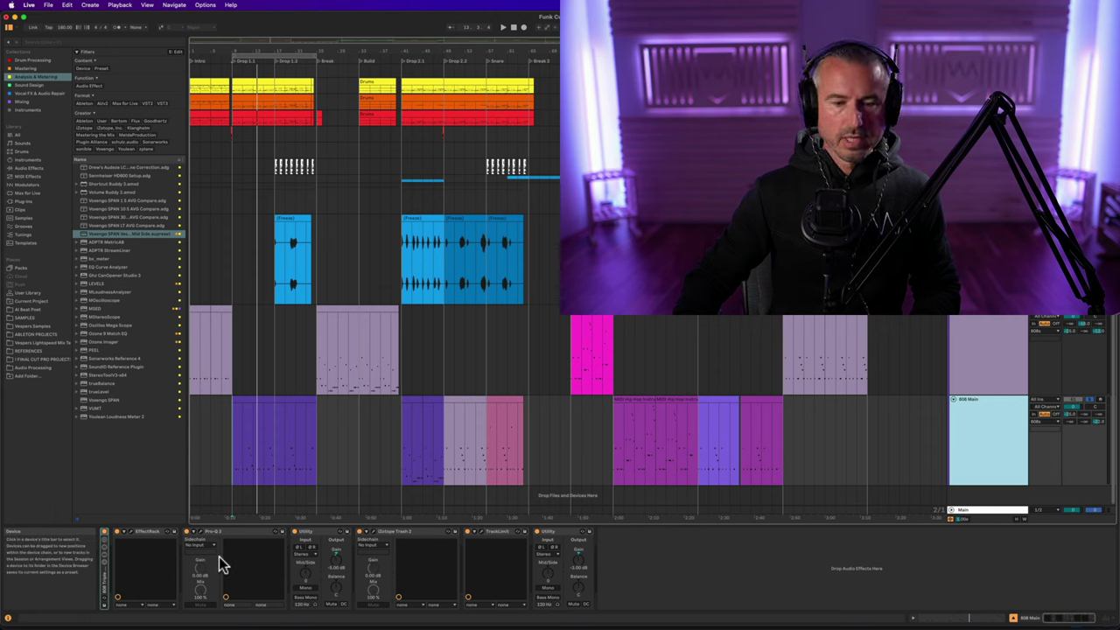
pyautogui.click(557, 532)
pyautogui.keyDown('shift'); pyautogui.click(145, 532); pyautogui.keyUp('shift')
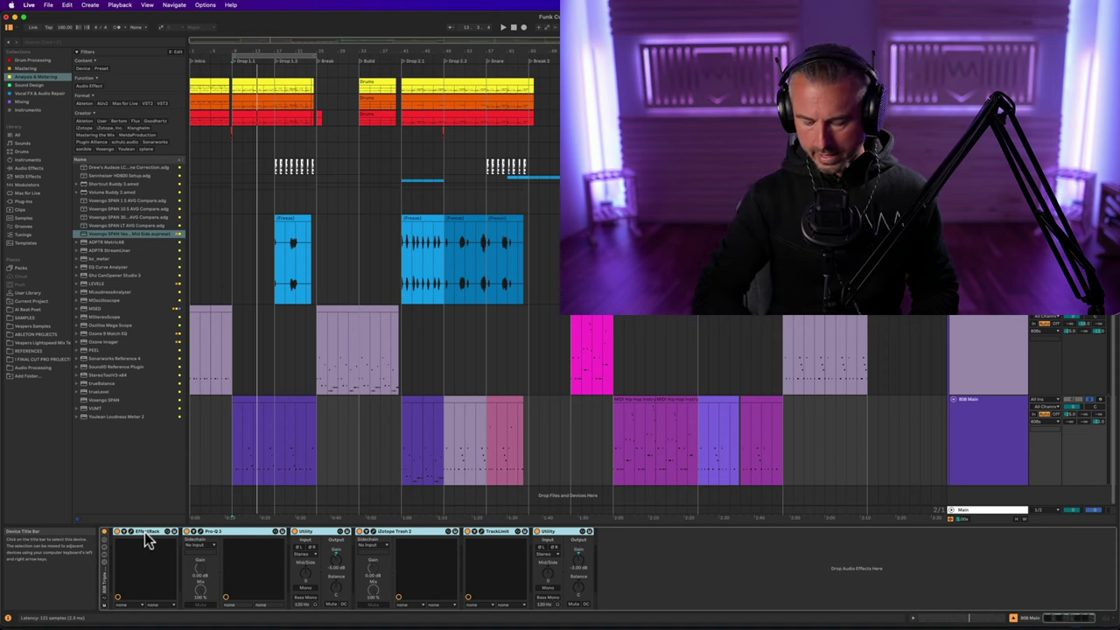
pyautogui.click(144, 532)
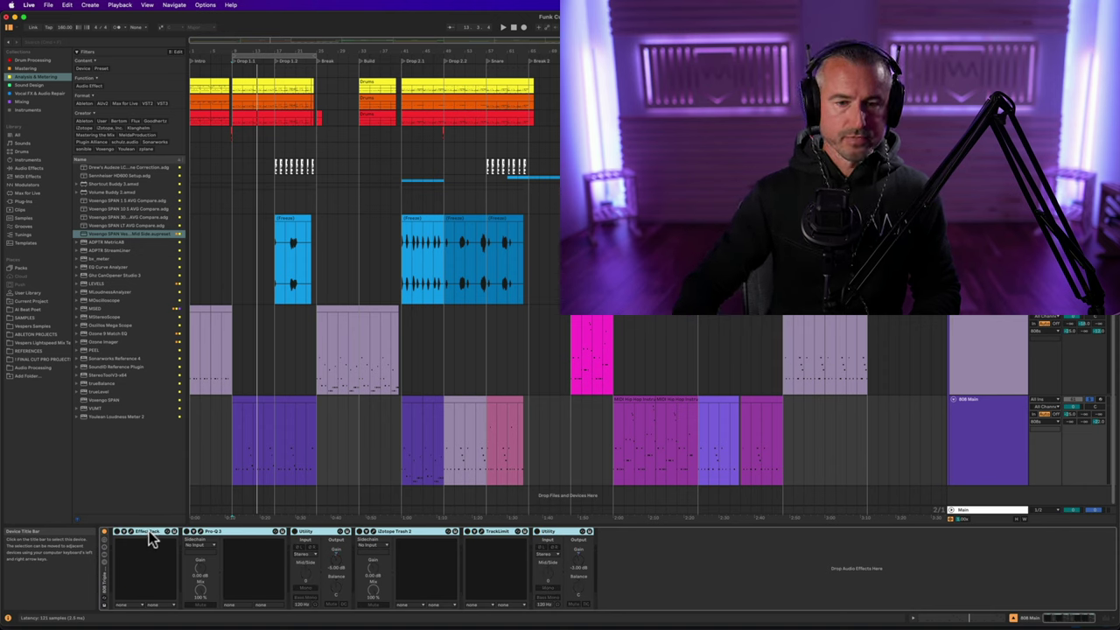
pyautogui.press('space')
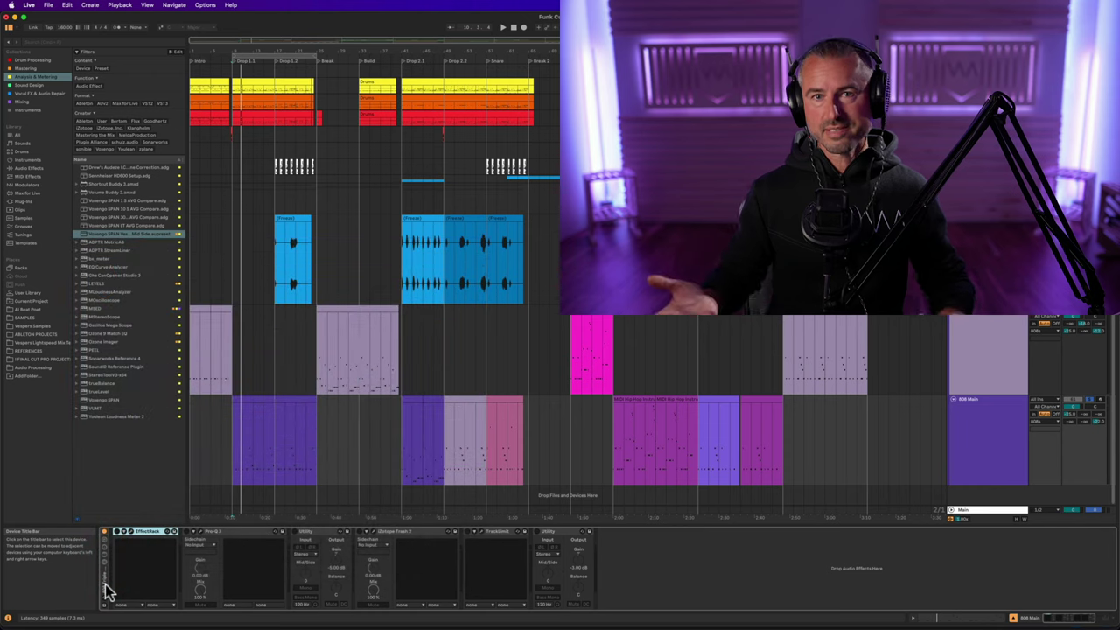
# - Examine the SIE-Q in the 808 Main EffectRack, comparing it bypassed and active and testing its Low control
pyautogui.click(133, 532)
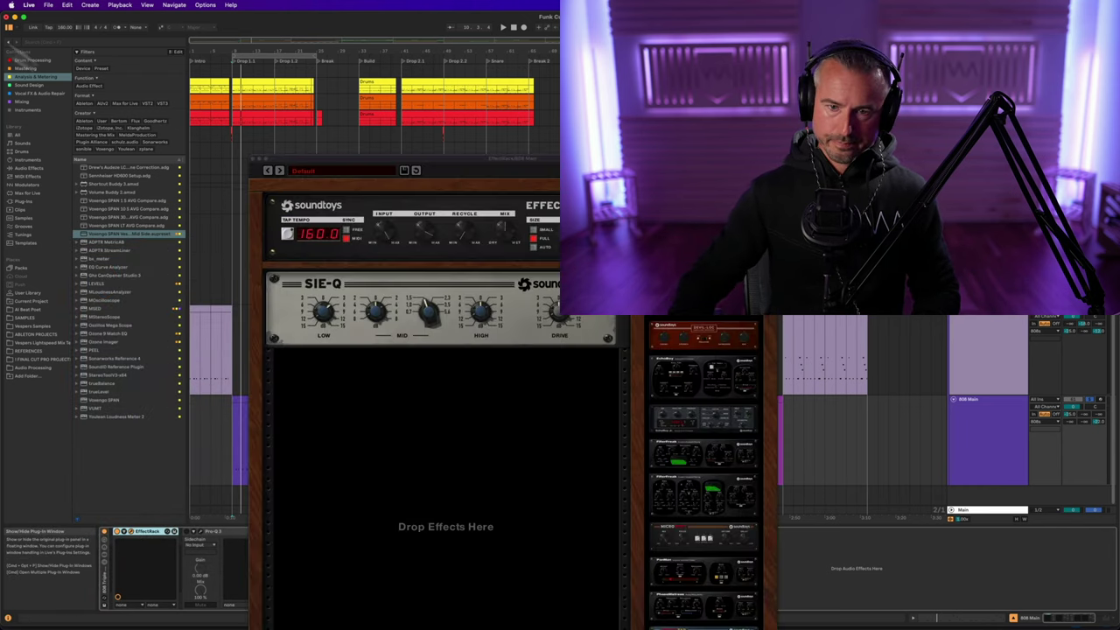
pyautogui.moveTo(533, 166); pyautogui.dragTo(490, 7)
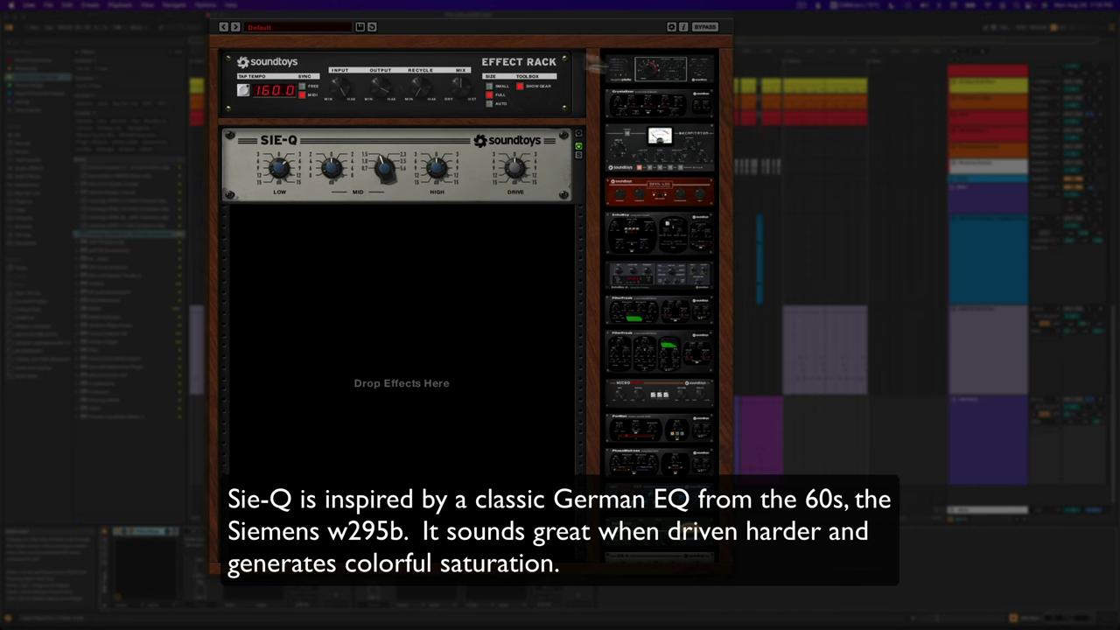
pyautogui.moveTo(645, 552); pyautogui.dragTo(412, 341)
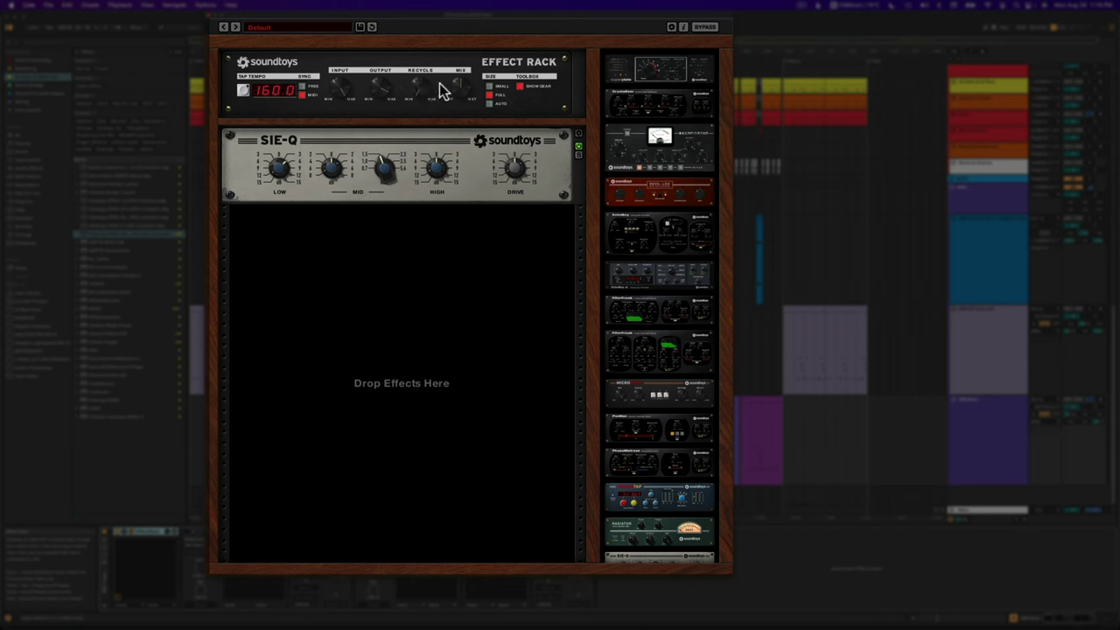
pyautogui.click(579, 147)
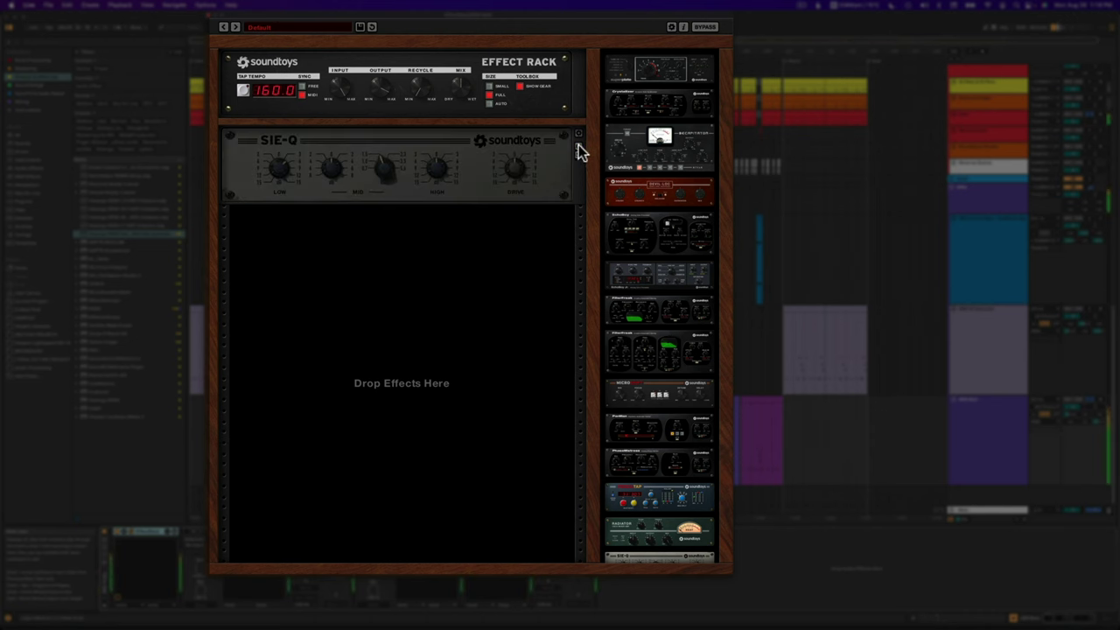
pyautogui.click(579, 146)
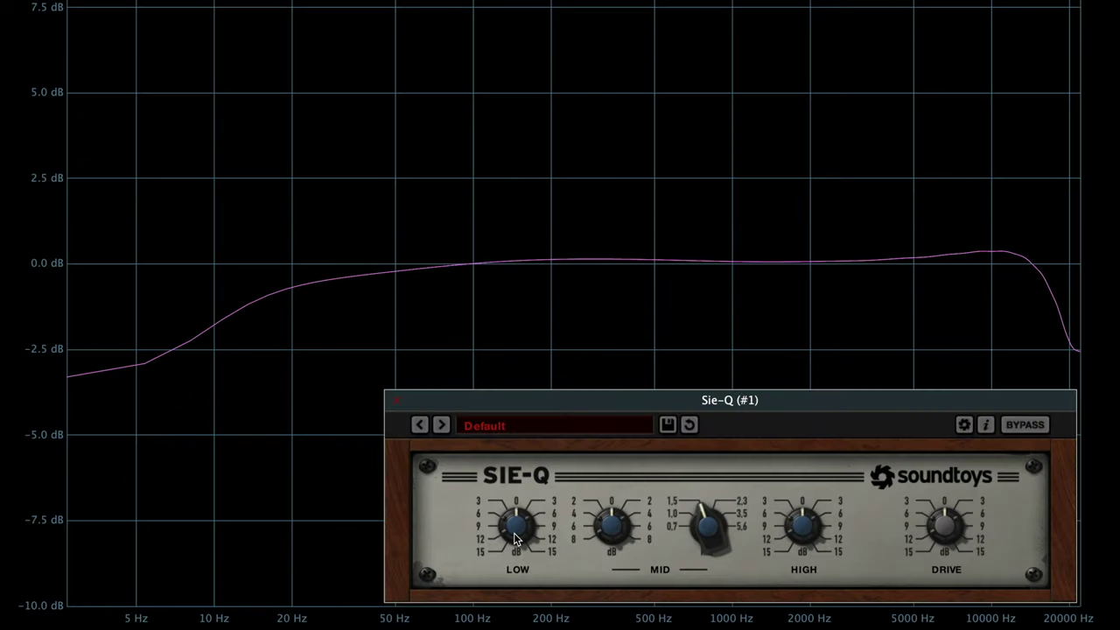
pyautogui.moveTo(514, 538); pyautogui.dragTo(514, 522)
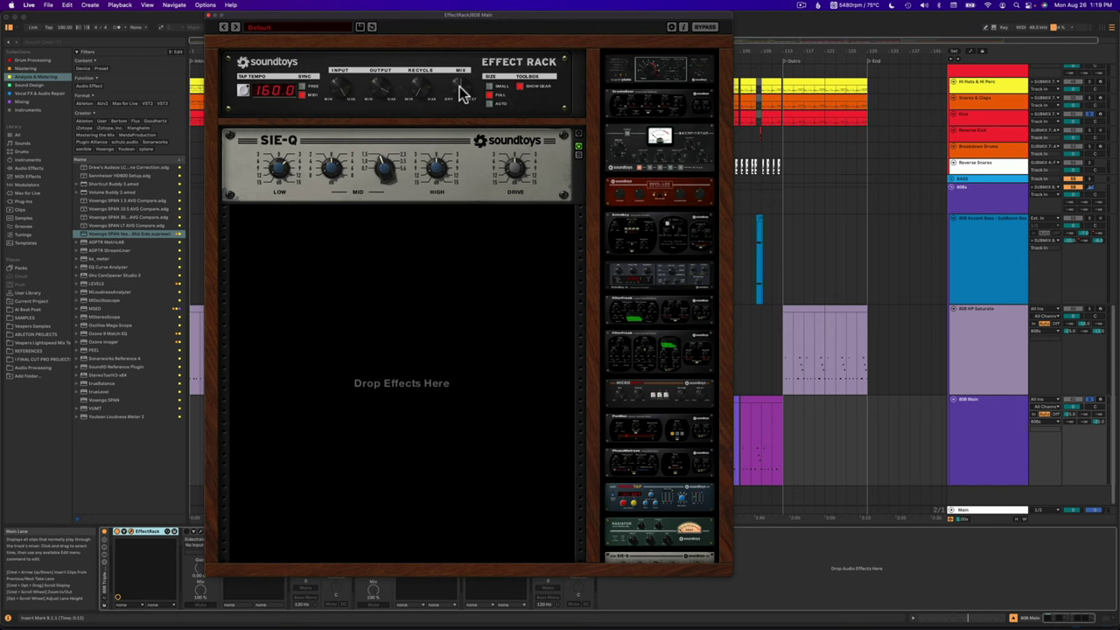
pyautogui.click(208, 14)
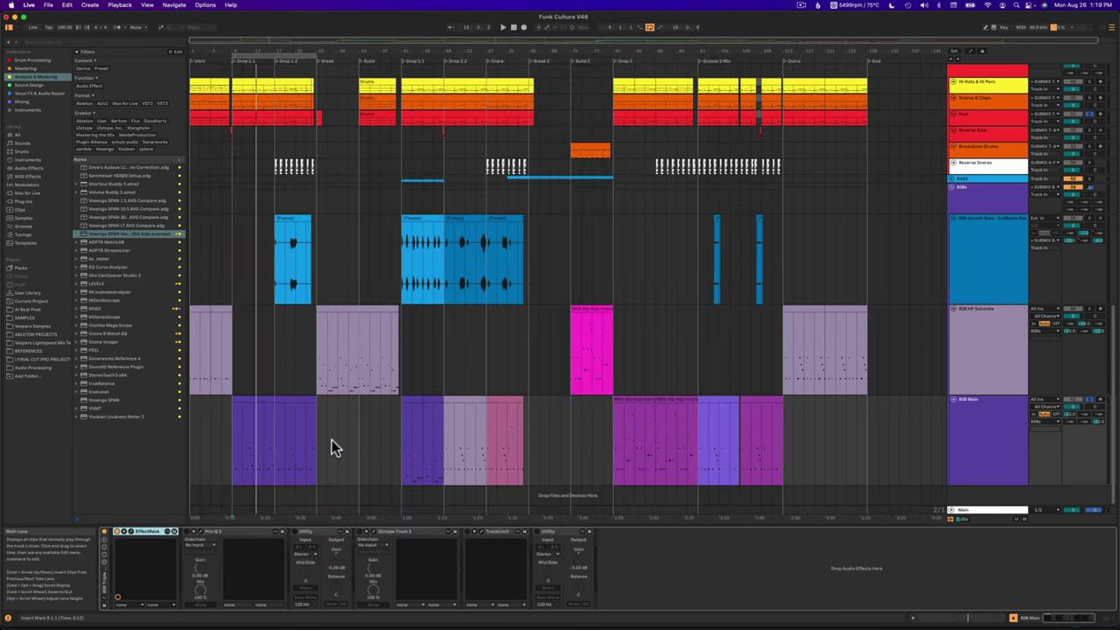
# - Open Pro-Q 3 on the 808 Main track, inspect its EQ bands and compare the sound bypassed and active
pyautogui.click(200, 531)
pyautogui.moveTo(531, 283); pyautogui.dragTo(506, 108)
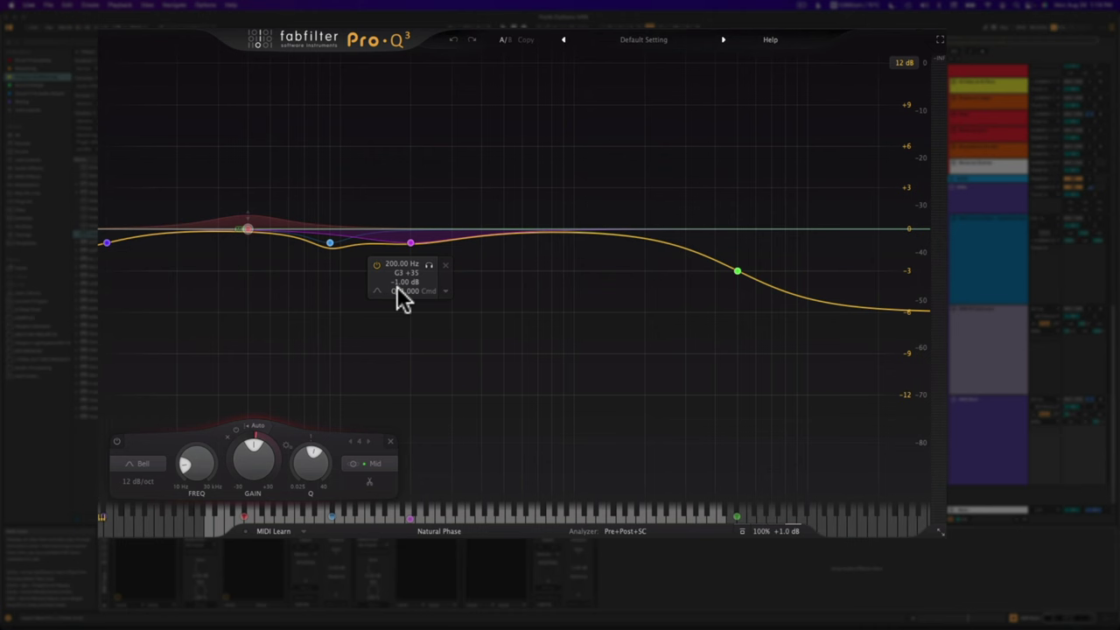
pyautogui.moveTo(738, 276)
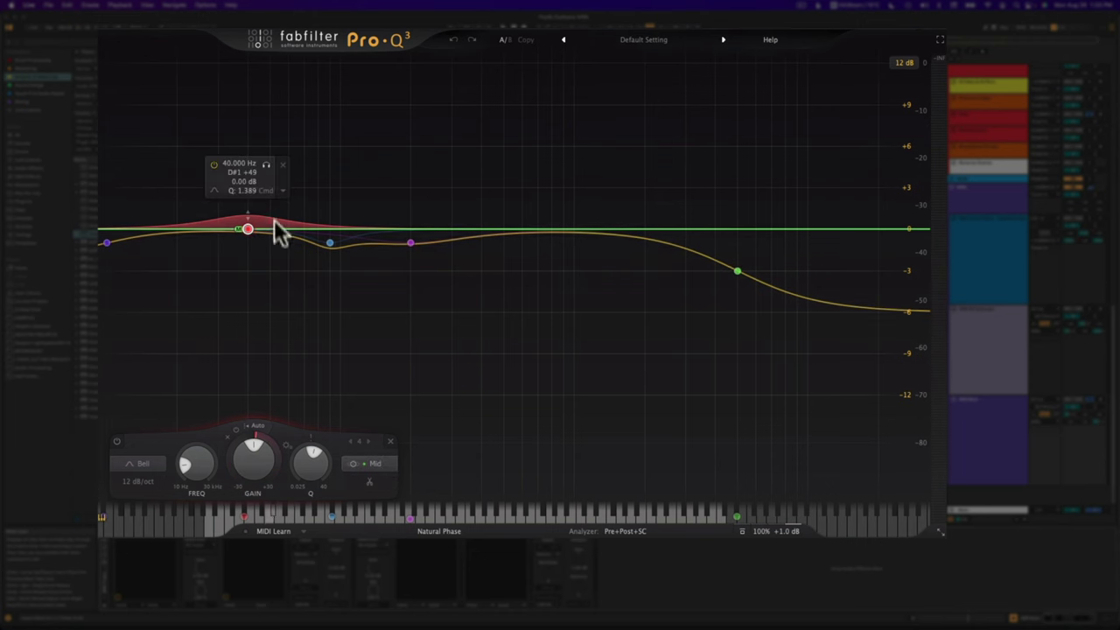
pyautogui.click(742, 530)
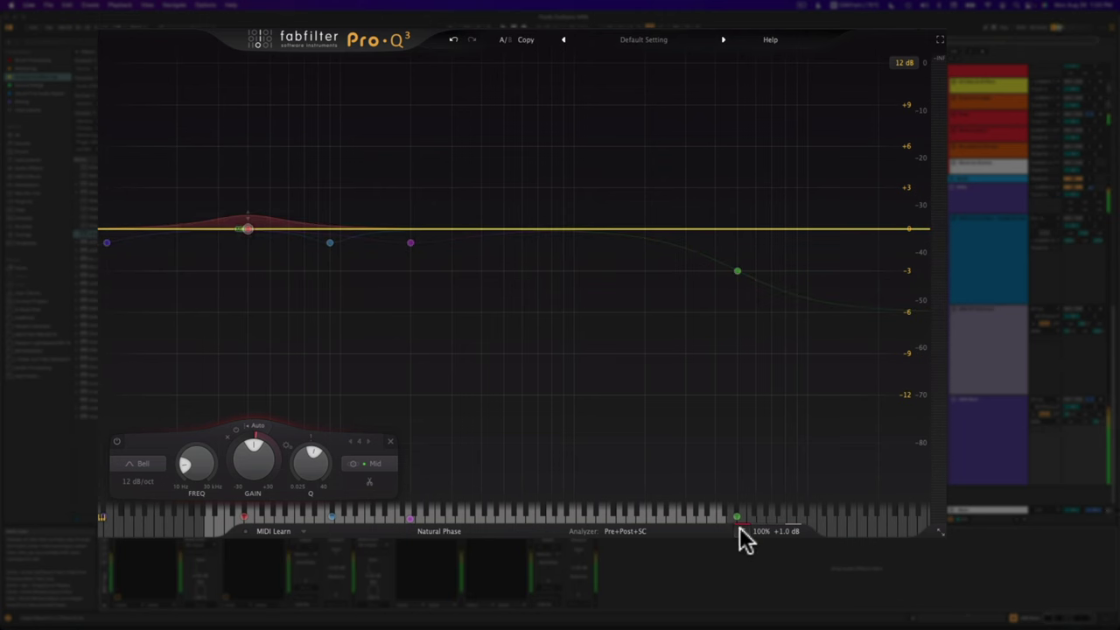
pyautogui.click(740, 530)
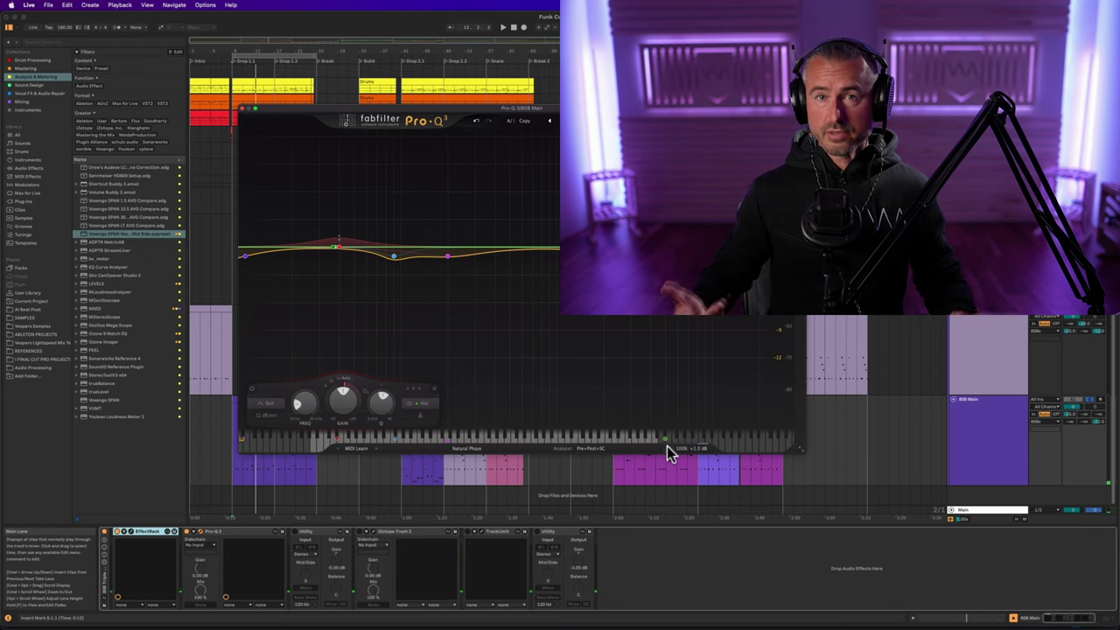
# - Activate the Utility that follows Pro-Q 3, audition the section and hide the Pro-Q 3 window
pyautogui.click(298, 536)
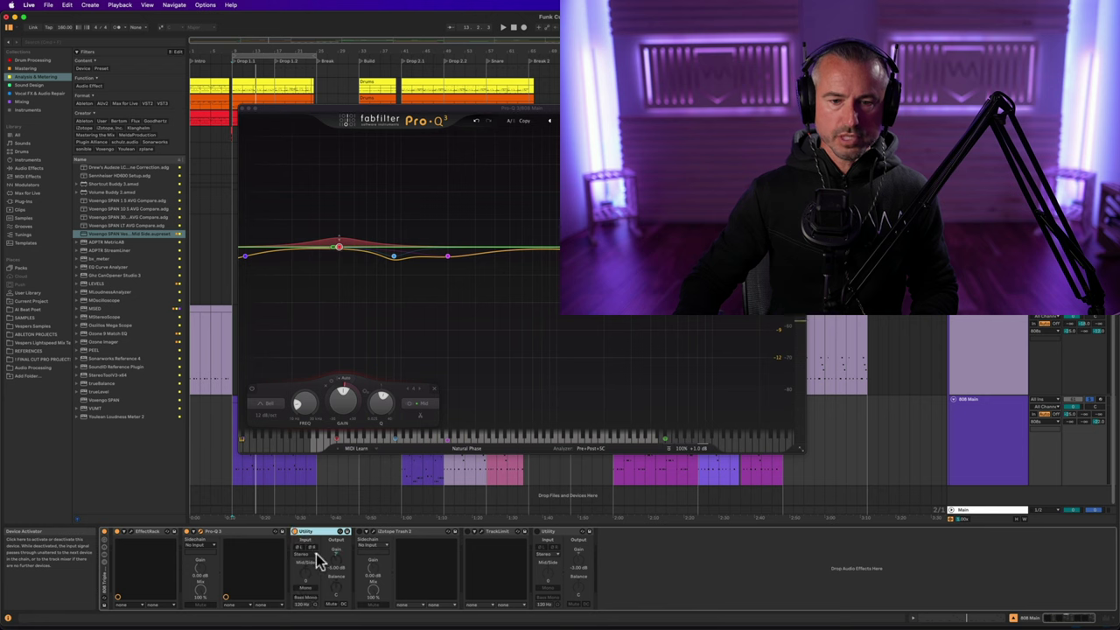
pyautogui.press('space')
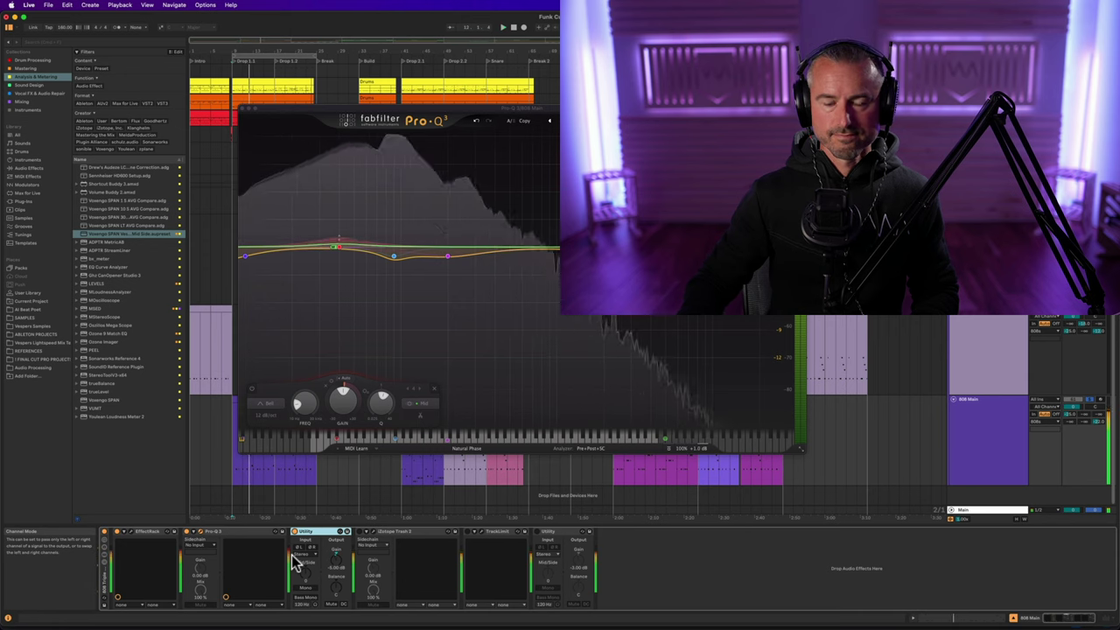
pyautogui.press('space')
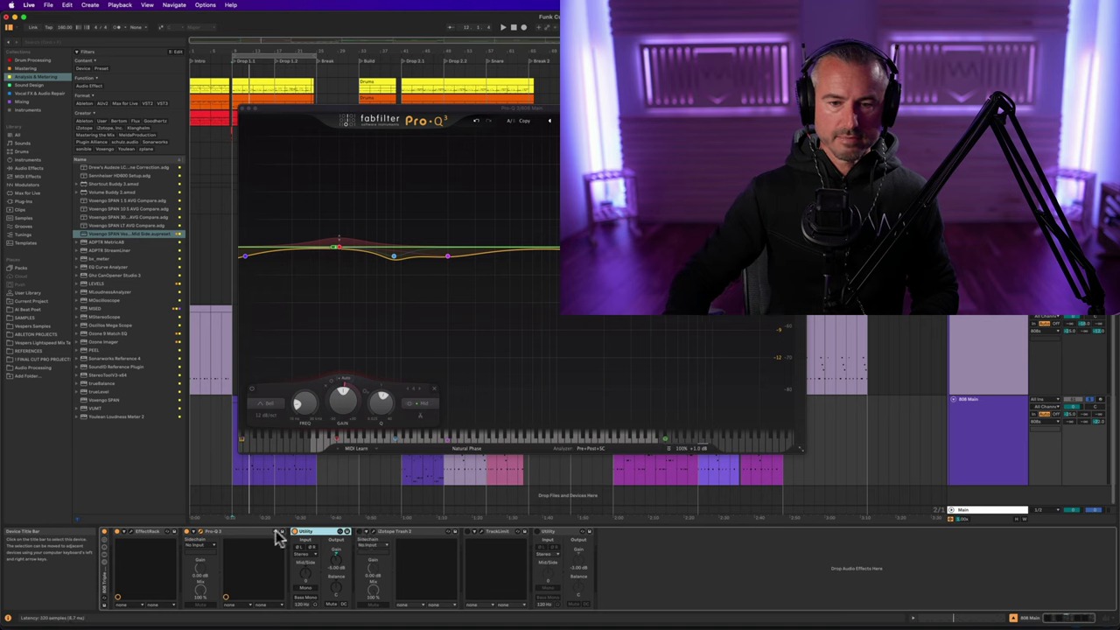
pyautogui.click(206, 535)
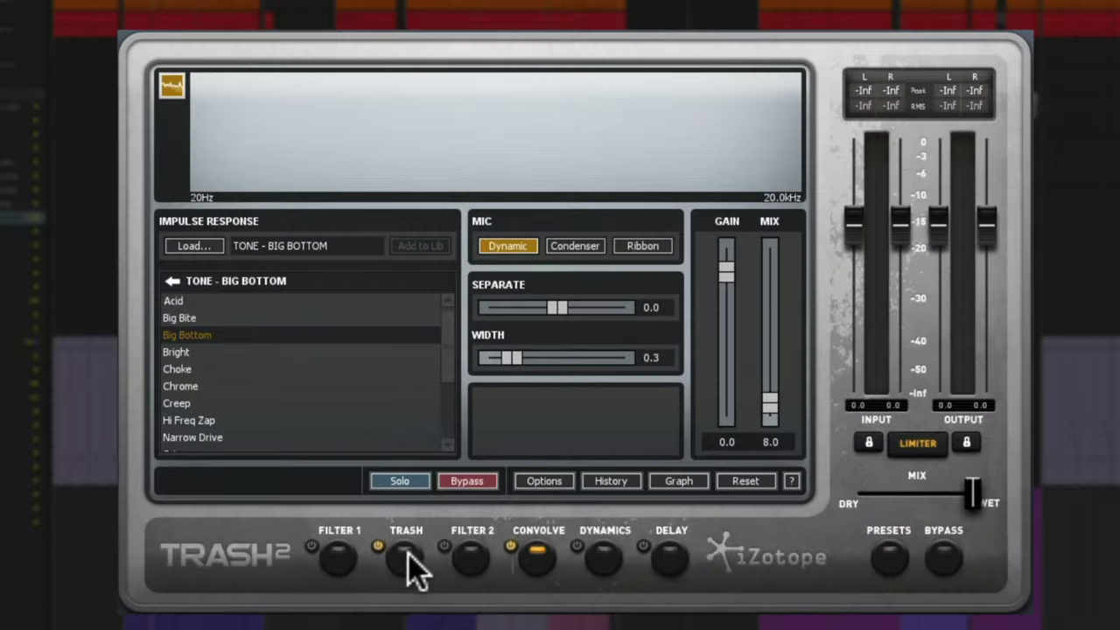
# - Show the Trash module of Trash 2 and inspect its multiband split and the waveshaper settings of each band
pyautogui.click(405, 561)
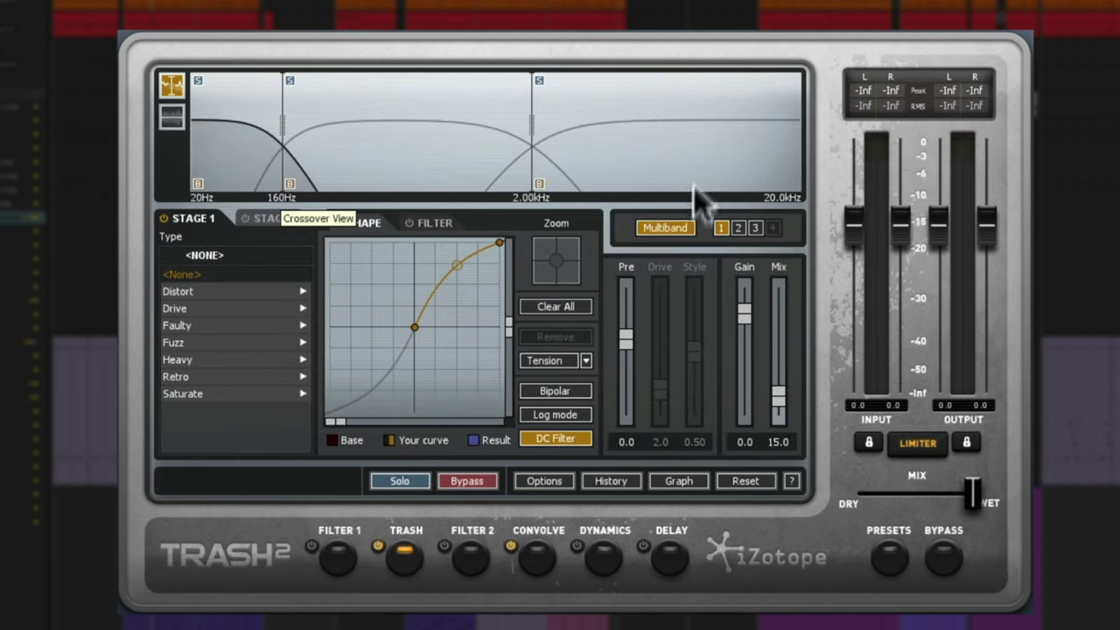
pyautogui.click(683, 225)
pyautogui.click(684, 226)
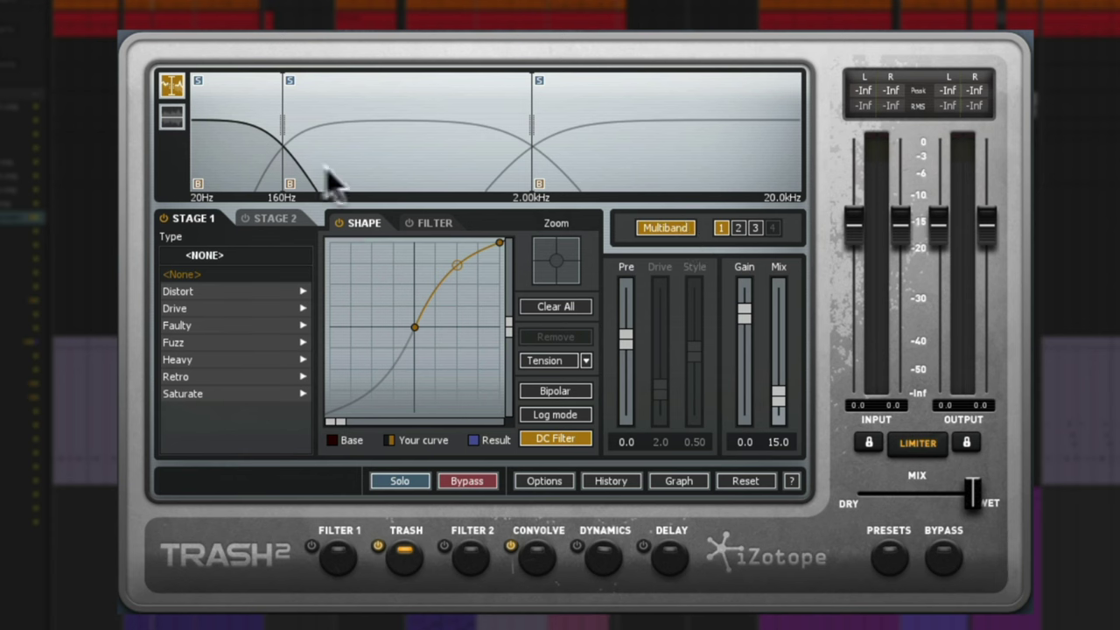
pyautogui.click(390, 165)
pyautogui.click(660, 179)
pyautogui.click(432, 162)
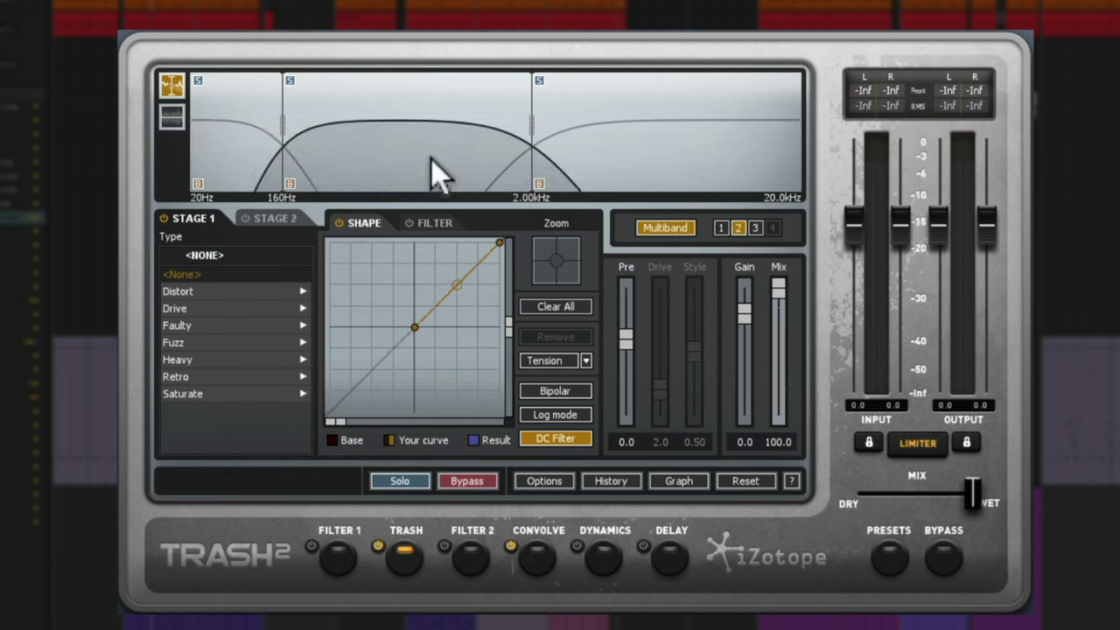
# - Audition the low band's Stage 1 saturation by comparing it off and on during playback, and check its mix control
pyautogui.click(239, 157)
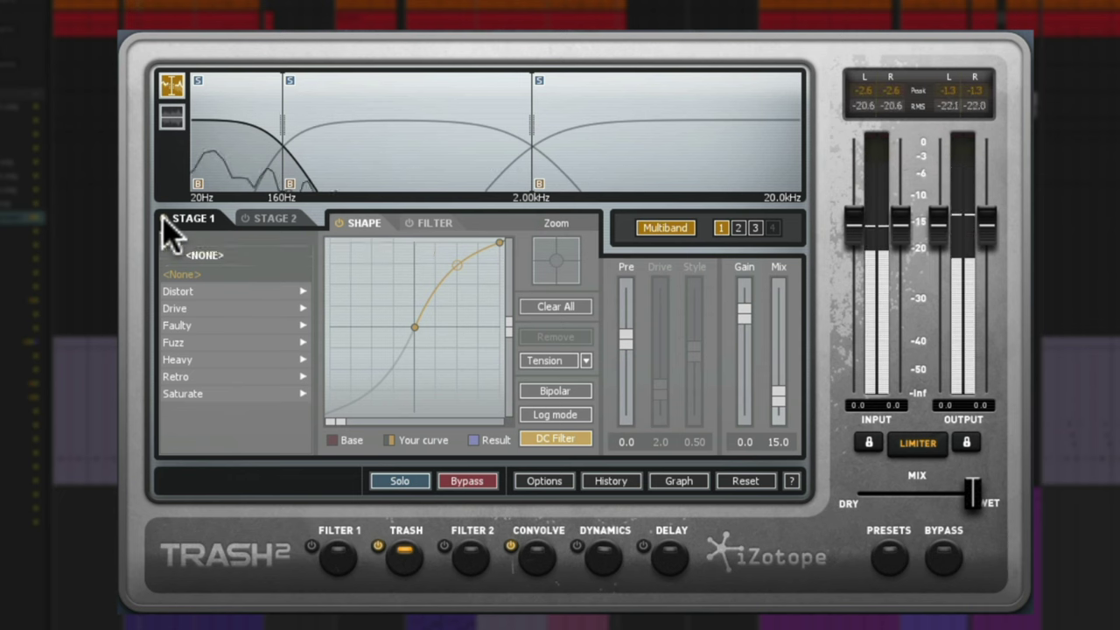
pyautogui.click(163, 218)
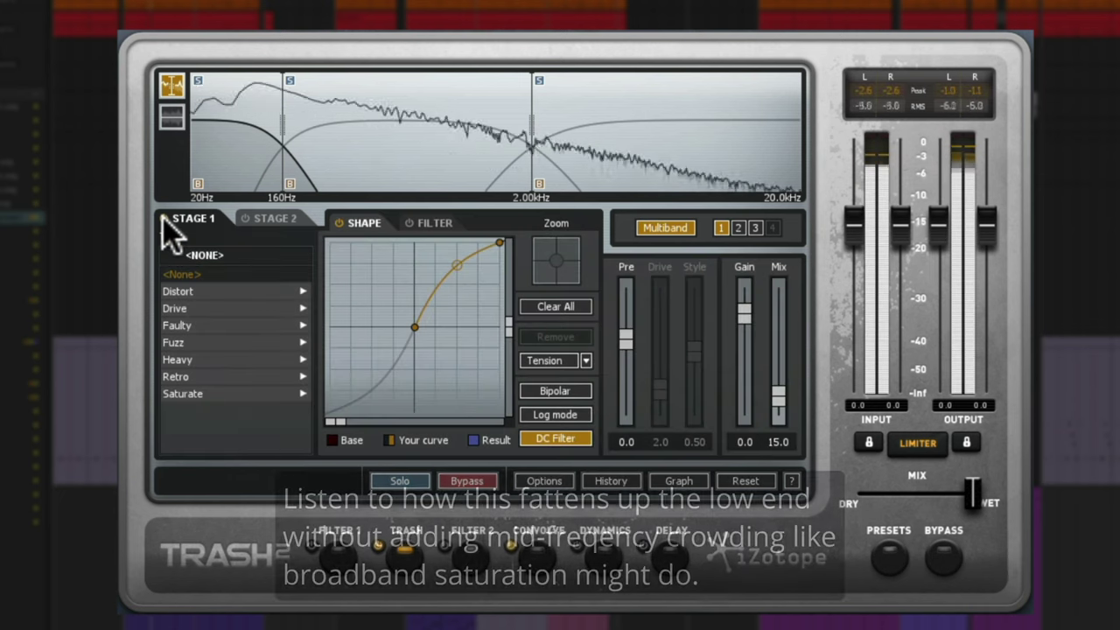
pyautogui.moveTo(779, 399)
pyautogui.mouseDown()
pyautogui.moveTo(780, 293)
pyautogui.moveTo(779, 394)
pyautogui.mouseUp()
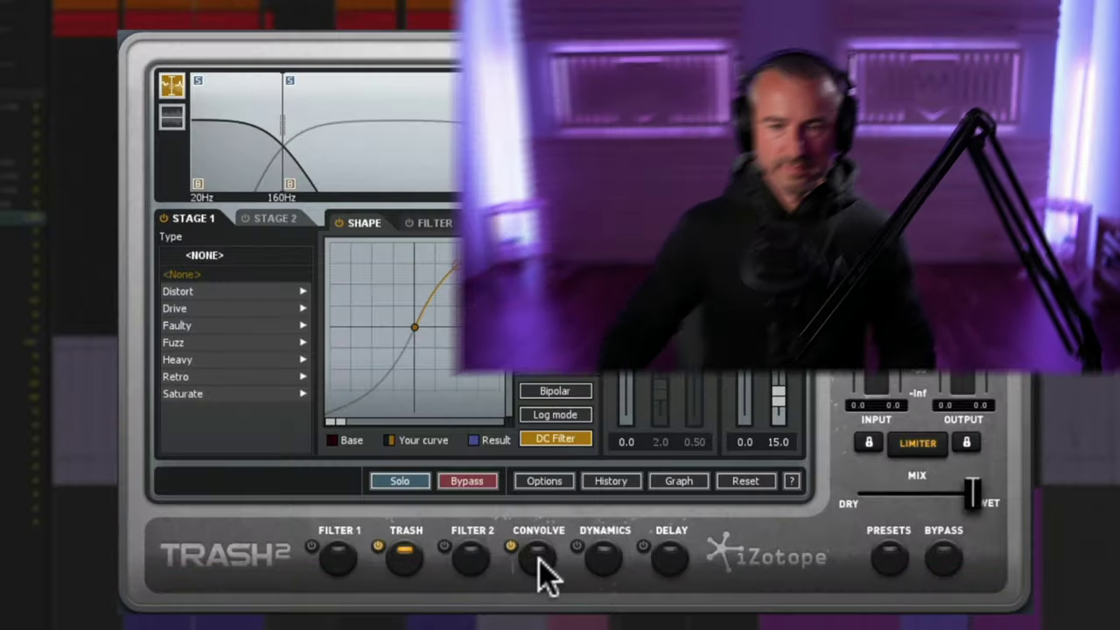
# - Show the Convolve module, browse its impulse response categories and return to the Tone category containing Big Bottom
pyautogui.click(537, 560)
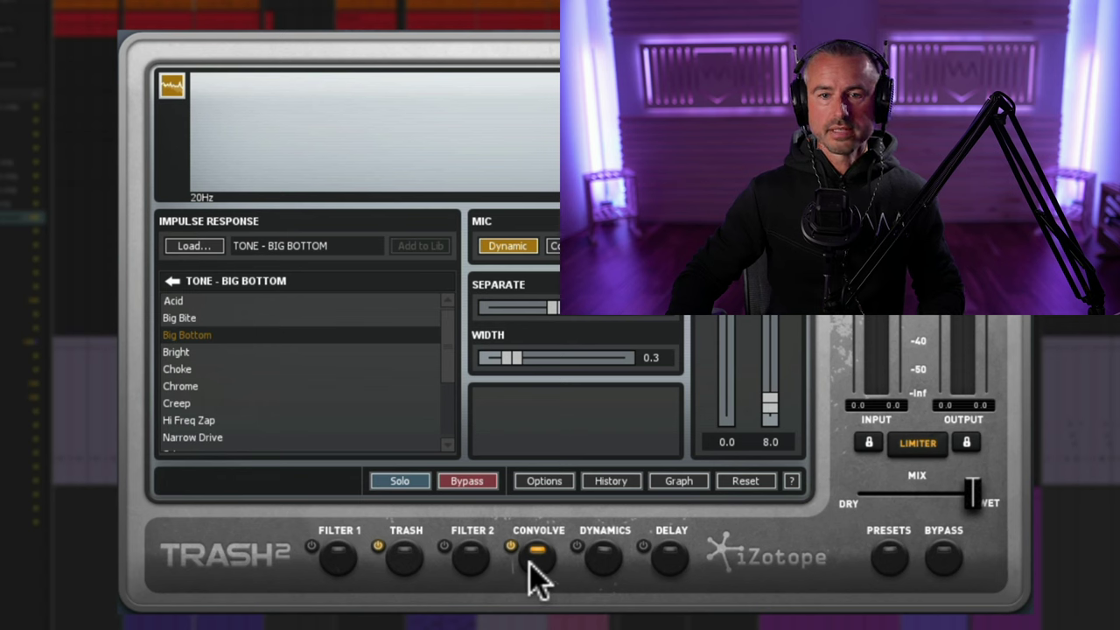
pyautogui.click(173, 285)
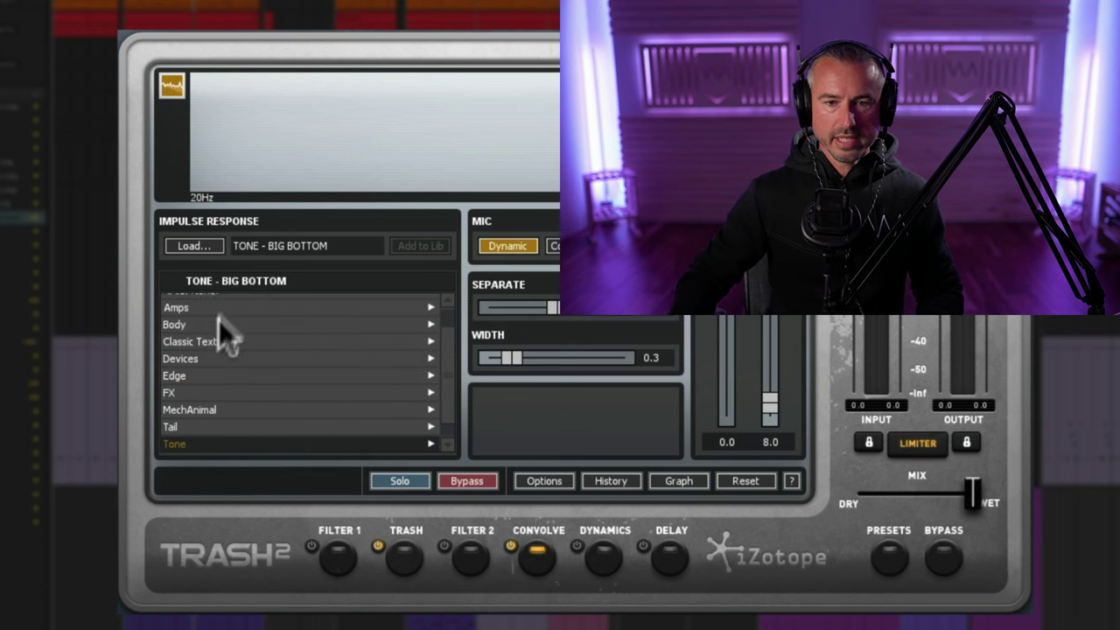
pyautogui.scroll(1, 215, 355)
pyautogui.scroll(-2, 227, 419)
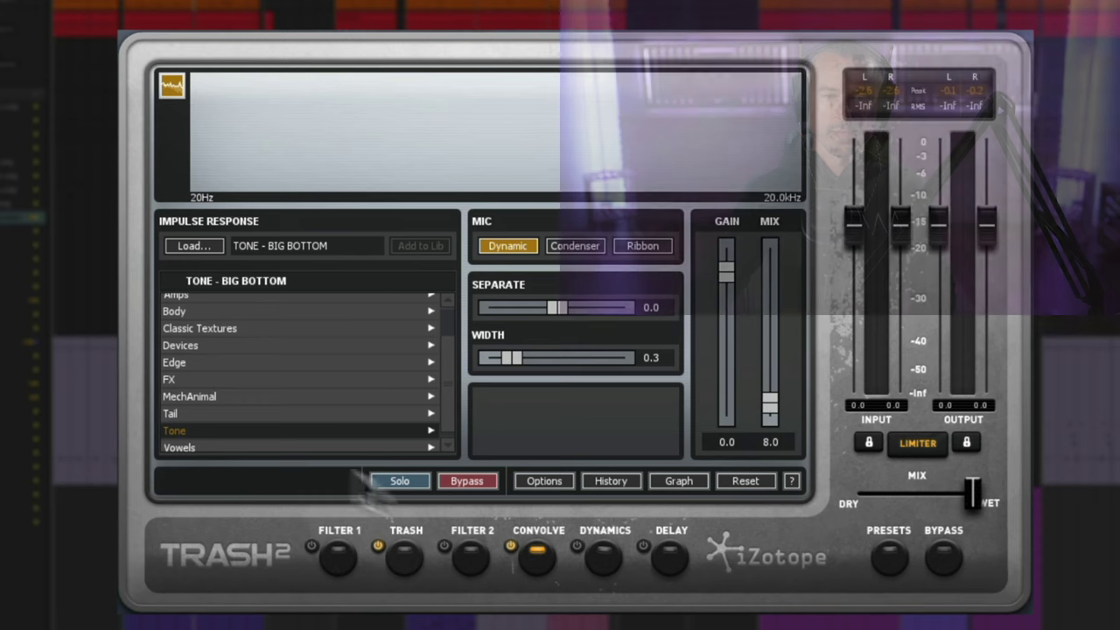
pyautogui.click(194, 429)
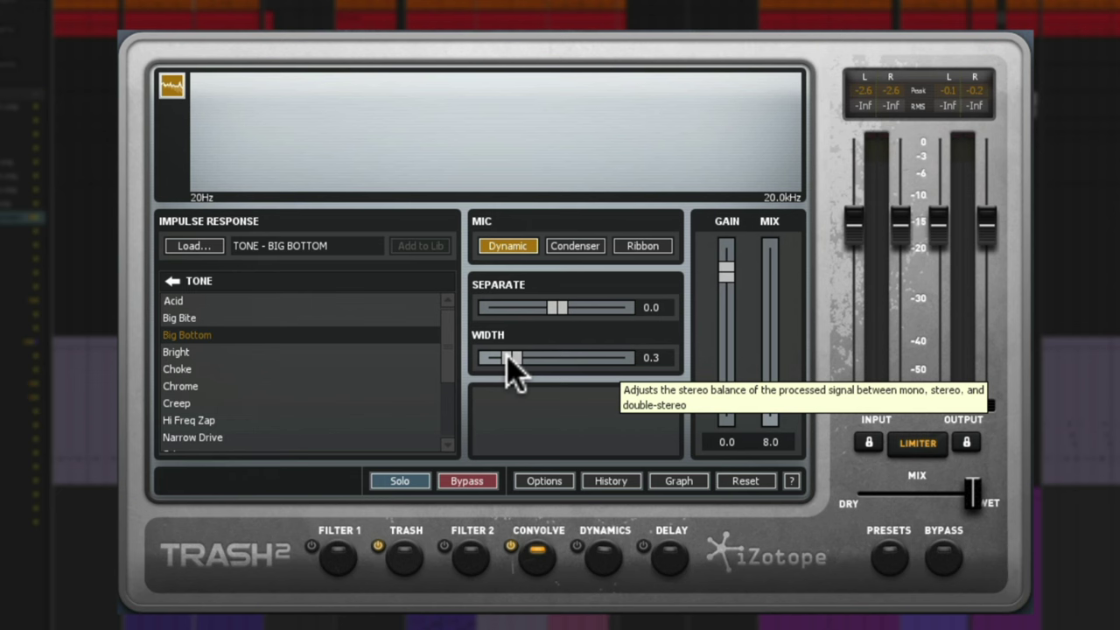
# - Exaggerate the Convolve effect by raising its mix to 83.1 and its width to 1.0 while listening to the bass
pyautogui.click(512, 545)
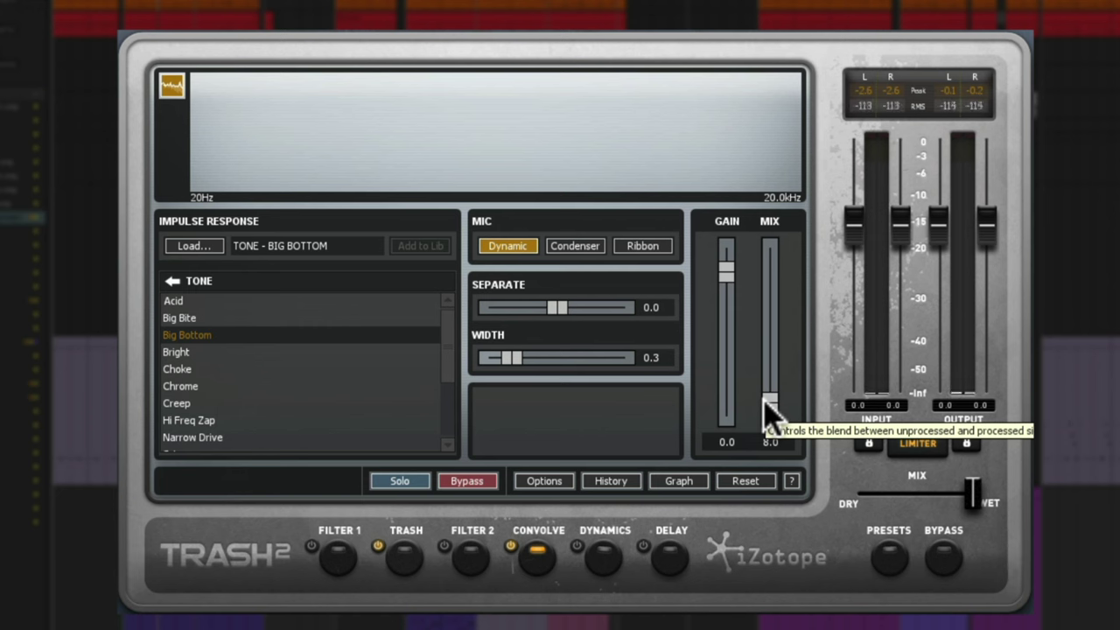
pyautogui.moveTo(770, 405); pyautogui.dragTo(788, 321)
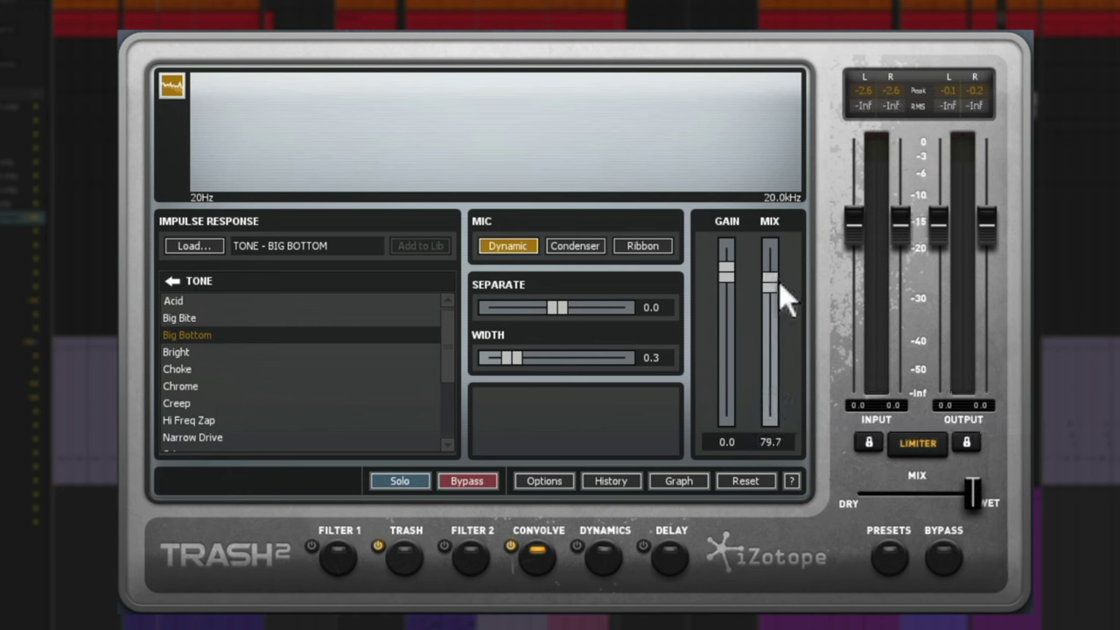
pyautogui.press('space')
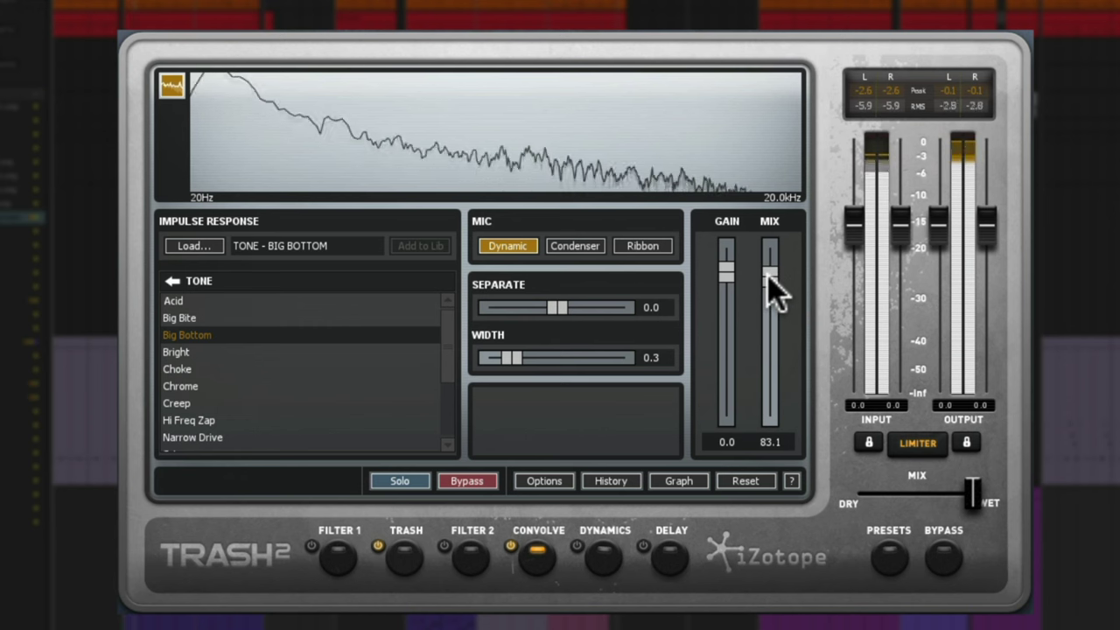
pyautogui.moveTo(511, 353); pyautogui.dragTo(559, 348)
pyautogui.press('space')
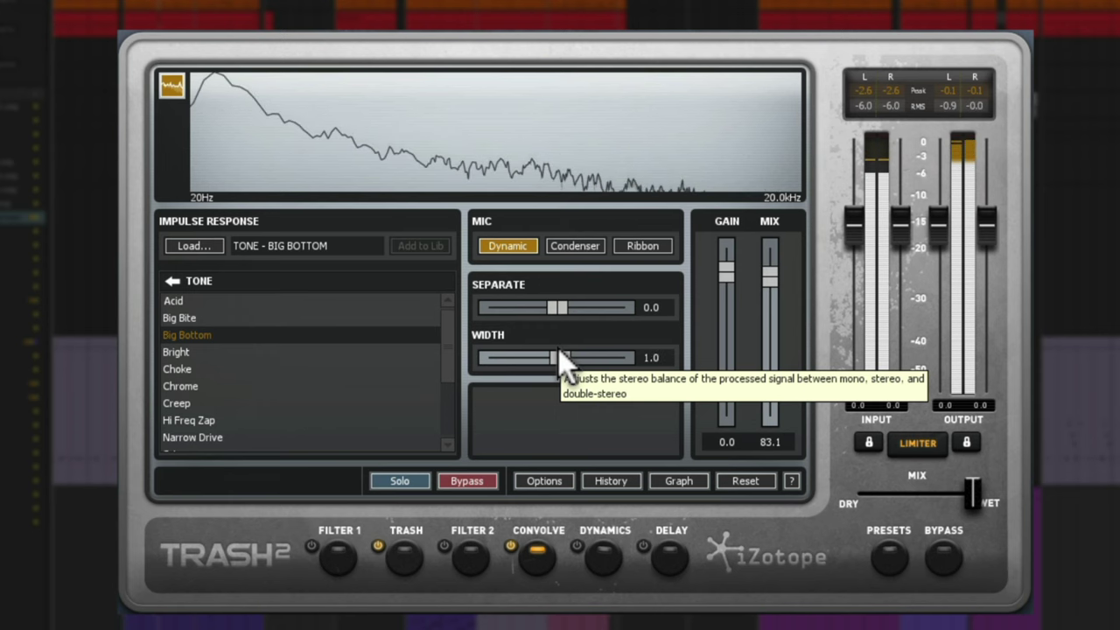
# - Set the Convolve width to 0.3 and its mix to 8.0, and play the bass with these settings
pyautogui.click(654, 358)
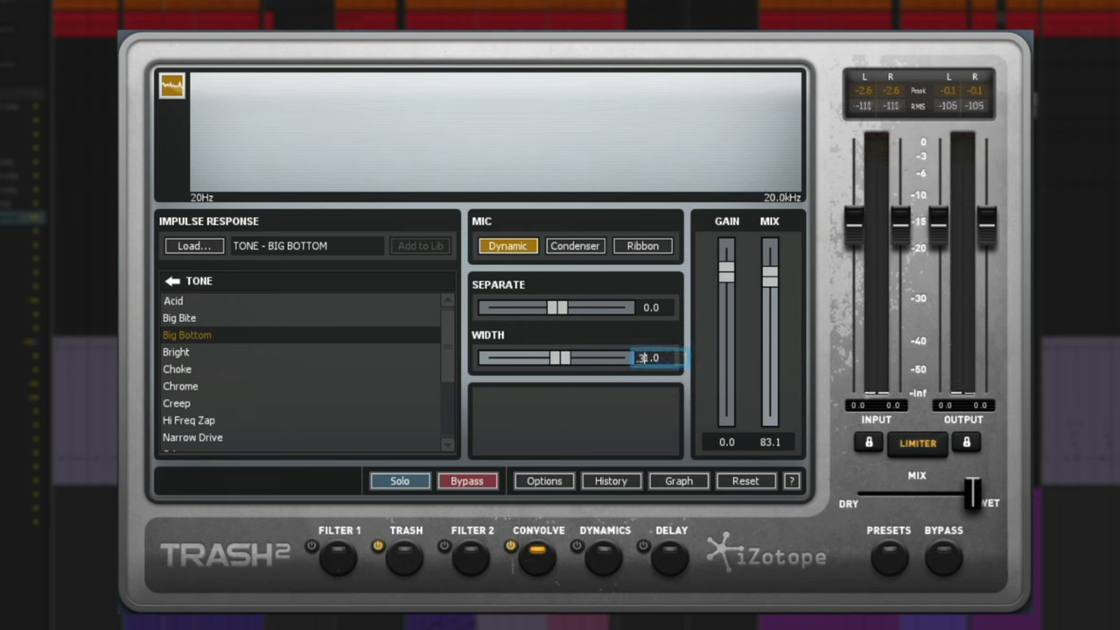
pyautogui.write('0.3')
pyautogui.press('Return')
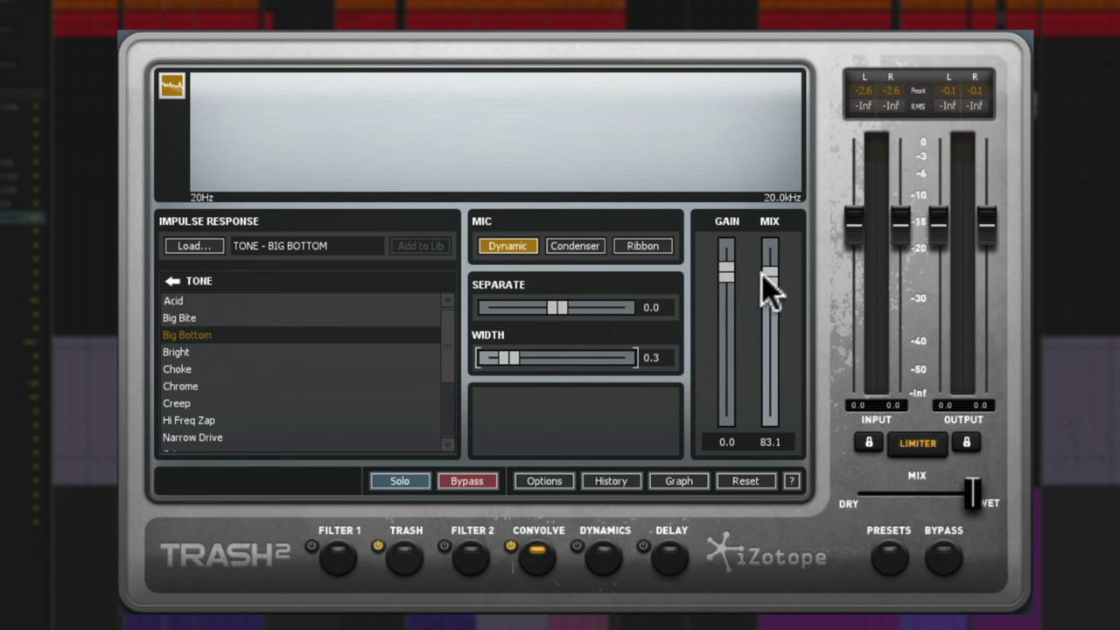
pyautogui.moveTo(767, 273); pyautogui.dragTo(766, 453)
pyautogui.write('8')
pyautogui.press('Return')
pyautogui.press('space')
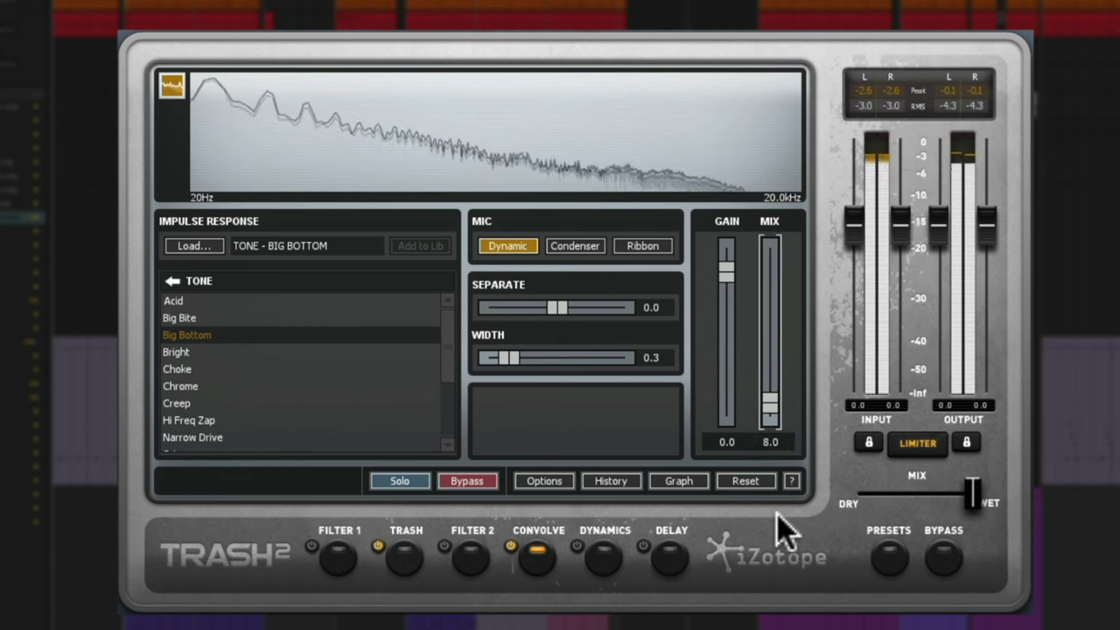
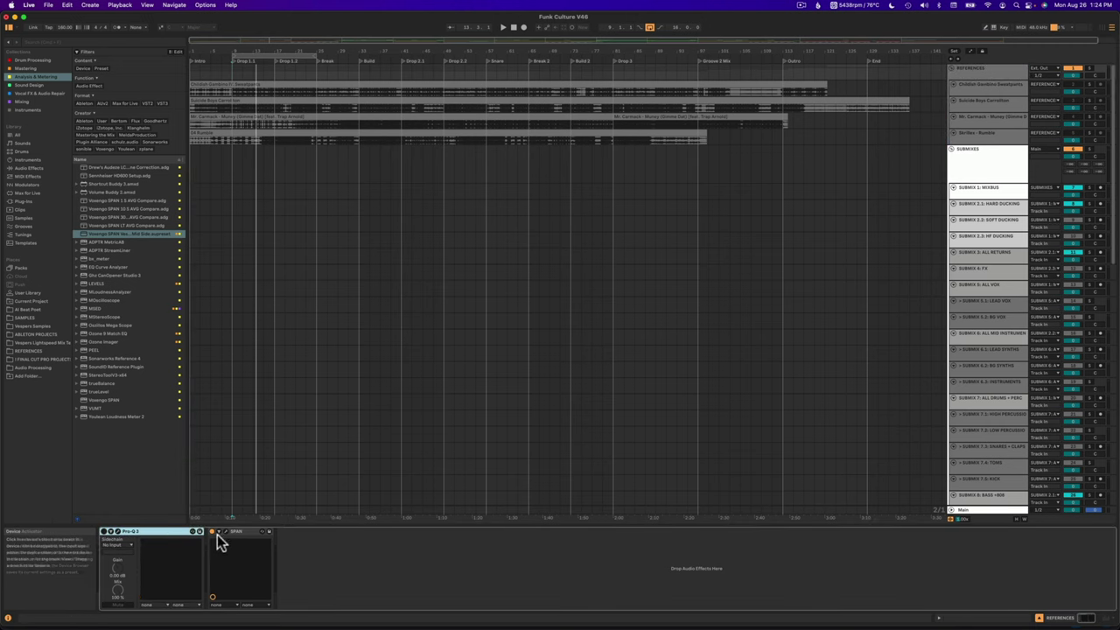
# - Open SPAN on the References group and solo the first reference track to play it through the analyzer
pyautogui.click(226, 531)
pyautogui.moveTo(774, 171); pyautogui.dragTo(516, 173)
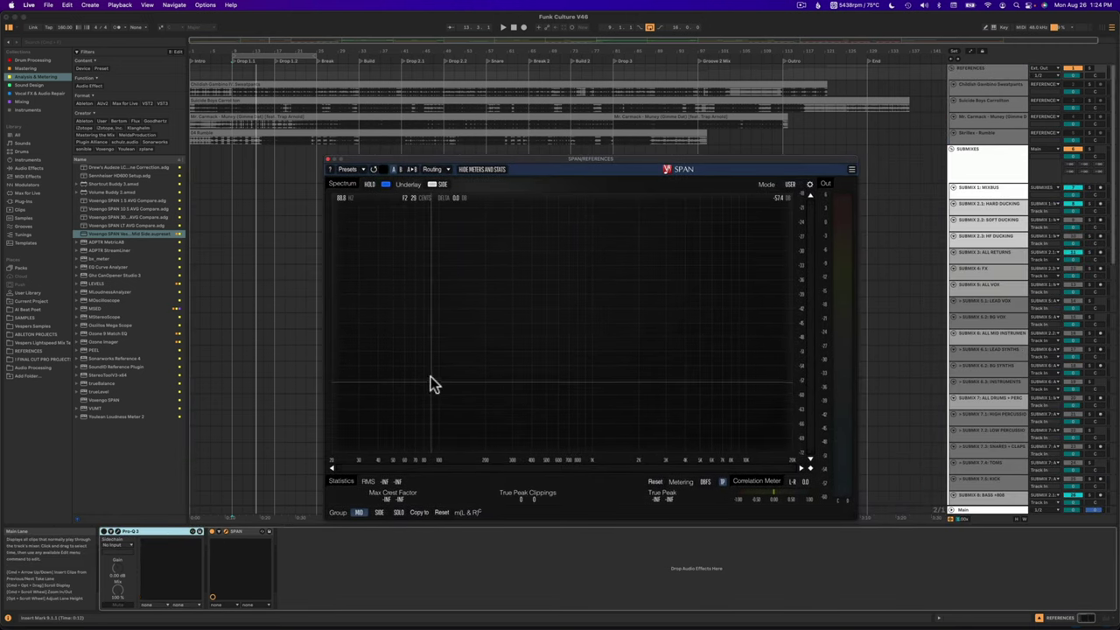
pyautogui.click(1094, 91)
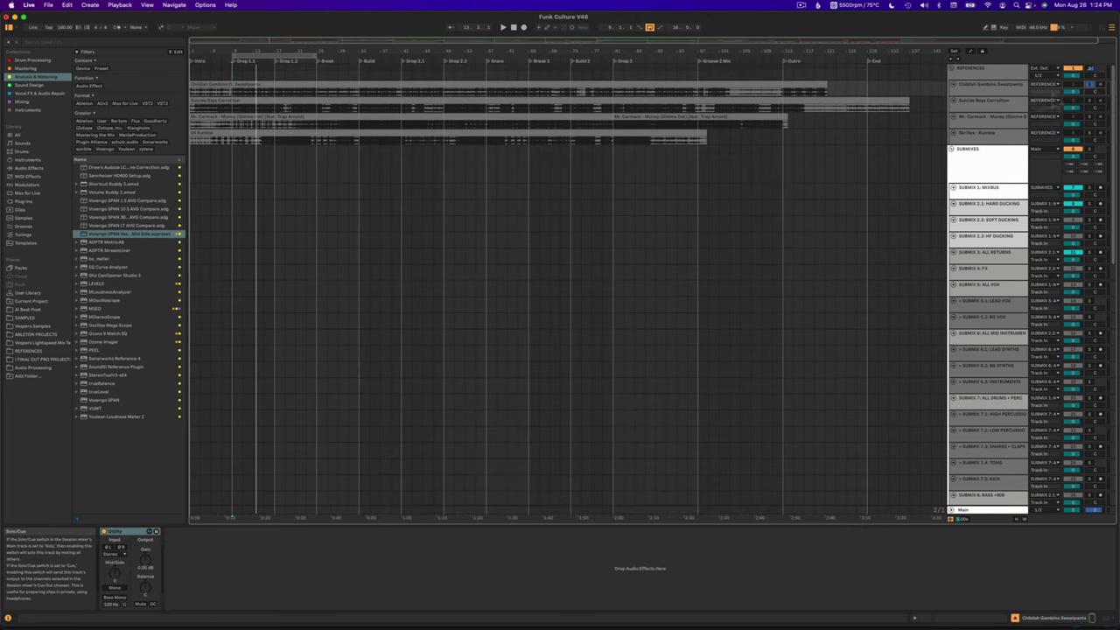
pyautogui.click(987, 72)
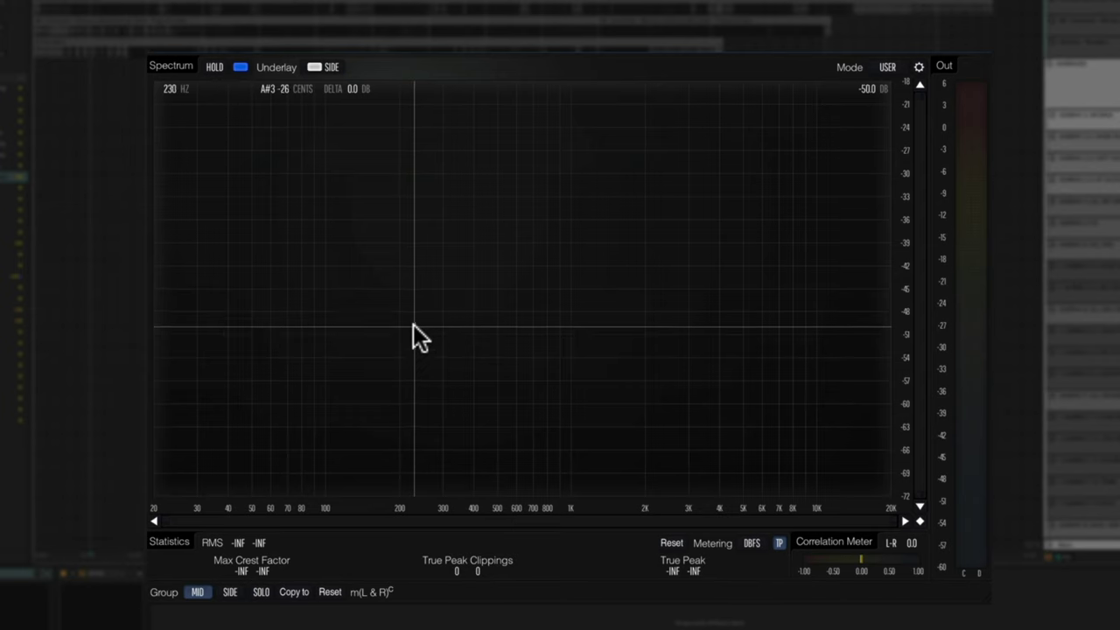
pyautogui.press('space')
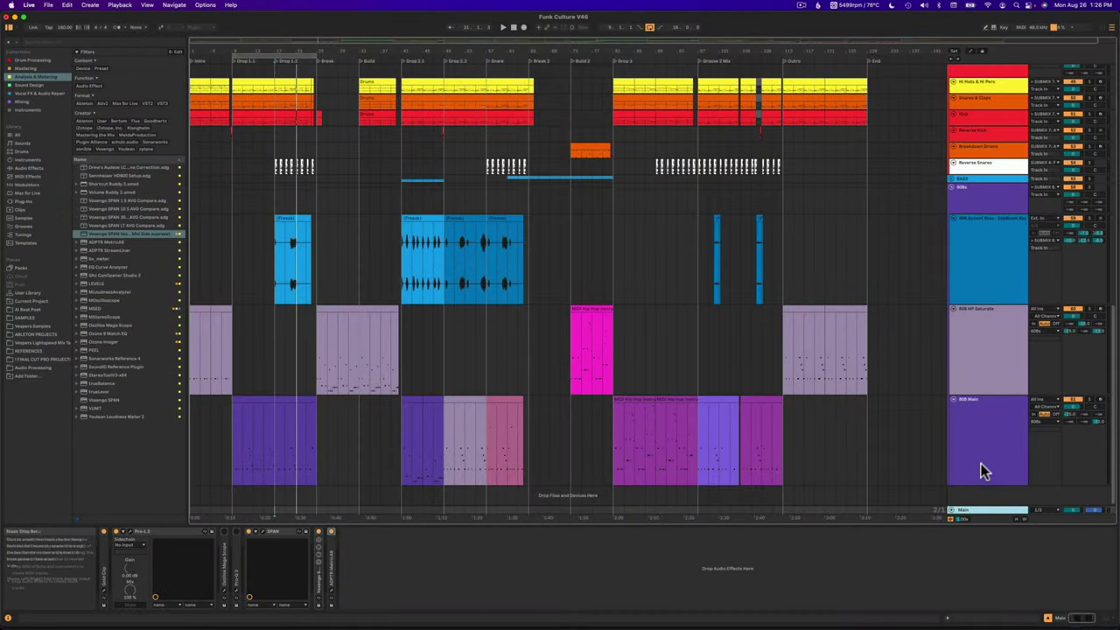
# - Activate TrackLimit and the last Utility on the 808 Main track, and play the bass with the Main track's SPAN open
pyautogui.click(982, 470)
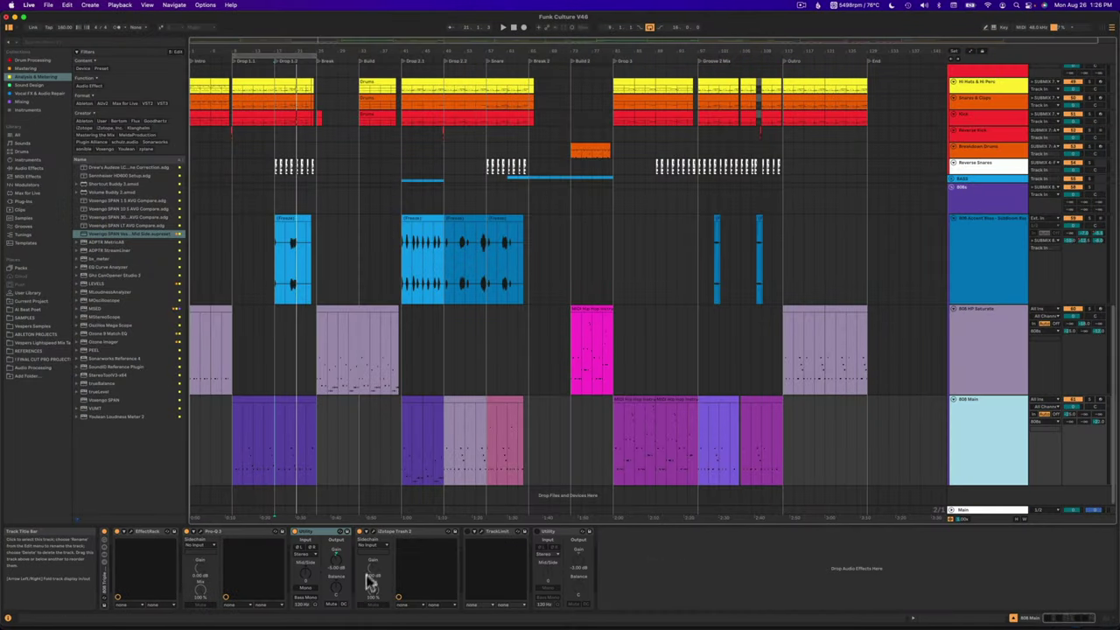
pyautogui.click(541, 532)
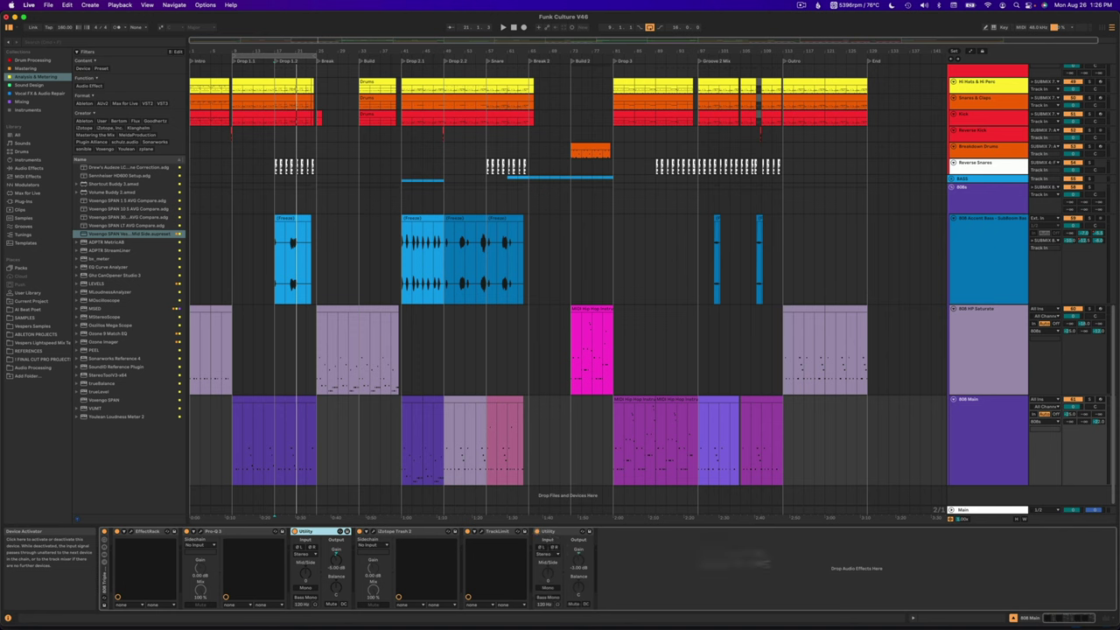
pyautogui.click(984, 511)
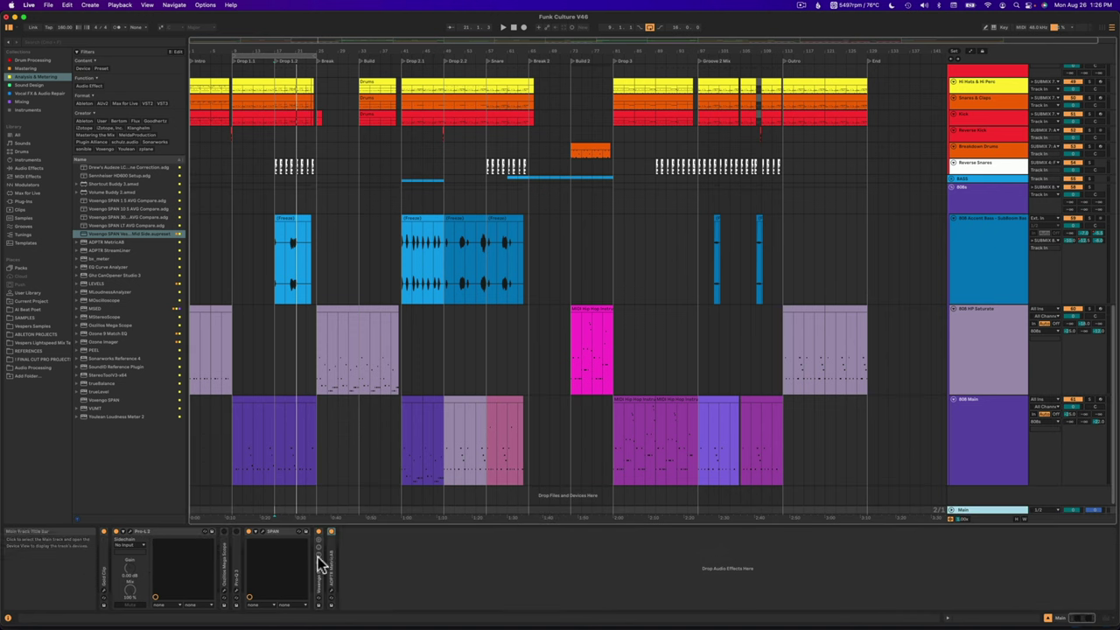
pyautogui.click(261, 531)
pyautogui.moveTo(611, 249); pyautogui.dragTo(672, 112)
pyautogui.press('space')
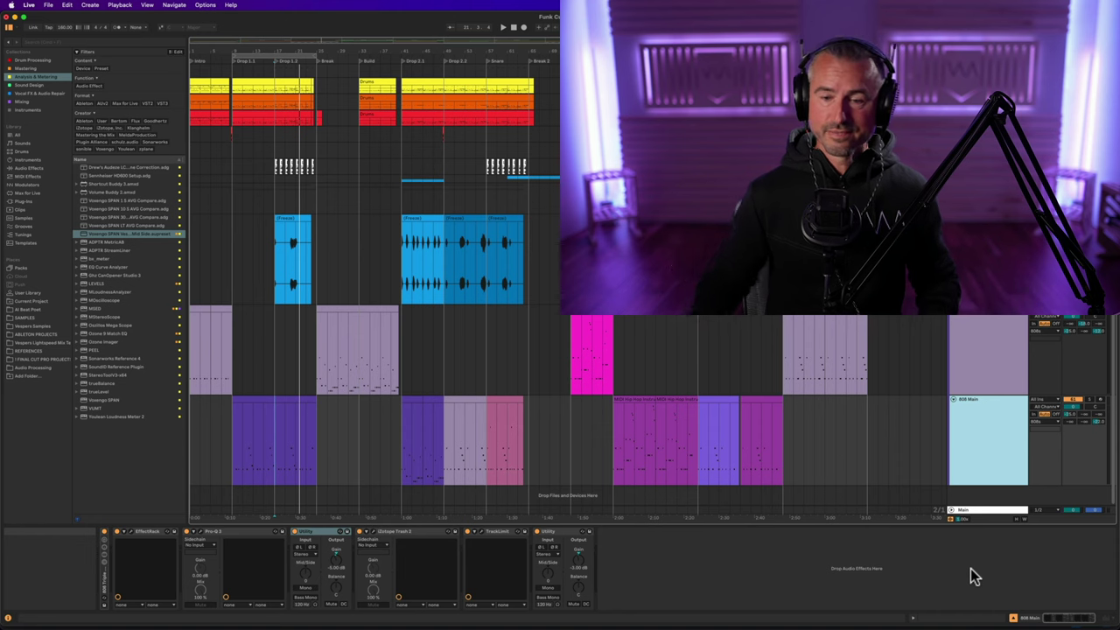
# - Open TrackLimit on the 808 Main track, review its limiter styles and keep the Warm style
pyautogui.click(482, 532)
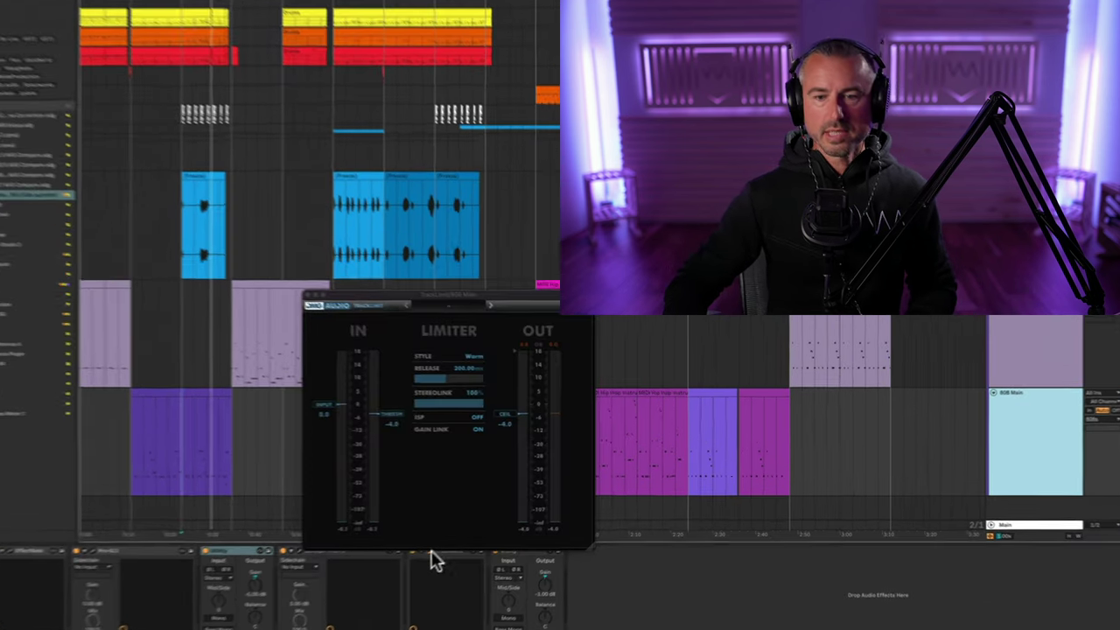
pyautogui.moveTo(551, 319); pyautogui.dragTo(526, 249)
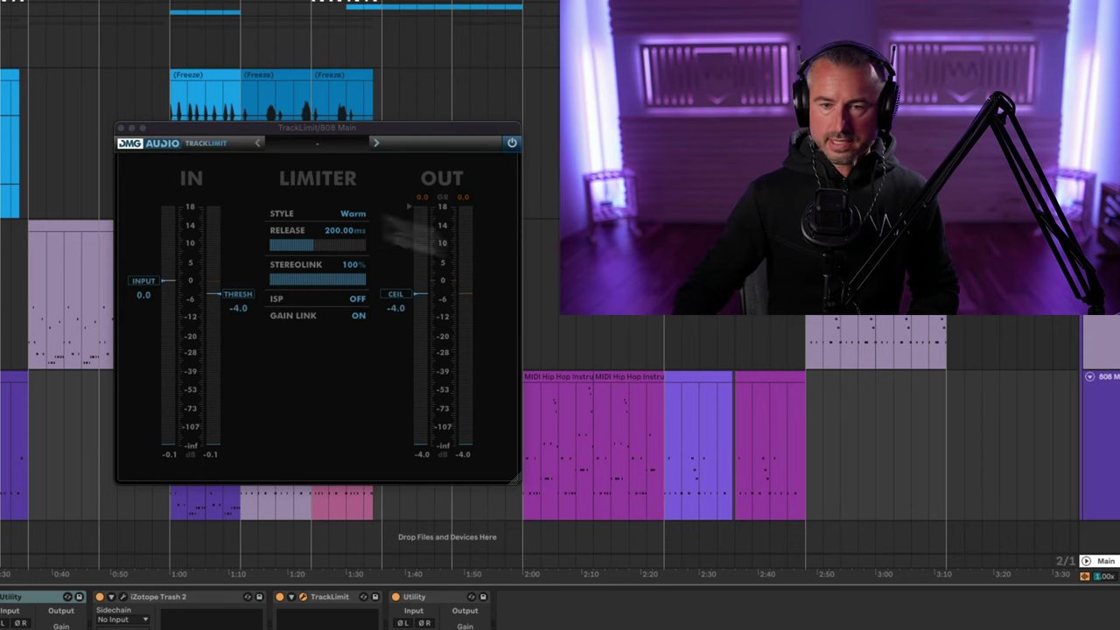
pyautogui.moveTo(323, 125); pyautogui.dragTo(321, 131)
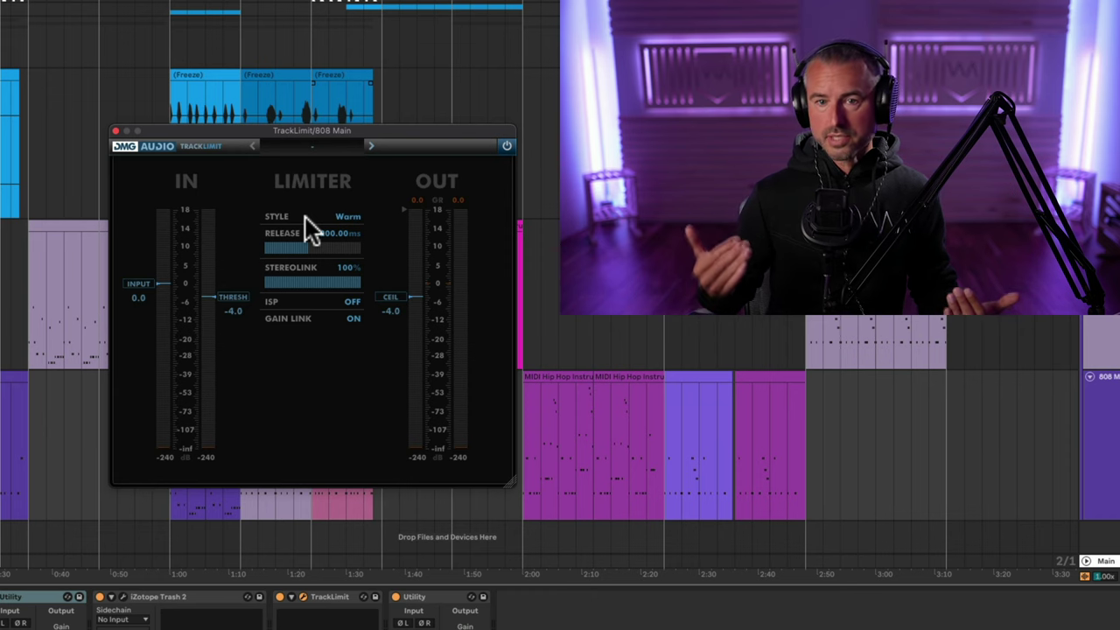
pyautogui.click(350, 216)
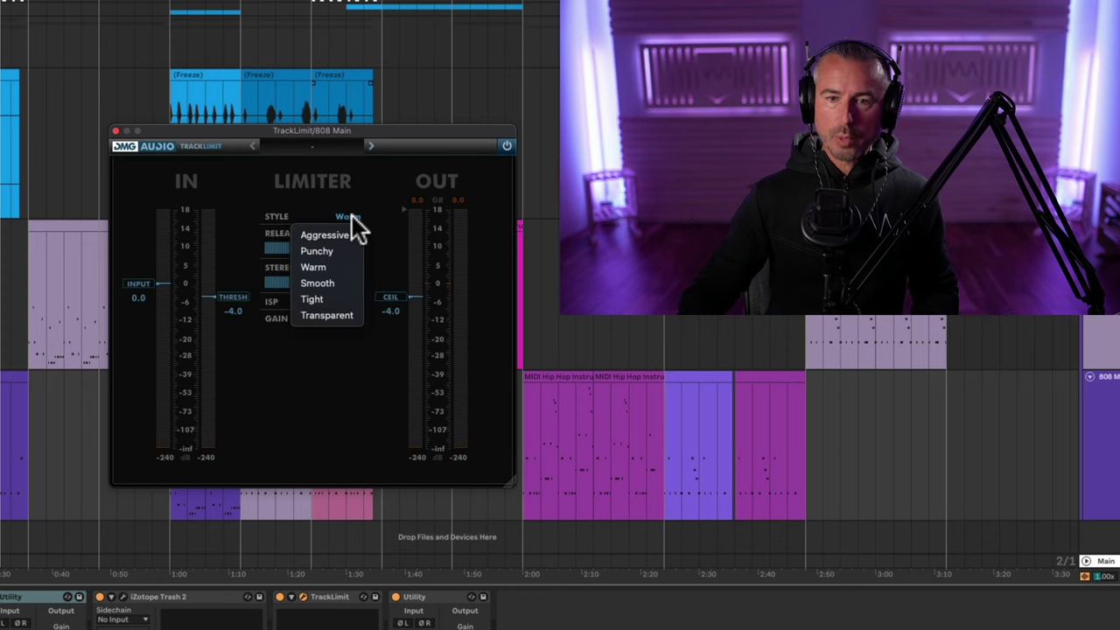
pyautogui.click(324, 268)
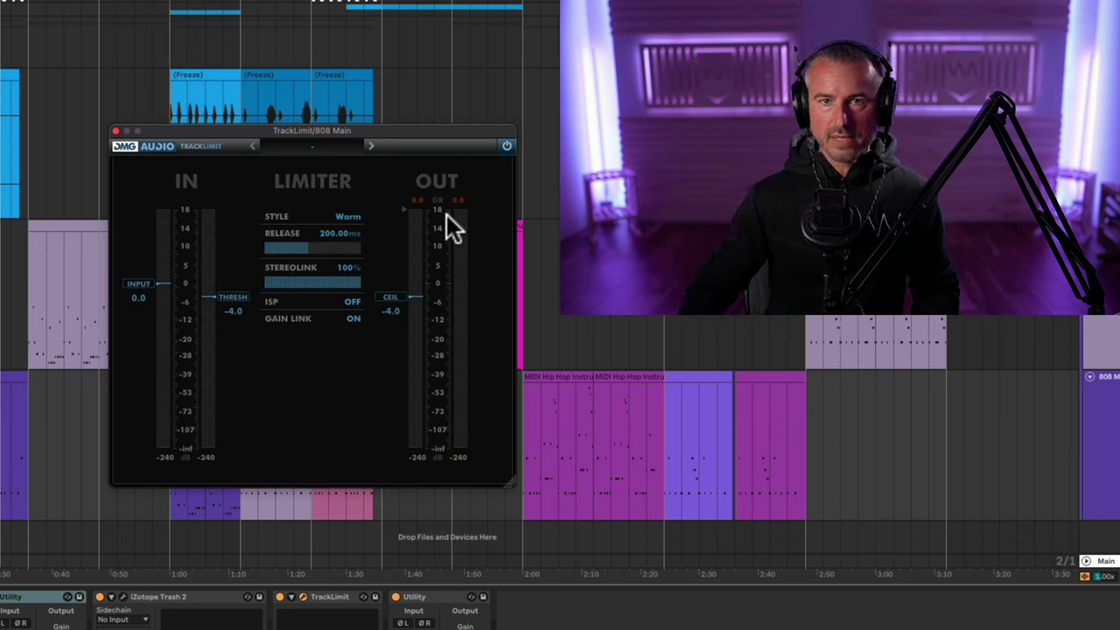
# - Audition TrackLimit's effect on the 808 during playback using its bypass, and close the plugin window
pyautogui.press('space')
pyautogui.click(507, 146)
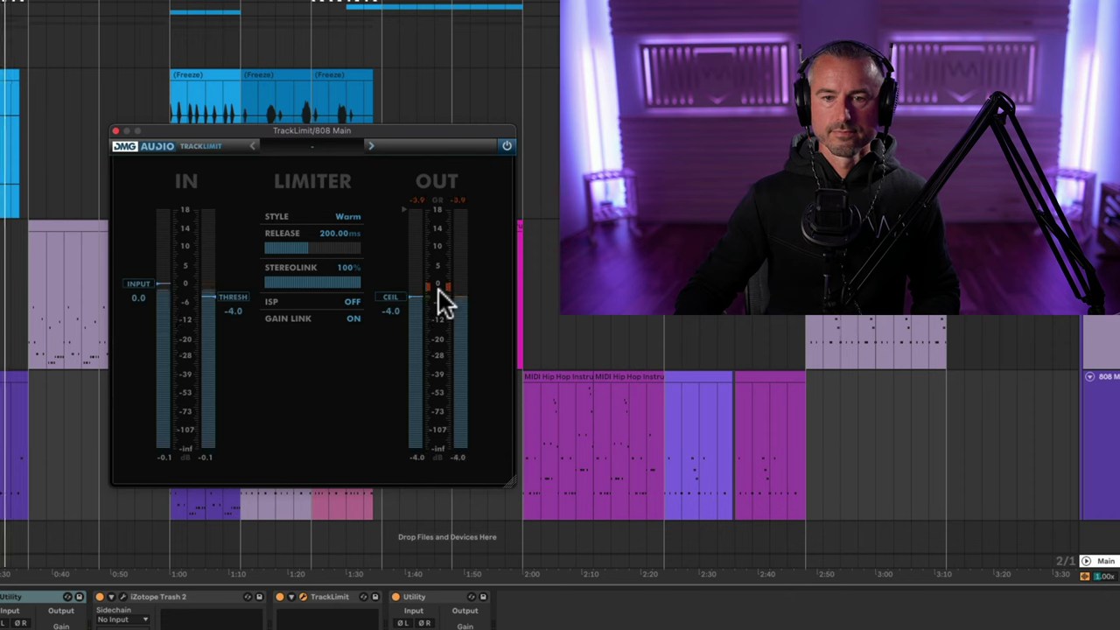
pyautogui.press('space')
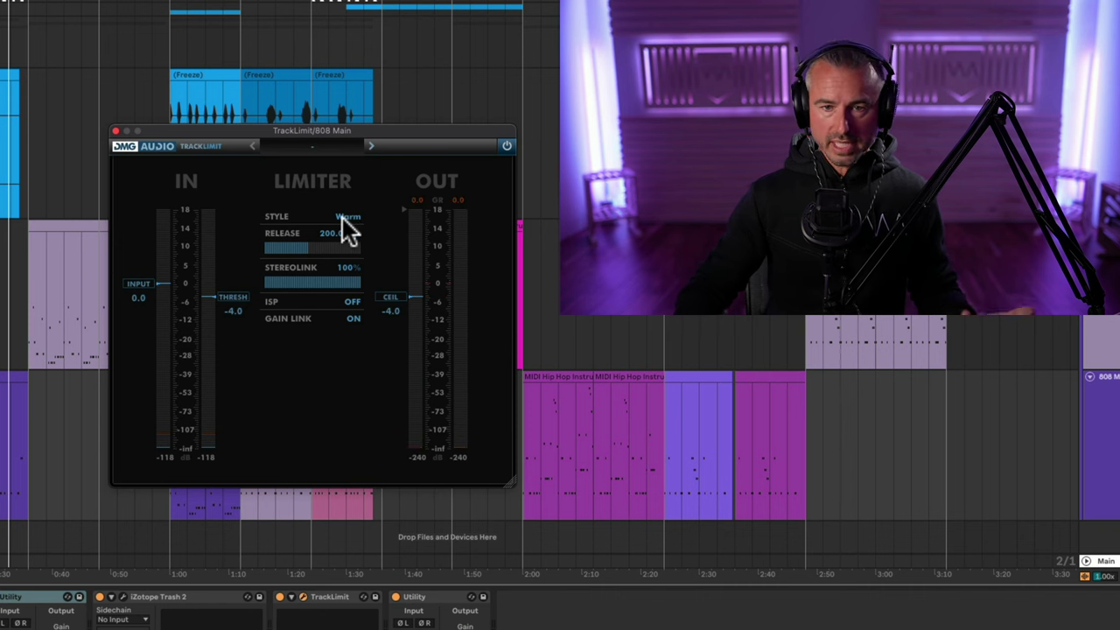
pyautogui.click(115, 131)
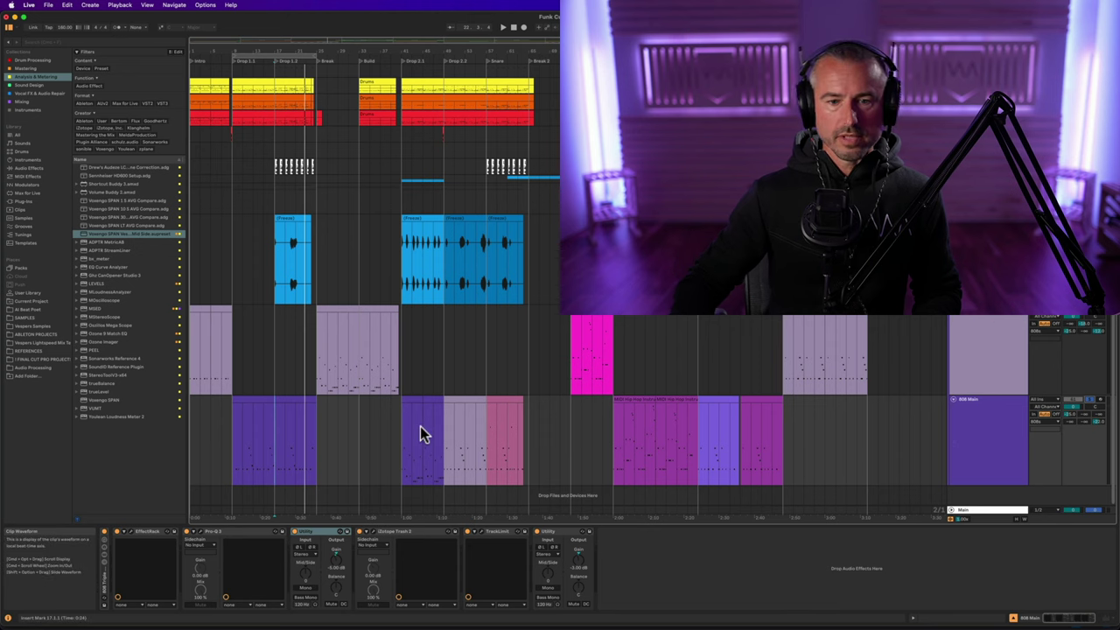
# - Play the first 808 Main clip of Drop 3 and examine its MIDI notes up close
pyautogui.click(636, 398)
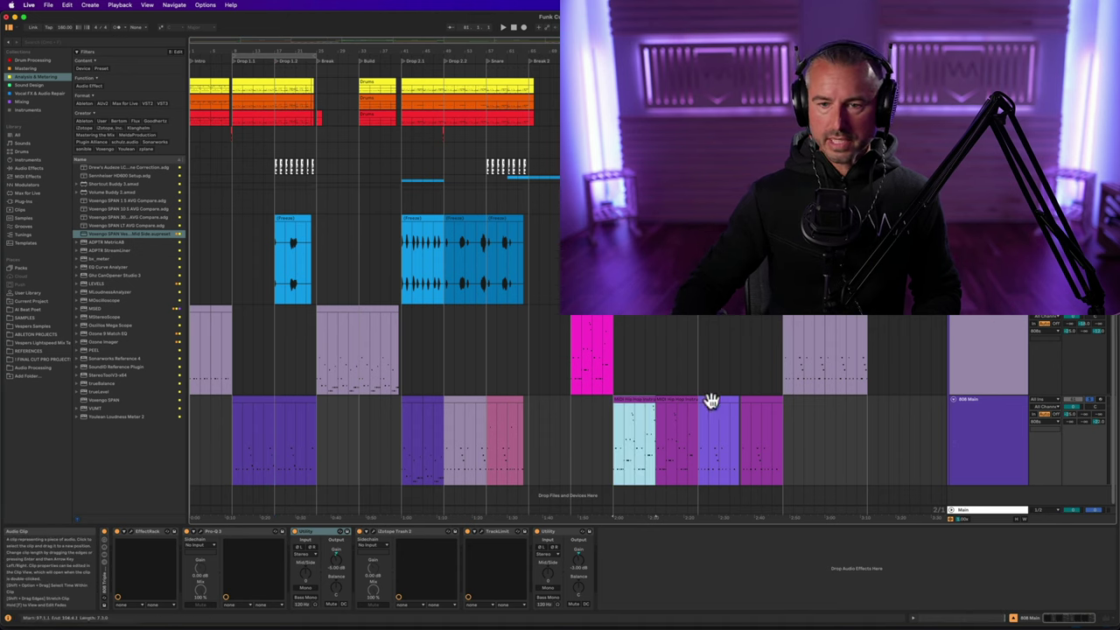
pyautogui.press('space')
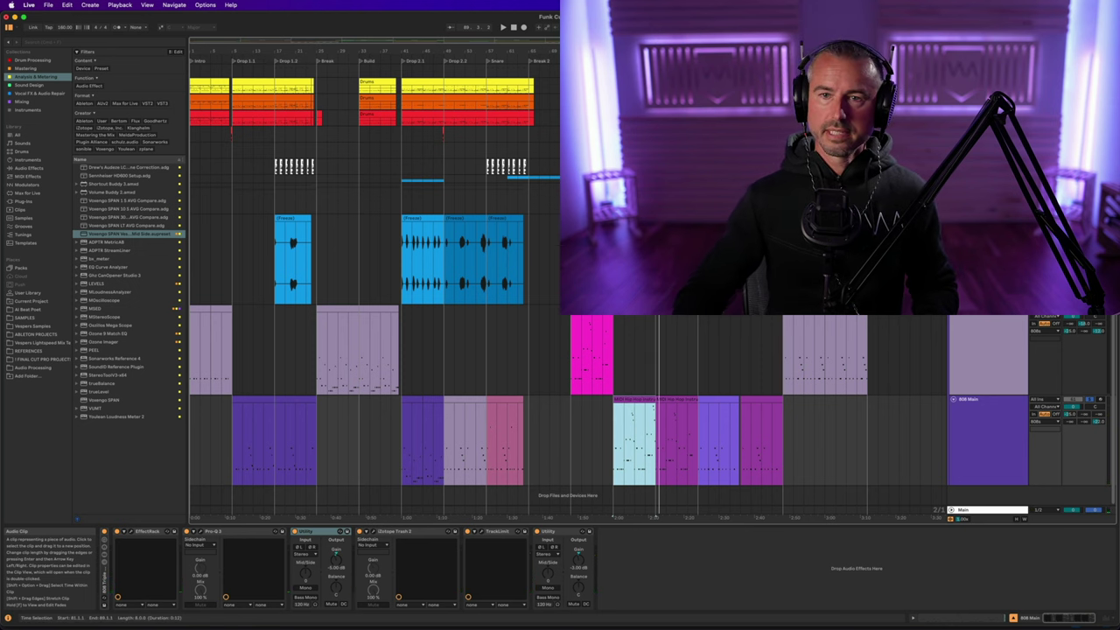
pyautogui.moveTo(399, 51); pyautogui.dragTo(400, 92)
pyautogui.hscroll(2, 580, 343)
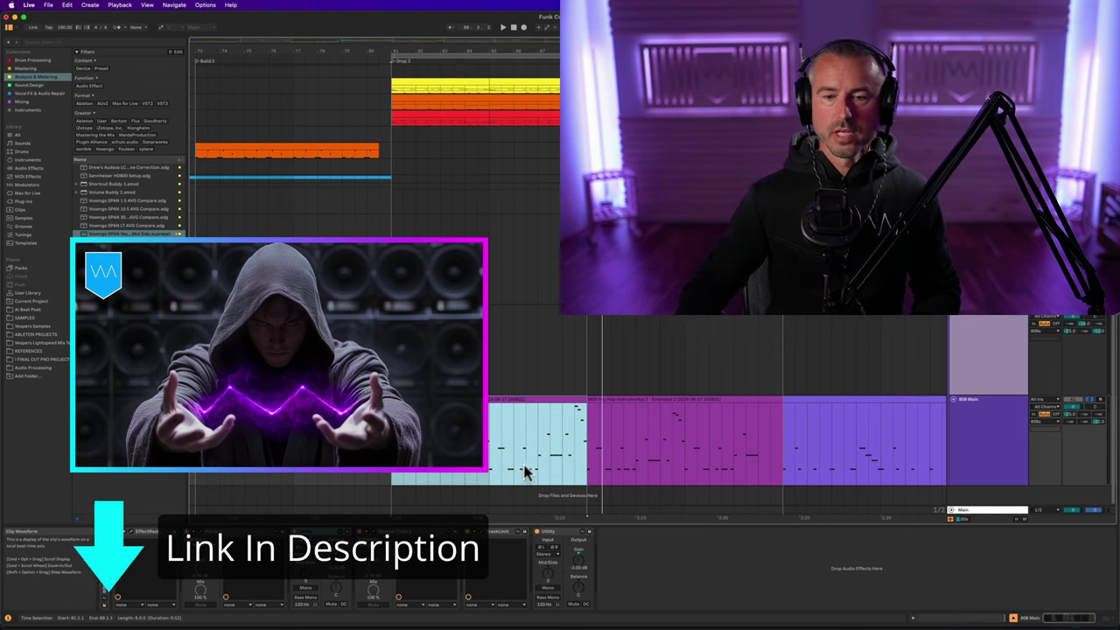
# - Select the blue-violet 808 Main clip starting at bar 97 in Drop 3 and play it
pyautogui.click(997, 421)
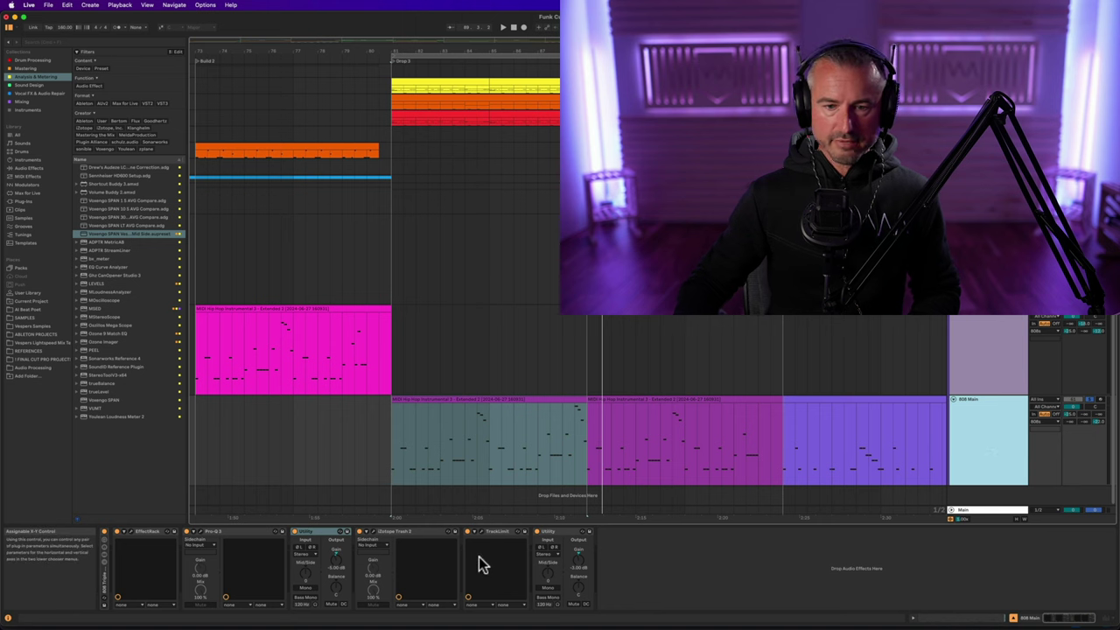
pyautogui.click(805, 399)
pyautogui.hscroll(5, 803, 400)
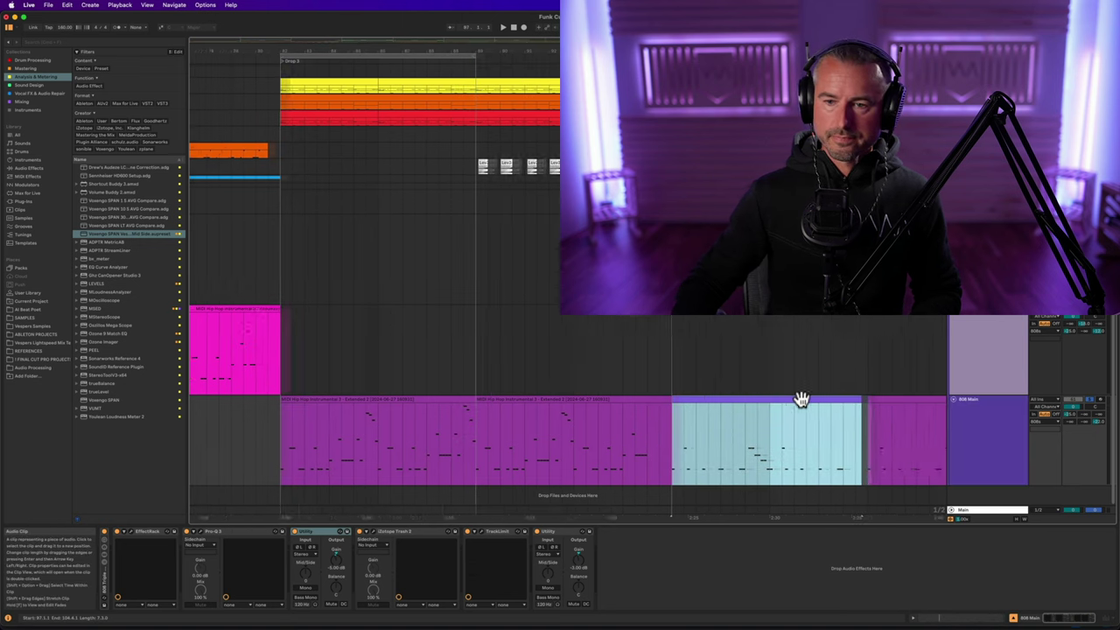
pyautogui.press('space')
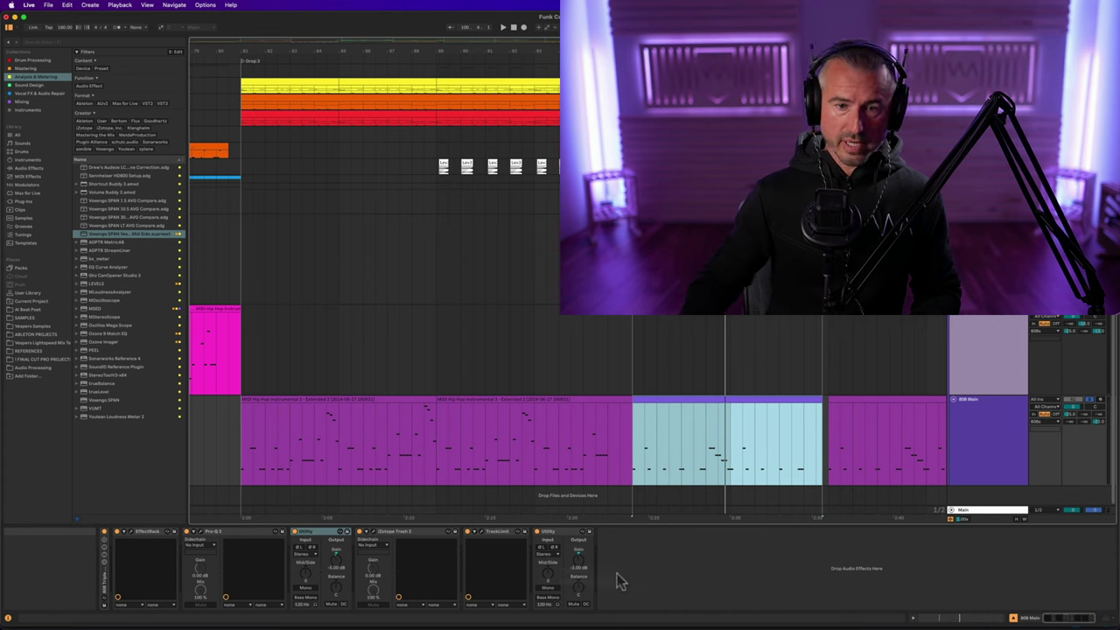
# - Expand the 808 Triple Threat rack and inspect its nested devices, including EffectRack and Primal Tap Rack
pyautogui.click(105, 584)
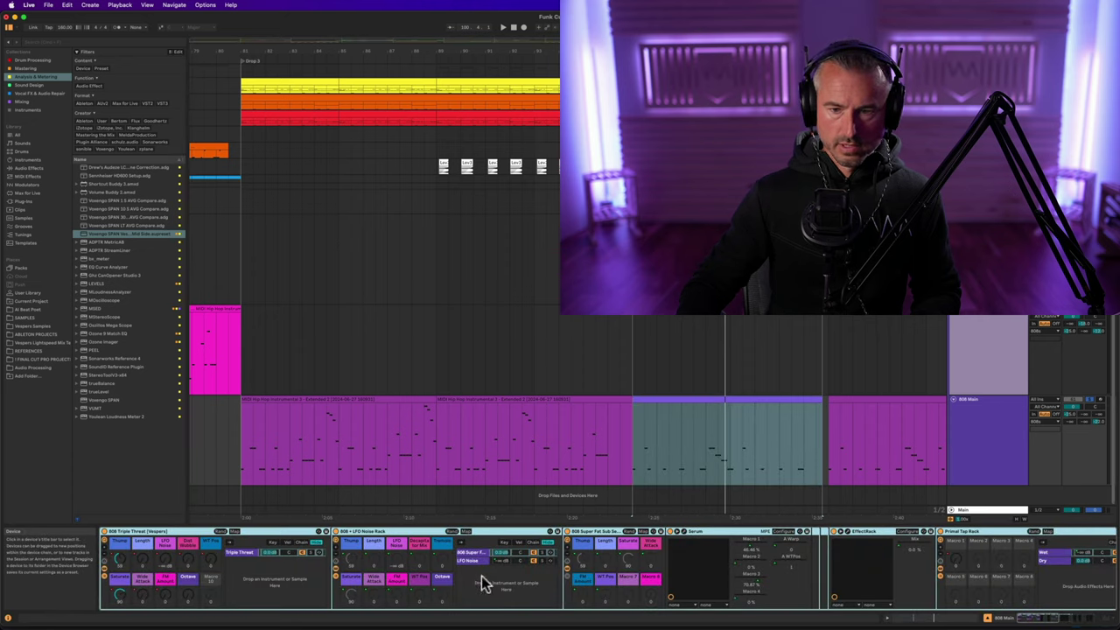
pyautogui.hscroll(10, 481, 577)
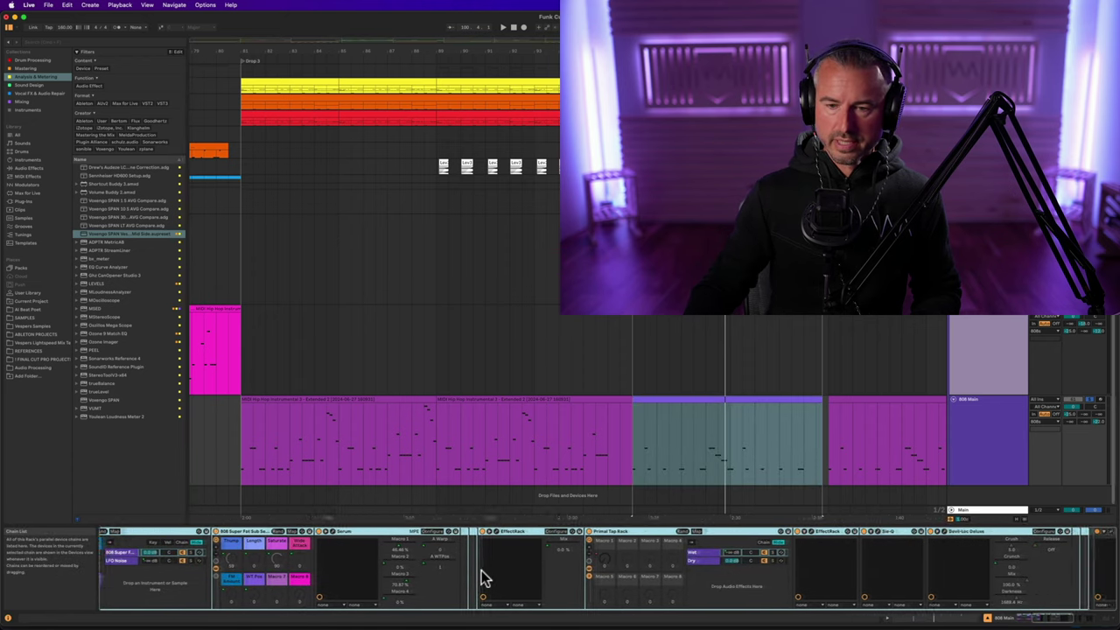
pyautogui.click(507, 531)
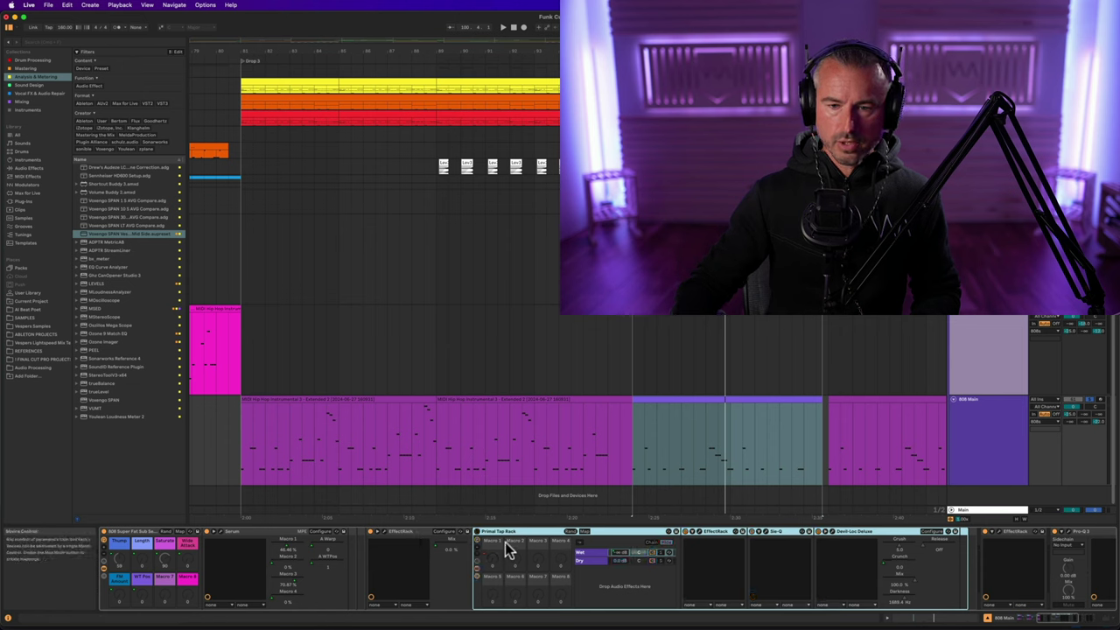
pyautogui.click(405, 533)
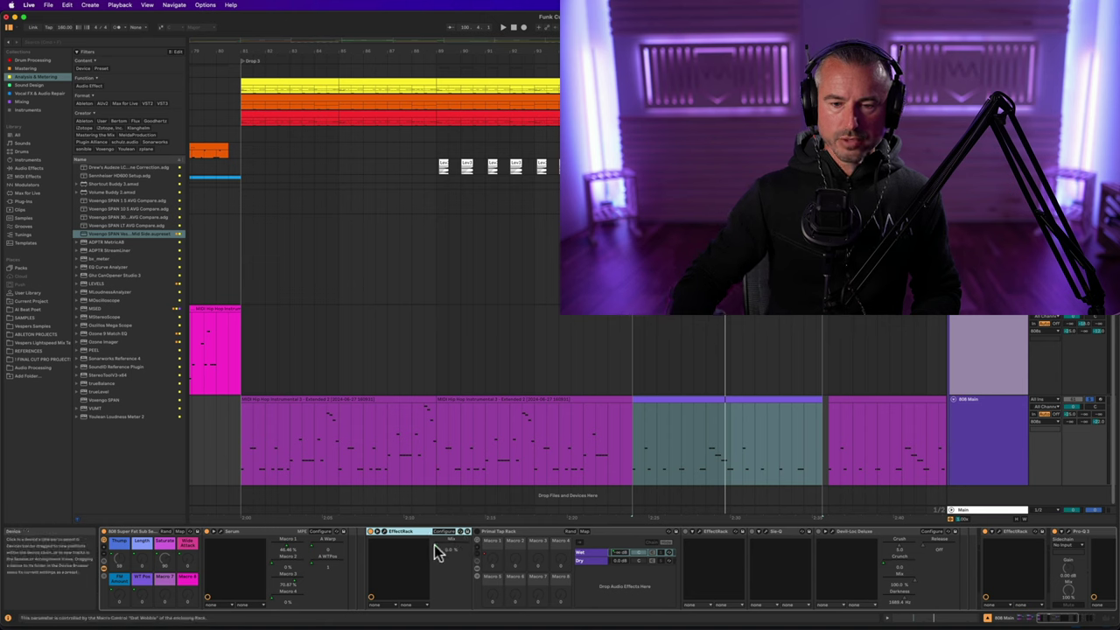
pyautogui.hscroll(-5, 437, 551)
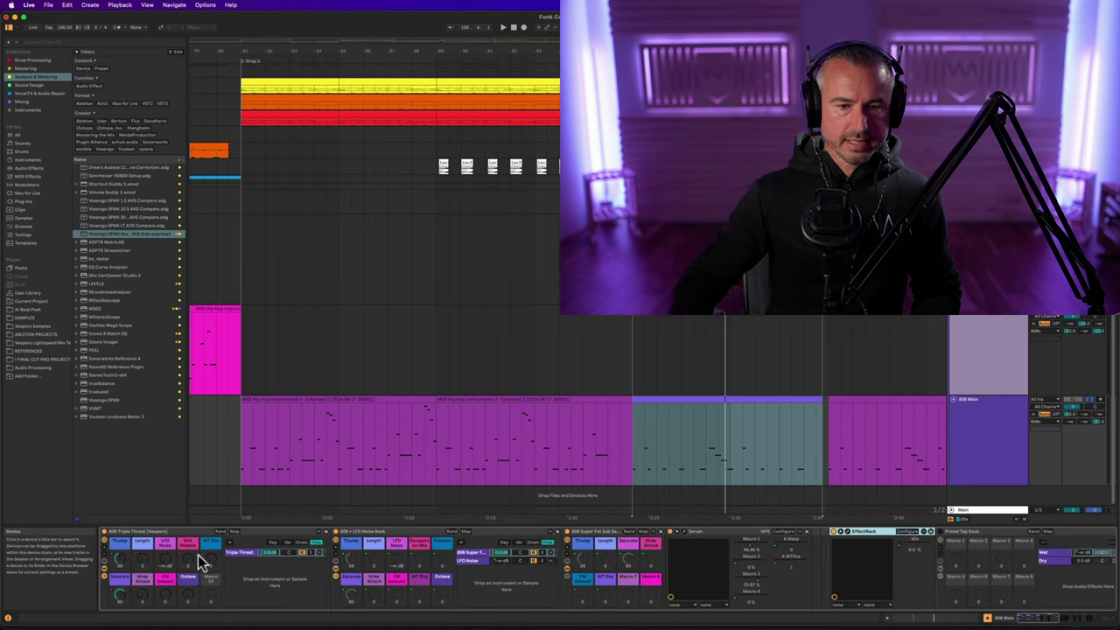
# - Show the 808 Main automation lanes and audition the Dist Wobble section with the loop end extended to the next clip
pyautogui.press('a')
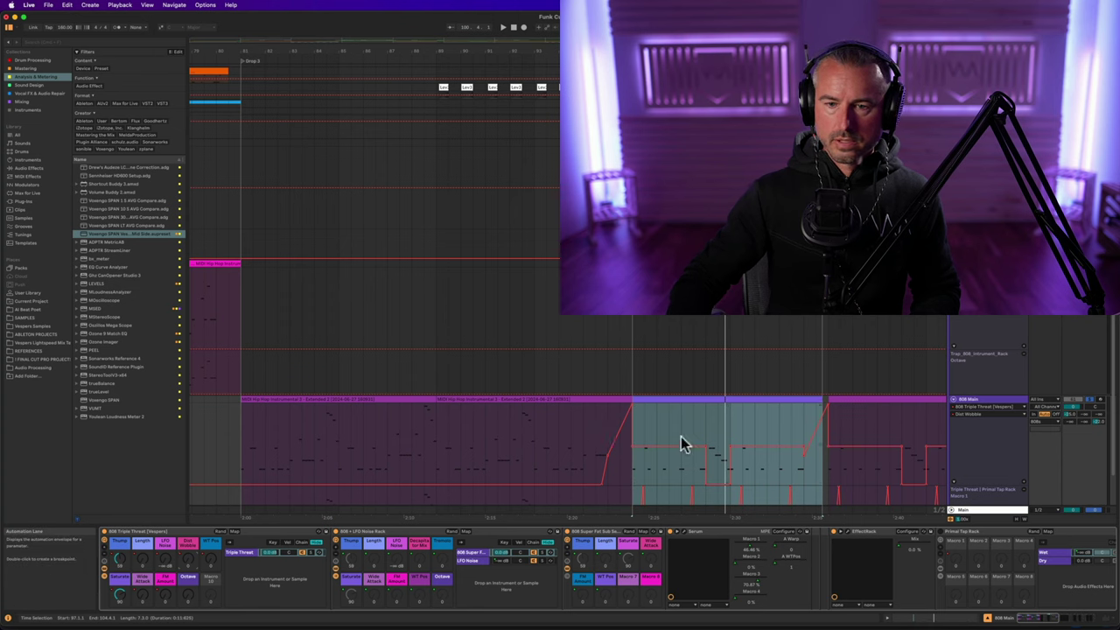
pyautogui.moveTo(822, 50); pyautogui.dragTo(829, 50)
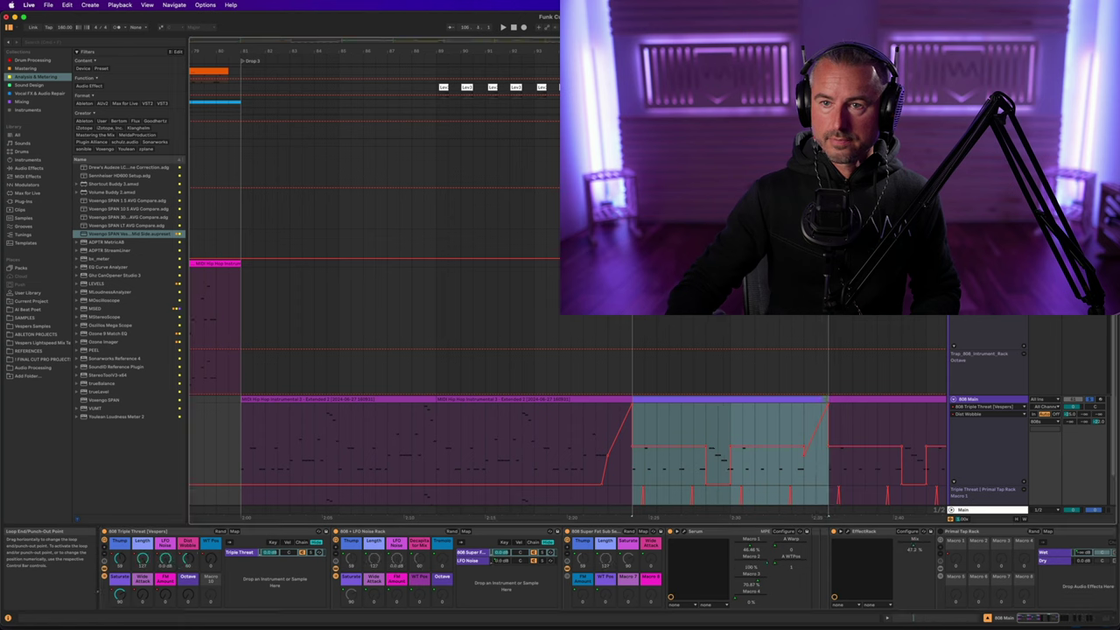
pyautogui.click(790, 423)
pyautogui.press('space')
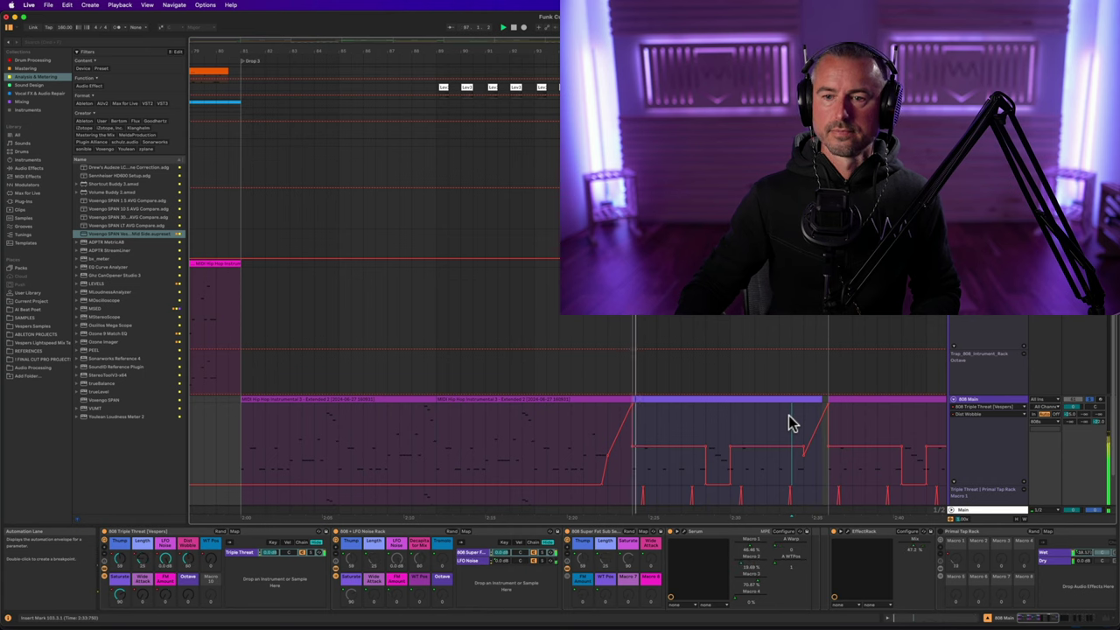
pyautogui.click(595, 424)
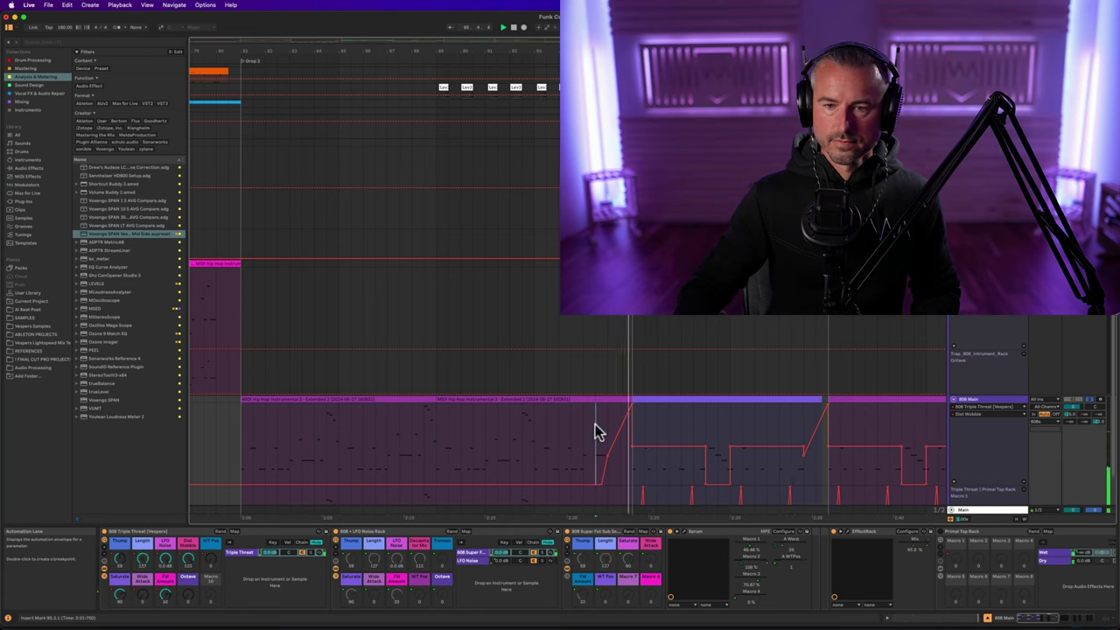
# - Select the Dist Wobble ramp on 808 Main from 95.3.1 to 97.1.1 and open the EffectRack plug-in that follows Serum
pyautogui.moveTo(595, 424); pyautogui.dragTo(631, 424)
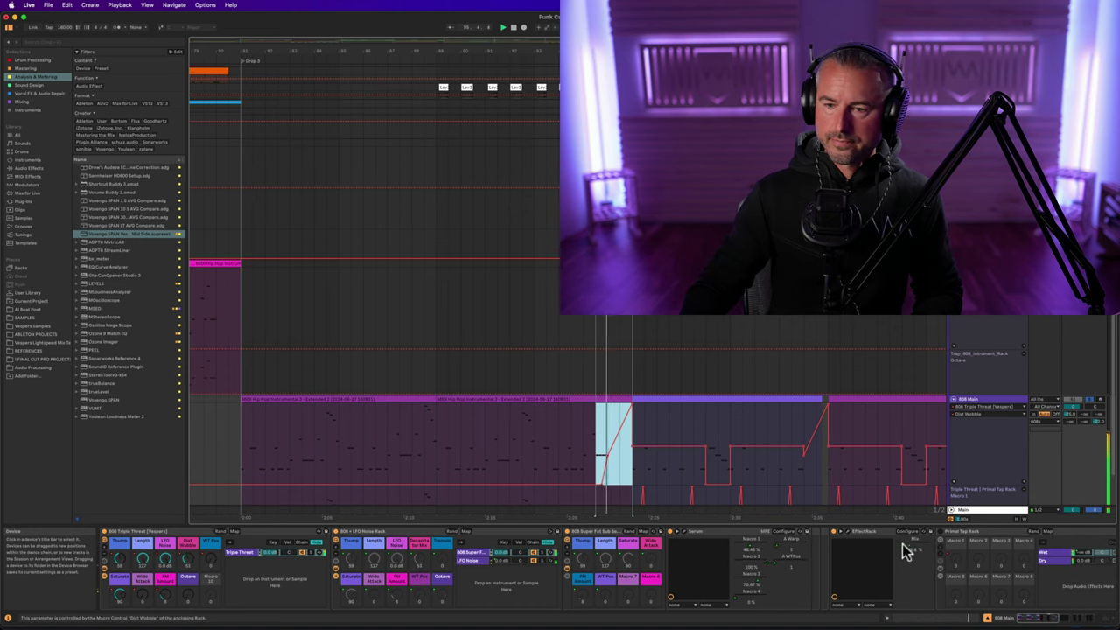
pyautogui.hscroll(10, 914, 552)
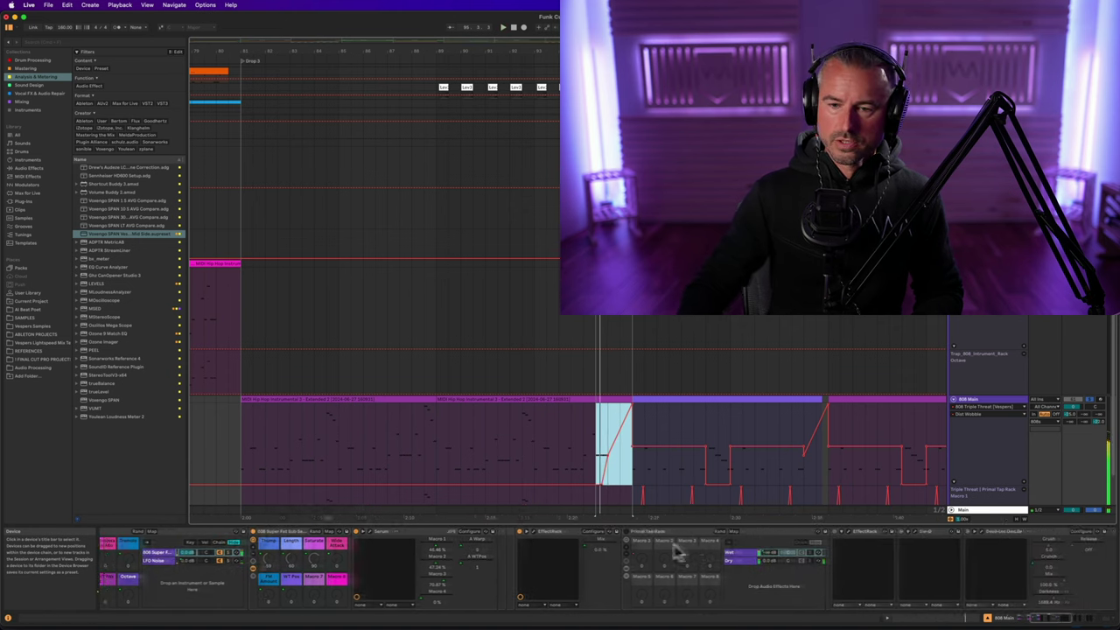
pyautogui.click(466, 530)
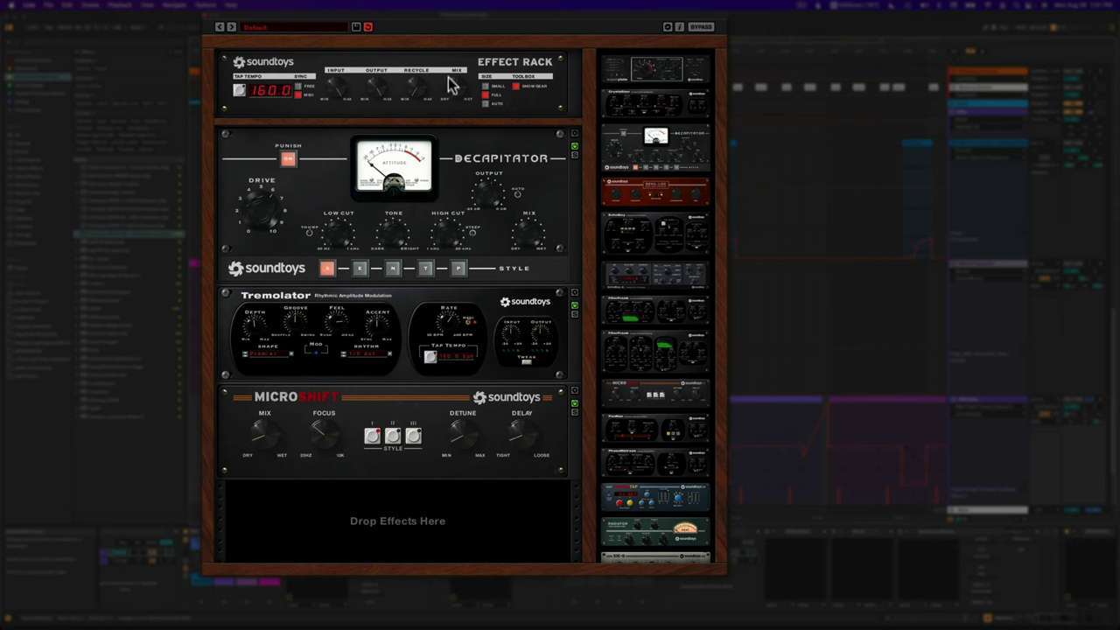
# - Bypass the Tremolator, MicroShift and Decapitator modules in the Effect Rack
pyautogui.click(574, 307)
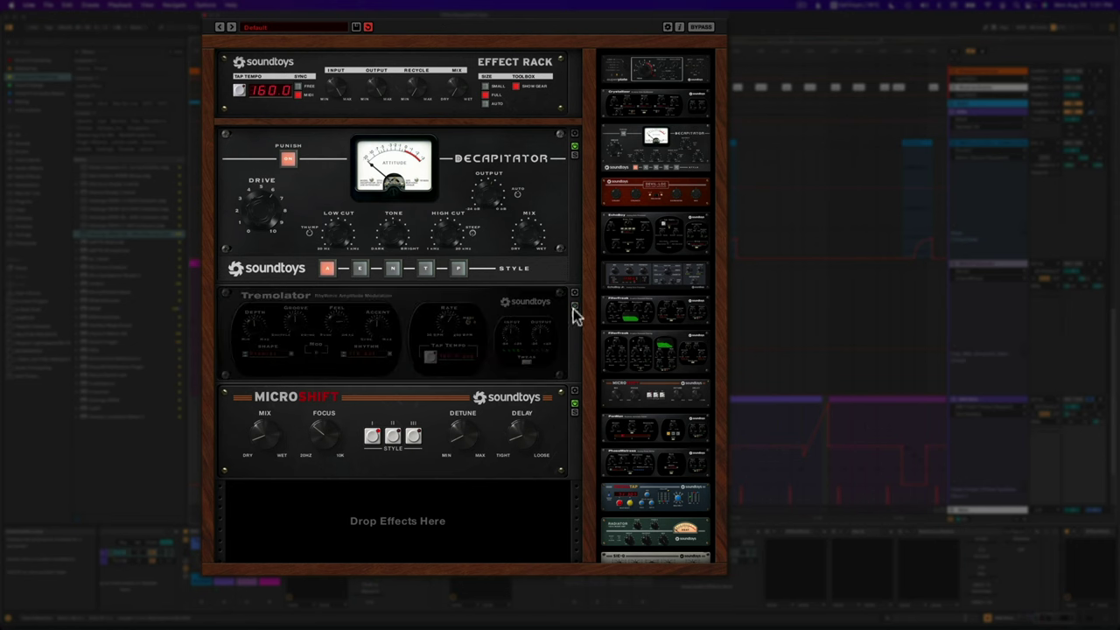
pyautogui.click(574, 403)
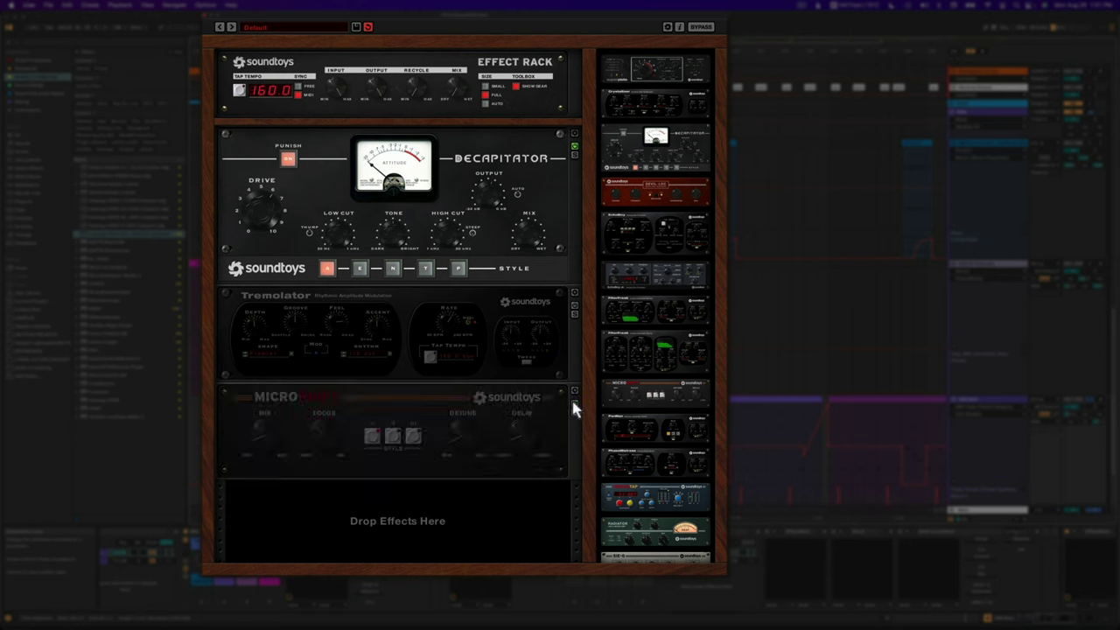
pyautogui.click(574, 145)
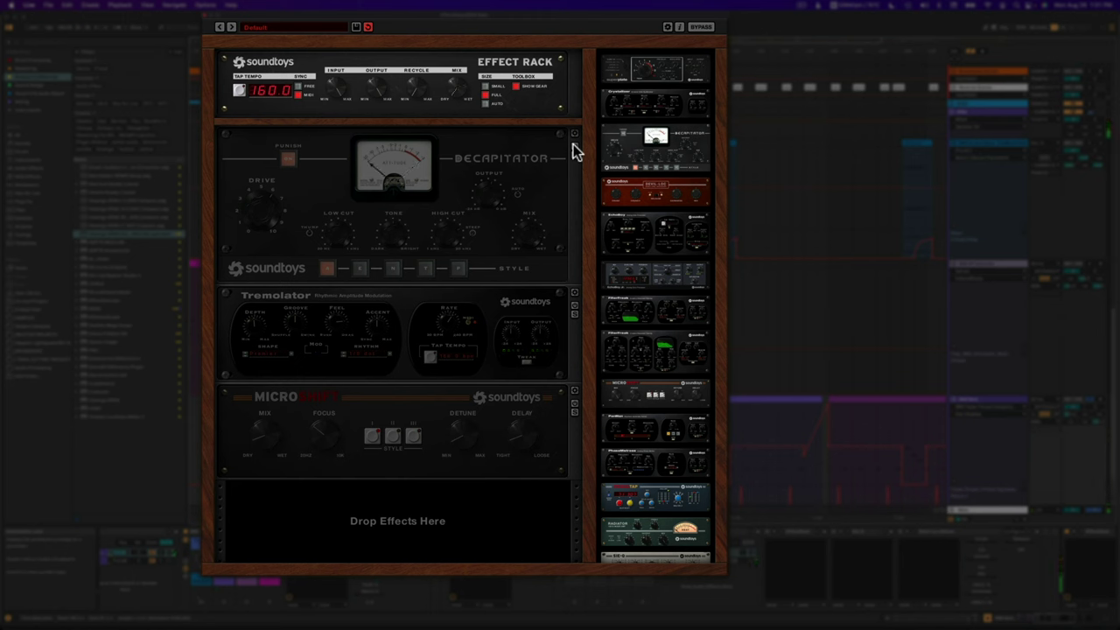
# - Re-enable only the Decapitator and switch its Punish option off and on twice, leaving it on
pyautogui.click(574, 146)
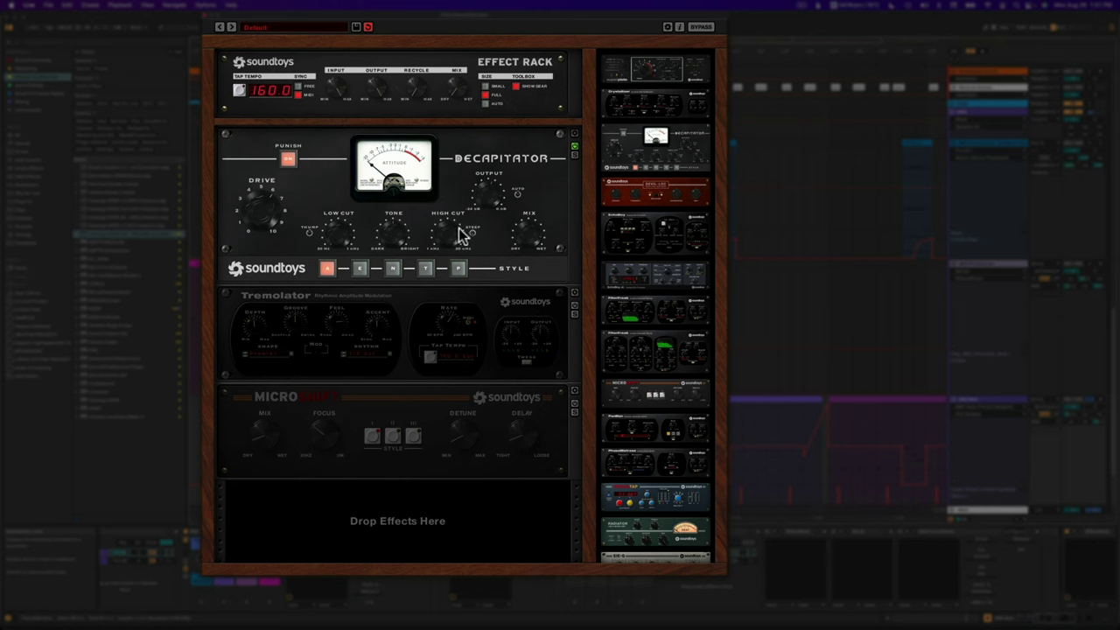
pyautogui.click(290, 162)
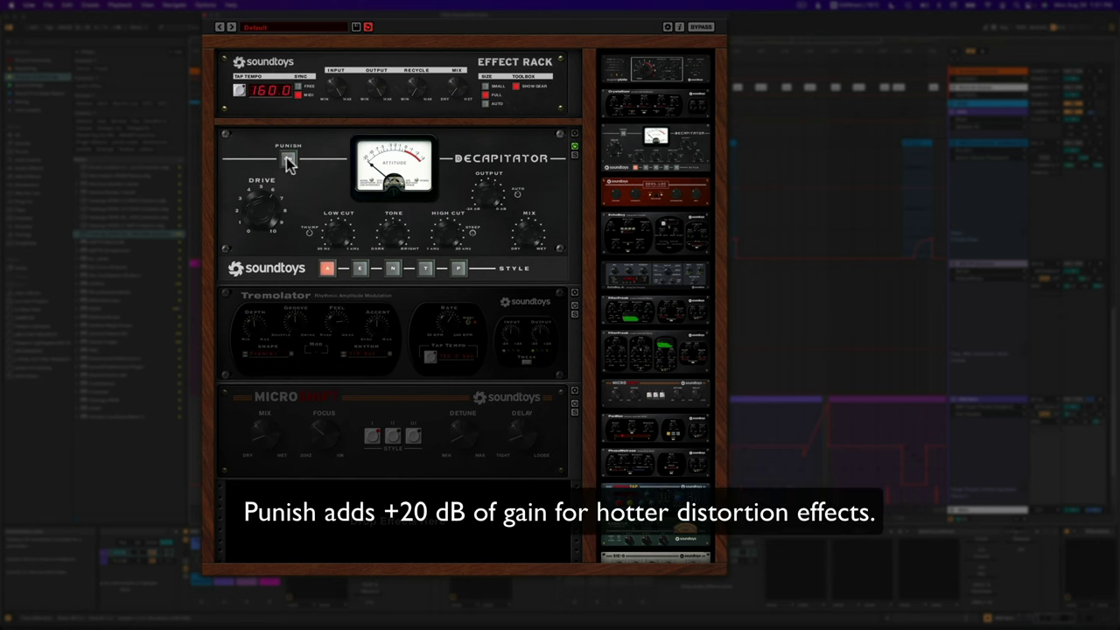
pyautogui.click(289, 162)
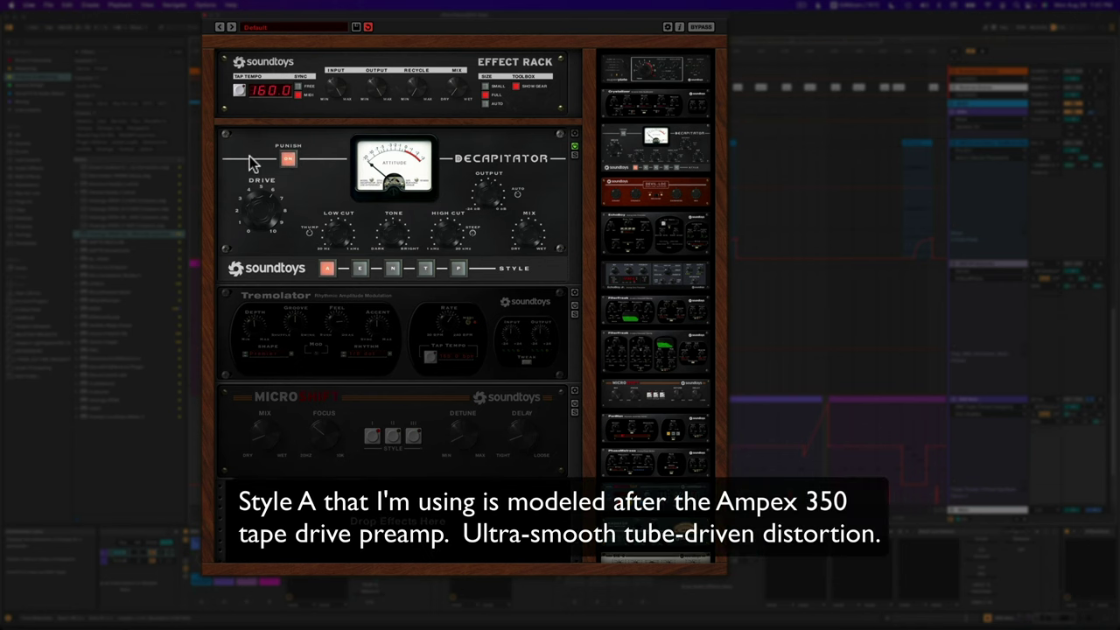
pyautogui.click(288, 161)
pyautogui.click(289, 161)
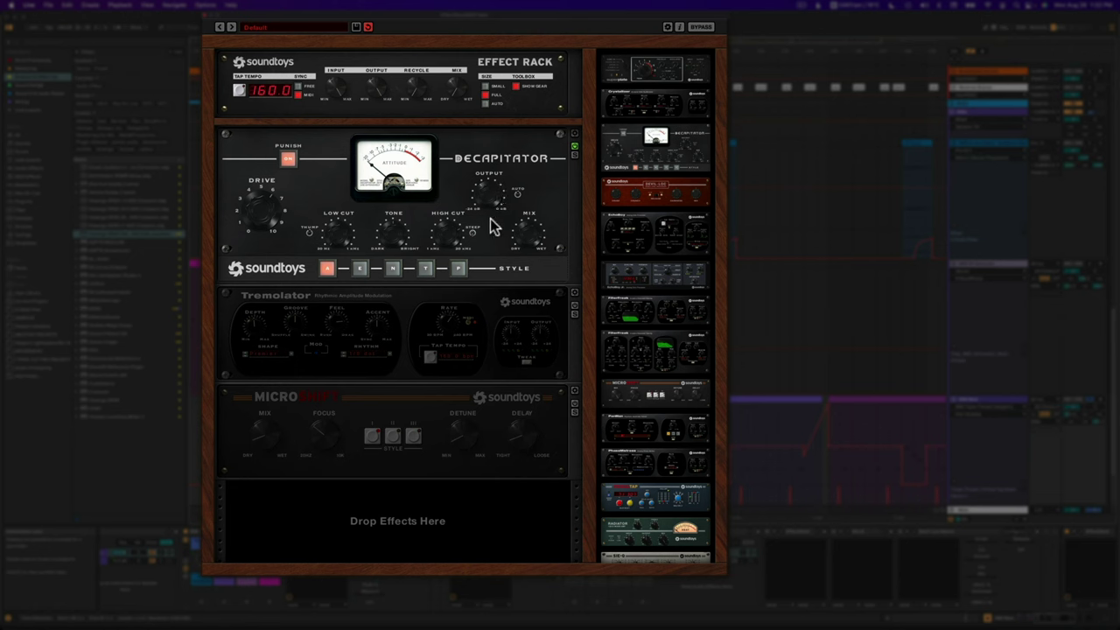
# - Re-enable the Tremolator, inspect its expanded Tweak settings with the shape and rhythm editors, and collapse them again
pyautogui.click(575, 307)
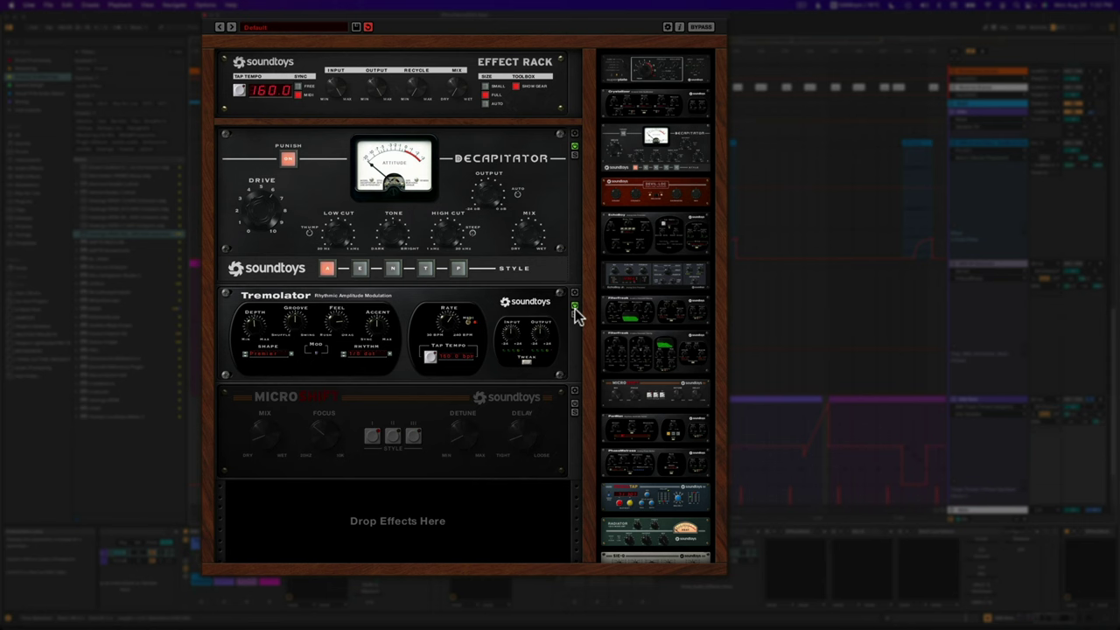
pyautogui.press('space')
pyautogui.click(527, 363)
pyautogui.scroll(-1, 502, 425)
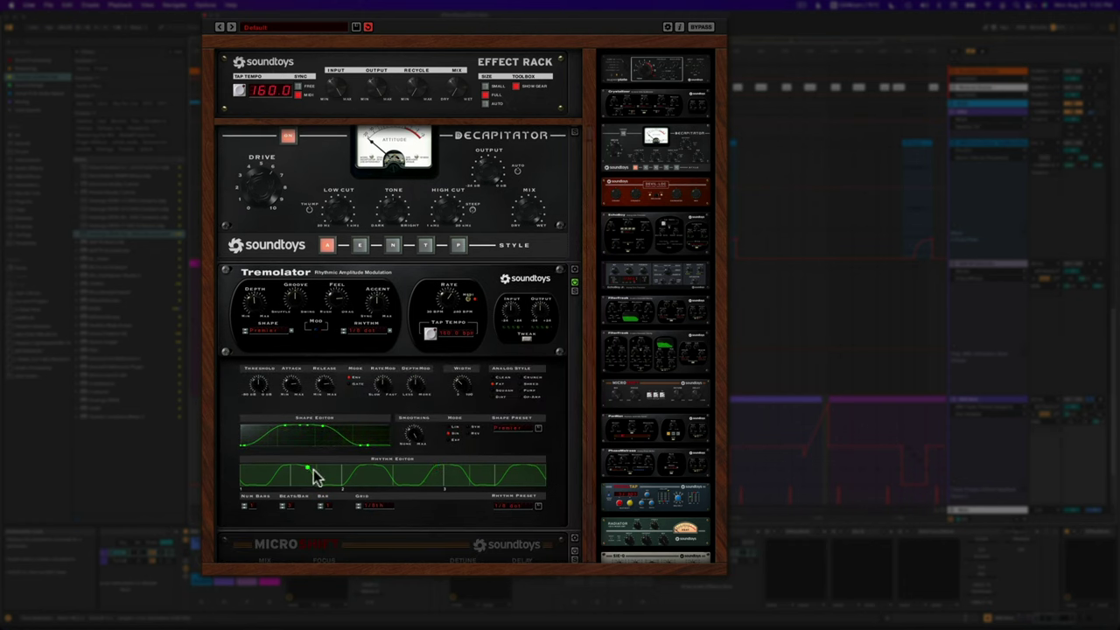
pyautogui.click(524, 340)
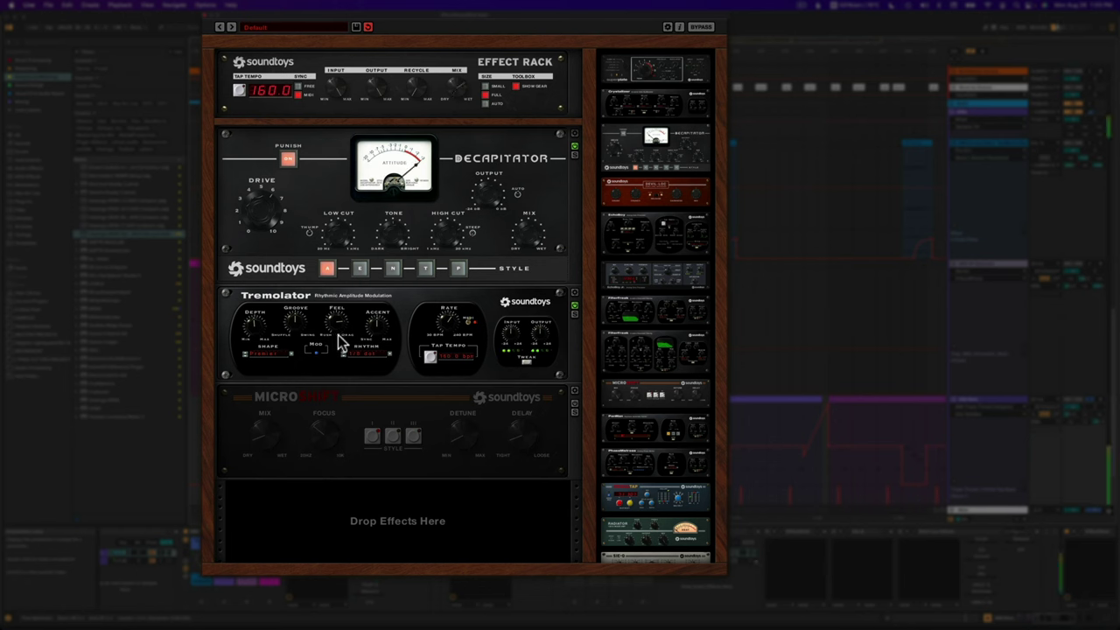
# - Re-enable the MicroShift module during playback and close the Effect Rack window
pyautogui.click(574, 404)
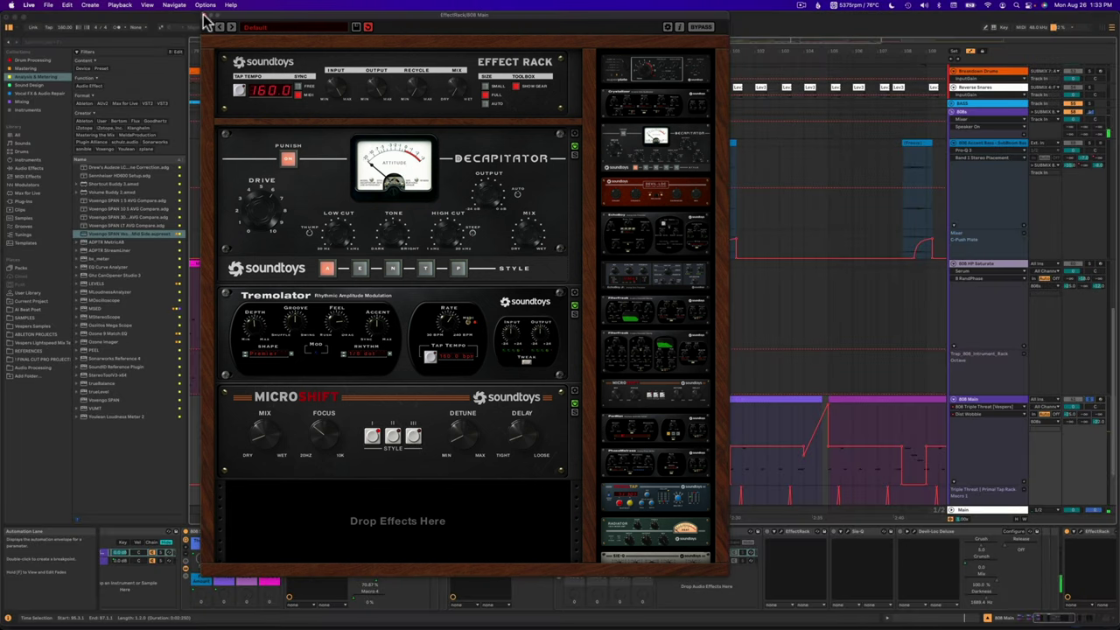
pyautogui.click(207, 16)
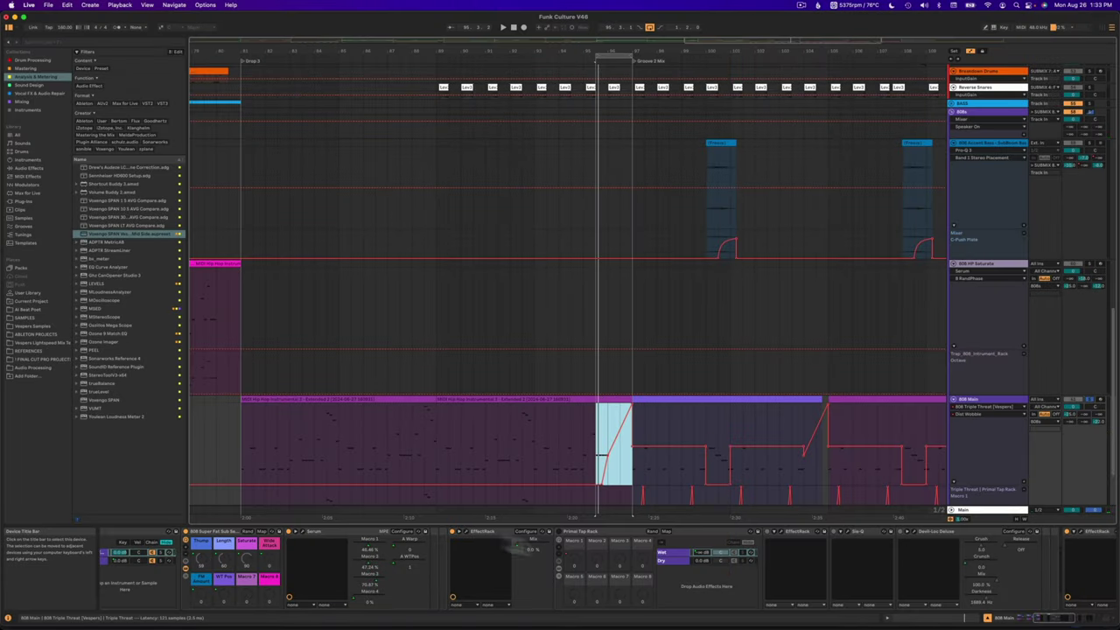
# - Open the EffectRack plug-in inside the Primal Tap Rack and place its window so all its modules are visible
pyautogui.click(587, 541)
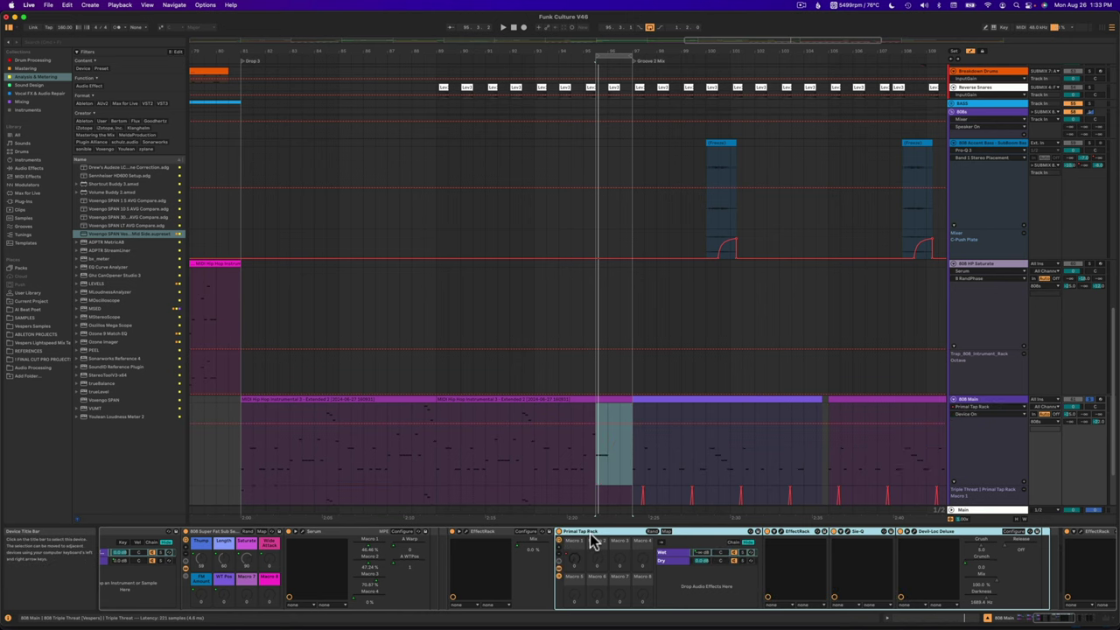
pyautogui.hscroll(5, 590, 541)
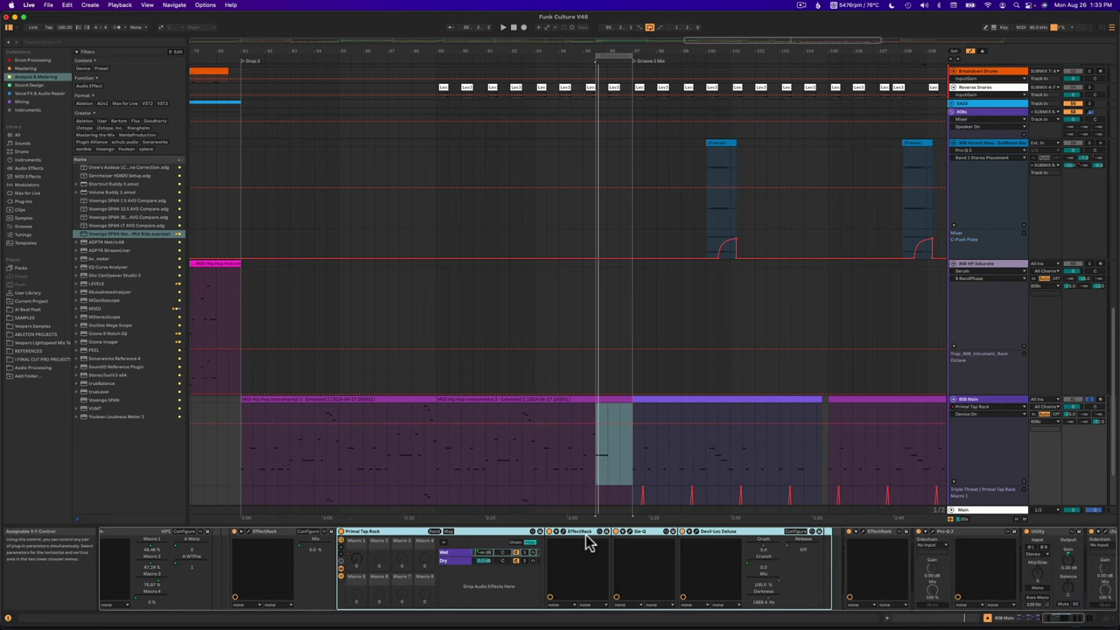
pyautogui.click(579, 534)
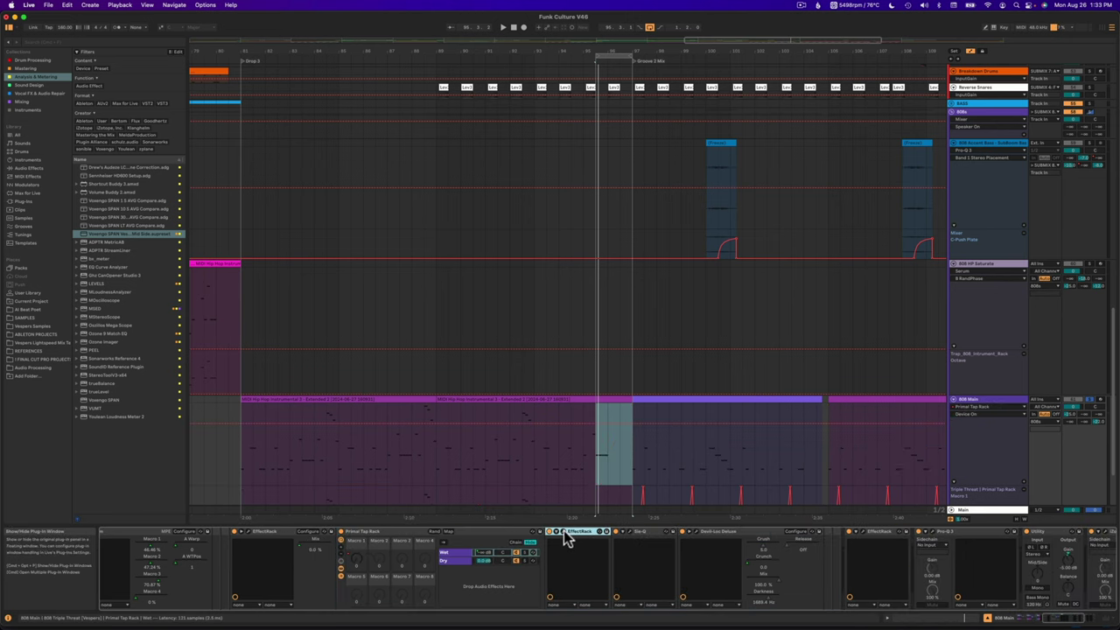
pyautogui.press('super+alt+p')
pyautogui.moveTo(519, 218); pyautogui.dragTo(548, 24)
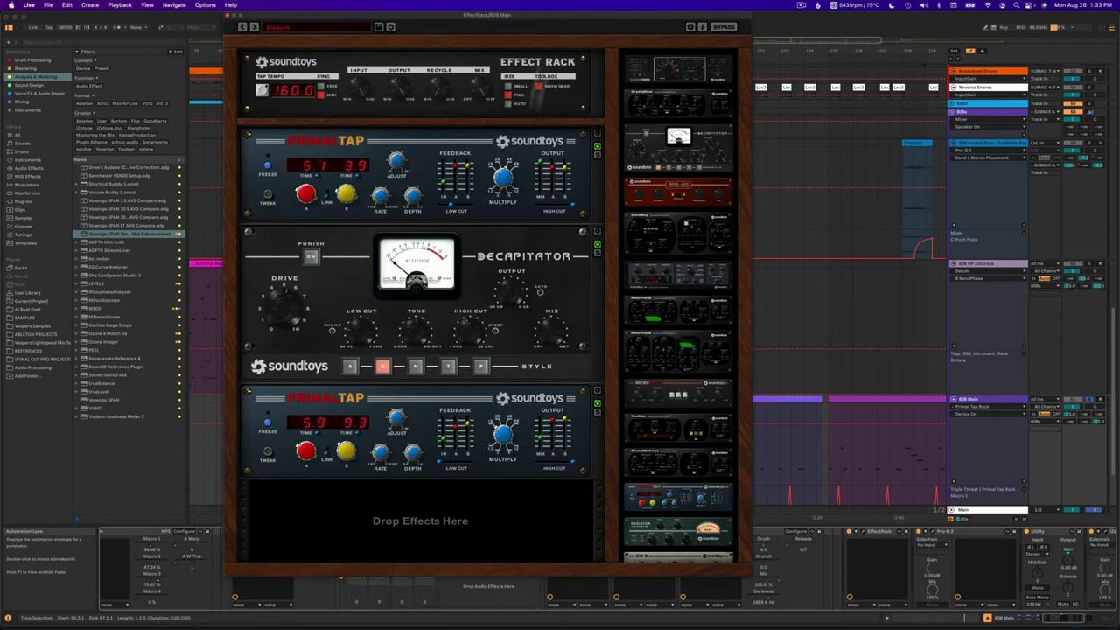
# - Bypass both PrimalTap modules and the Decapitator in the Primal Tap Rack's Effect Rack
pyautogui.click(597, 403)
pyautogui.click(597, 244)
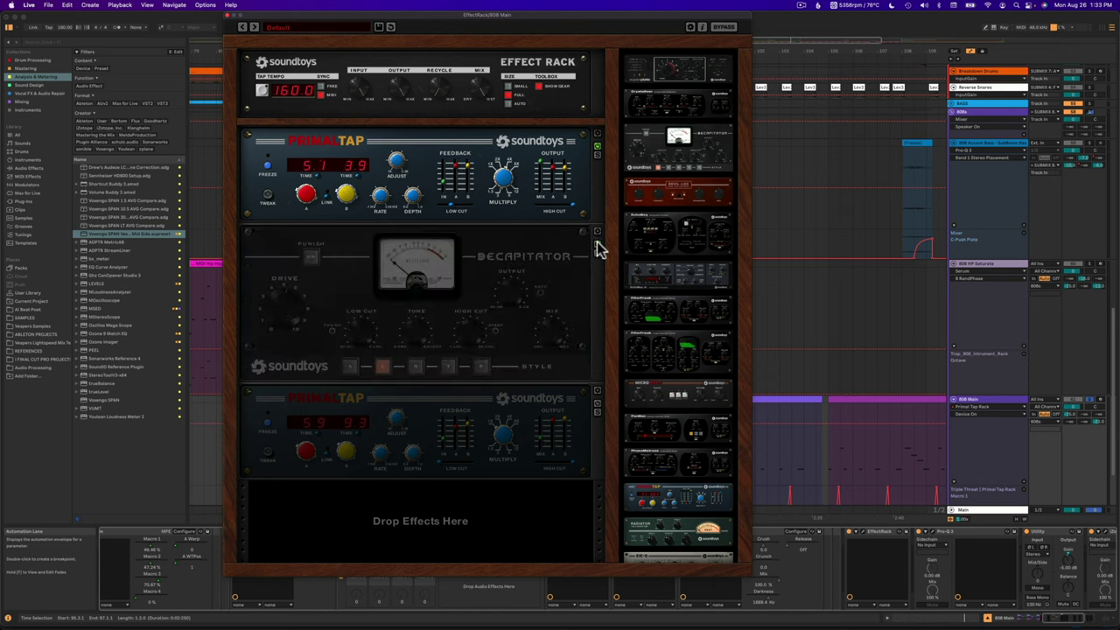
pyautogui.click(597, 150)
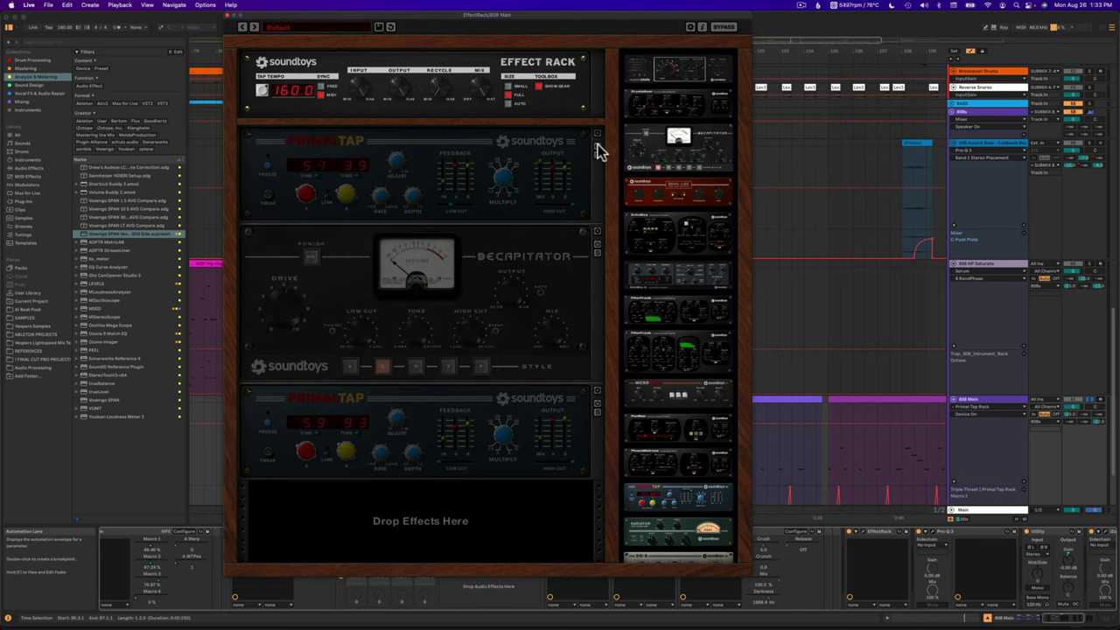
# - Uncover the 808 Main clip at bar 97 and loop playback from 97.1.1 to 105.1.1
pyautogui.moveTo(694, 17); pyautogui.dragTo(511, 17)
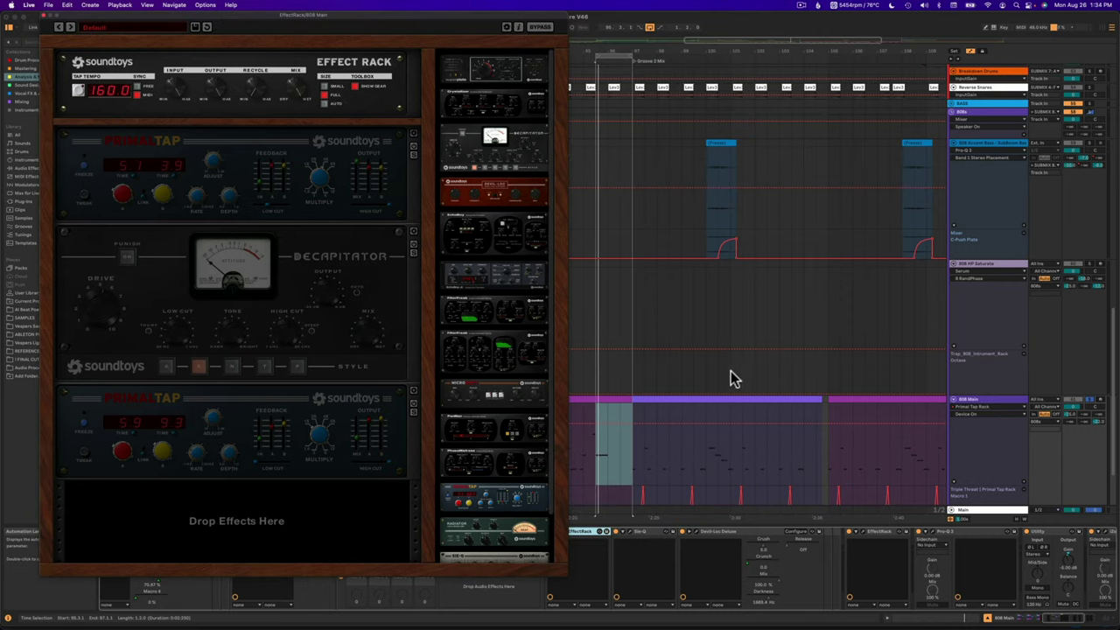
pyautogui.click(645, 456)
pyautogui.moveTo(636, 455); pyautogui.dragTo(826, 447)
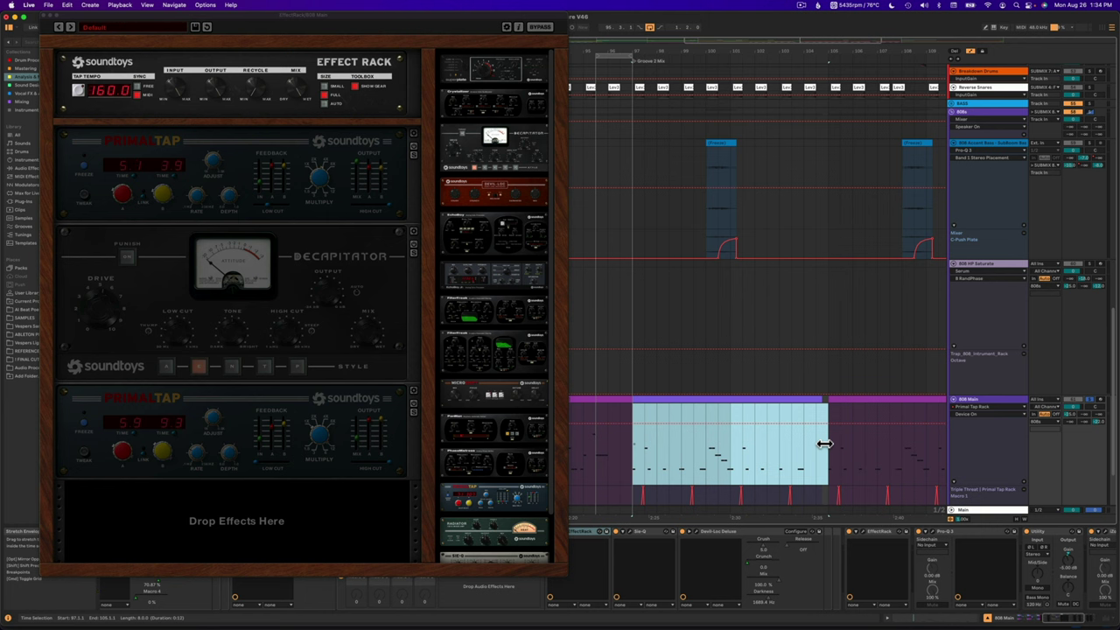
pyautogui.press('super+l')
pyautogui.press('space')
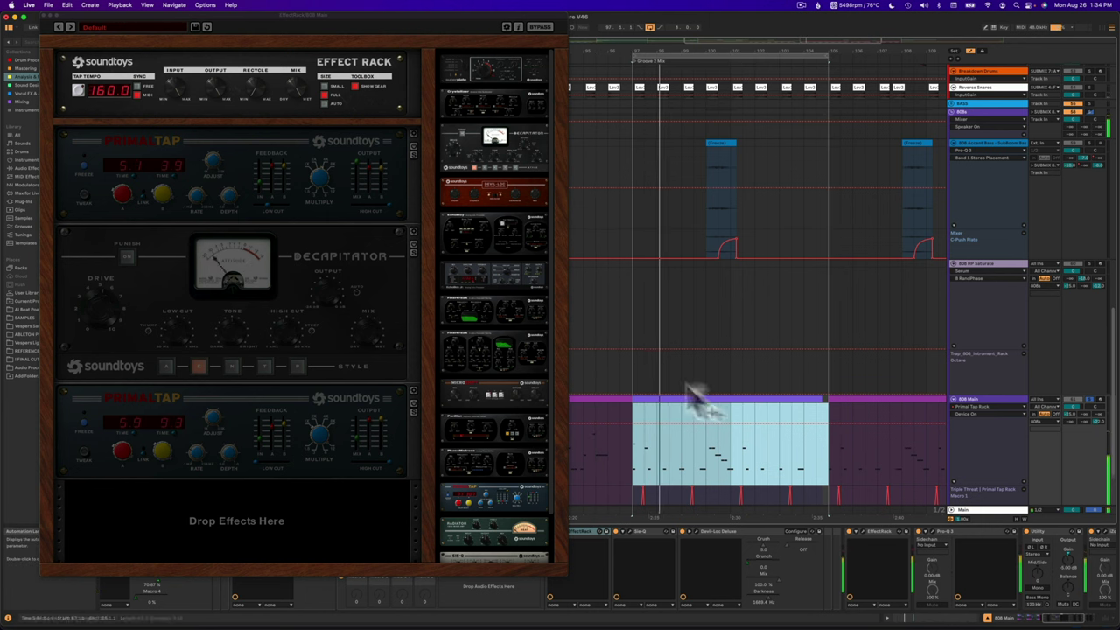
# - Move the Effect Rack window back over the arrangement and re-enable the first PrimalTap and the Decapitator
pyautogui.moveTo(464, 31); pyautogui.dragTo(590, 32)
pyautogui.click(527, 147)
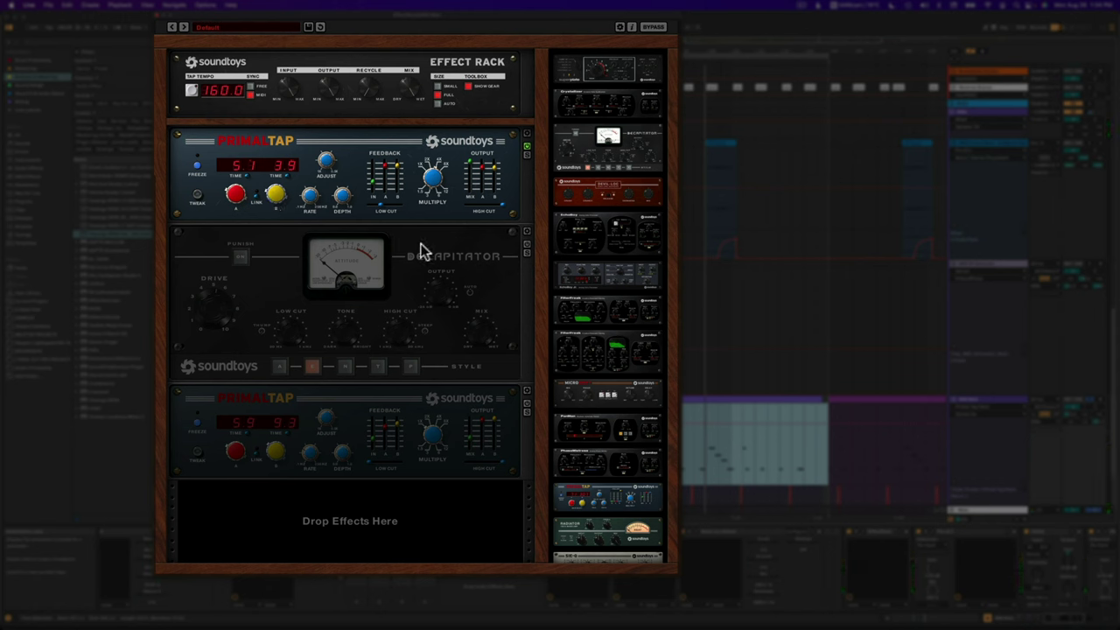
pyautogui.click(527, 243)
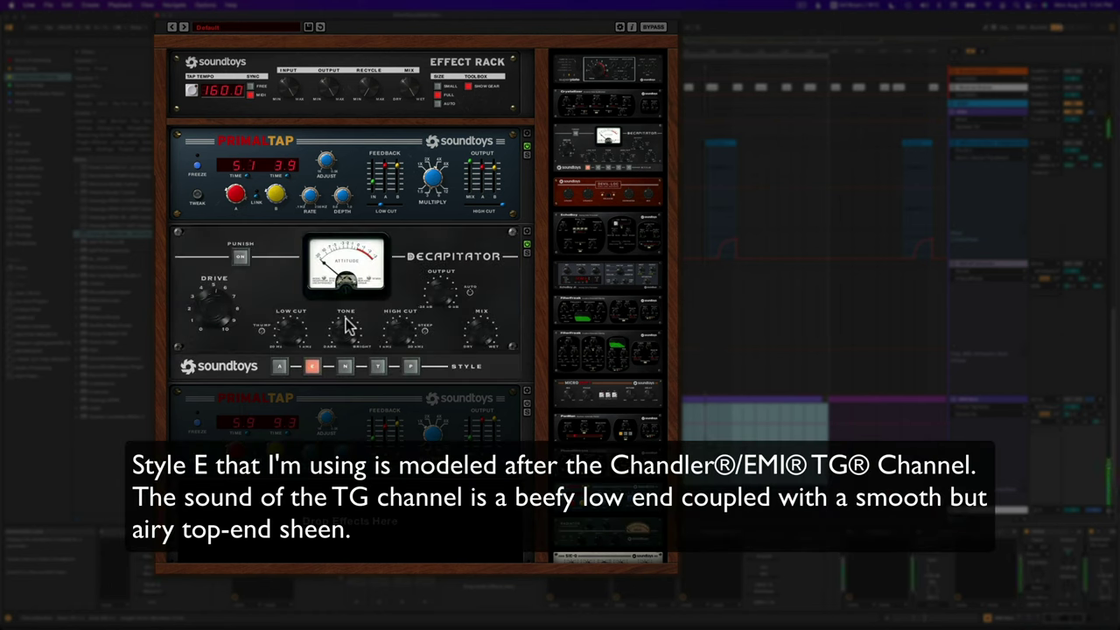
pyautogui.moveTo(346, 325); pyautogui.dragTo(347, 317)
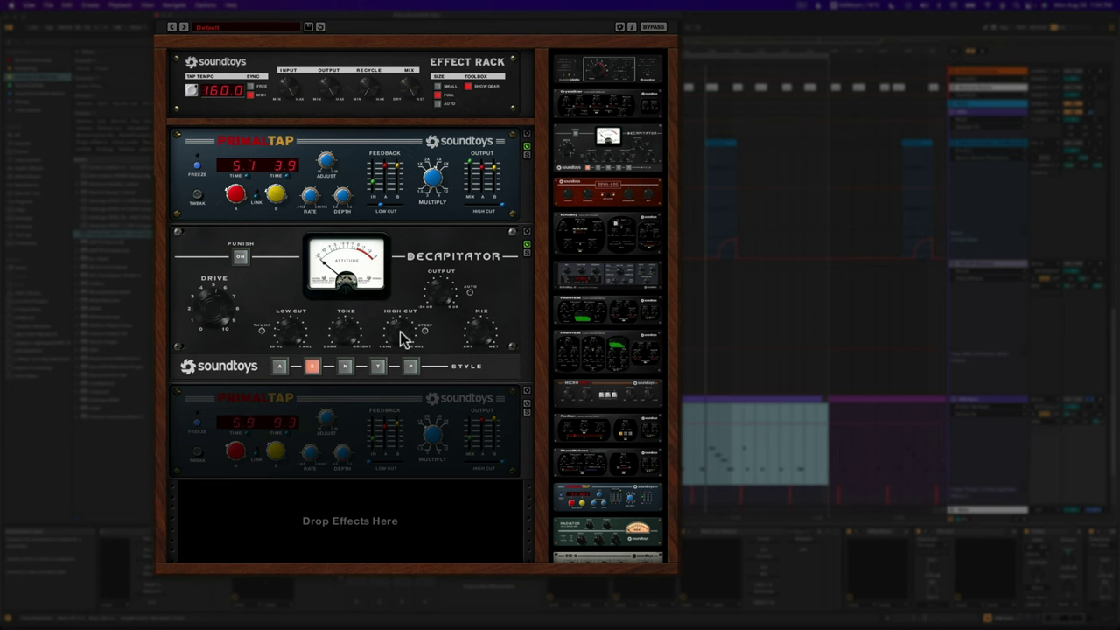
# - Play the loop, re-enable the last PrimalTap module and close the Effect Rack window
pyautogui.press('space')
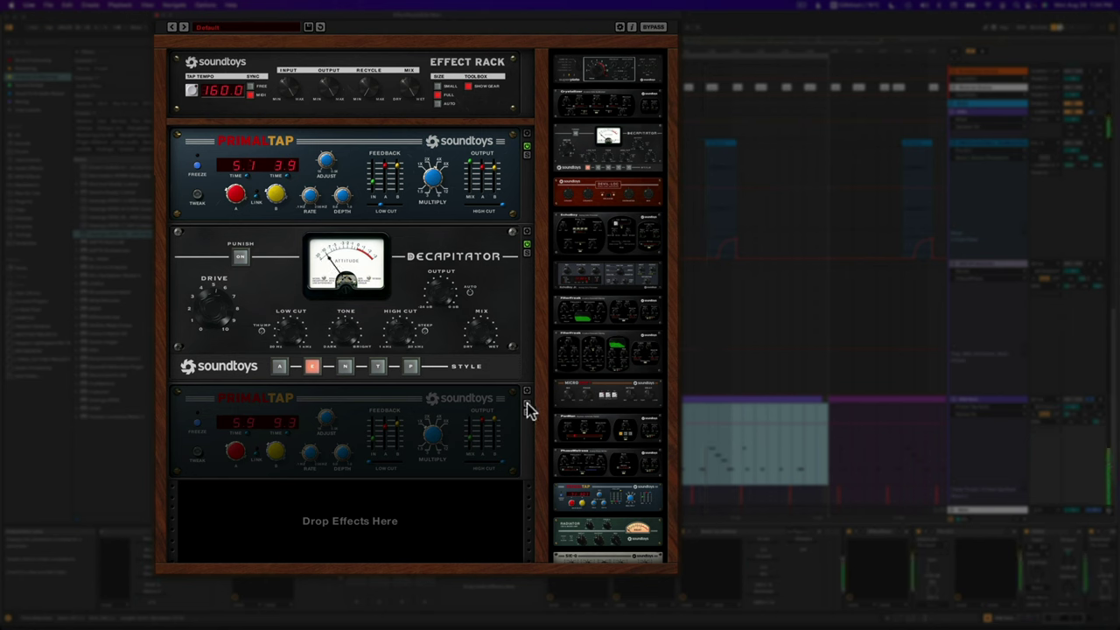
pyautogui.click(527, 405)
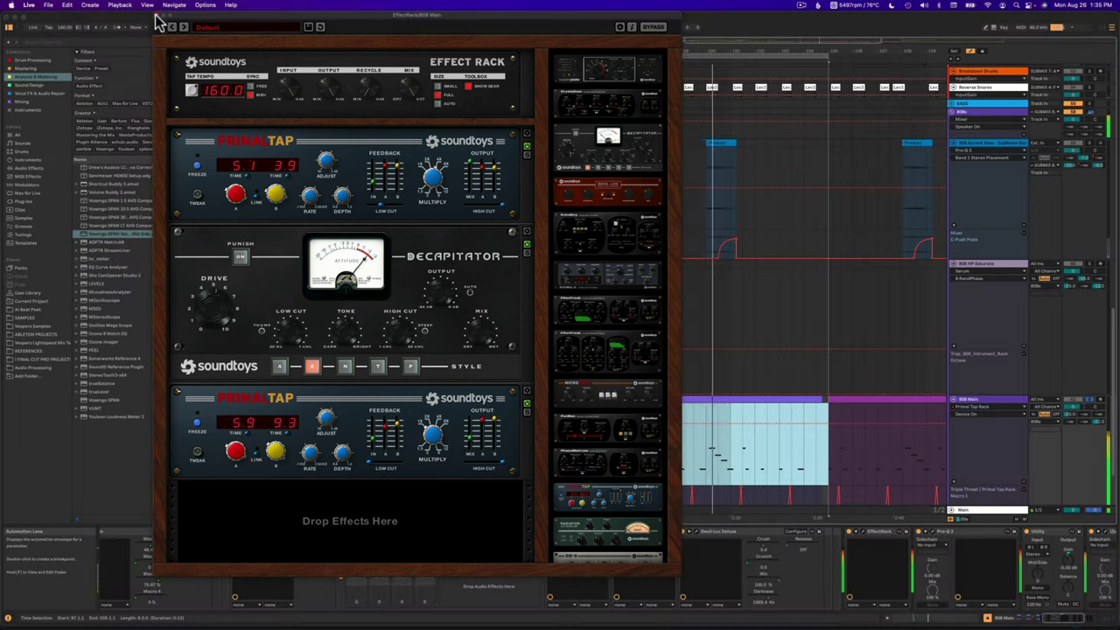
pyautogui.click(155, 18)
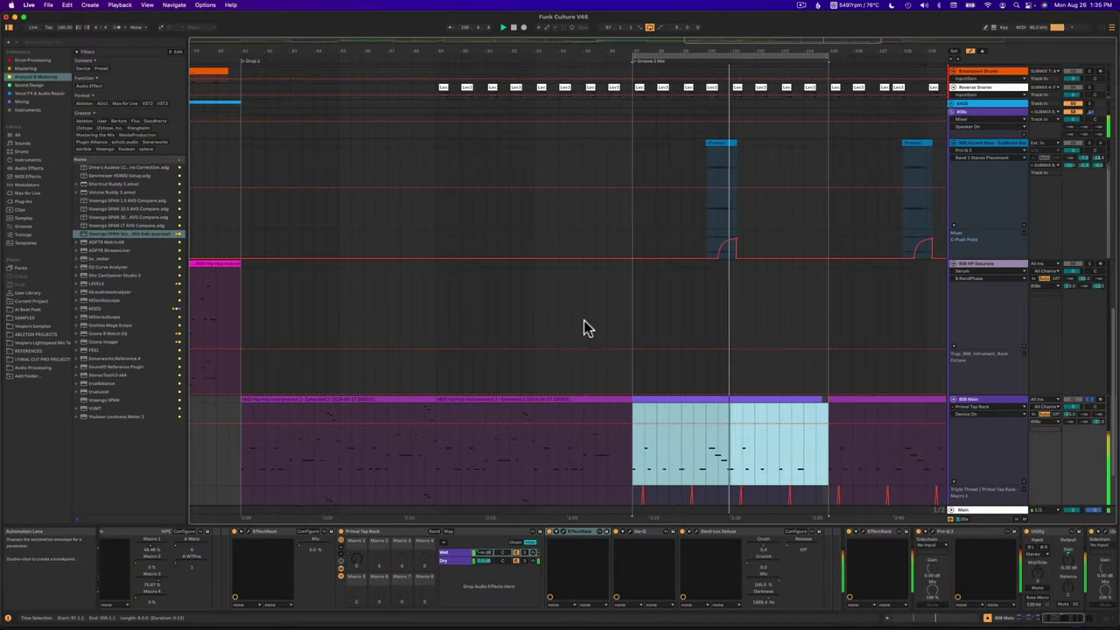
# - Stop on the devices after the EffectRack in the Primal Tap Rack and turn off Devil-Loc Deluxe
pyautogui.click(715, 533)
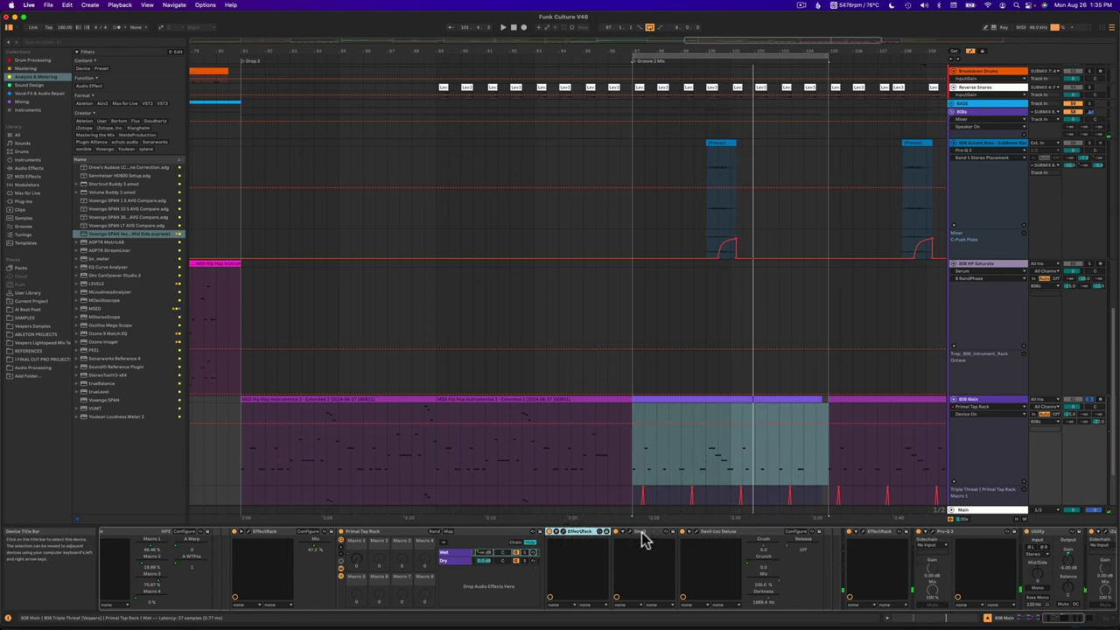
pyautogui.click(644, 531)
pyautogui.click(682, 532)
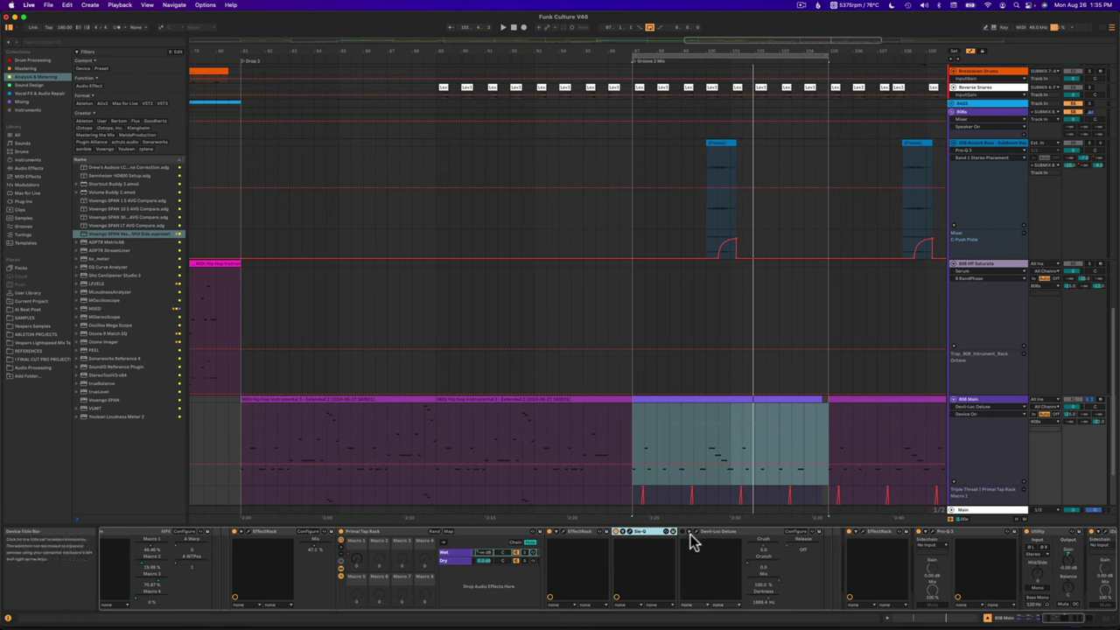
# - Open the Sie-Q equalizer, examine its mid band setting during playback and close its window
pyautogui.click(631, 531)
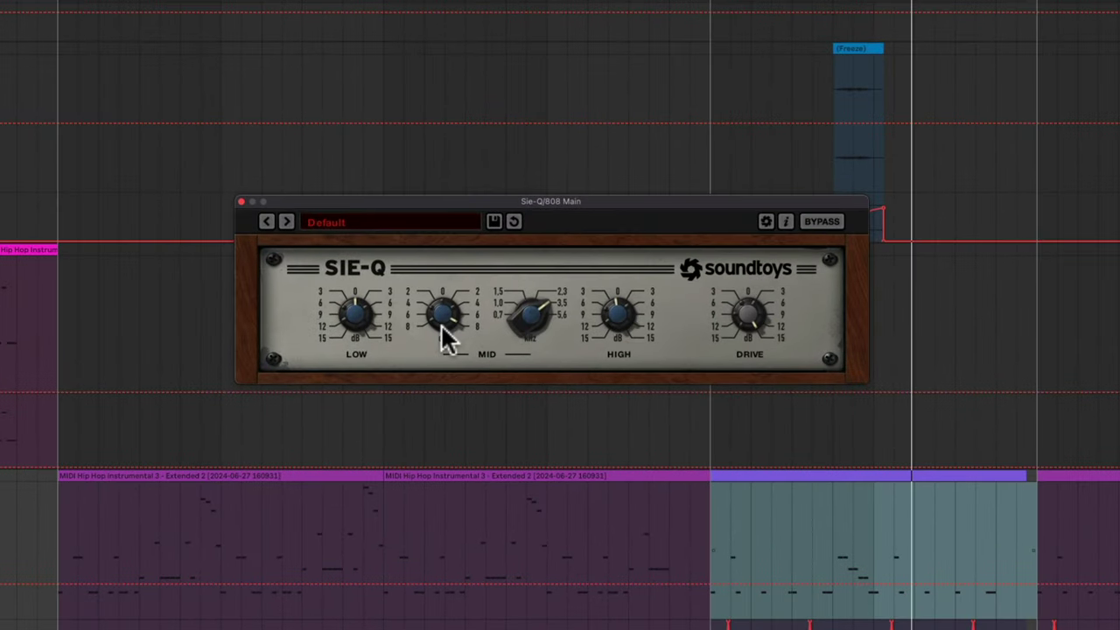
pyautogui.moveTo(444, 315); pyautogui.dragTo(443, 336)
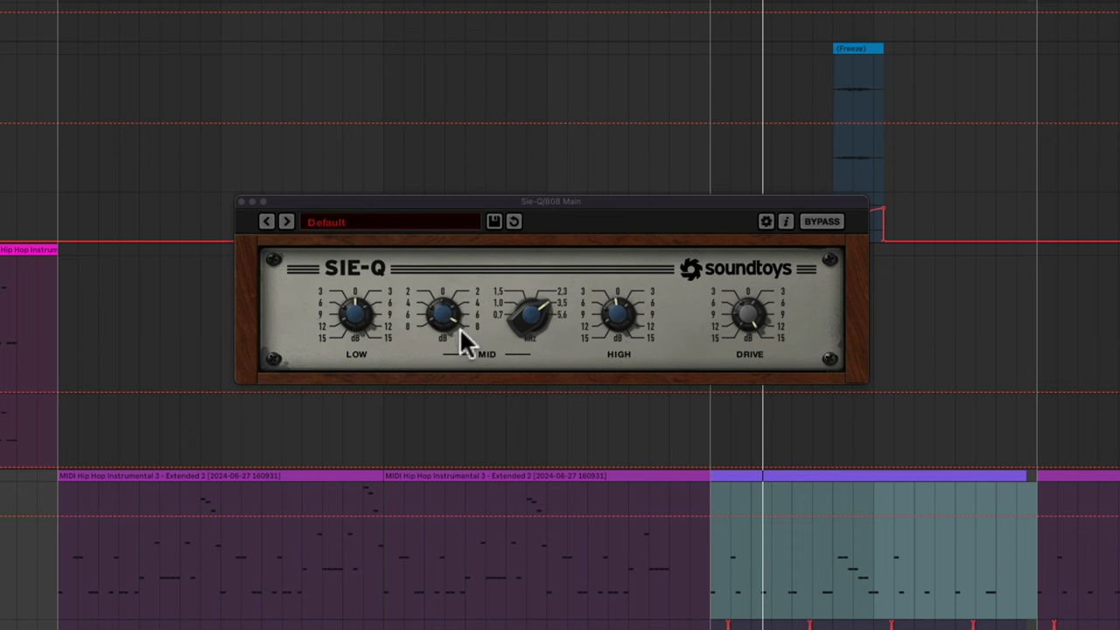
pyautogui.click(242, 202)
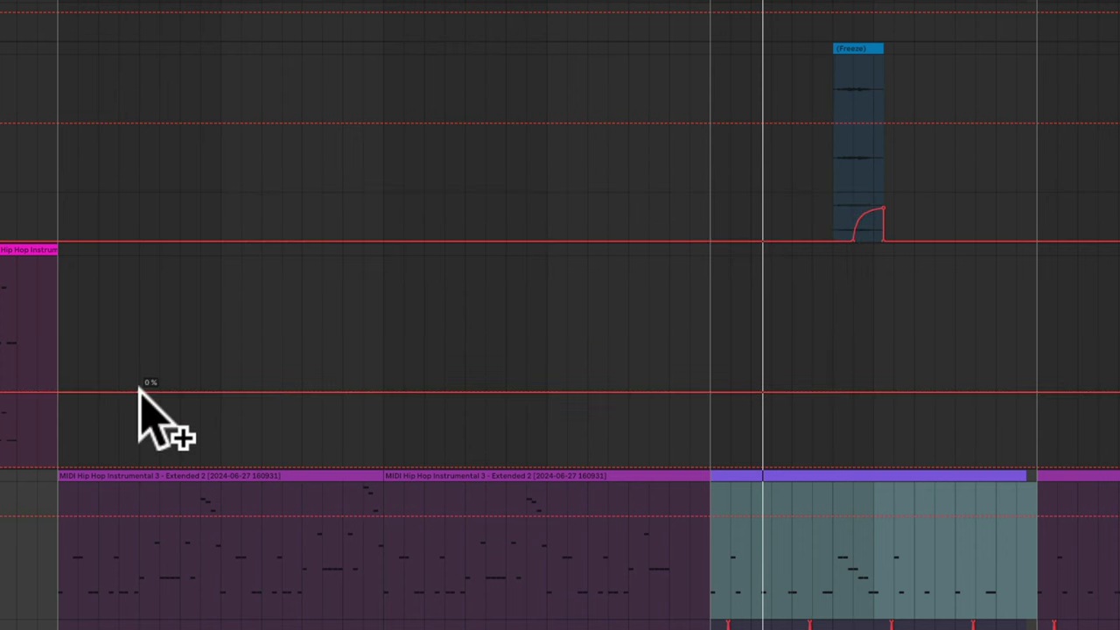
# - Move the Devil-Loc Deluxe window clear, compare the loop with the effect bypassed and active, and close the window
pyautogui.moveTo(291, 376); pyautogui.dragTo(612, 199)
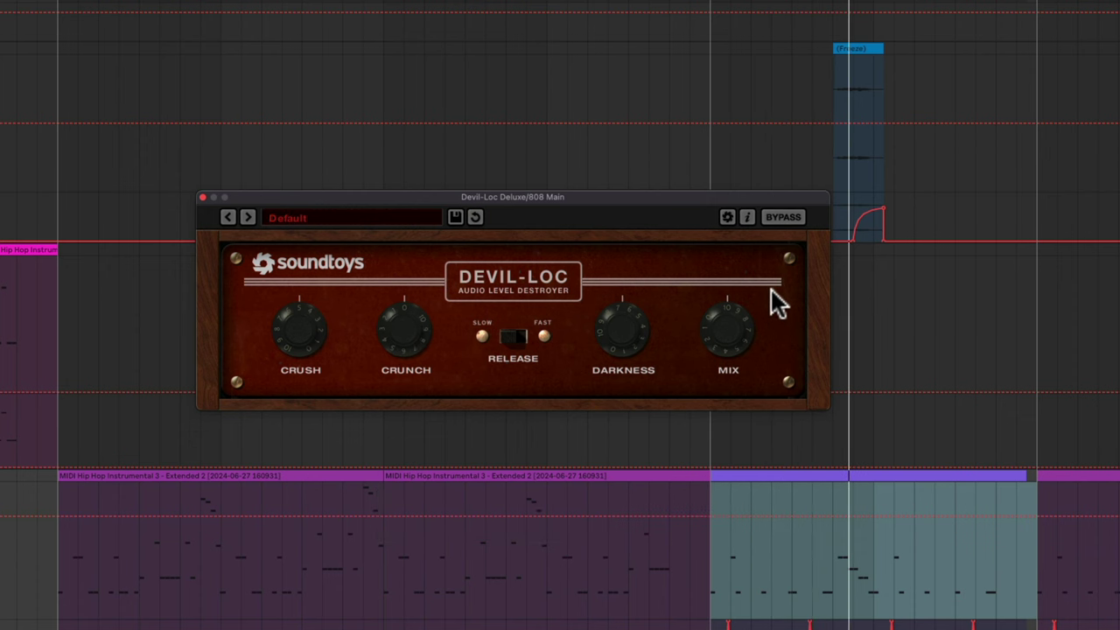
pyautogui.click(783, 219)
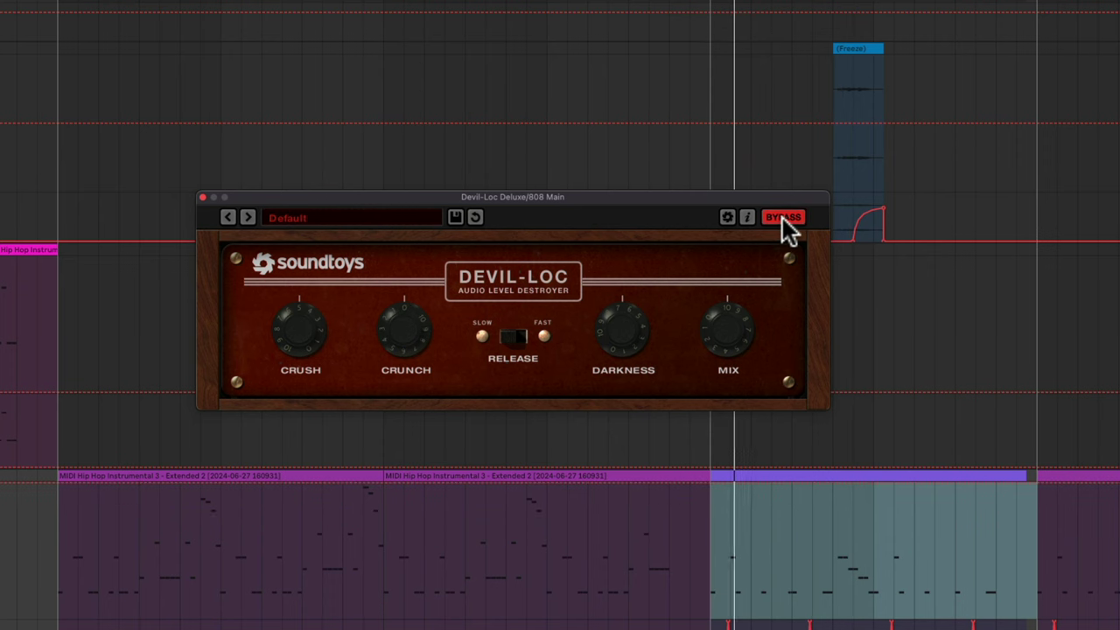
pyautogui.click(782, 218)
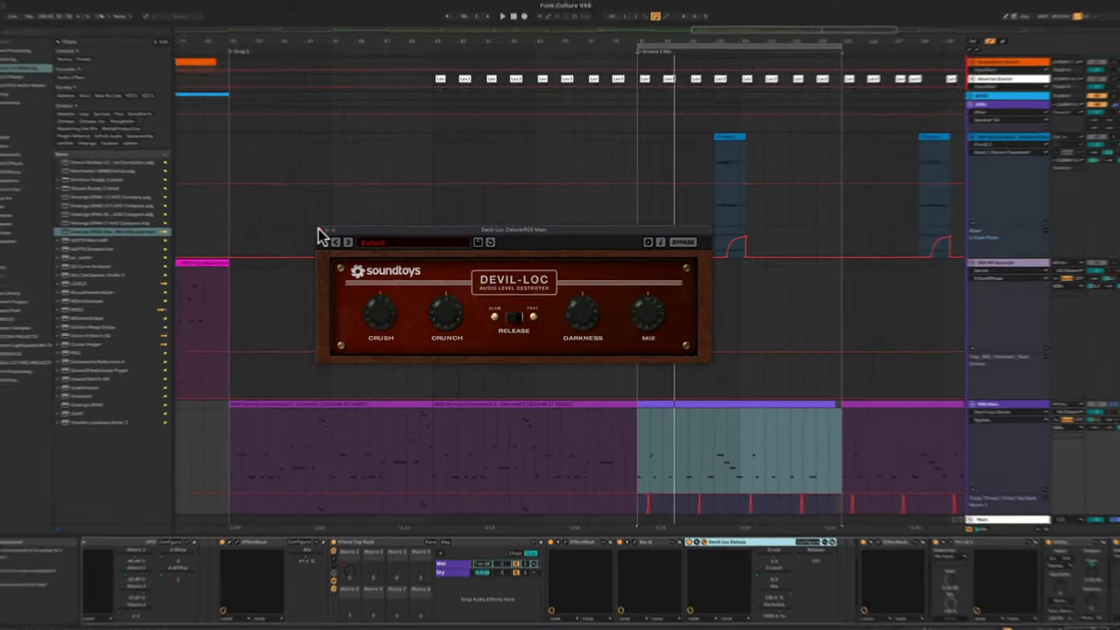
pyautogui.click(277, 218)
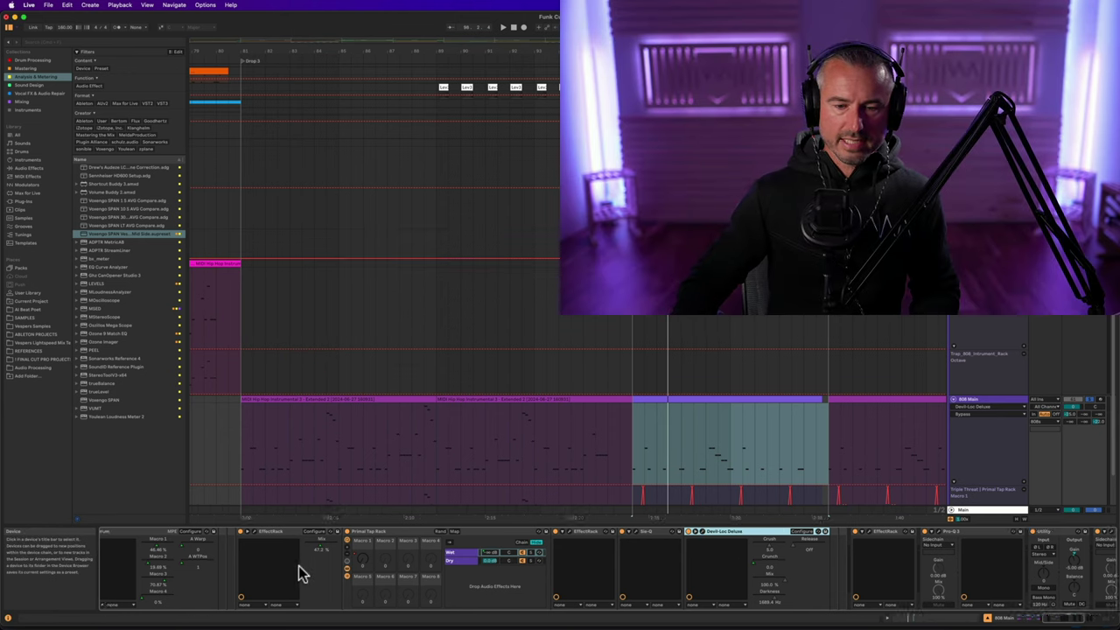
# - Go to the end of the 808 Main device chain and examine the track's Ambience and Early Reflections sends and their automation
pyautogui.press('Down')
pyautogui.press('Down')
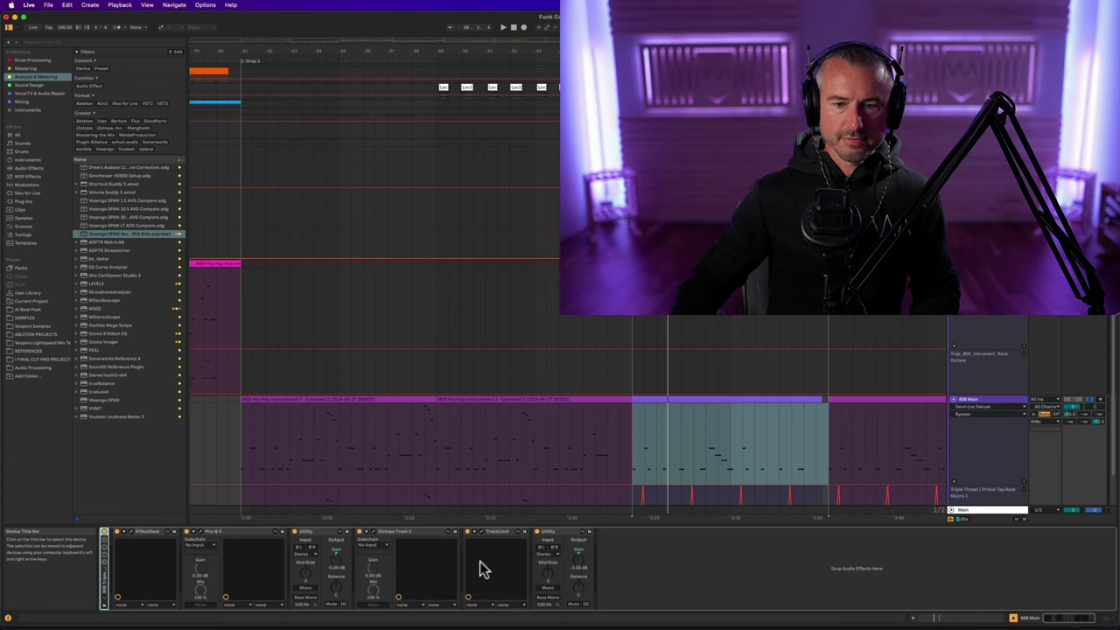
pyautogui.press('a')
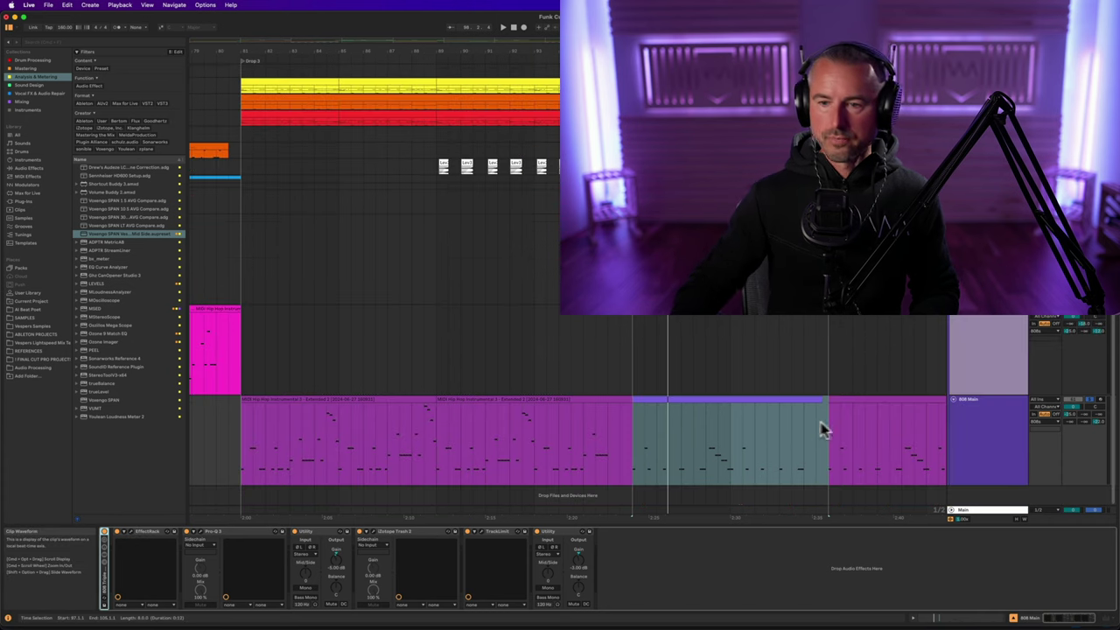
pyautogui.click(1000, 440)
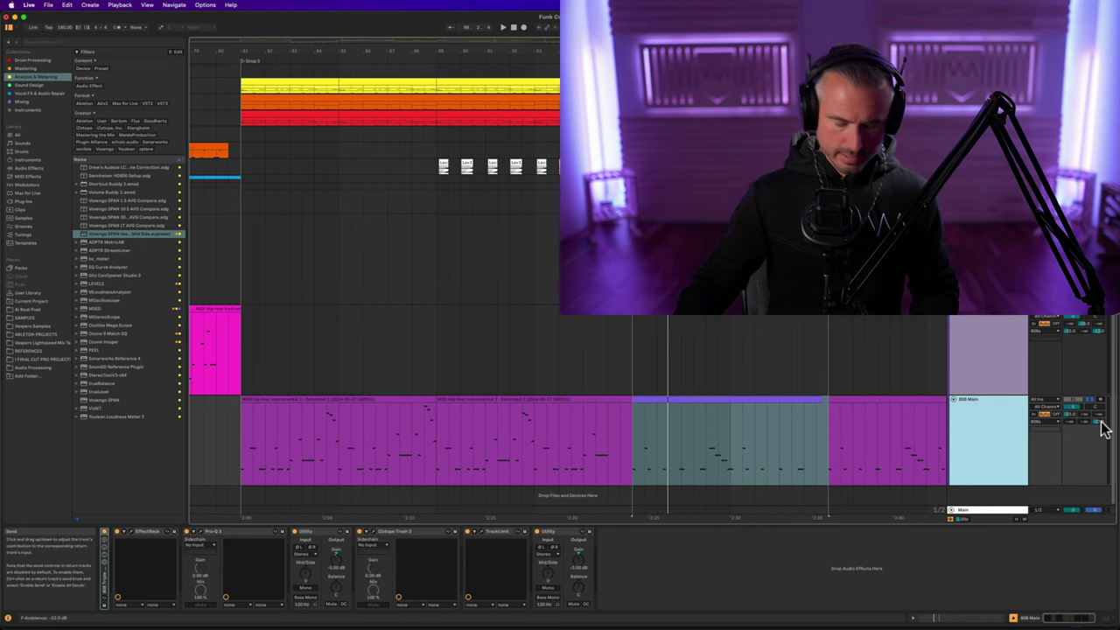
pyautogui.press('a')
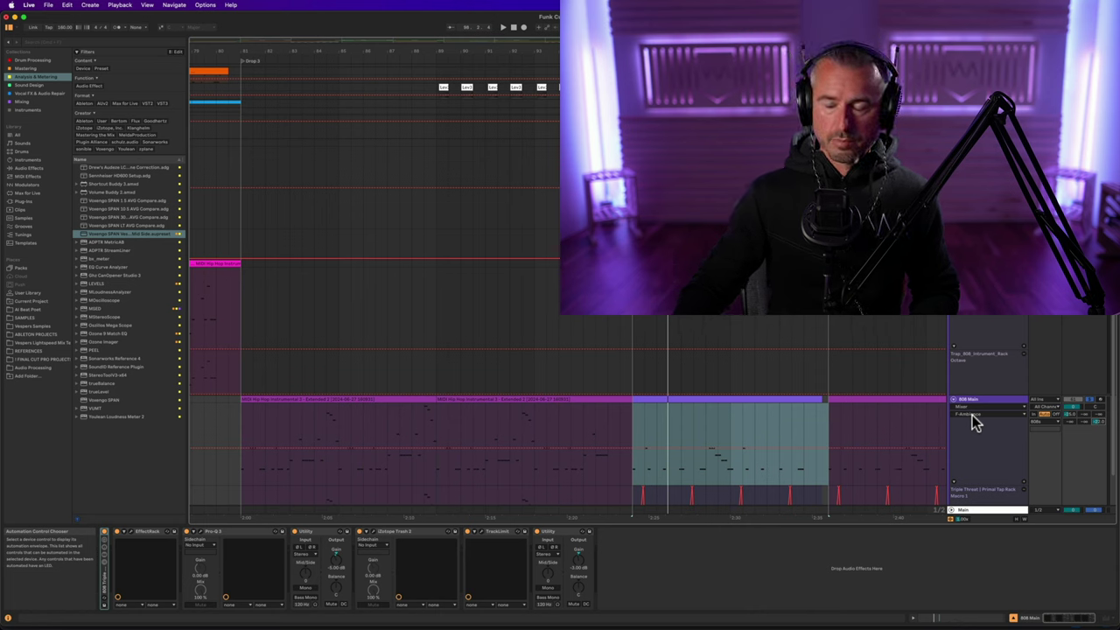
pyautogui.click(1073, 418)
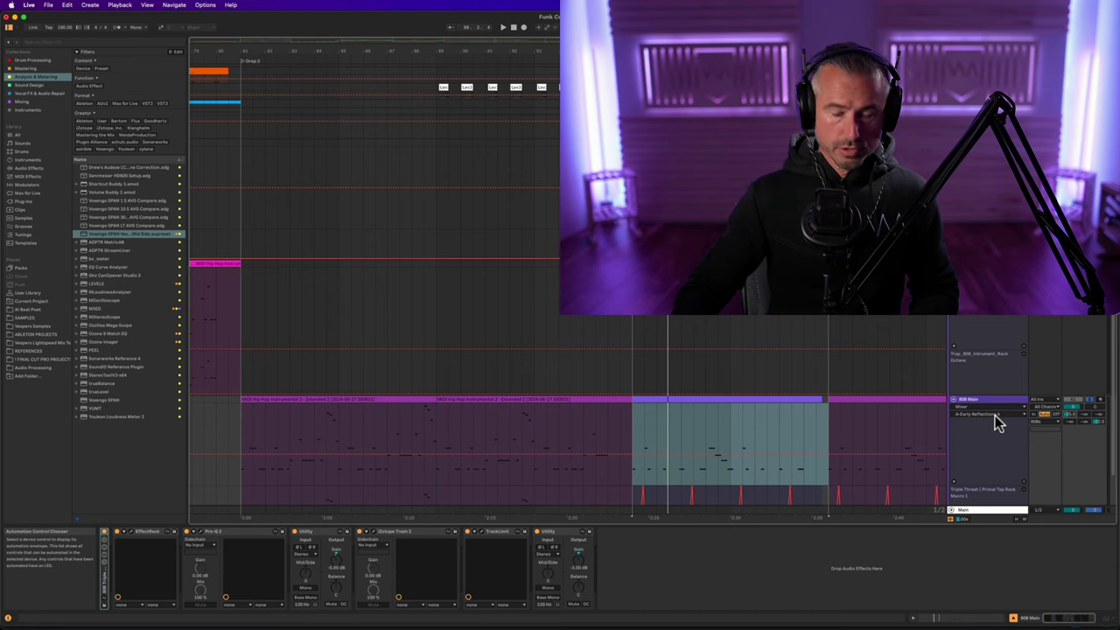
pyautogui.press('a')
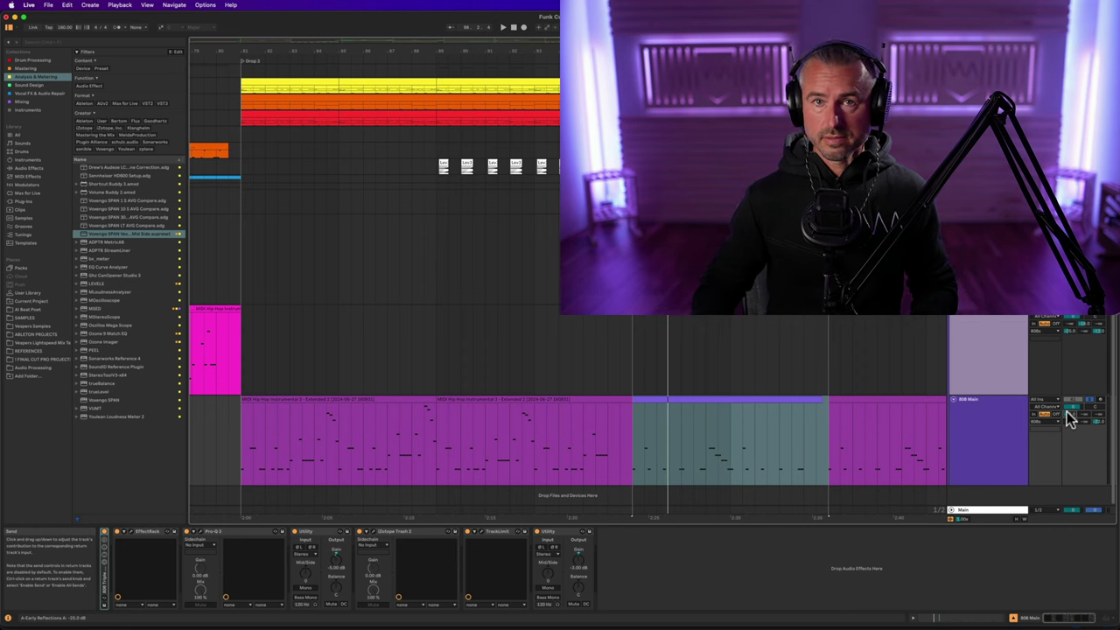
# - Take the 808 Main track out of solo and disable all of its sends
pyautogui.click(991, 422)
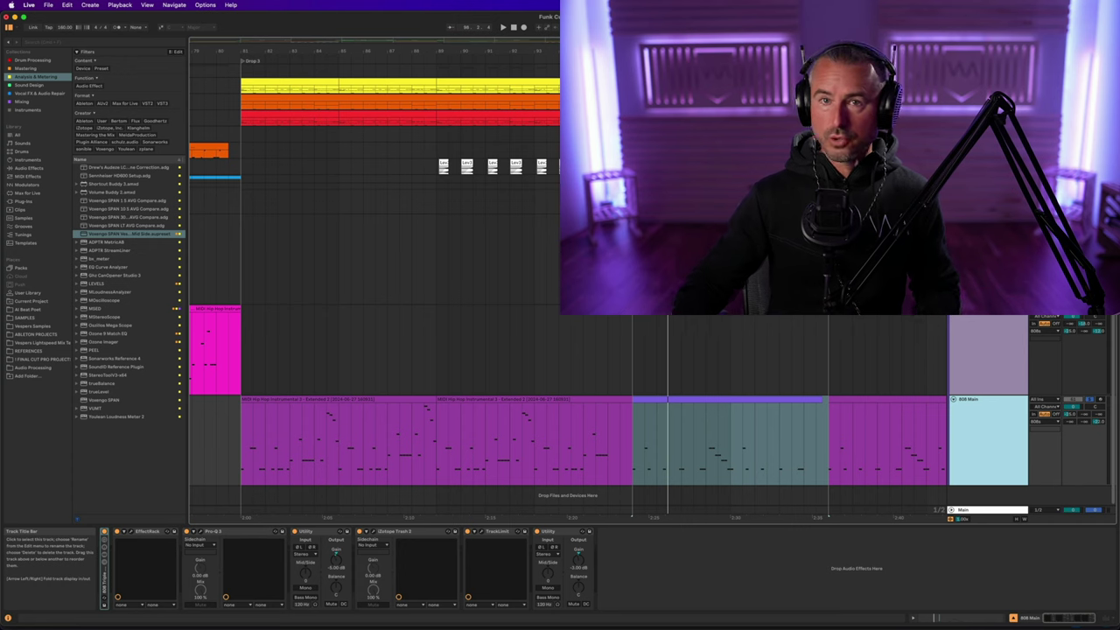
pyautogui.click(1073, 413)
pyautogui.rightClick(1069, 419)
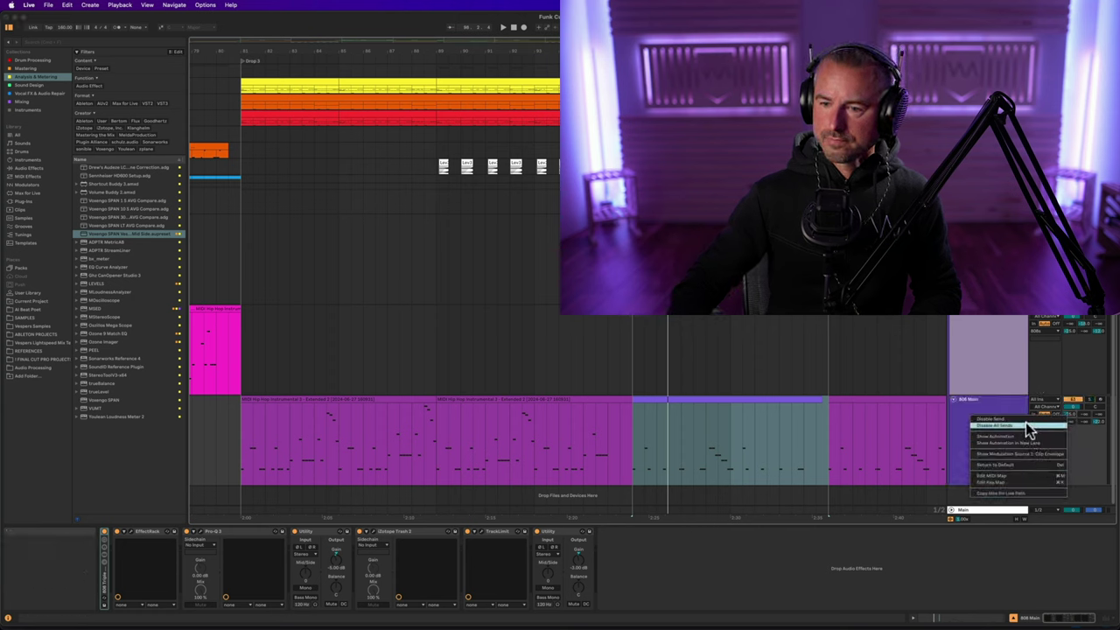
pyautogui.press('Escape')
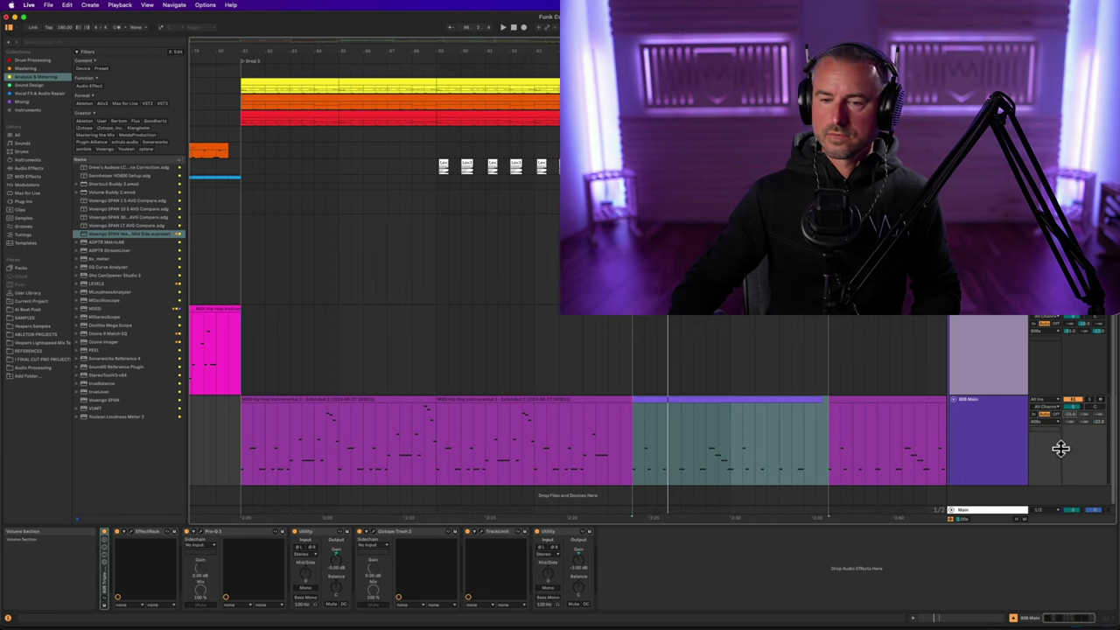
# - Loop the 808 Main clip spanning bars 105 to 113 and play it without the sends
pyautogui.hscroll(-1, 661, 426)
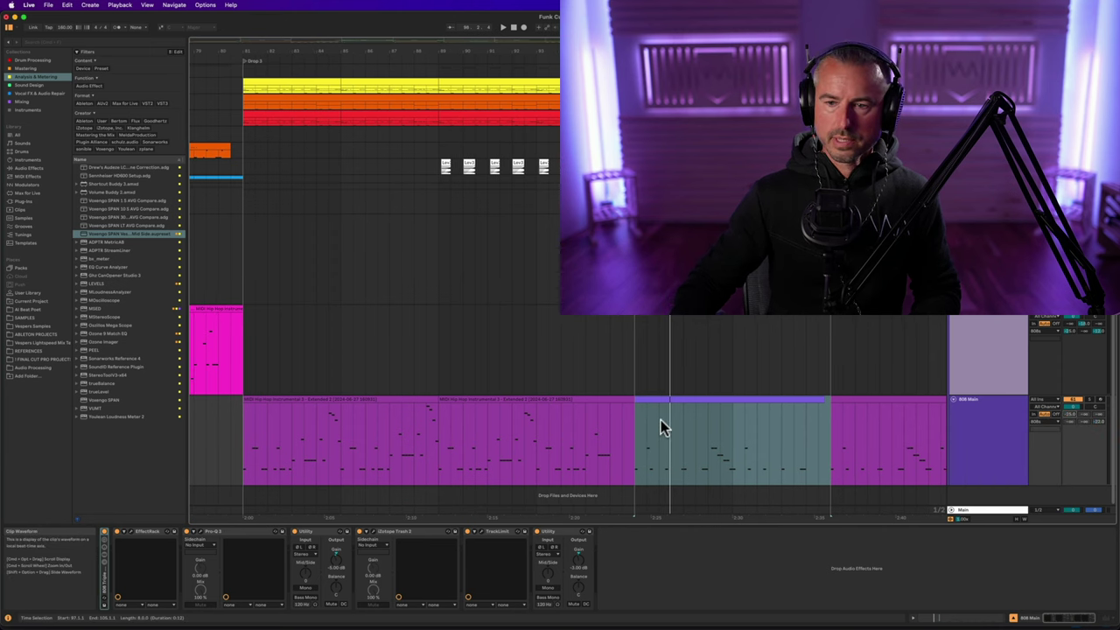
pyautogui.hscroll(5, 661, 420)
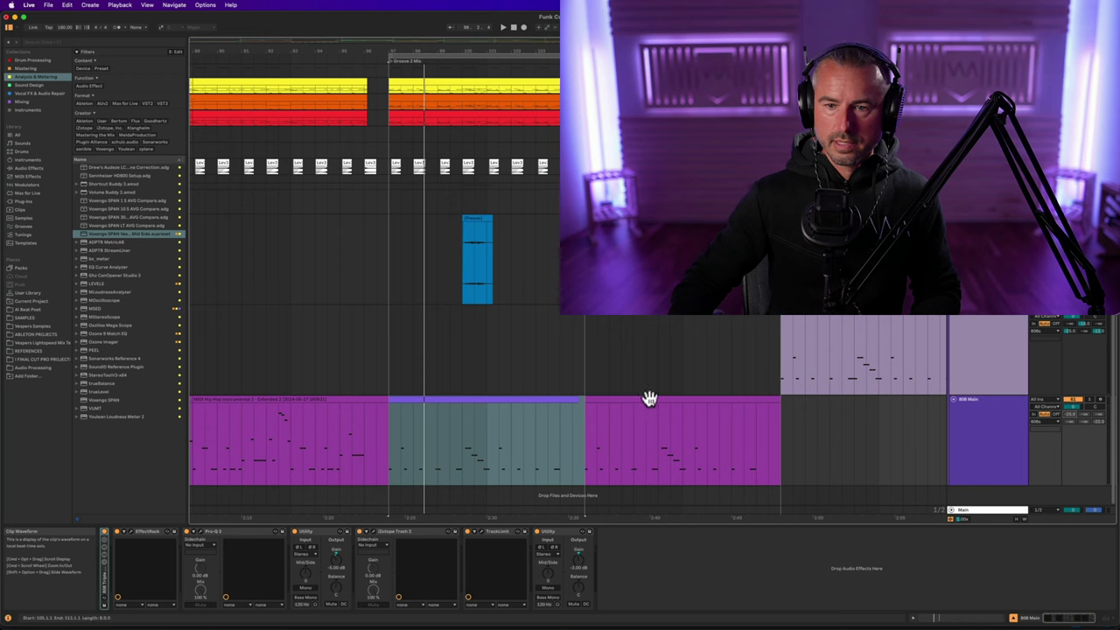
pyautogui.click(646, 399)
pyautogui.press('super+c')
pyautogui.press('space')
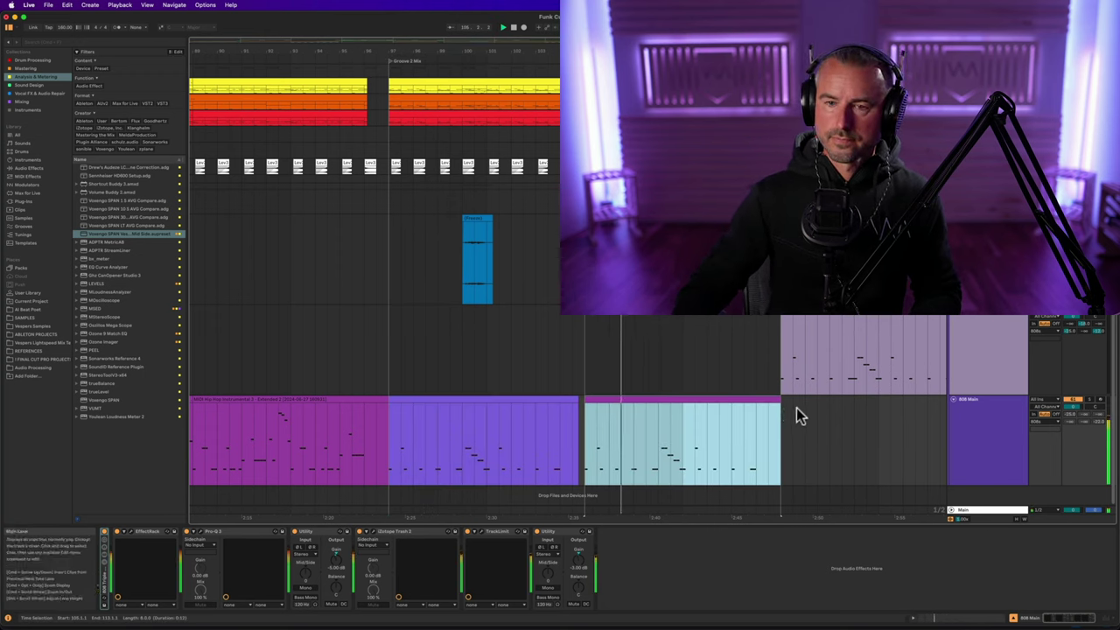
# - Enable all sends on the 808 Main track and play the loop again for comparison
pyautogui.rightClick(1069, 411)
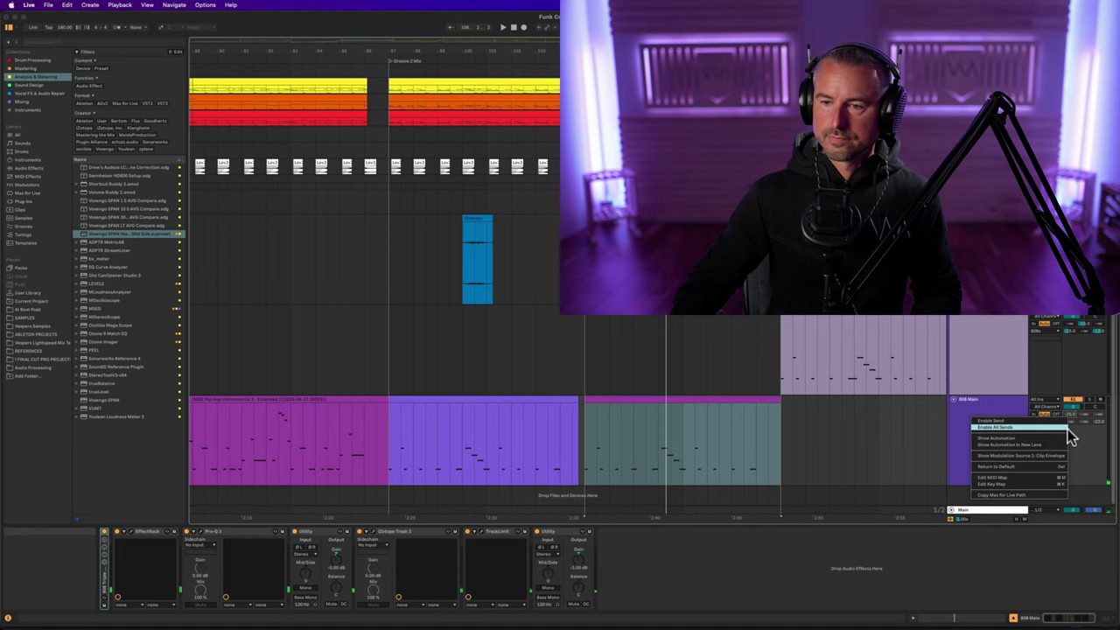
pyautogui.click(1068, 427)
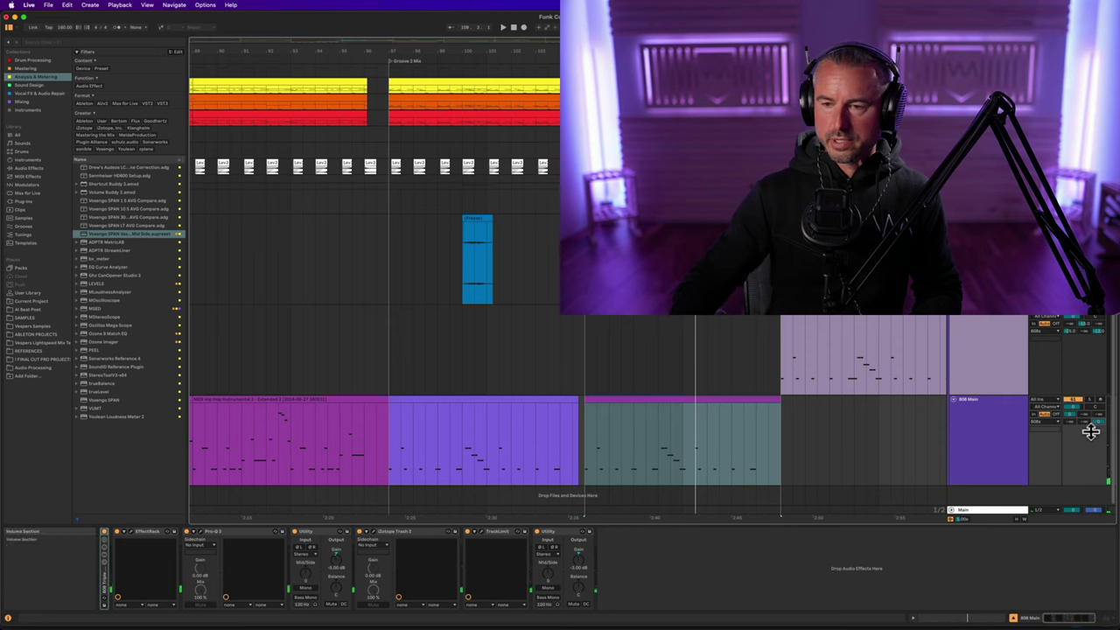
pyautogui.press('space')
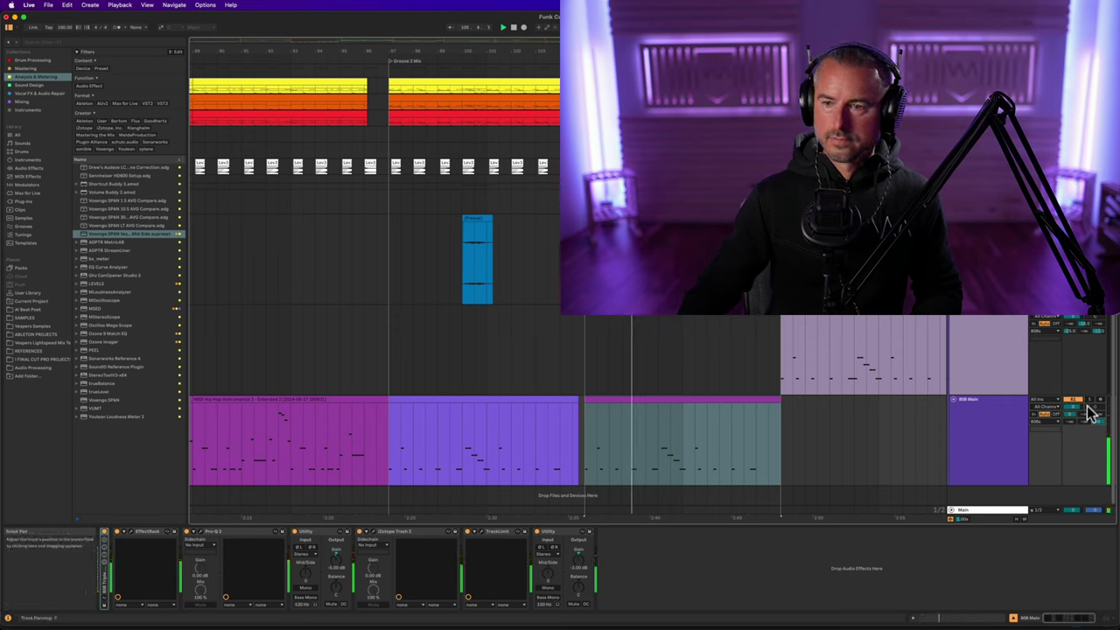
pyautogui.click(1007, 420)
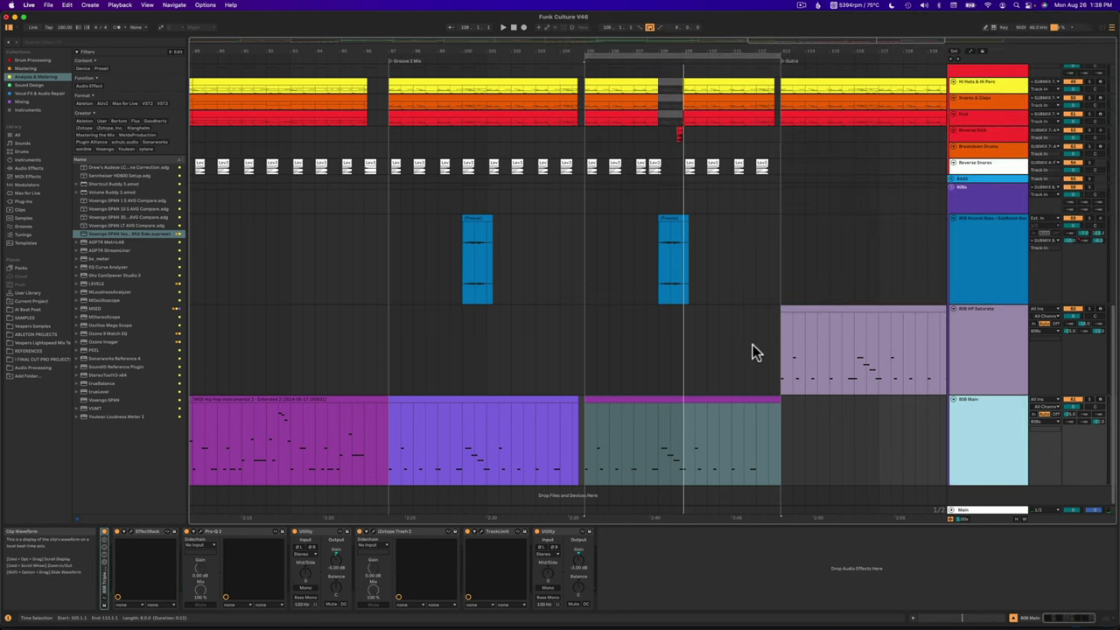
# - Return to the start of the arrangement, select the 808s group and examine its output routing
pyautogui.hscroll(-20, 753, 346)
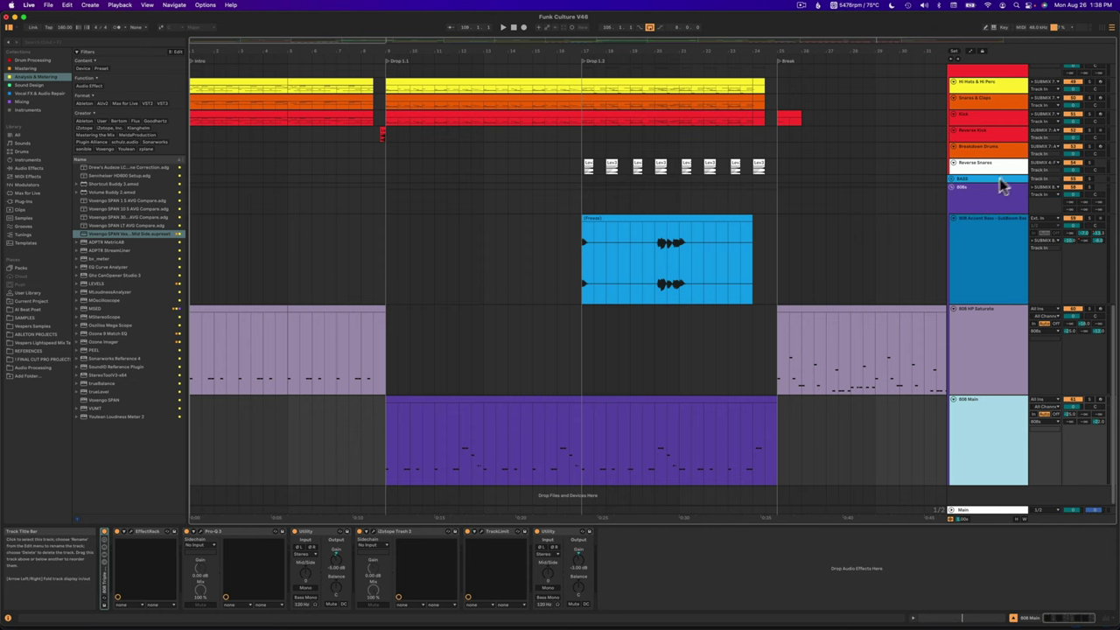
pyautogui.click(986, 205)
pyautogui.click(1047, 187)
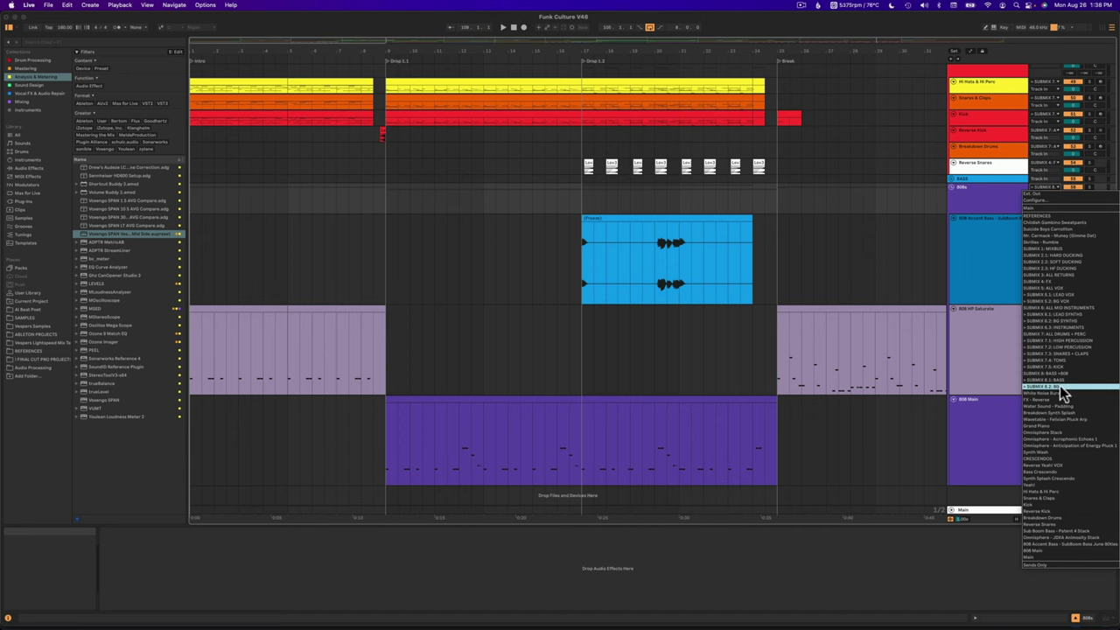
pyautogui.click(981, 204)
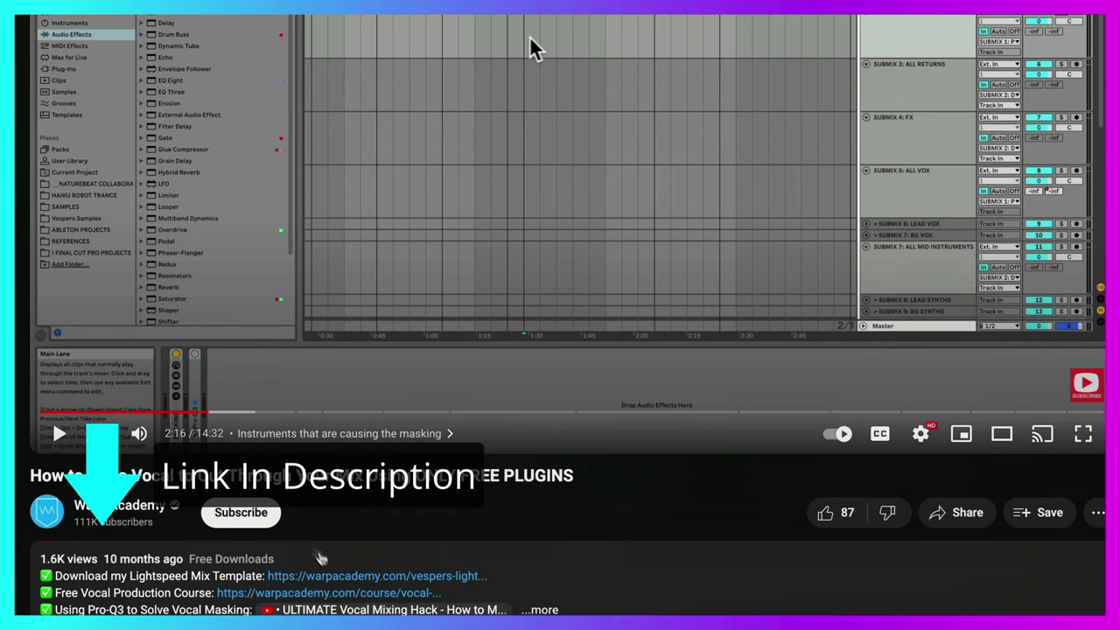
# - Switch to the browser, open the Lightspeed Mix Template link from the video description and request the template
pyautogui.click(338, 578)
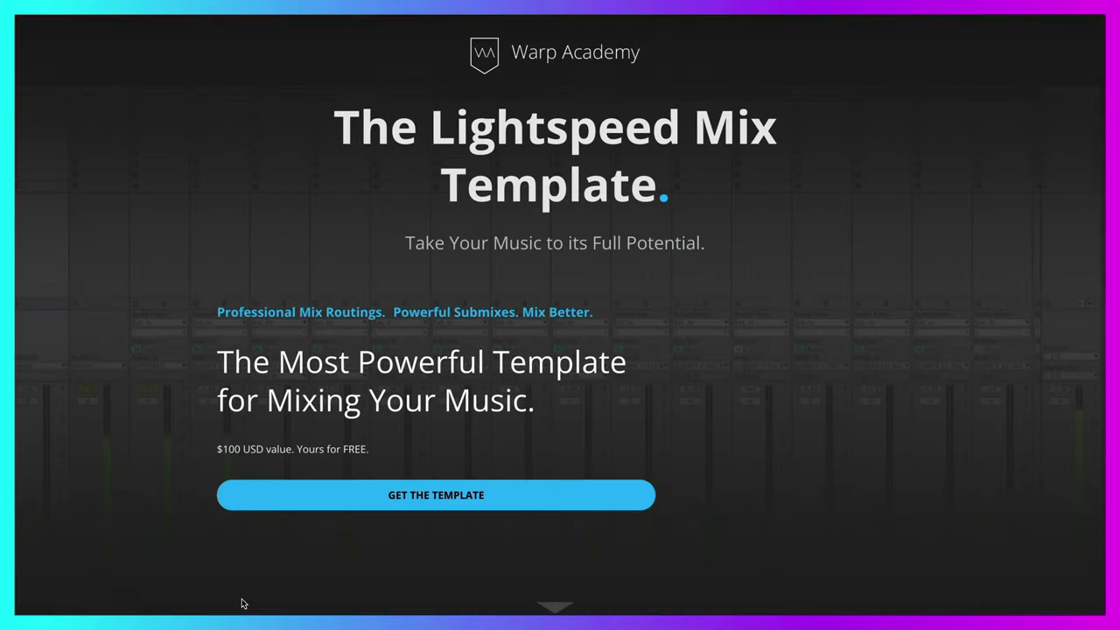
pyautogui.click(425, 496)
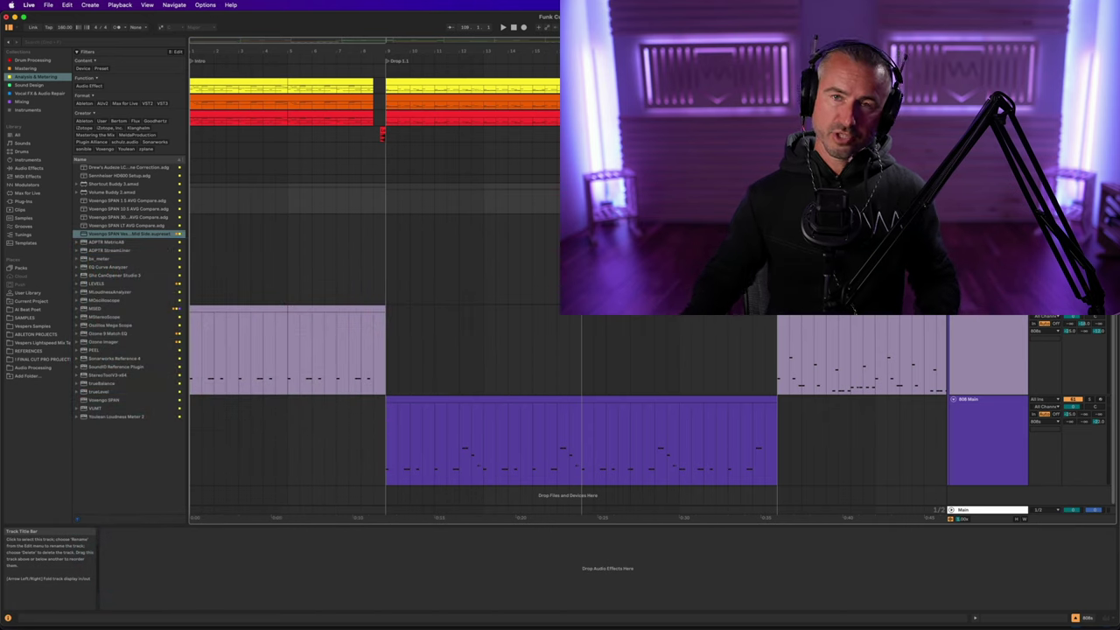
# - Locate the SUBMIX 8: BASS +808 track and its sub-tracks, and solo SUBMIX 8.2: 808
pyautogui.scroll(8, 989, 218)
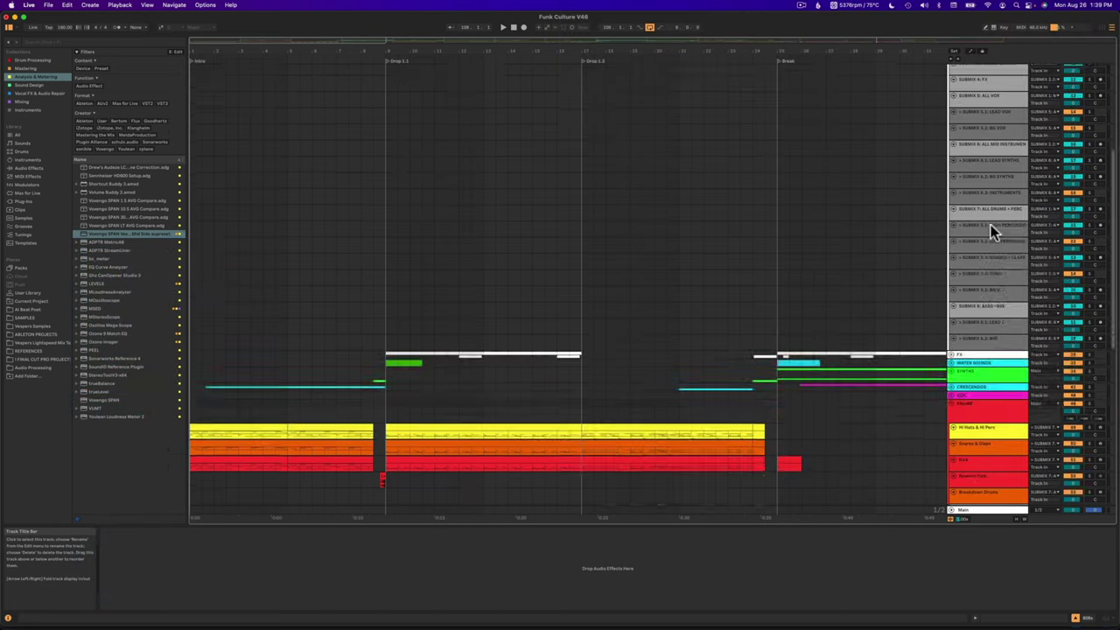
pyautogui.scroll(5, 992, 232)
pyautogui.scroll(-4, 993, 233)
pyautogui.click(988, 315)
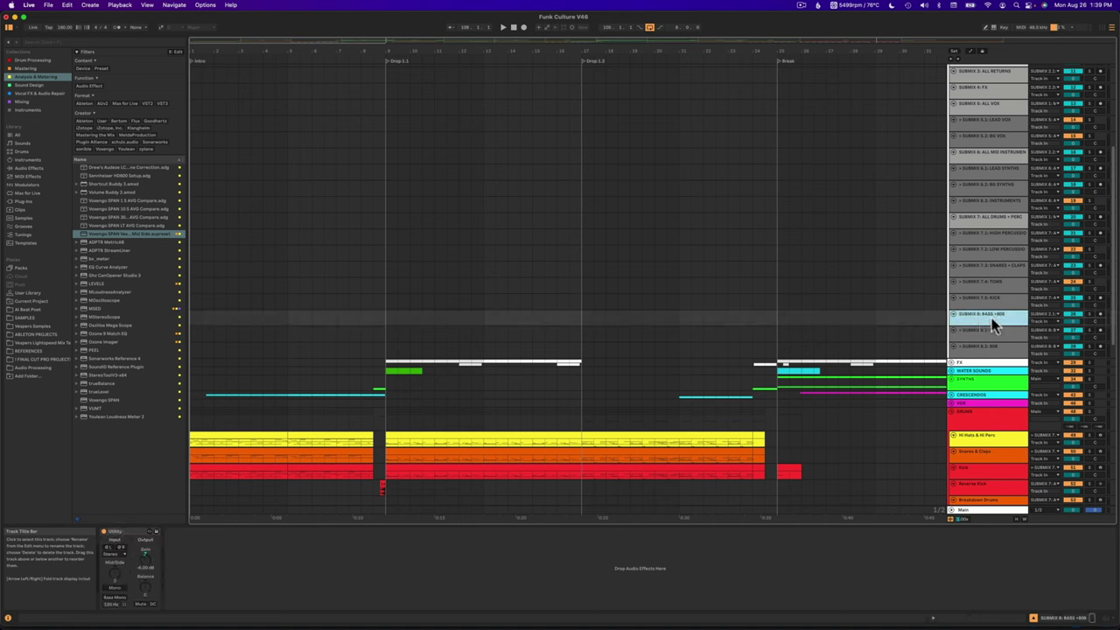
pyautogui.moveTo(984, 325)
pyautogui.mouseDown()
pyautogui.moveTo(986, 347)
pyautogui.moveTo(983, 327)
pyautogui.mouseUp()
pyautogui.click(985, 349)
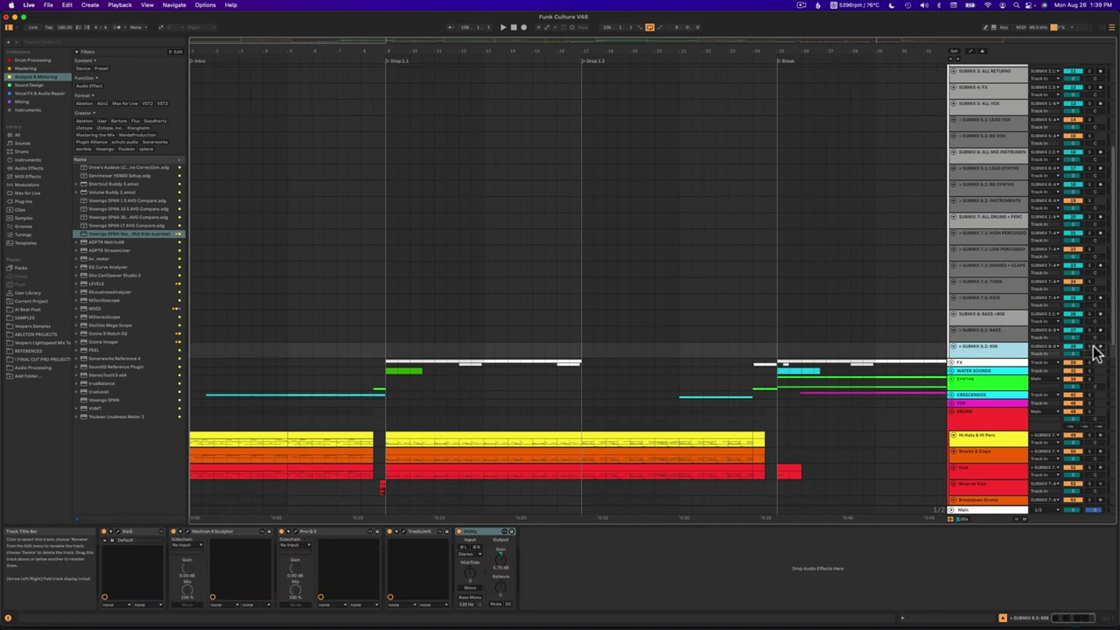
pyautogui.click(993, 315)
pyautogui.click(991, 351)
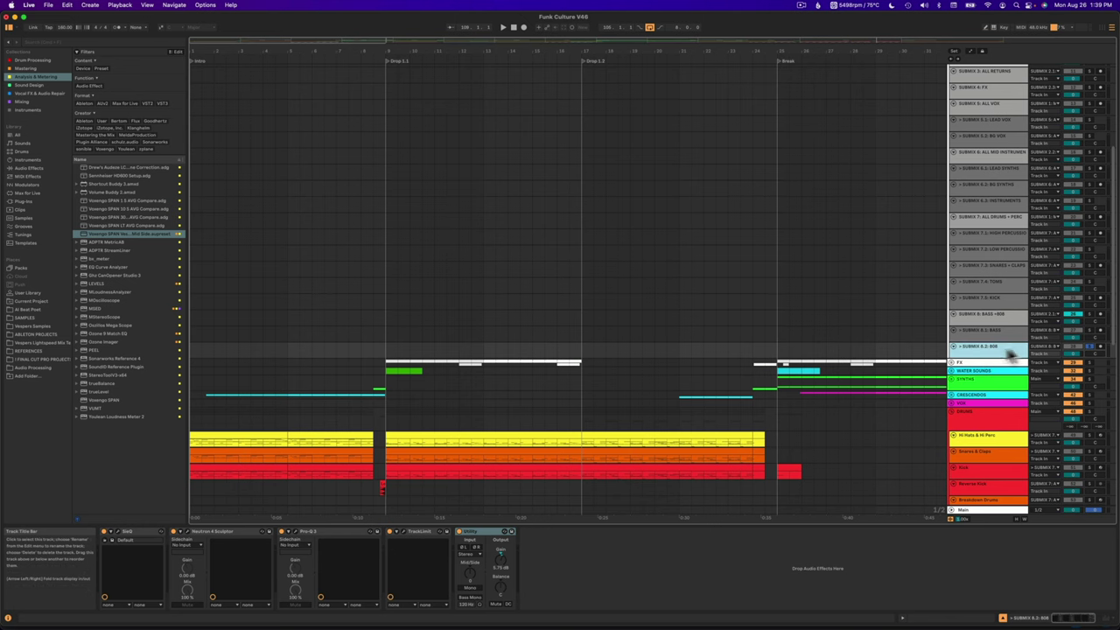
# - Loop bars 9 to 25 covering Drop 1.1 and Drop 1.2 and play the soloed 808 submix
pyautogui.moveTo(437, 50); pyautogui.dragTo(569, 350)
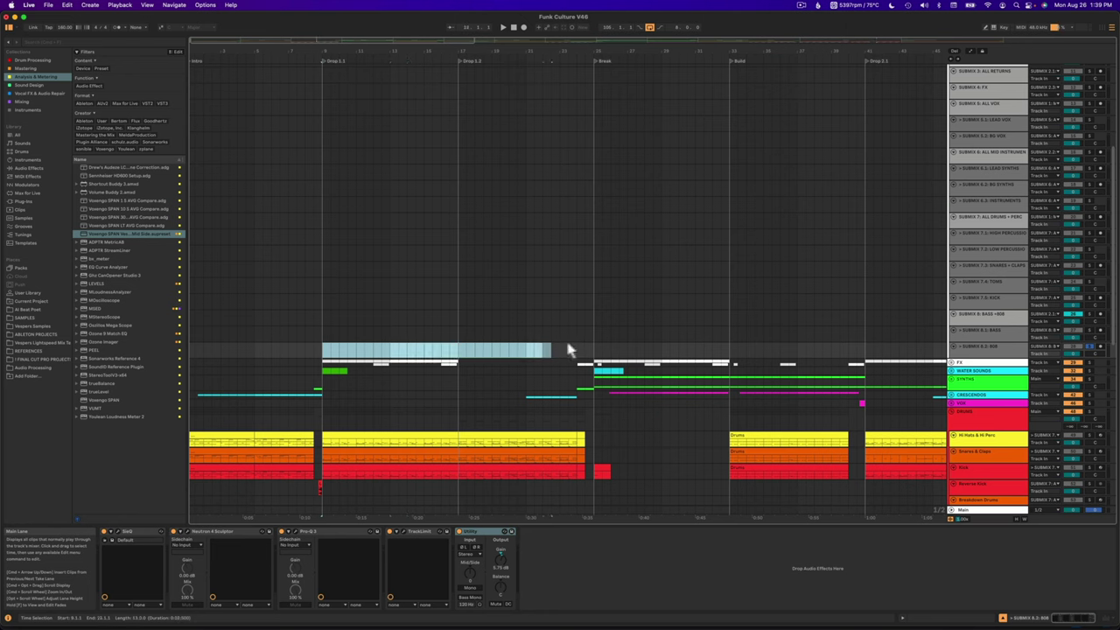
pyautogui.press('space')
pyautogui.scroll(-8, 550, 330)
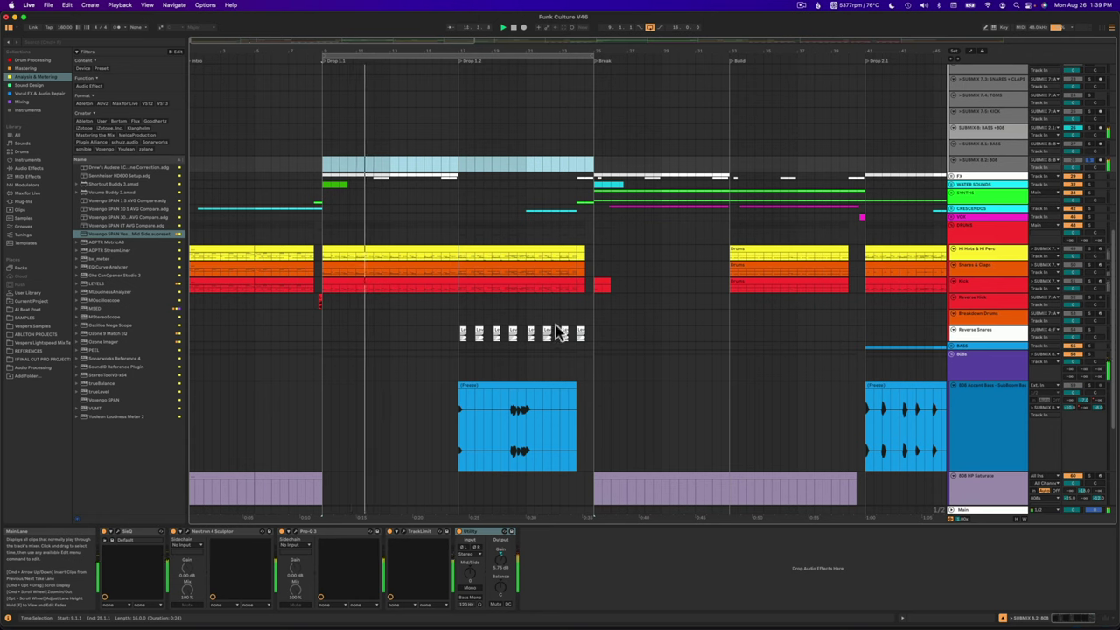
# - Stop playback and turn off Neutron 4 Sculptor, Pro-Q 3, TrackLimit and Utility on SUBMIX 8.2: 808
pyautogui.click(489, 535)
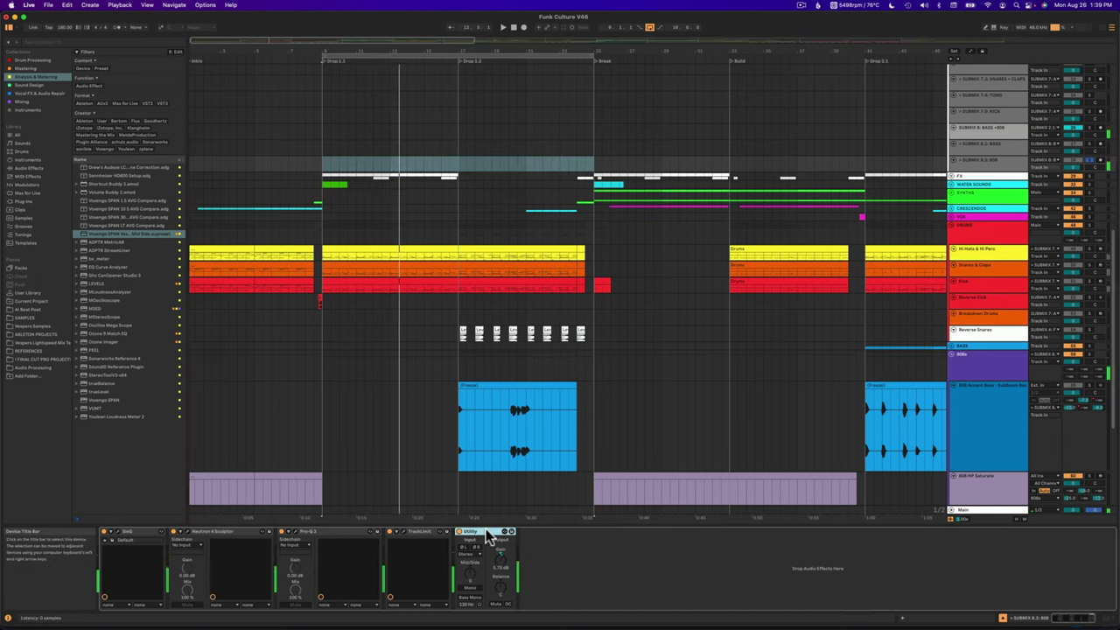
pyautogui.keyDown('shift'); pyautogui.click(229, 531); pyautogui.keyUp('shift')
pyautogui.press('0')
# - Open the SieQ equalizer on SUBMIX 8.2: 808 and move its window up over the arrangement
pyautogui.click(130, 531)
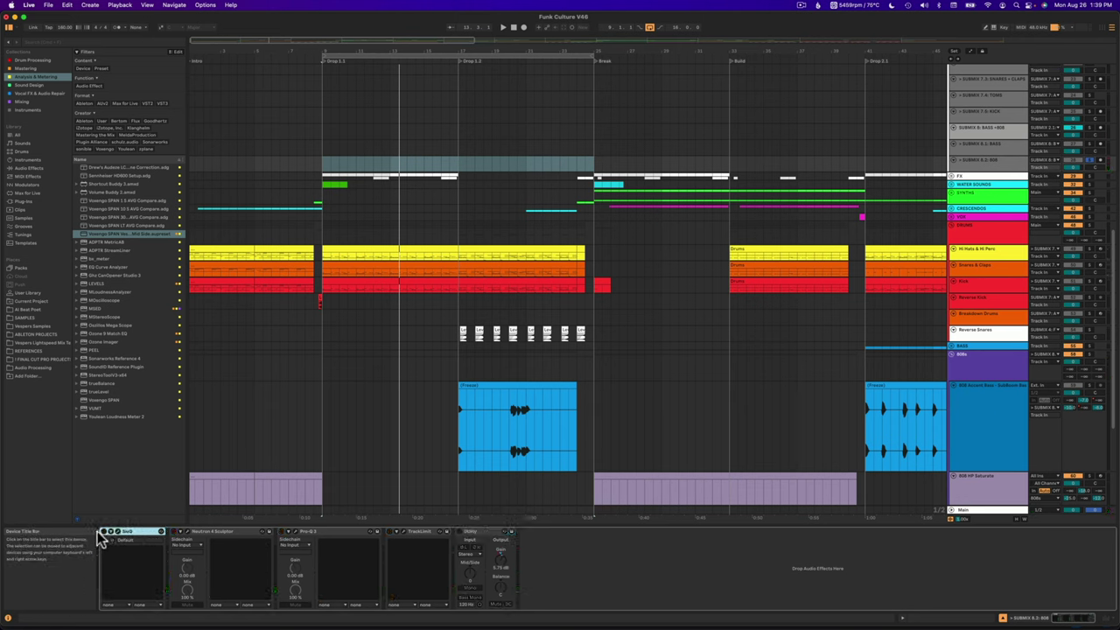
pyautogui.click(117, 533)
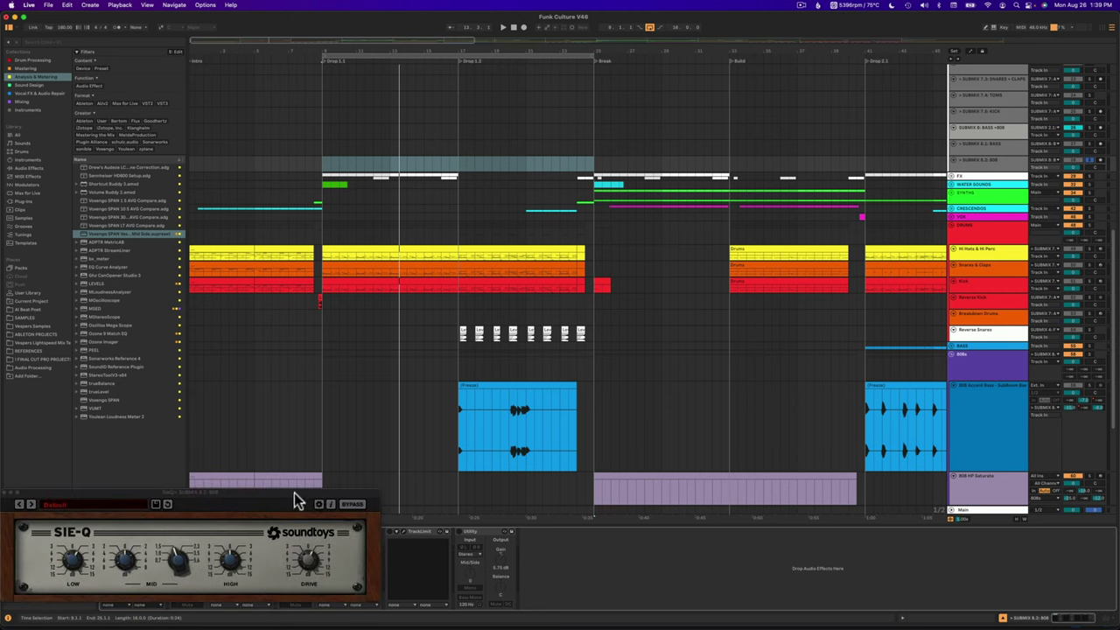
pyautogui.moveTo(296, 497); pyautogui.dragTo(391, 221)
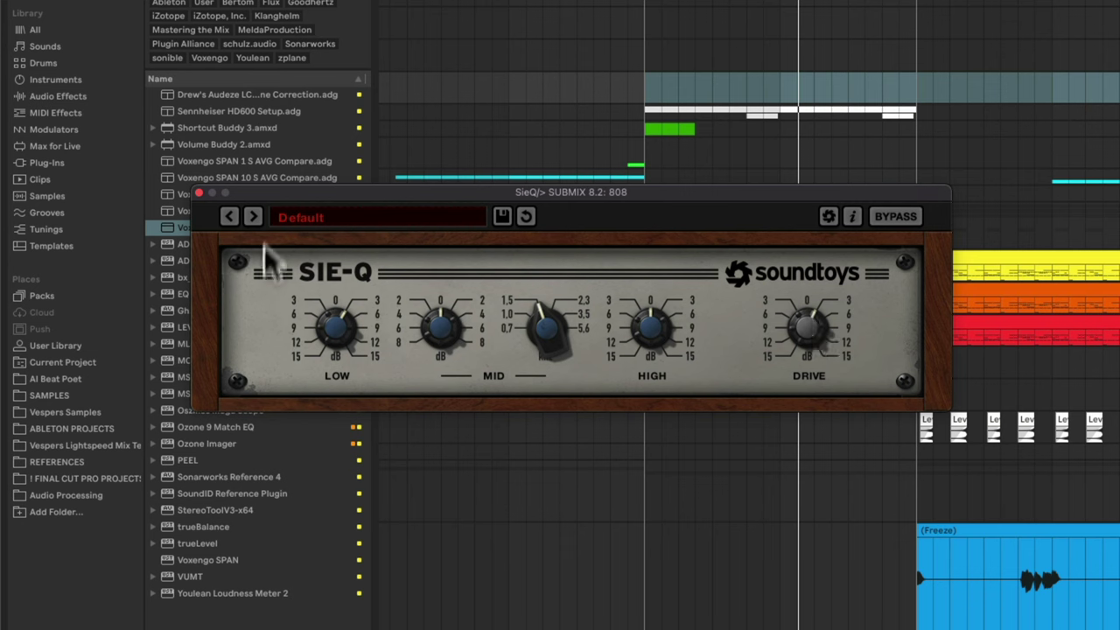
# - Compare the soloed 808 with the SieQ equalizer bypassed and active during playback
pyautogui.click(892, 216)
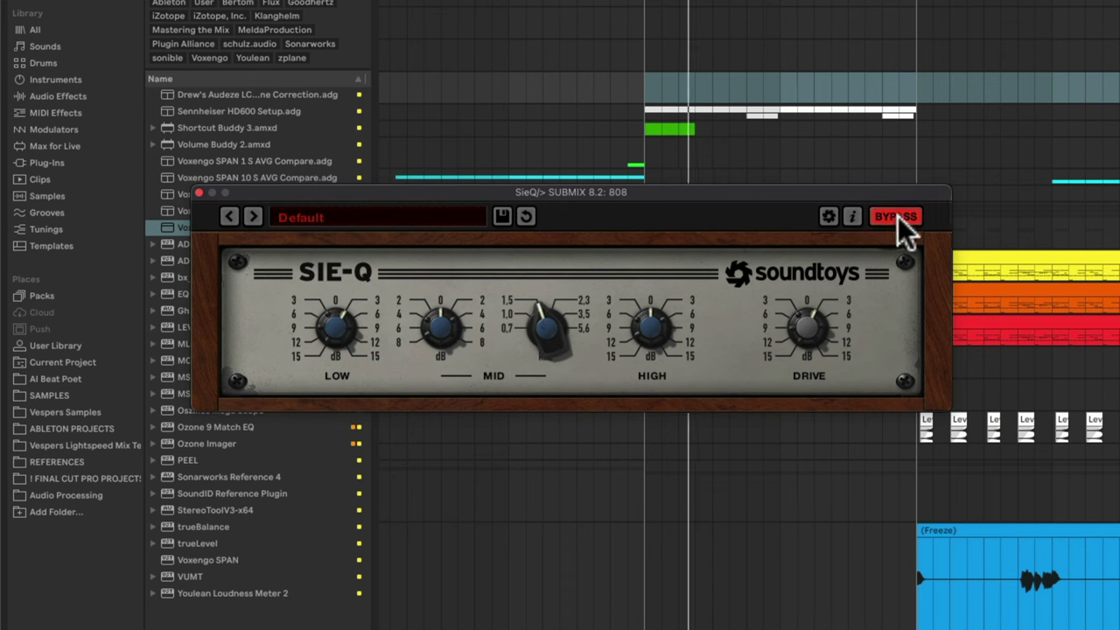
pyautogui.click(897, 217)
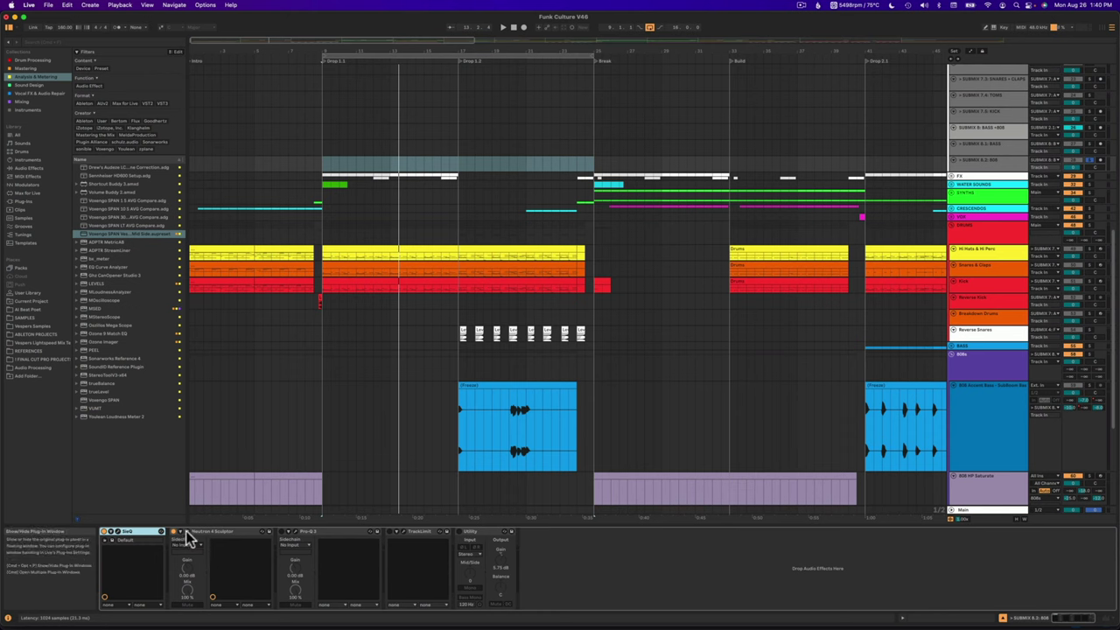
# - Open Neutron 4 Sculptor on SUBMIX 8.2: 808, move its window up over the arrangement, and choose the Deep Bass target
pyautogui.click(187, 532)
pyautogui.moveTo(321, 378); pyautogui.dragTo(478, 133)
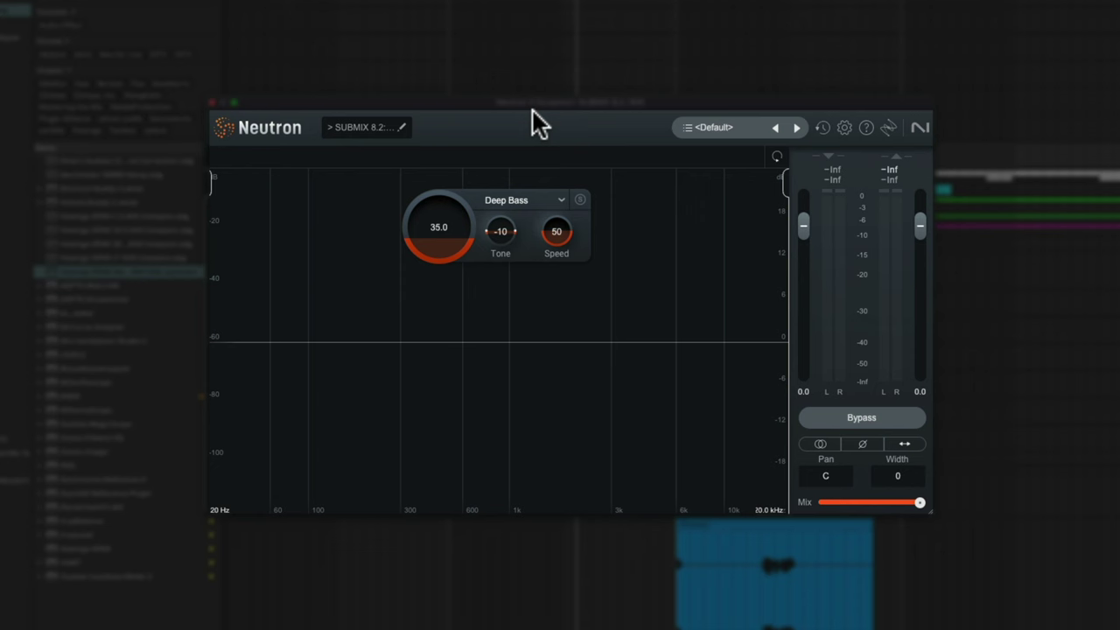
pyautogui.click(506, 198)
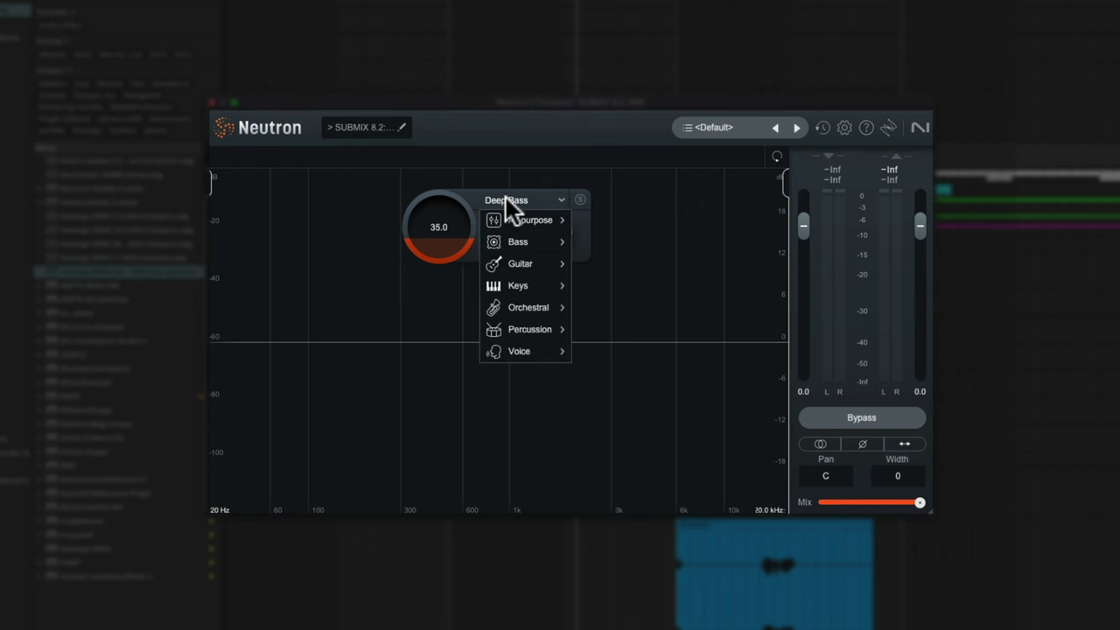
pyautogui.moveTo(527, 242)
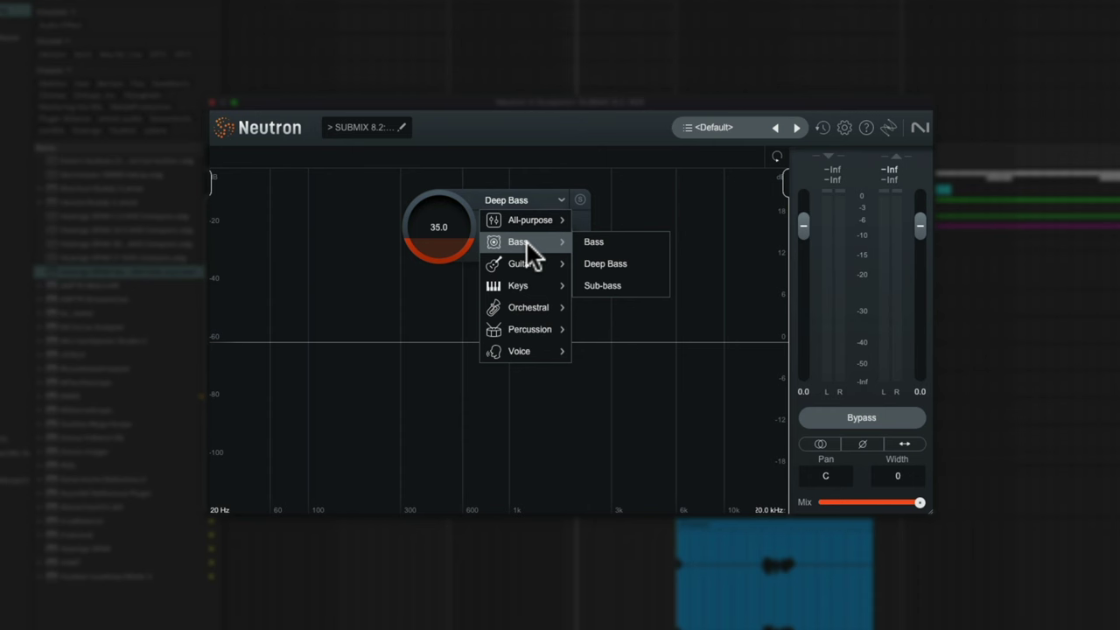
pyautogui.click(612, 265)
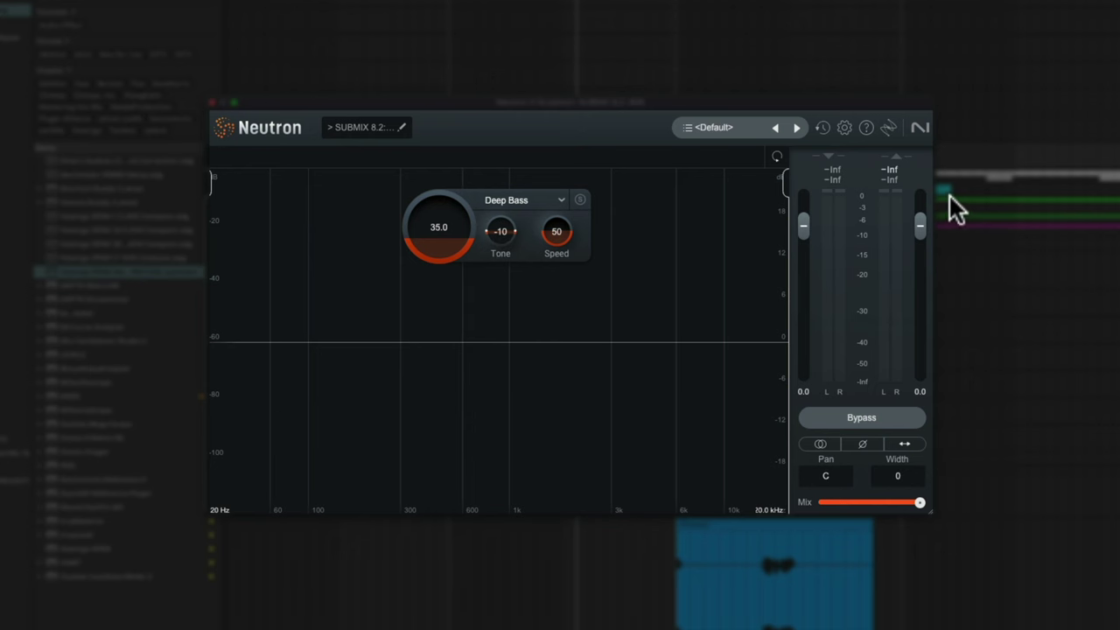
# - Compare the 808 with Neutron 4 Sculptor bypassed and active during playback, and close its window
pyautogui.click(873, 417)
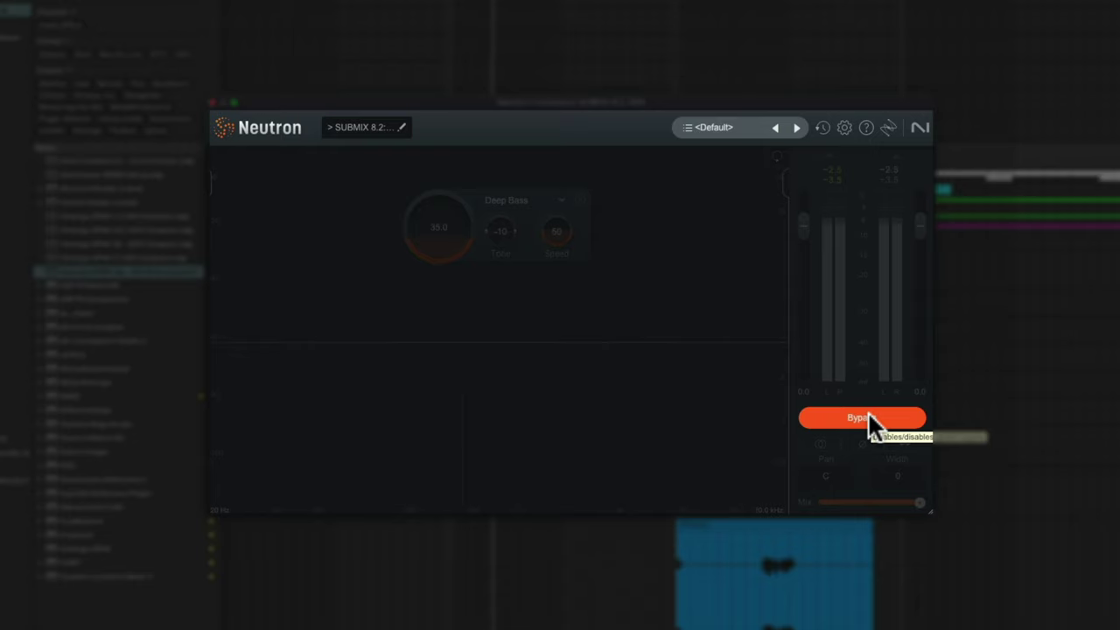
pyautogui.click(868, 417)
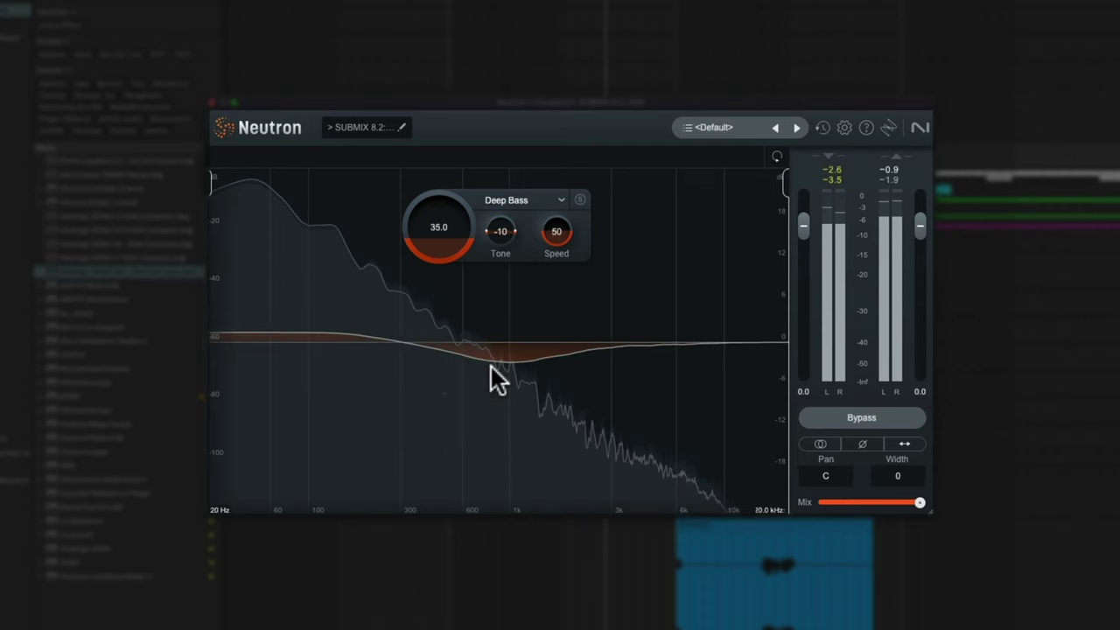
pyautogui.click(856, 417)
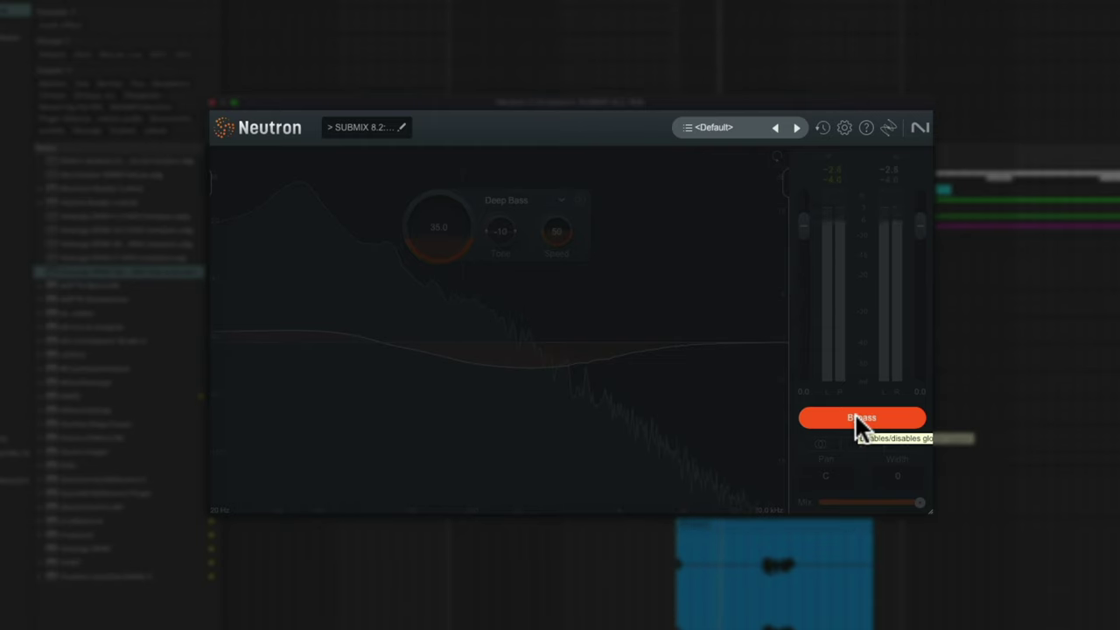
pyautogui.click(856, 415)
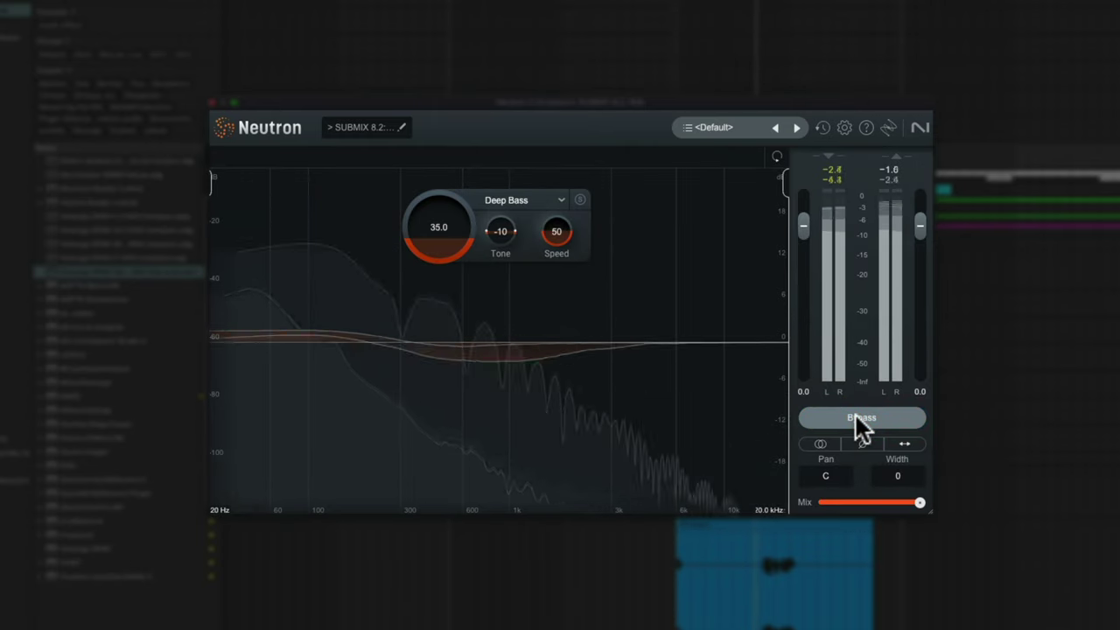
pyautogui.press('space')
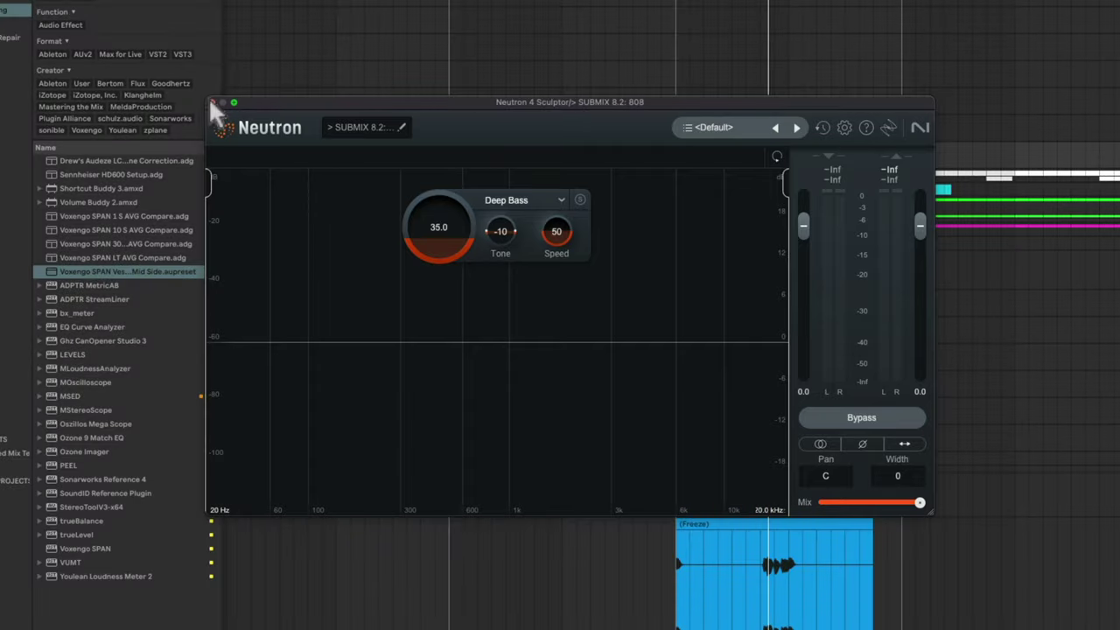
pyautogui.click(215, 102)
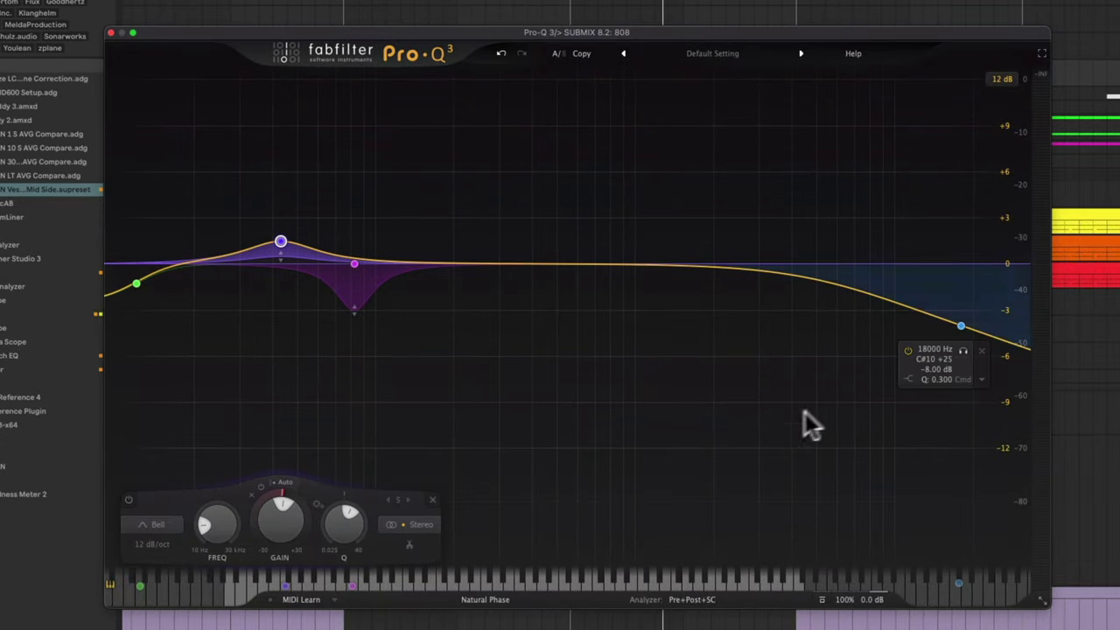
# - Toggle the Pro-Q 3 bypass on and off, and play the 808 briefly through the equalizer
pyautogui.click(821, 601)
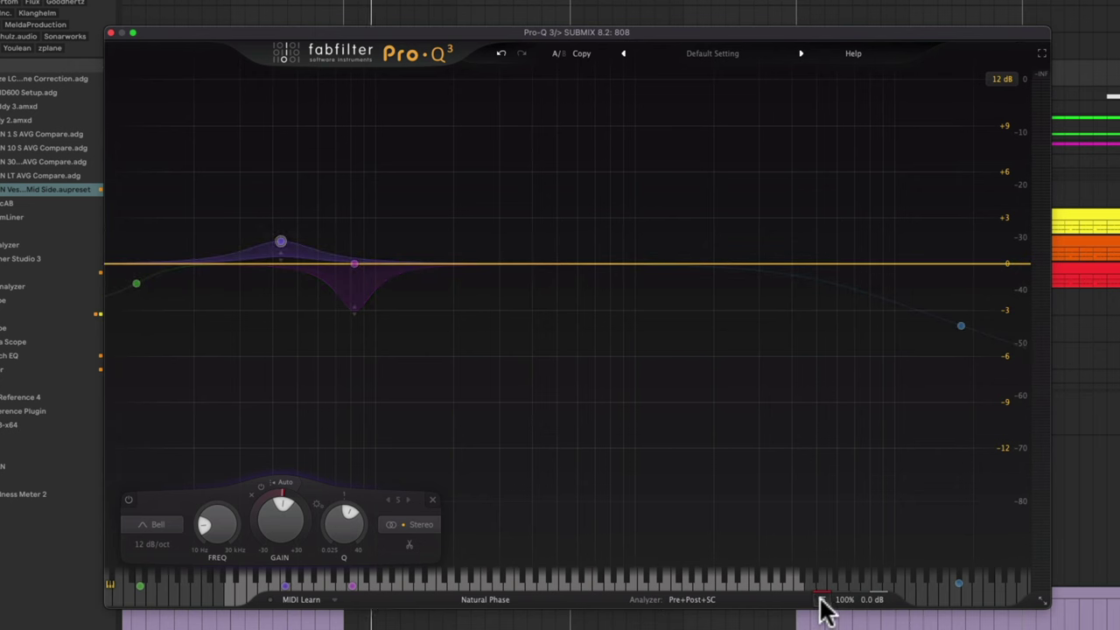
pyautogui.click(821, 601)
pyautogui.press('space')
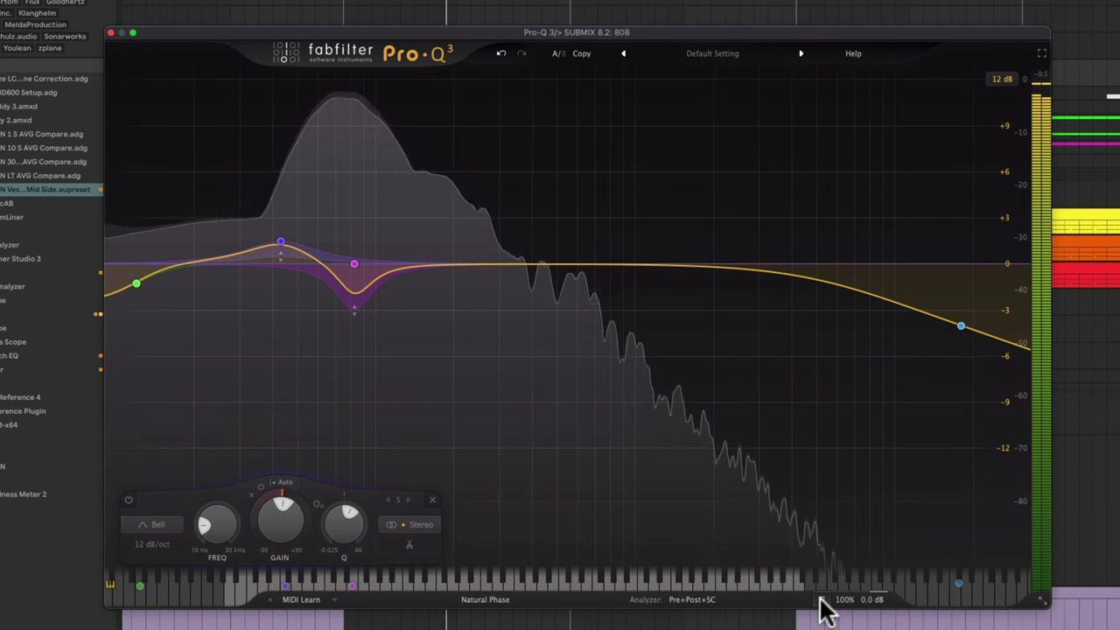
pyautogui.press('space')
# - Examine Pro-Q 3's 18000 Hz band, its lowest-frequency band, and the dynamic range of the 82.5 Hz bell
pyautogui.moveTo(963, 333)
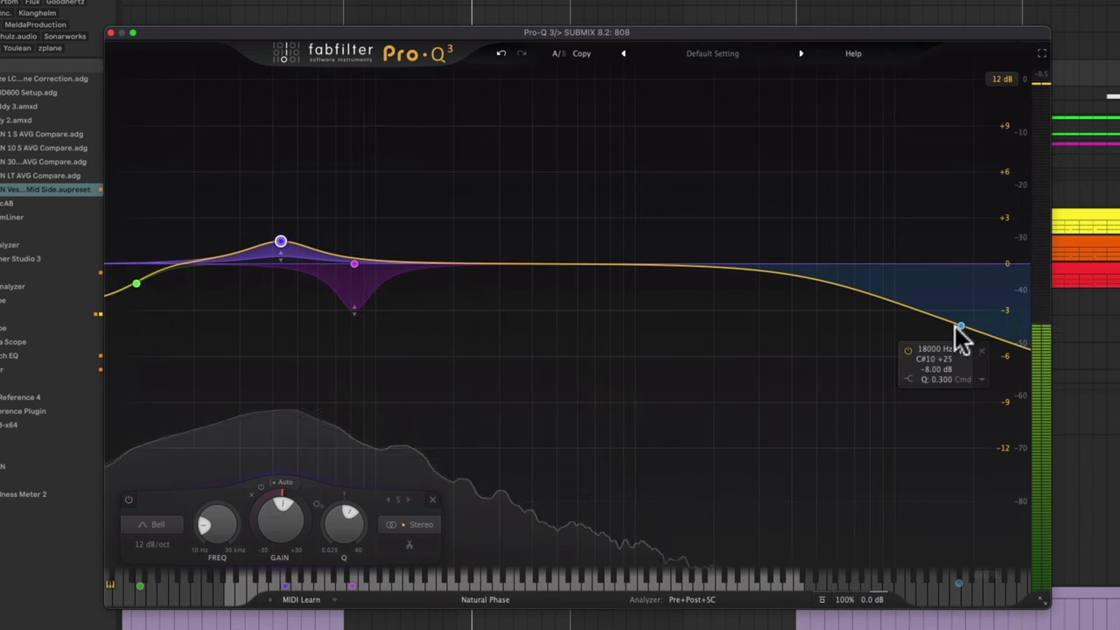
pyautogui.moveTo(133, 291)
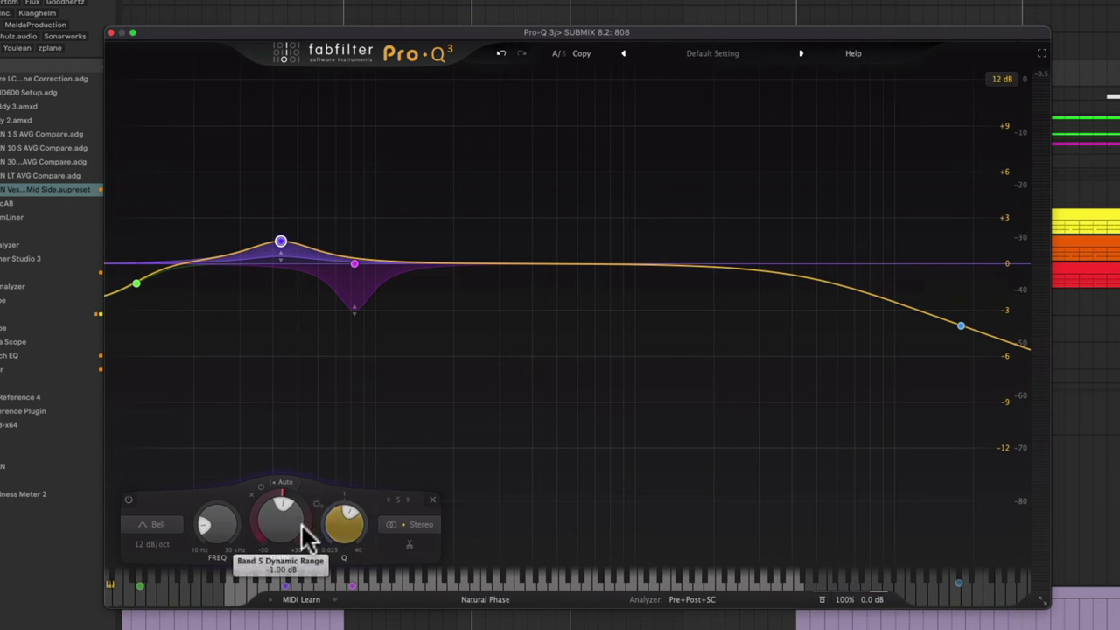
pyautogui.click(354, 265)
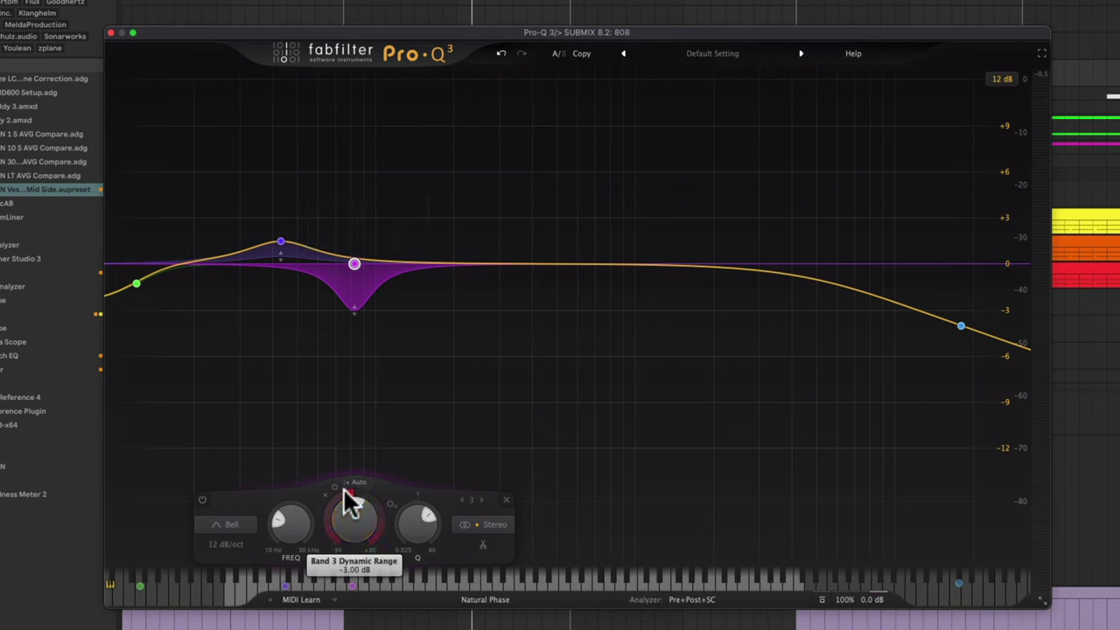
pyautogui.moveTo(347, 494)
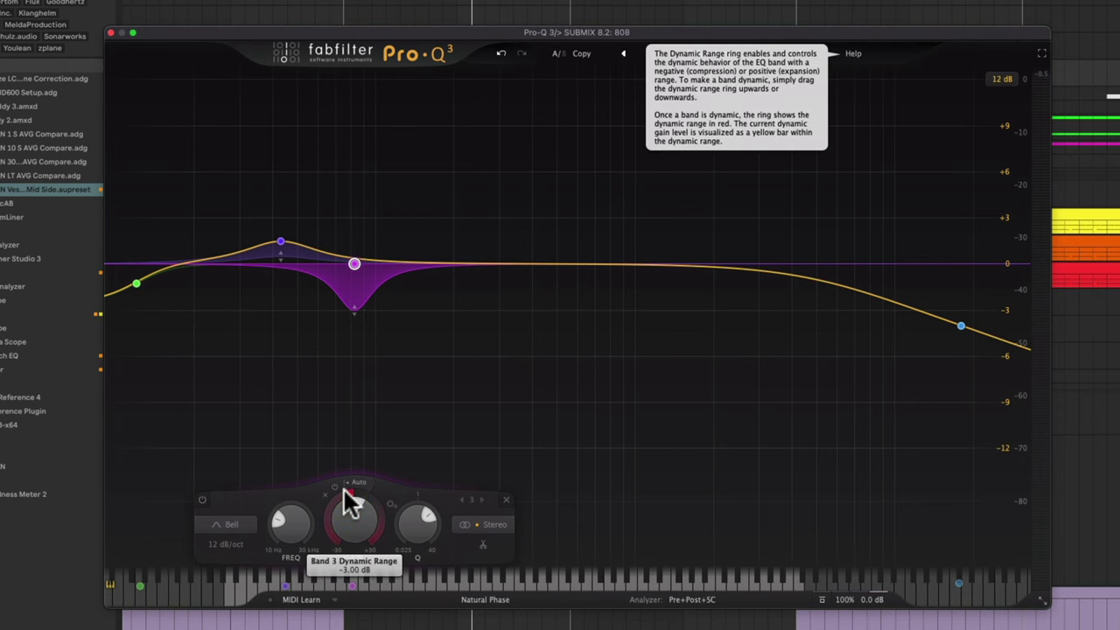
pyautogui.moveTo(343, 300)
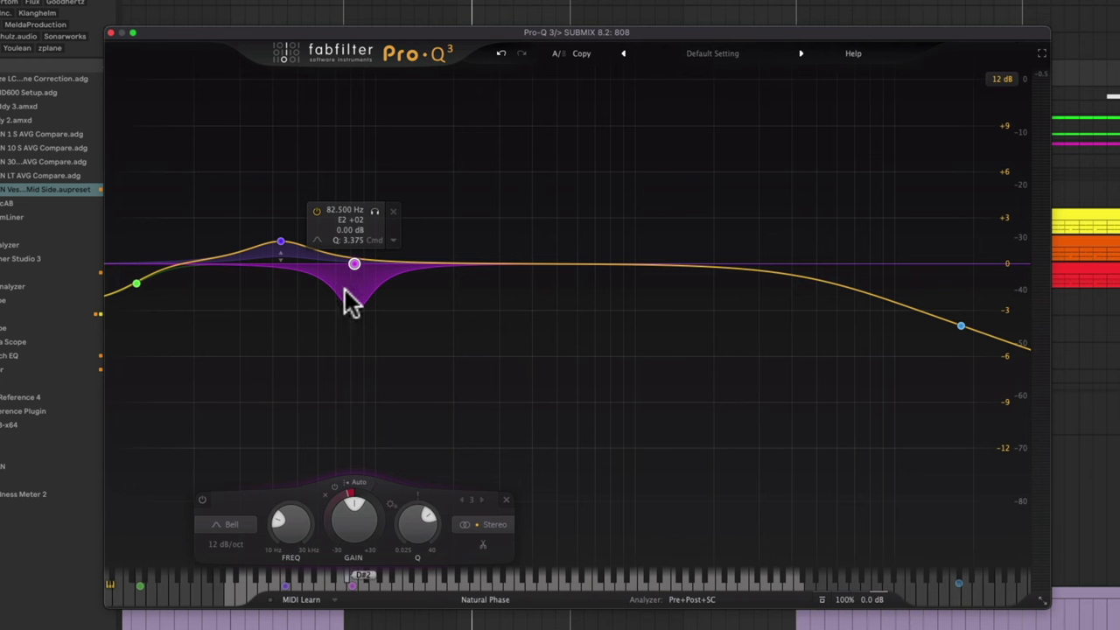
# - Examine the gain and dynamic range of Pro-Q 3's 43 Hz bell, play the 808 through it, and close the equalizer
pyautogui.moveTo(285, 252)
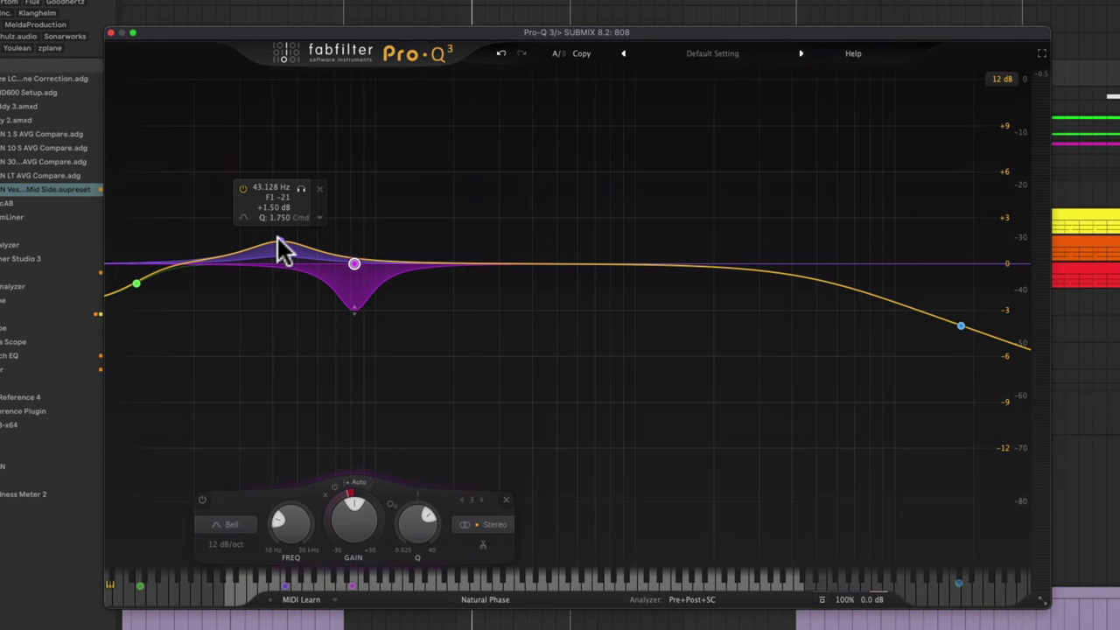
pyautogui.click(280, 241)
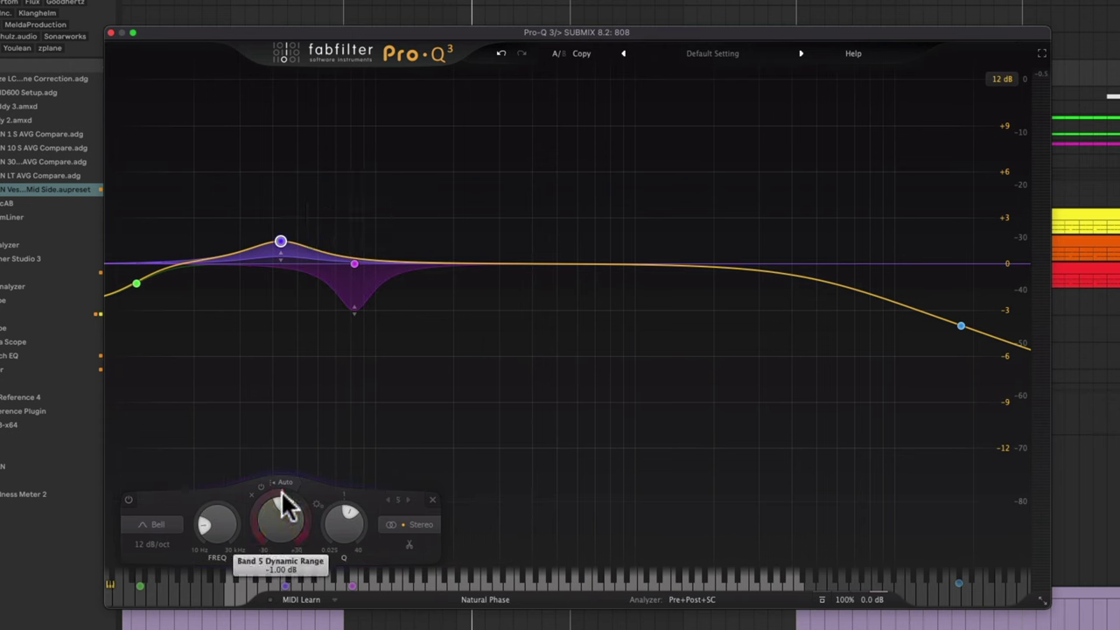
pyautogui.moveTo(282, 496)
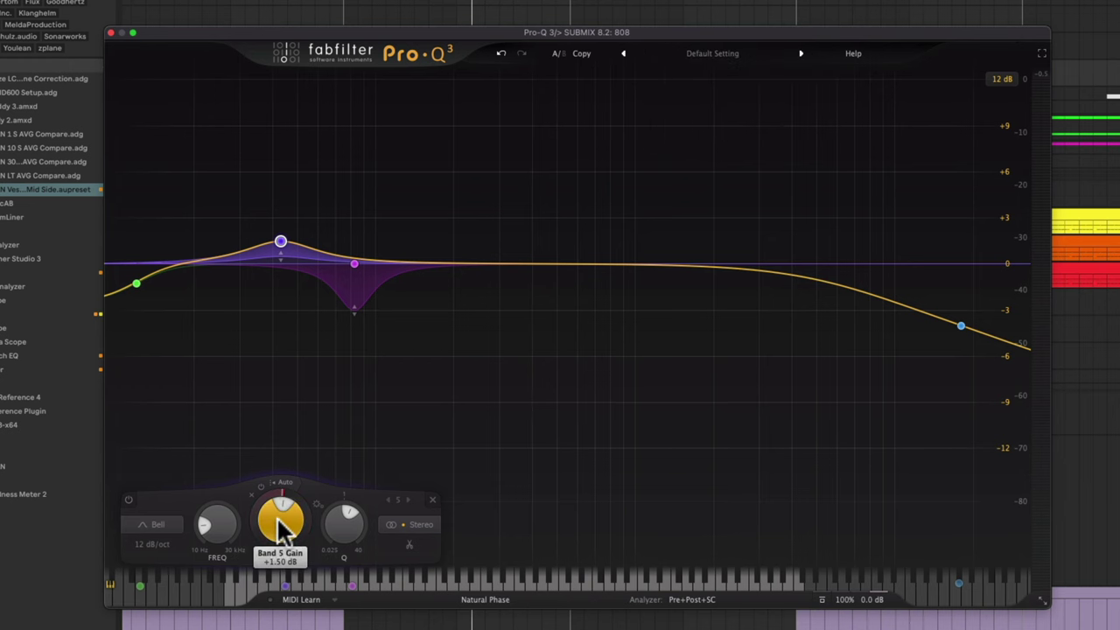
pyautogui.moveTo(282, 532)
pyautogui.moveTo(289, 273)
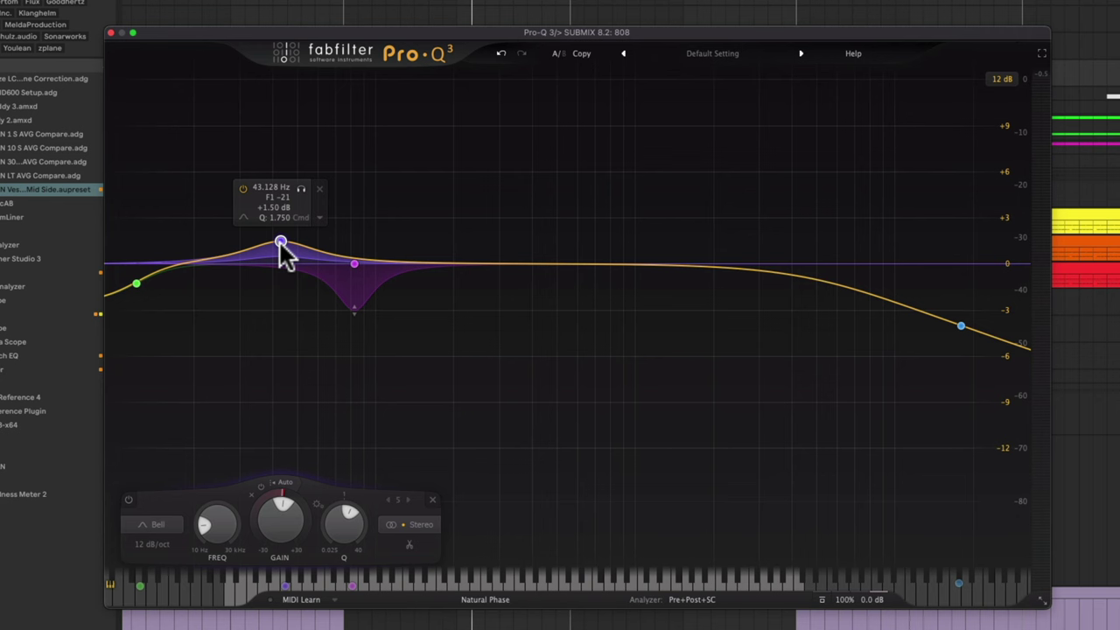
pyautogui.press('space')
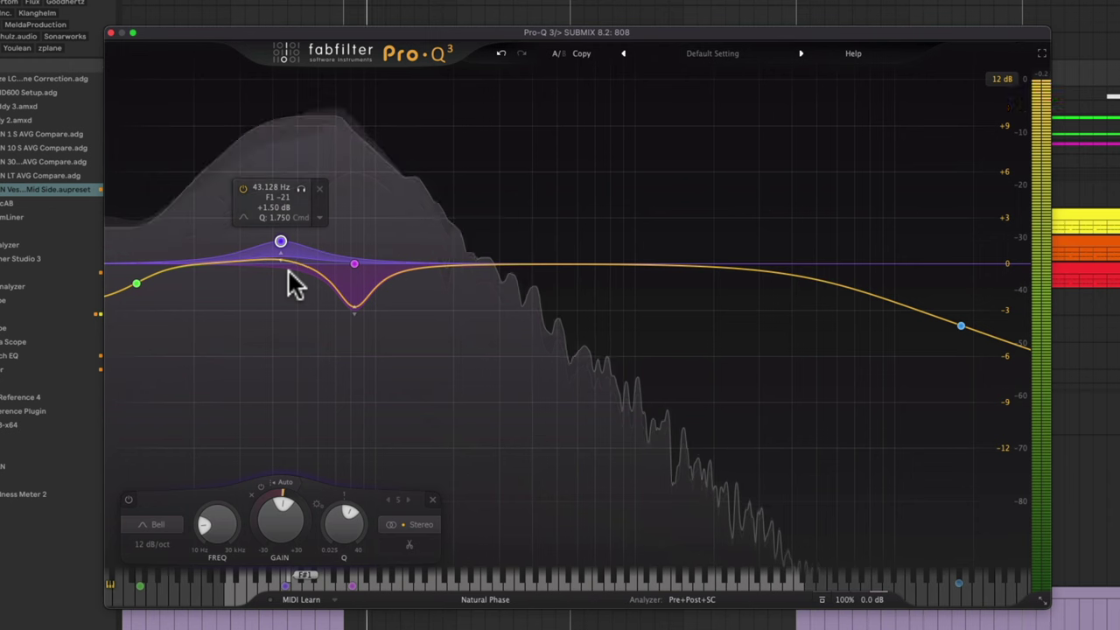
pyautogui.click(110, 32)
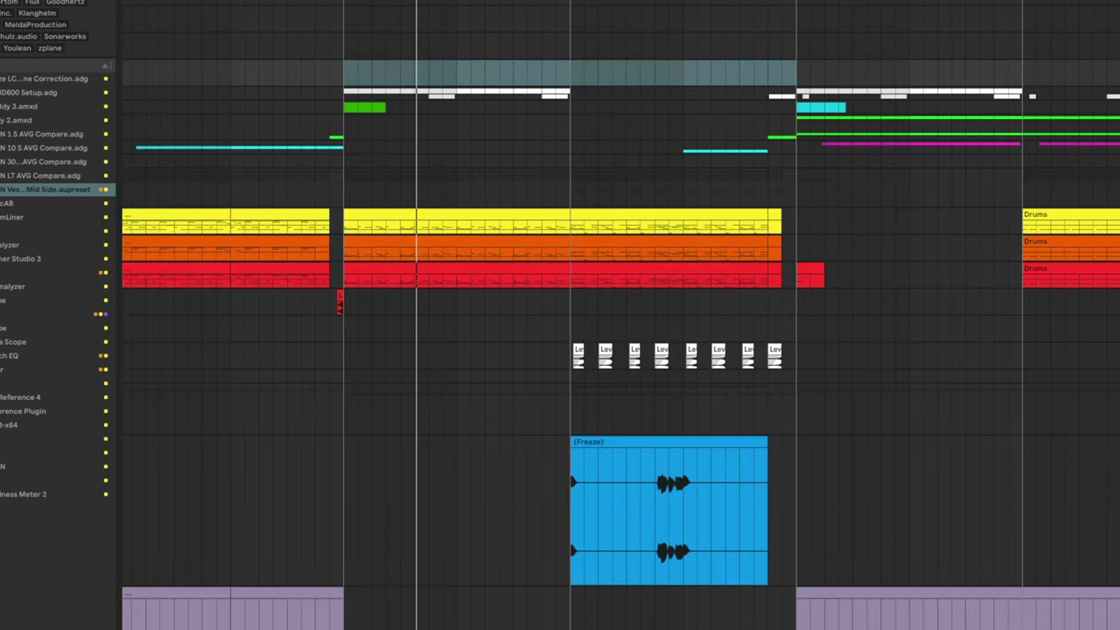
# - Move the TrackLimit window up over the arrangement, play the 808 to check its gain reduction, and close the limiter
pyautogui.moveTo(522, 370); pyautogui.dragTo(611, 229)
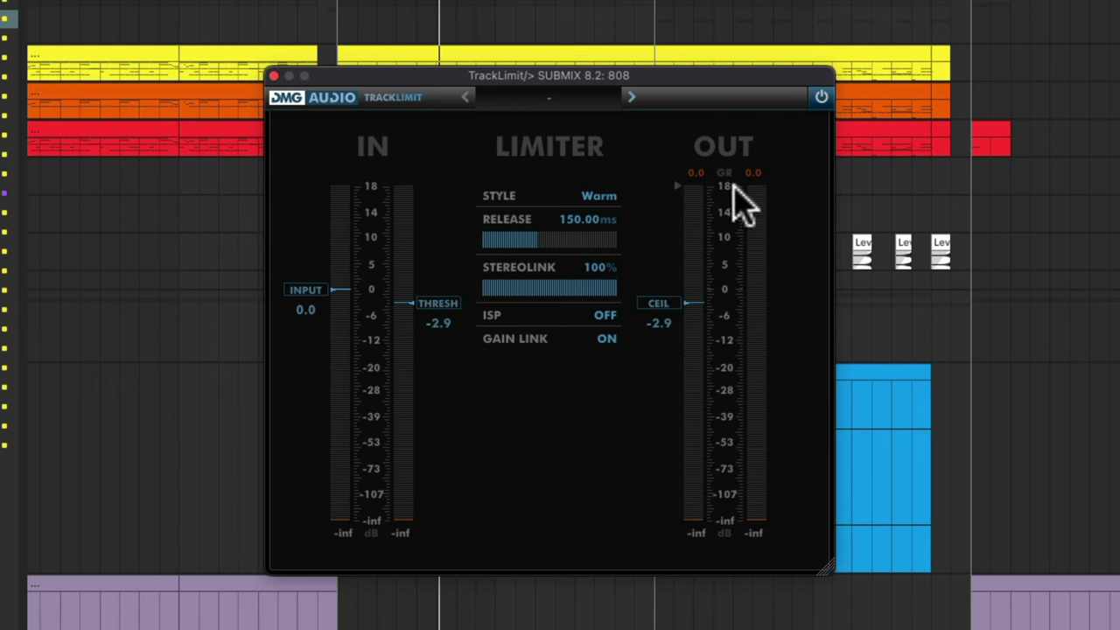
pyautogui.press('space')
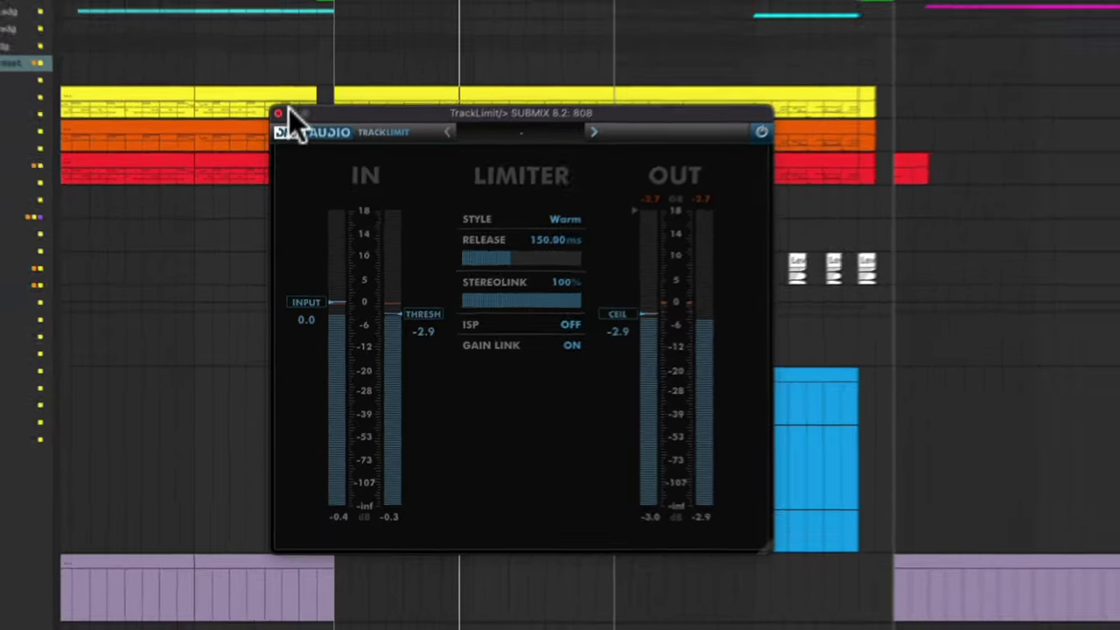
pyautogui.click(273, 75)
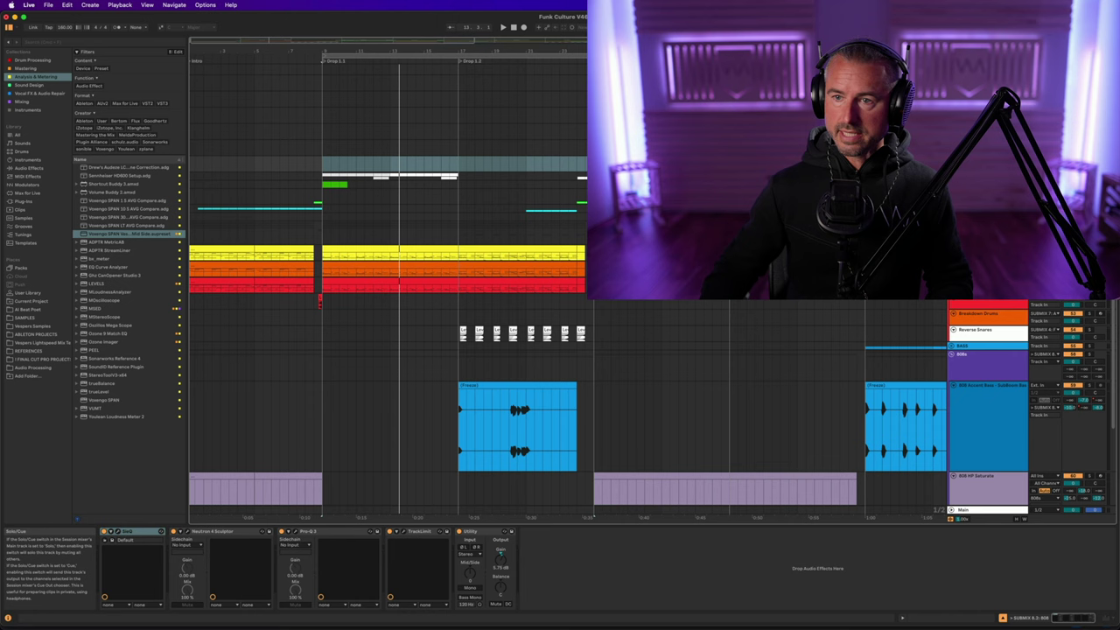
# - Play the 808 through the complete SUBMIX 8.2 chain, and select the 808 HP Saturate track
pyautogui.press('space')
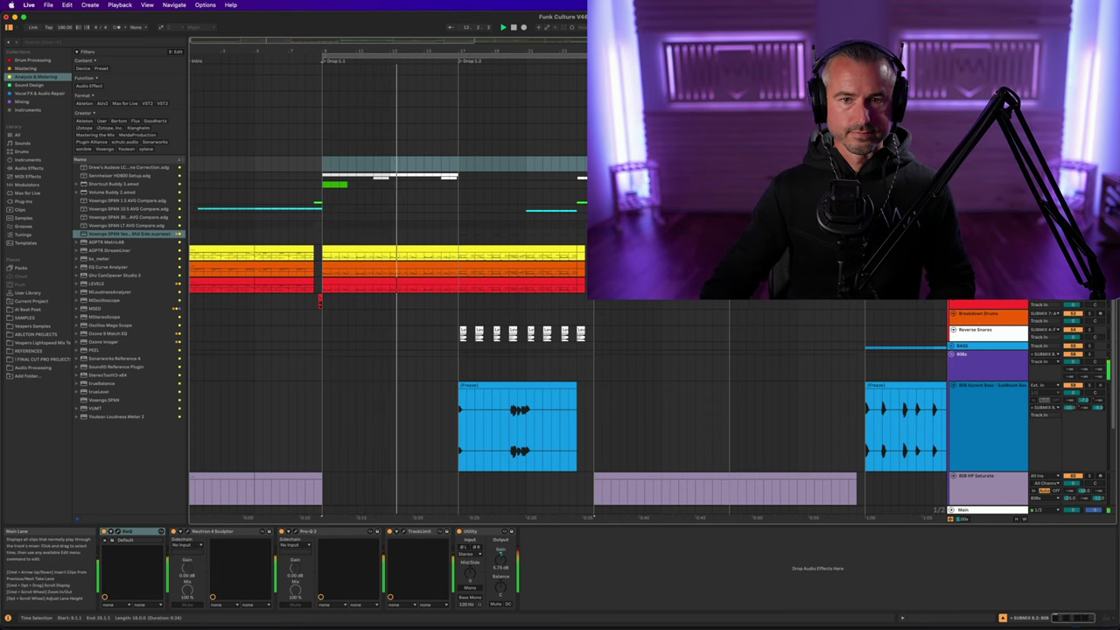
pyautogui.scroll(-4, 525, 350)
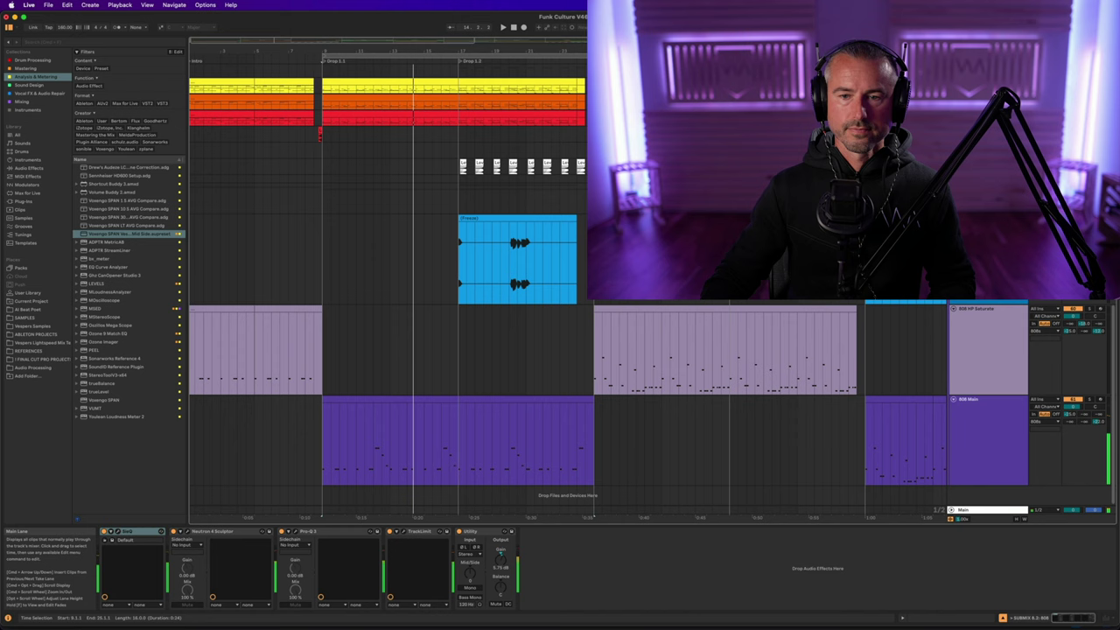
pyautogui.click(994, 344)
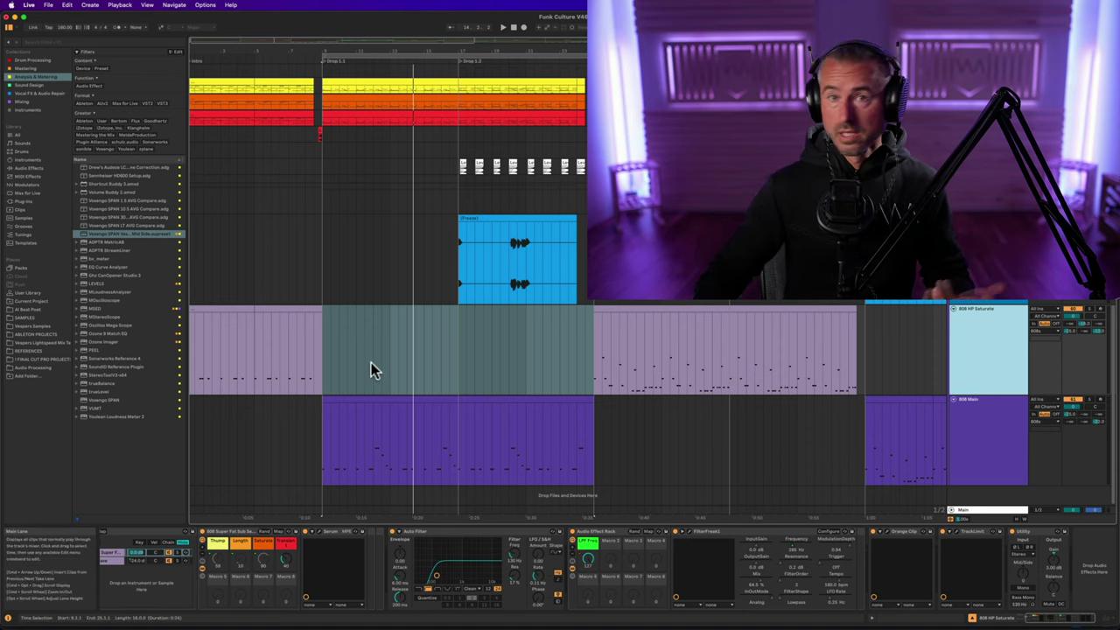
# - Play the intro clips on the 808 HP Saturate track, and select both to loop bars 1 to 9
pyautogui.click(215, 318)
pyautogui.click(283, 311)
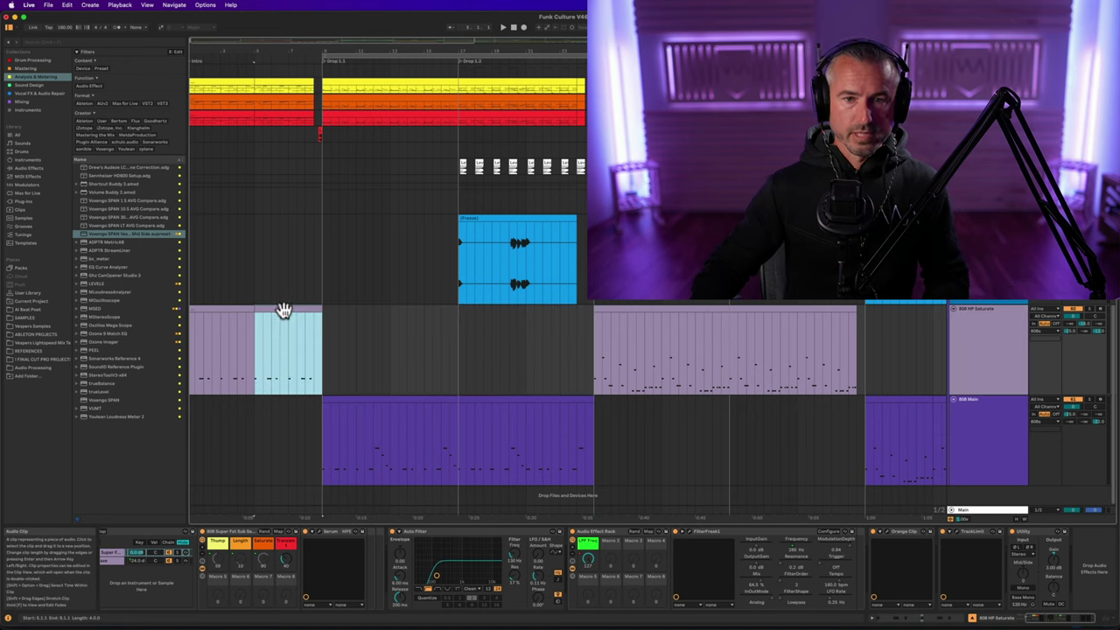
pyautogui.click(218, 310)
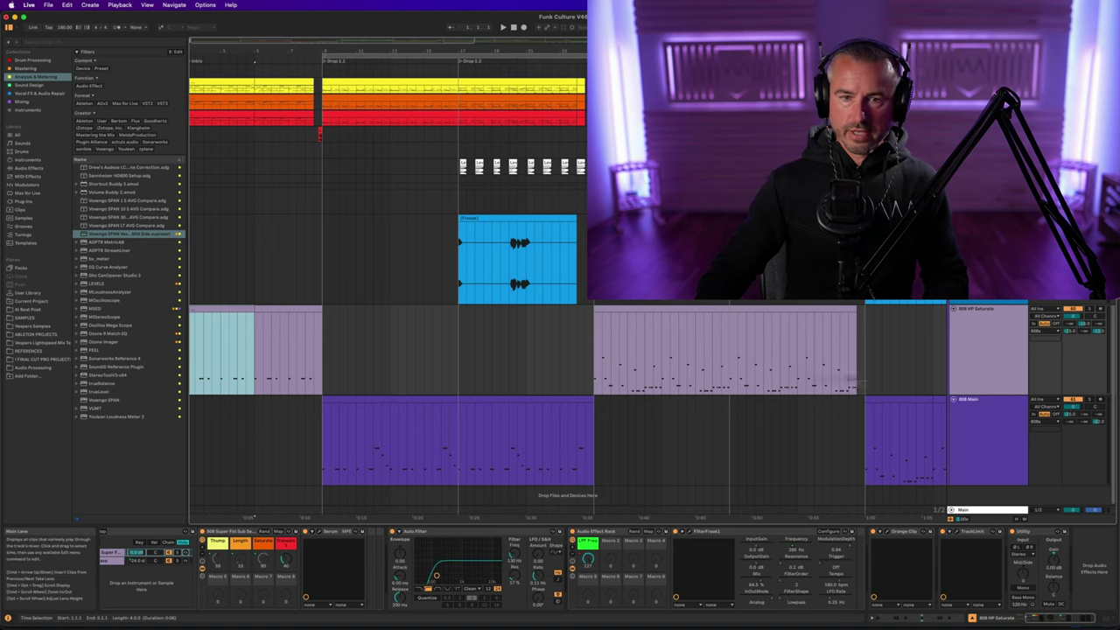
pyautogui.press('space')
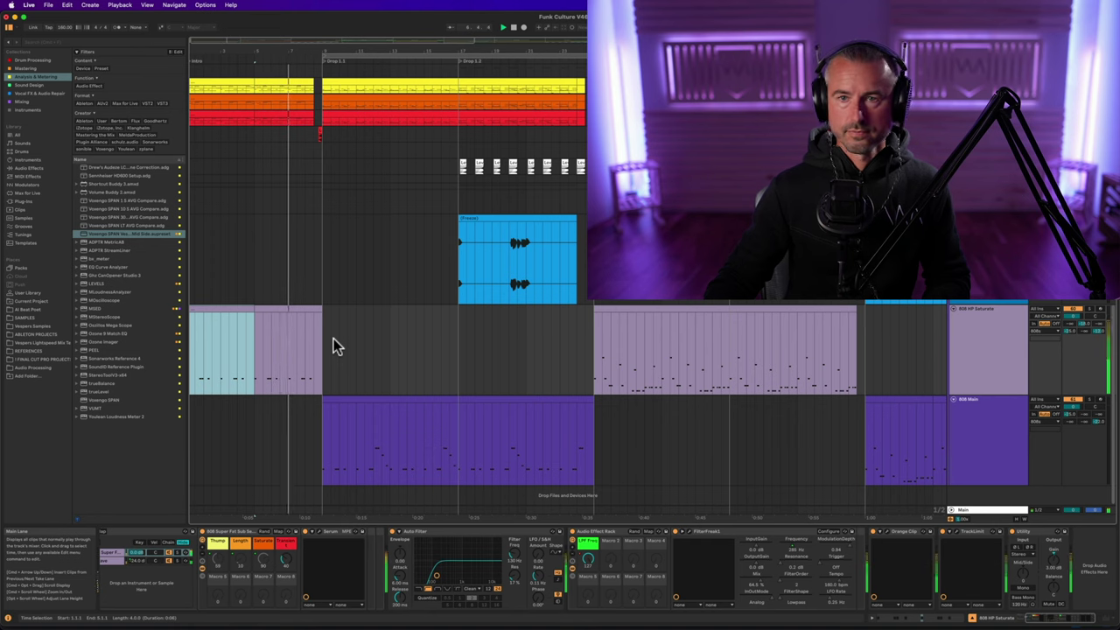
pyautogui.click(265, 313)
pyautogui.keyDown('shift'); pyautogui.click(230, 312); pyautogui.keyUp('shift')
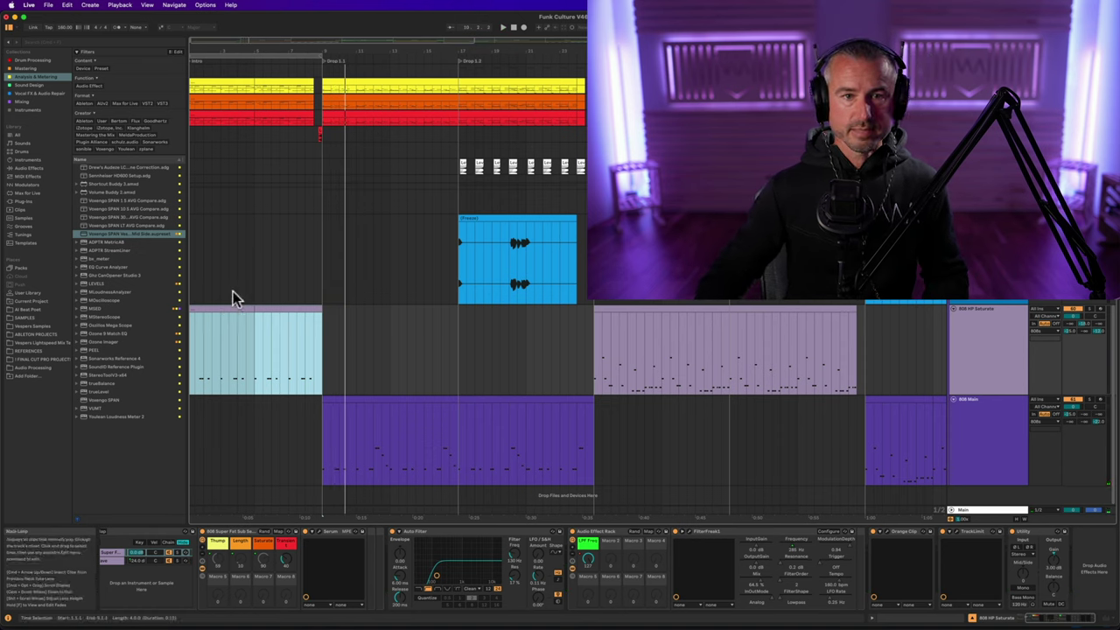
# - Solo the 808 HP Saturate track and play its intro clips over bars 1 to 9
pyautogui.moveTo(201, 55); pyautogui.dragTo(200, 59)
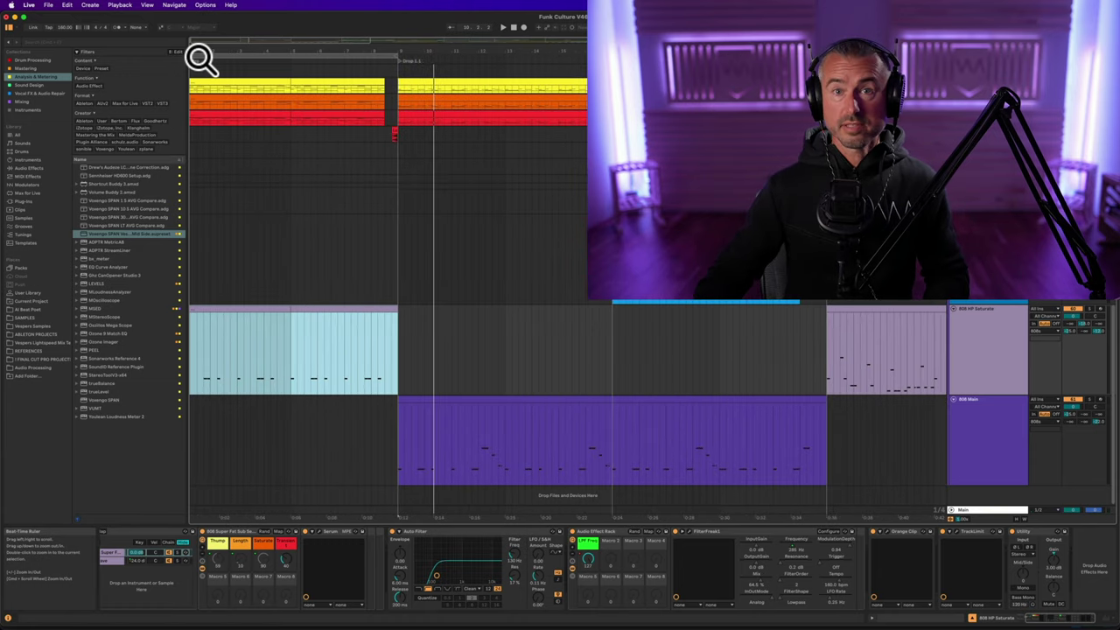
pyautogui.click(989, 334)
pyautogui.click(1078, 310)
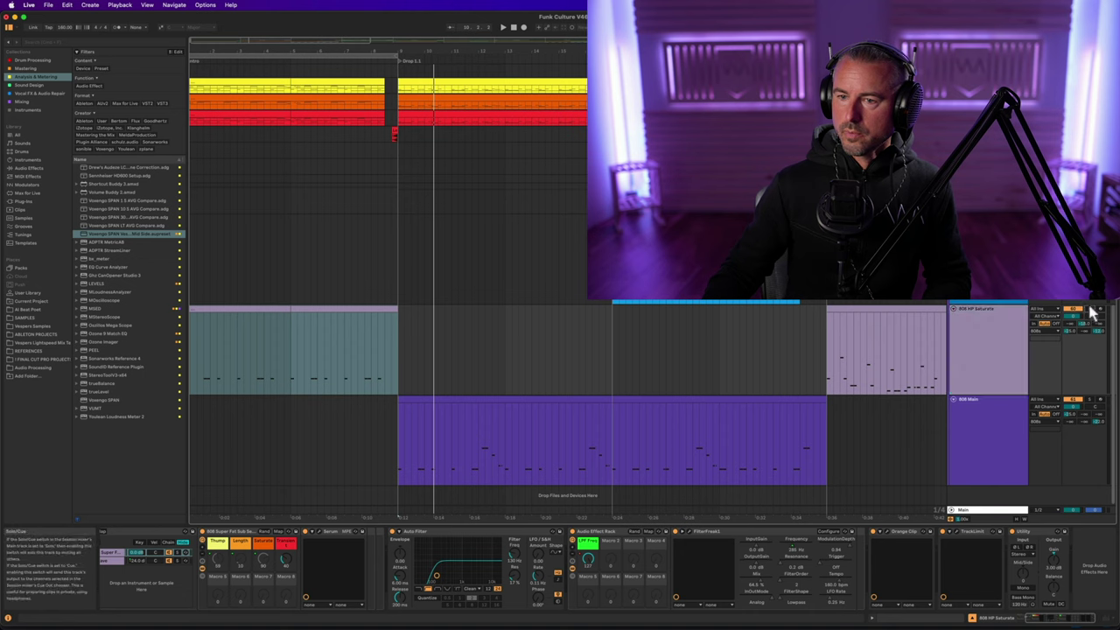
pyautogui.click(211, 310)
pyautogui.press('space')
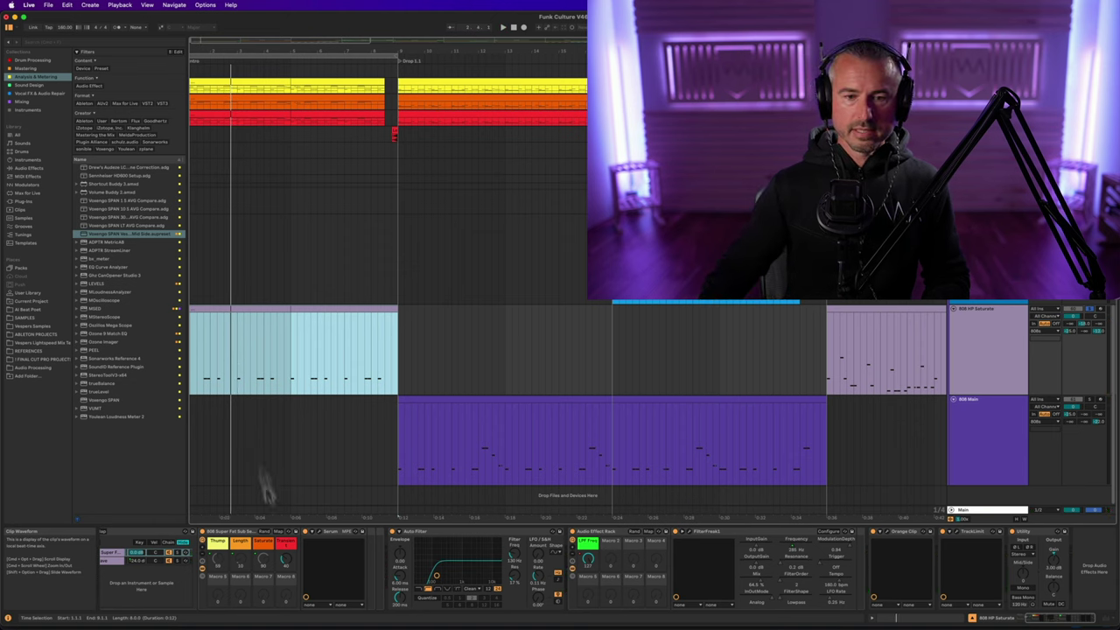
# - Collapse the 808 instrument rack and examine the Auto Filter and the Audio Effect Rack's LPF Freq macro
pyautogui.click(188, 540)
pyautogui.click(149, 534)
pyautogui.press('Delete')
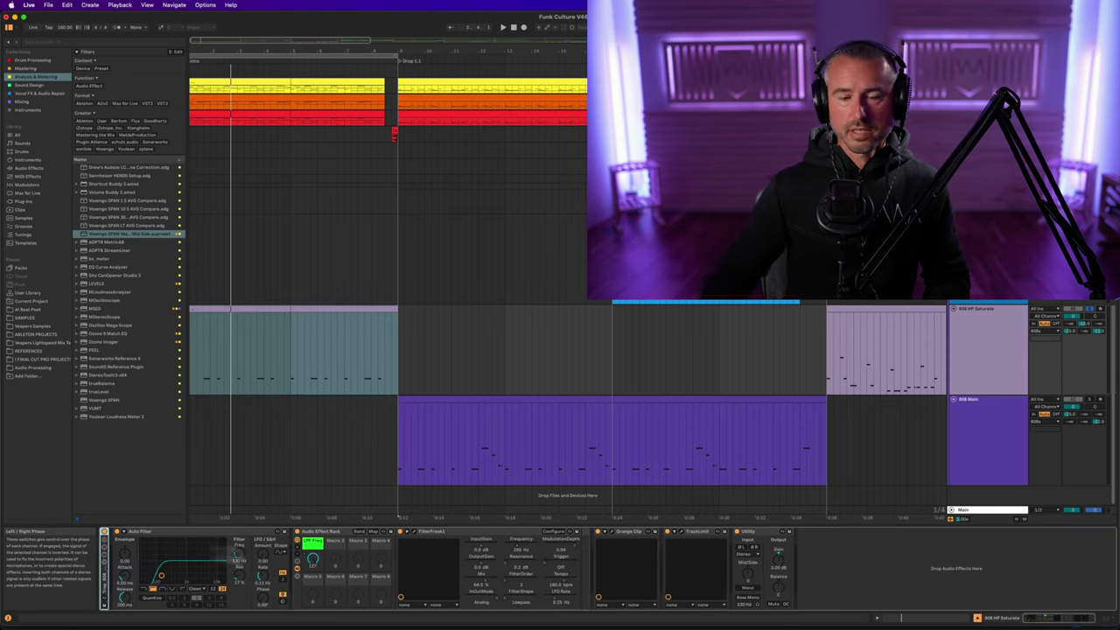
pyautogui.click(156, 533)
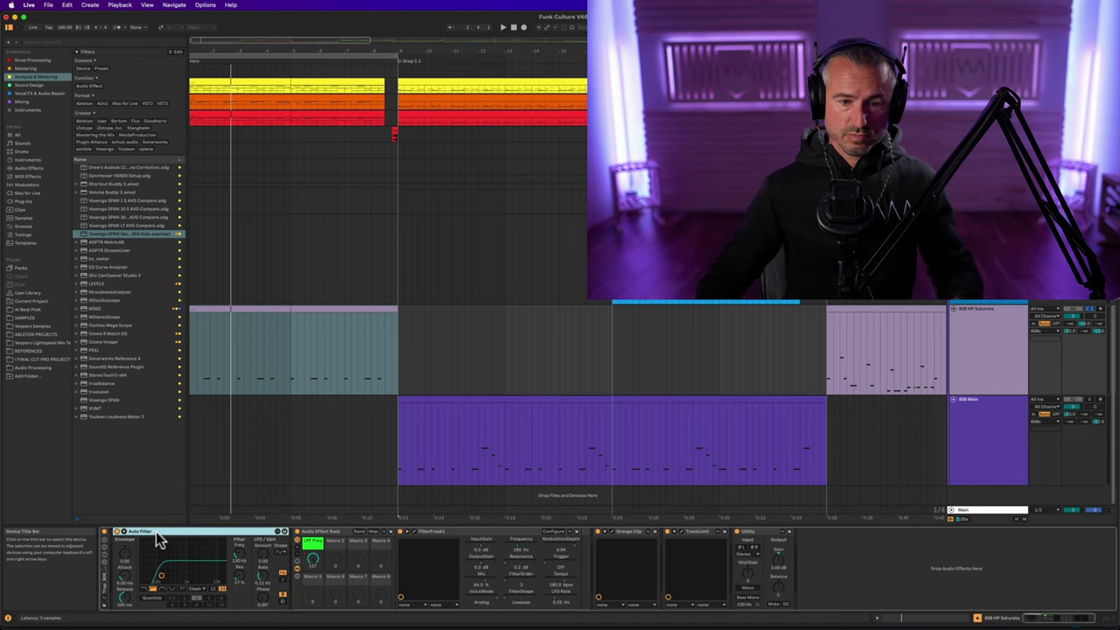
pyautogui.click(334, 539)
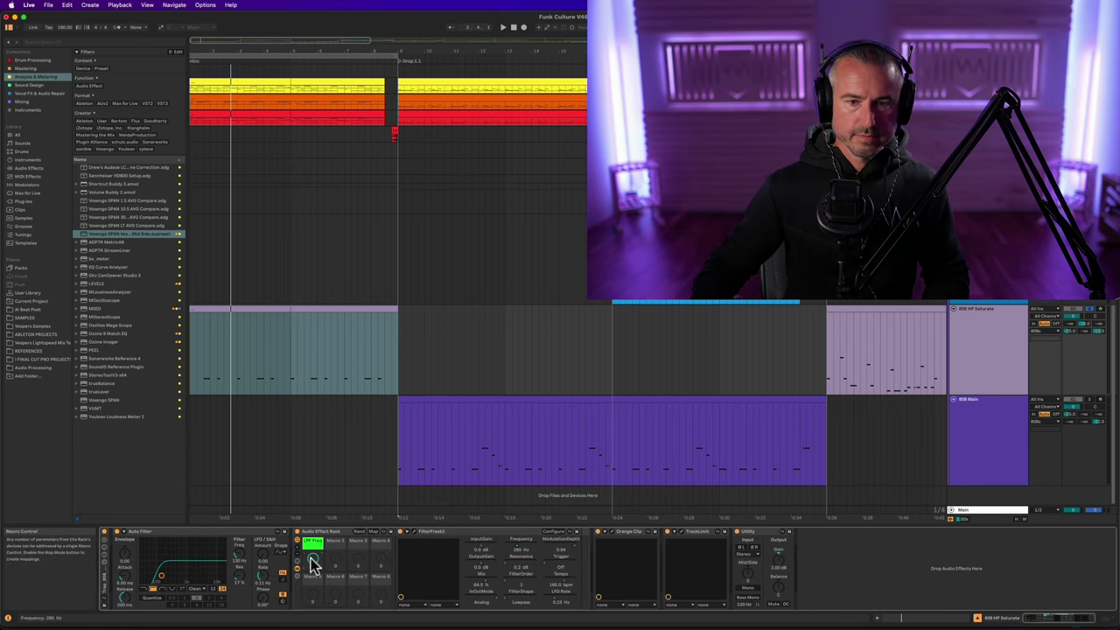
# - Show the LPF Freq automation on the 808 HP Saturate track, select the first outro clip, and play it
pyautogui.press('a')
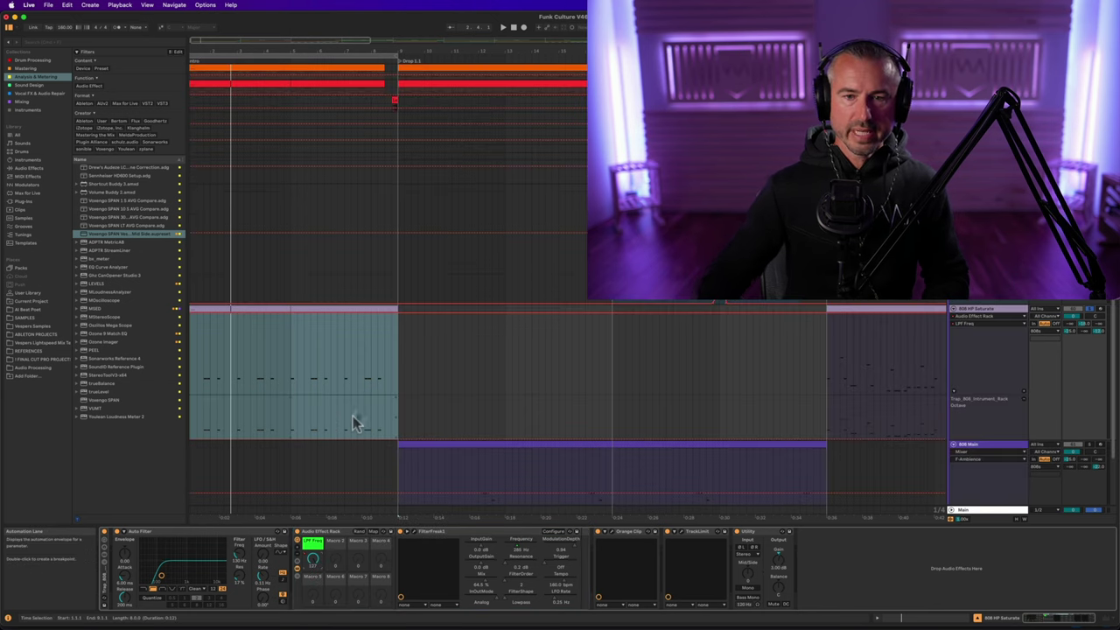
pyautogui.moveTo(426, 58); pyautogui.dragTo(425, 26)
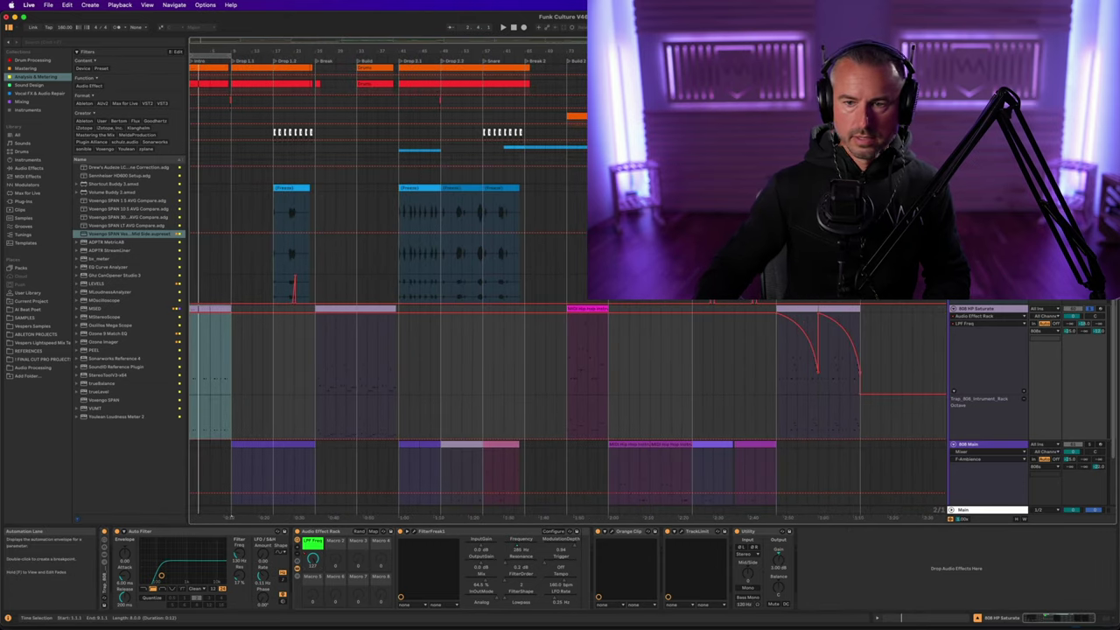
pyautogui.click(800, 312)
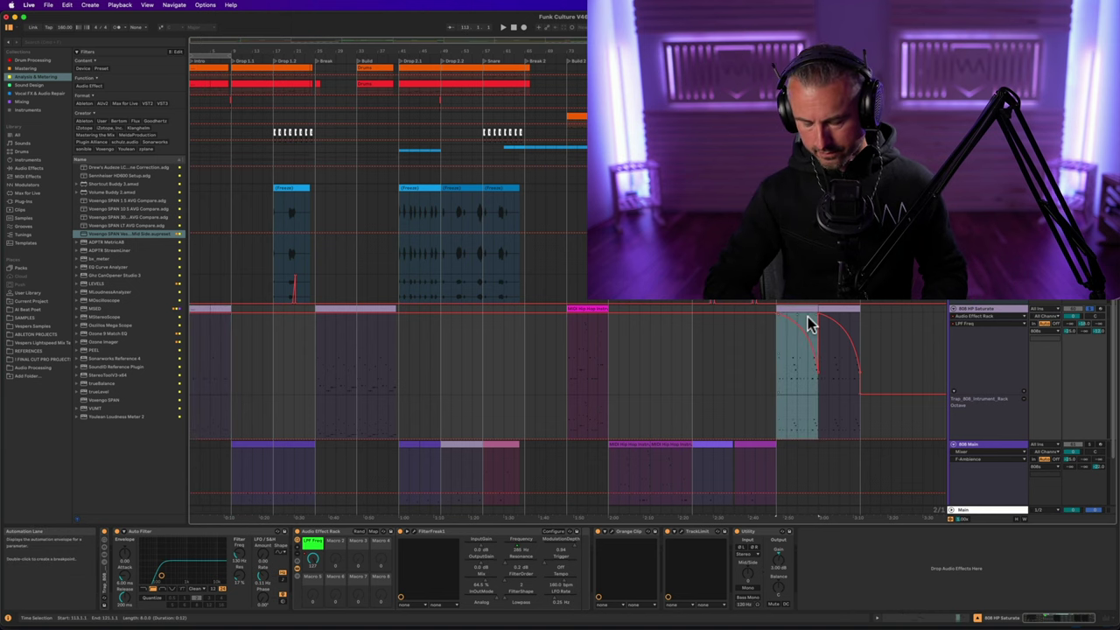
pyautogui.press('space')
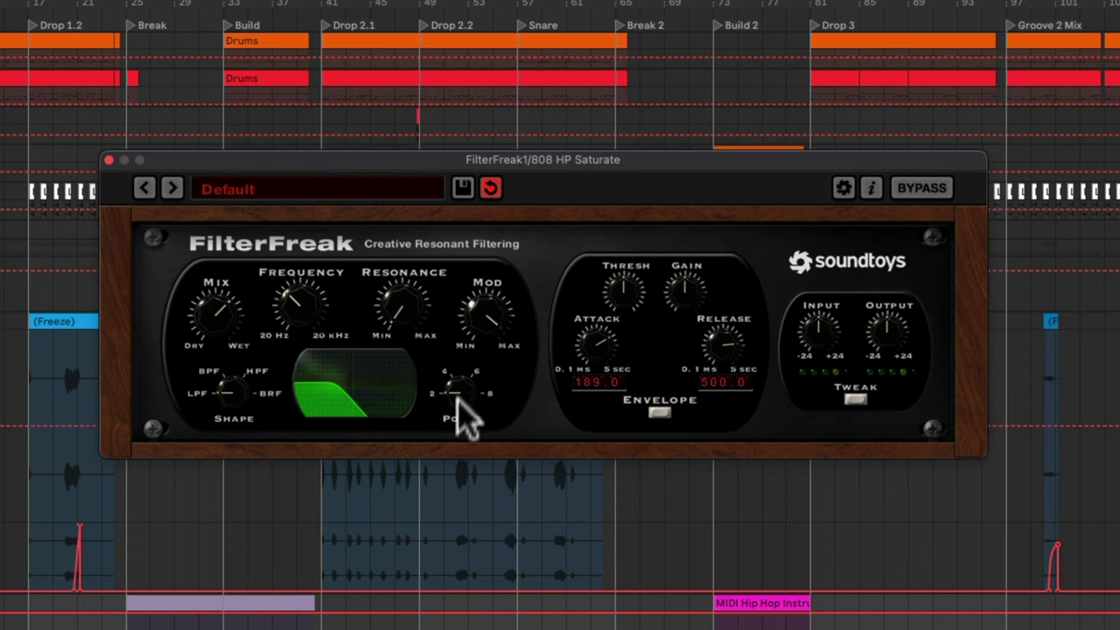
# - Examine FilterFreak's modulation types and its tweak settings such as the analog style, and close the plug-in
pyautogui.click(671, 409)
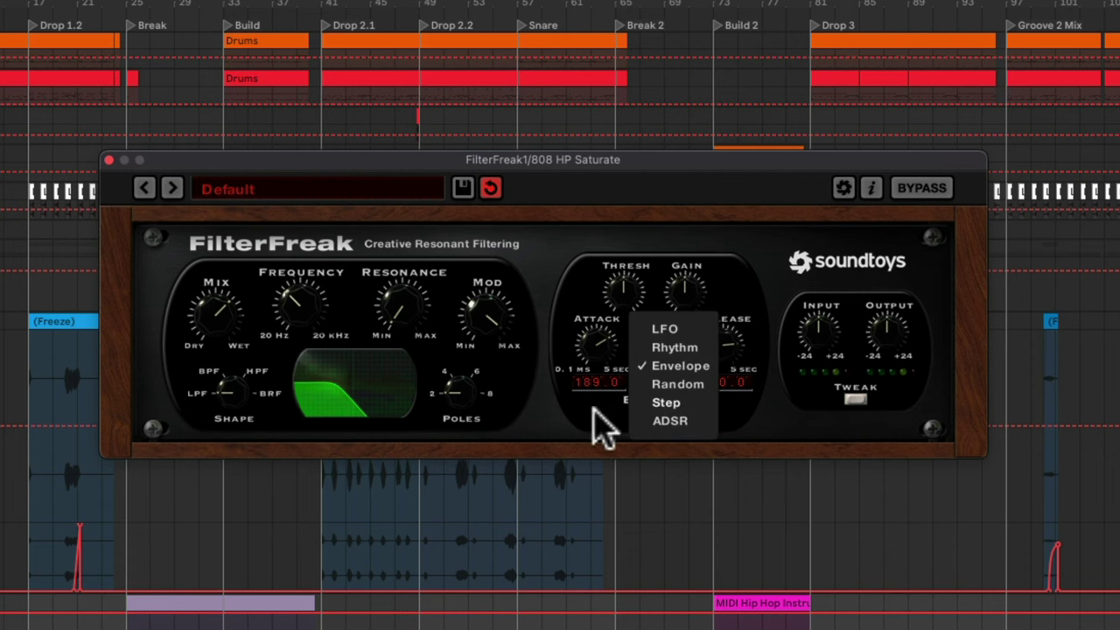
pyautogui.click(859, 404)
pyautogui.click(856, 399)
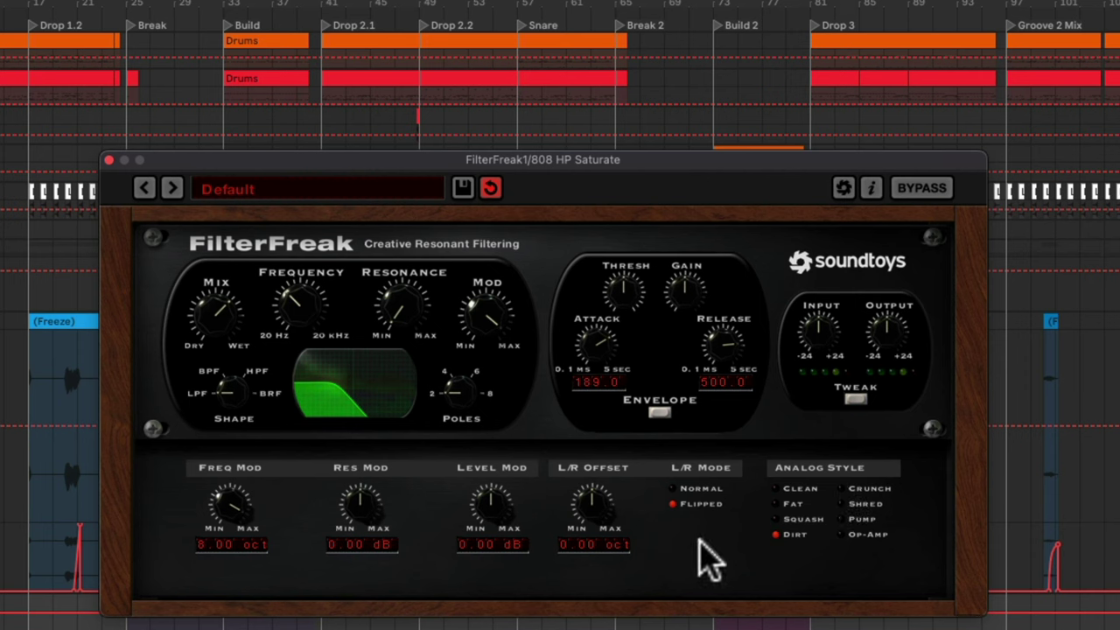
pyautogui.click(855, 401)
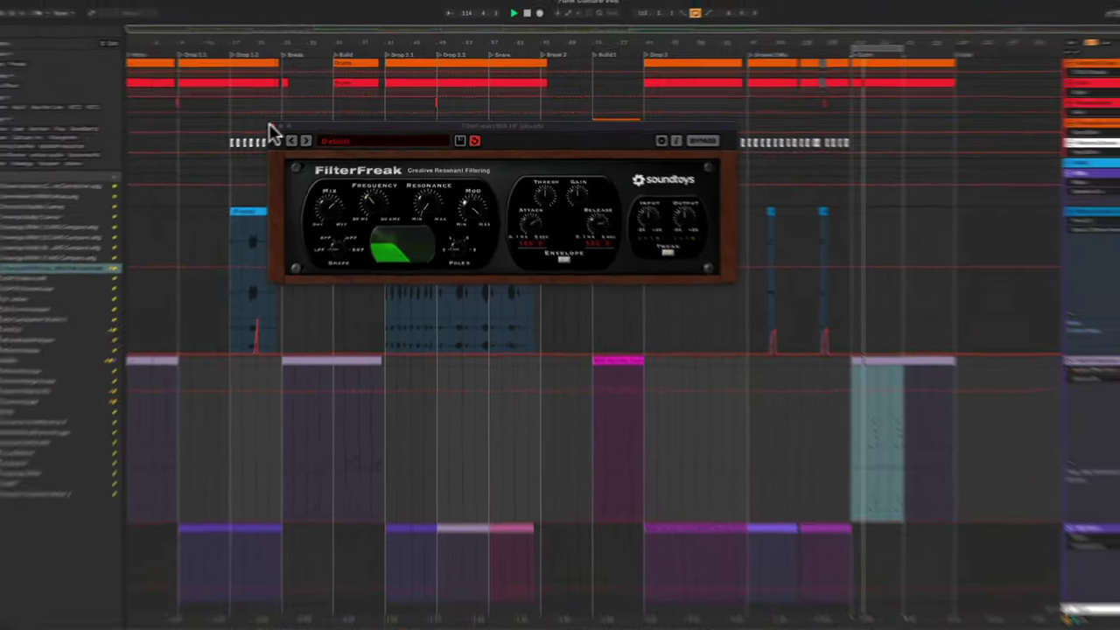
pyautogui.click(137, 154)
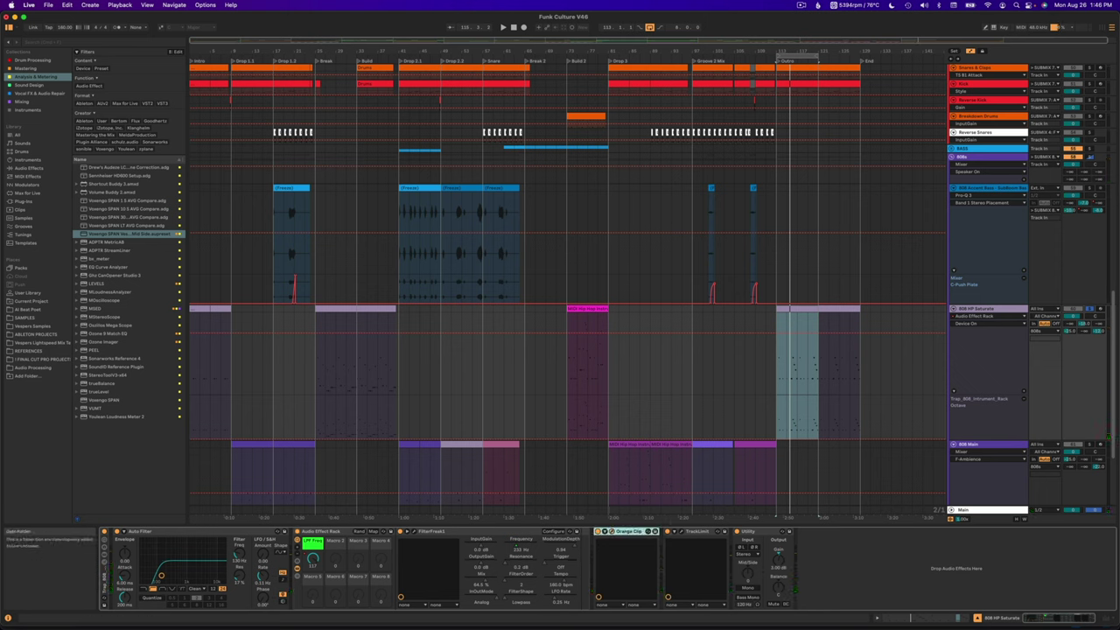
# - Bring up Orange Clip over the arrangement, reset its clip meter, and raise the input to +3.0 dB
pyautogui.press('super+alt+p')
pyautogui.moveTo(264, 303); pyautogui.dragTo(613, 197)
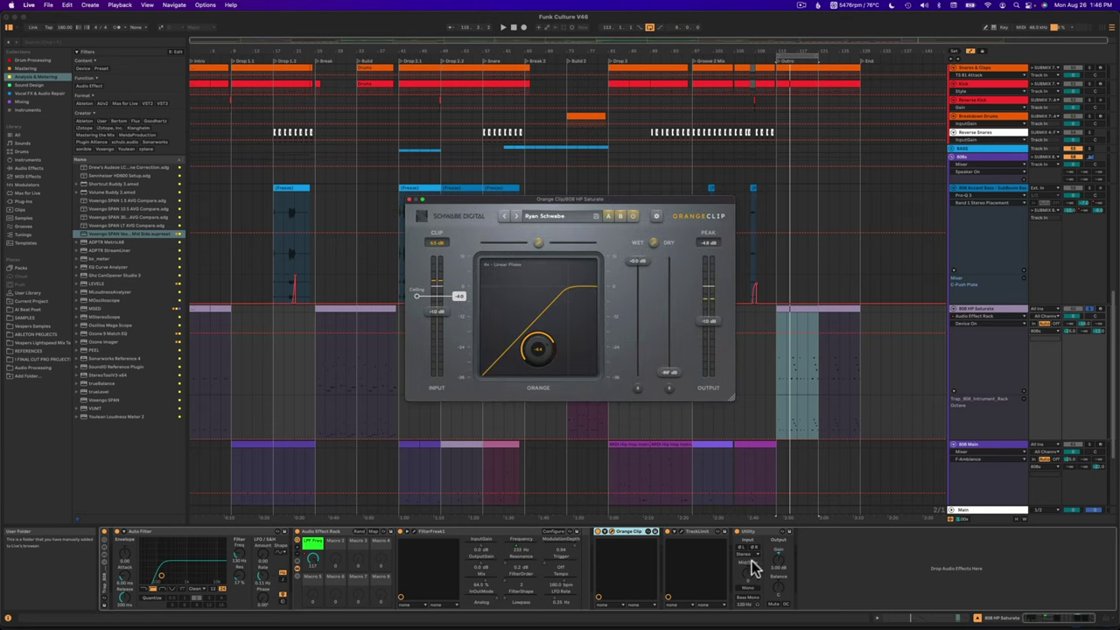
pyautogui.click(694, 533)
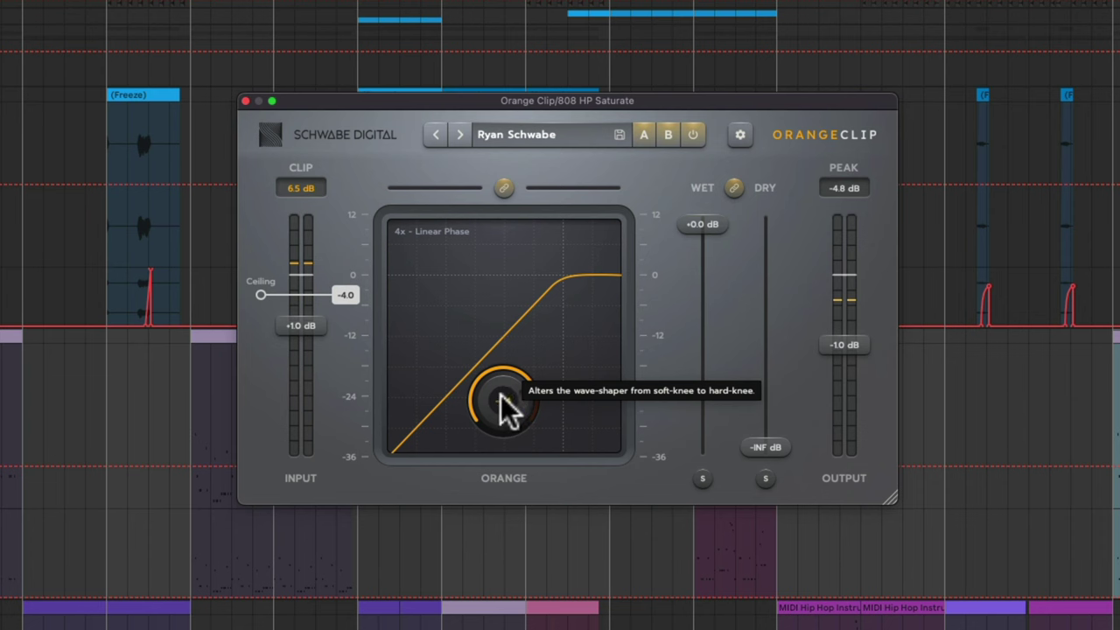
pyautogui.moveTo(507, 417)
pyautogui.mouseDown()
pyautogui.moveTo(493, 427)
pyautogui.moveTo(492, 409)
pyautogui.mouseUp()
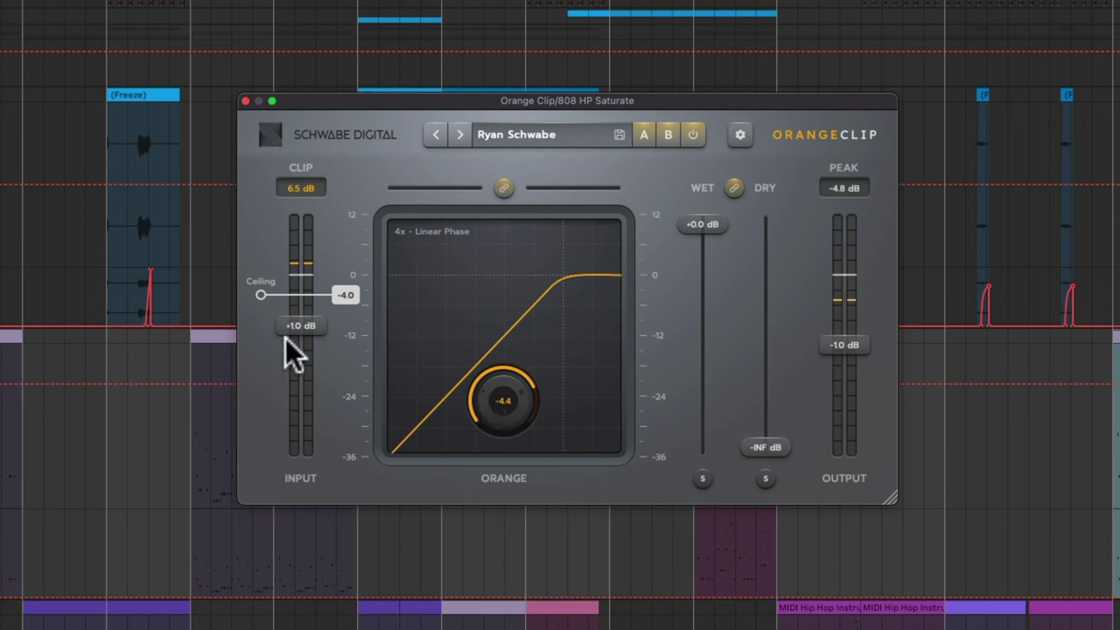
pyautogui.click(308, 188)
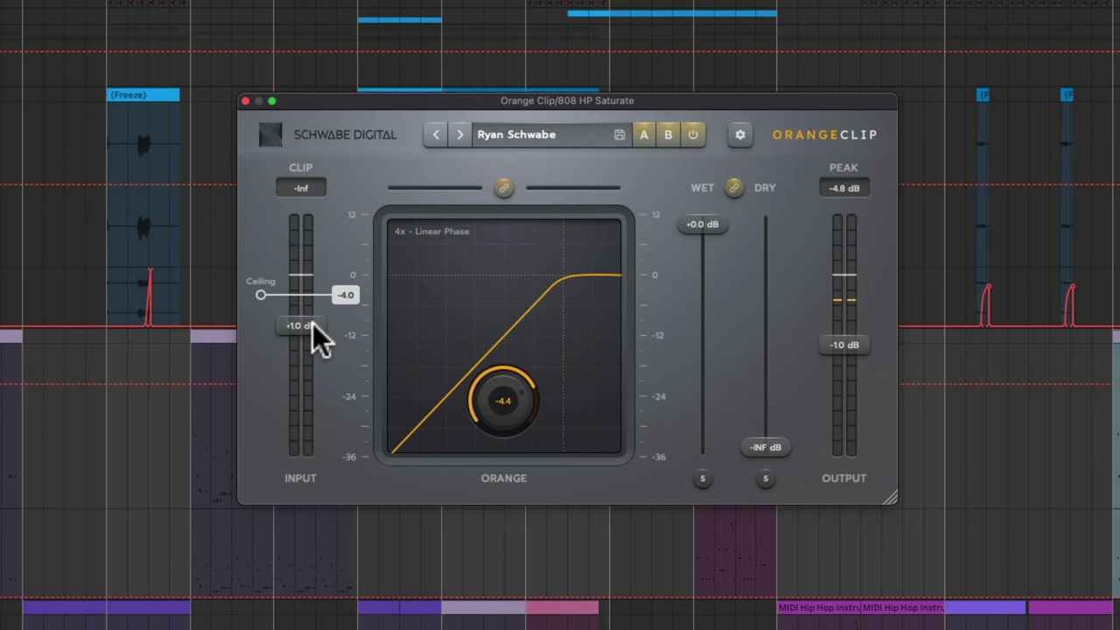
pyautogui.moveTo(313, 322); pyautogui.dragTo(315, 301)
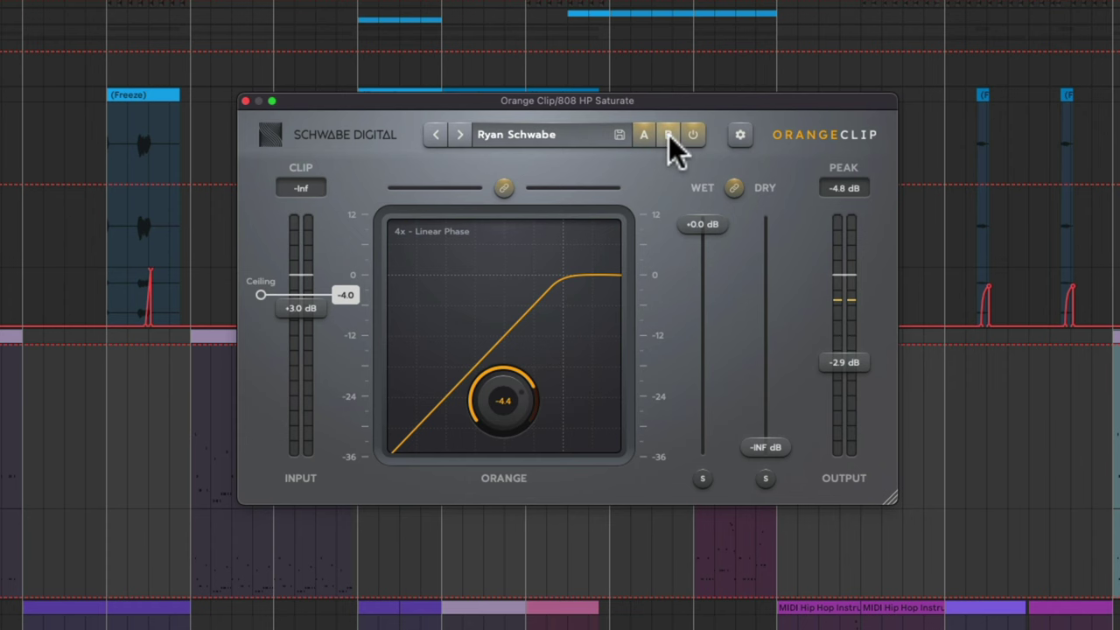
# - Examine Orange Clip's oversampling settings, play the 808 through it to check clipping and peak level, and close it
pyautogui.click(739, 134)
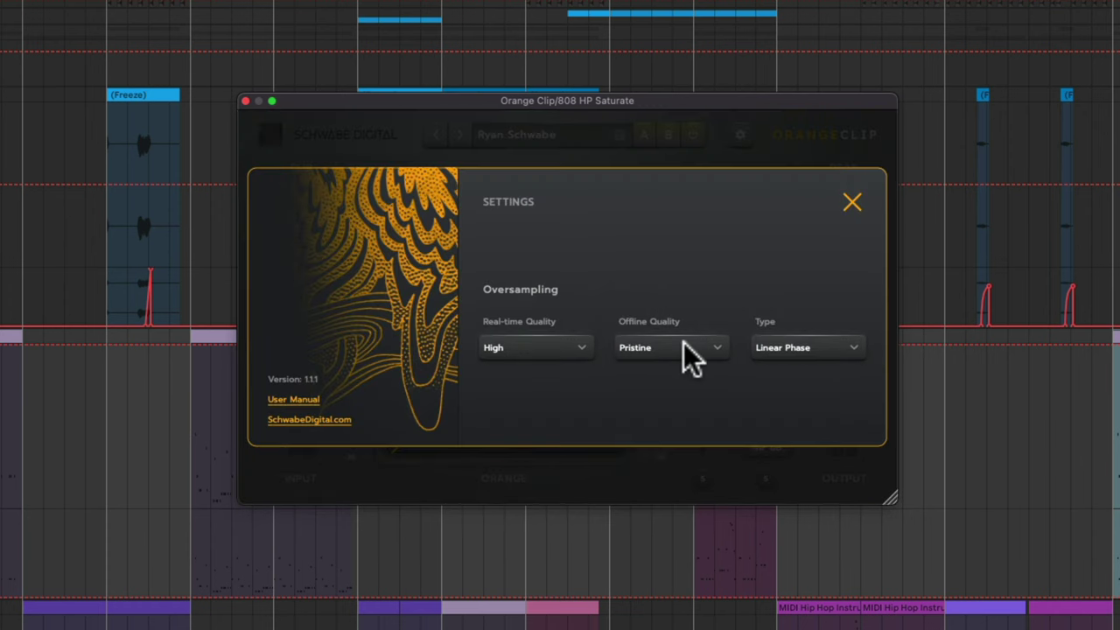
pyautogui.click(851, 203)
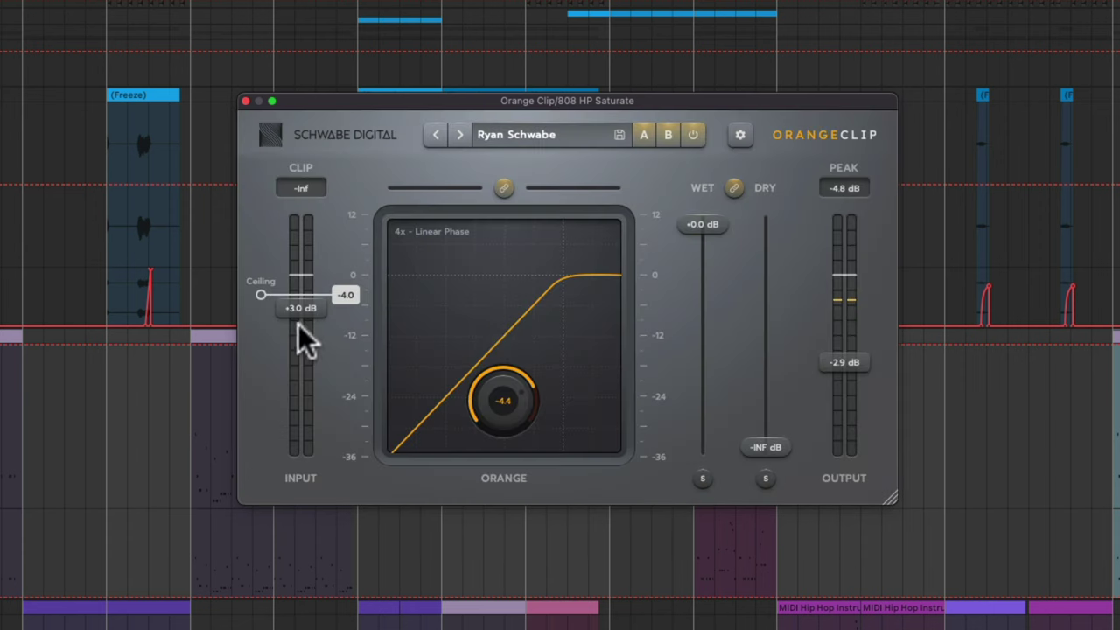
pyautogui.click(693, 133)
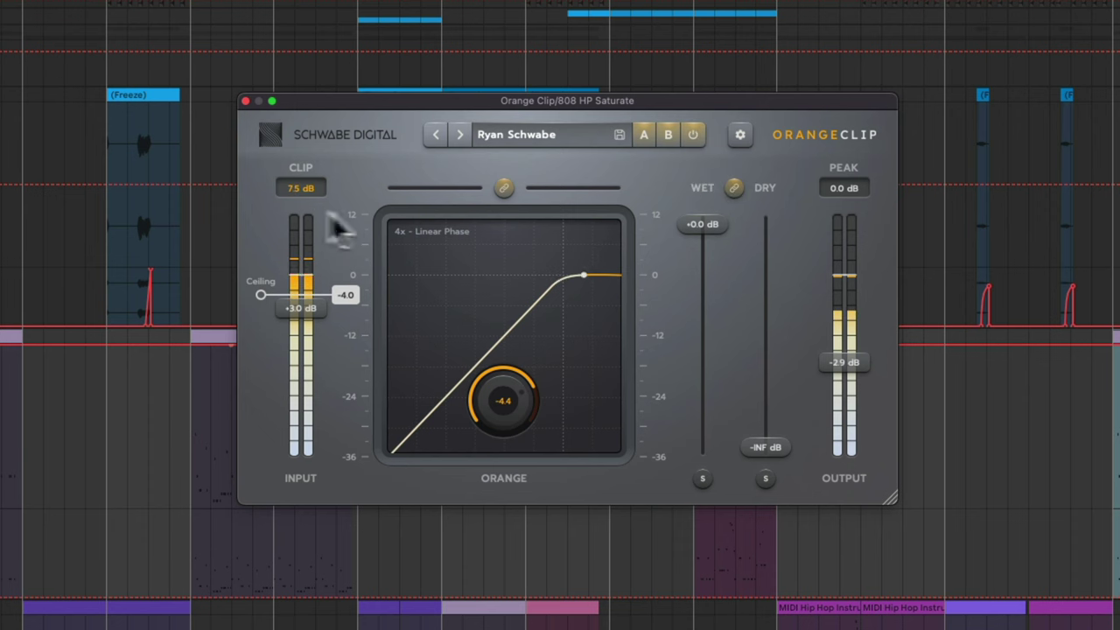
pyautogui.click(852, 185)
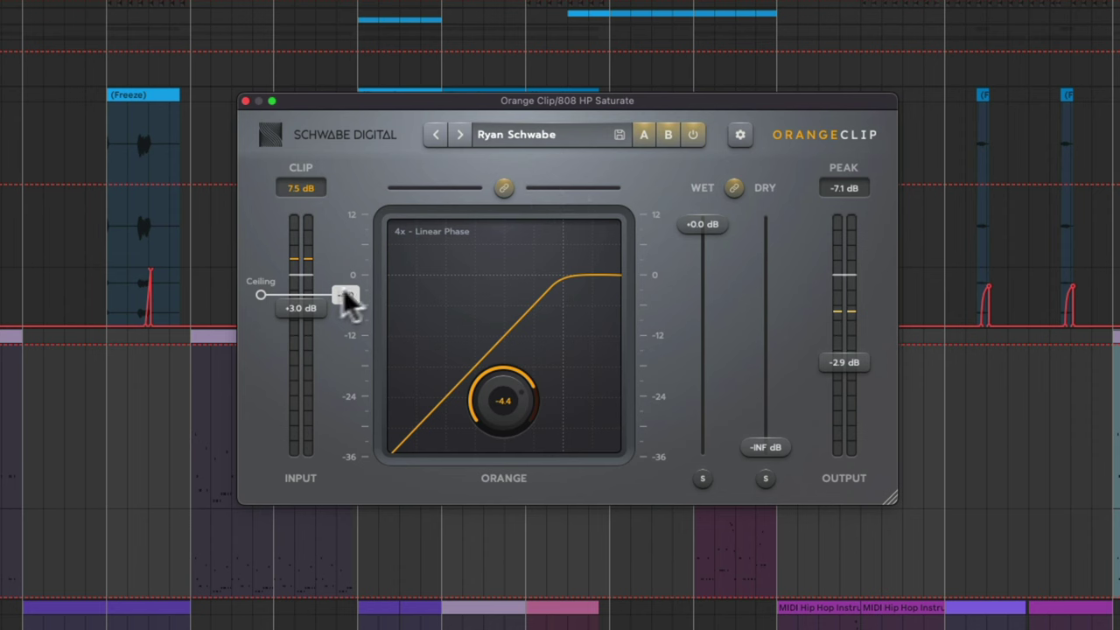
pyautogui.click(245, 101)
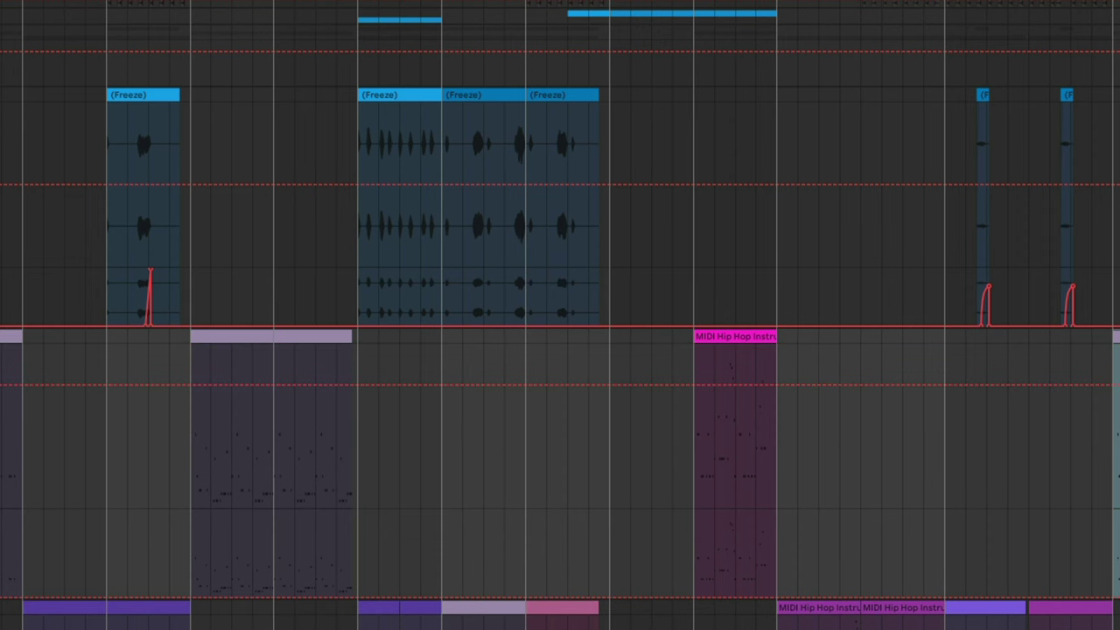
# - Move the TrackLimit window up, review its limiter styles keeping Punchy, play the 808 through it, and close it
pyautogui.moveTo(720, 168); pyautogui.dragTo(707, 55)
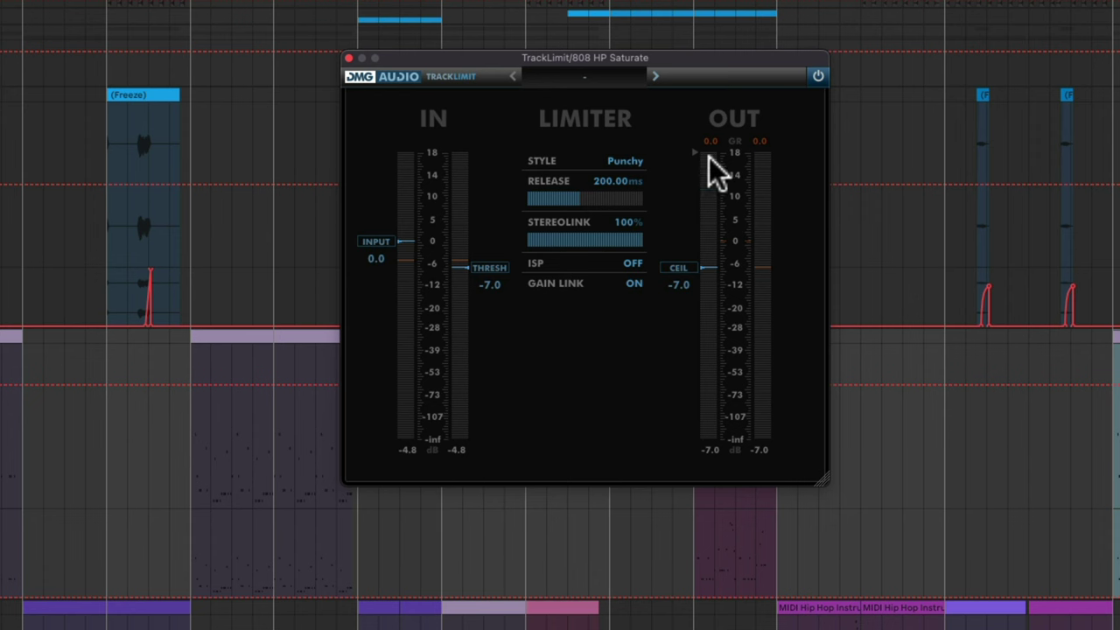
pyautogui.click(602, 161)
pyautogui.click(602, 199)
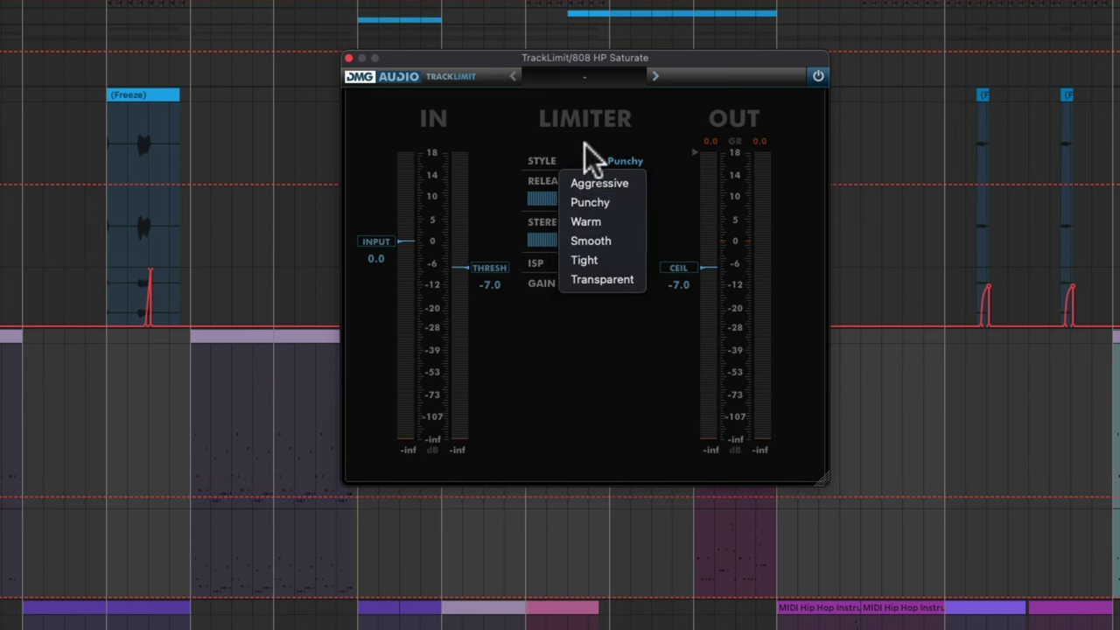
pyautogui.press('space')
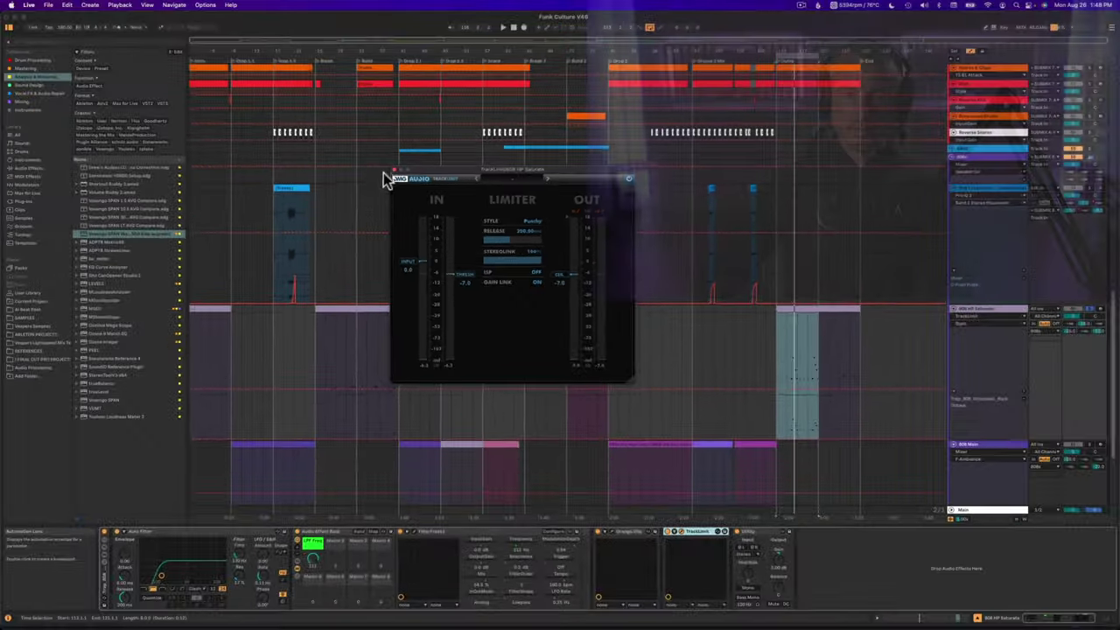
pyautogui.click(394, 169)
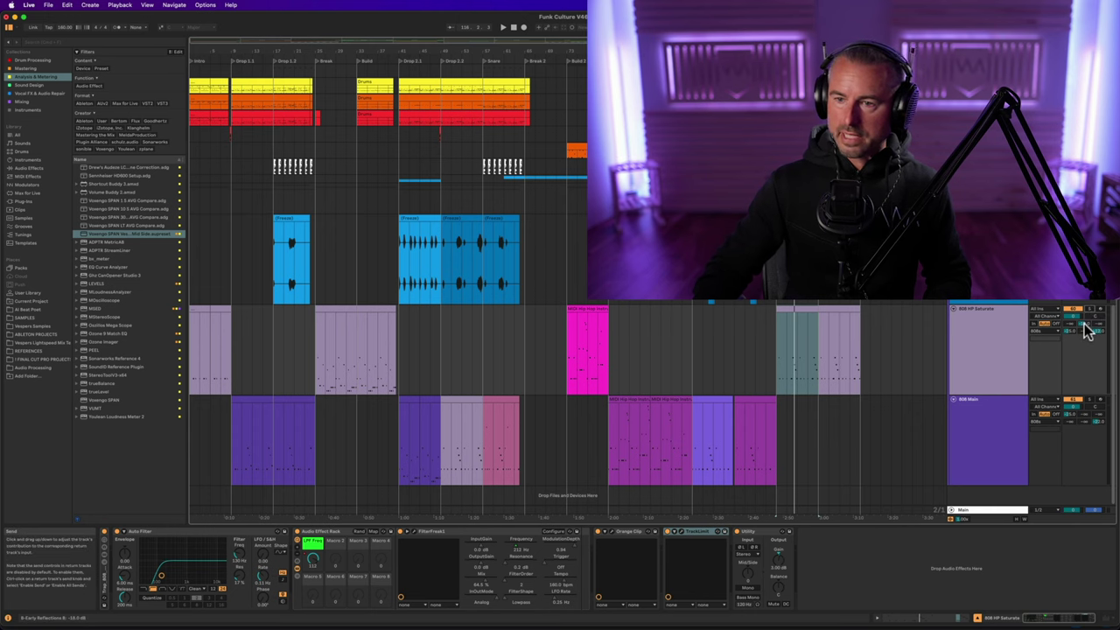
# - Examine the send levels and send automation of the 808 HP Saturate track, and hide the automation lanes again
pyautogui.press('a')
pyautogui.click(1085, 331)
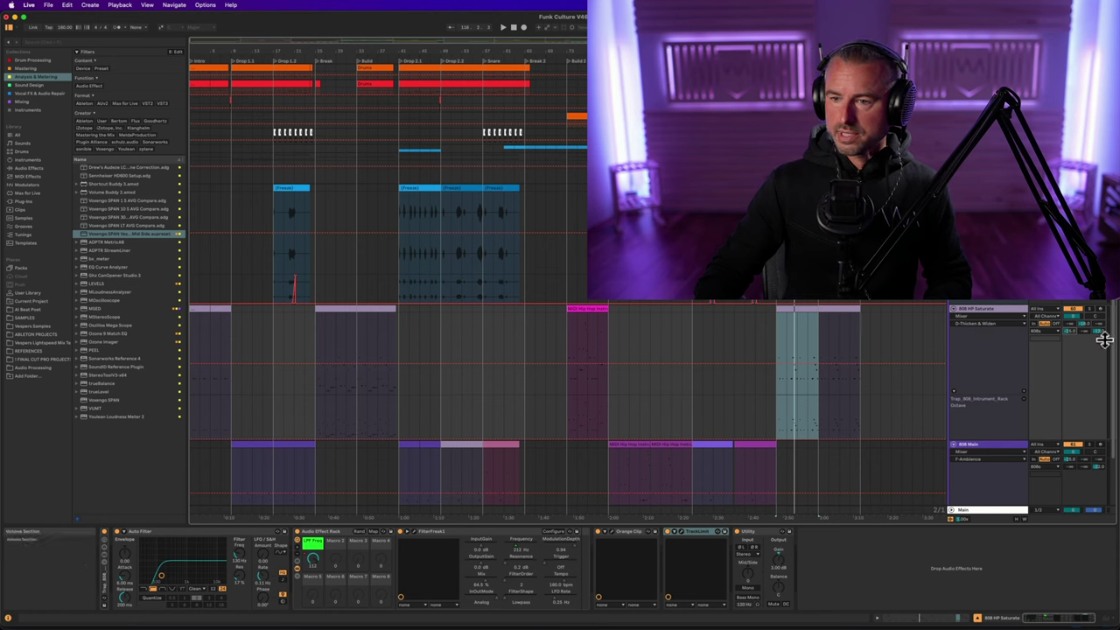
pyautogui.scroll(-2, 954, 324)
pyautogui.press('a')
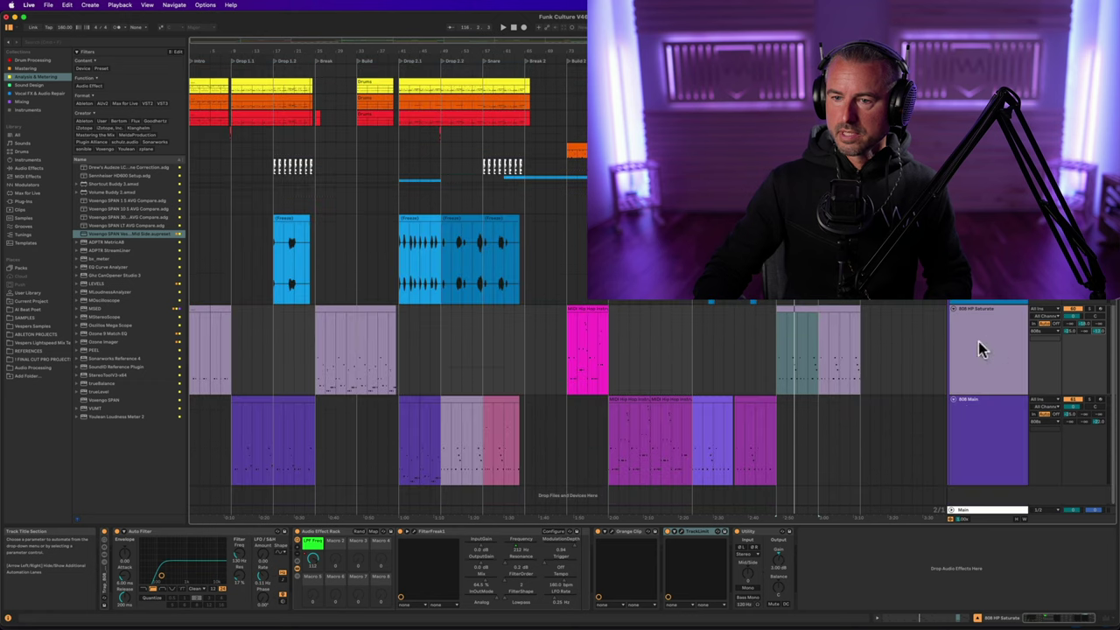
# - Switch to Session View, examine the Paragon reverb on the A Early Reflections return track, and close its window
pyautogui.press('Tab')
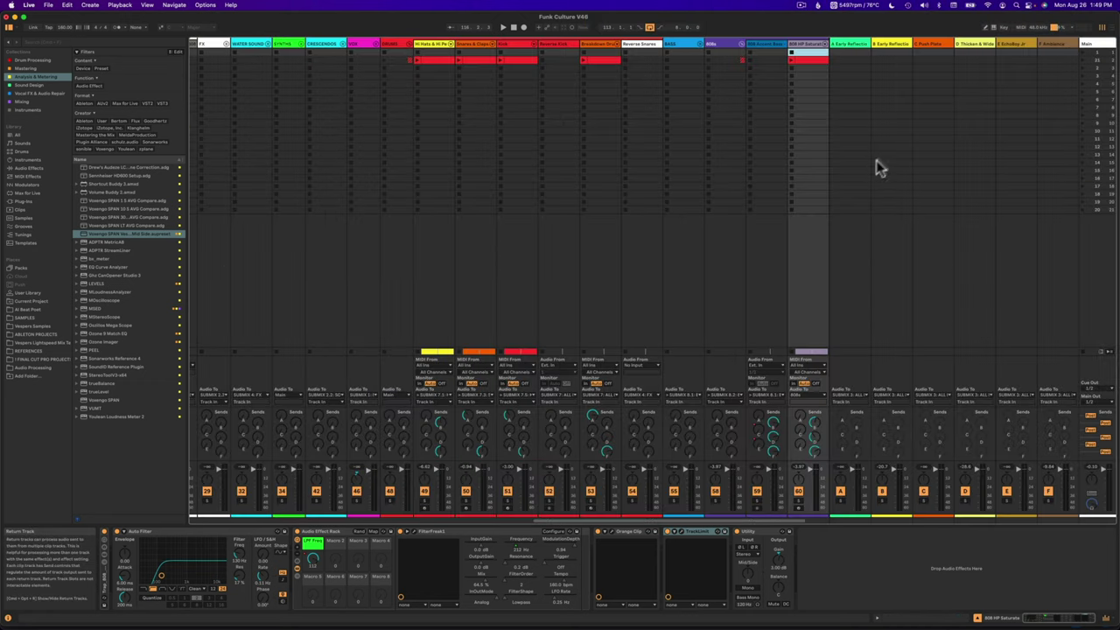
pyautogui.click(848, 41)
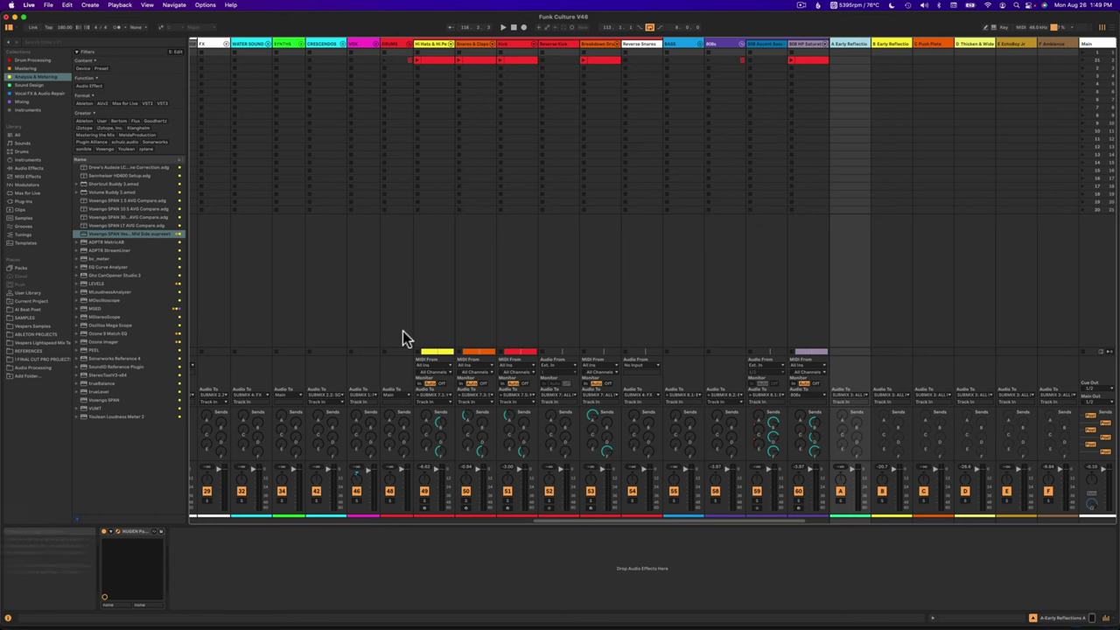
pyautogui.moveTo(200, 42); pyautogui.dragTo(551, 131)
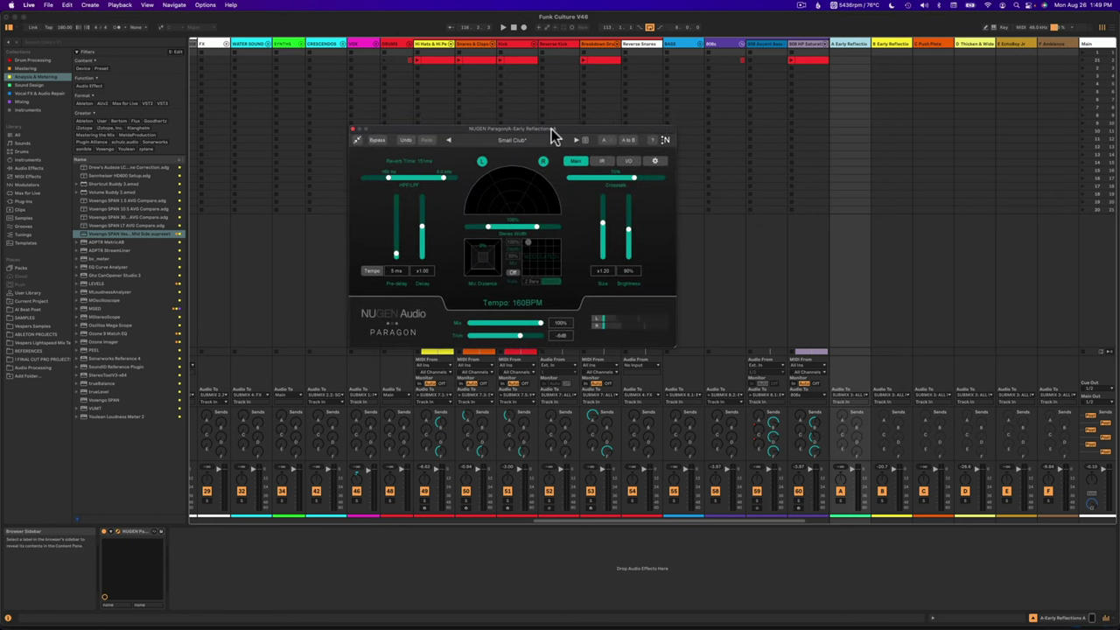
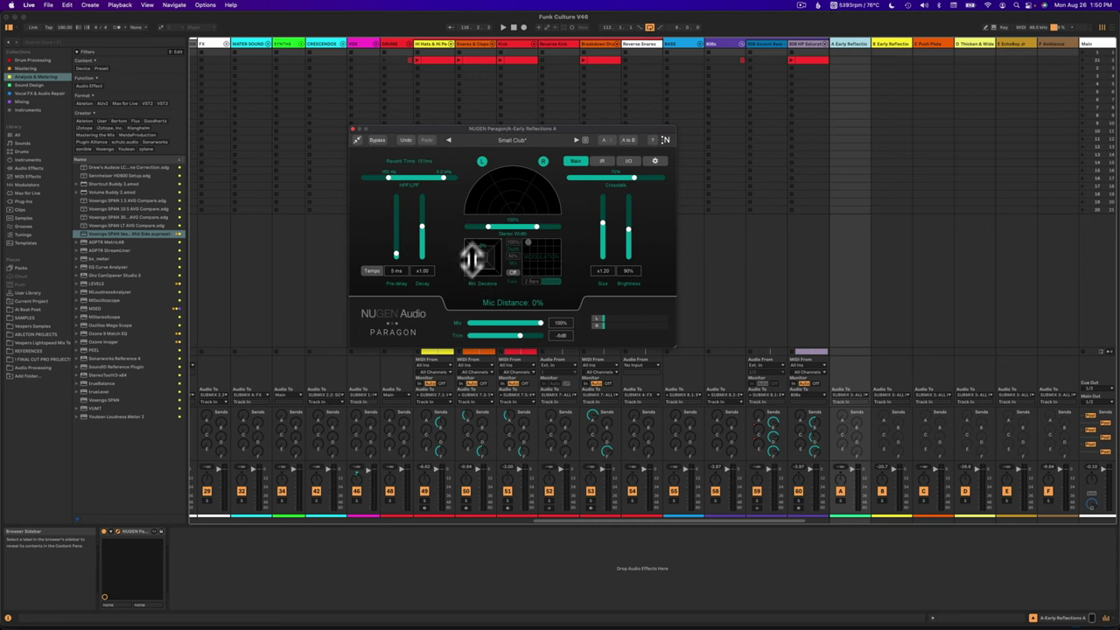
pyautogui.click(352, 129)
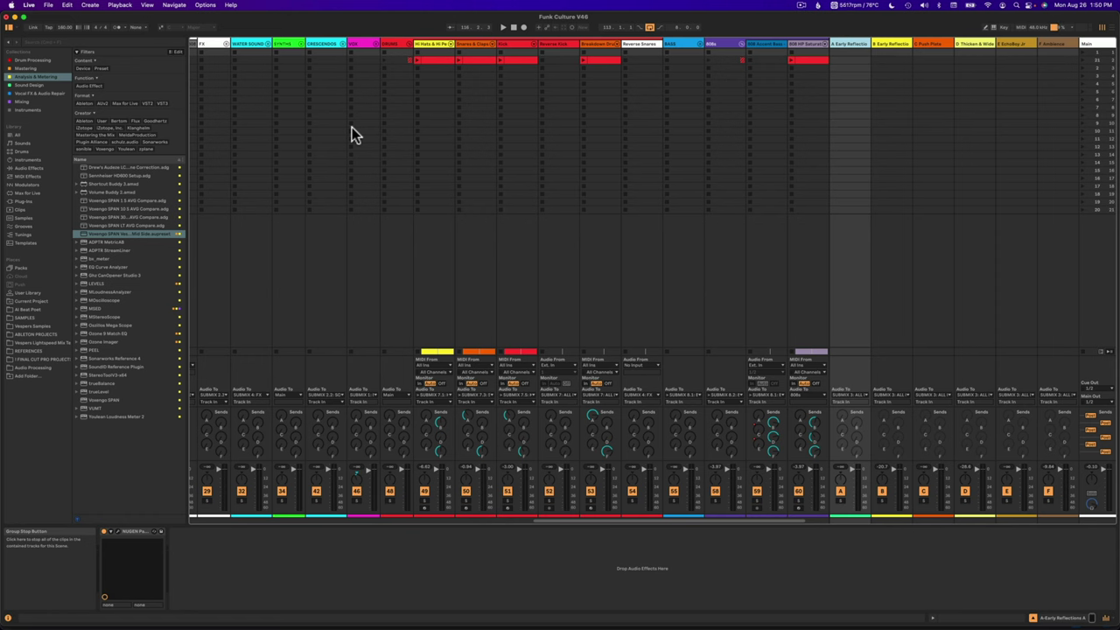
# - Compare the A and B Early Reflections return tracks by selecting each of them in turn
pyautogui.click(850, 40)
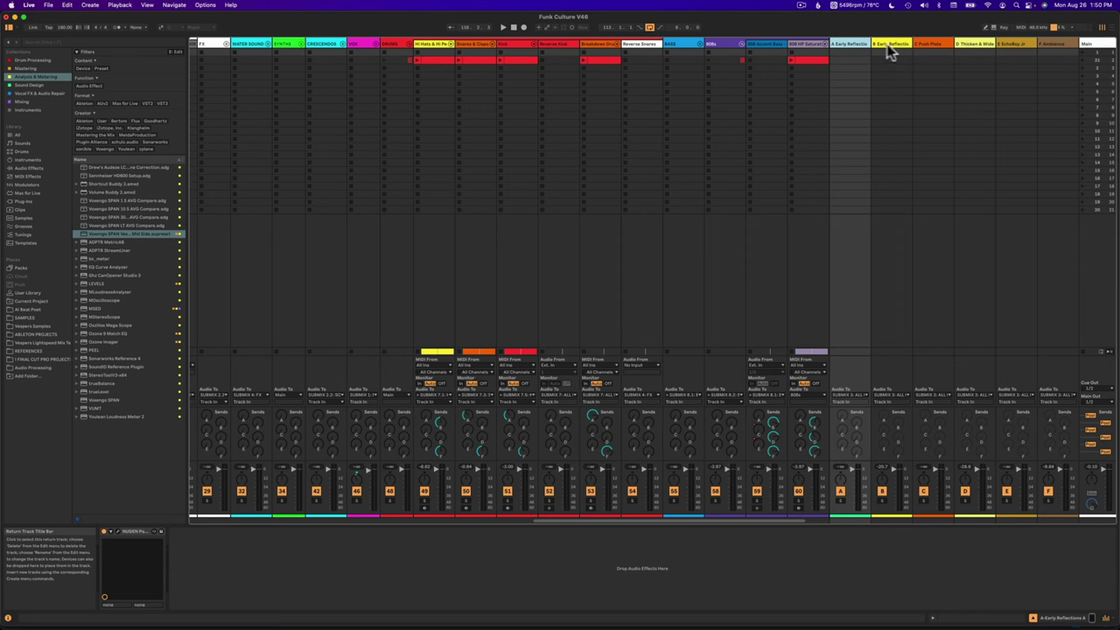
pyautogui.click(889, 43)
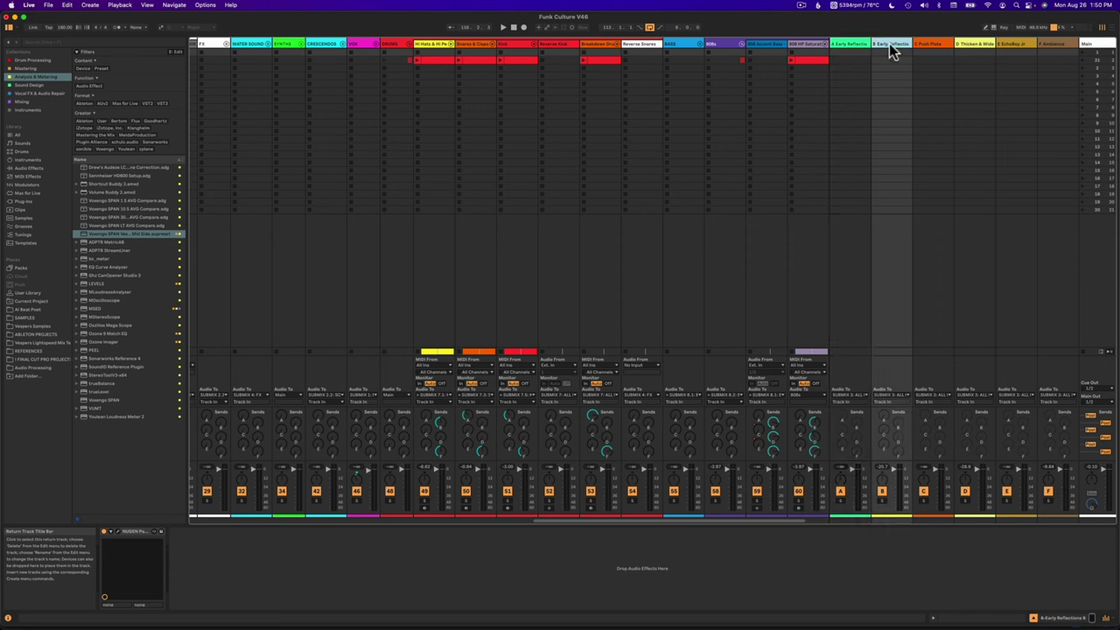
pyautogui.click(852, 42)
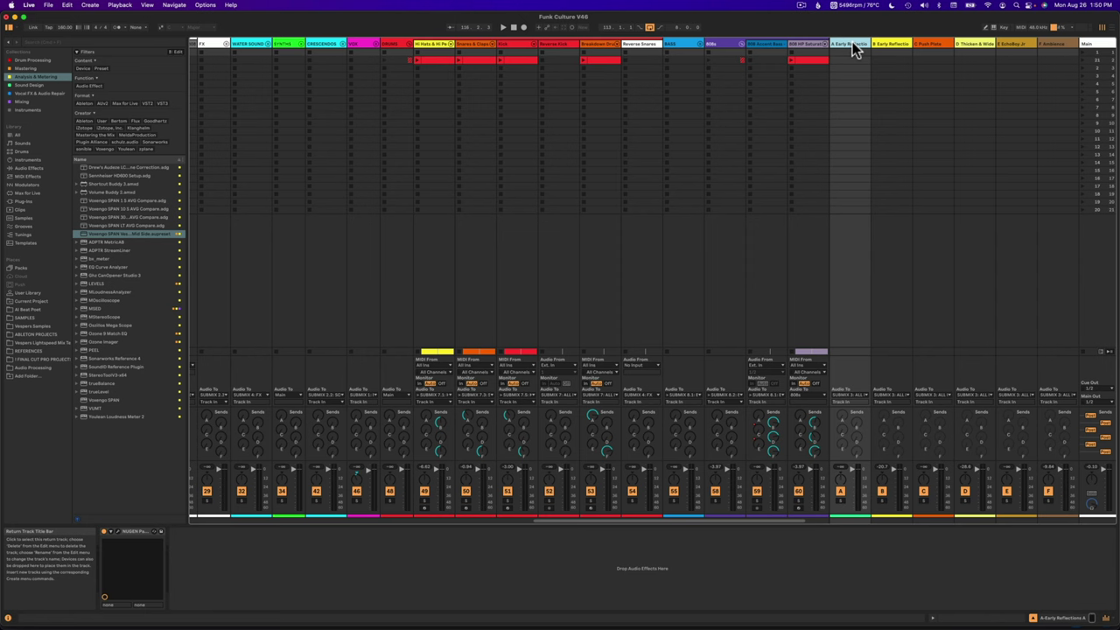
pyautogui.click(888, 42)
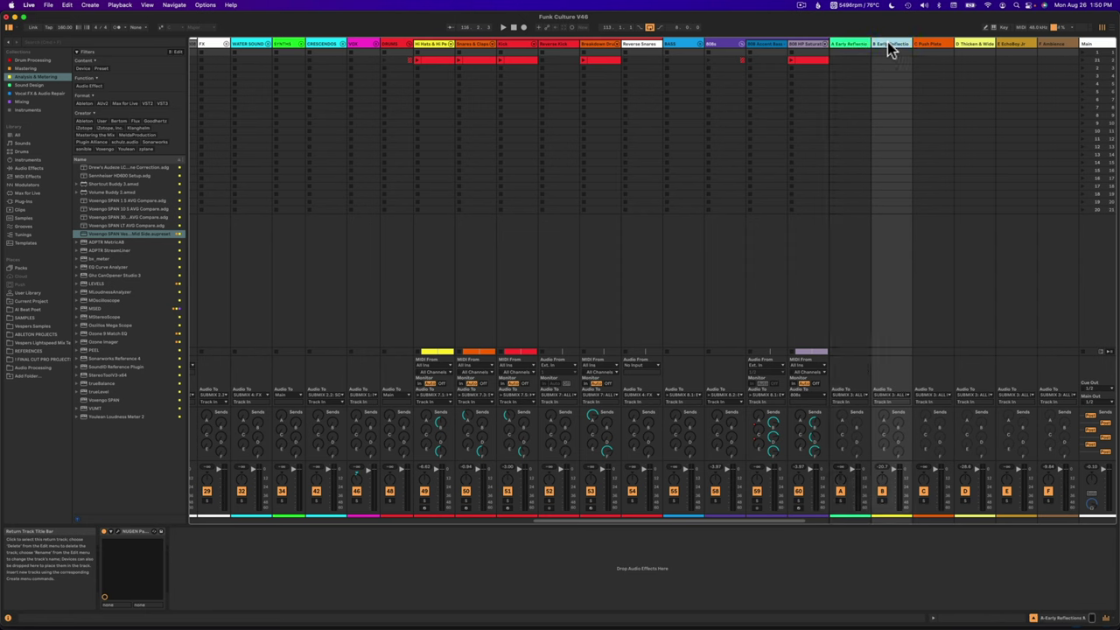
# - Examine the SuperPlate reverb on the C Push Plate return track, including its tweak section, and close its window
pyautogui.click(933, 46)
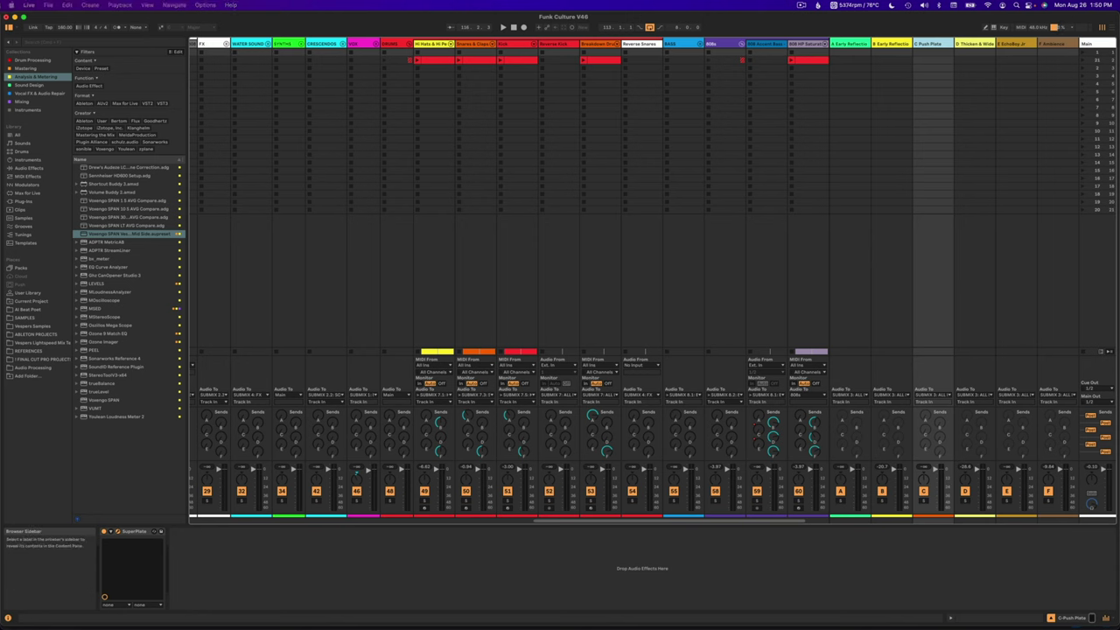
pyautogui.click(110, 531)
pyautogui.moveTo(419, 332); pyautogui.dragTo(565, 144)
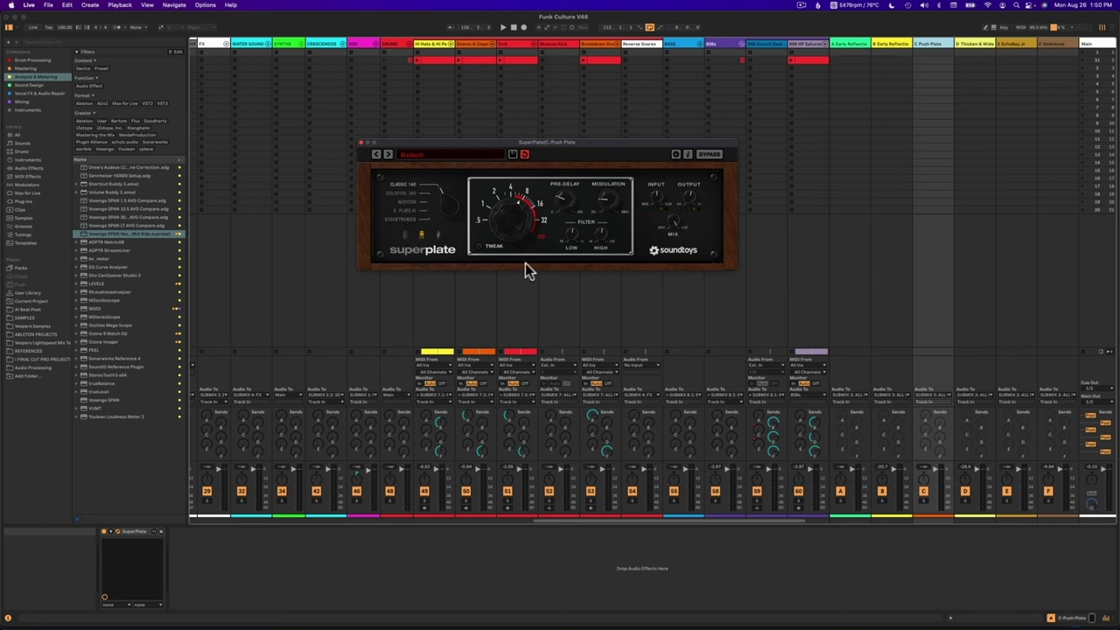
pyautogui.click(480, 249)
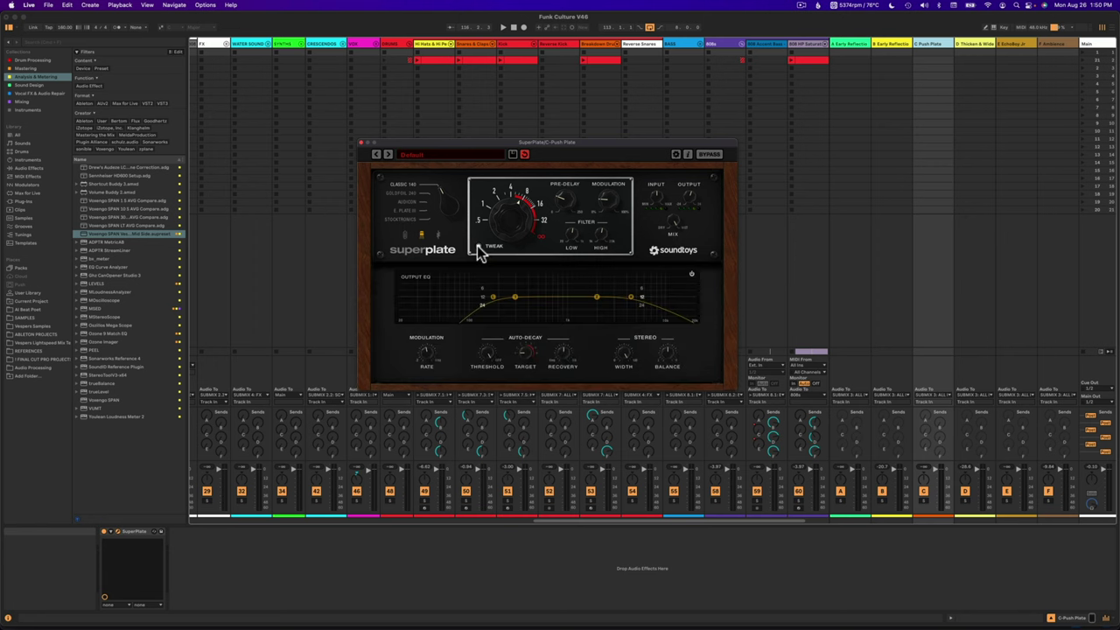
pyautogui.click(480, 249)
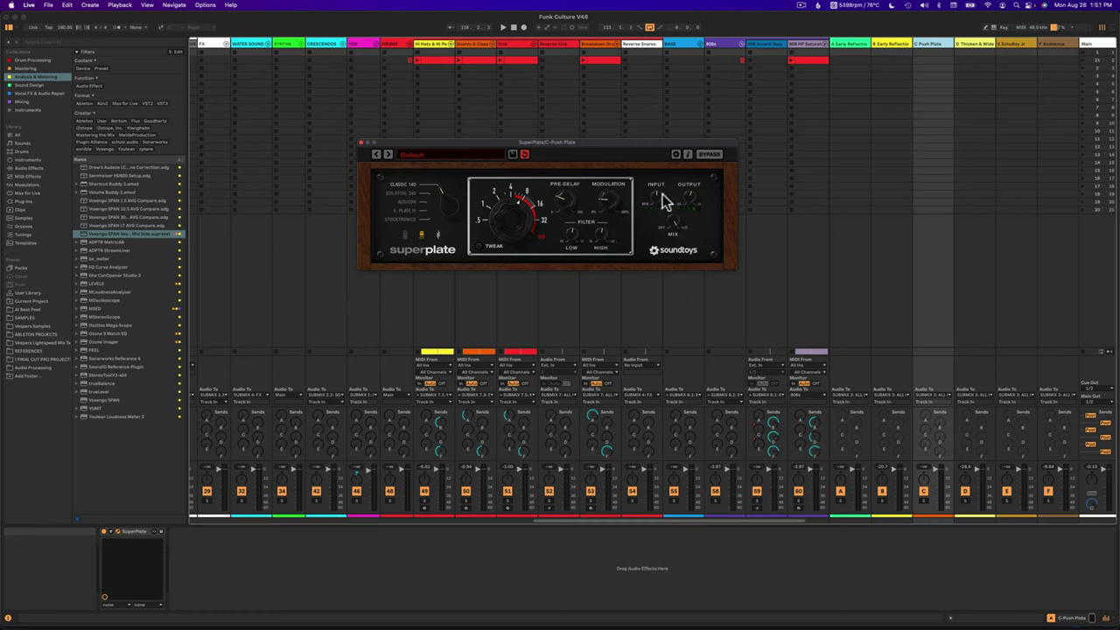
pyautogui.click(360, 141)
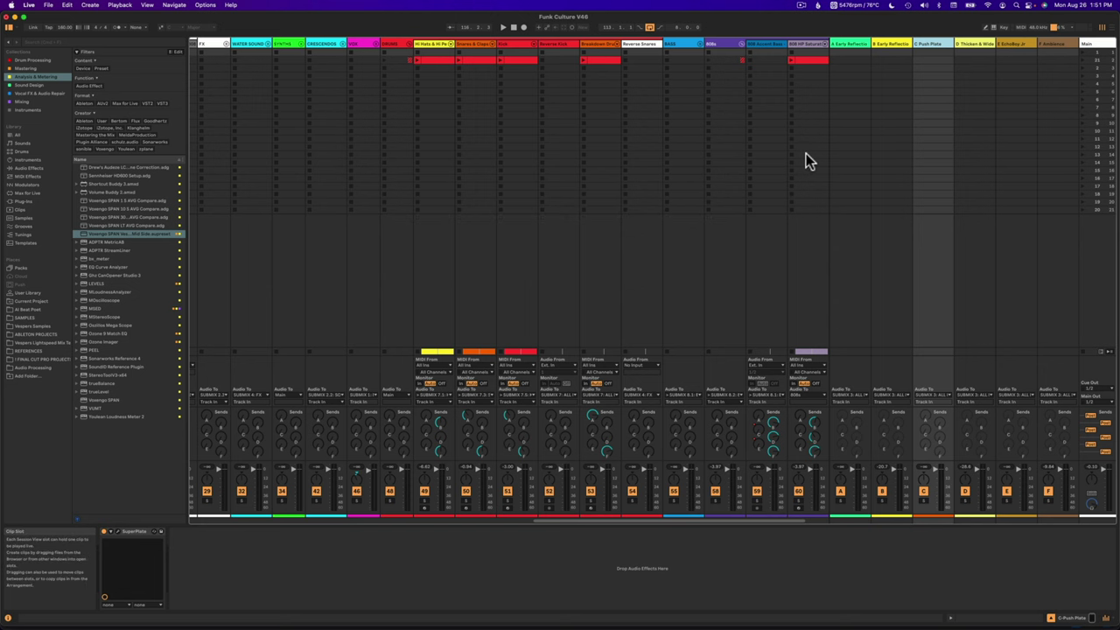
# - Examine the MicroShift settings on the D Thicken & Widen return track, keeping style I, and close its window
pyautogui.click(975, 42)
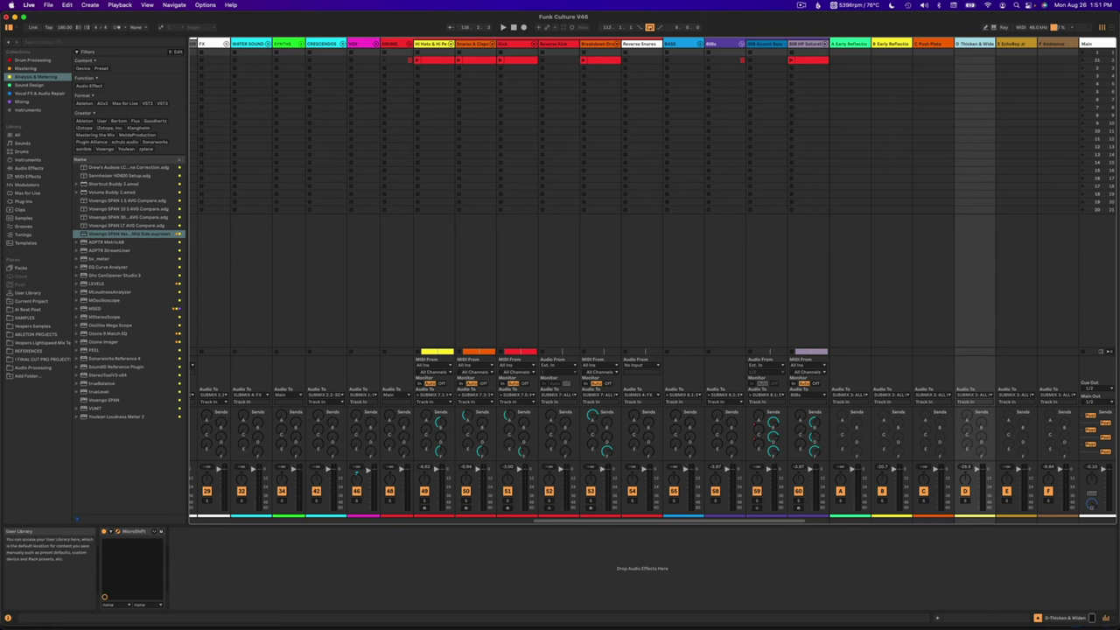
pyautogui.click(112, 531)
pyautogui.moveTo(355, 131); pyautogui.dragTo(533, 130)
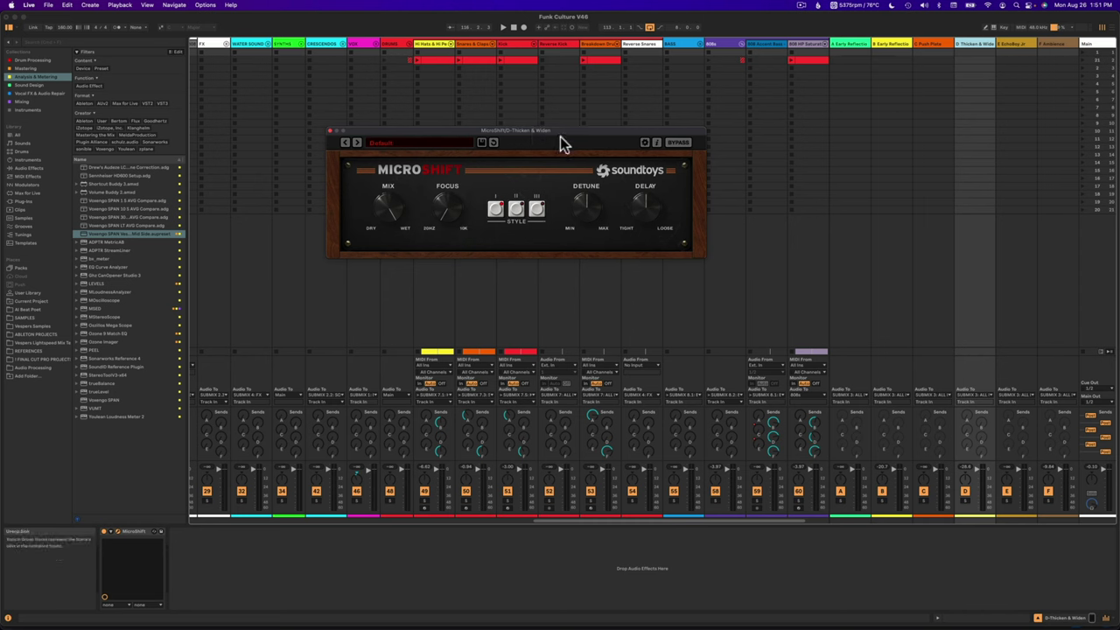
pyautogui.click(496, 210)
pyautogui.click(330, 130)
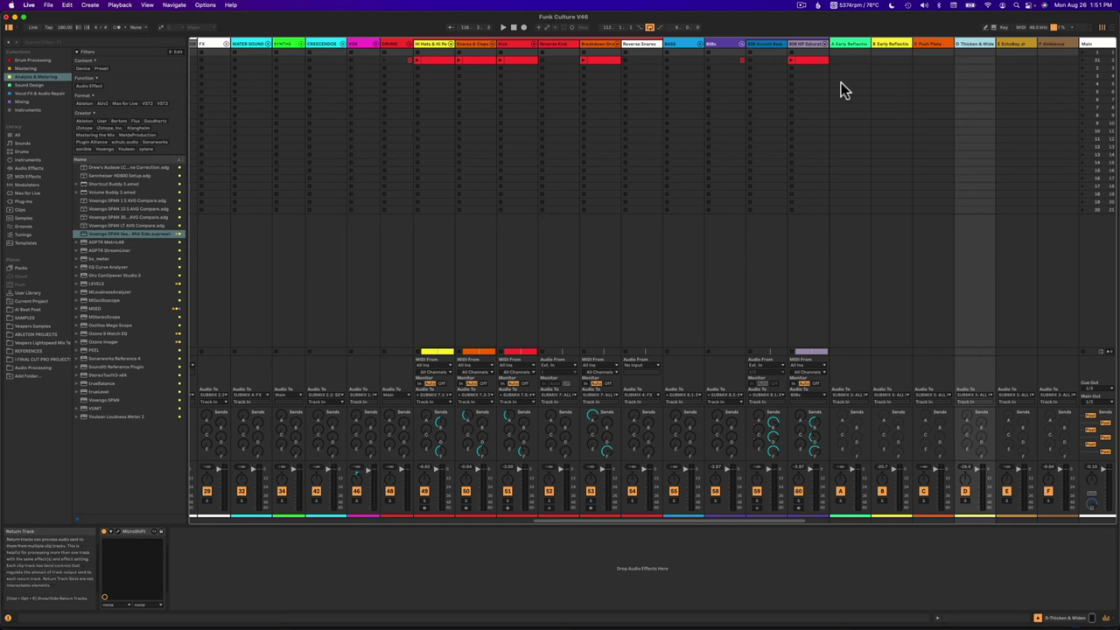
# - Examine the EchoBoy Jr. delay settings on the E EchoBoy Jr return track and close its window
pyautogui.click(1023, 41)
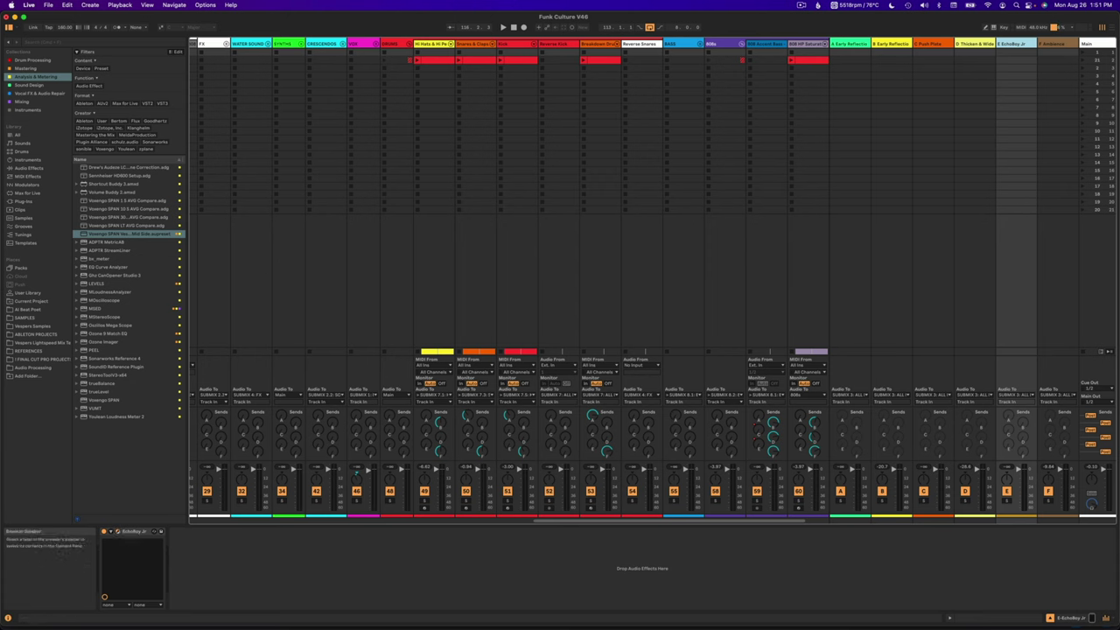
pyautogui.click(111, 531)
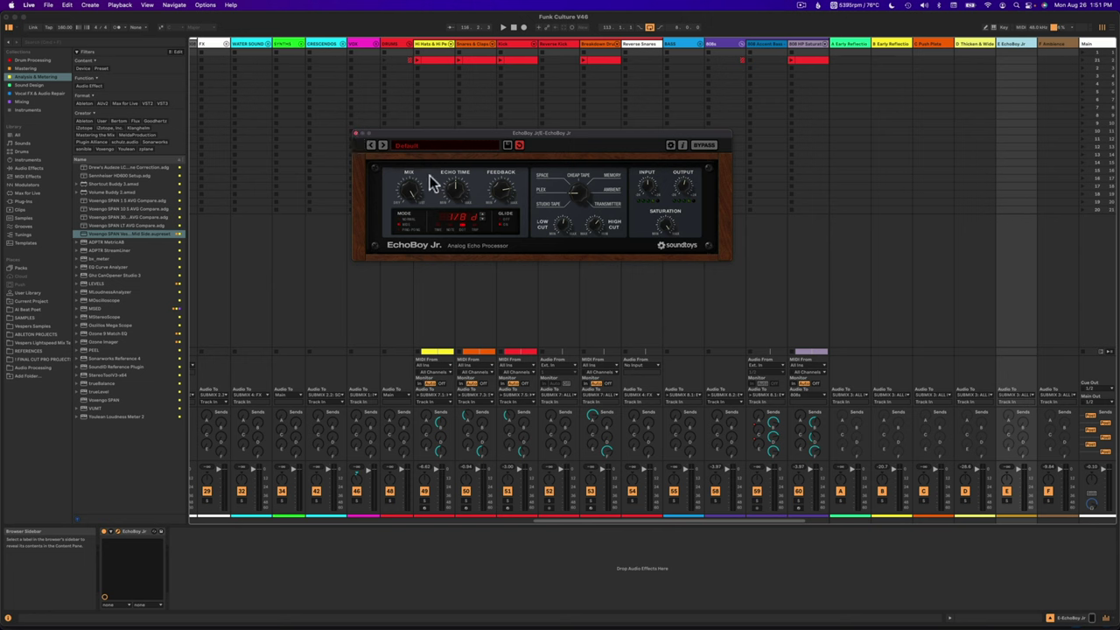
pyautogui.click(356, 134)
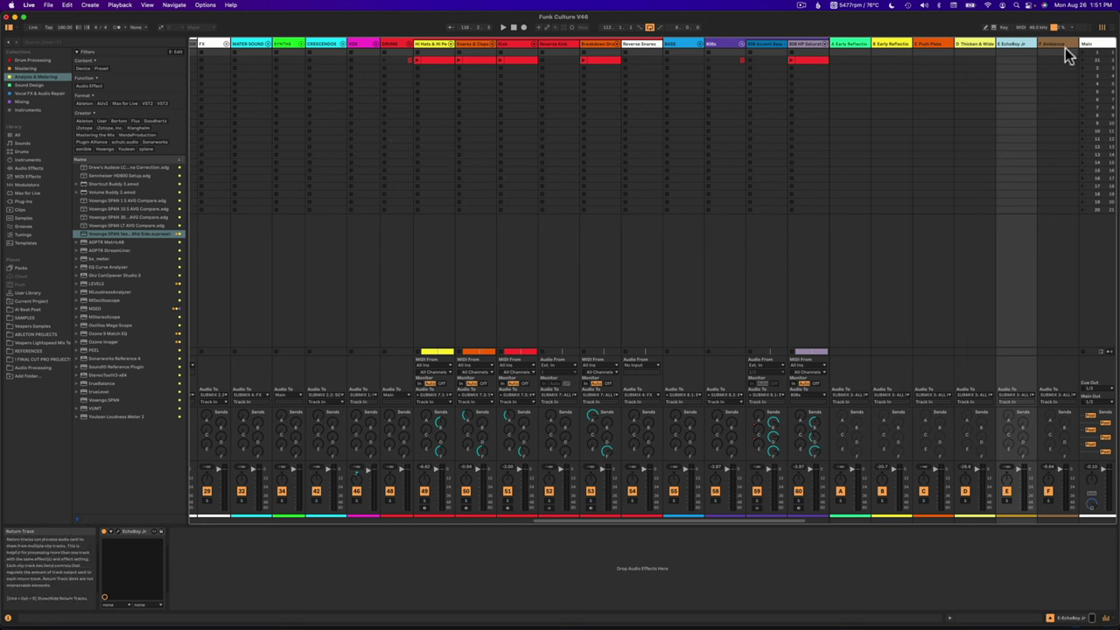
# - Examine Pro-R 2 on the F Ambience return track, review its Ambience presets keeping Deep Ambience, and close its window
pyautogui.click(1056, 41)
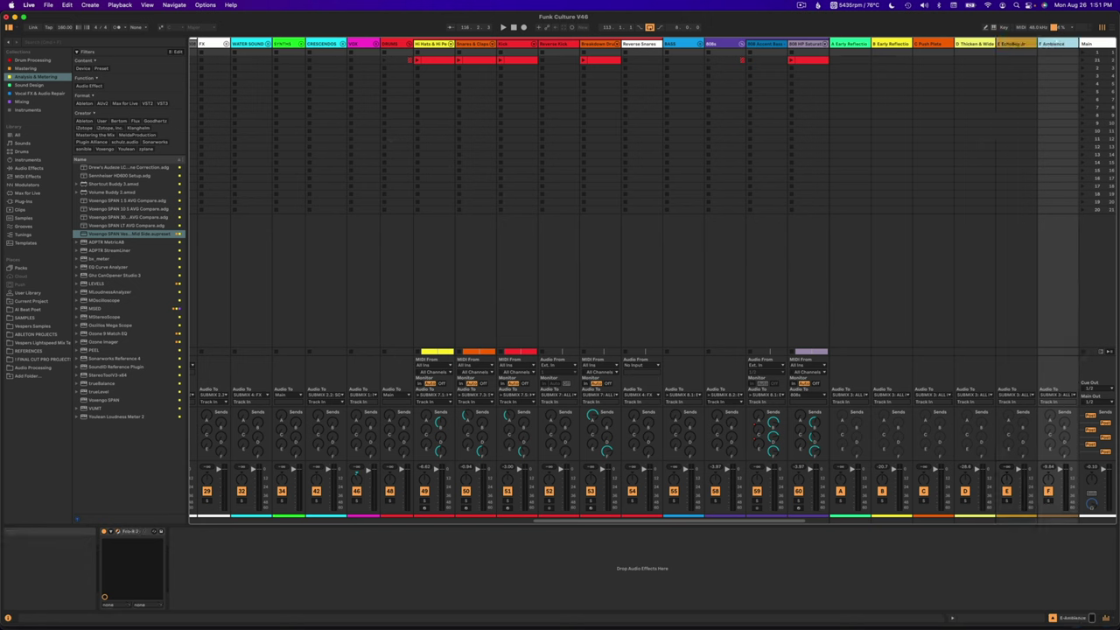
pyautogui.click(112, 532)
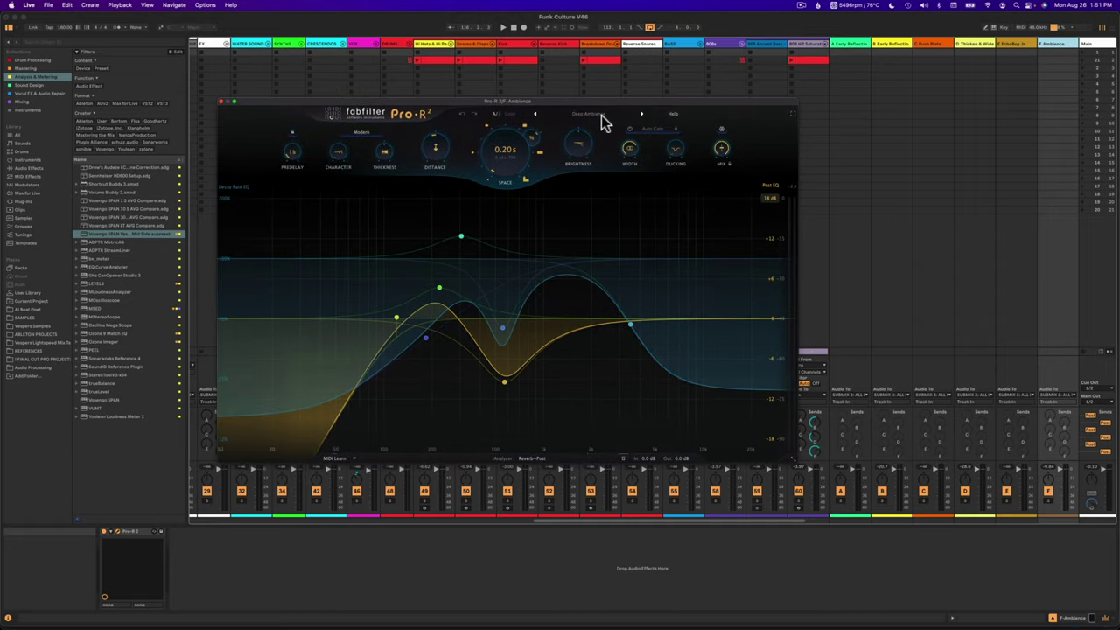
pyautogui.click(601, 115)
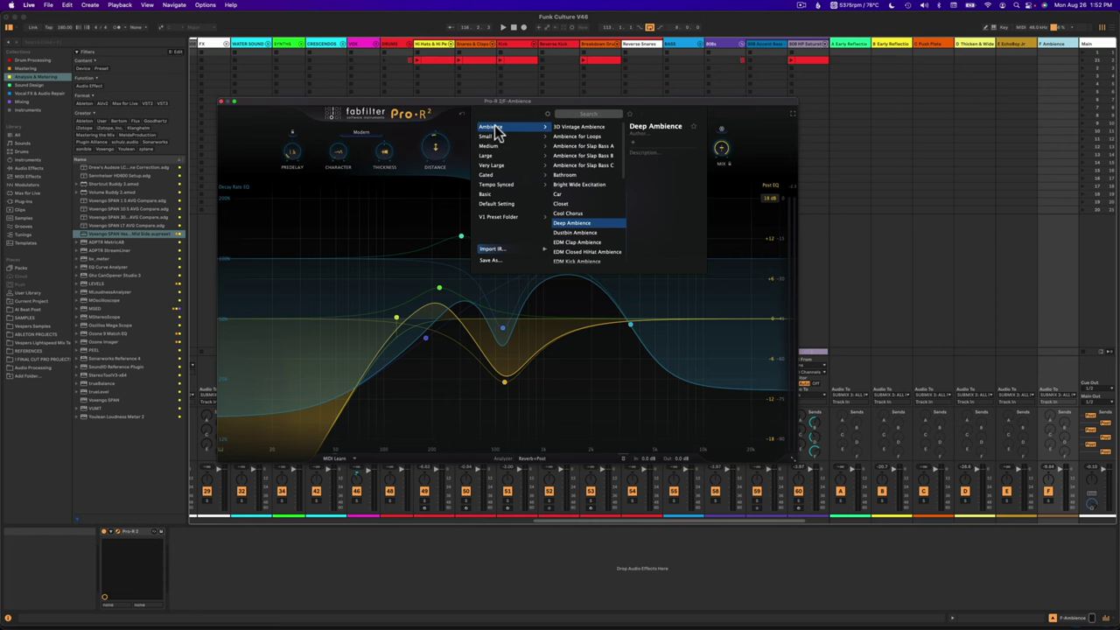
pyautogui.click(771, 110)
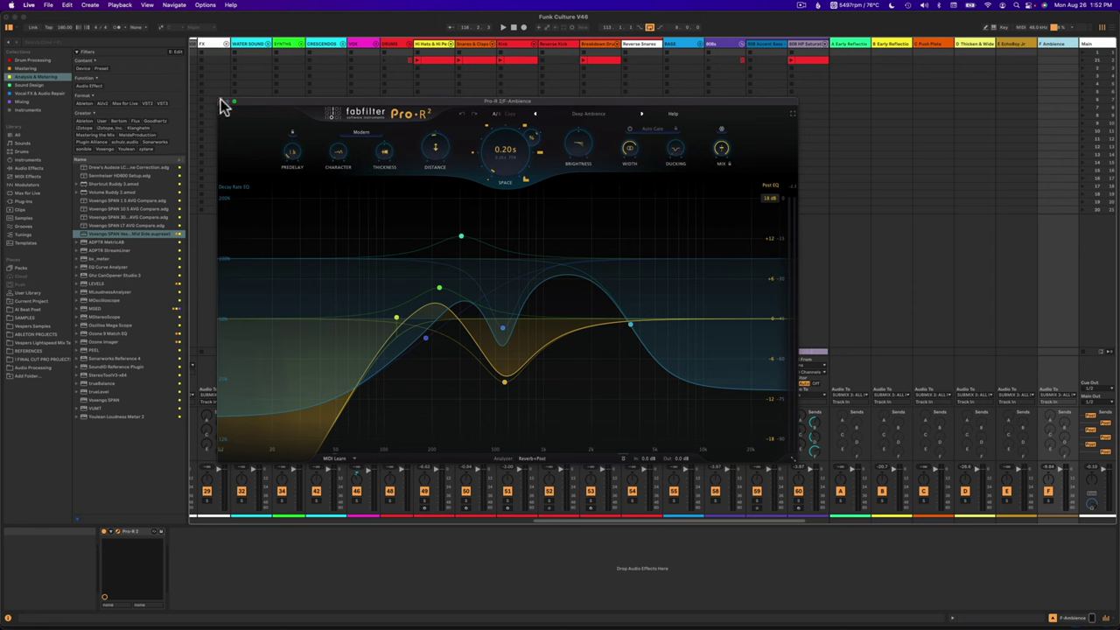
pyautogui.click(221, 102)
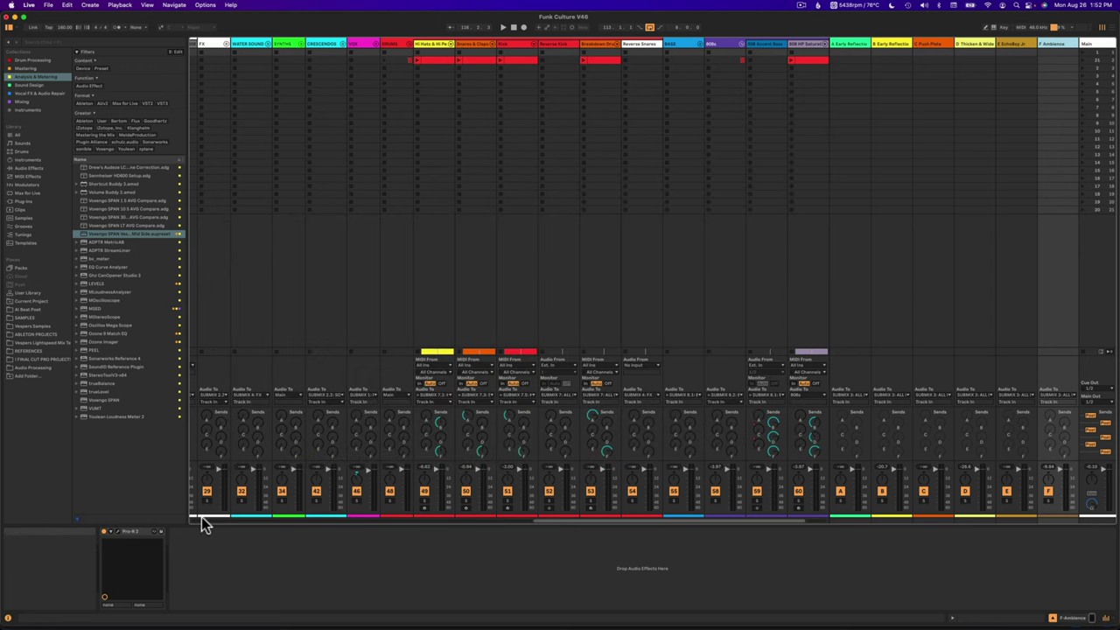
# - Return to Arrangement View and select the 808 Accent Bass track to show its device chain
pyautogui.press('Tab')
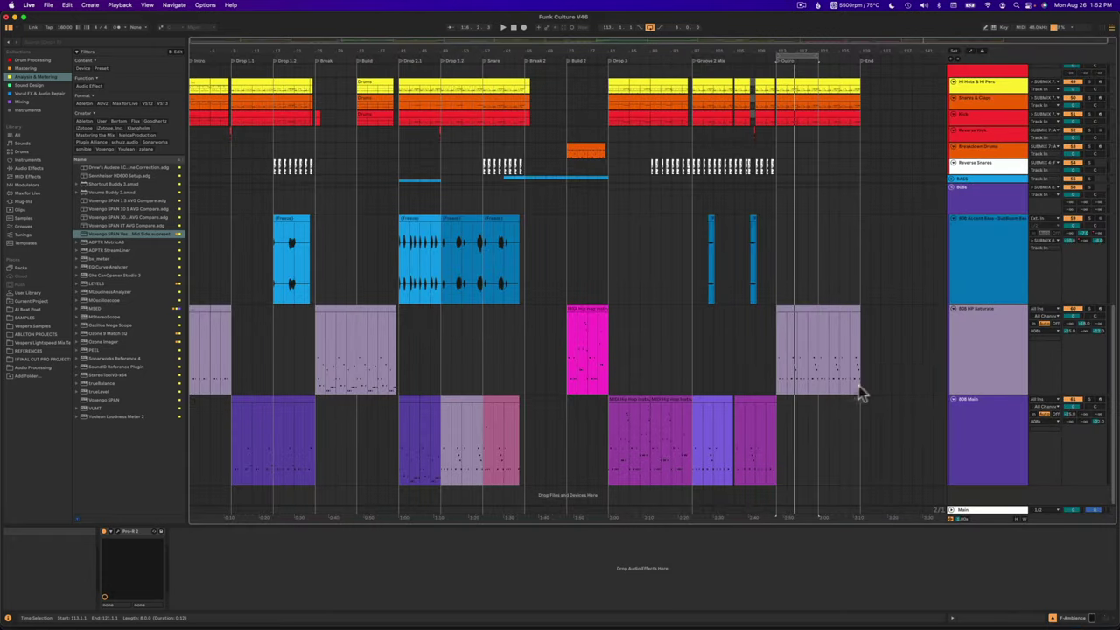
pyautogui.click(988, 253)
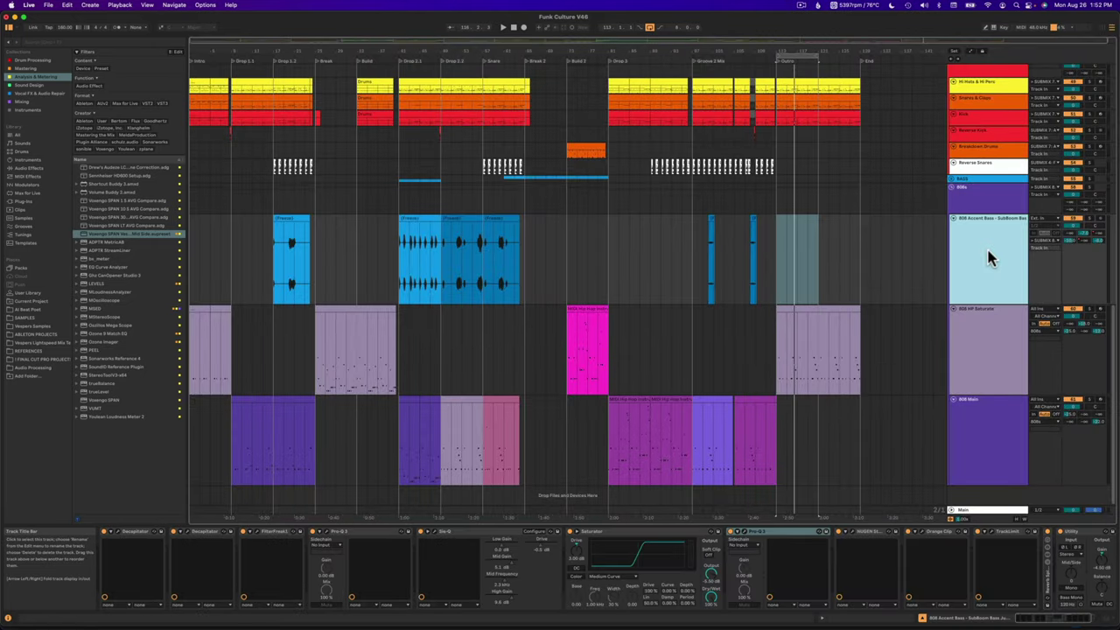
pyautogui.scroll(8, 987, 279)
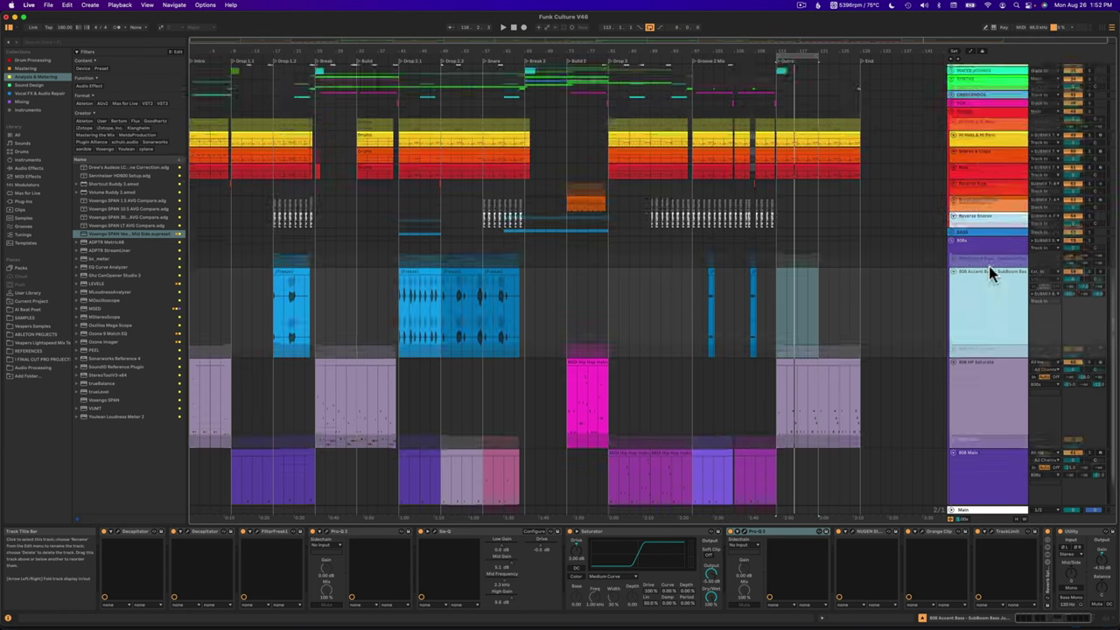
pyautogui.scroll(-8, 987, 278)
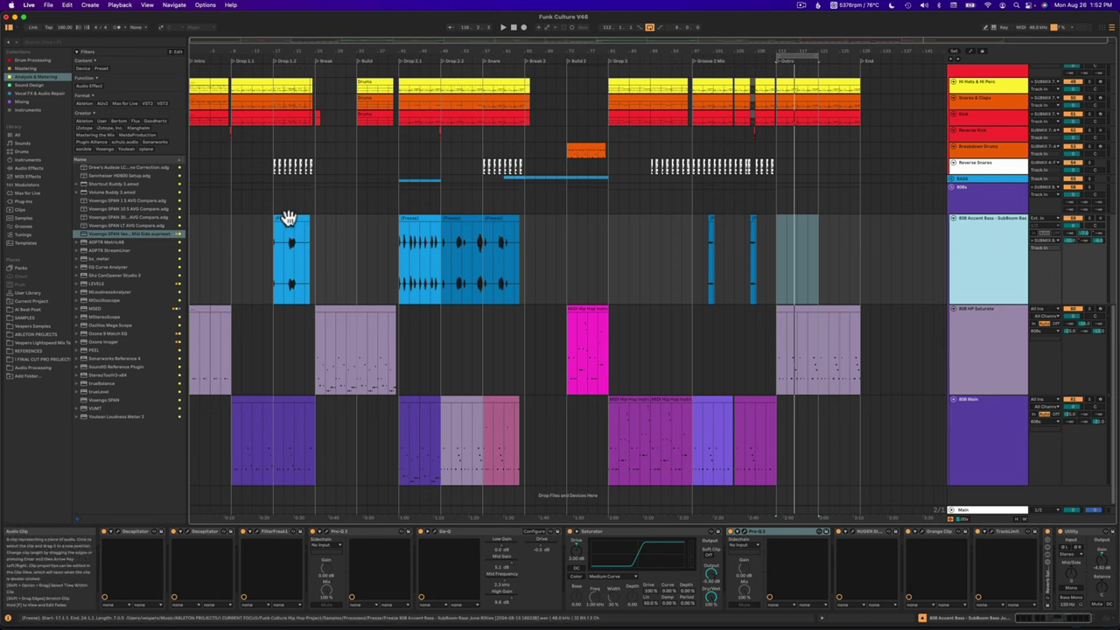
# - Play the 808 Accent Bass clip at Drop 1.2 in solo, together with the 808 Main and Kick tracks
pyautogui.click(289, 219)
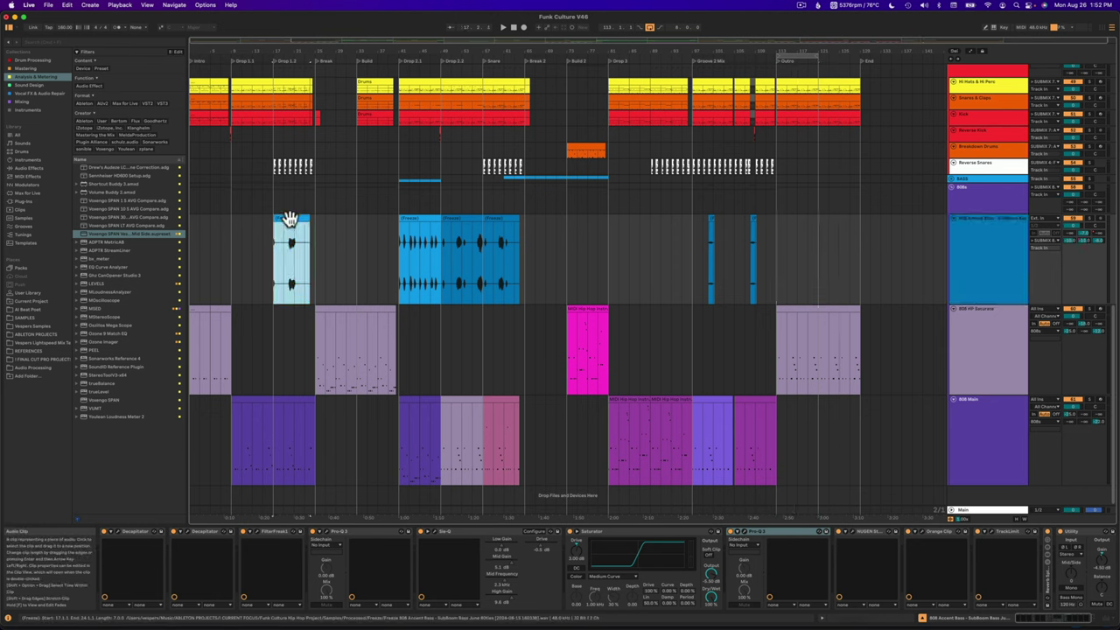
pyautogui.click(1091, 224)
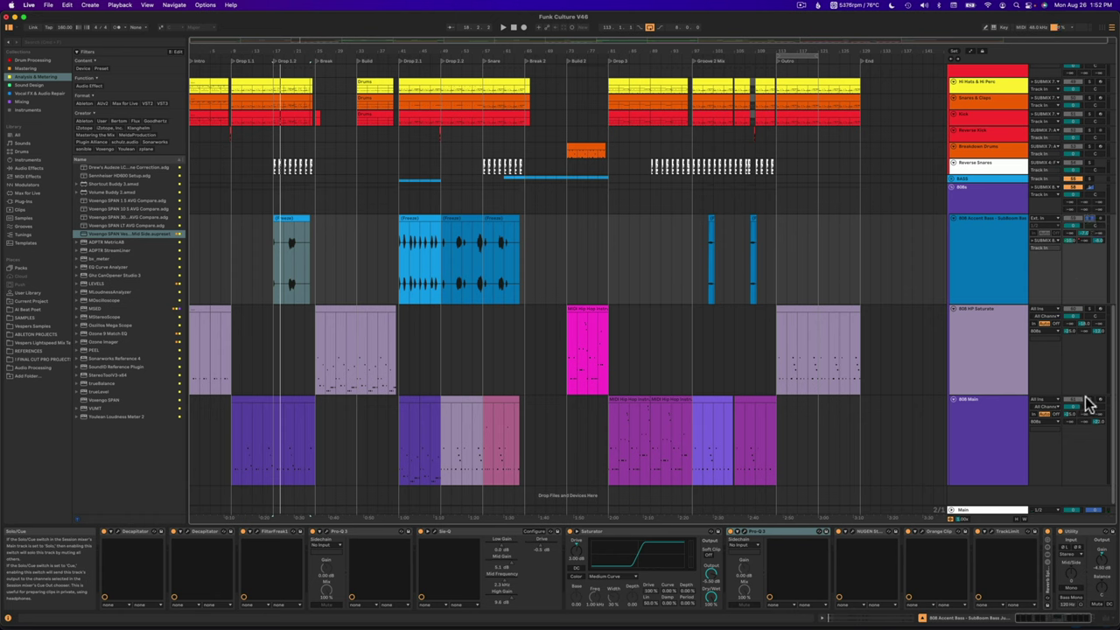
pyautogui.click(1006, 365)
pyautogui.press('space')
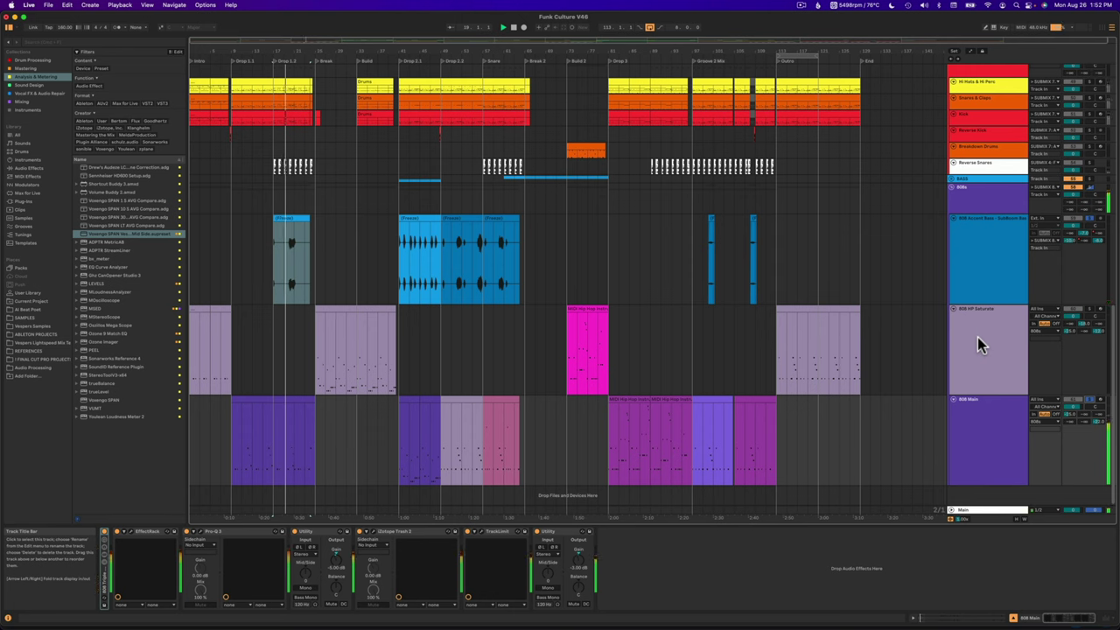
pyautogui.click(1089, 117)
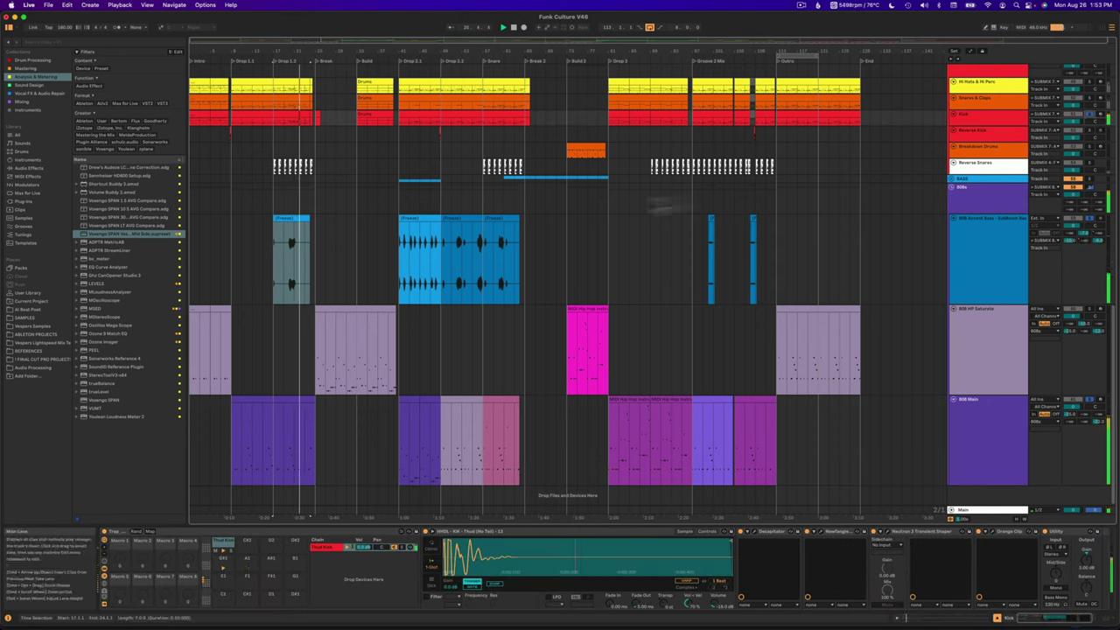
# - Play the 808 Accent Bass from its Drop 2.1 clip, and clear the solos to hear it in the full mix
pyautogui.click(419, 219)
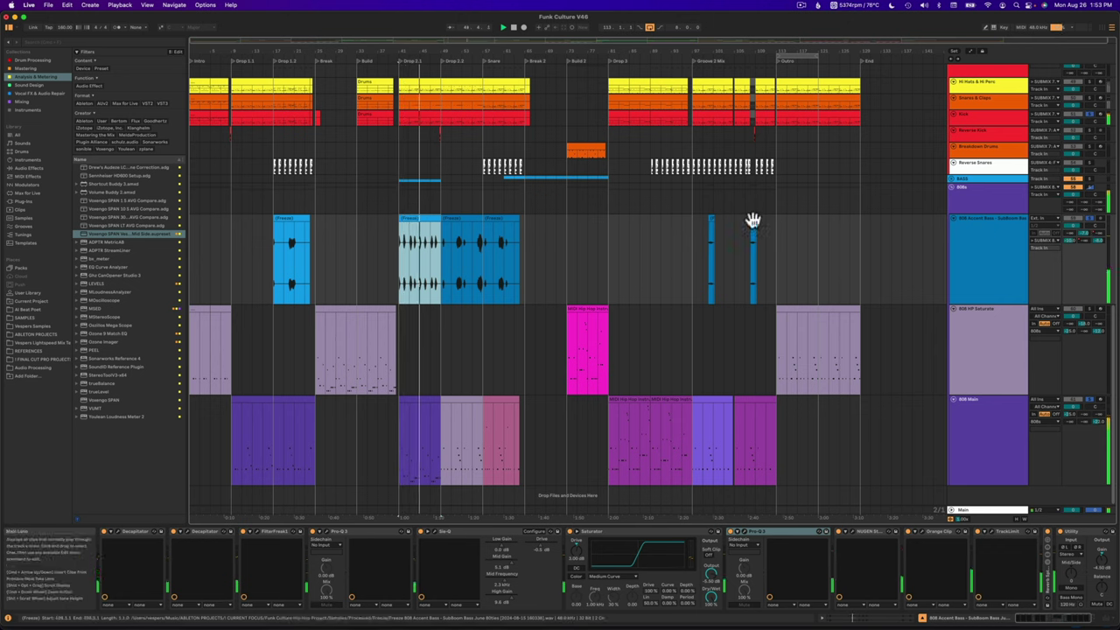
pyautogui.click(1087, 220)
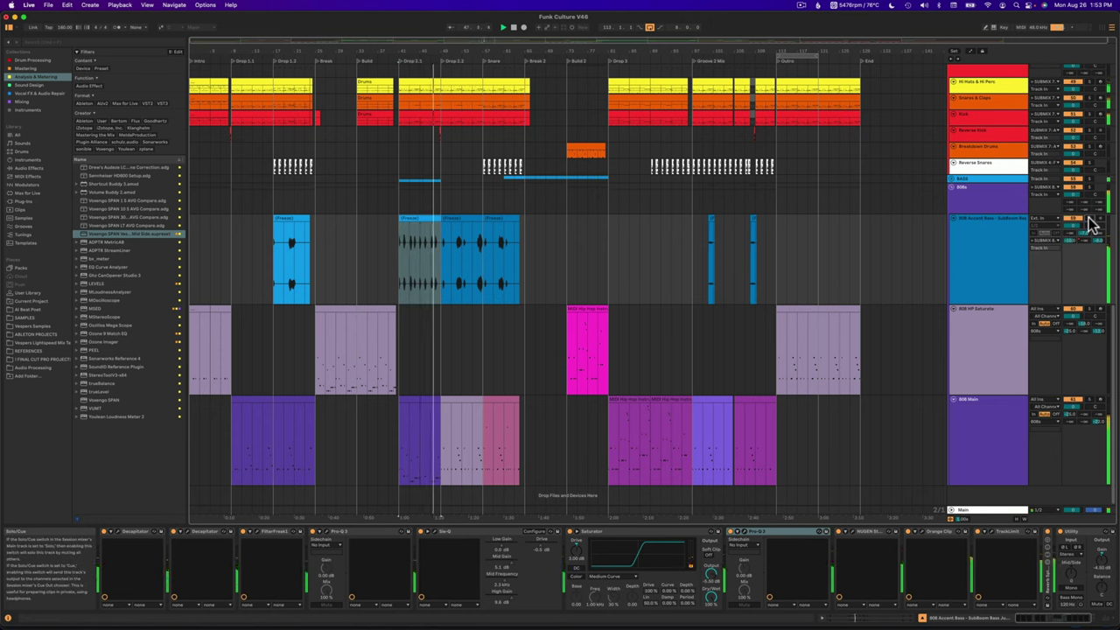
pyautogui.click(493, 107)
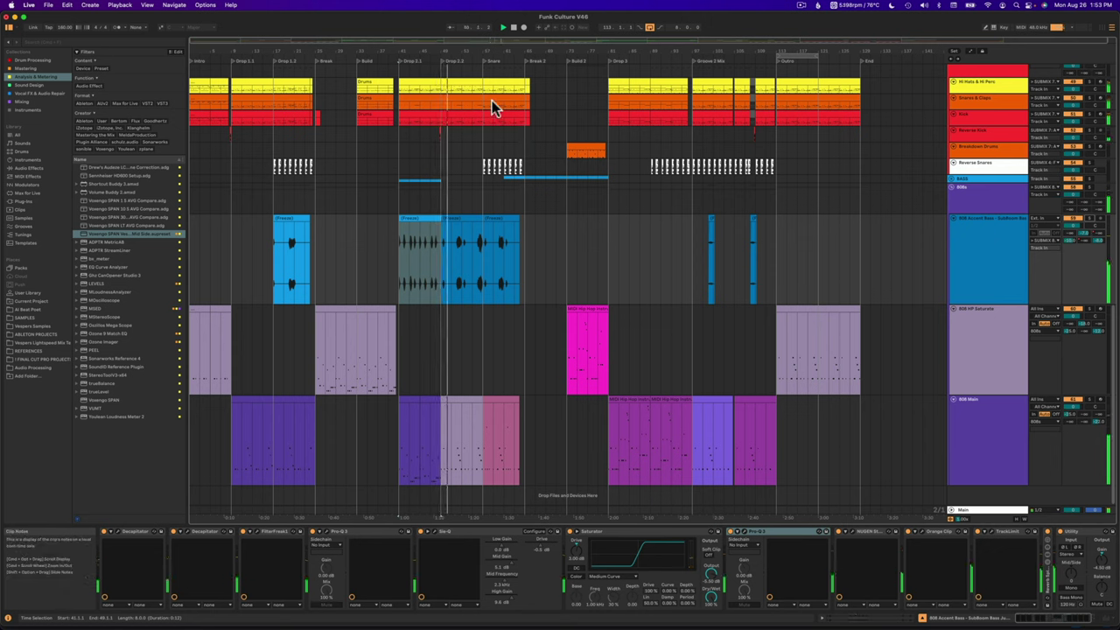
# - Select all devices on the 808 Accent Bass track, from the first Decapitator to the Utility, and deactivate them
pyautogui.click(986, 264)
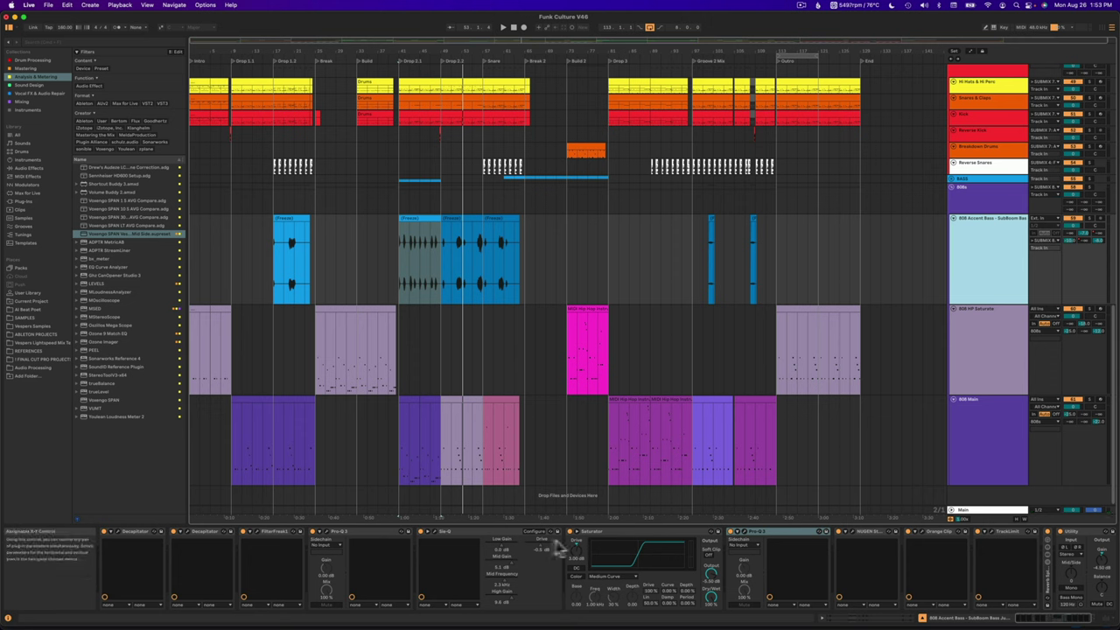
pyautogui.click(1052, 531)
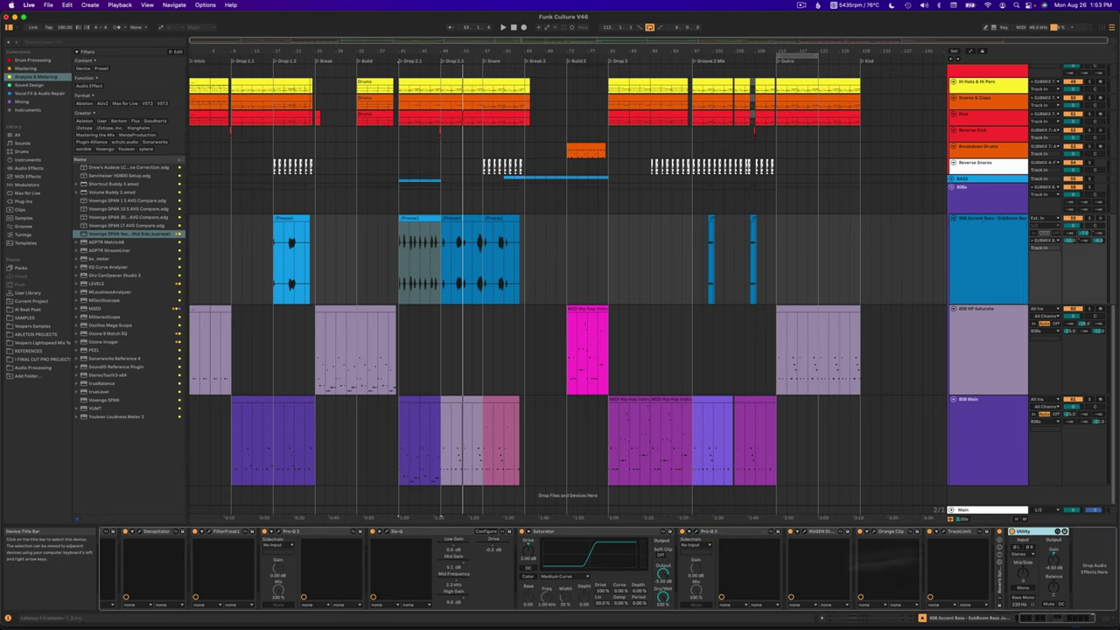
pyautogui.hscroll(-2, 612, 560)
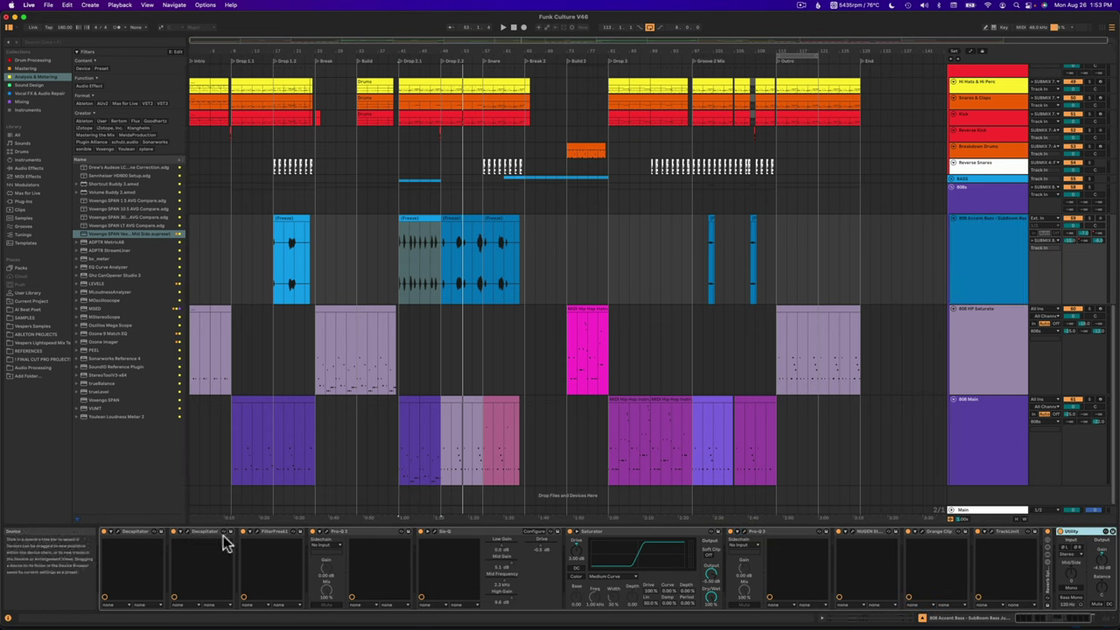
pyautogui.keyDown('shift'); pyautogui.click(136, 534); pyautogui.keyUp('shift')
pyautogui.press('0')
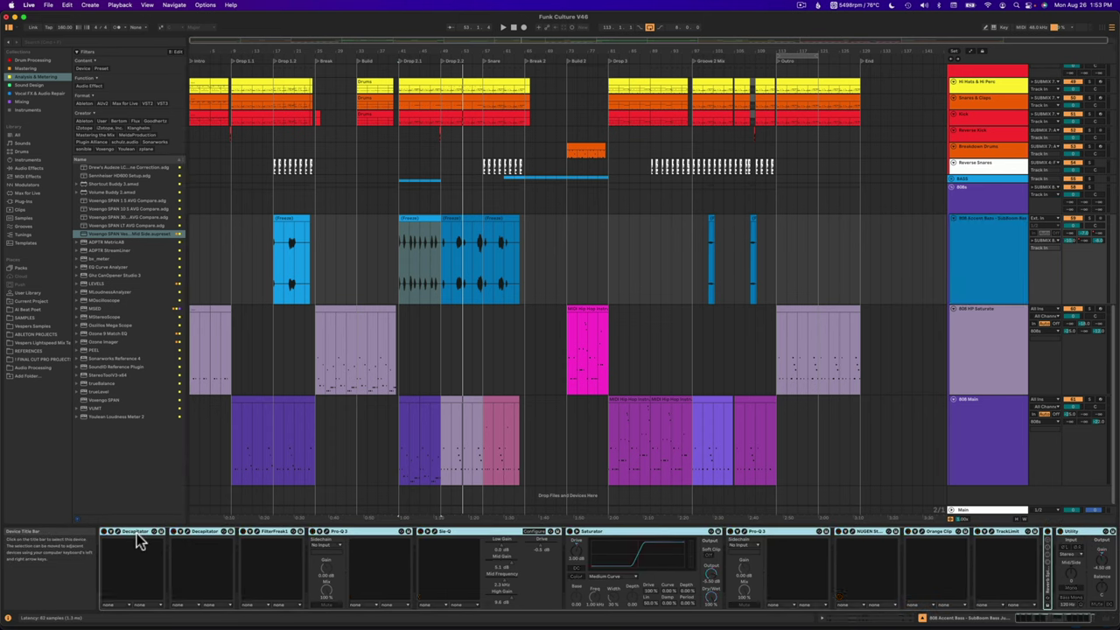
# - Activate the first Decapitator on the 808 Accent Bass and compare it bypassed and active during playback, ending with bypass off
pyautogui.click(134, 536)
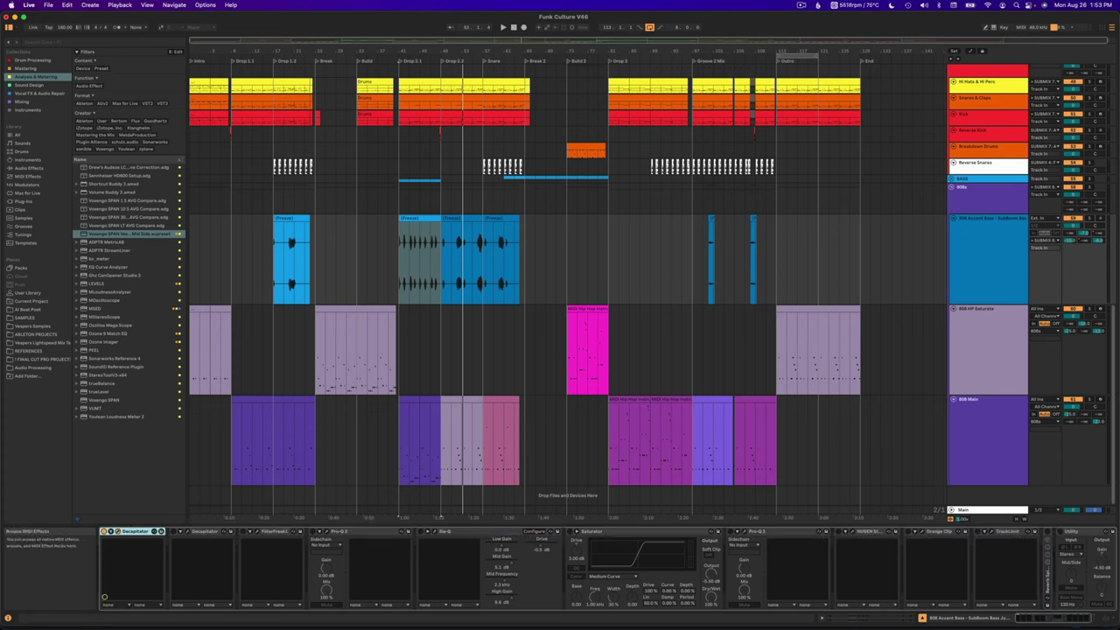
pyautogui.press('super+alt+p')
pyautogui.moveTo(574, 169); pyautogui.dragTo(576, 182)
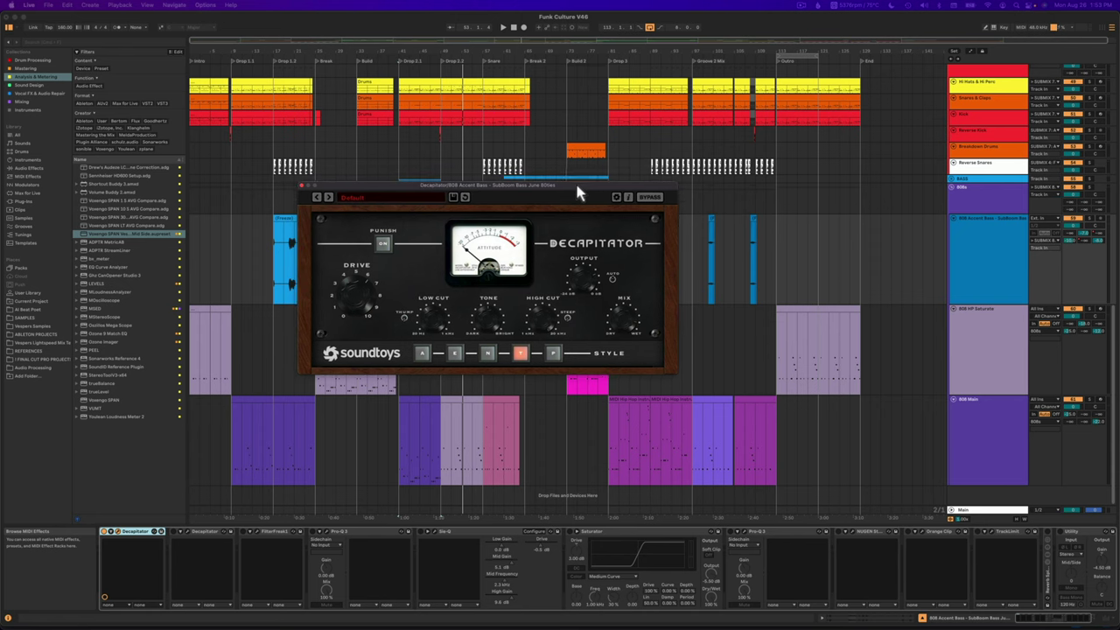
pyautogui.click(649, 198)
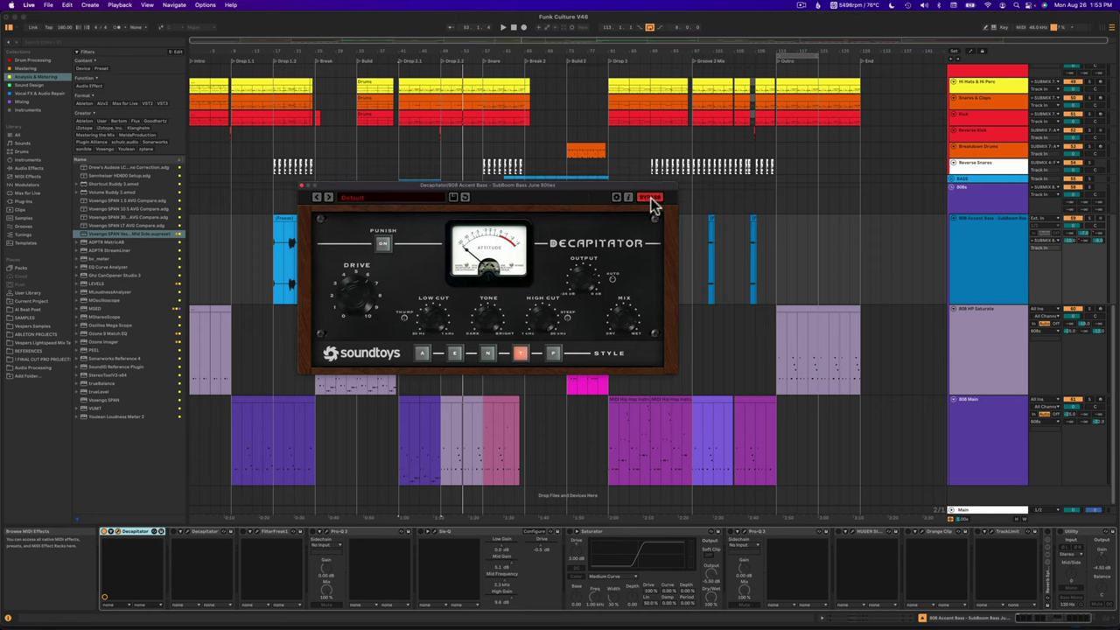
pyautogui.press('space')
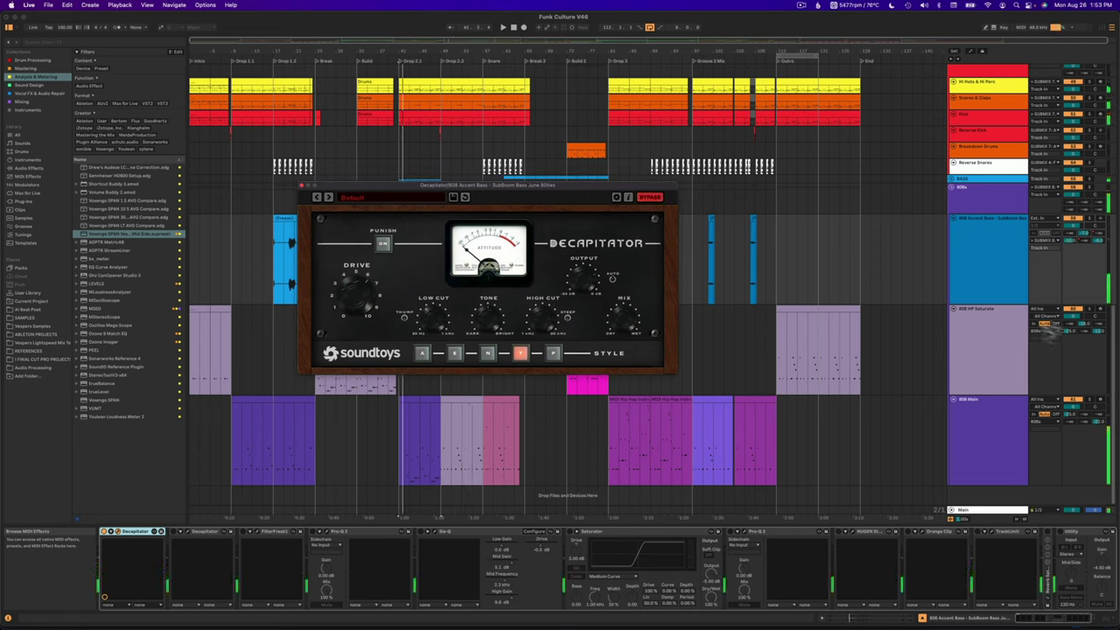
pyautogui.moveTo(537, 188); pyautogui.dragTo(677, 356)
pyautogui.click(413, 218)
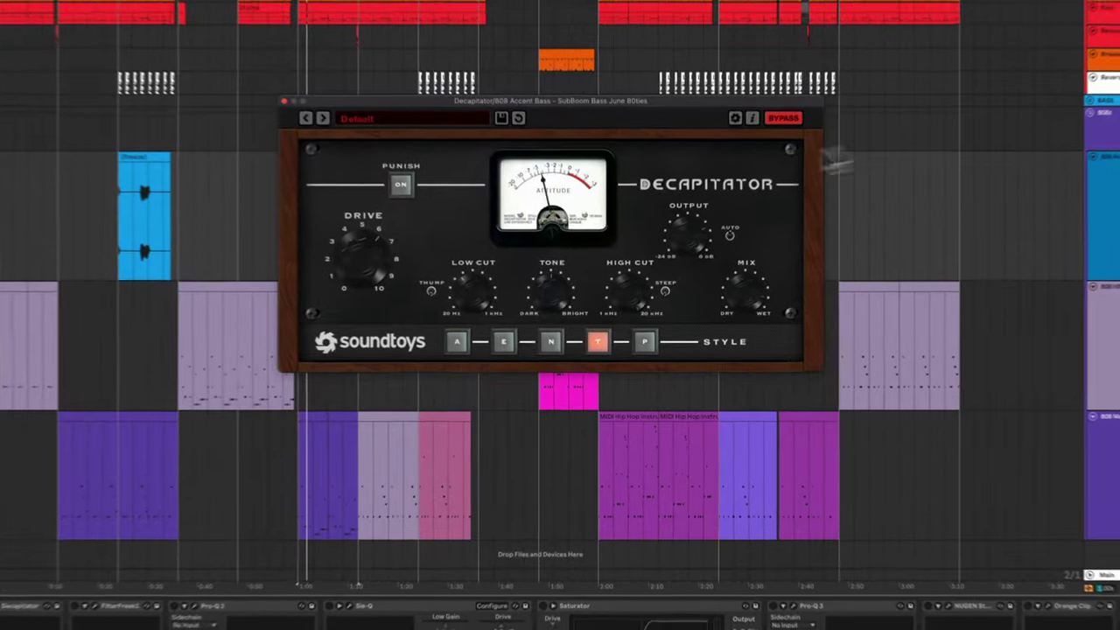
pyautogui.click(778, 116)
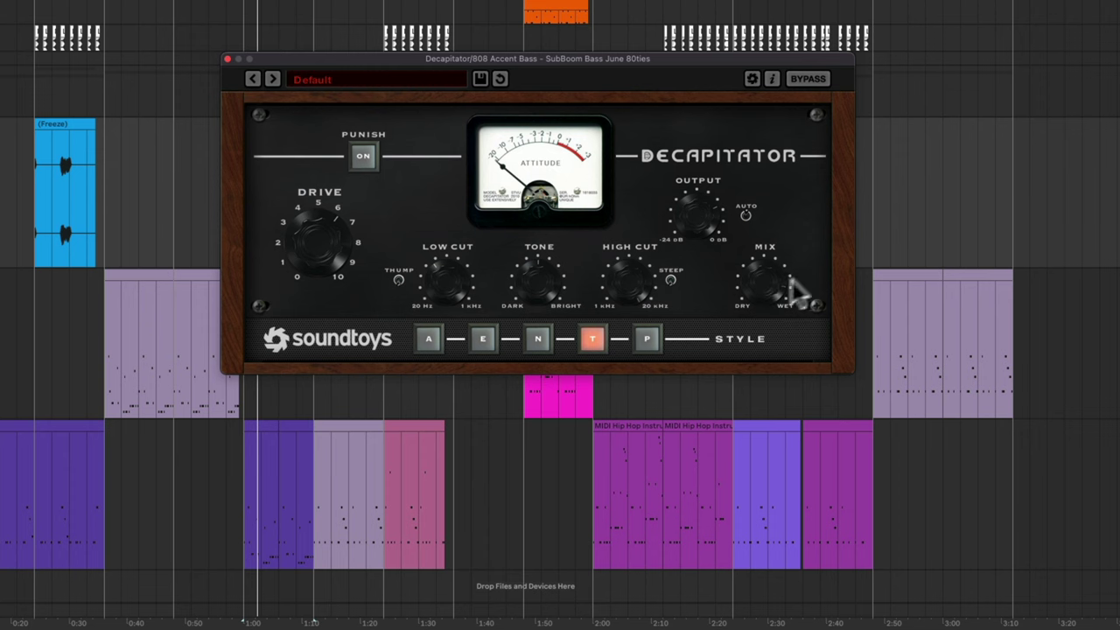
pyautogui.click(228, 57)
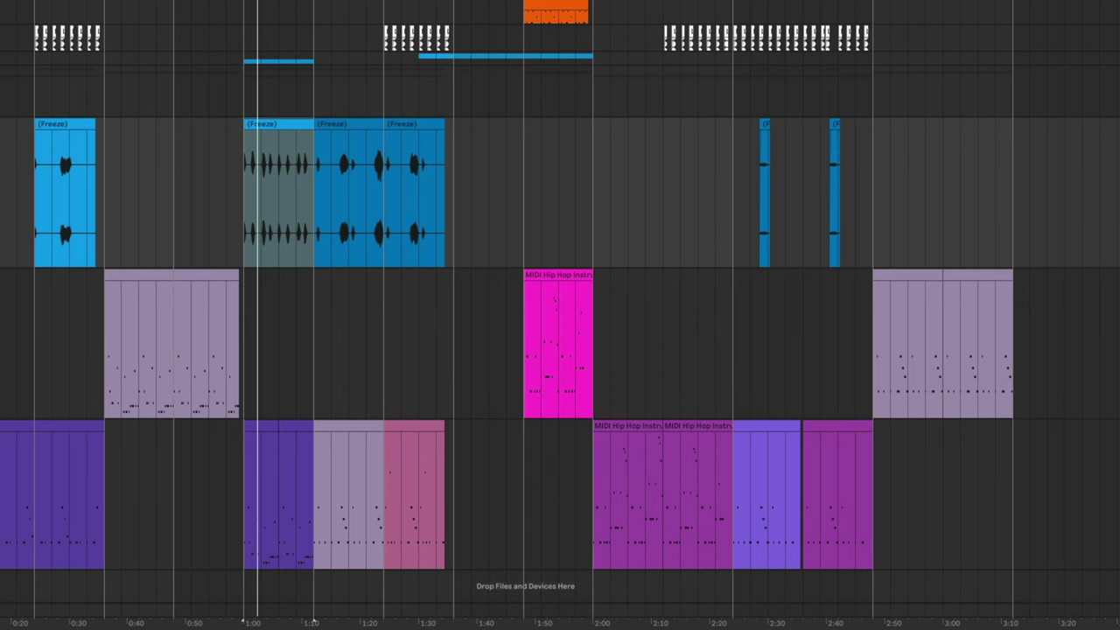
# - Reopen the Decapitator window over the arrangement to examine its Punish setting, and close it
pyautogui.press('super+alt+p')
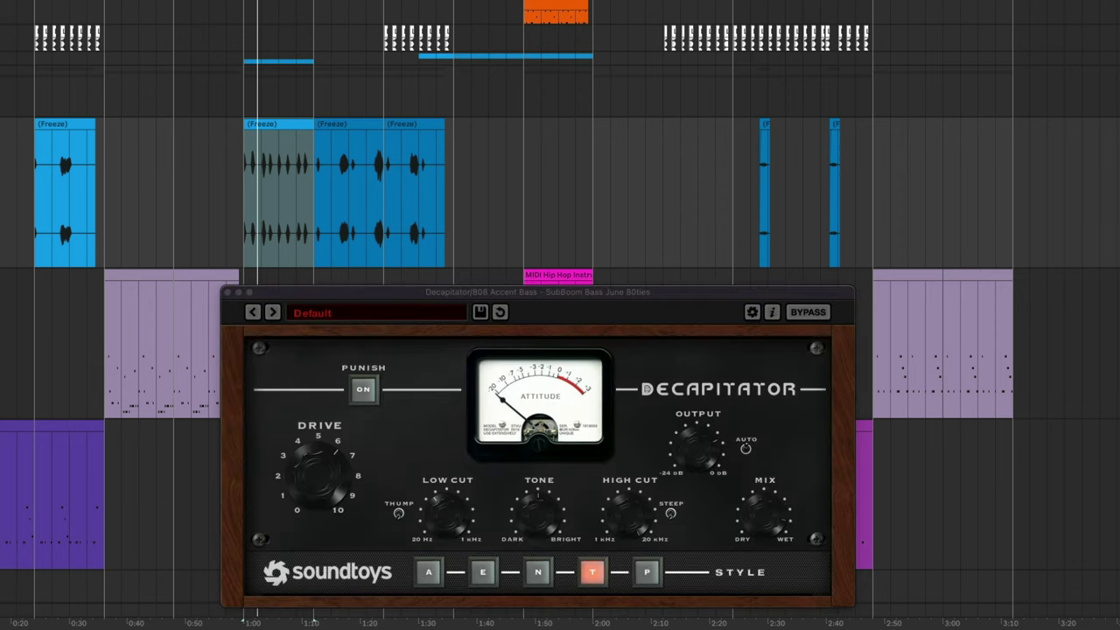
pyautogui.moveTo(466, 289); pyautogui.dragTo(441, 120)
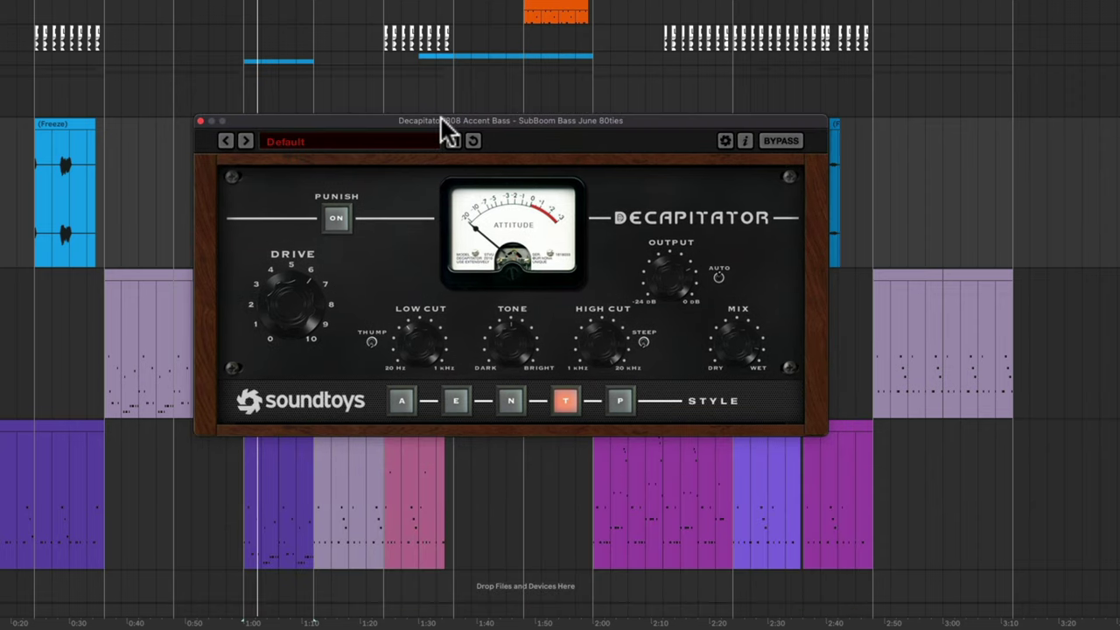
pyautogui.click(337, 213)
pyautogui.click(337, 217)
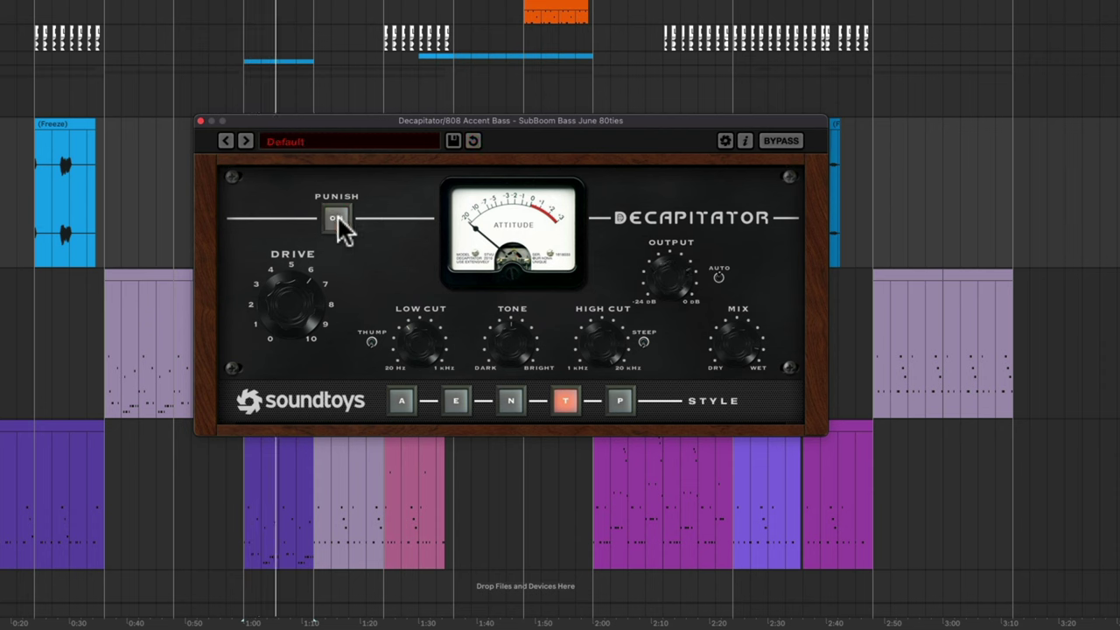
pyautogui.click(336, 221)
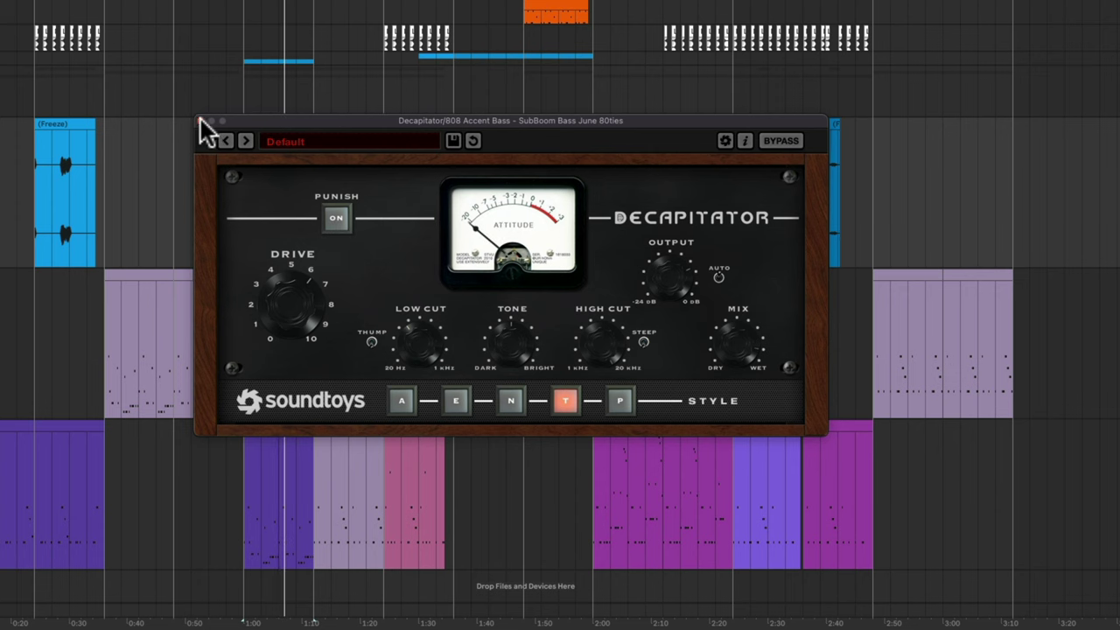
pyautogui.click(201, 120)
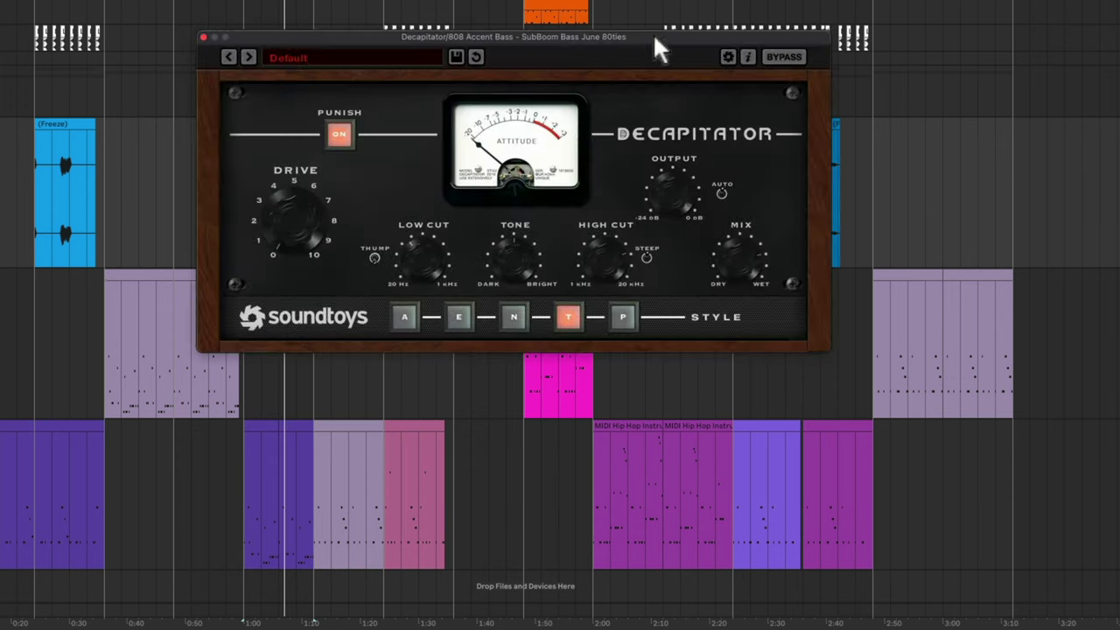
# - Compare the second Decapitator, with Punish on, bypassed and active on the 808 Accent Bass, and close its window
pyautogui.moveTo(653, 33); pyautogui.dragTo(607, 36)
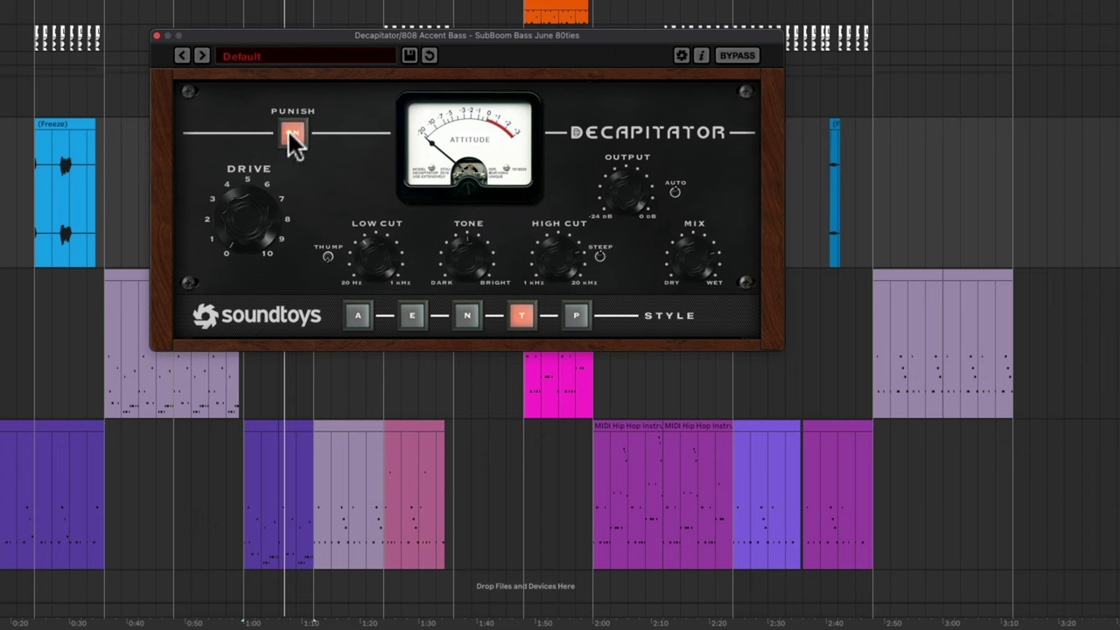
pyautogui.click(736, 56)
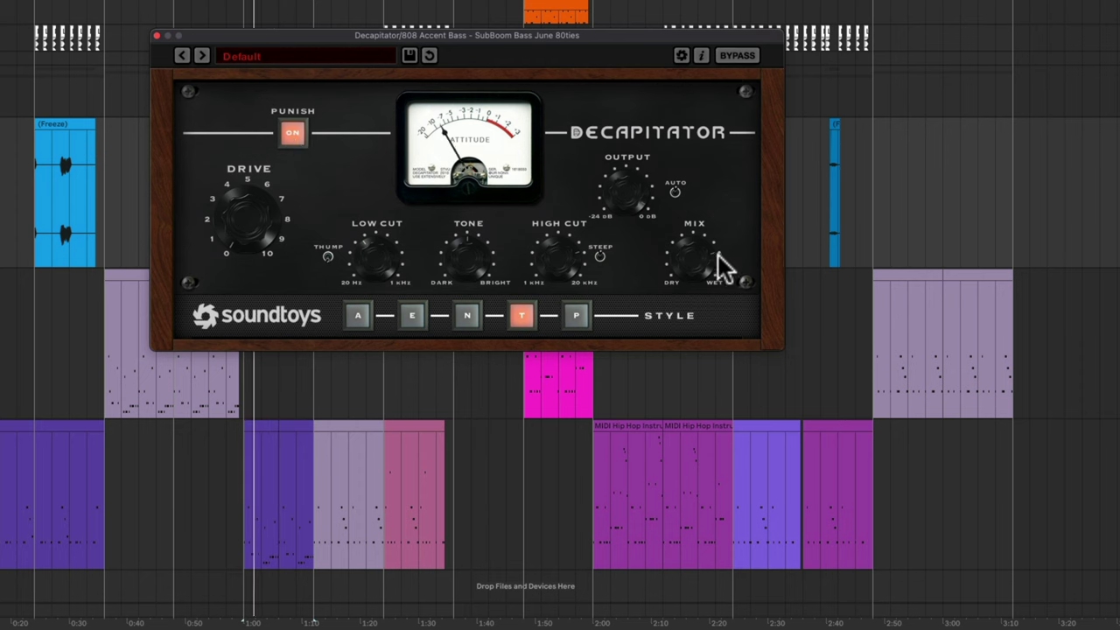
pyautogui.click(156, 36)
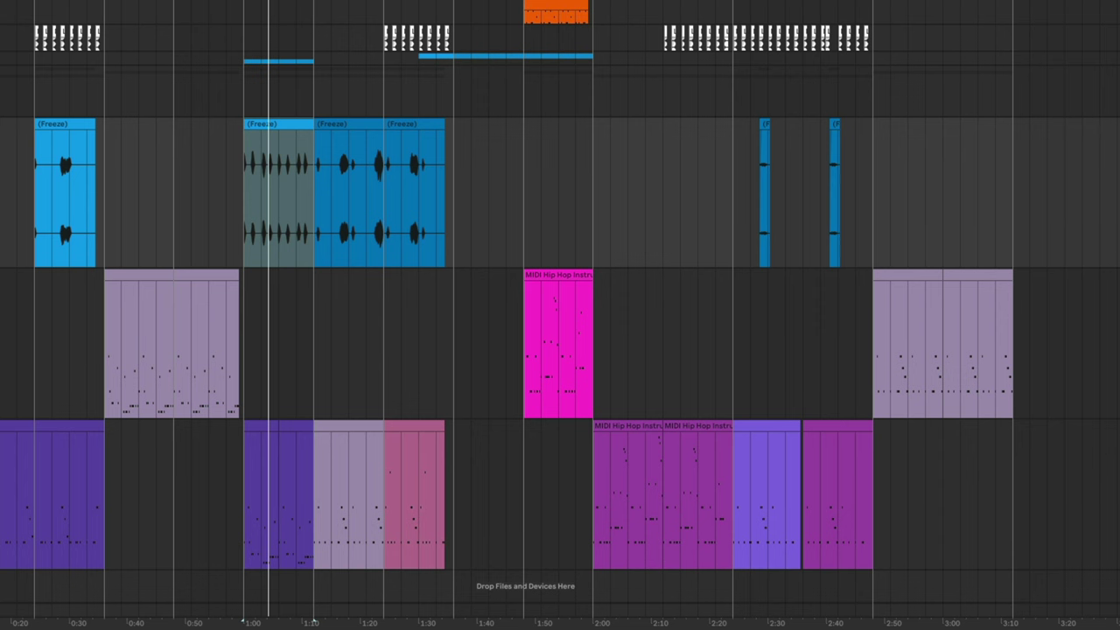
# - Compare FilterFreak1 bypassed and active on the 808 Accent Bass, and close its window
pyautogui.moveTo(306, 2); pyautogui.dragTo(491, 109)
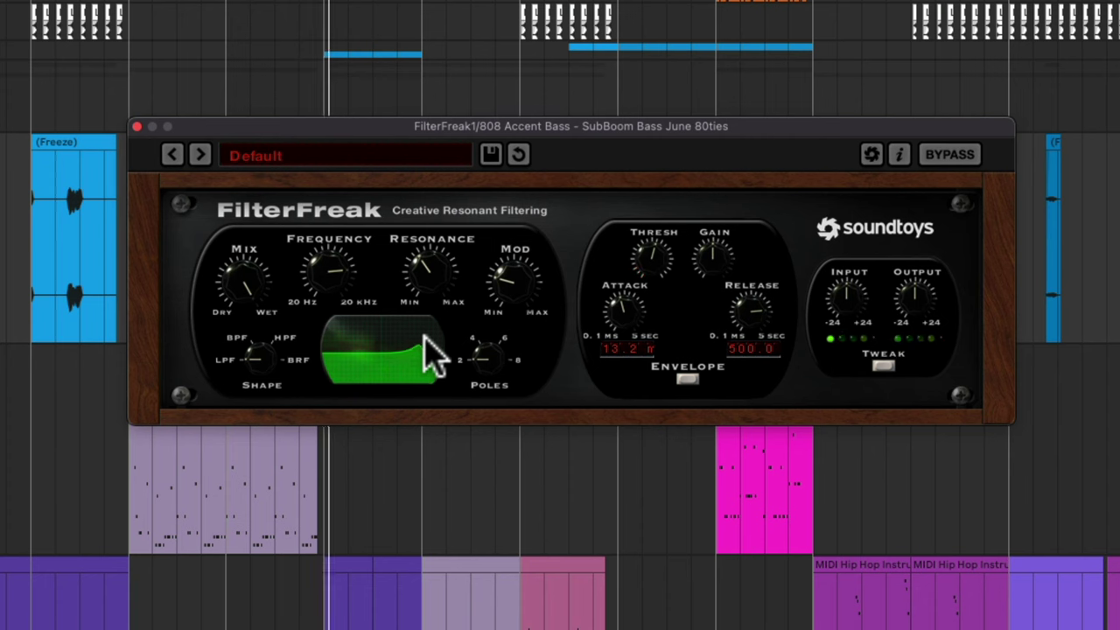
pyautogui.click(949, 158)
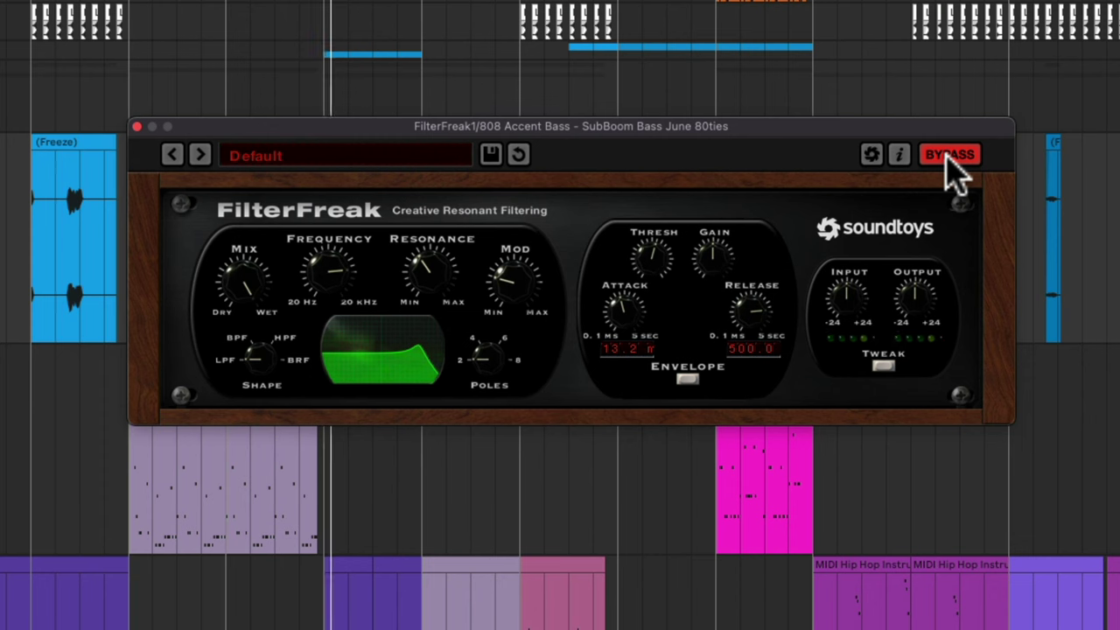
pyautogui.click(949, 158)
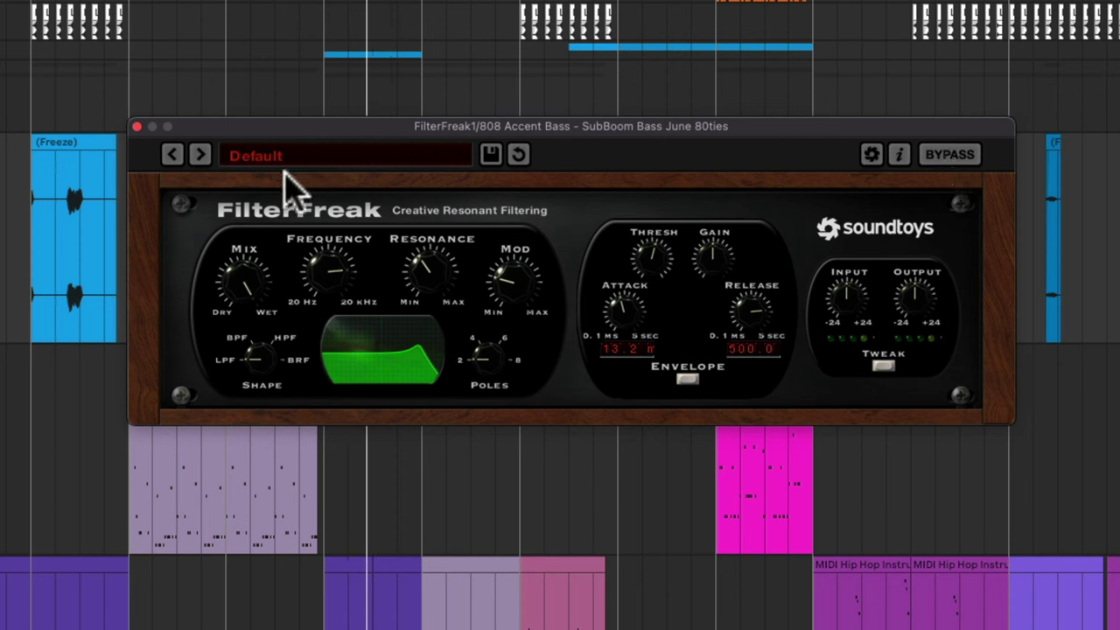
pyautogui.click(138, 127)
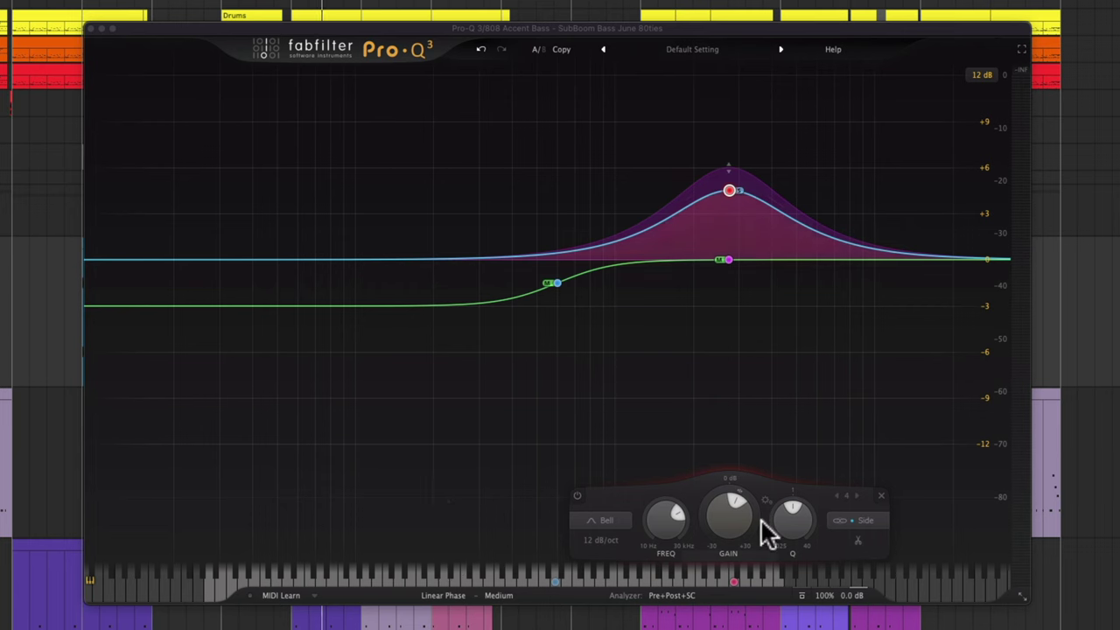
# - Play the 808 Accent Bass through the first Pro-Q 3, comparing the EQ bypassed and active, and stop playback
pyautogui.press('space')
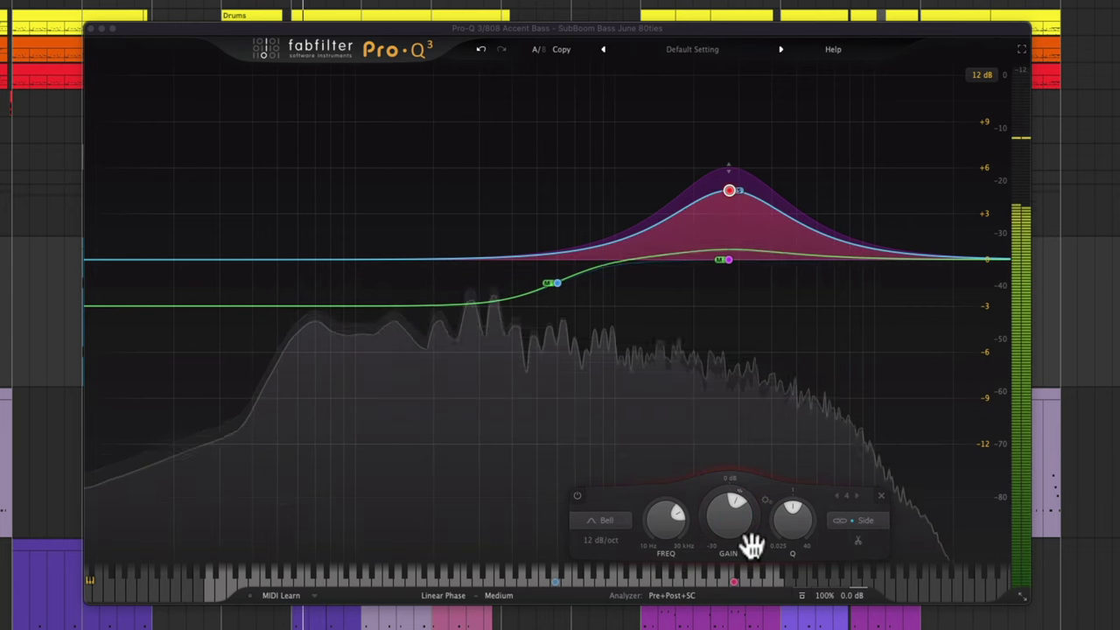
pyautogui.click(800, 594)
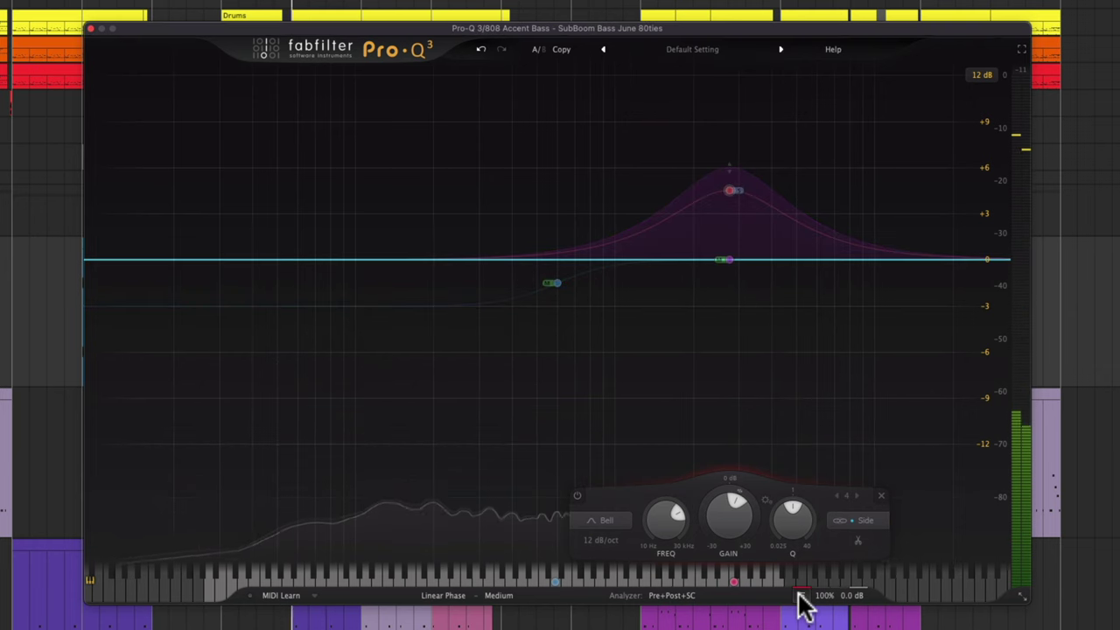
pyautogui.press('space')
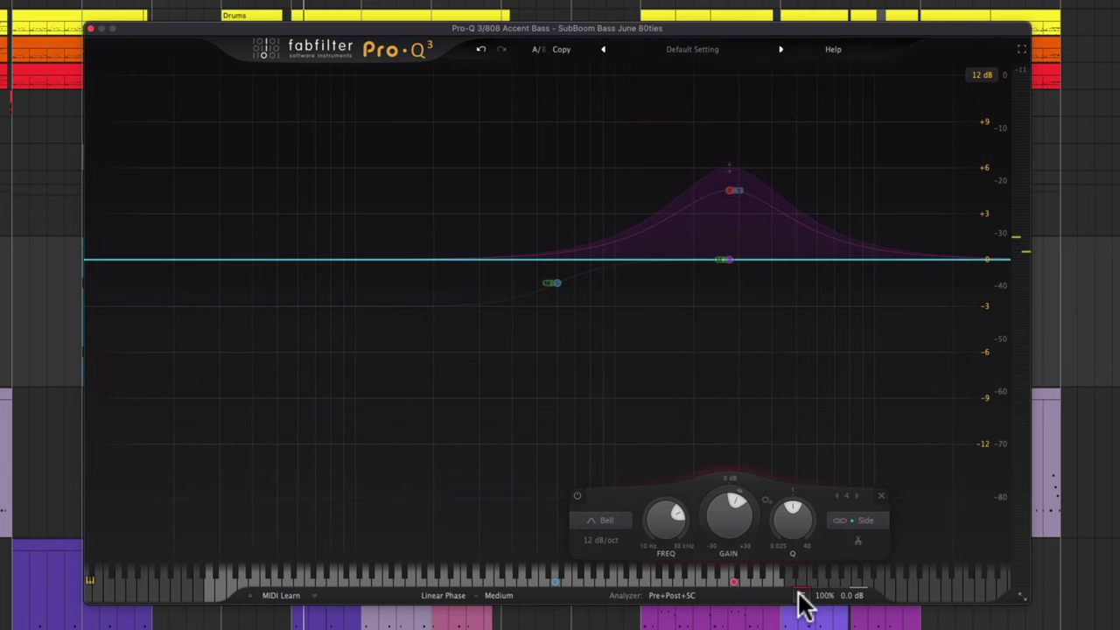
pyautogui.click(799, 595)
pyautogui.press('space')
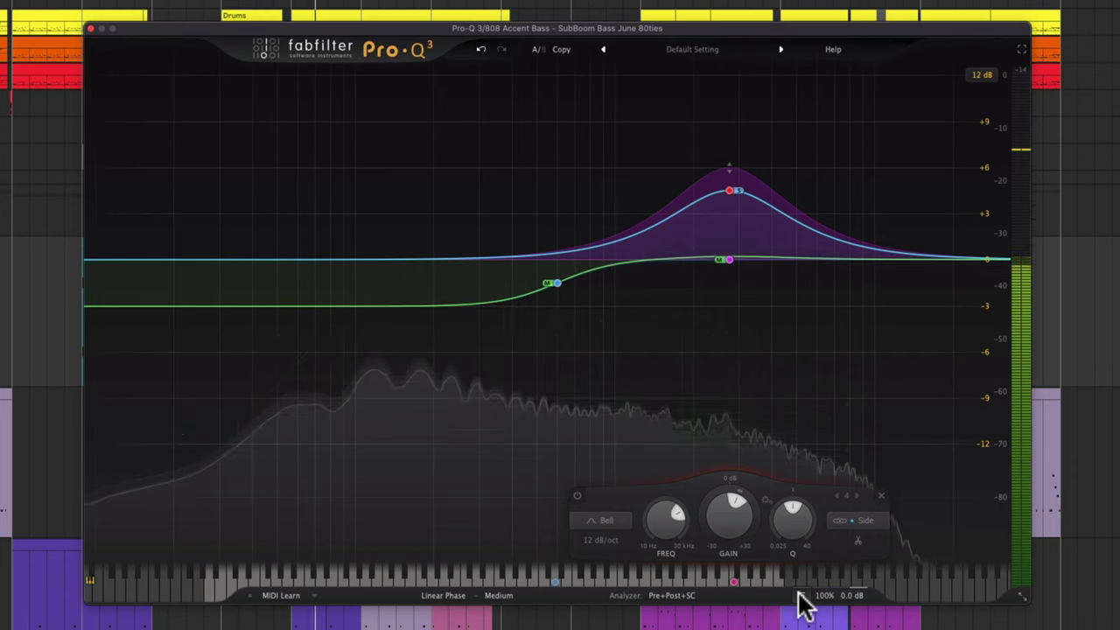
pyautogui.press('space')
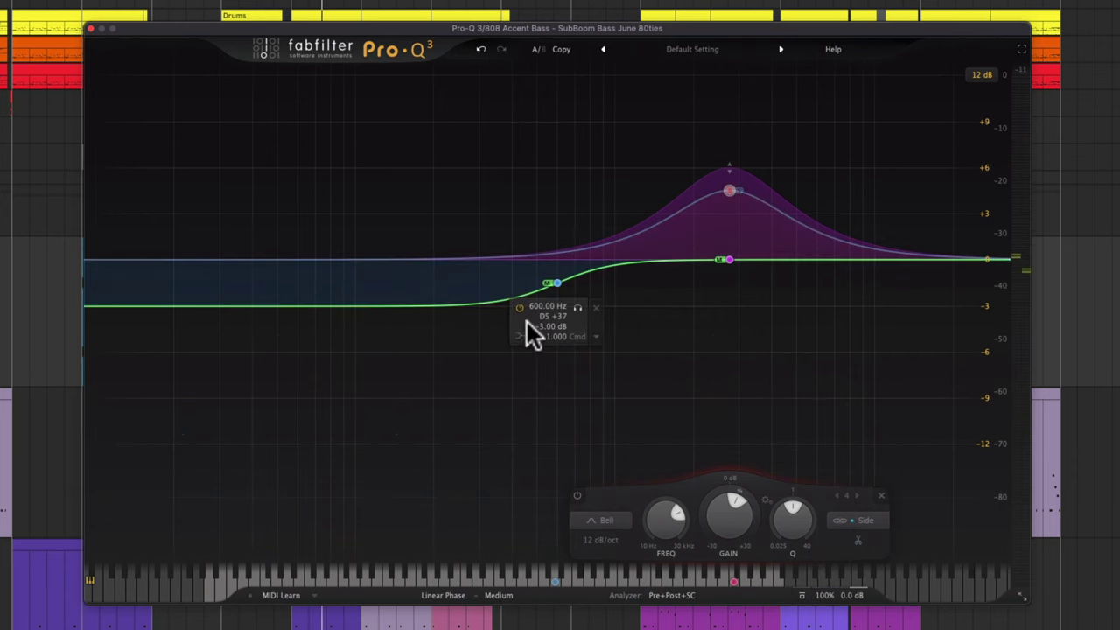
# - Examine the first Pro-Q 3's mid-channel low shelf band at 600 Hz, and close the EQ window
pyautogui.click(556, 283)
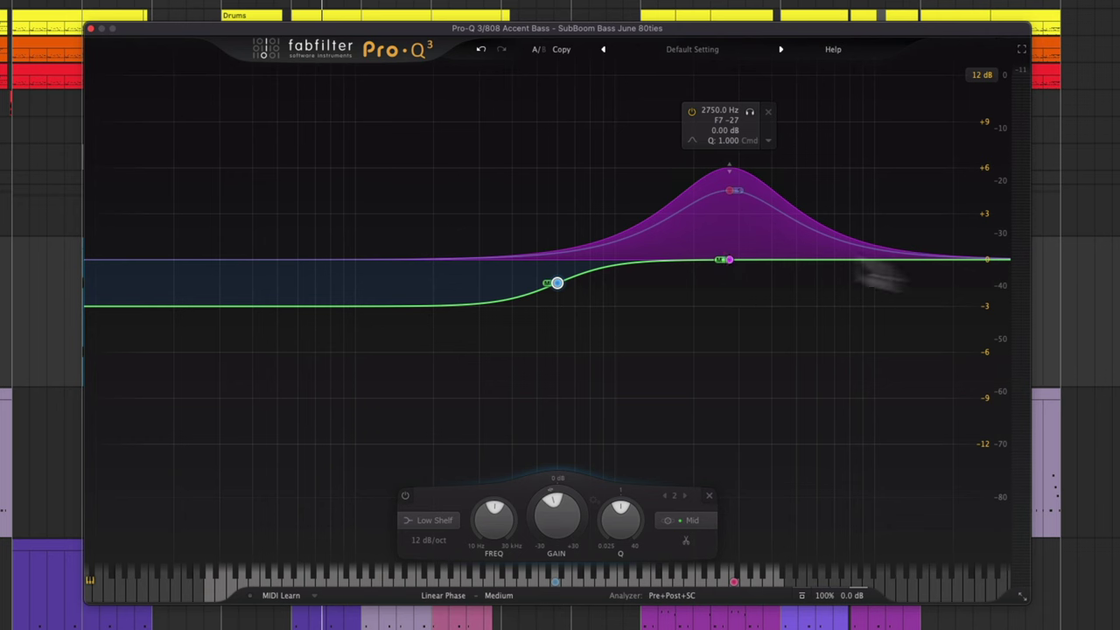
pyautogui.press('super+alt+p')
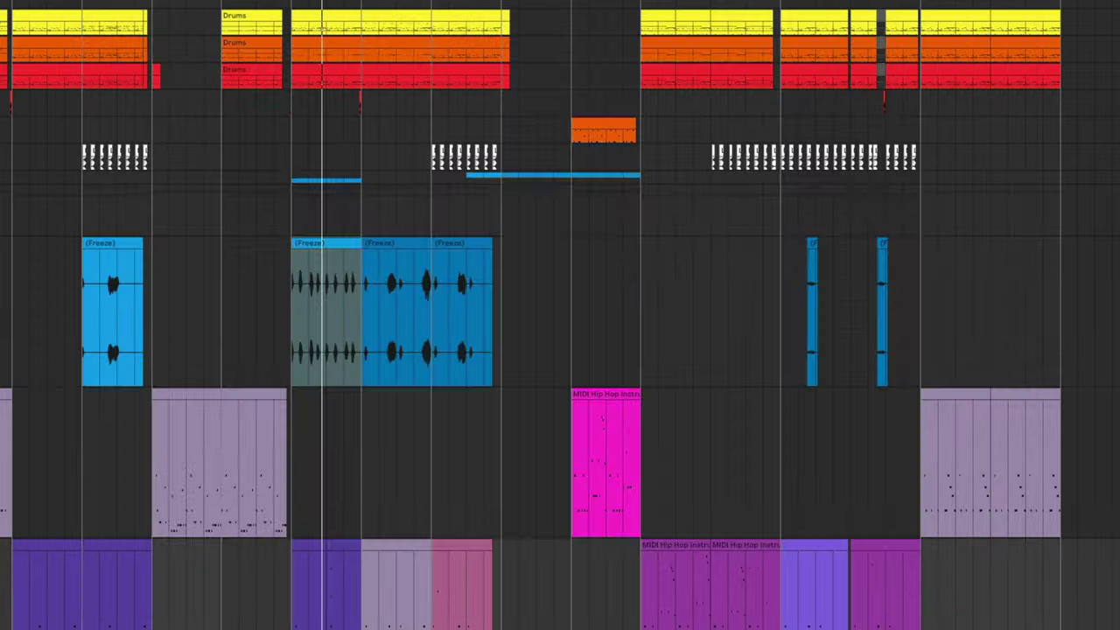
pyautogui.press('super+alt+p')
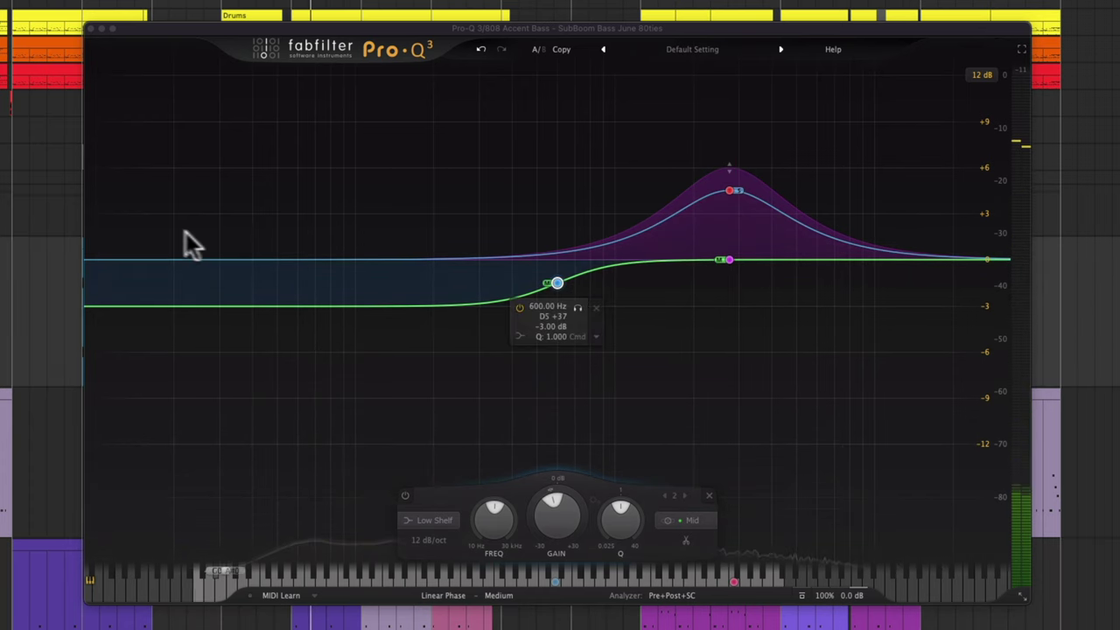
pyautogui.click(92, 30)
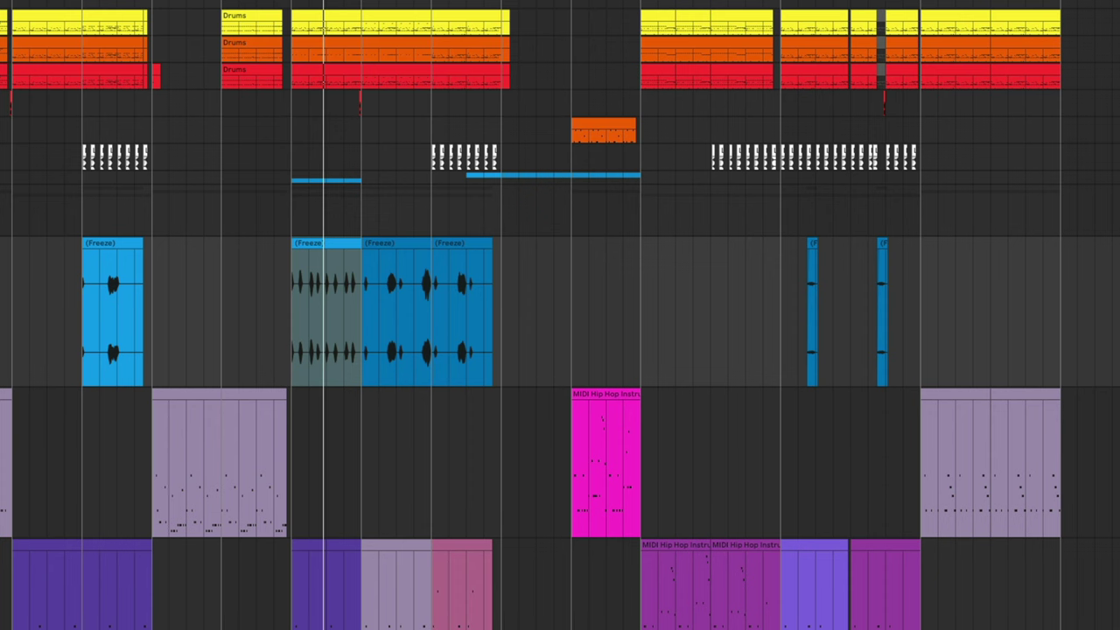
# - Play the 808 Accent Bass through Sie-Q, comparing it bypassed and active, and close its window
pyautogui.moveTo(549, 201); pyautogui.dragTo(518, 226)
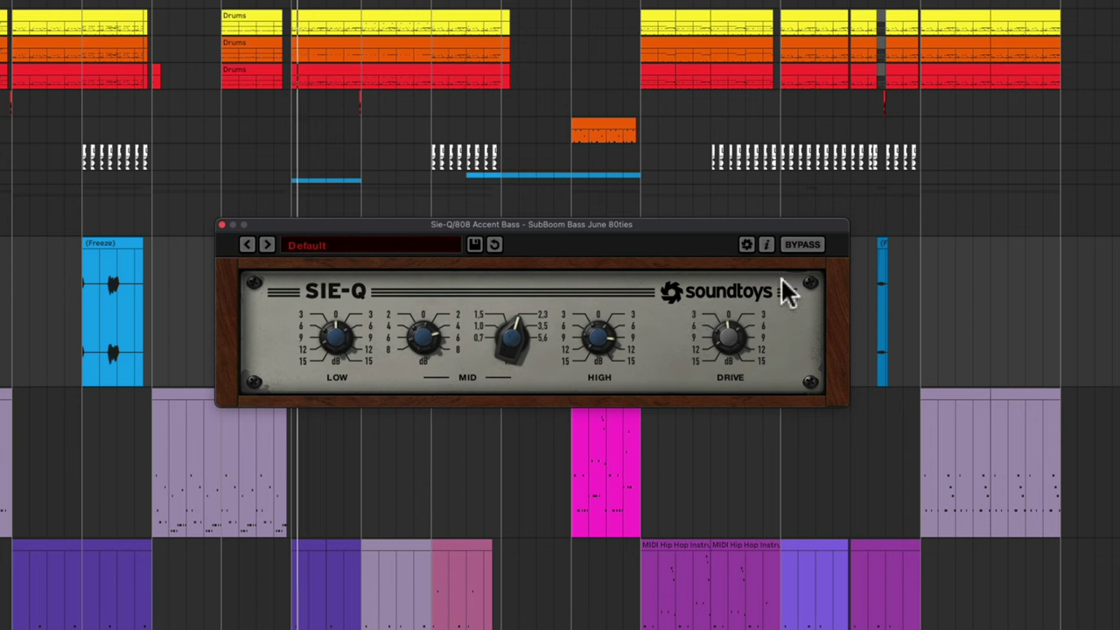
pyautogui.click(713, 427)
pyautogui.press('space')
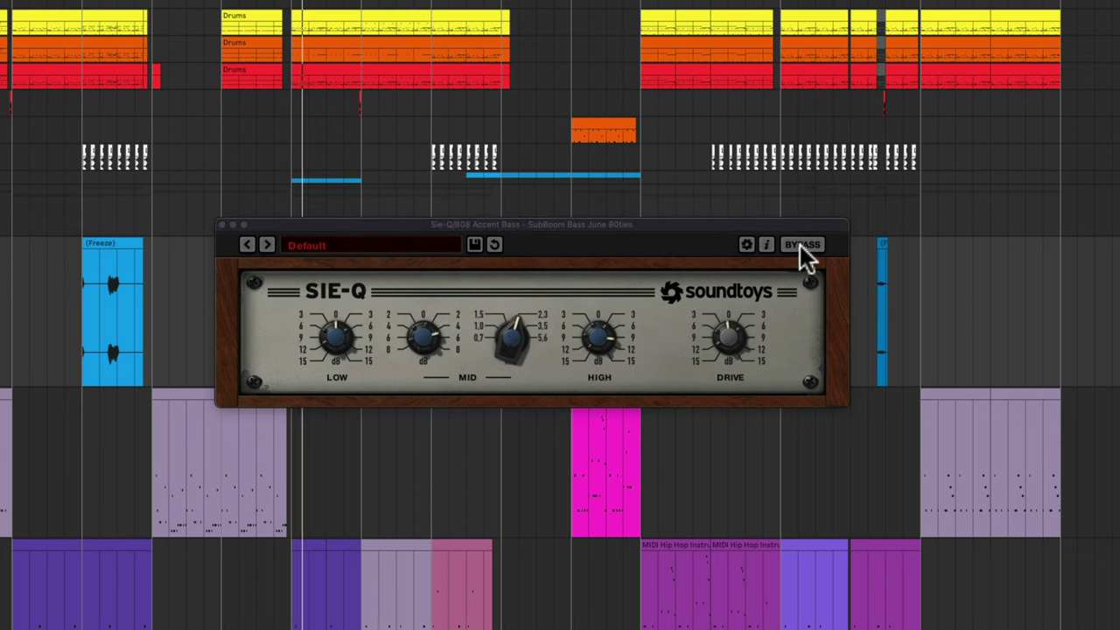
pyautogui.click(801, 246)
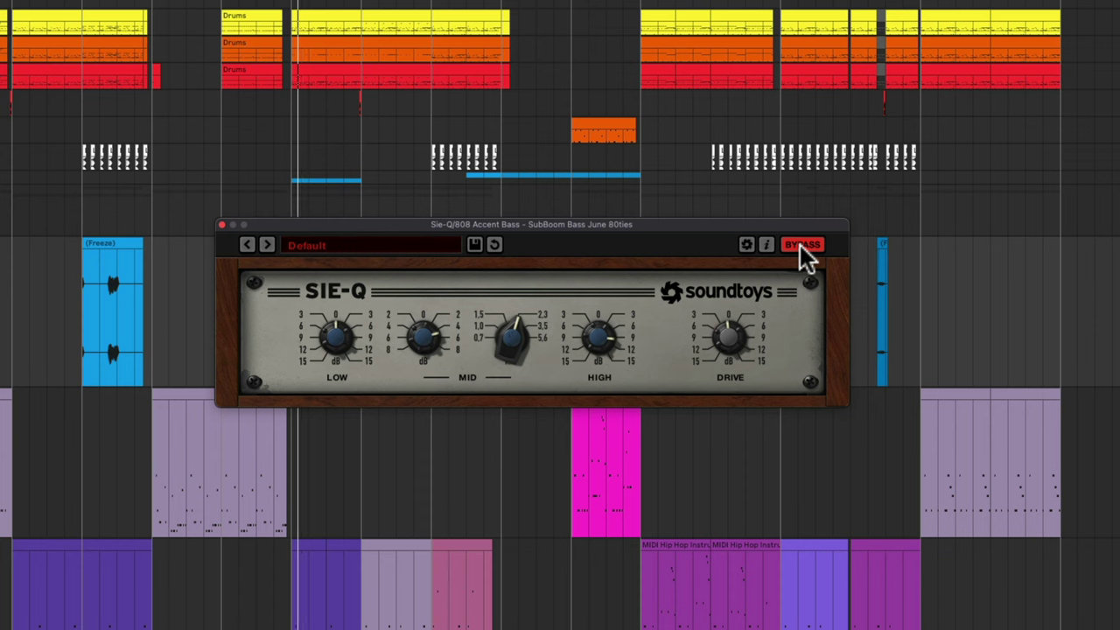
pyautogui.click(801, 246)
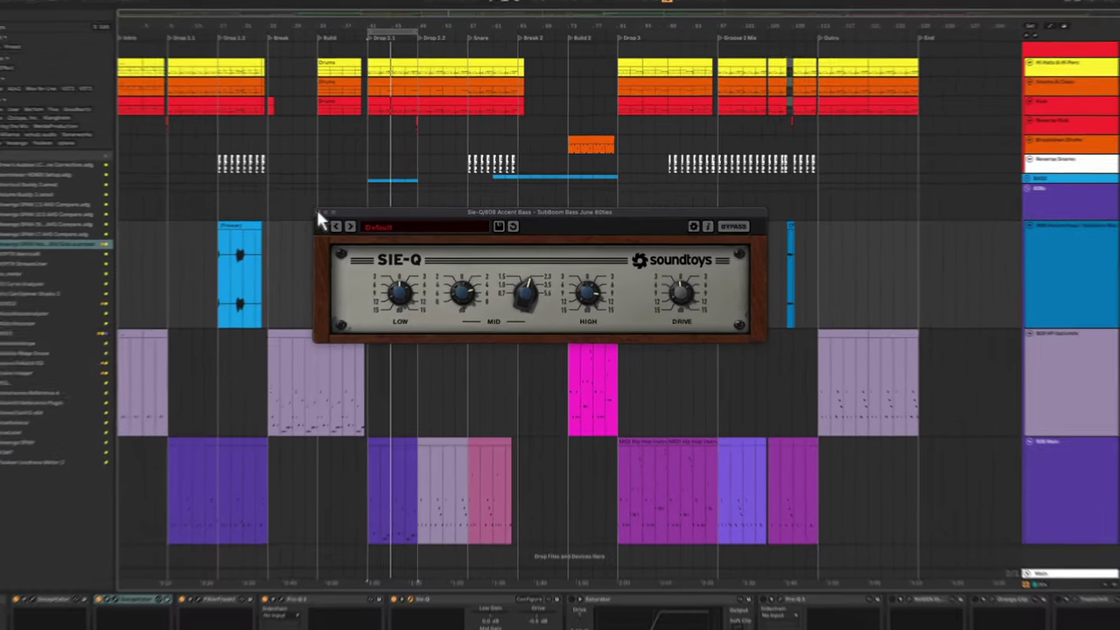
pyautogui.click(273, 219)
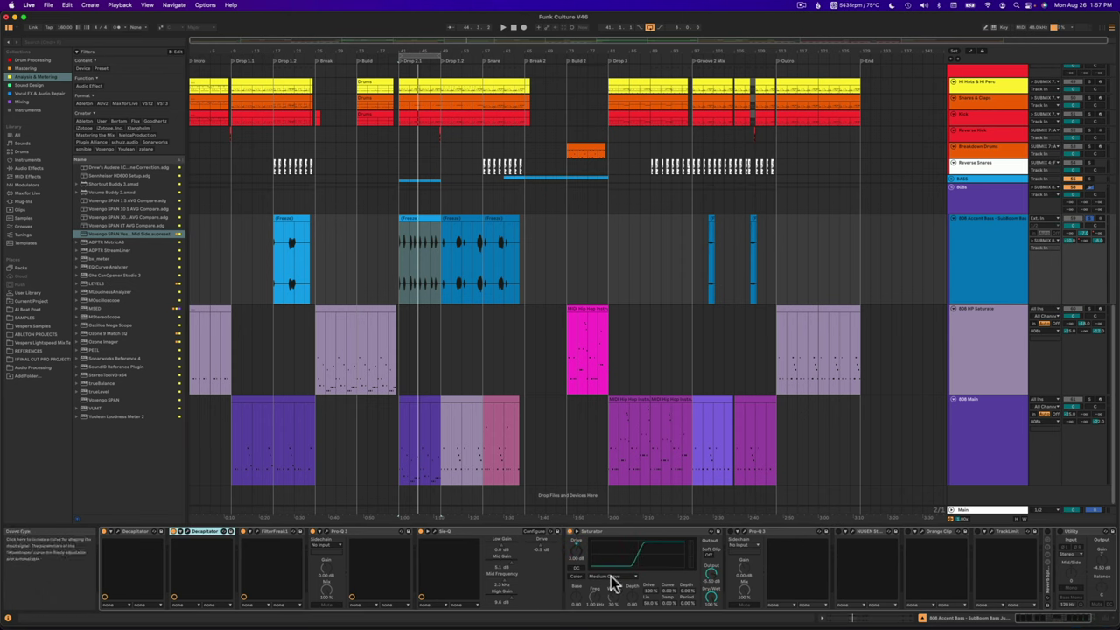
# - Play the 808 Accent Bass through the Saturator, and open the second Pro-Q 3 to view its EQ curve
pyautogui.press('space')
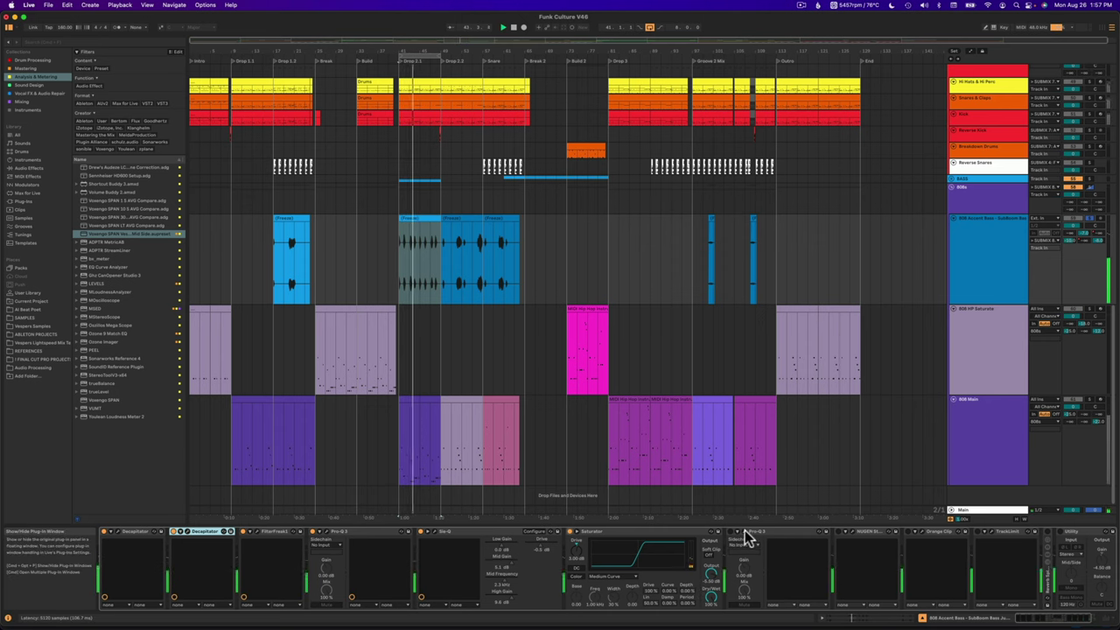
pyautogui.click(746, 537)
pyautogui.moveTo(400, 287); pyautogui.dragTo(738, 138)
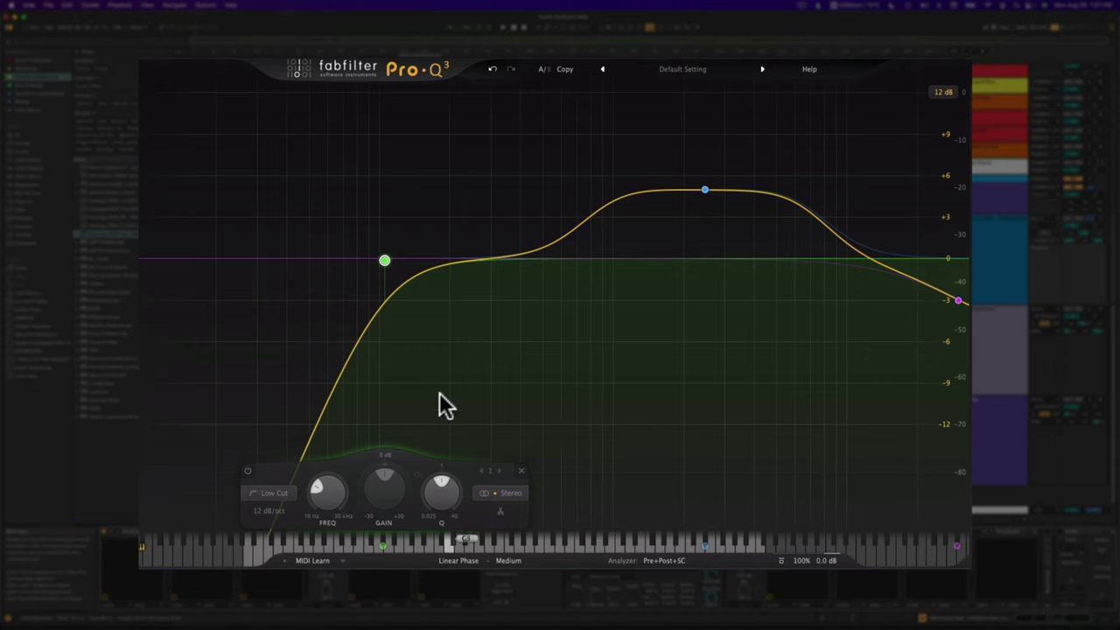
# - Play the 808 Accent Bass through the second Pro-Q 3, examine its mid-frequency bell band during playback, and stop playback
pyautogui.press('space')
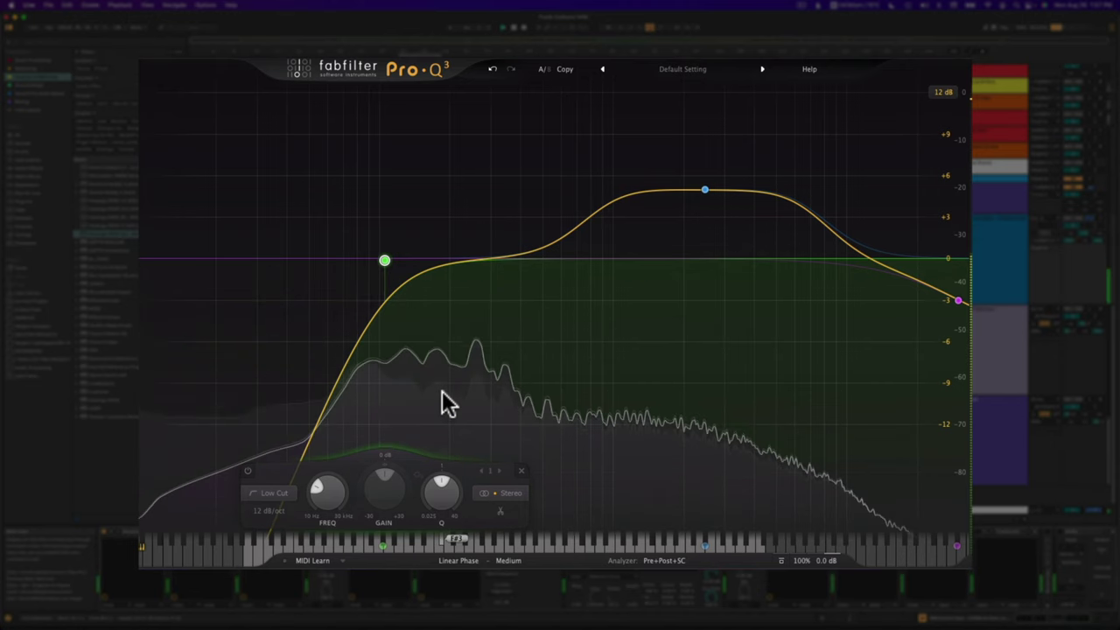
pyautogui.moveTo(444, 400); pyautogui.dragTo(301, 201)
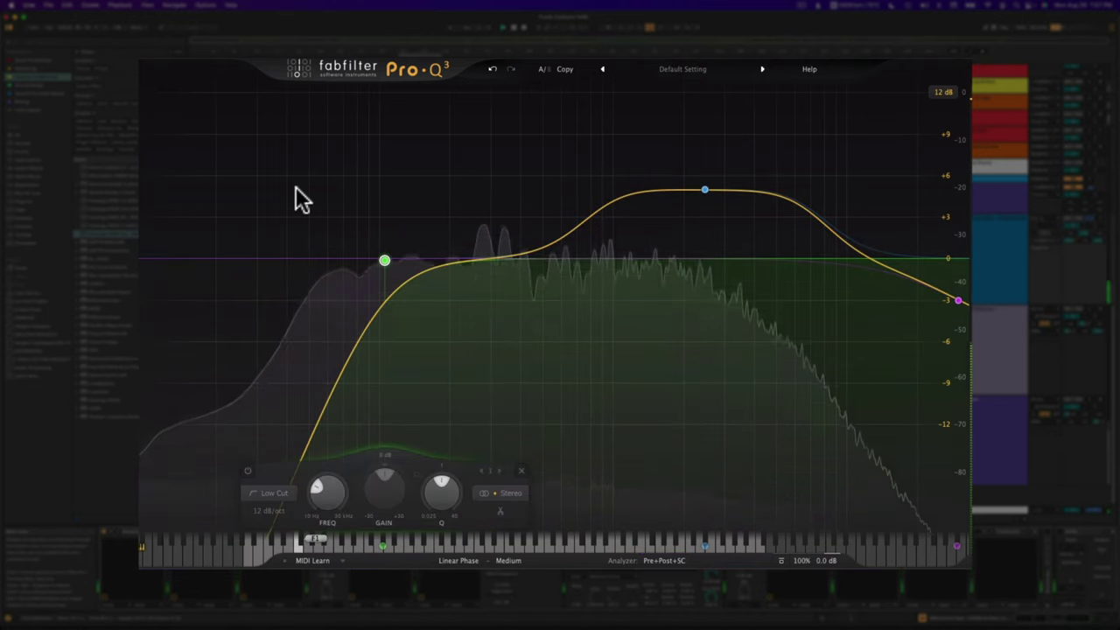
pyautogui.moveTo(757, 195)
pyautogui.click(705, 192)
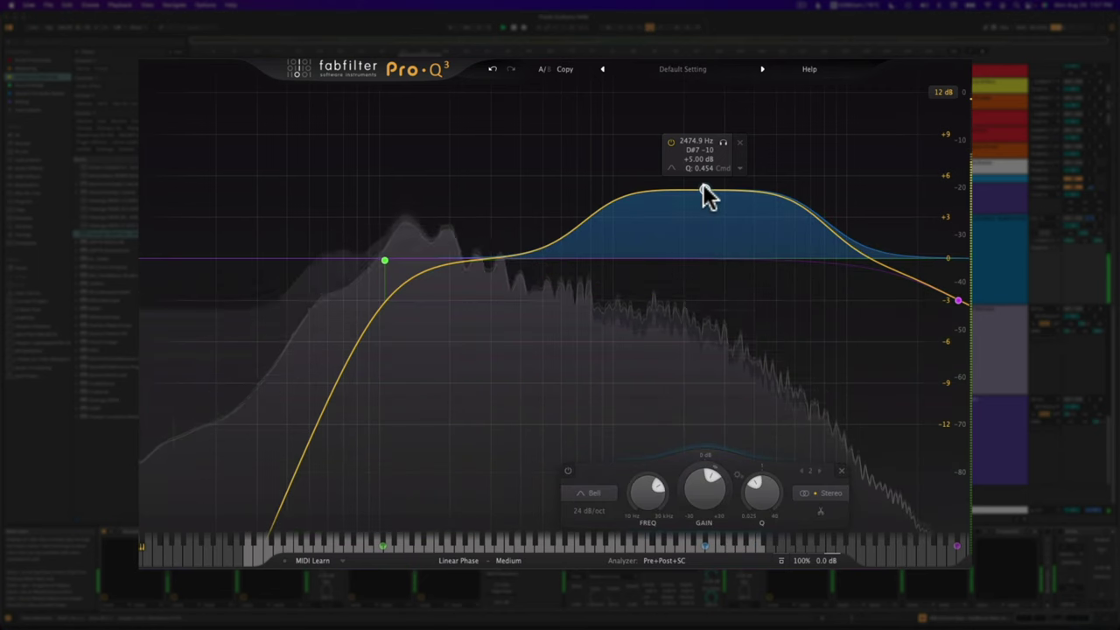
pyautogui.press('space')
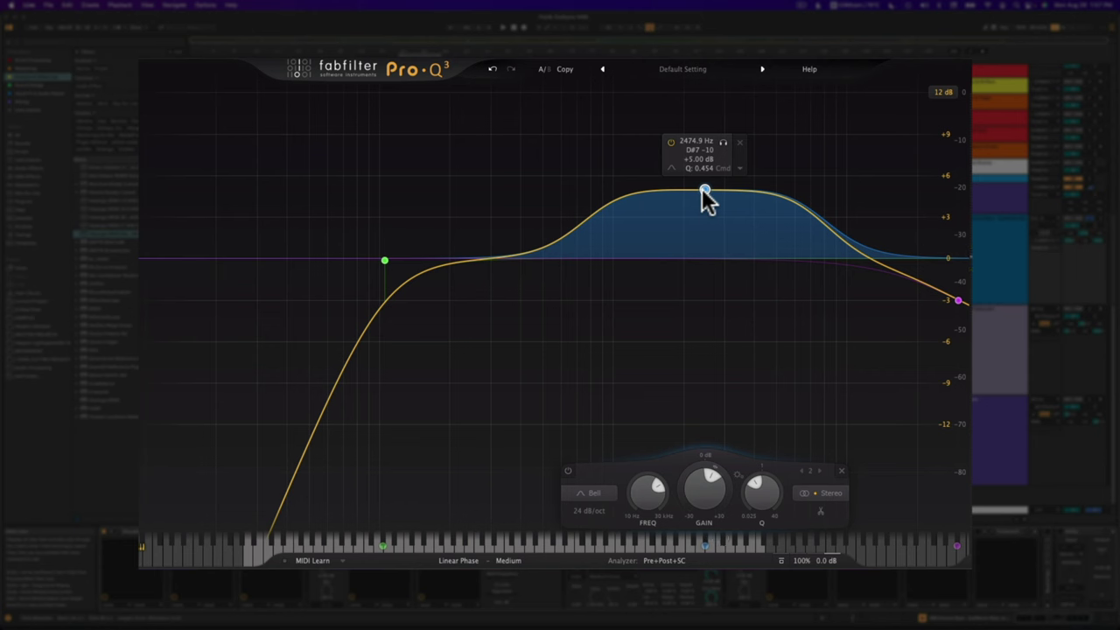
# - Examine the low cut band and the highest-frequency band of the second Pro-Q 3, and close its window
pyautogui.moveTo(388, 267)
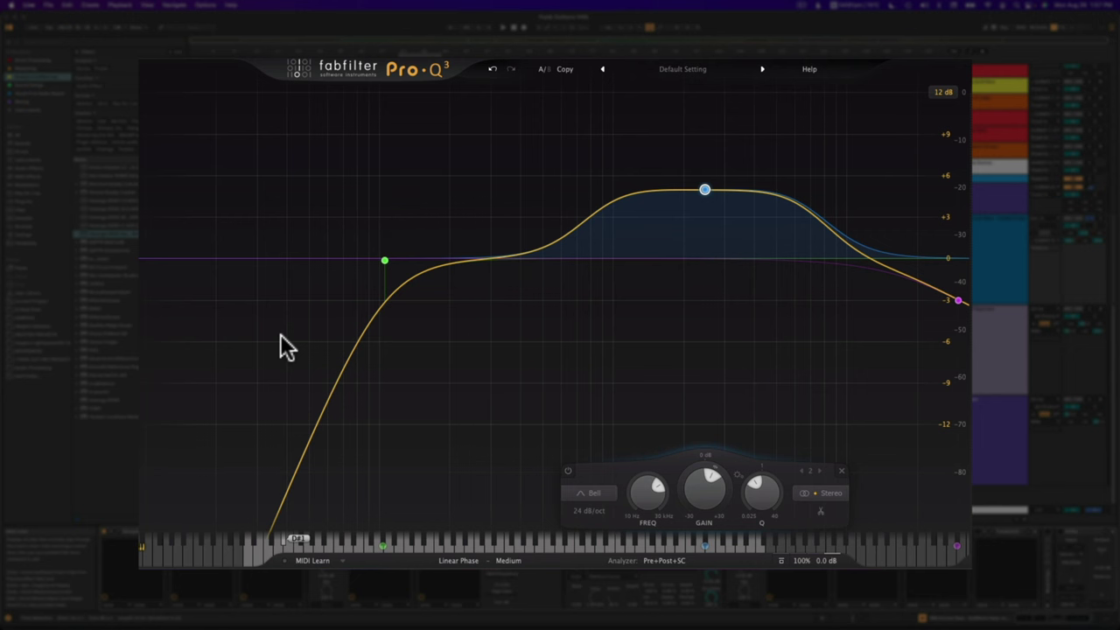
pyautogui.moveTo(957, 301)
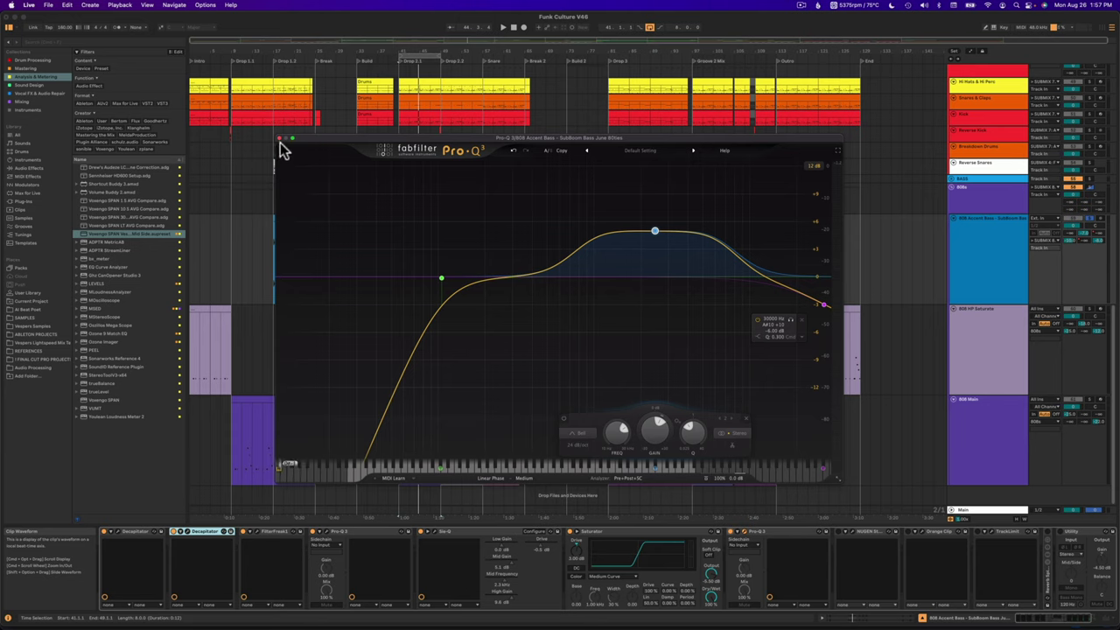
pyautogui.click(280, 142)
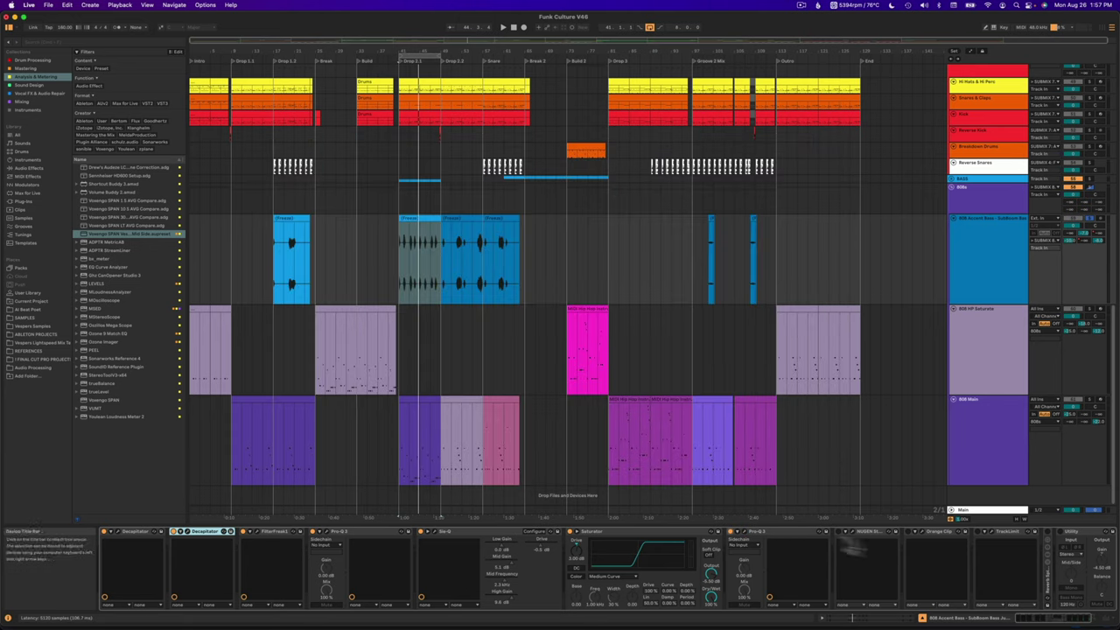
# - Solo 808 Main alongside the 808 Accent Bass, play both together, and show the 808 Accent Bass device chain
pyautogui.hscroll(2, 875, 540)
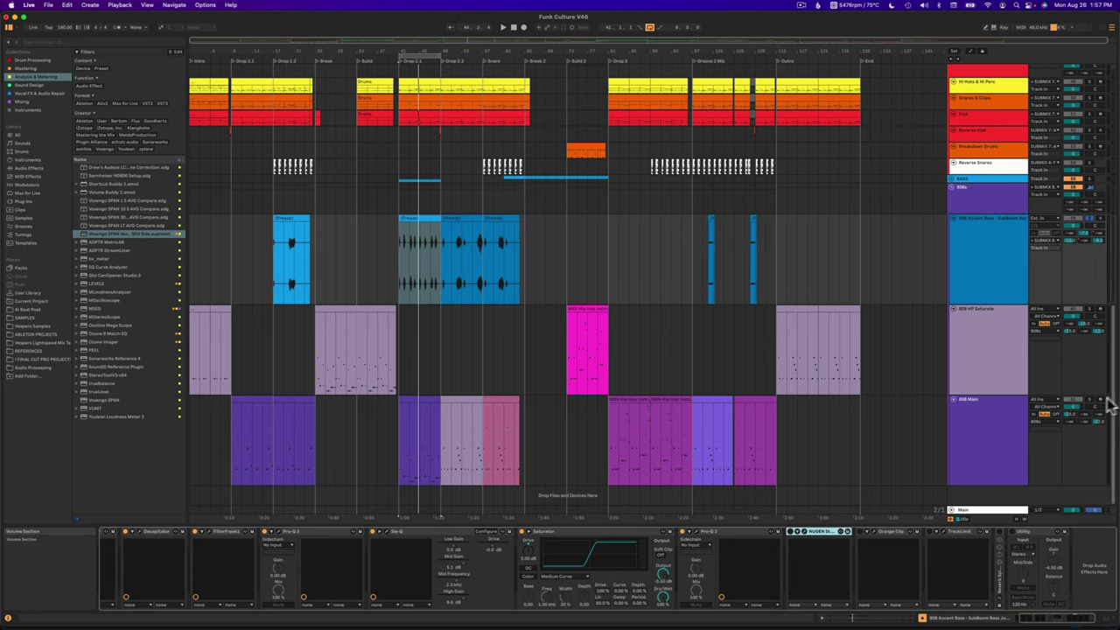
pyautogui.click(778, 401)
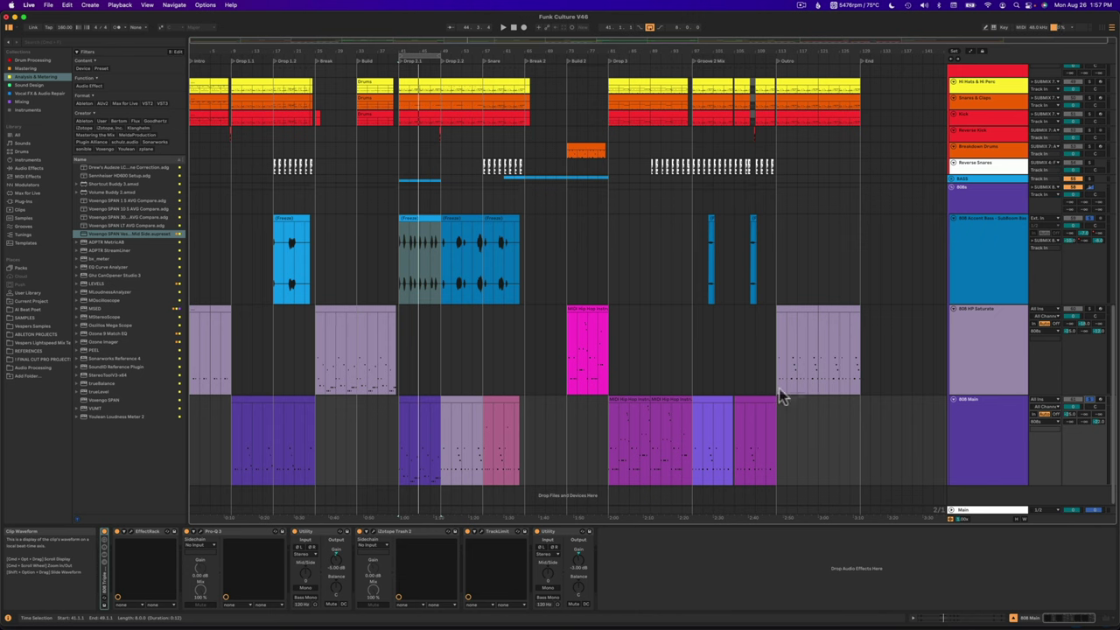
pyautogui.press('space')
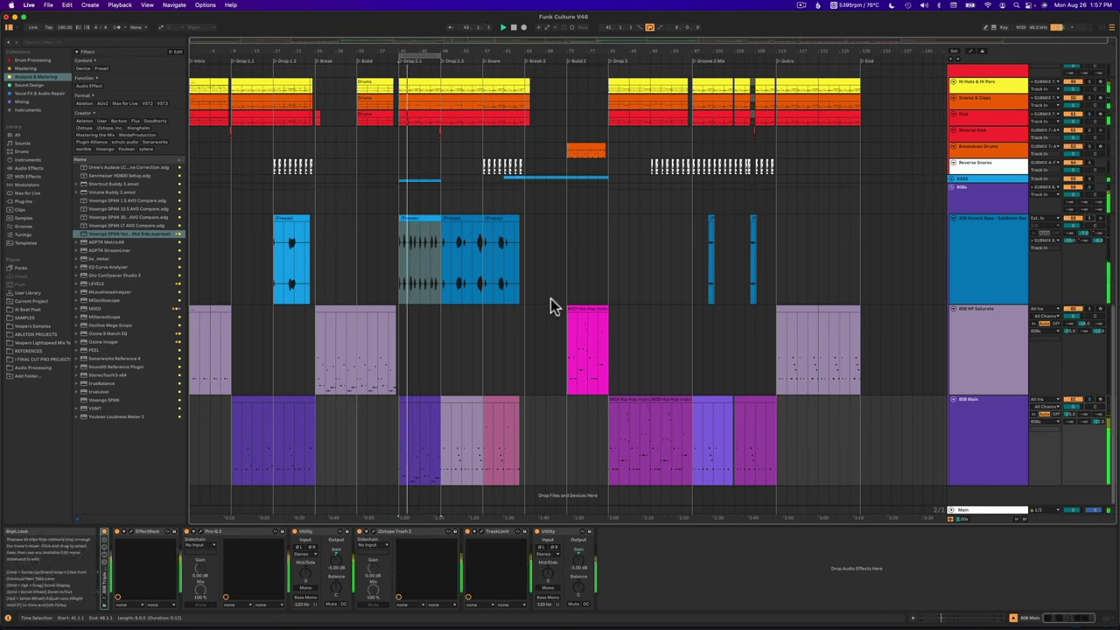
pyautogui.click(992, 256)
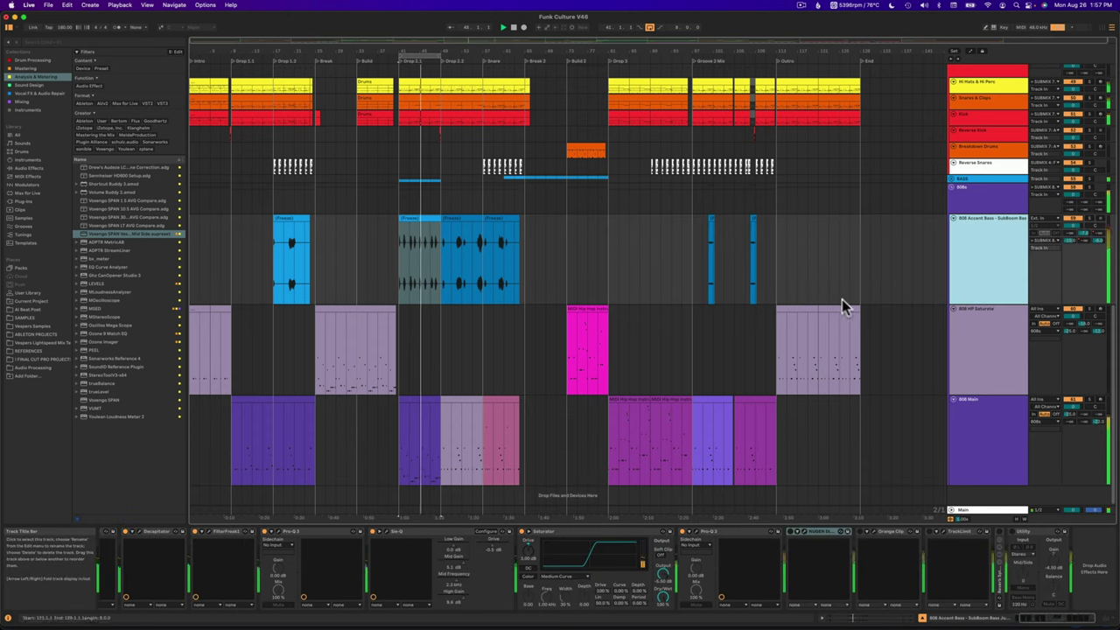
pyautogui.hscroll(1, 840, 299)
pyautogui.hscroll(-1, 840, 298)
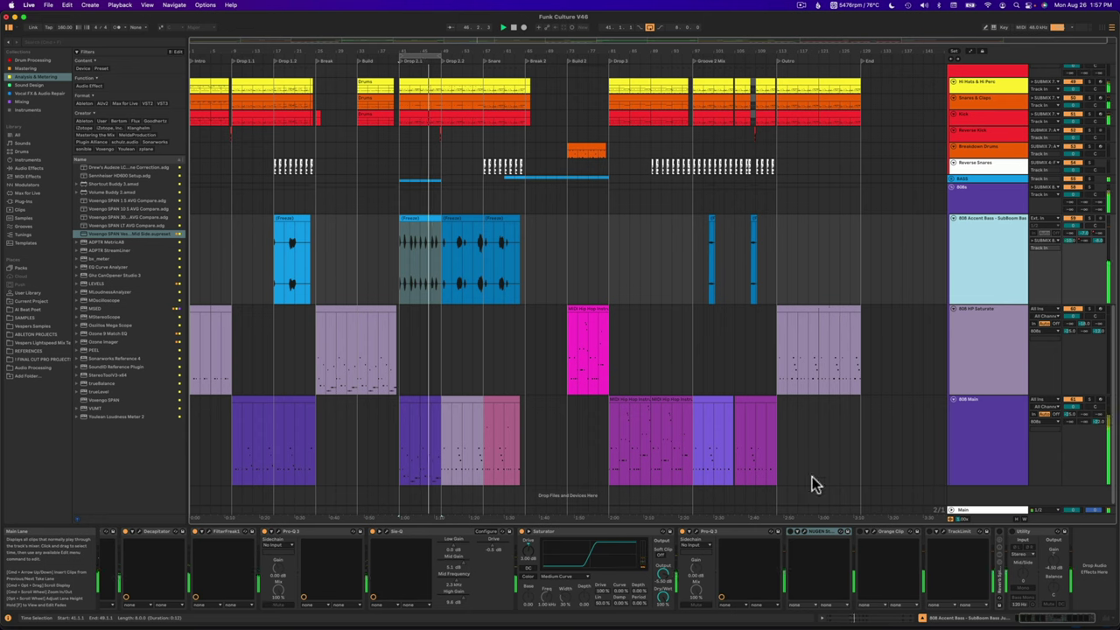
# - Open NUGEN Stereoizer on the 808 Accent Bass, solo 808 Main as well, and activate the Stereoizer while both tracks play
pyautogui.click(810, 537)
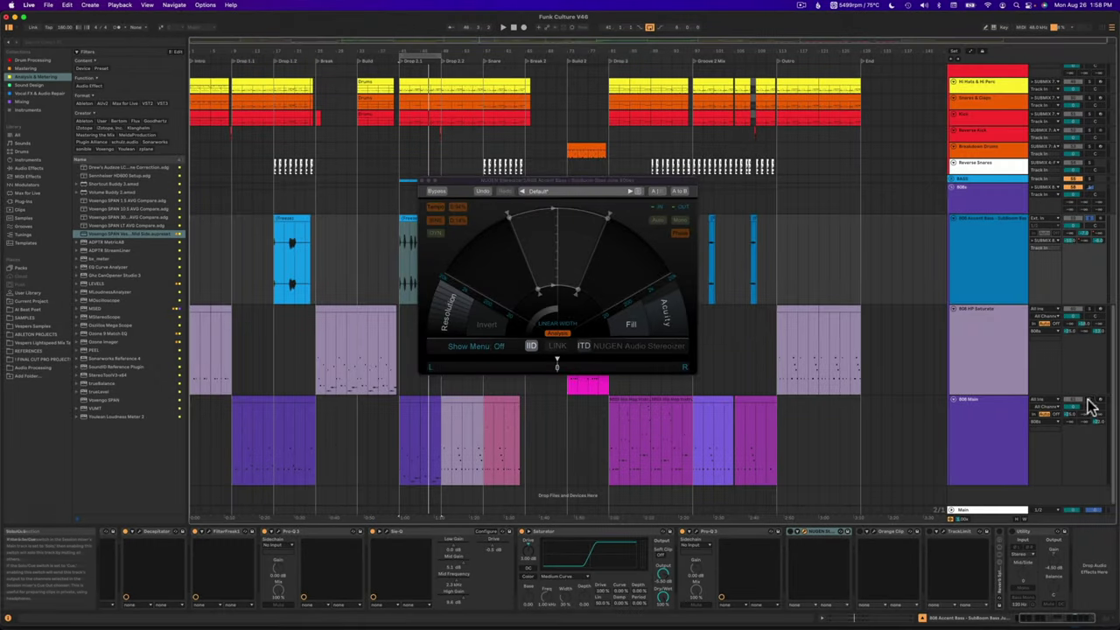
pyautogui.click(1085, 396)
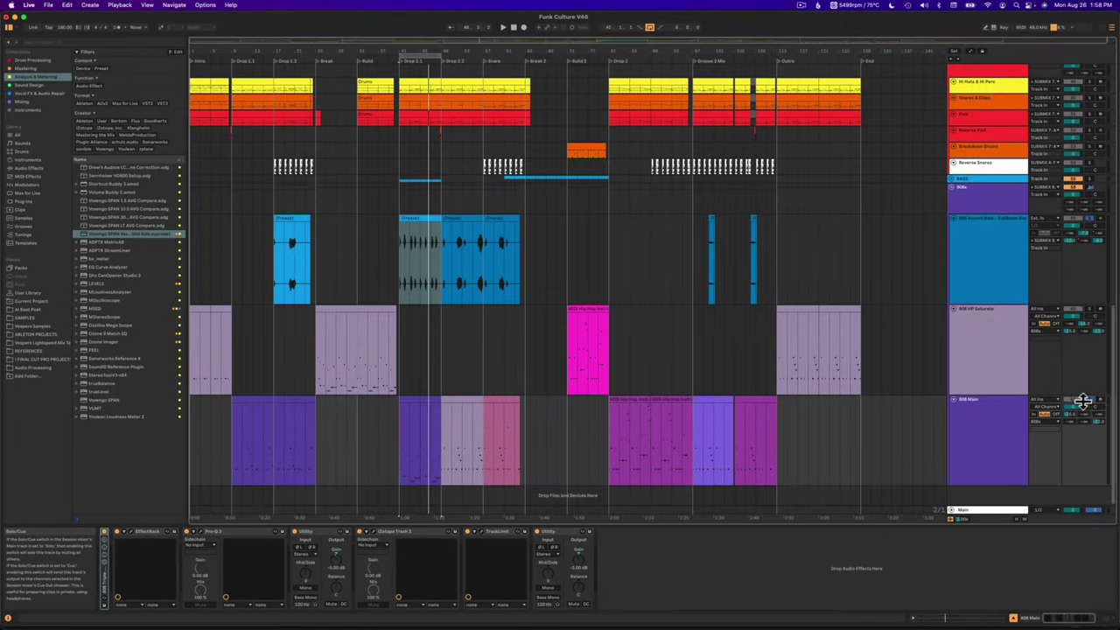
pyautogui.click(992, 237)
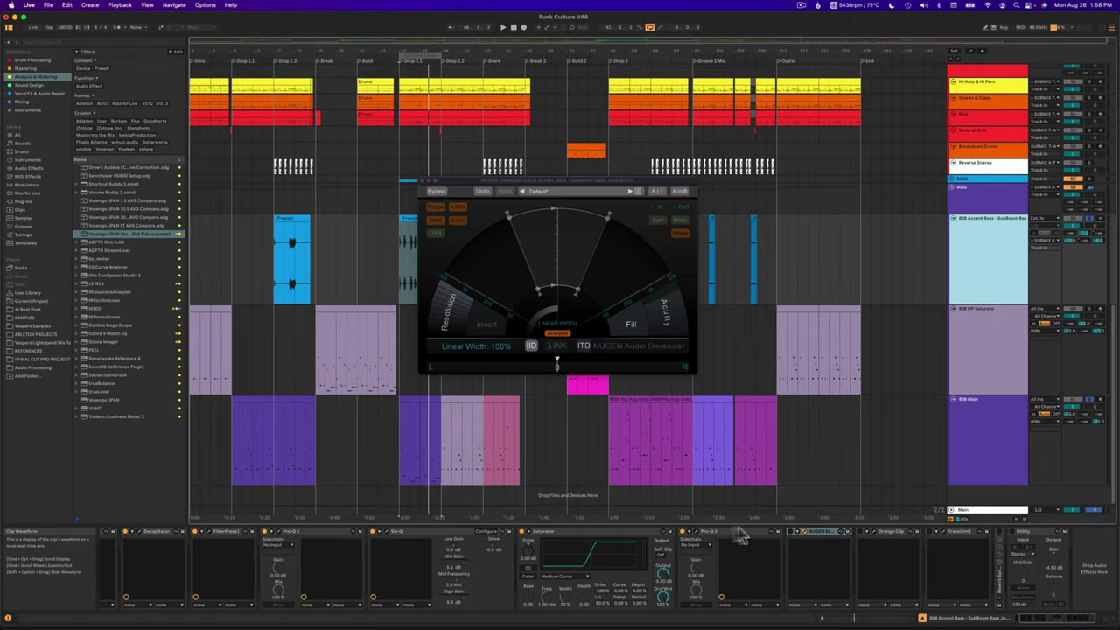
pyautogui.press('space')
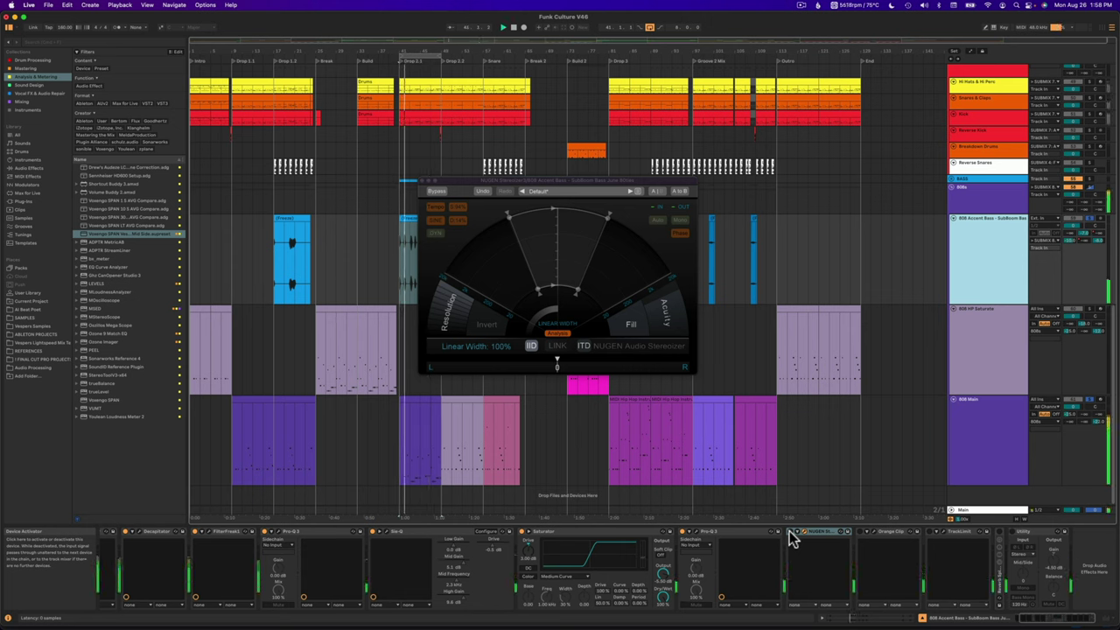
pyautogui.click(790, 535)
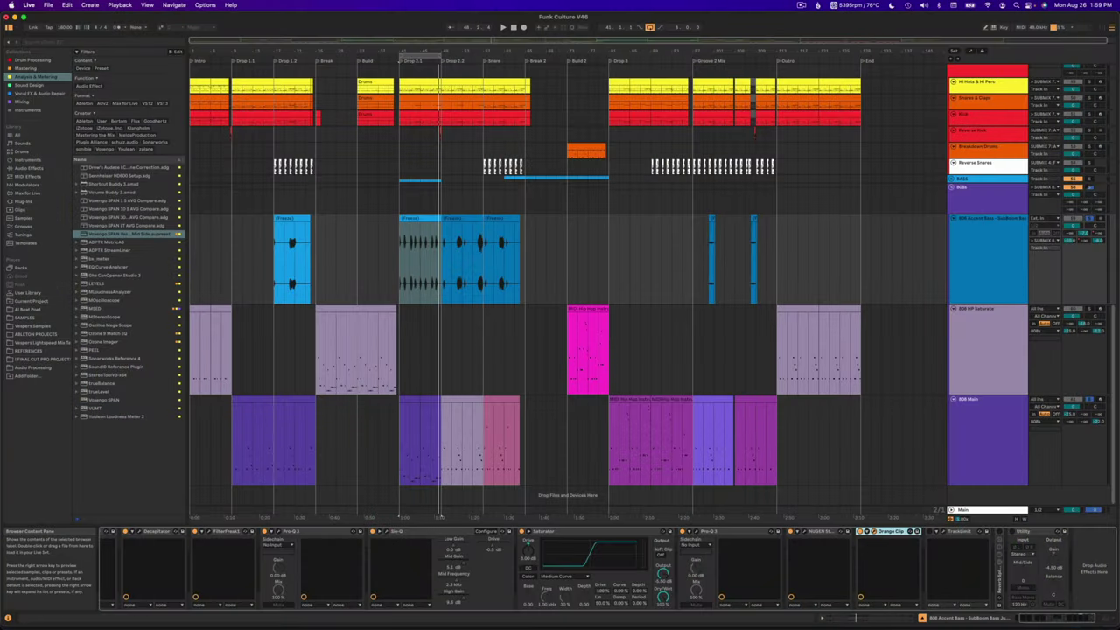
# - Open the Orange Clip window on the 808 Accent Bass track, reset its Clip readout, and compare the loop with the clipper bypassed and active
pyautogui.press('super+alt+p')
pyautogui.moveTo(202, 157); pyautogui.dragTo(568, 169)
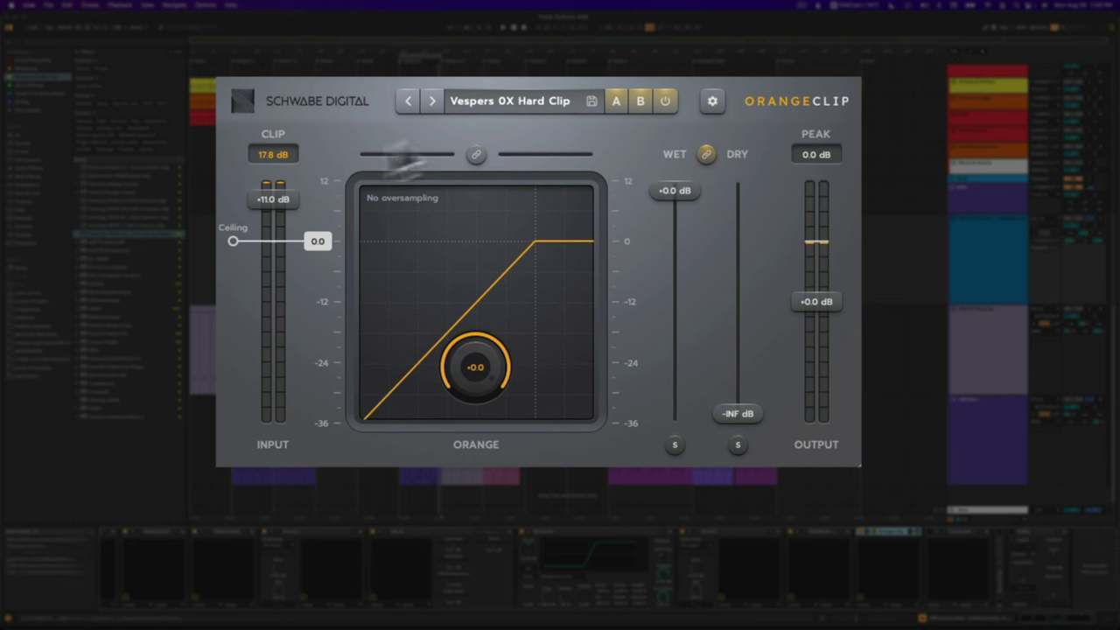
pyautogui.doubleClick(278, 155)
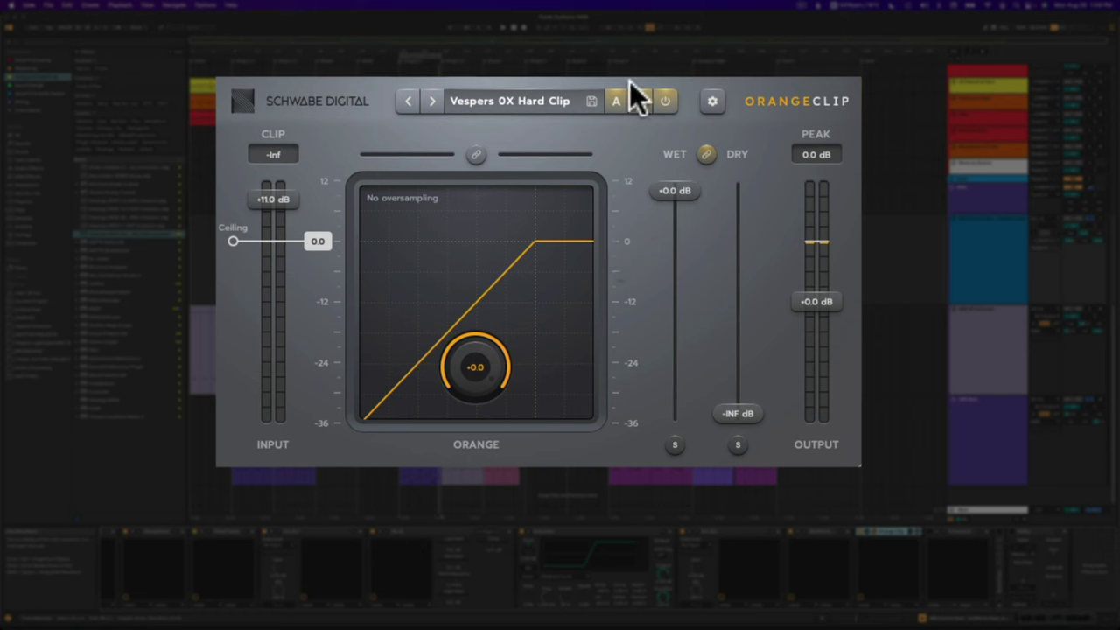
pyautogui.press('space')
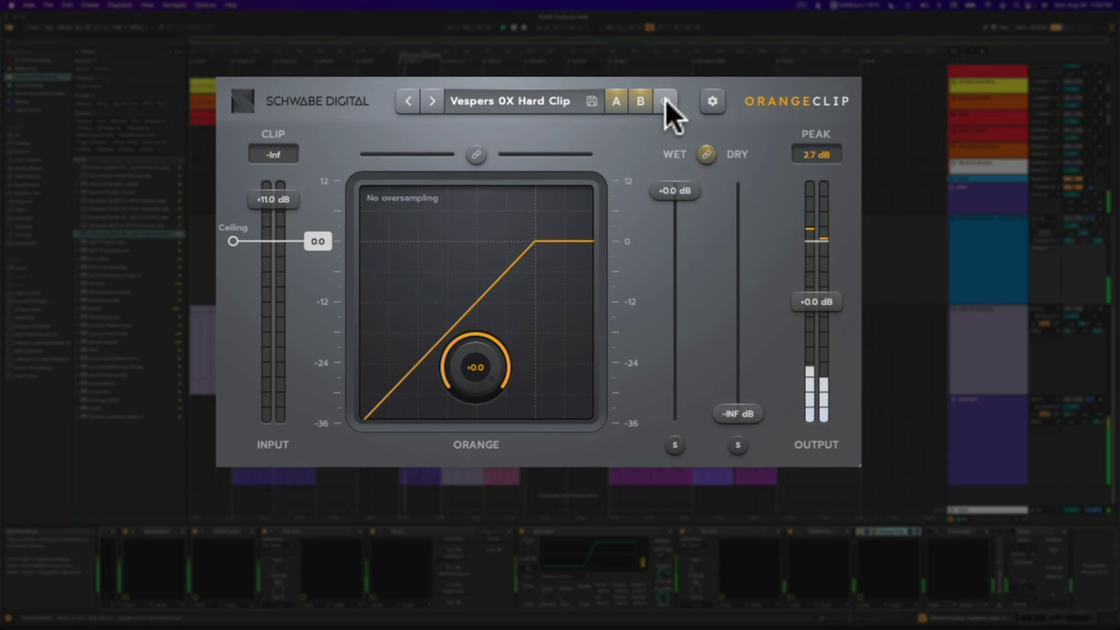
pyautogui.click(665, 100)
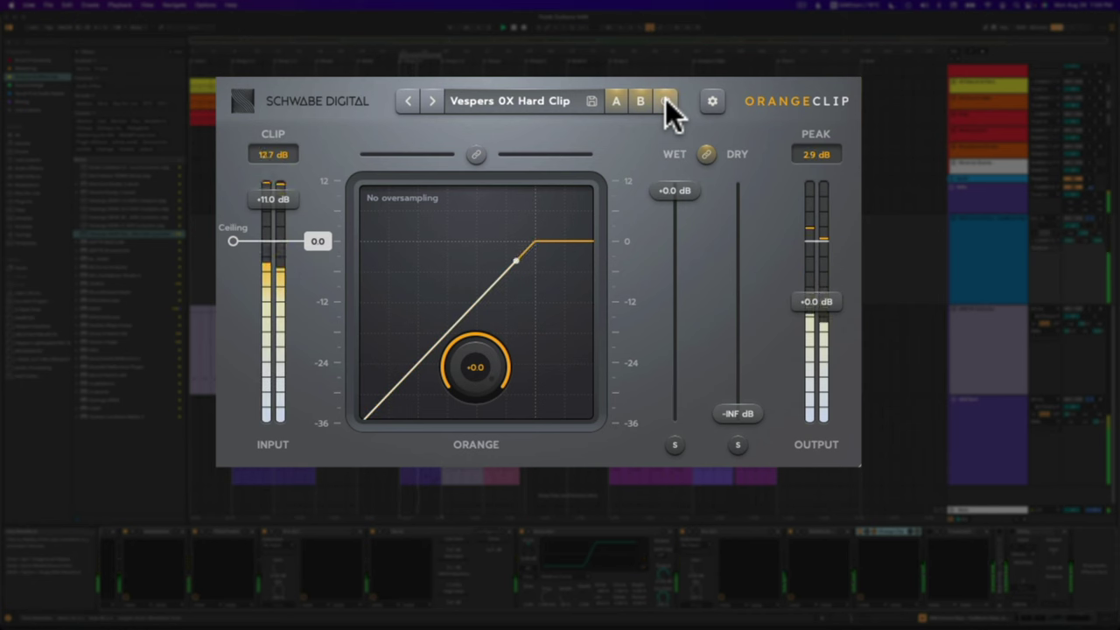
pyautogui.press('space')
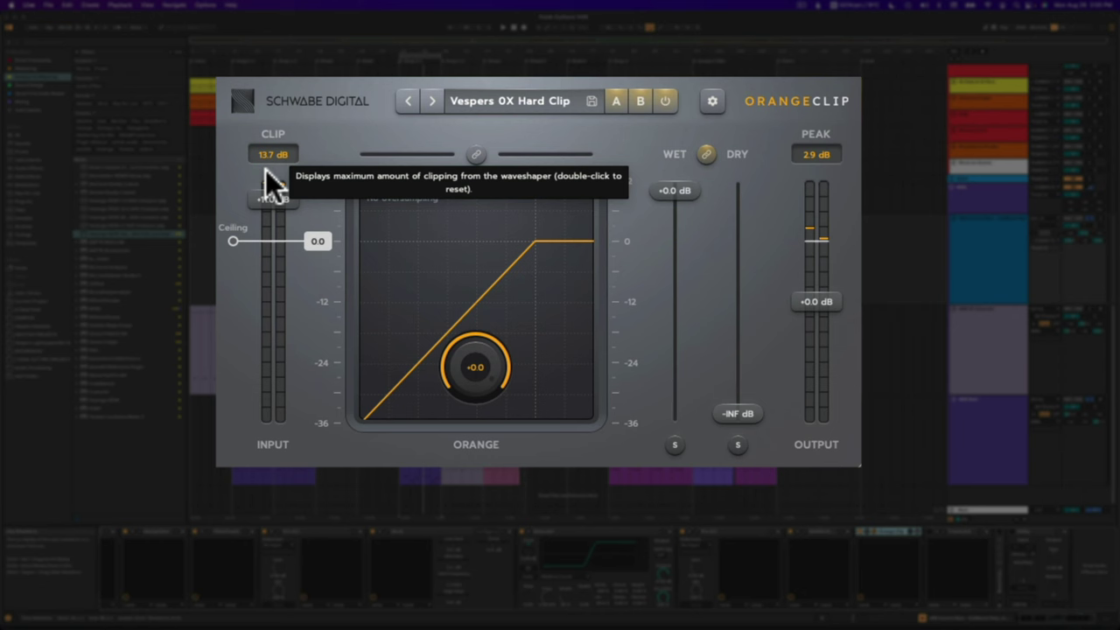
pyautogui.press('space')
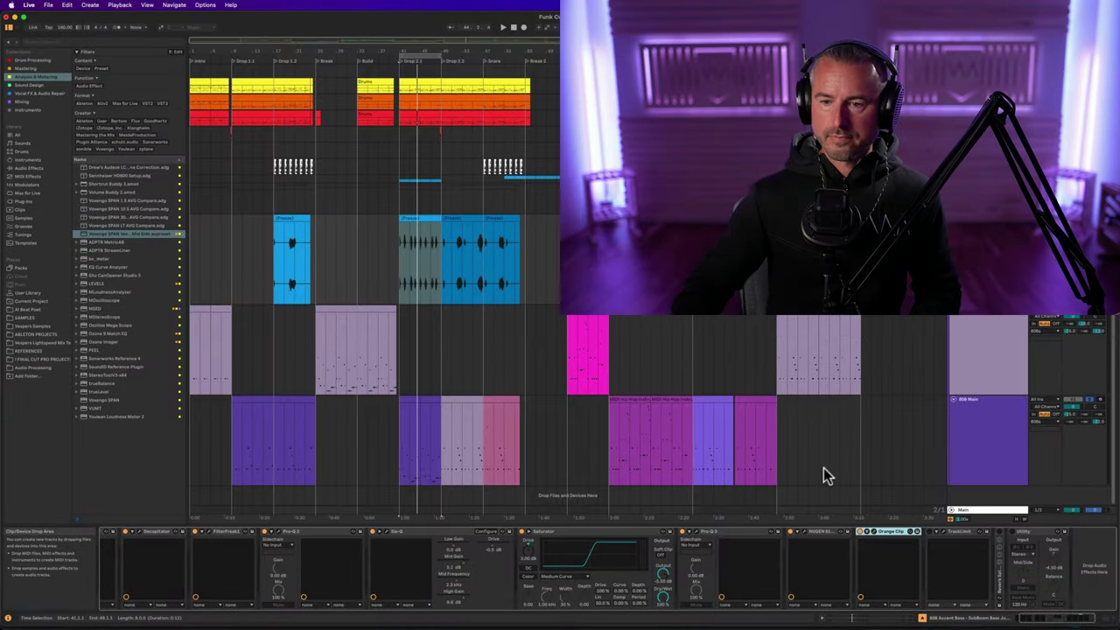
# - Bring the Orange Clip window back up over the arrangement, reposition it, and hide it again
pyautogui.click(873, 537)
pyautogui.moveTo(543, 313); pyautogui.dragTo(523, 274)
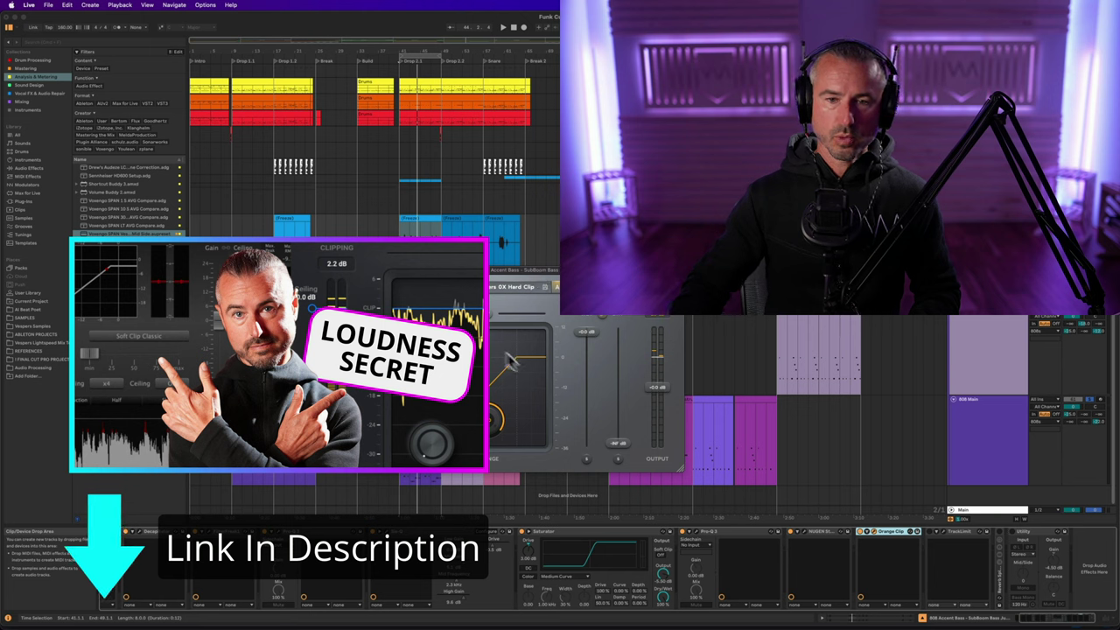
pyautogui.hotkey('ctrl', 'alt', 'p')
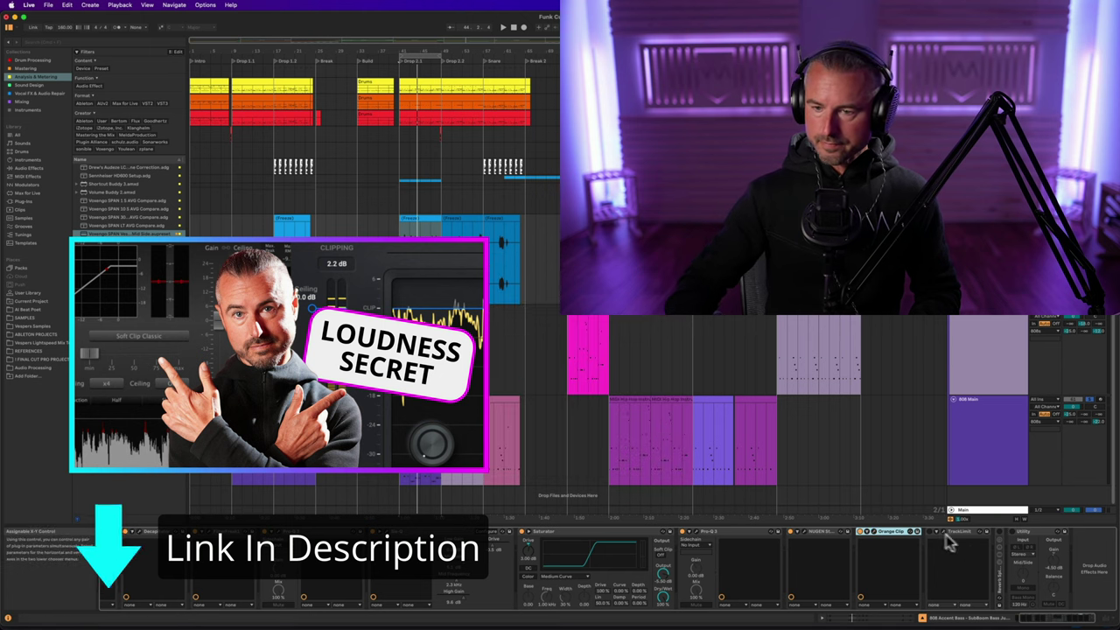
# - Open the TrackLimit window on the 808 Accent Bass track, play the loop through the limiter, and close the window
pyautogui.click(946, 535)
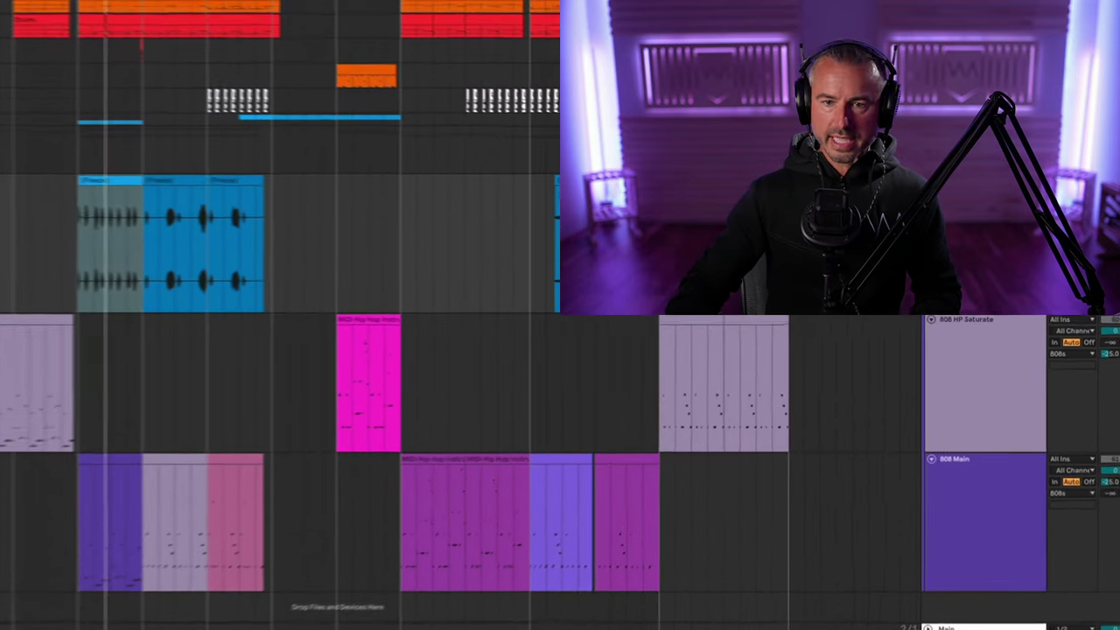
pyautogui.hotkey('ctrl', 'alt', 'p')
pyautogui.moveTo(450, 125); pyautogui.dragTo(390, 131)
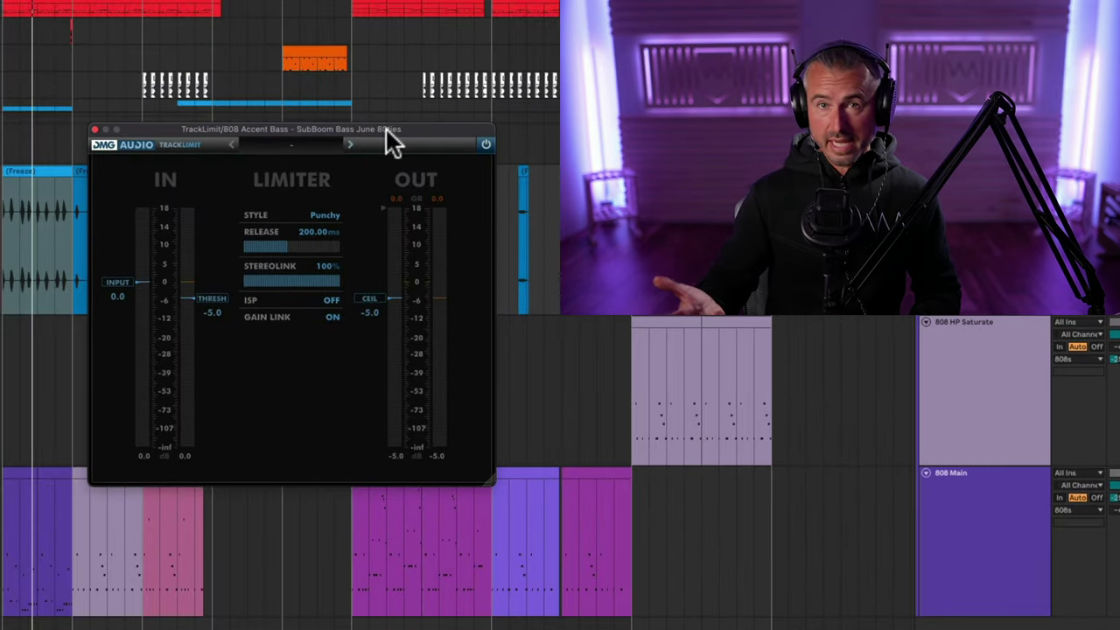
pyautogui.press('space')
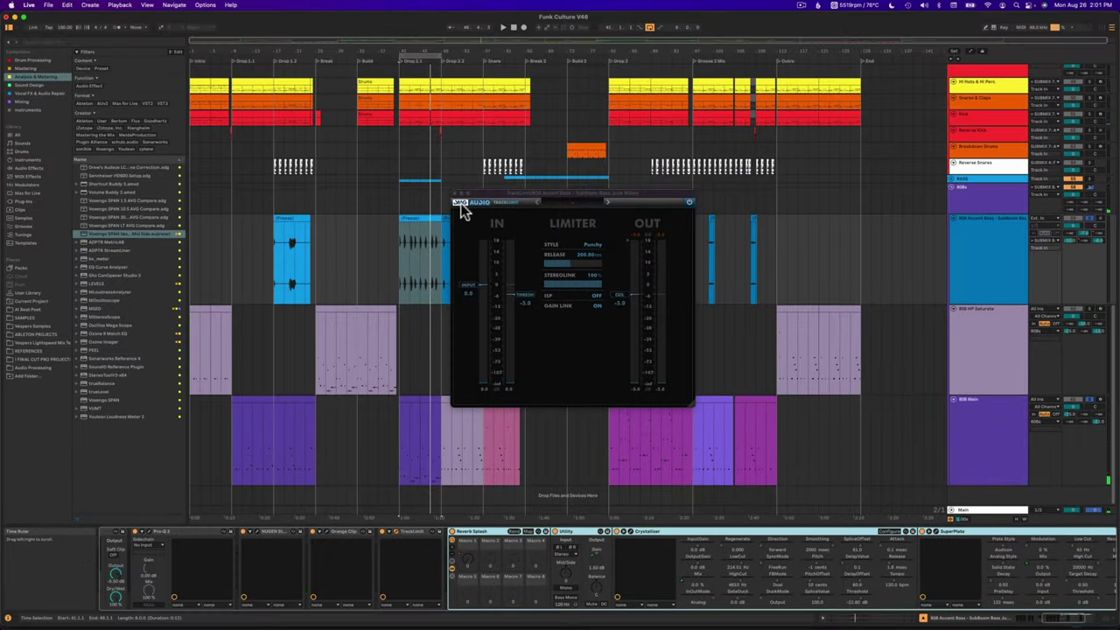
pyautogui.click(455, 192)
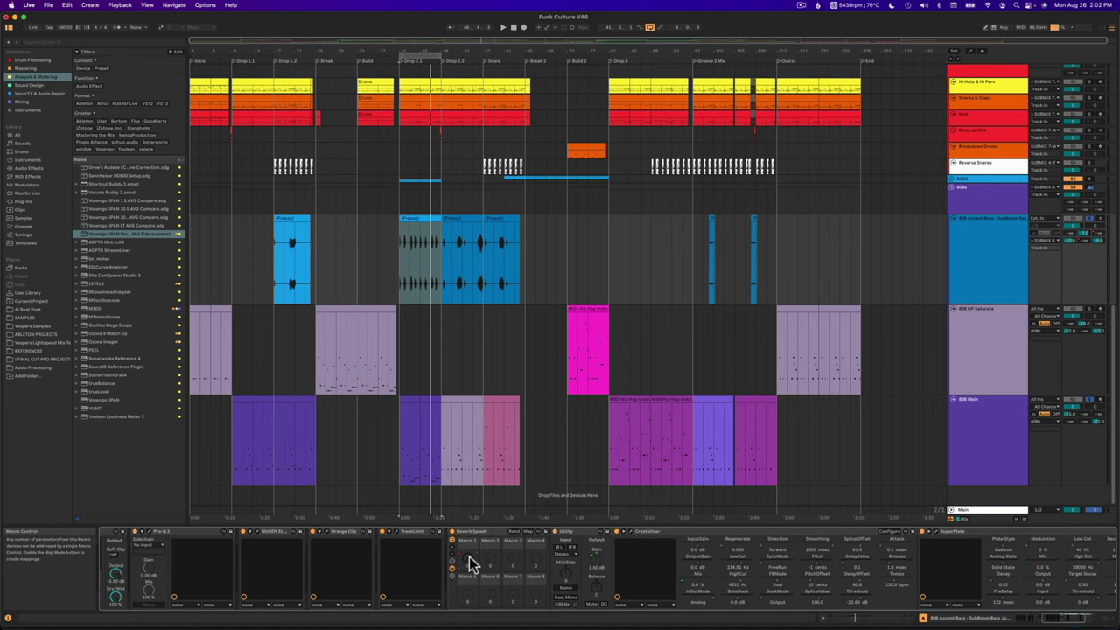
# - Display the automation lanes and audition the first 808 Accent Bass clip after the Groove 2 Mix marker with its Reverb Splash Macro 1 automation
pyautogui.press('a')
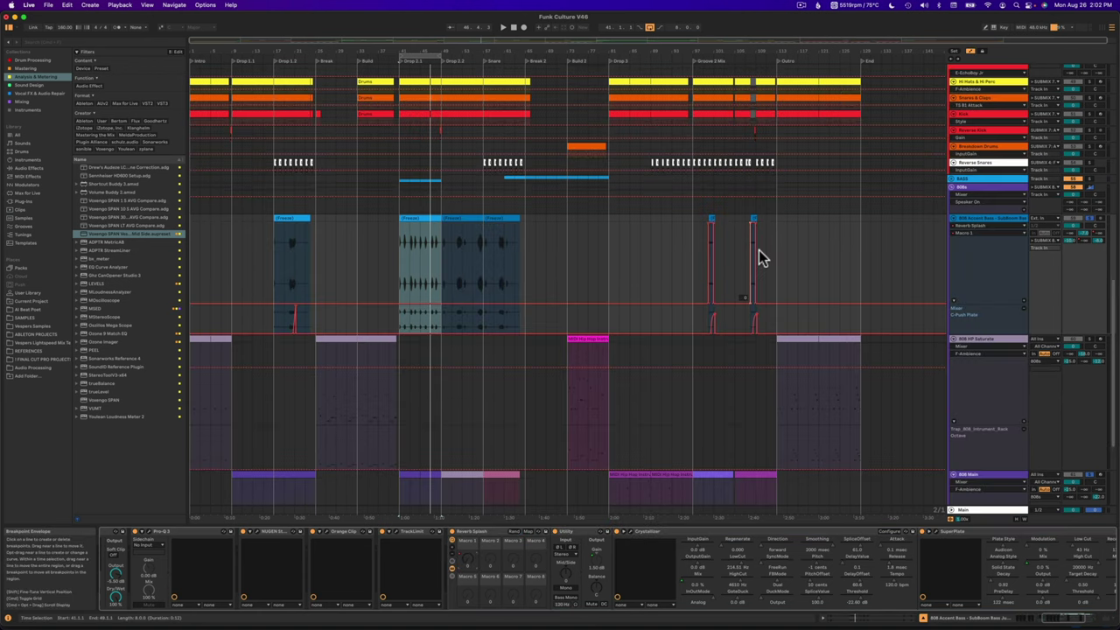
pyautogui.moveTo(729, 60); pyautogui.dragTo(729, 133)
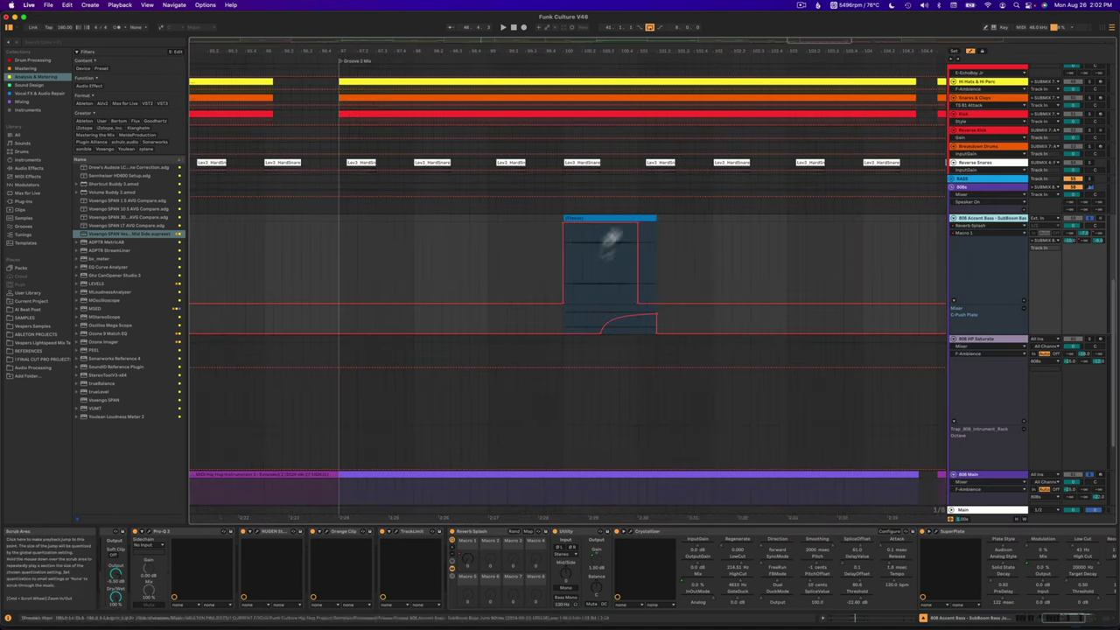
pyautogui.click(605, 220)
pyautogui.press('space')
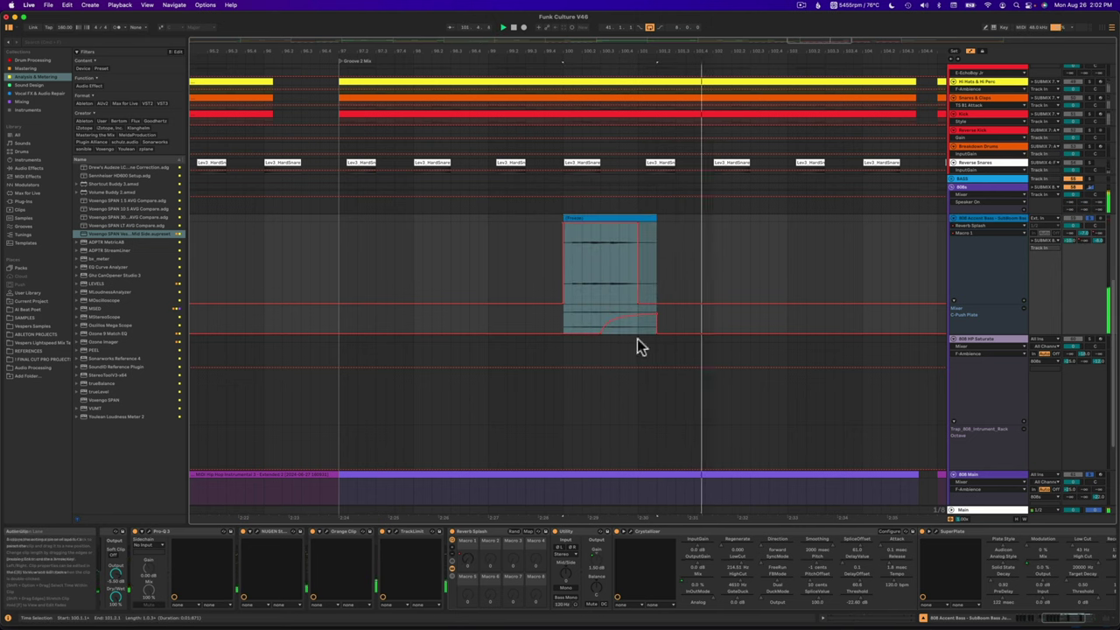
pyautogui.click(470, 564)
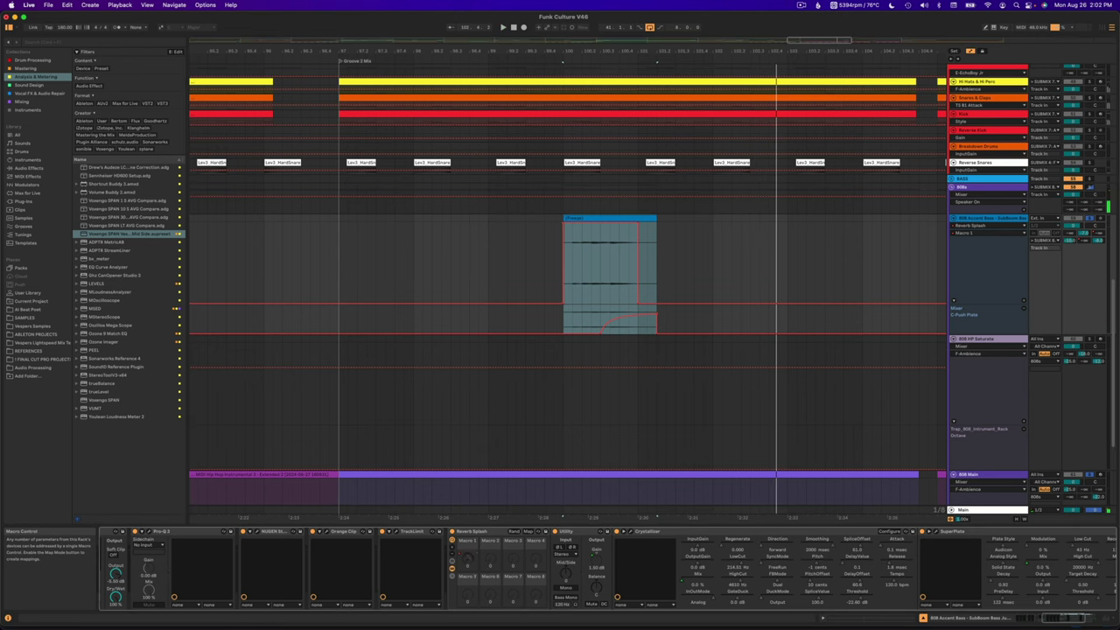
pyautogui.press('a')
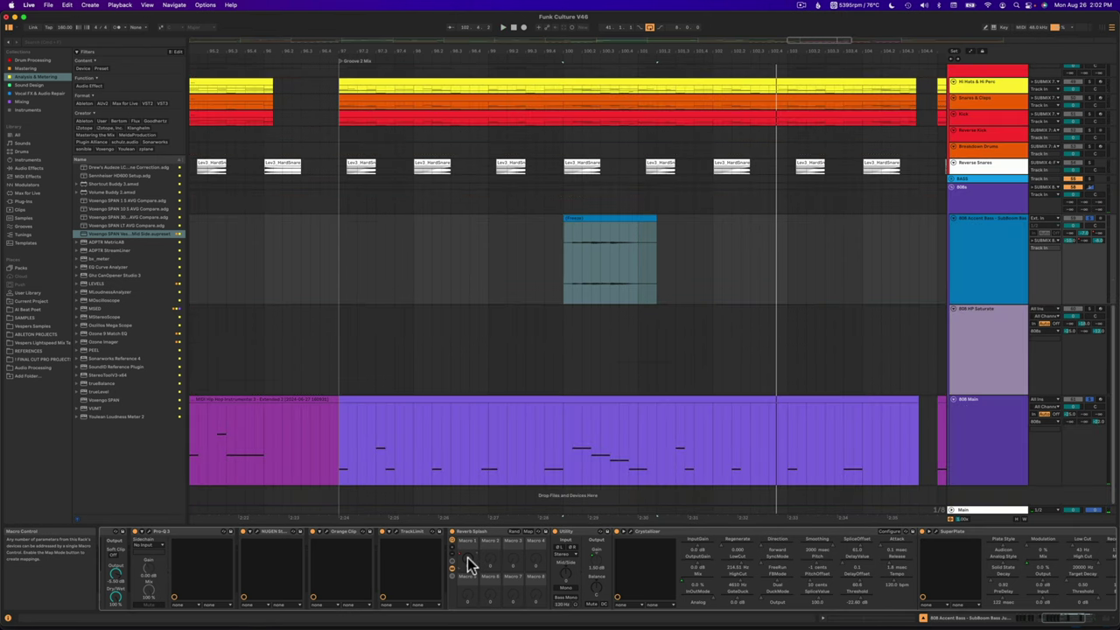
pyautogui.press('a')
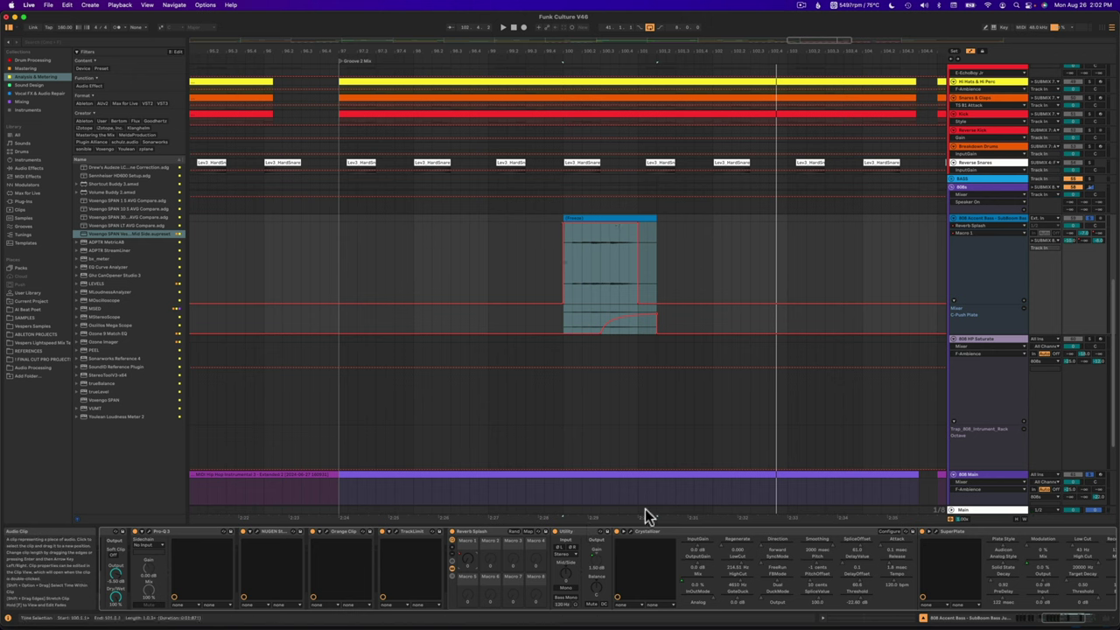
# - Turn off SuperPlate in the Reverb Splash rack and inspect Crystallizer with its Great Doubler preset, including the Tweak controls
pyautogui.hscroll(3, 632, 536)
pyautogui.hscroll(1, 631, 535)
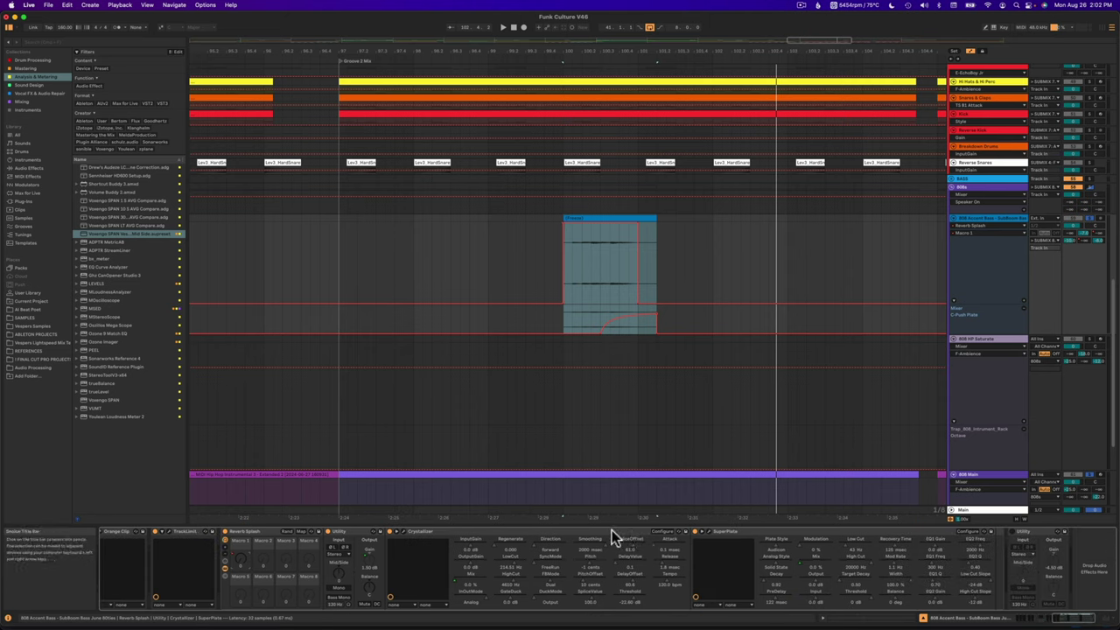
pyautogui.click(695, 531)
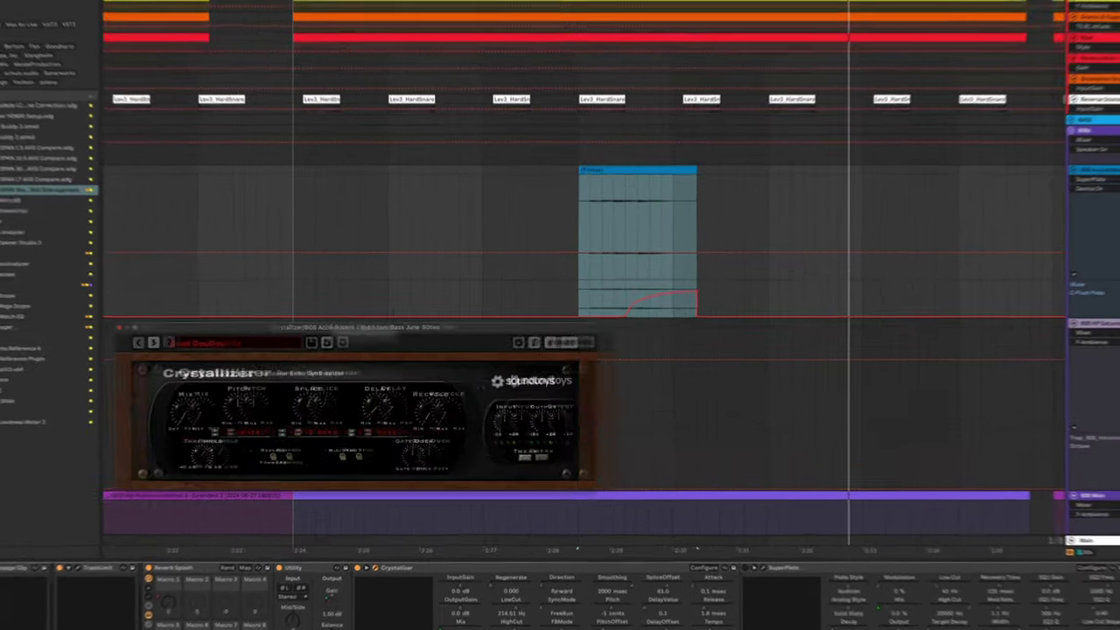
pyautogui.moveTo(309, 342); pyautogui.dragTo(483, 187)
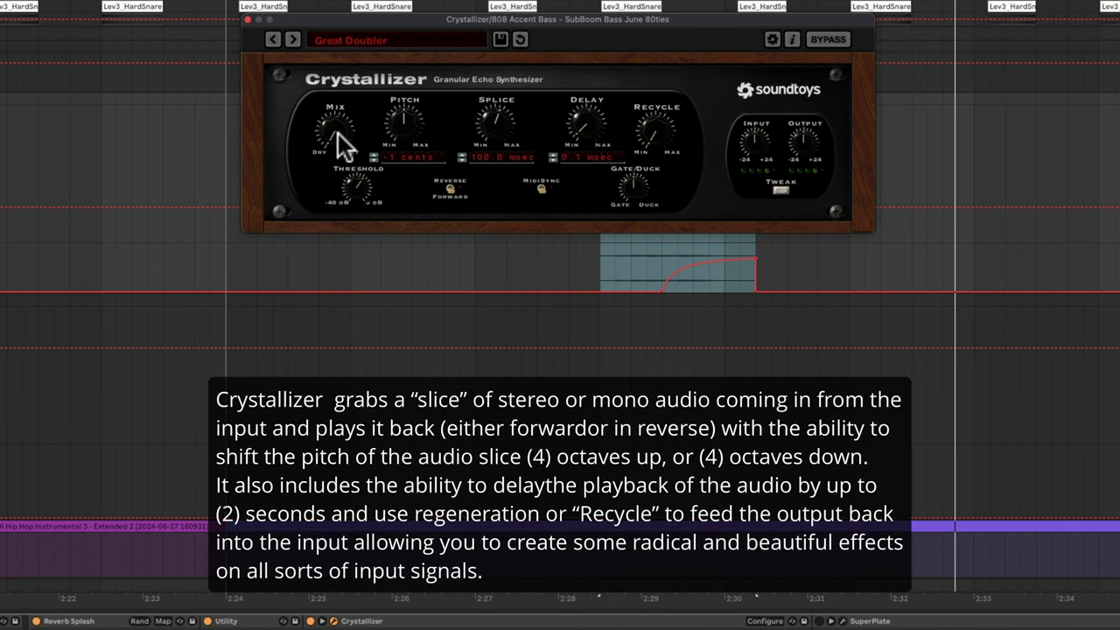
pyautogui.click(780, 186)
pyautogui.click(779, 187)
# - Play the accent bass clip while comparing Crystallizer bypassed and active, and close its window
pyautogui.press('space')
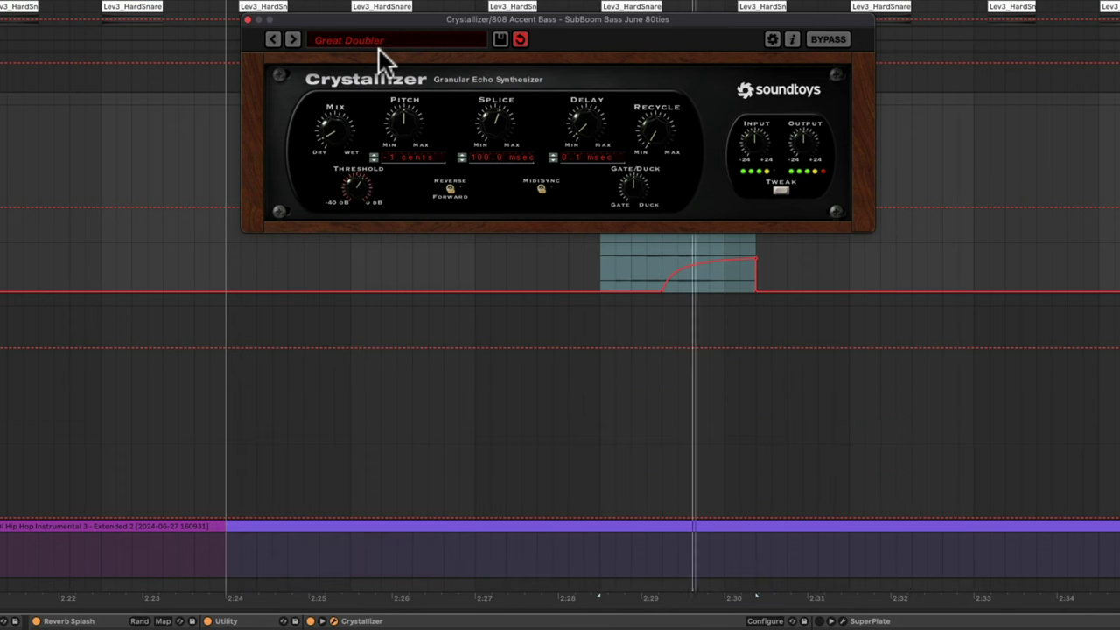
pyautogui.click(827, 40)
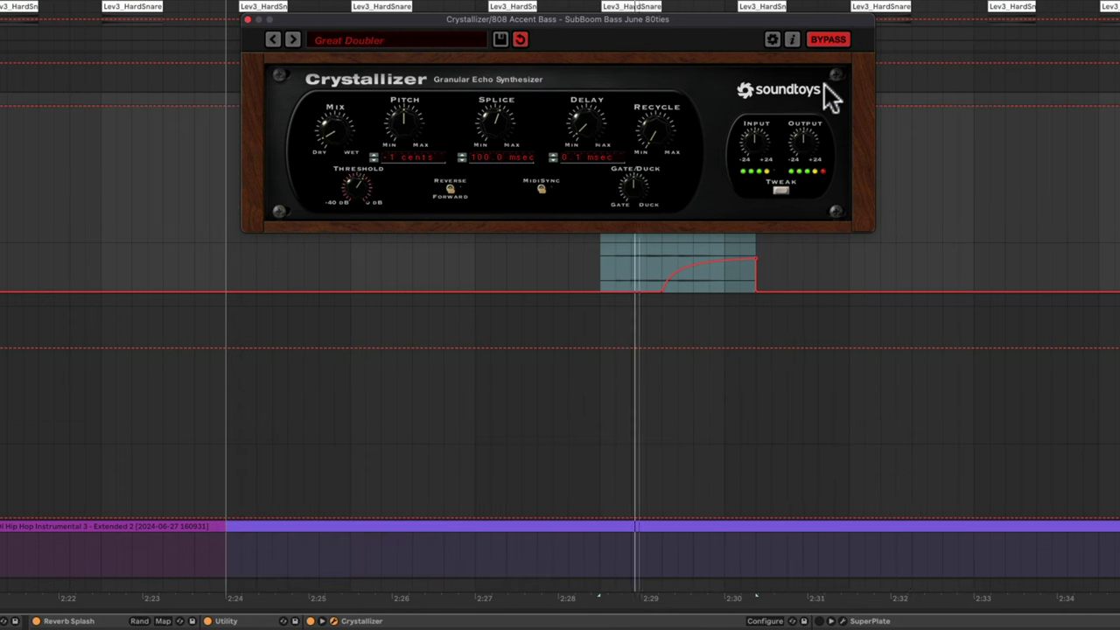
pyautogui.click(827, 37)
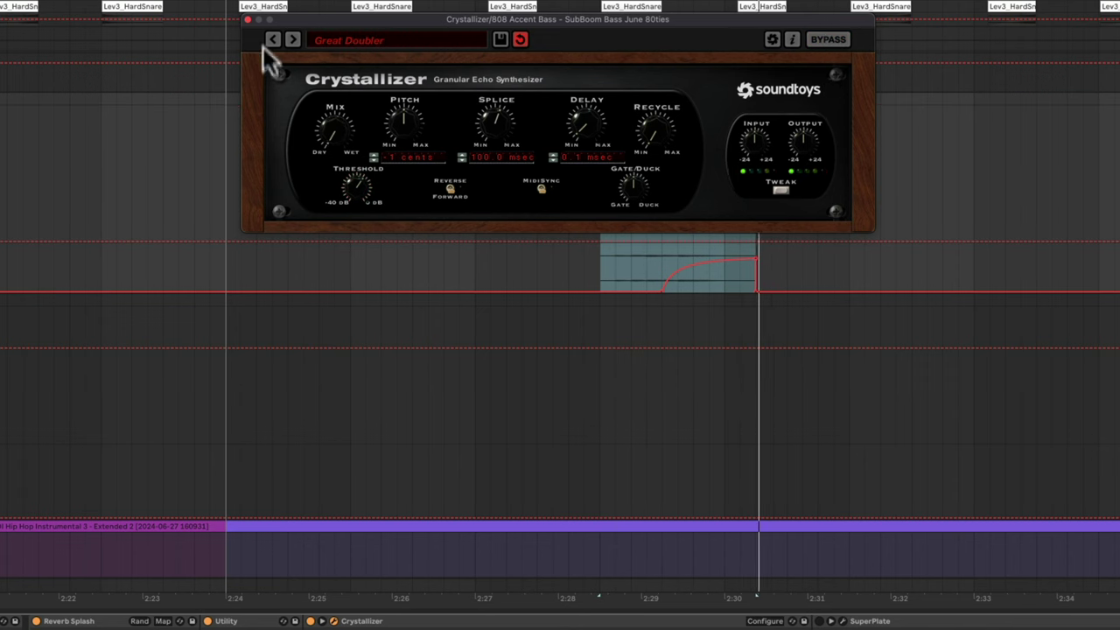
pyautogui.click(247, 18)
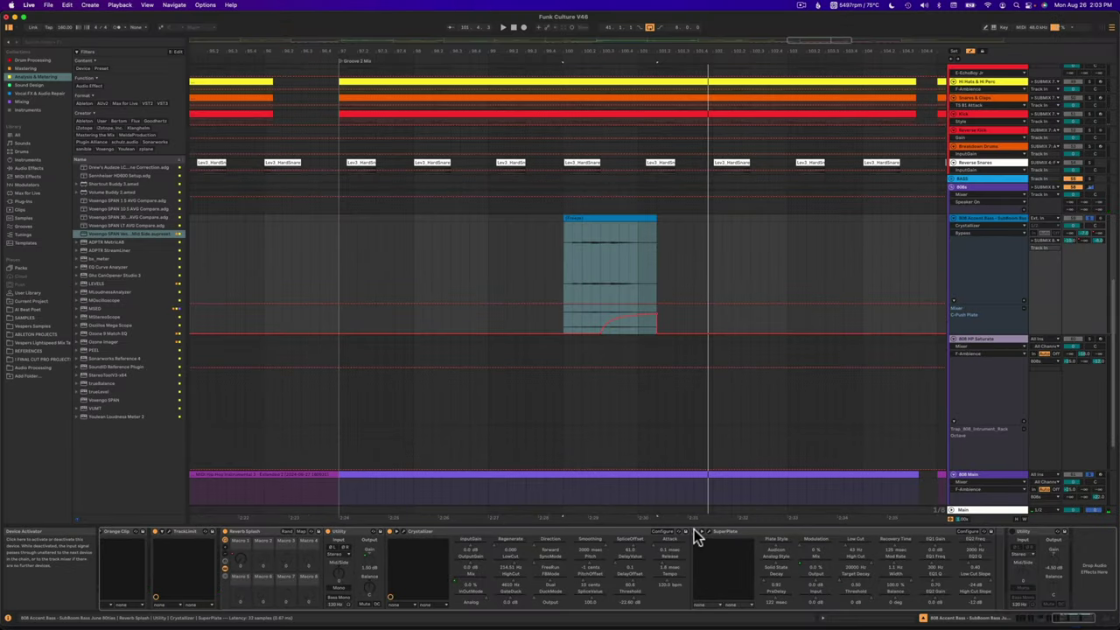
# - Turn SuperPlate back on, examine its reverb settings in the plug-in window, and close the window
pyautogui.click(694, 530)
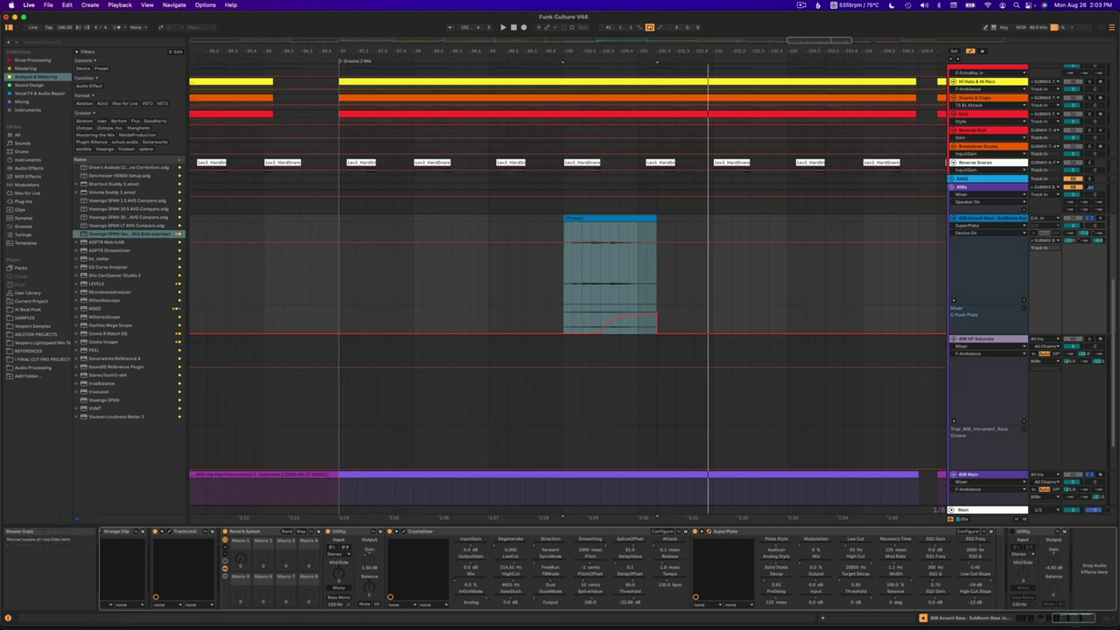
pyautogui.moveTo(208, 291); pyautogui.dragTo(512, 117)
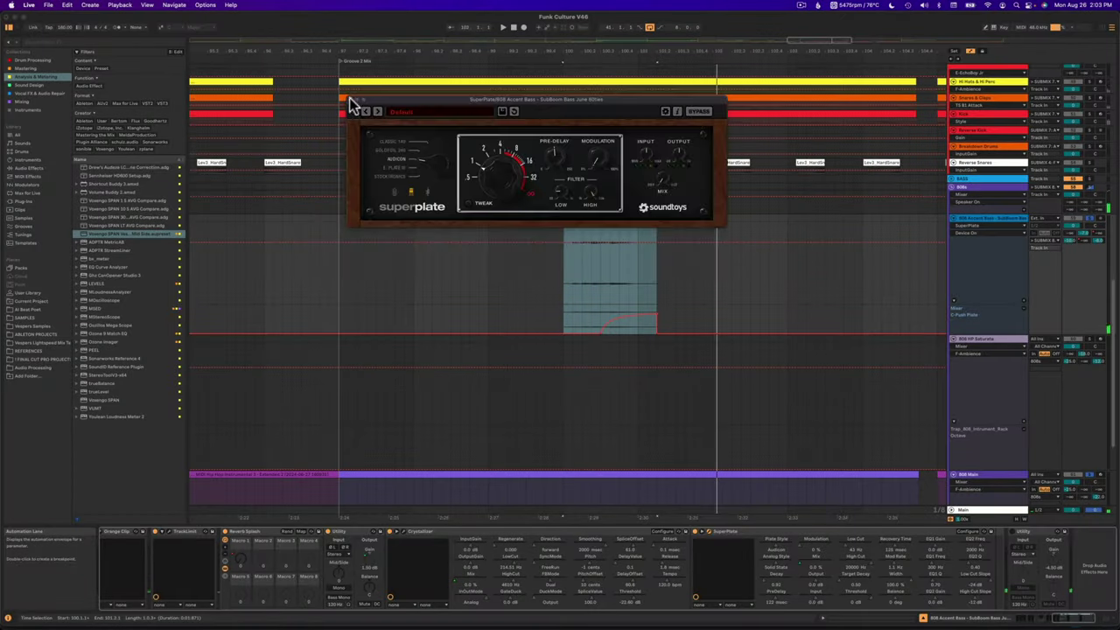
pyautogui.click(351, 99)
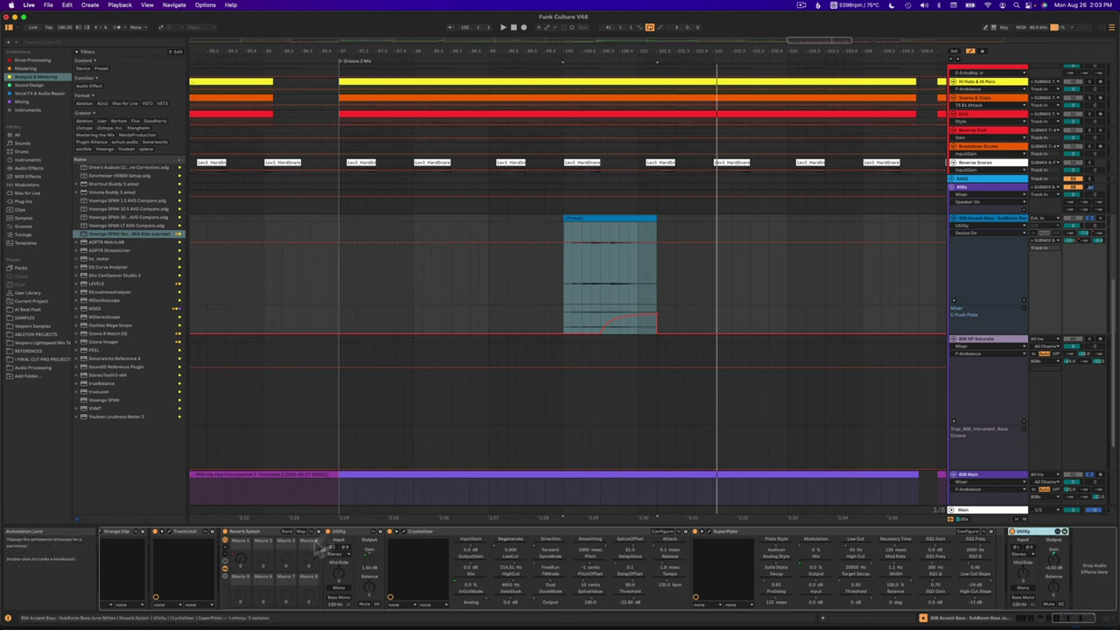
# - Collapse the Reverb Splash rack in the 808 Accent Bass device chain and hide the automation lanes
pyautogui.click(257, 536)
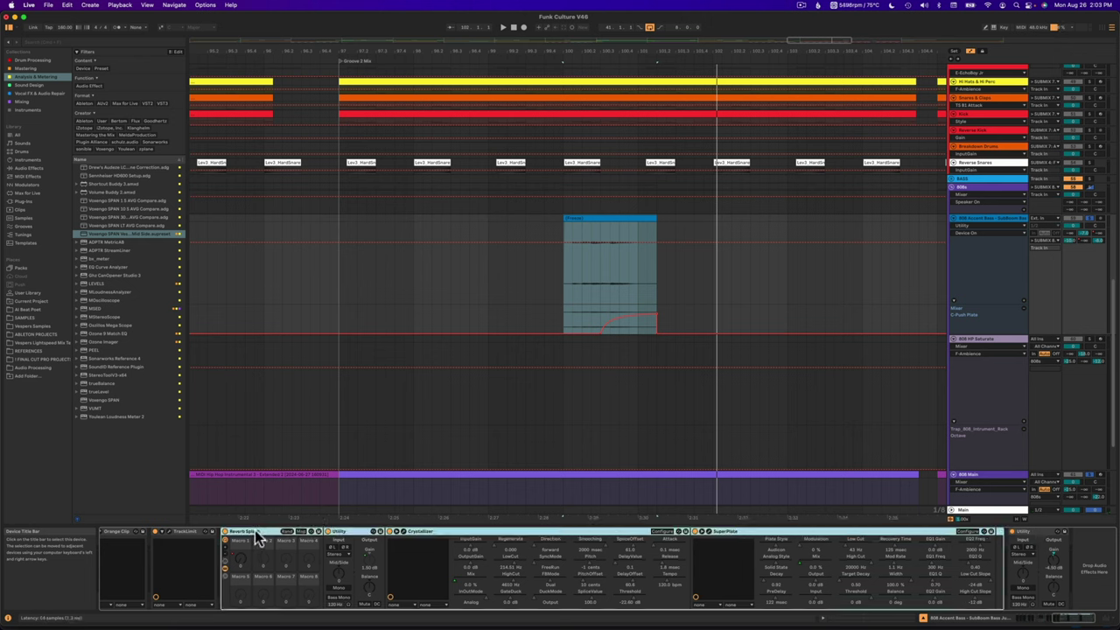
pyautogui.moveTo(257, 536); pyautogui.dragTo(298, 536)
pyautogui.press('a')
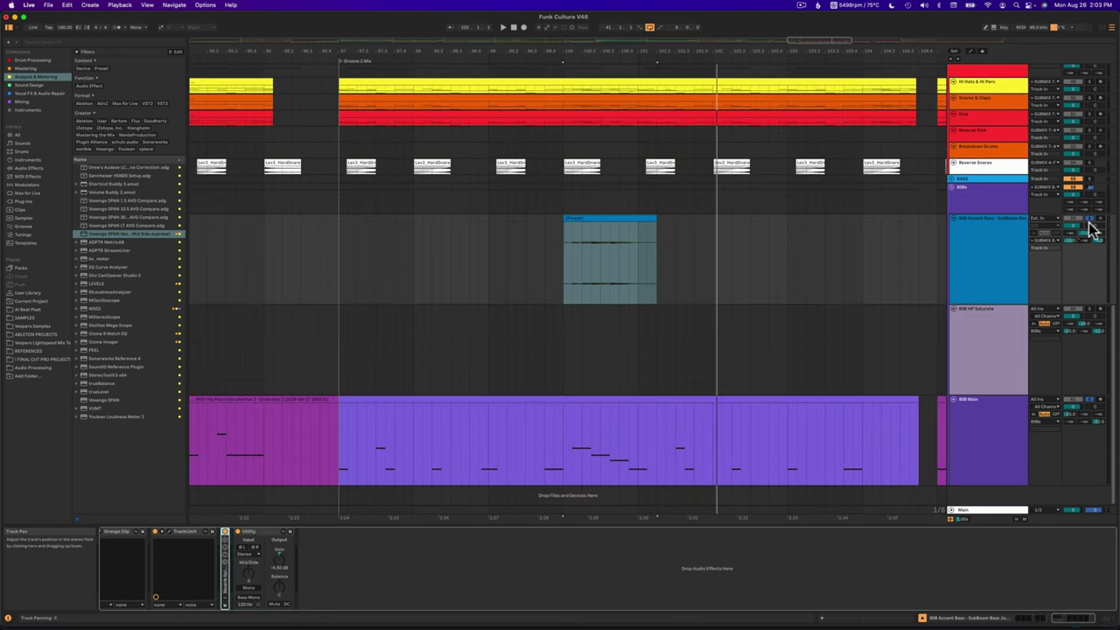
# - Unsolo the 808 tracks and audition the 808 Accent Bass clips at Drop 2.1 and Drop 2.2 in the full mix
pyautogui.scroll(-5, 726, 65)
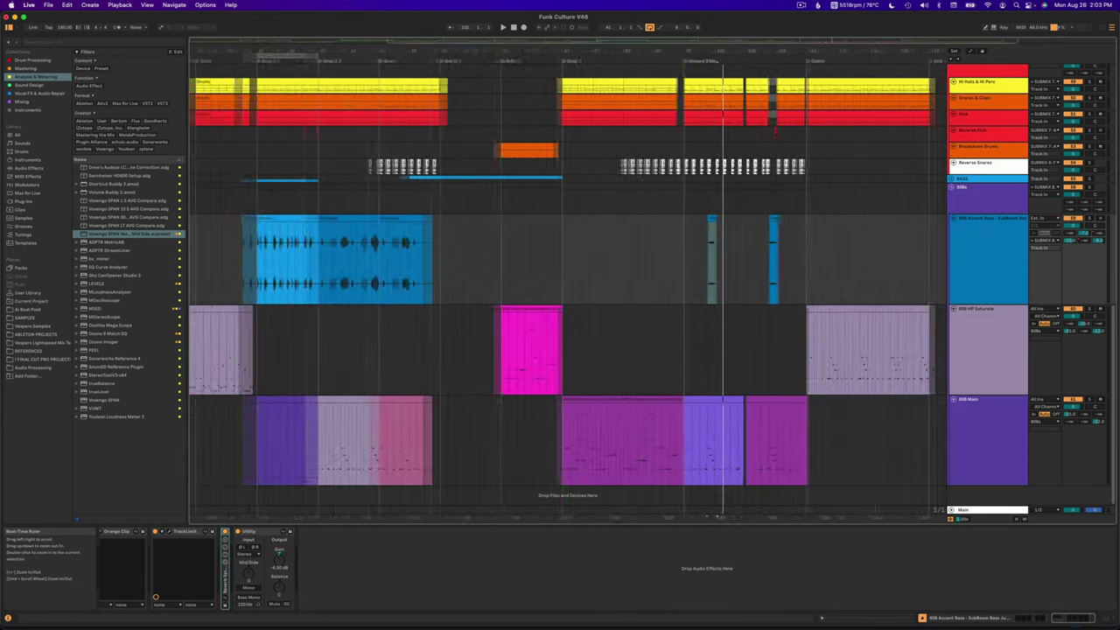
pyautogui.click(409, 220)
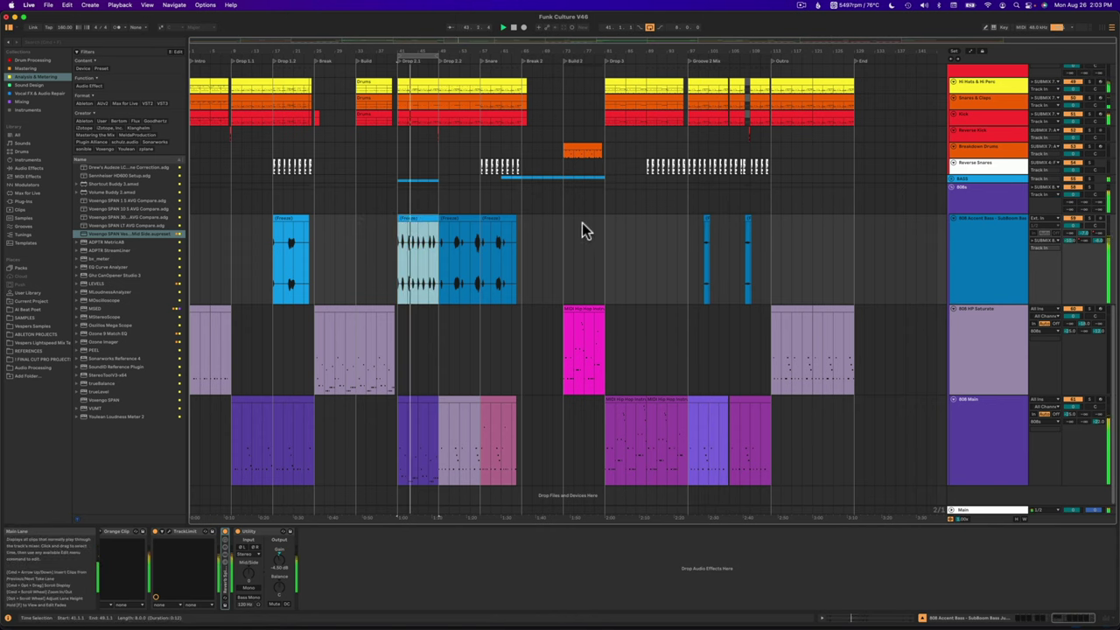
pyautogui.click(464, 219)
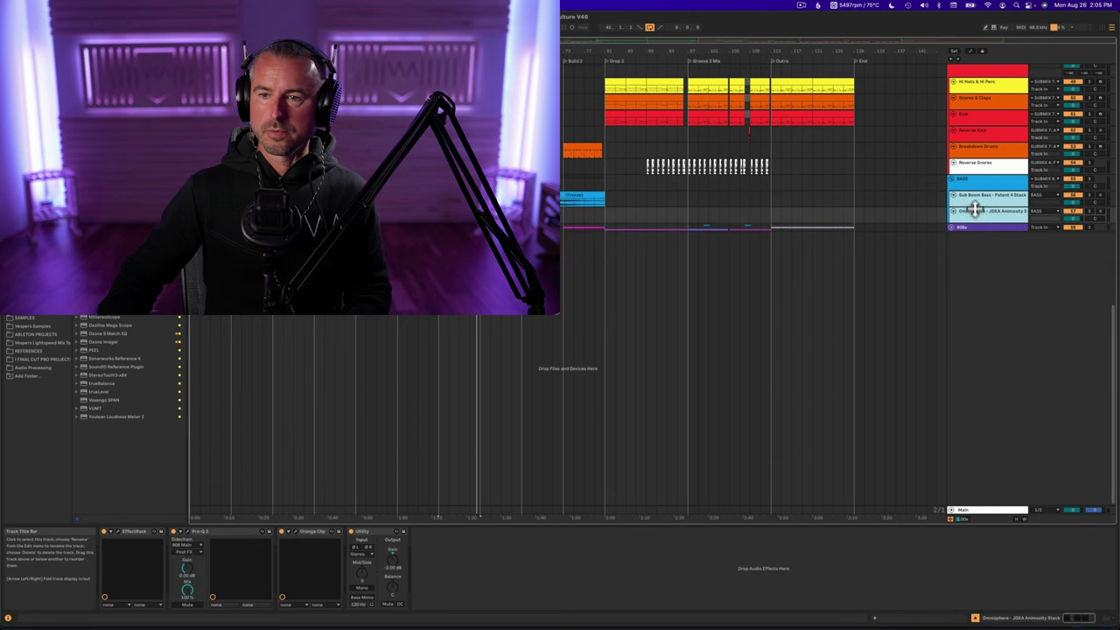
# - Enlarge the Sub Boom Bass and Omnisphere tracks in the BASS group and select the first Omnisphere clip at Drop 2.1
pyautogui.click(975, 239)
pyautogui.click(977, 203)
pyautogui.click(982, 270)
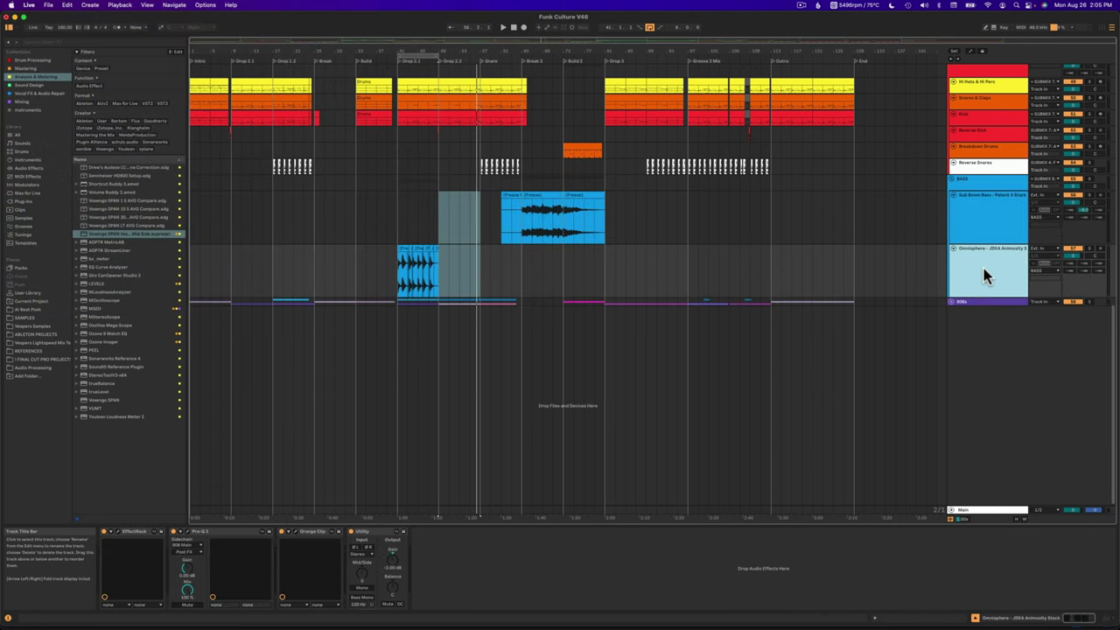
pyautogui.click(400, 250)
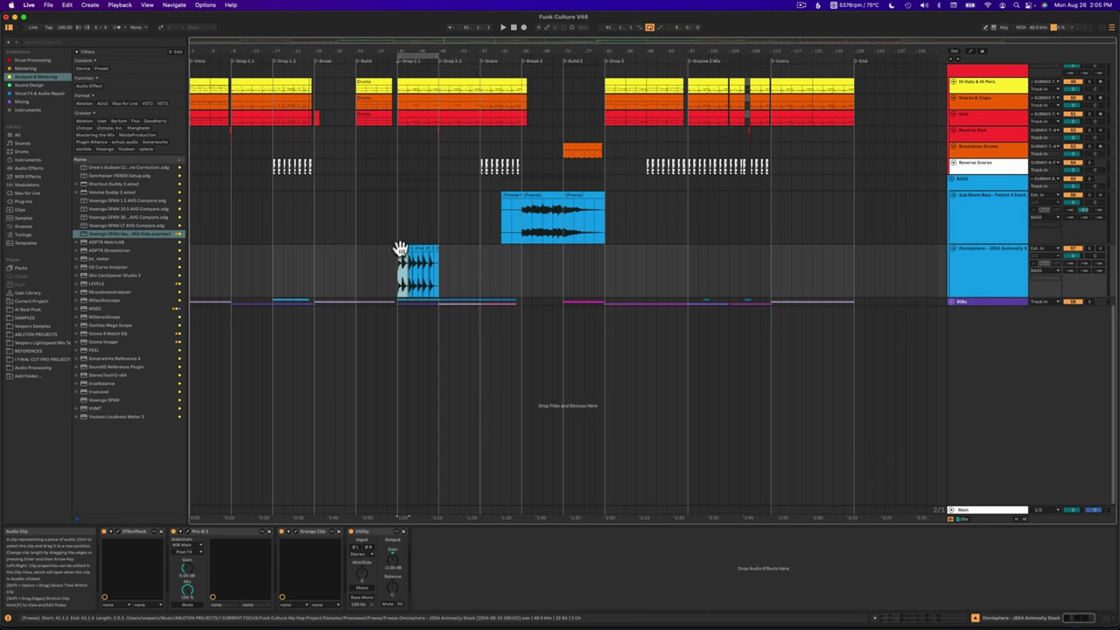
# - Solo the Omnisphere track, start playback and zoom the arrangement in on its clips at Drop 2.1
pyautogui.click(1092, 252)
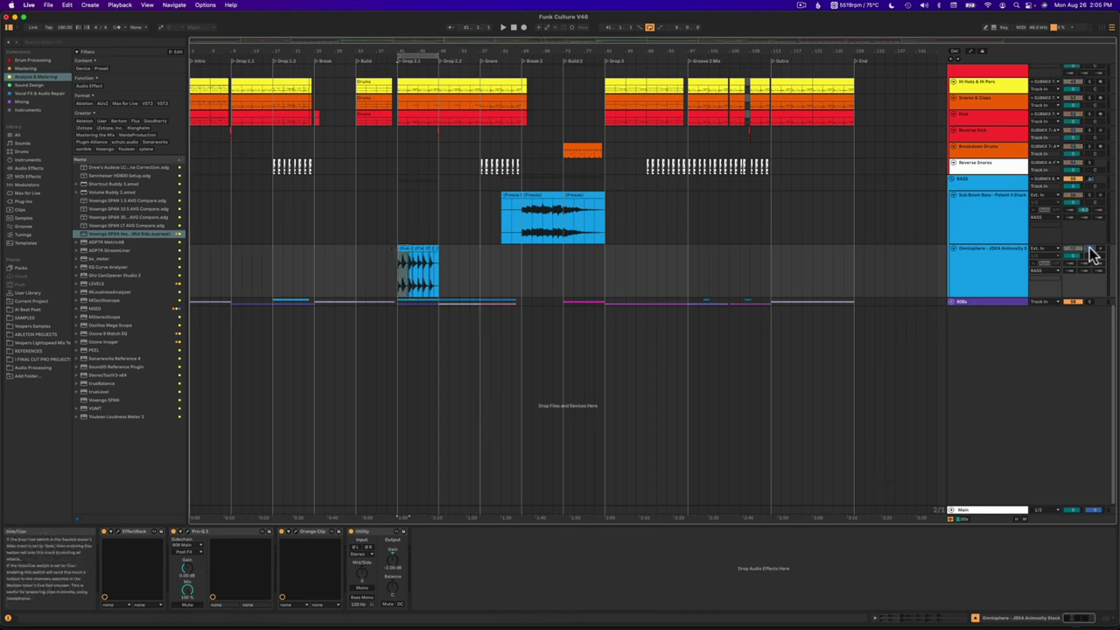
pyautogui.press('space')
pyautogui.moveTo(409, 49); pyautogui.dragTo(413, 78)
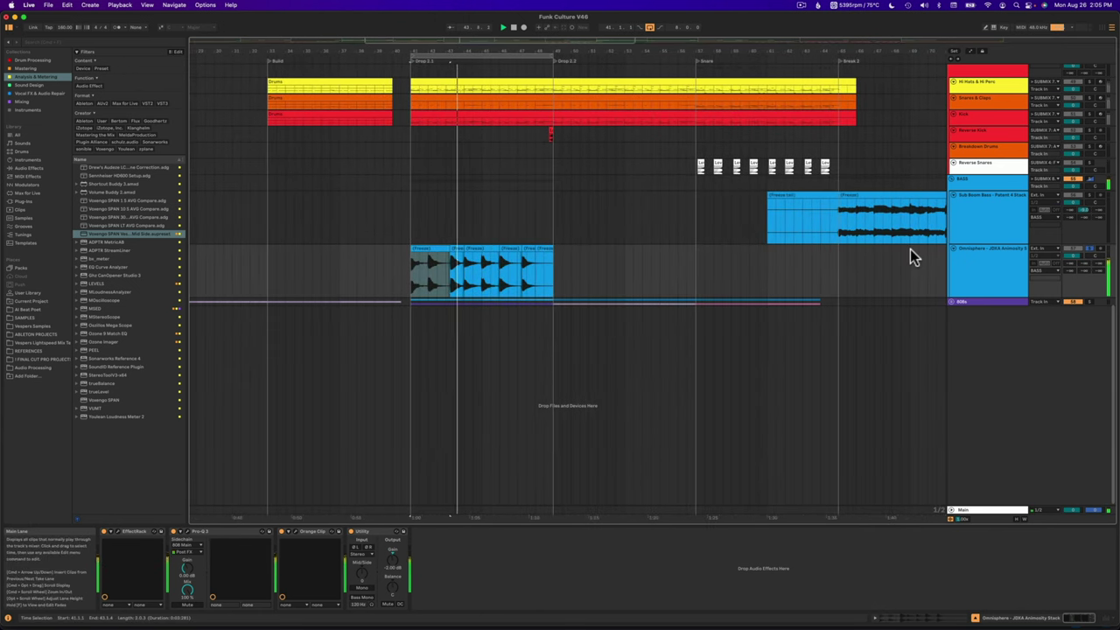
# - Unfold the 808s group and audition Omnisphere at Drop 2.1 with 808 Accent Bass and 808 Main added to the solo
pyautogui.click(952, 301)
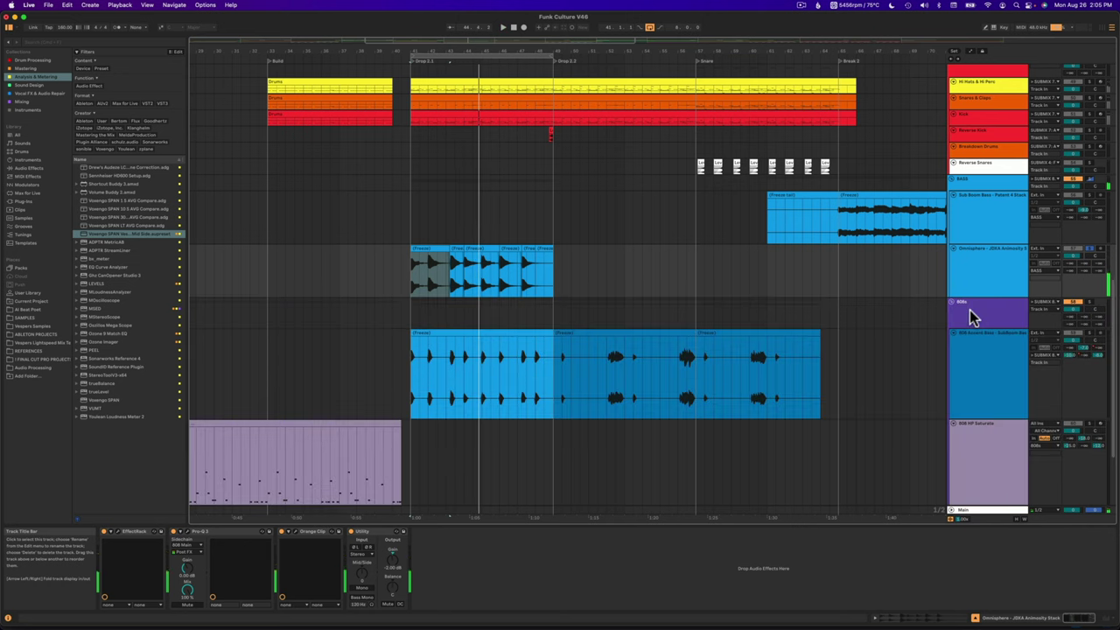
pyautogui.click(1090, 340)
pyautogui.press('space')
pyautogui.press('space')
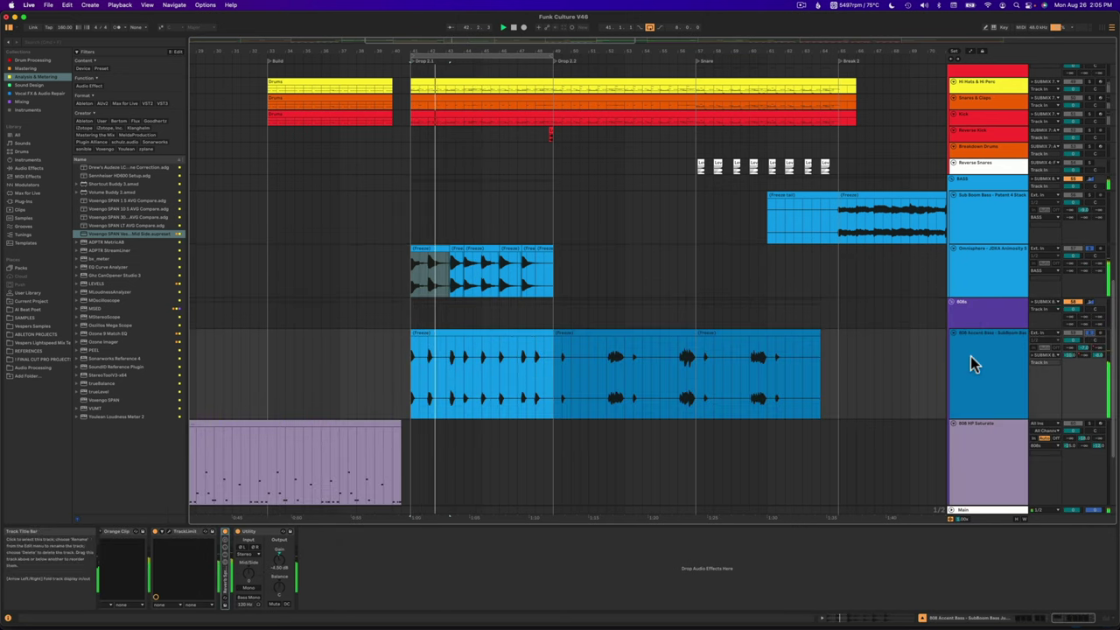
pyautogui.scroll(-3, 971, 362)
pyautogui.click(1089, 438)
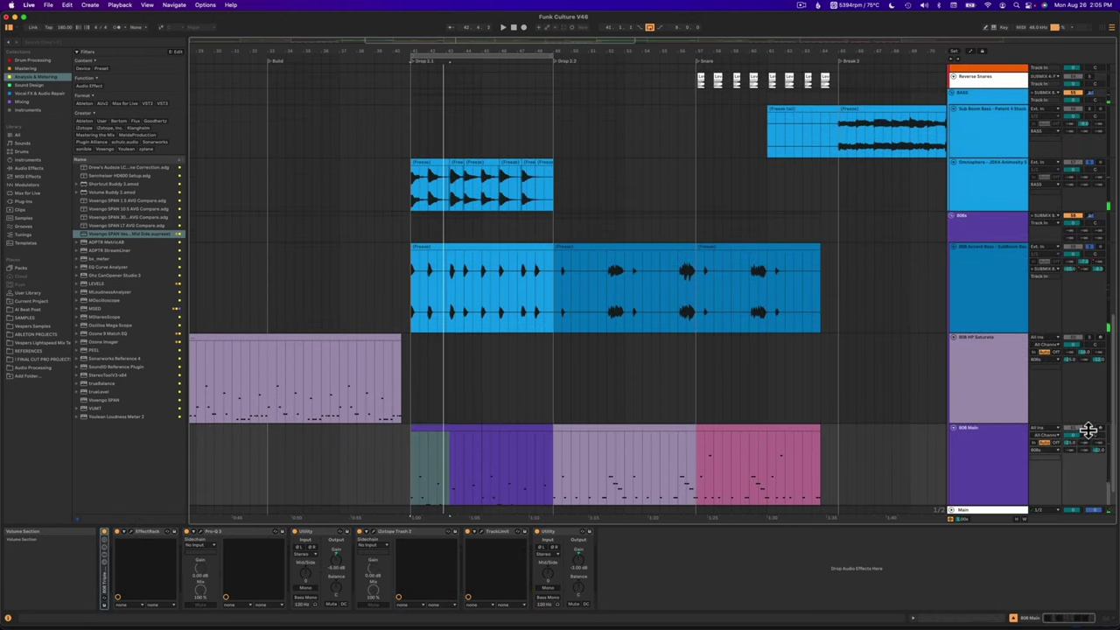
pyautogui.press('space')
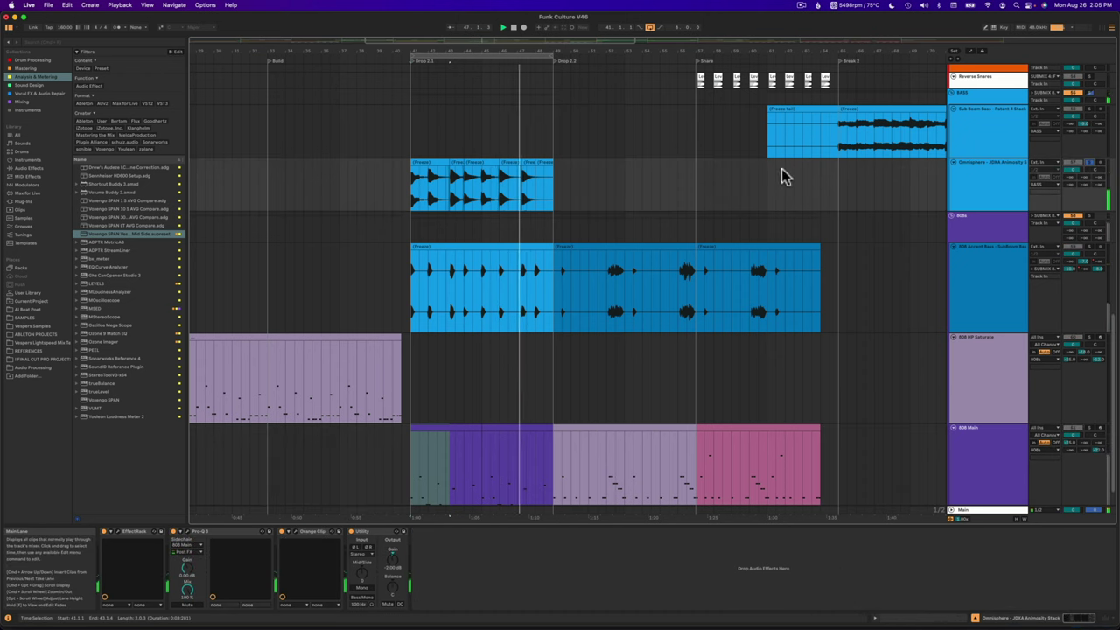
# - Deactivate Pro-Q 3, Orange Clip and Utility in the Omnisphere track's device chain
pyautogui.click(987, 182)
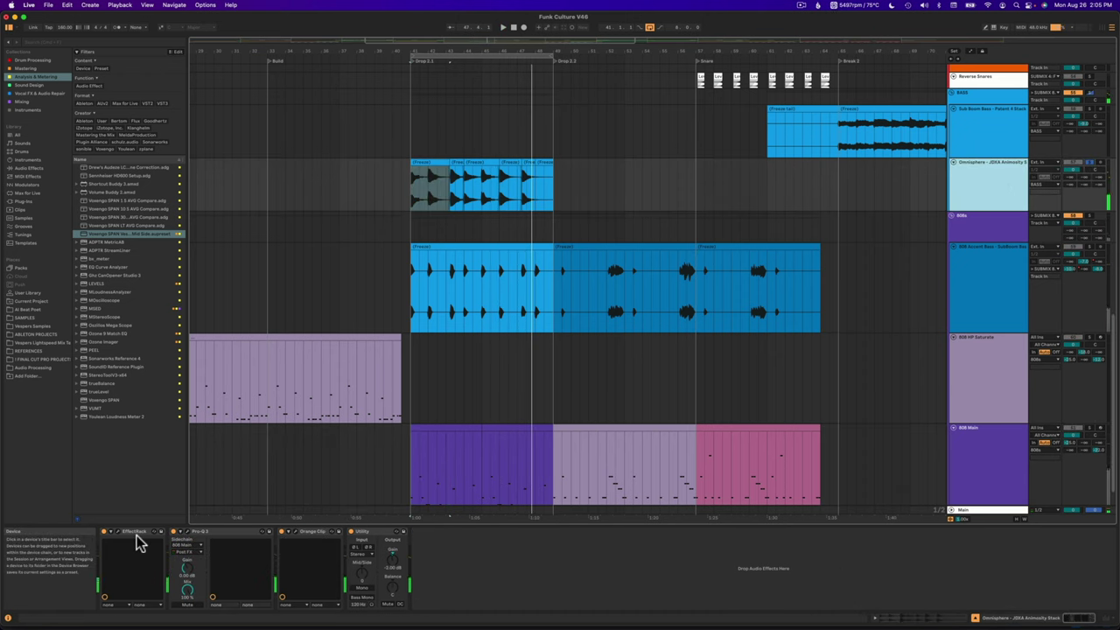
pyautogui.click(382, 536)
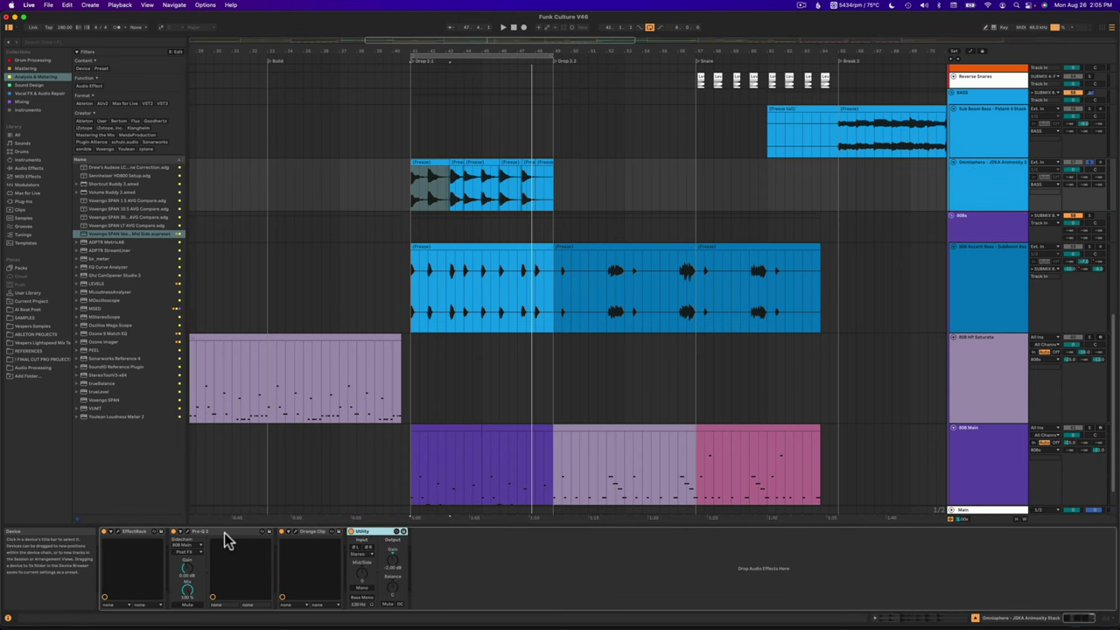
pyautogui.keyDown('shift'); pyautogui.click(225, 533); pyautogui.keyUp('shift')
pyautogui.press('0')
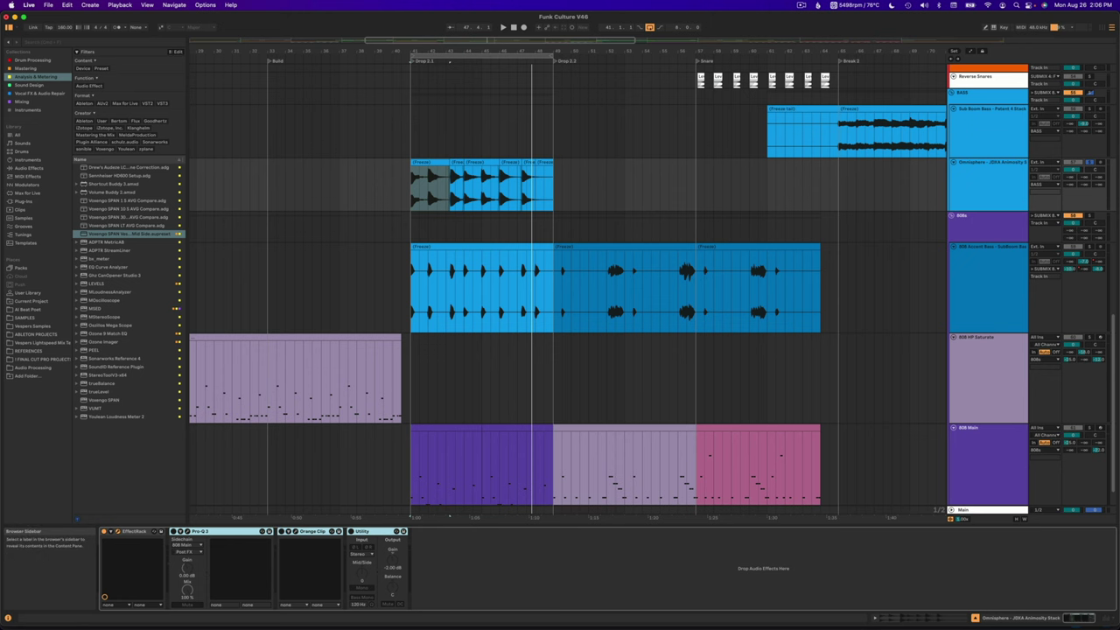
# - Open the EffectRack window on the Omnisphere track, bypass SuperPlate, EchoBoy Jr. and MicroShift, and play the dry bass
pyautogui.press('super+alt+p')
pyautogui.moveTo(283, 70); pyautogui.dragTo(615, 22)
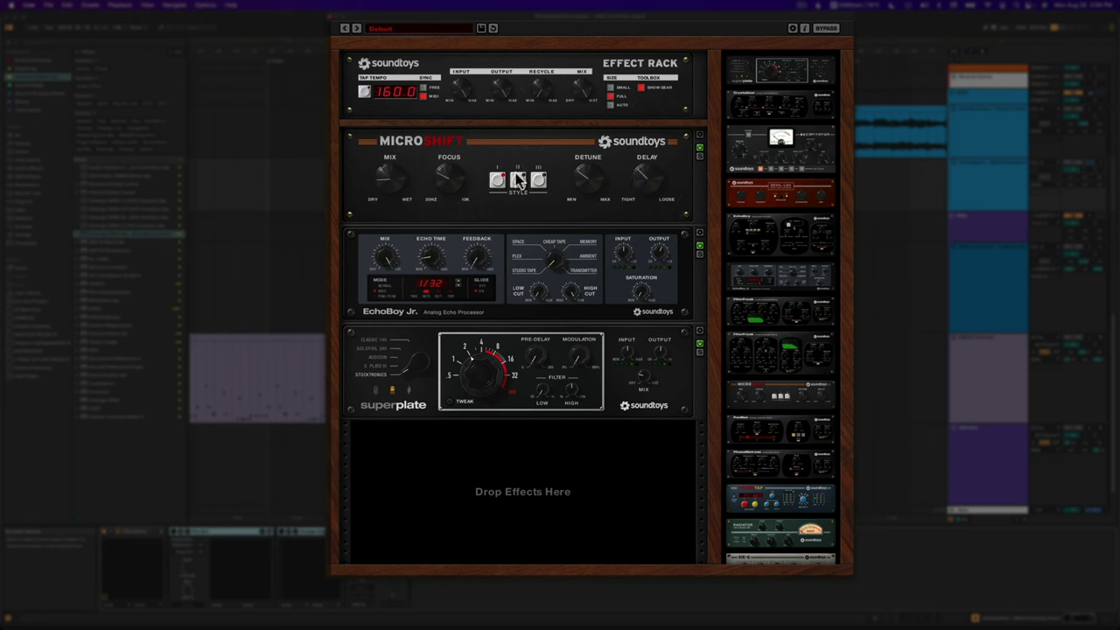
pyautogui.click(698, 343)
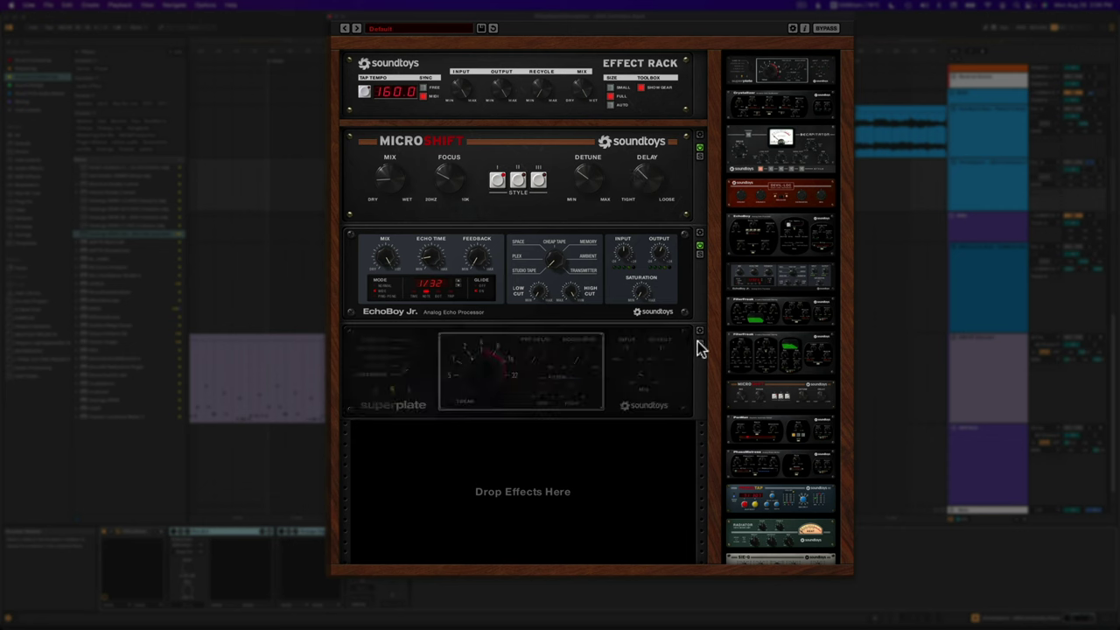
pyautogui.click(700, 249)
pyautogui.click(700, 147)
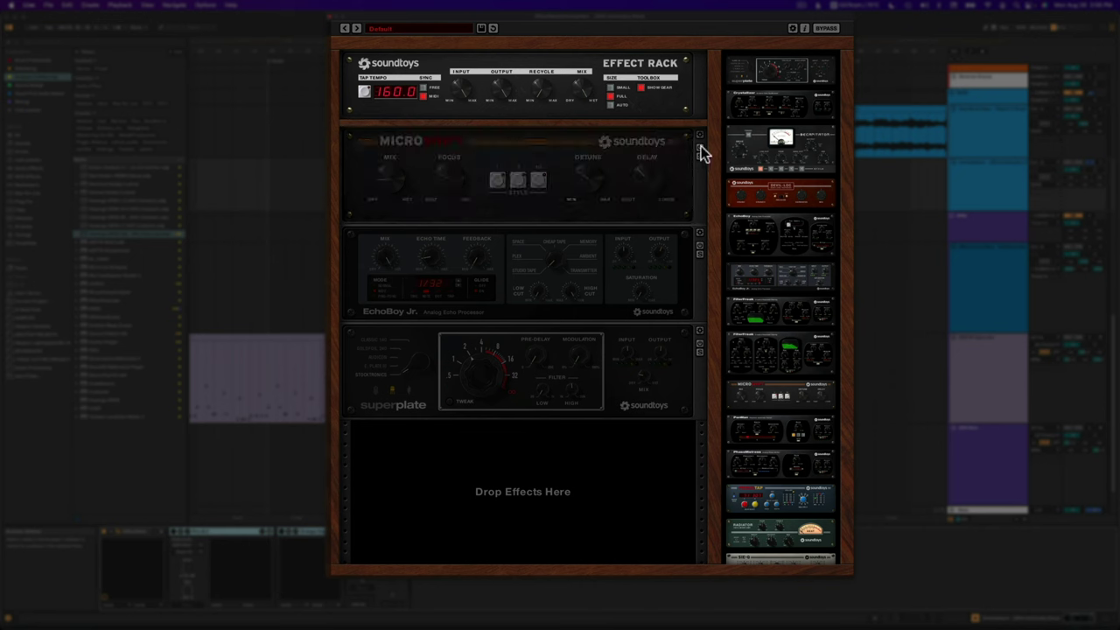
pyautogui.press('space')
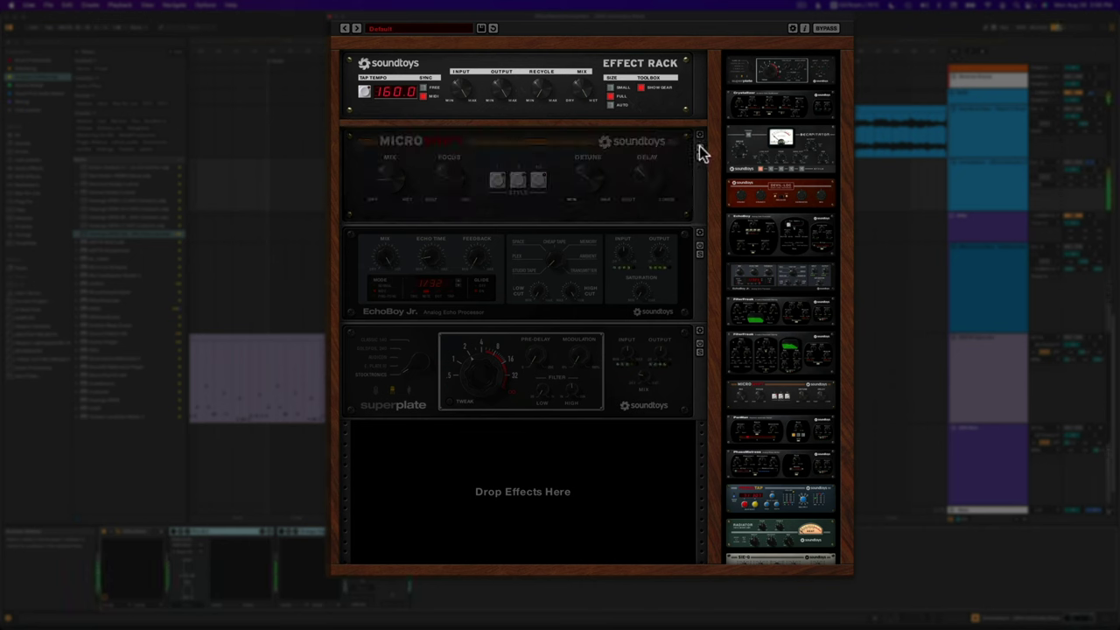
# - Turn MicroShift, EchoBoy Jr. and SuperPlate back on one at a time, comparing the bass with EchoBoy Jr. off and on during playback
pyautogui.click(700, 149)
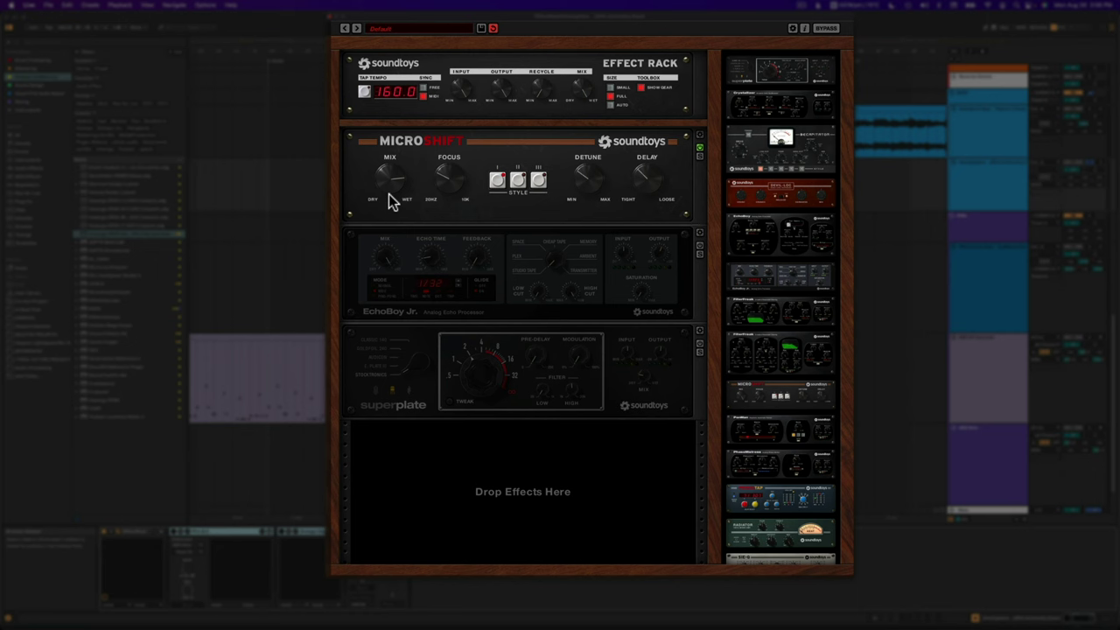
pyautogui.click(699, 246)
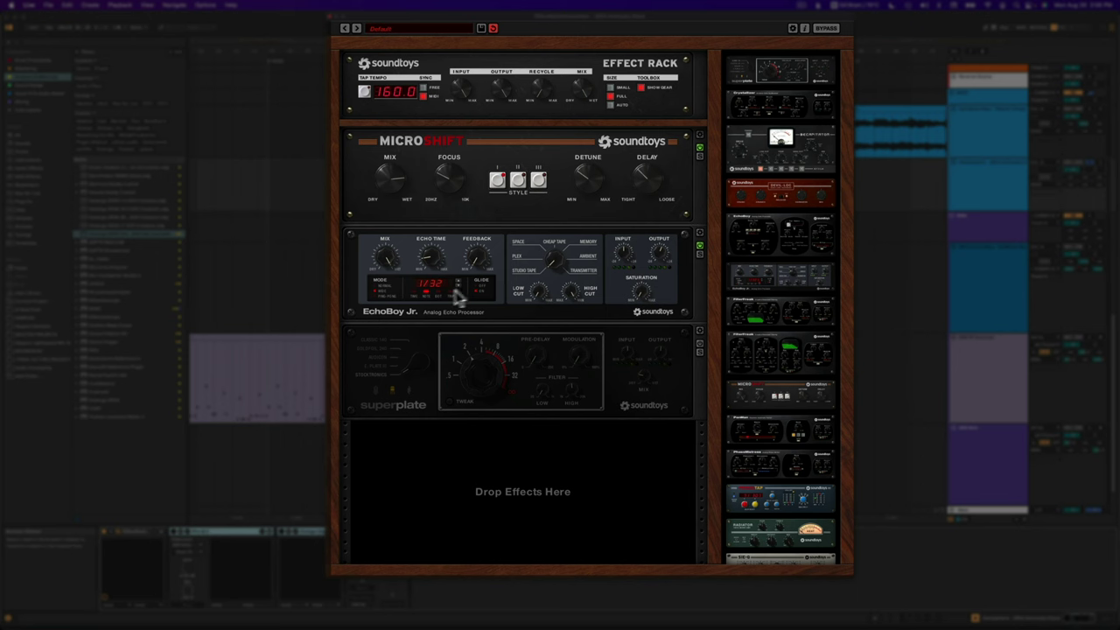
pyautogui.press('space')
pyautogui.click(699, 248)
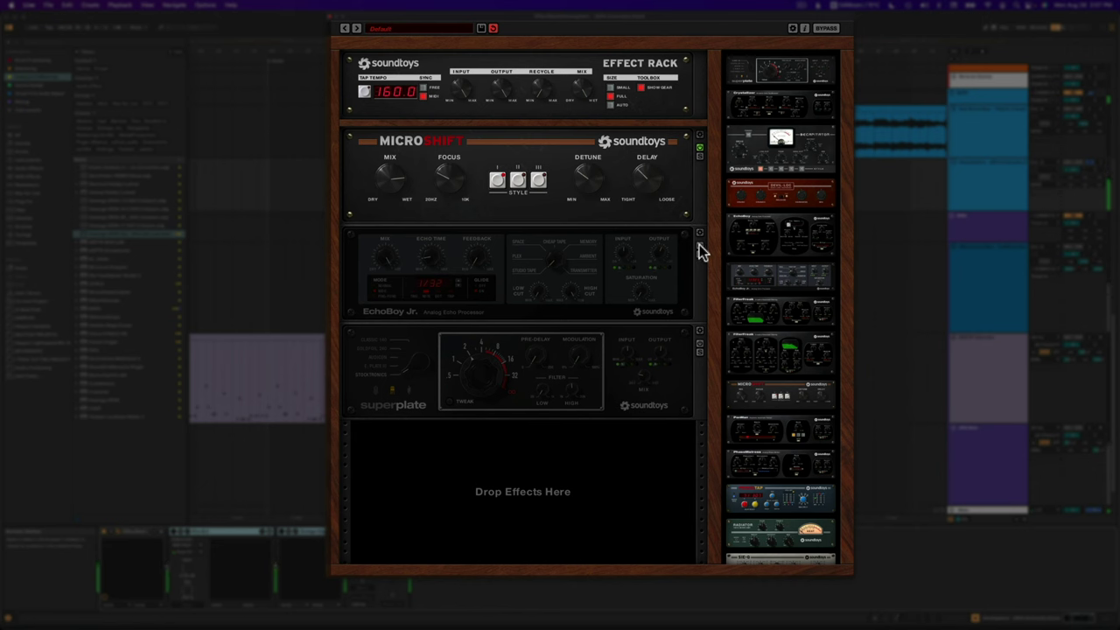
pyautogui.click(699, 248)
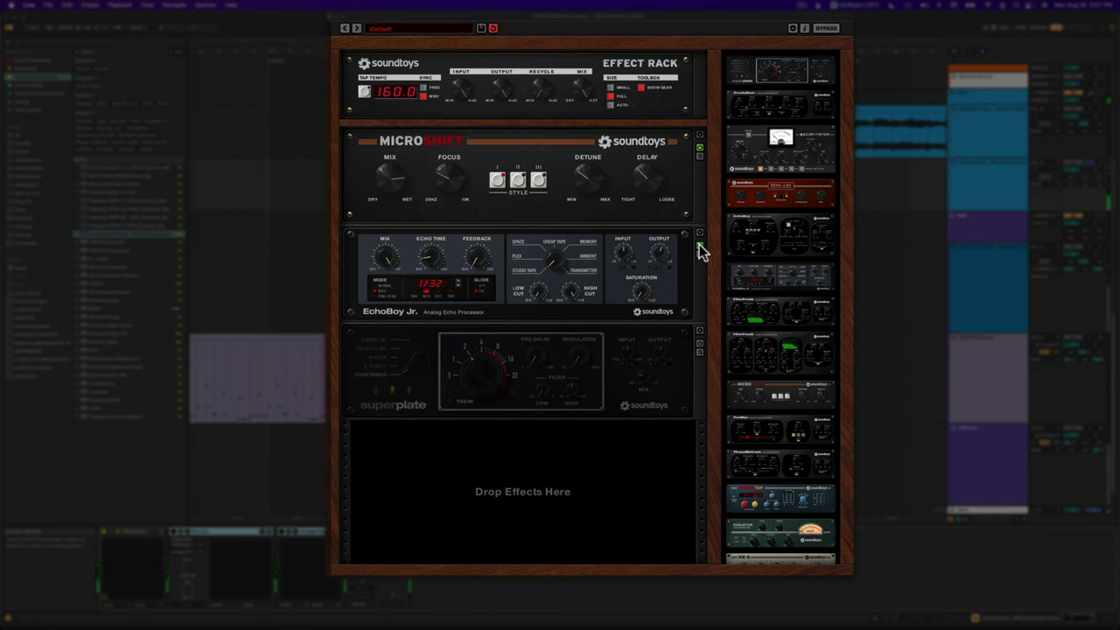
pyautogui.click(699, 344)
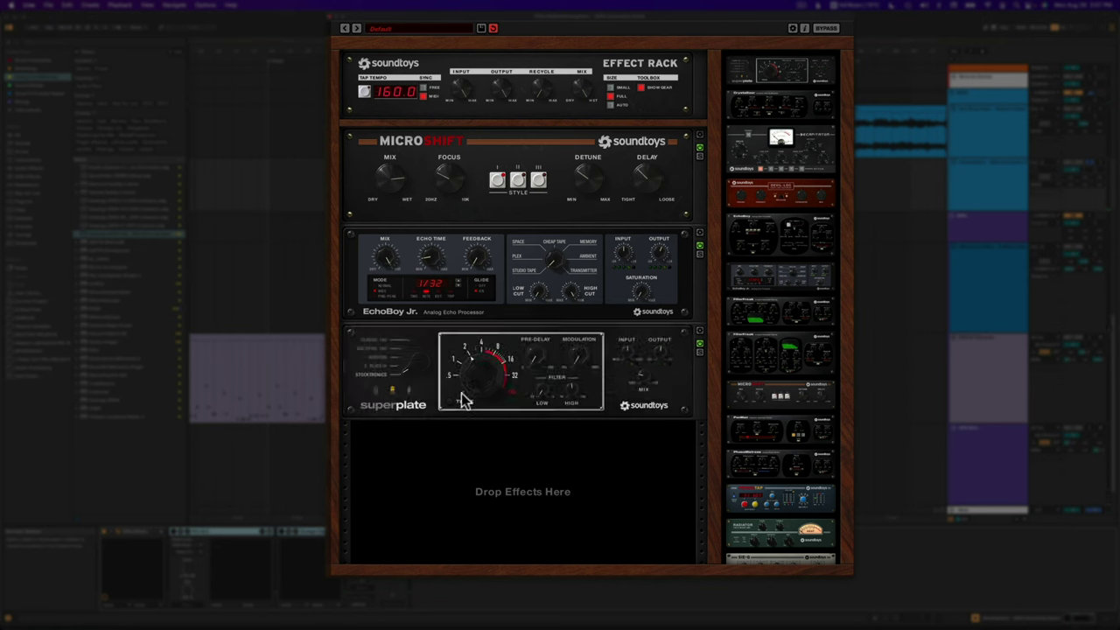
pyautogui.press('space')
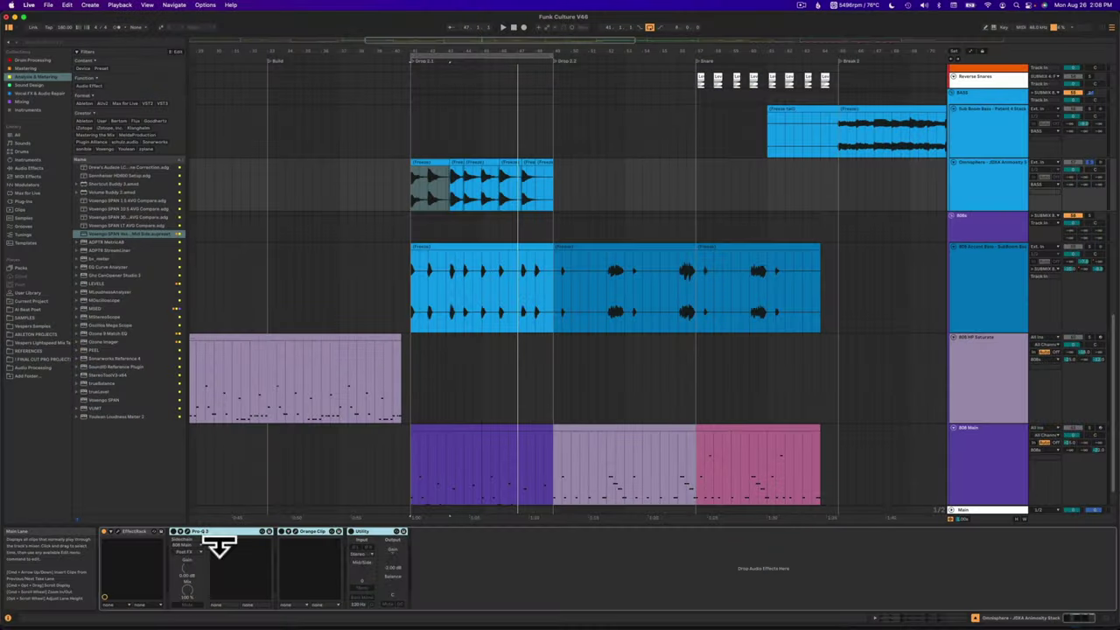
# - Reactivate Pro-Q 3 on the Omnisphere track and examine its EQ curve and sidechained low-end ducking during playback
pyautogui.click(208, 532)
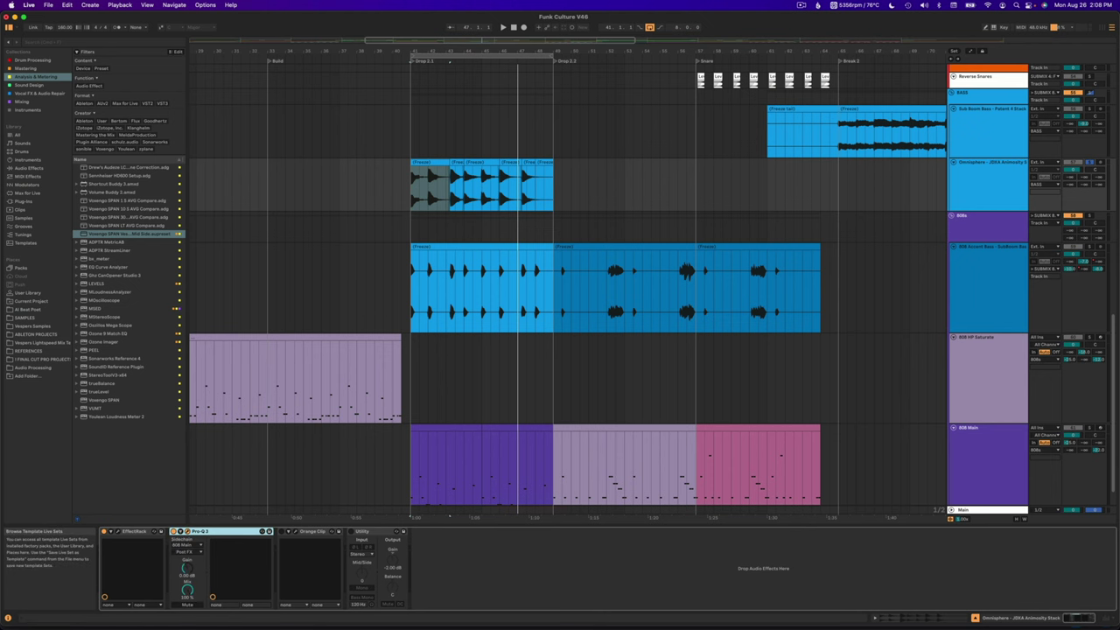
pyautogui.press('super+alt+p')
pyautogui.moveTo(640, 82); pyautogui.dragTo(590, 96)
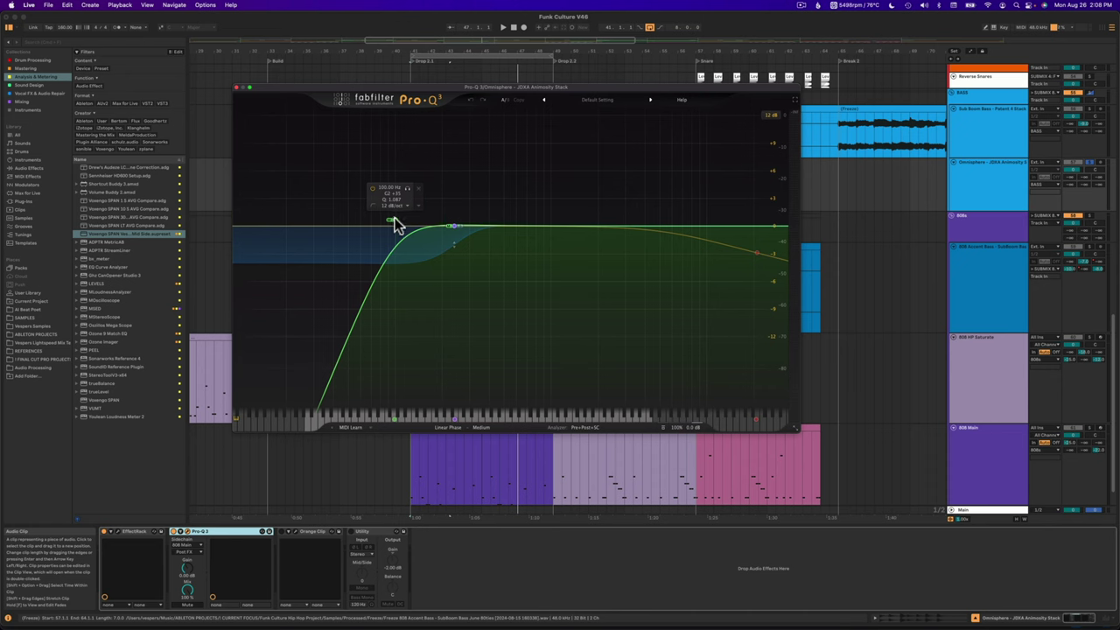
pyautogui.press('space')
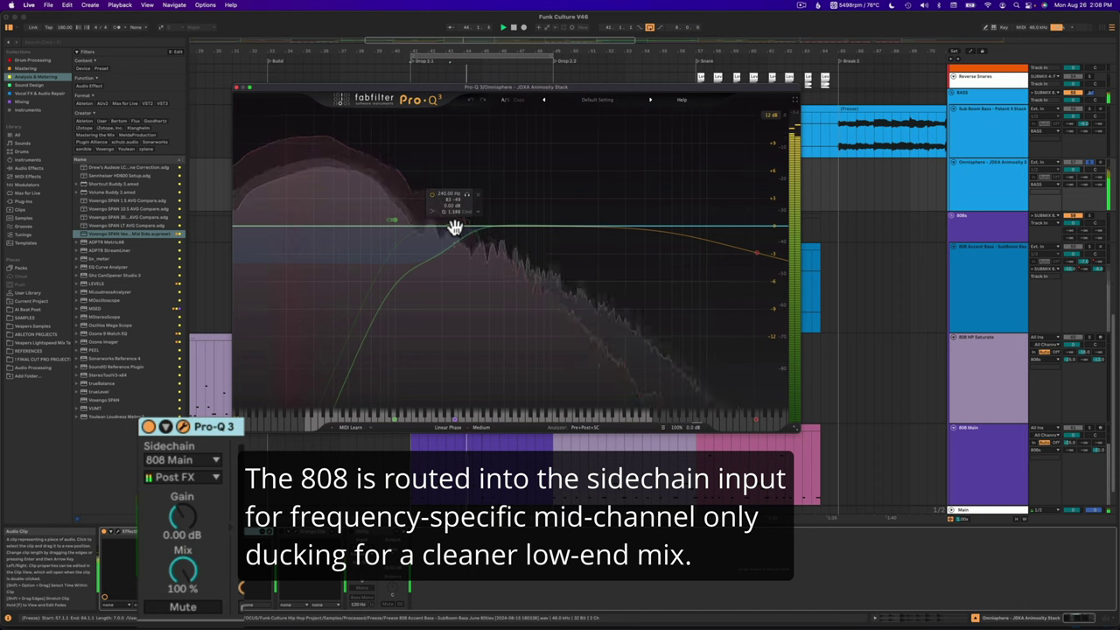
pyautogui.press('space')
# - Set the 240 Hz low-shelf band in Pro-Q 3 to Mid, audition the ducking, and close the plug-in window
pyautogui.click(455, 228)
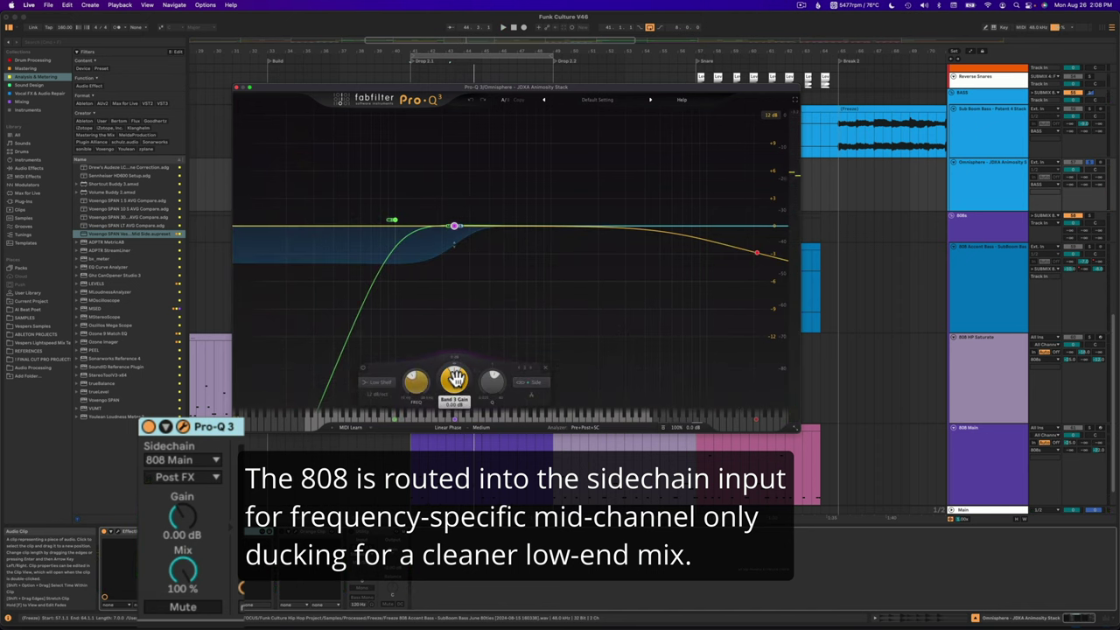
pyautogui.moveTo(455, 227)
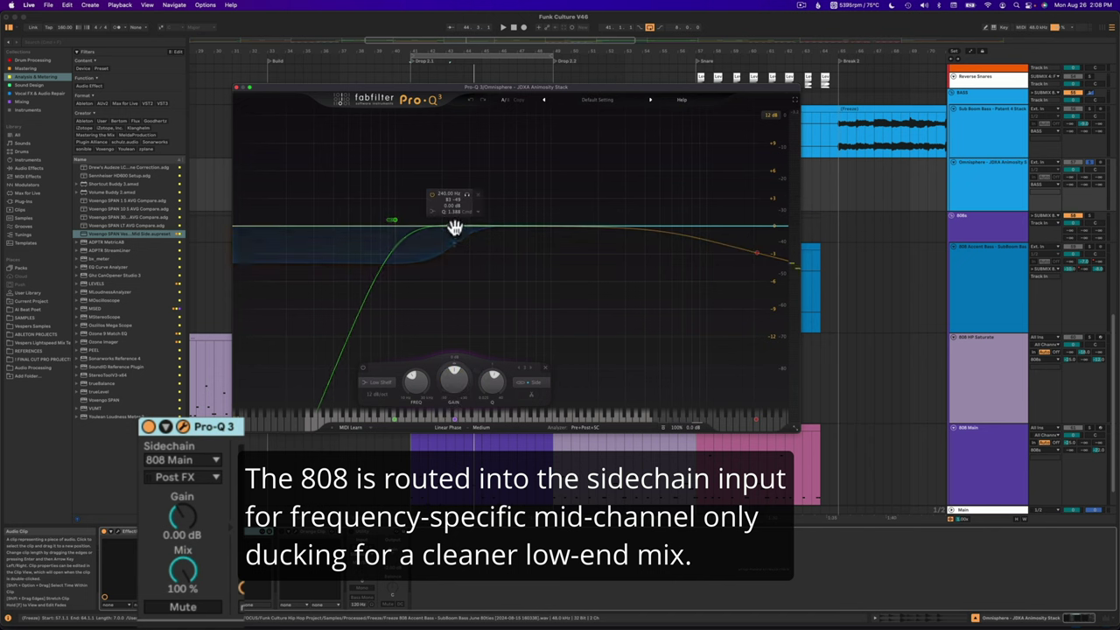
pyautogui.click(535, 382)
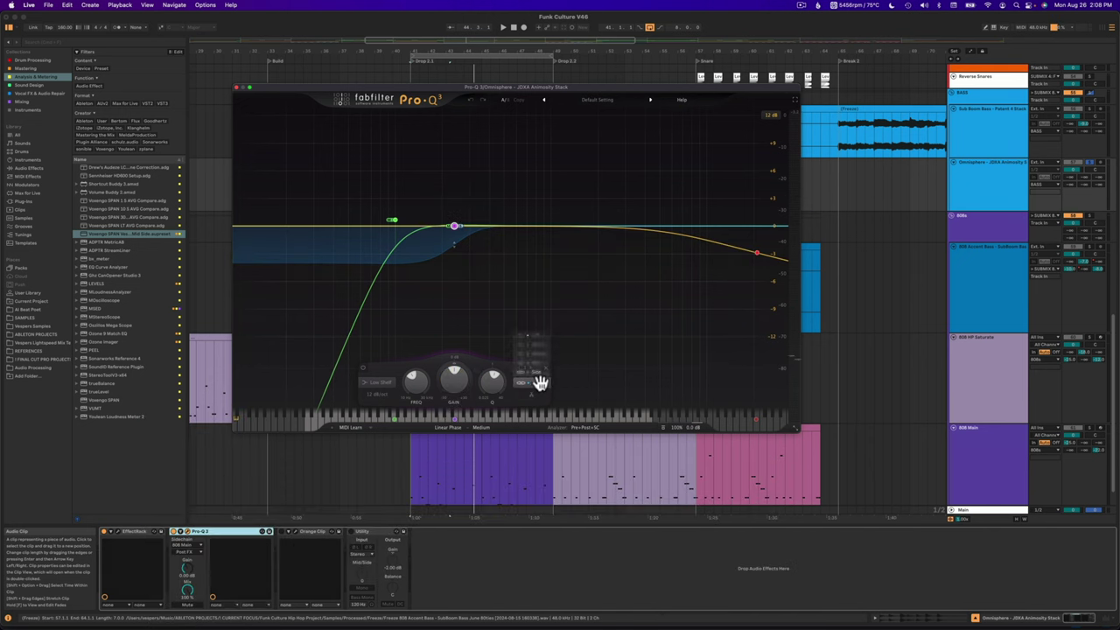
pyautogui.click(529, 367)
pyautogui.press('space')
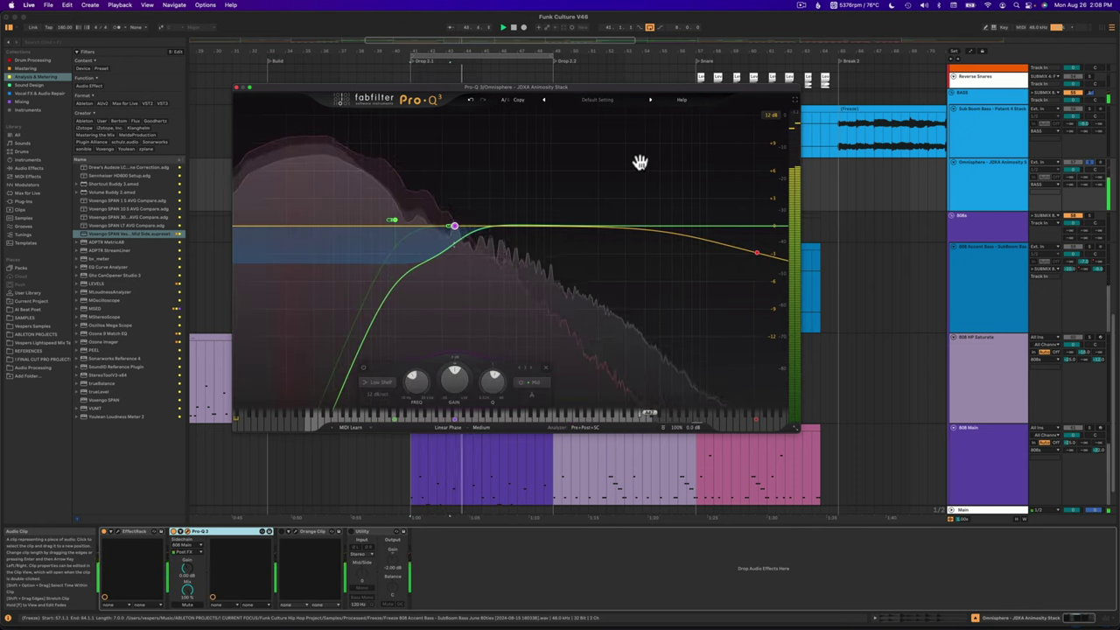
pyautogui.press('space')
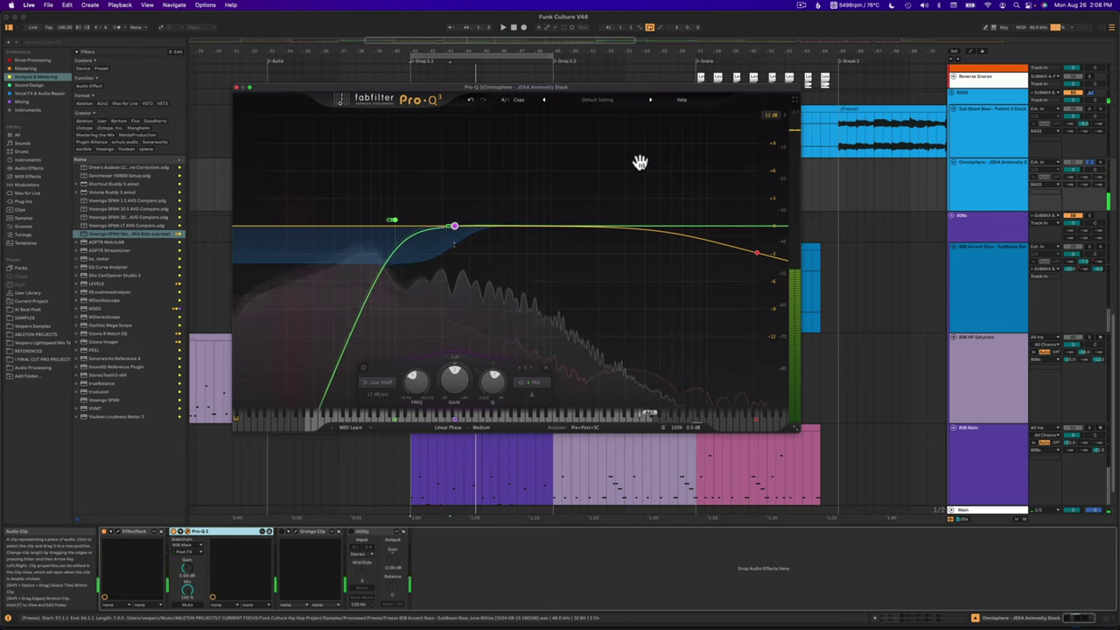
pyautogui.click(238, 88)
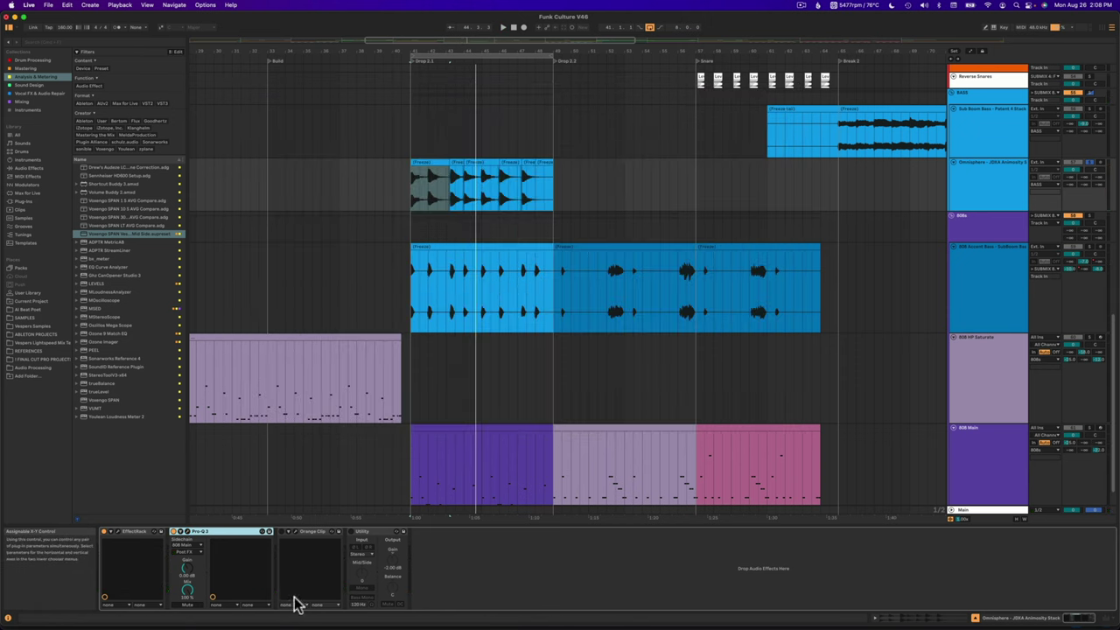
# - Reactivate Orange Clip, reset its clip meter, and examine its clipping and output level in the plug-in window
pyautogui.click(296, 532)
pyautogui.moveTo(595, 320); pyautogui.dragTo(554, 280)
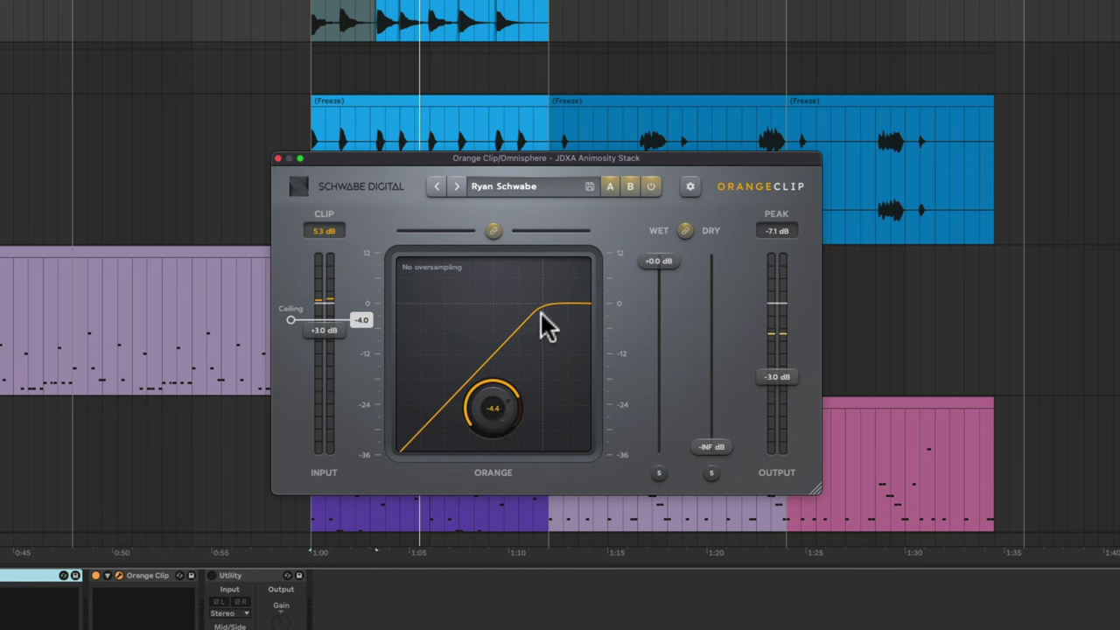
pyautogui.doubleClick(325, 232)
pyautogui.press('space')
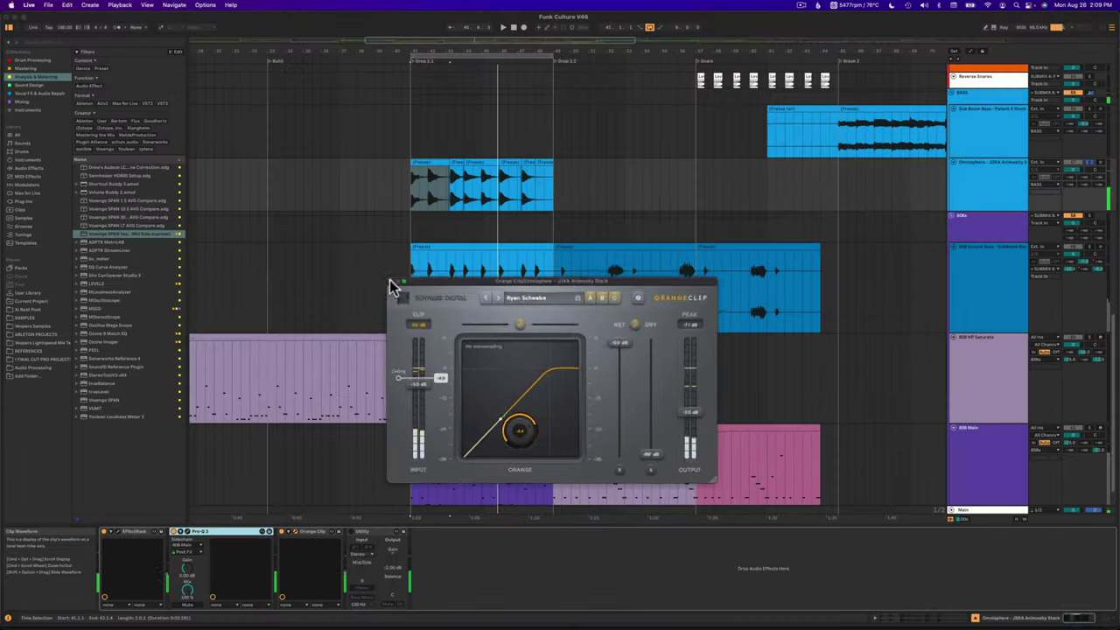
pyautogui.click(283, 164)
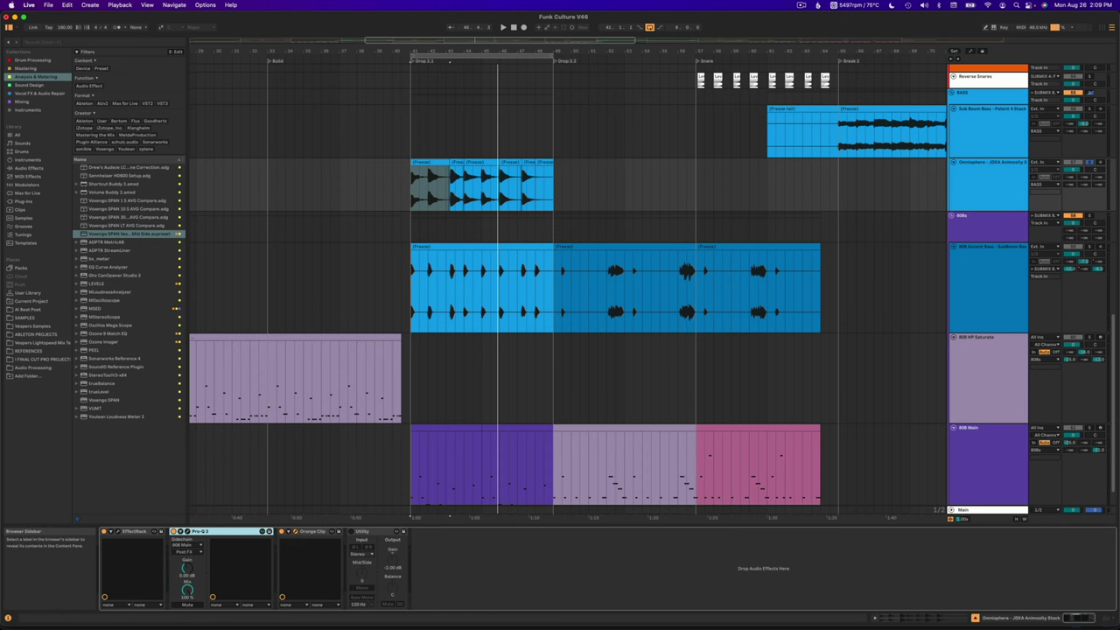
pyautogui.press('super+alt+p')
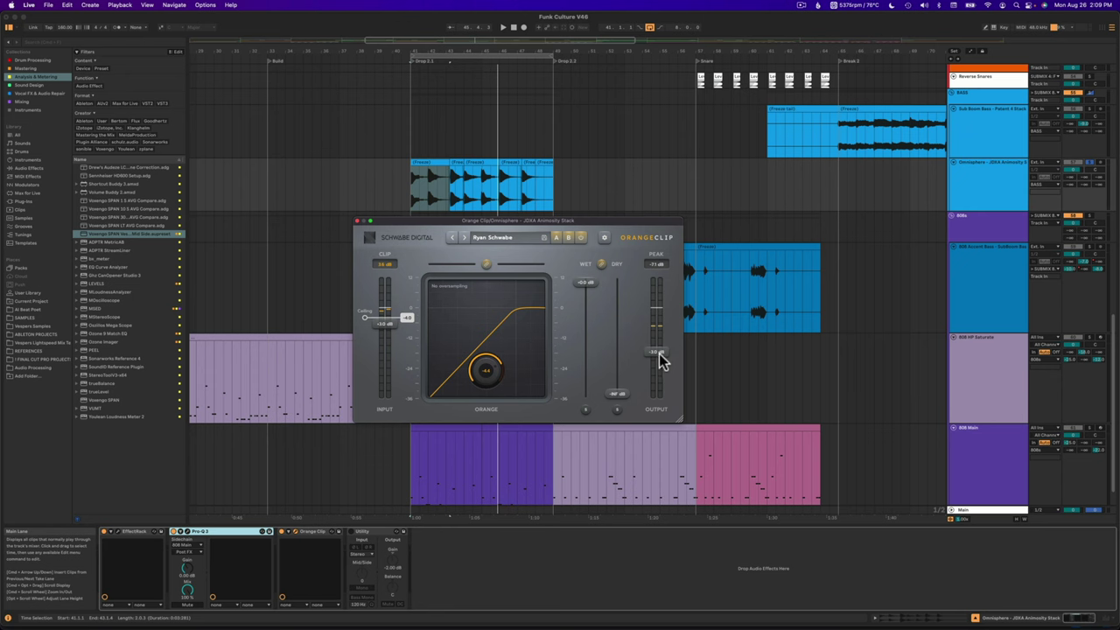
pyautogui.click(358, 222)
# - Reactivate Utility on the Omnisphere track and switch to the Session View mixer with enlarged volume faders
pyautogui.click(376, 532)
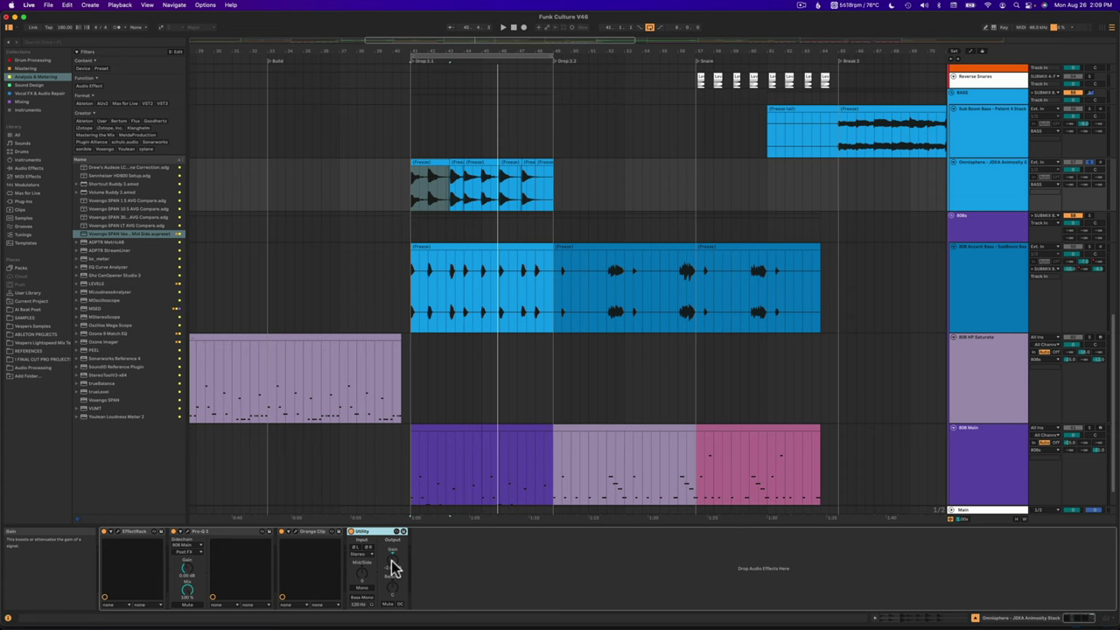
pyautogui.press('Tab')
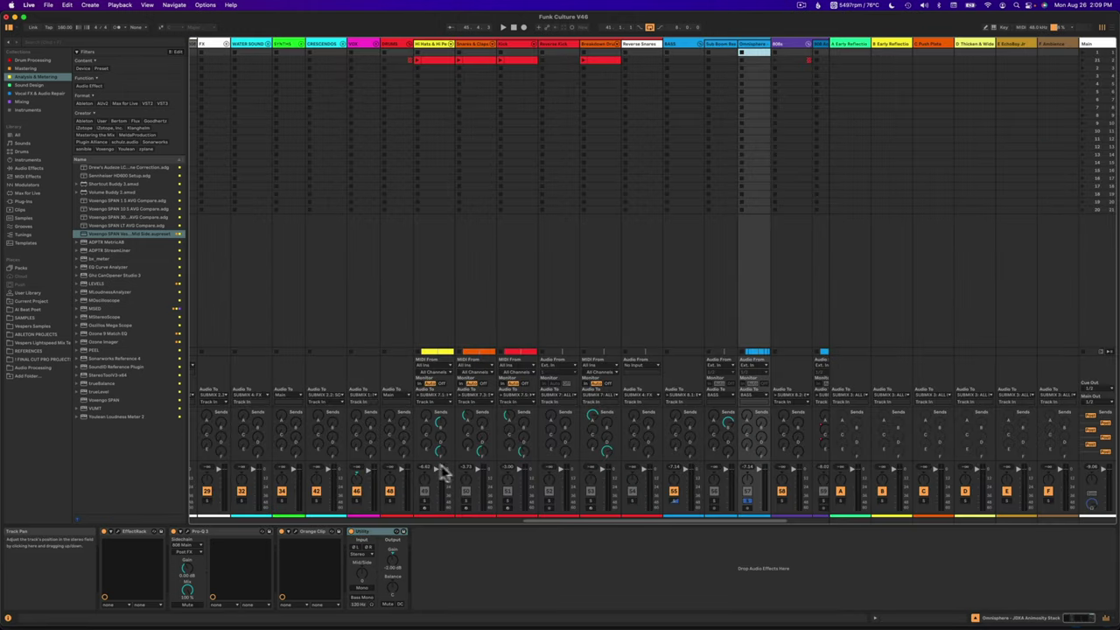
pyautogui.moveTo(406, 460); pyautogui.dragTo(423, 296)
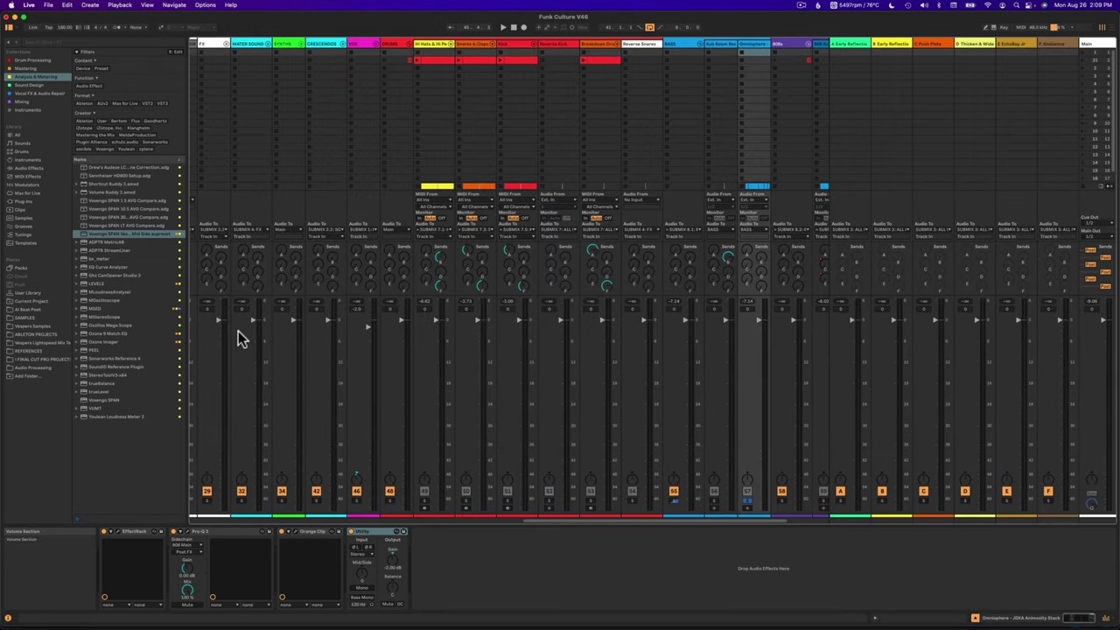
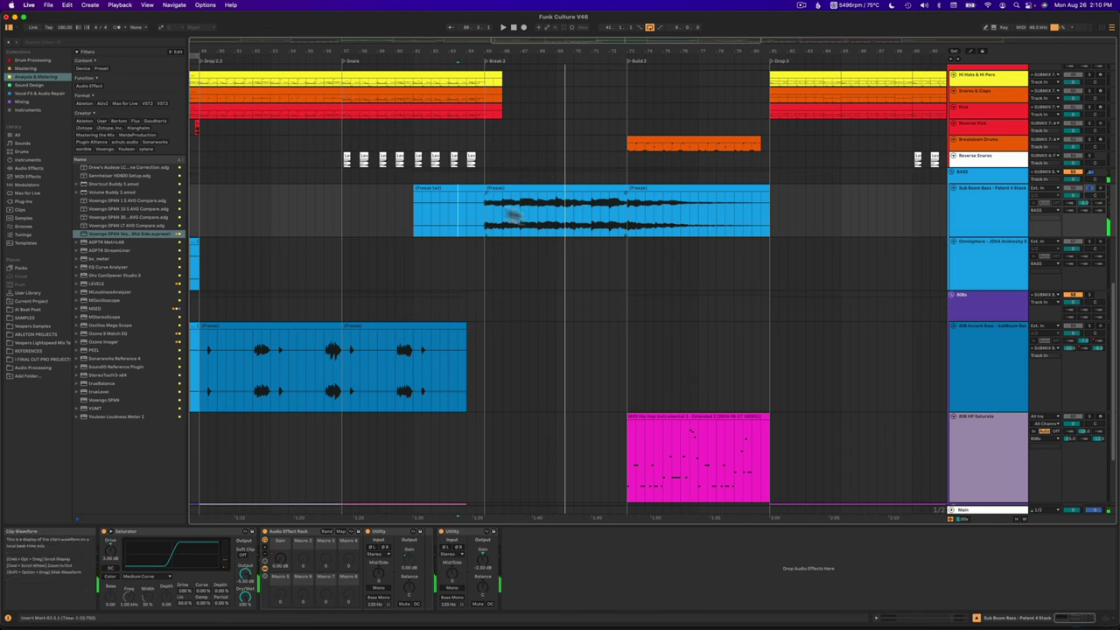
# - Audition the Sub Boom Bass from Break 2 and examine its Saturator, Audio Effect Rack Gain macro and gain automation
pyautogui.click(485, 207)
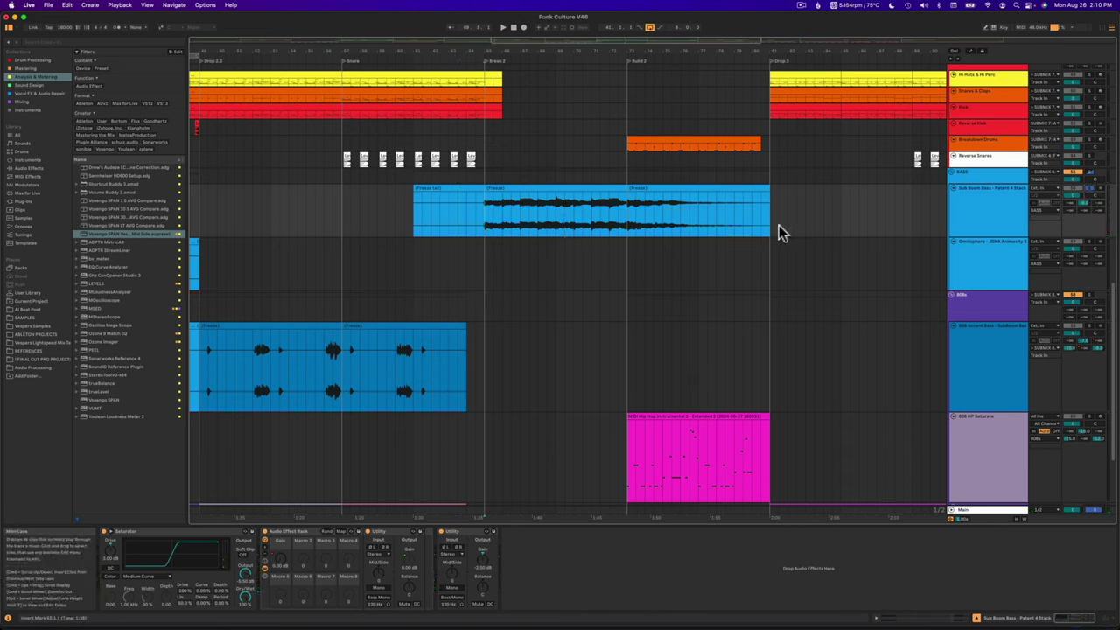
pyautogui.press('space')
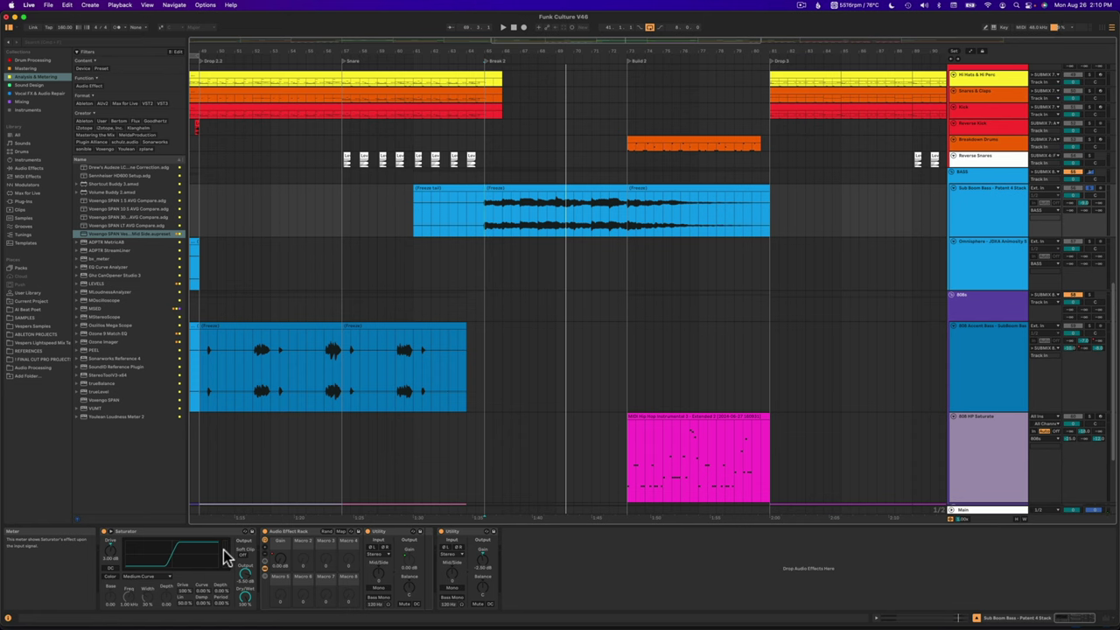
pyautogui.click(143, 532)
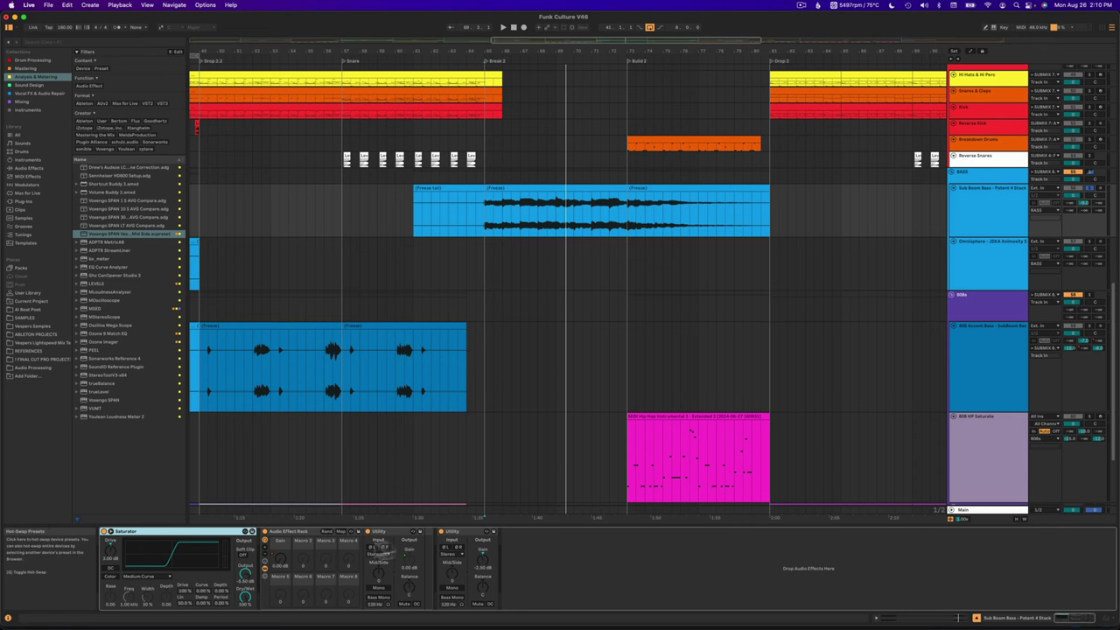
pyautogui.click(280, 564)
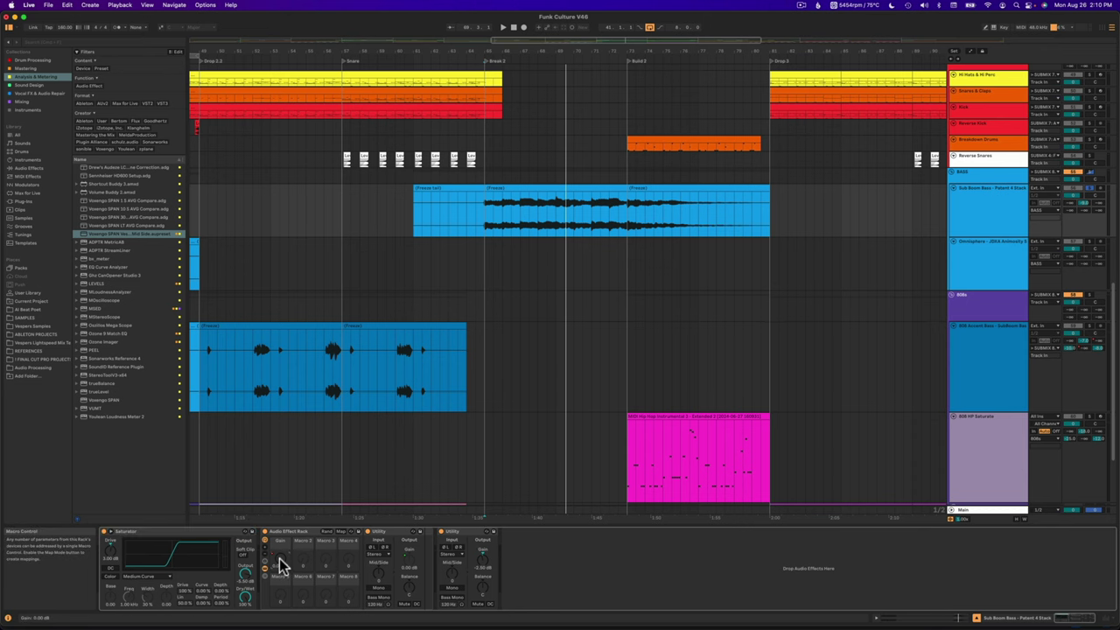
pyautogui.press('a')
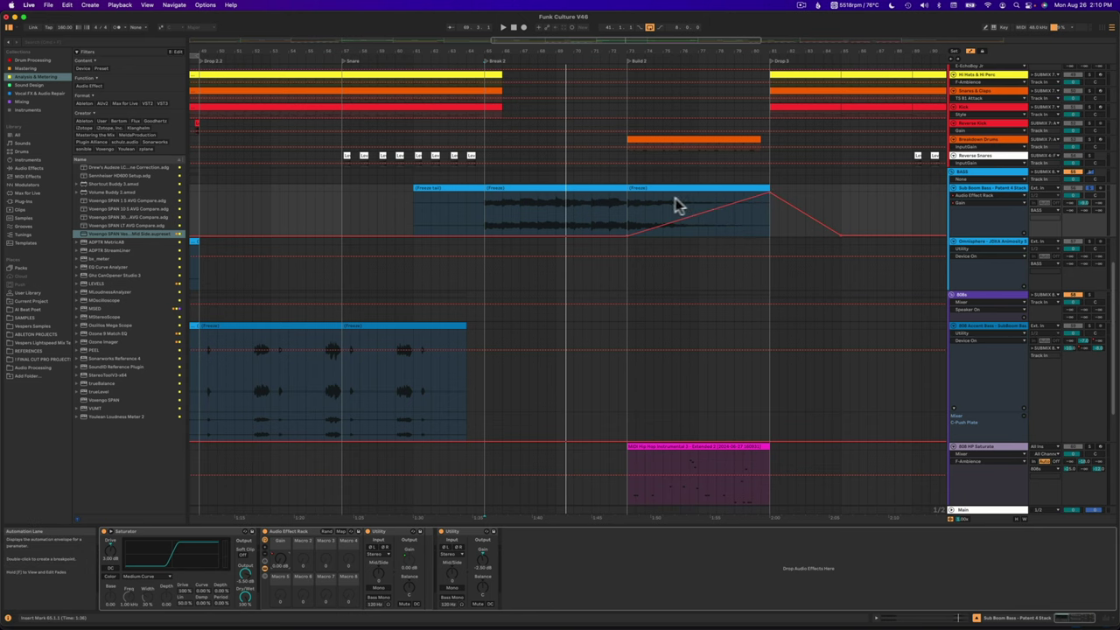
pyautogui.press('a')
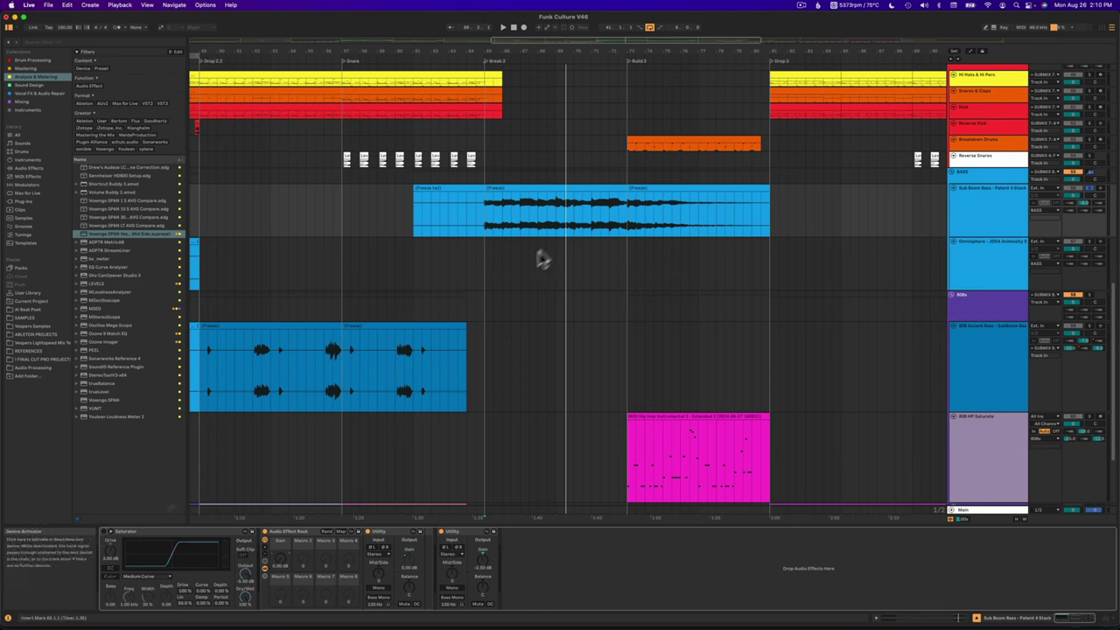
# - Compare the Sub Boom Bass with Saturator bypassed and active, and audition its Gain automation going into Build 2
pyautogui.press('space')
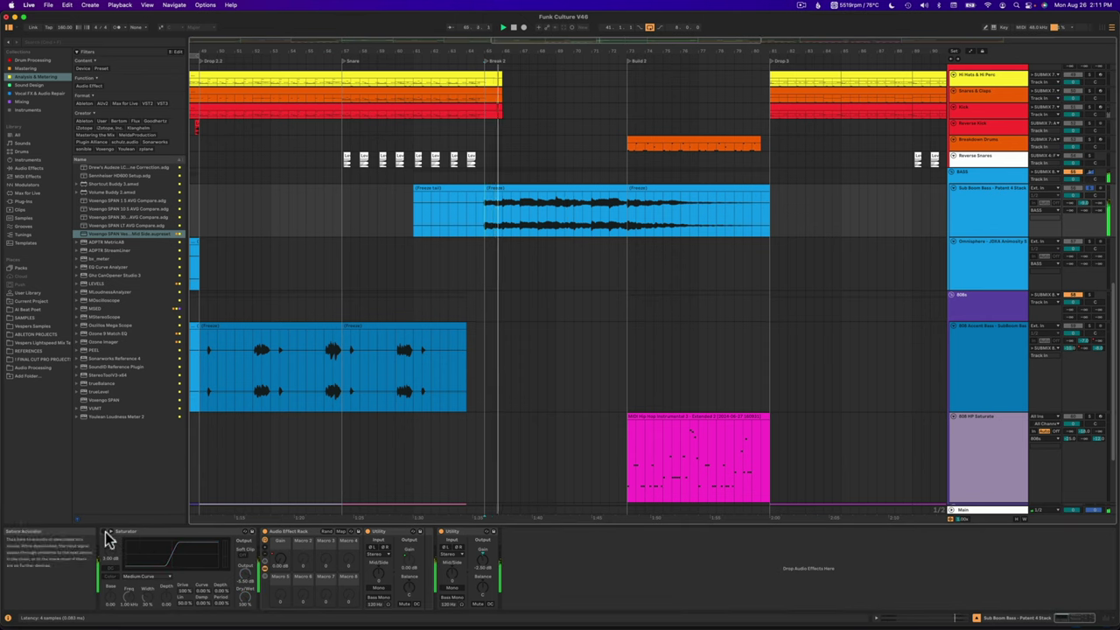
pyautogui.click(105, 533)
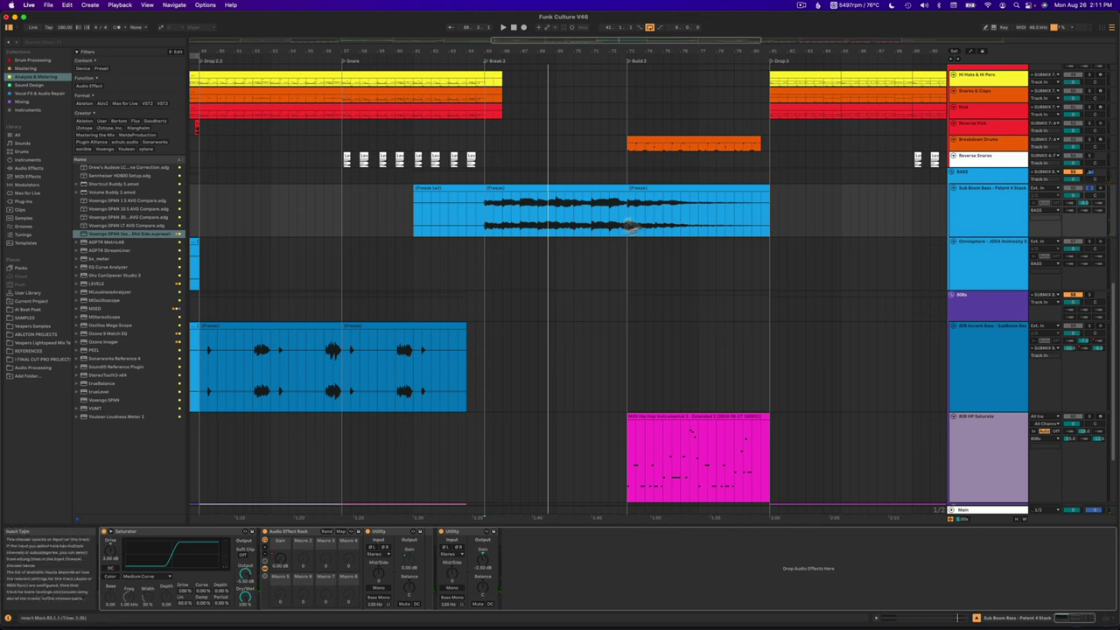
pyautogui.click(600, 213)
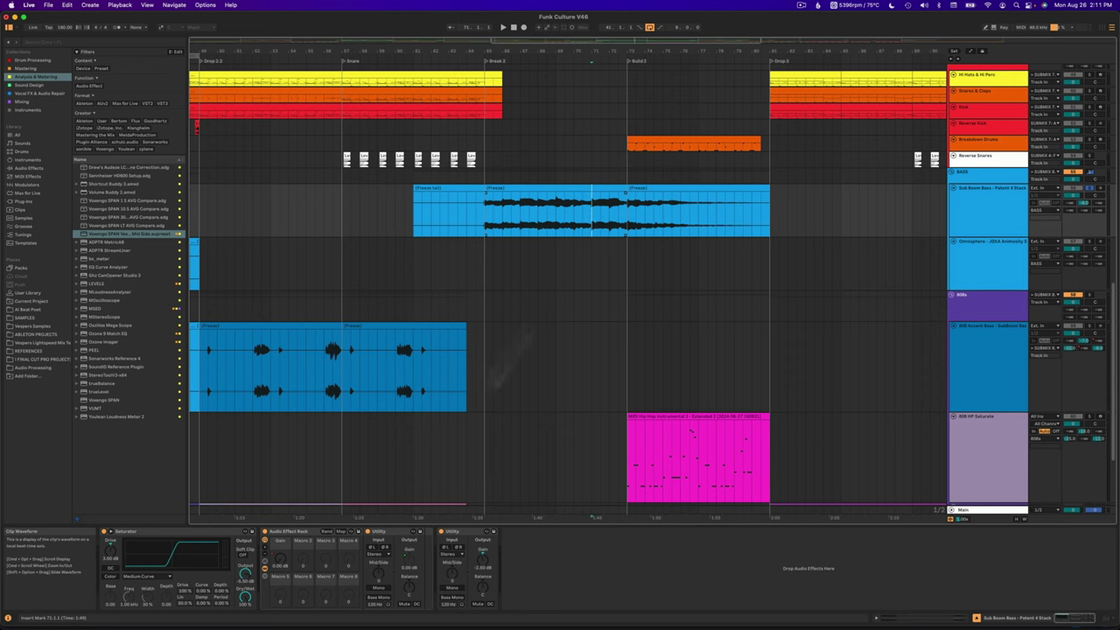
pyautogui.press('a')
pyautogui.press('space')
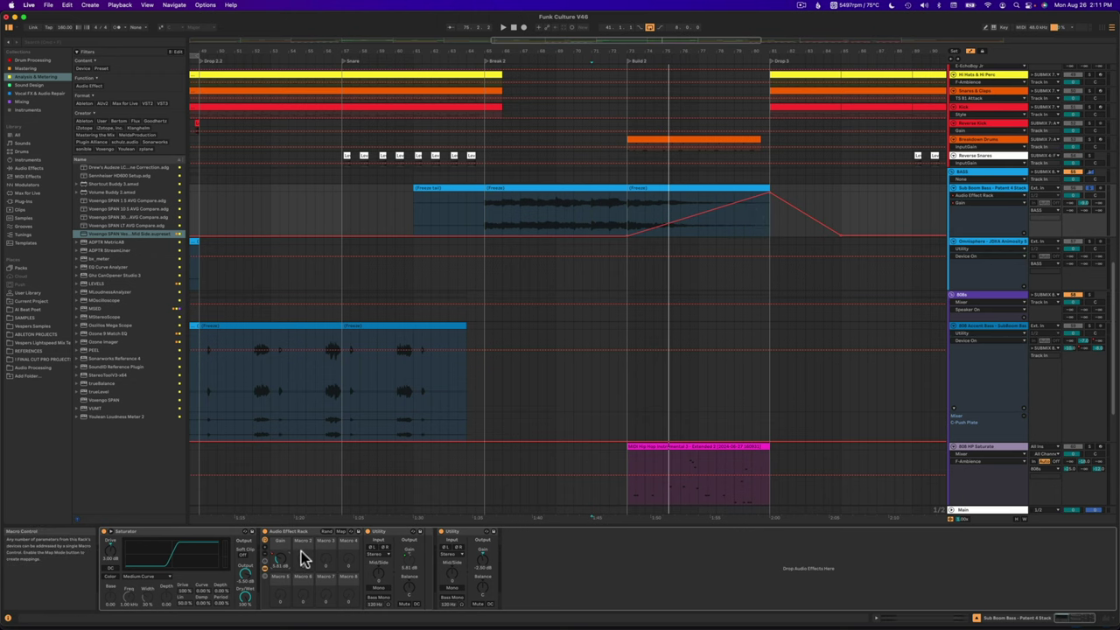
pyautogui.press('a')
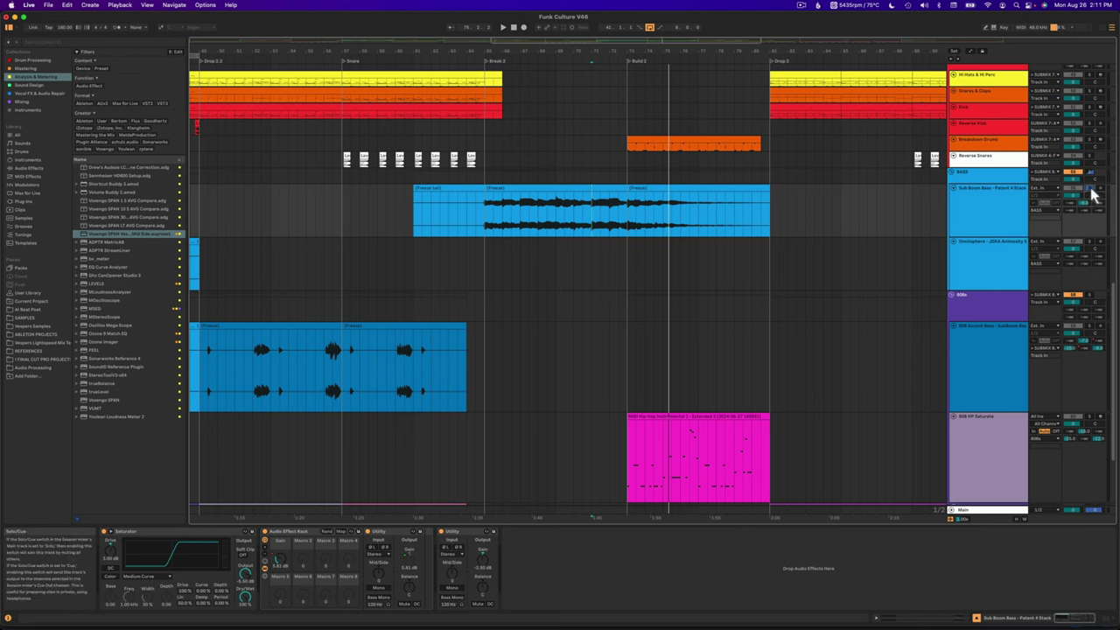
# - Increase the BASS group track's height and check its output routing to the bass and 808 submix
pyautogui.click(985, 180)
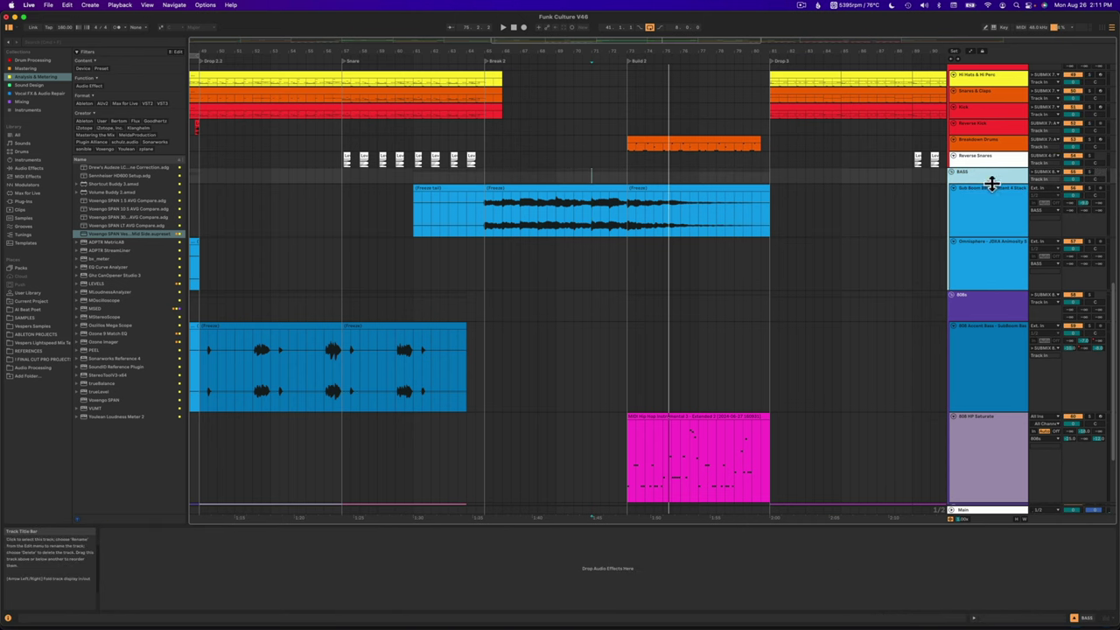
pyautogui.moveTo(991, 181); pyautogui.dragTo(991, 194)
pyautogui.click(1047, 172)
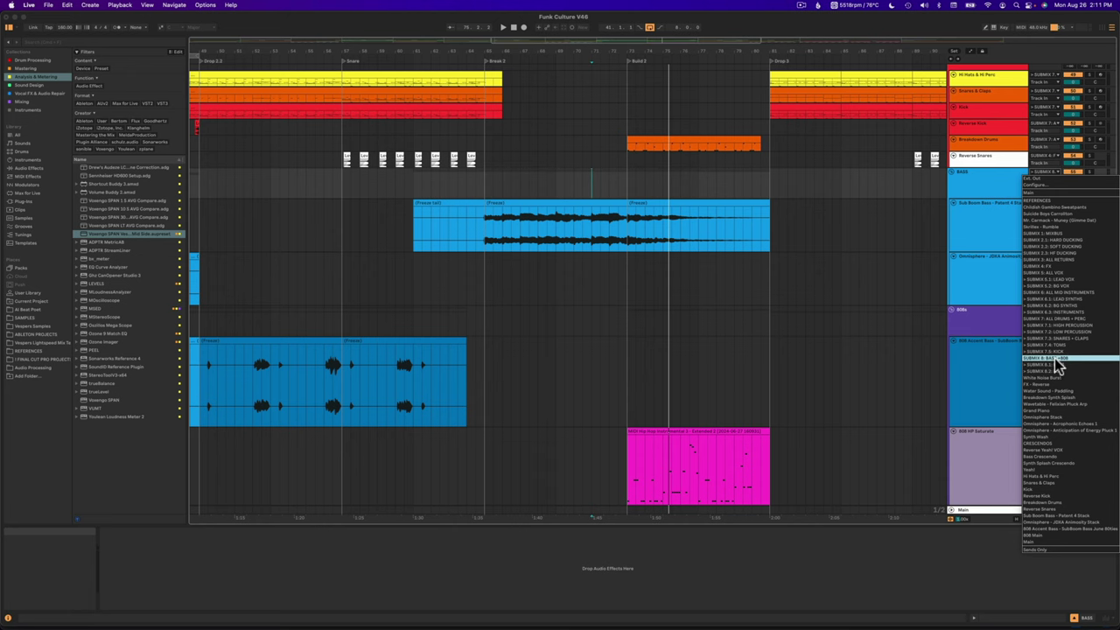
pyautogui.click(973, 183)
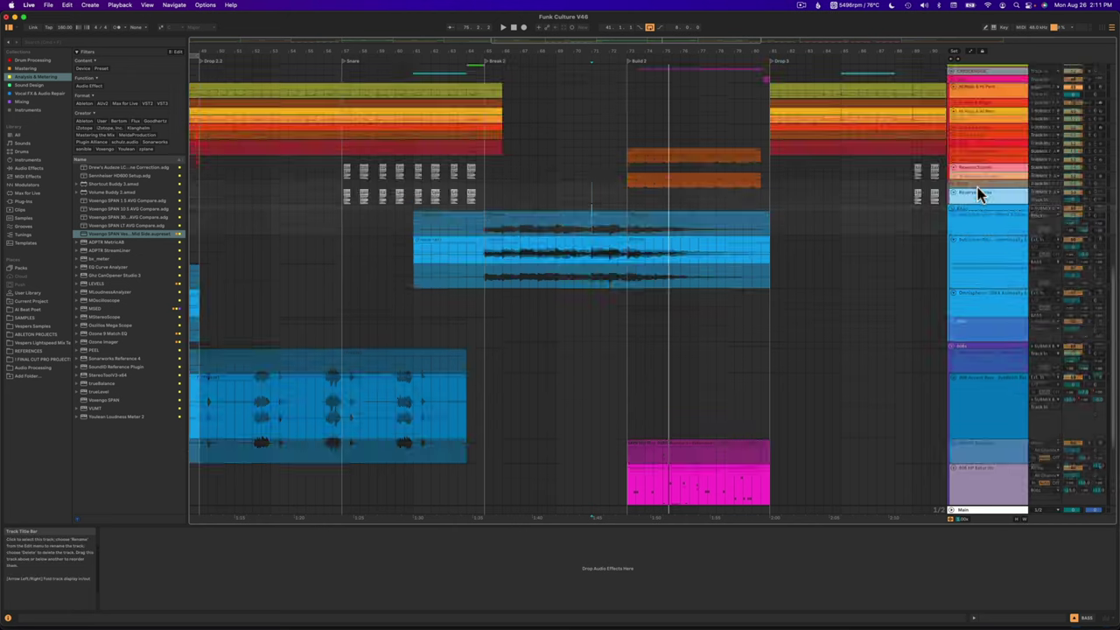
# - Open TrackLimit on the SUBMIX 8.1: BASS track and move its window over the empty arrangement area
pyautogui.scroll(-3, 980, 203)
pyautogui.click(994, 408)
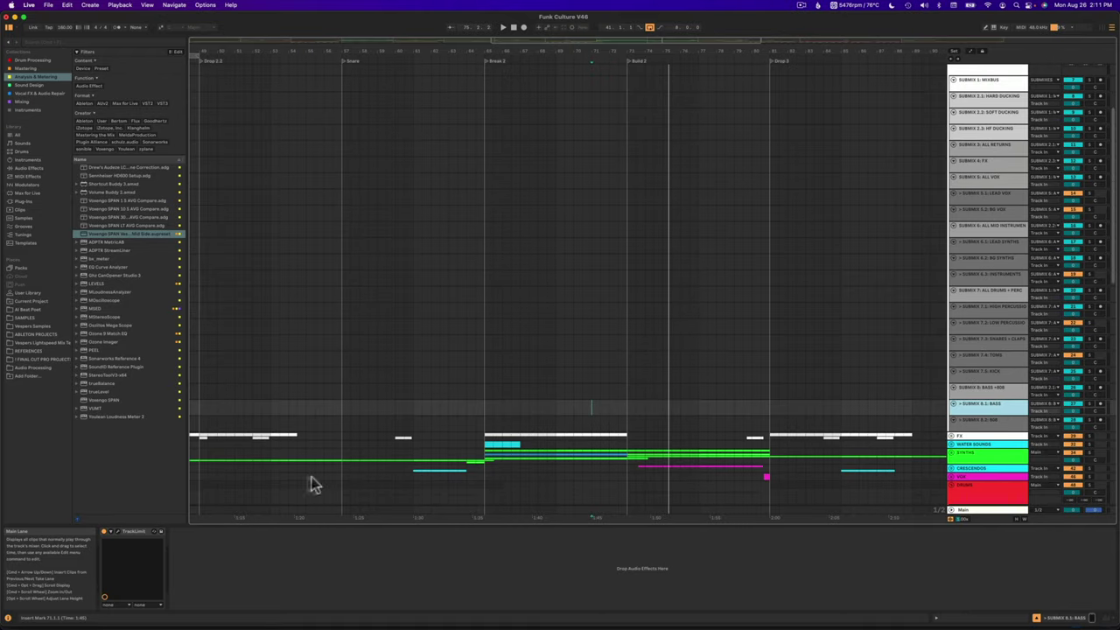
pyautogui.click(137, 531)
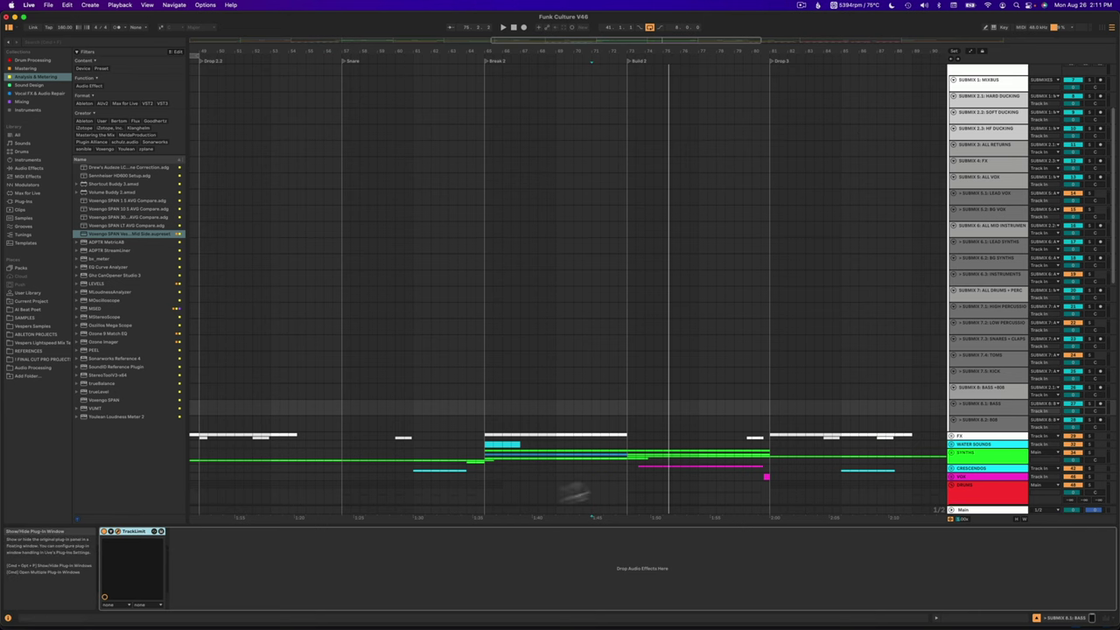
pyautogui.click(110, 531)
pyautogui.moveTo(304, 68); pyautogui.dragTo(775, 129)
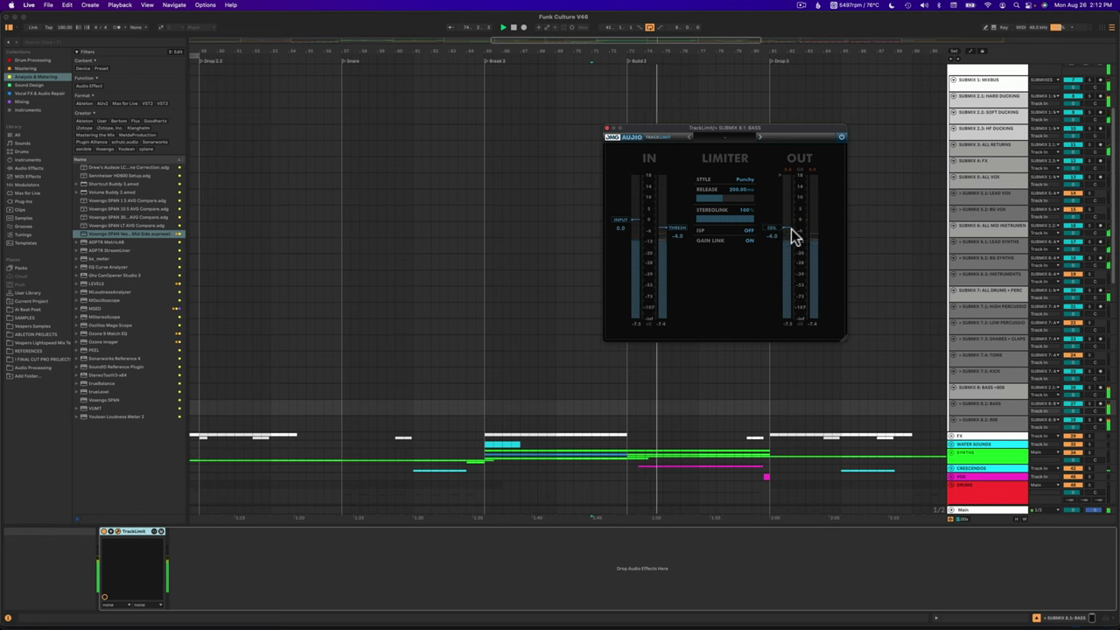
# - Play from Drop 2.2 and Drop 2.1 to examine TrackLimit's input and output levels, and close the plug-in window
pyautogui.moveTo(532, 60); pyautogui.dragTo(437, 68)
pyautogui.click(376, 69)
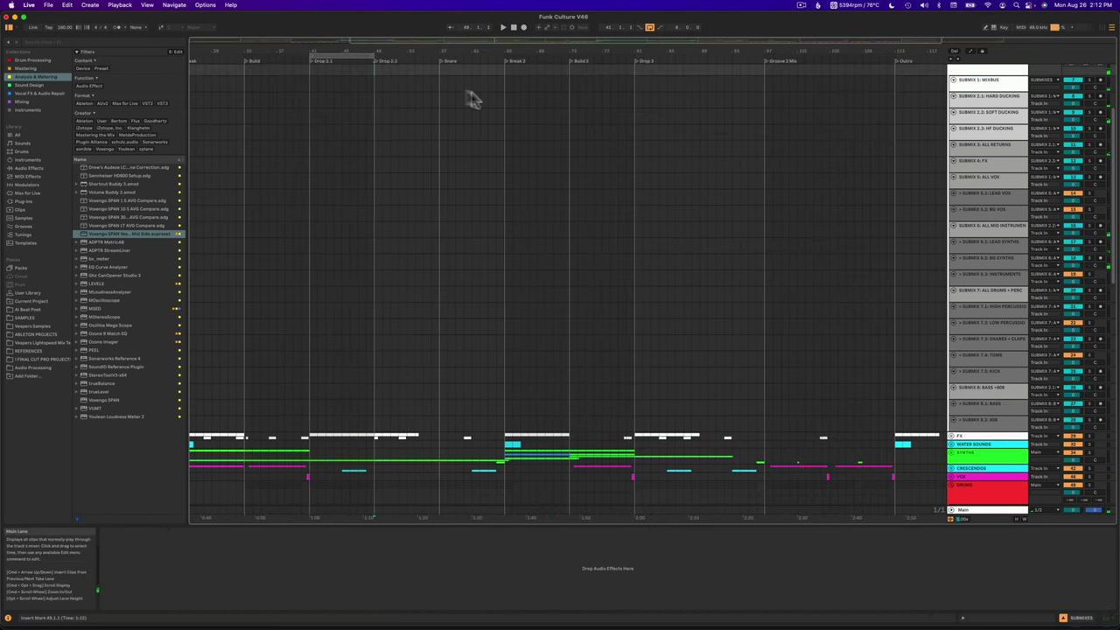
pyautogui.click(996, 403)
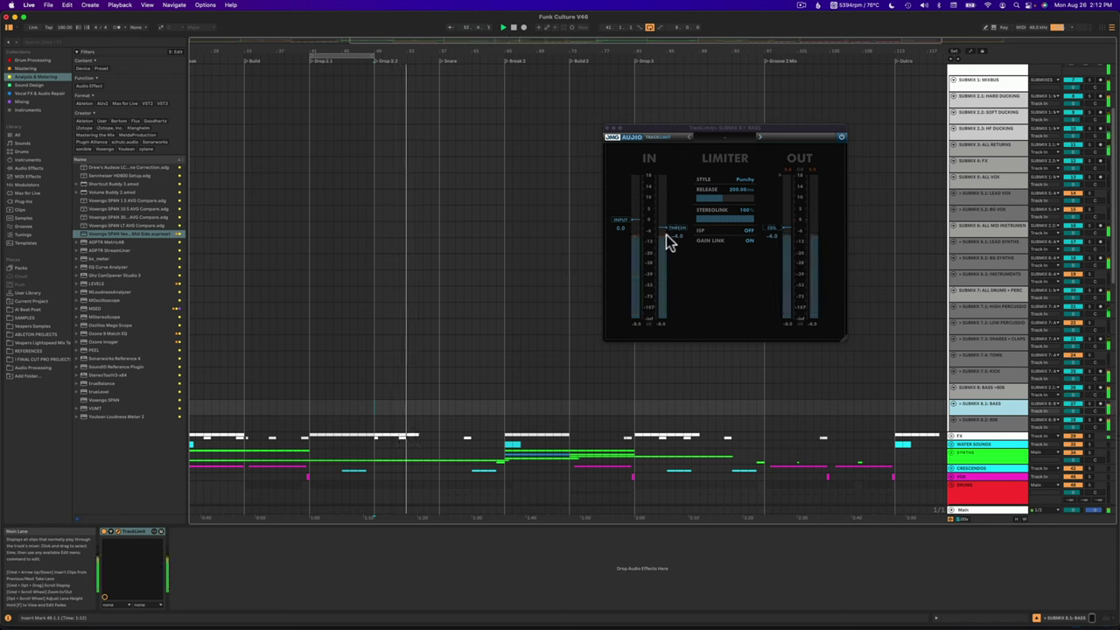
pyautogui.click(310, 68)
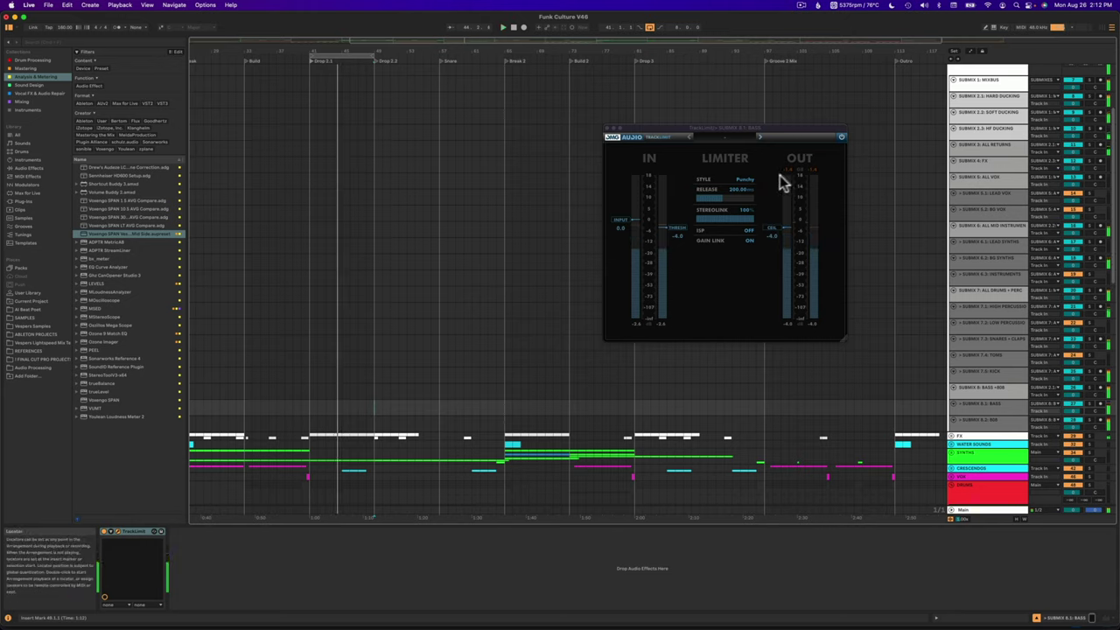
pyautogui.click(609, 134)
# - Look over the bass, 808 and submix tracks in the arrangement, including the bass clips in Drop 2.1
pyautogui.press('super+alt+u')
pyautogui.scroll(-8, 334, 368)
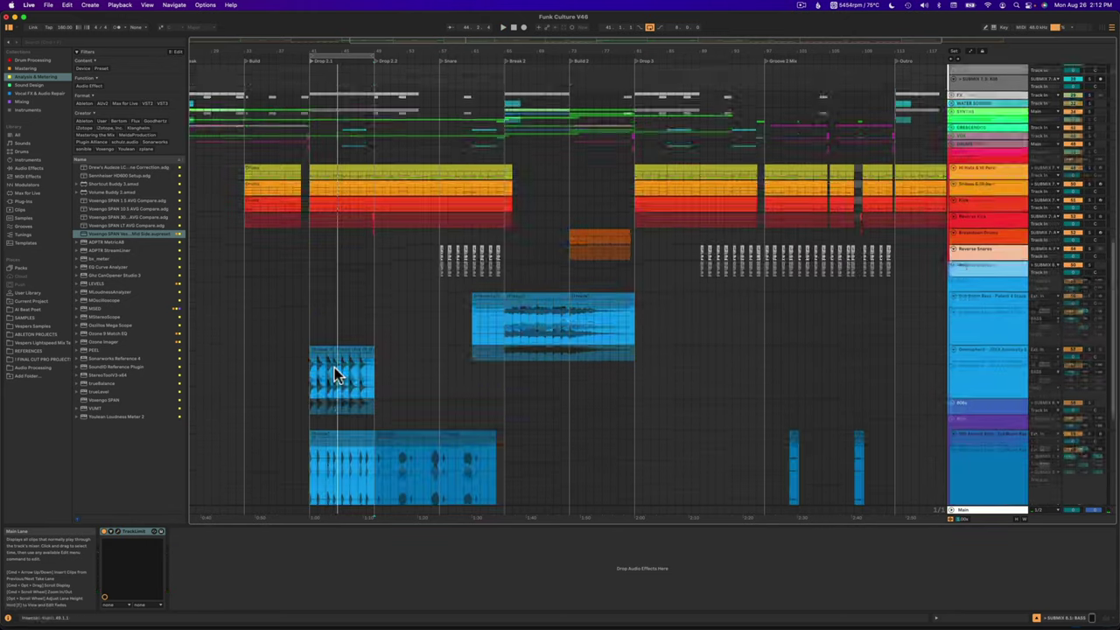
pyautogui.scroll(-10, 334, 367)
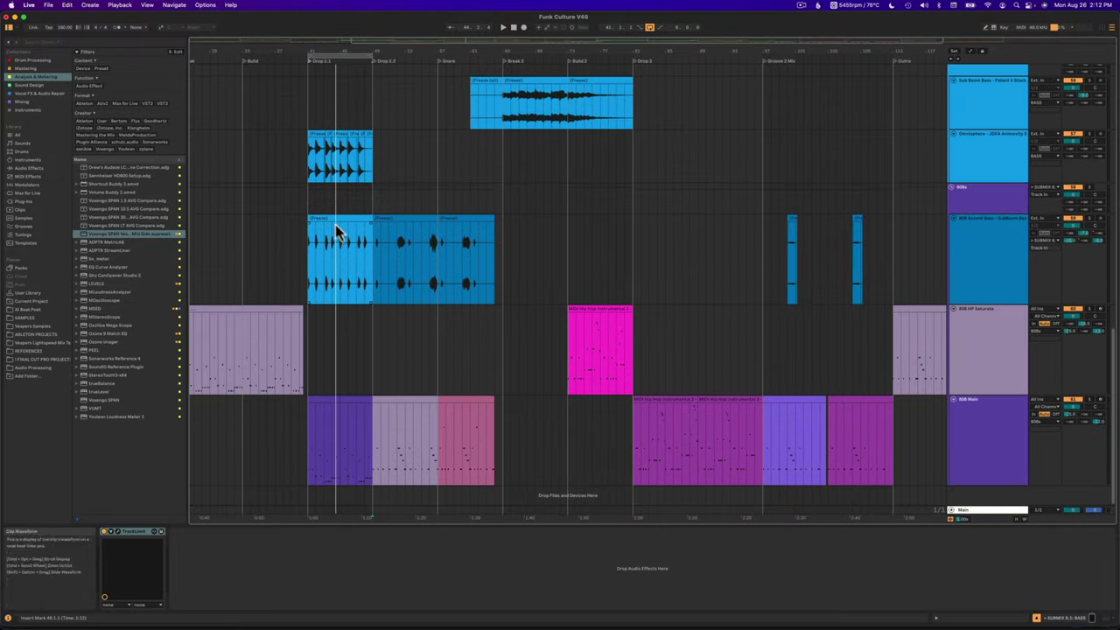
pyautogui.scroll(2, 358, 219)
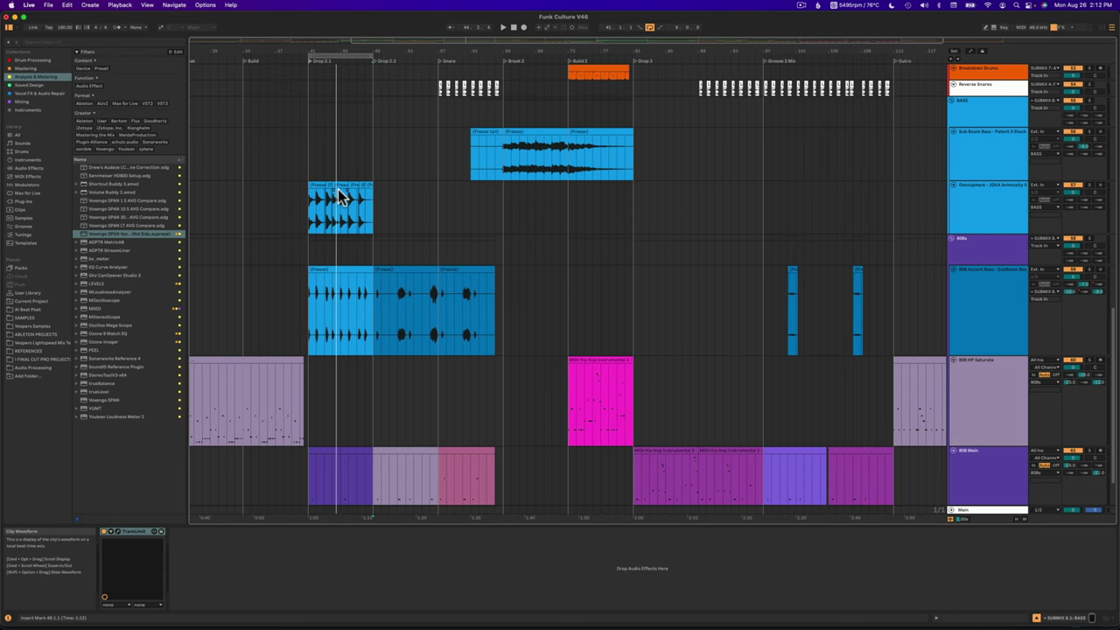
pyautogui.scroll(6, 745, 263)
pyautogui.scroll(12, 749, 255)
pyautogui.scroll(-9, 840, 364)
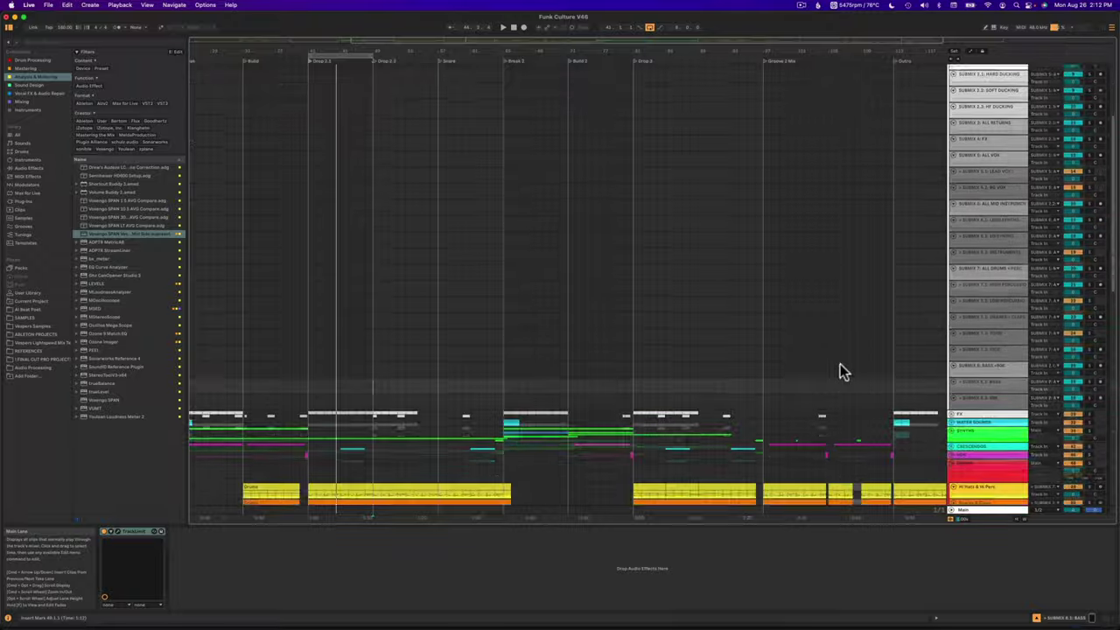
pyautogui.scroll(-12, 839, 362)
pyautogui.scroll(3, 838, 366)
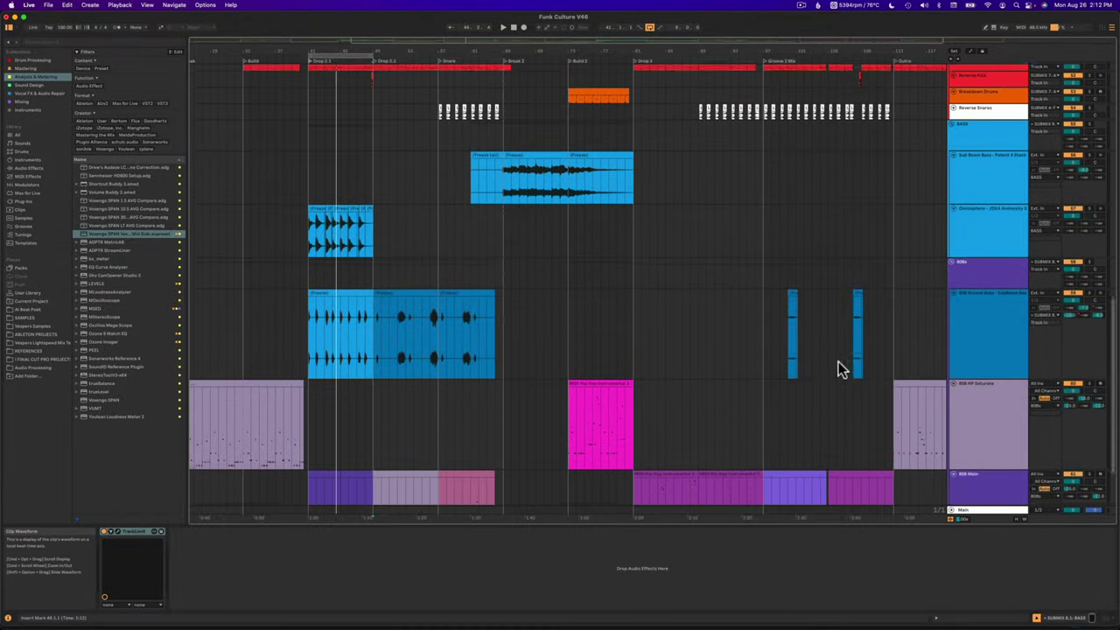
# - Collapse the 808s and BASS group tracks in the arrangement
pyautogui.click(952, 264)
pyautogui.scroll(4, 971, 280)
pyautogui.click(954, 232)
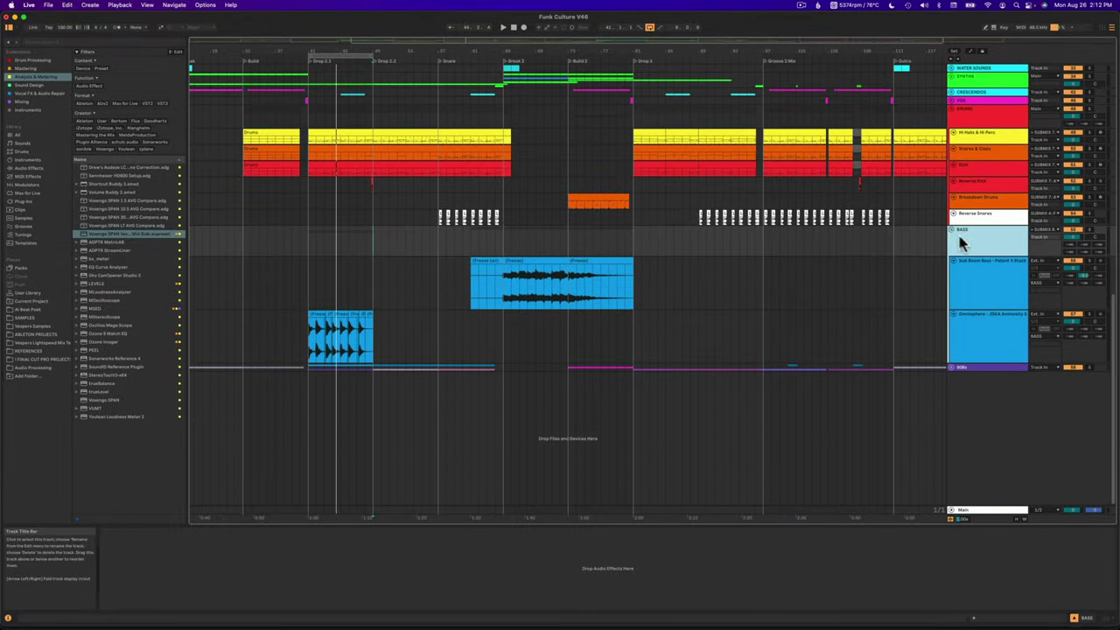
pyautogui.click(953, 231)
pyautogui.scroll(2, 962, 245)
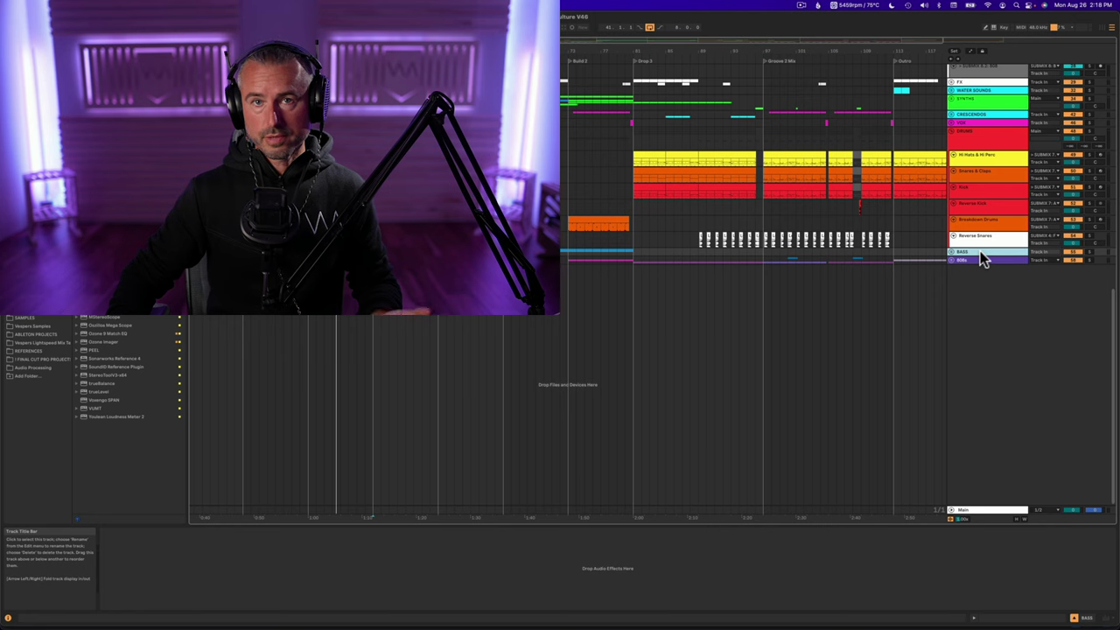
# - Select the Kick track in the DRUMS group and solo it
pyautogui.click(988, 191)
pyautogui.scroll(2, 625, 220)
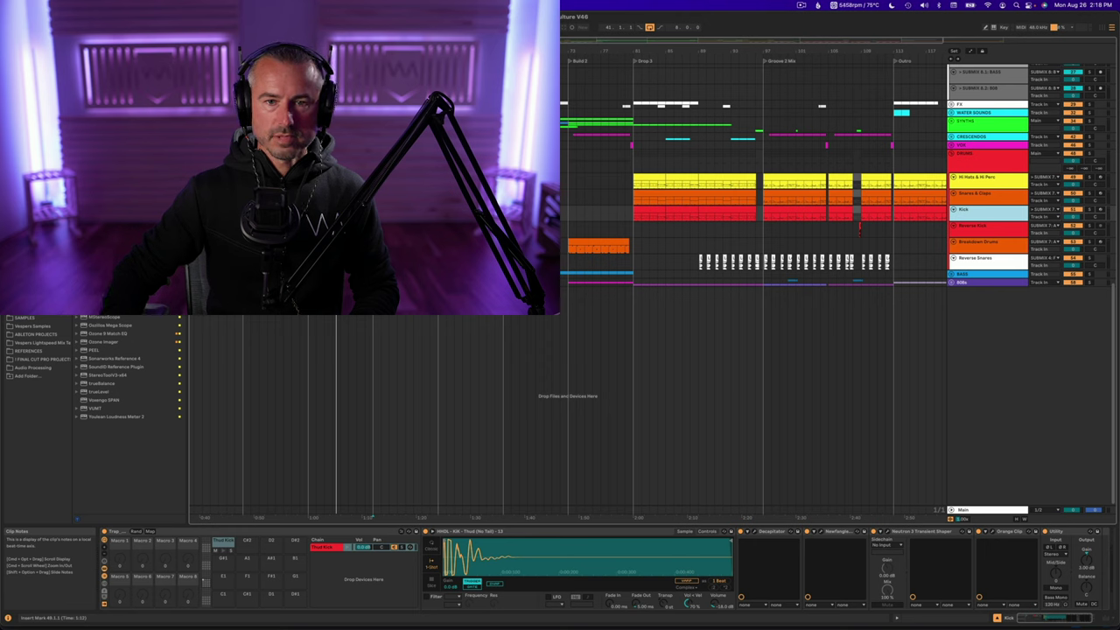
pyautogui.click(1000, 214)
pyautogui.click(1091, 215)
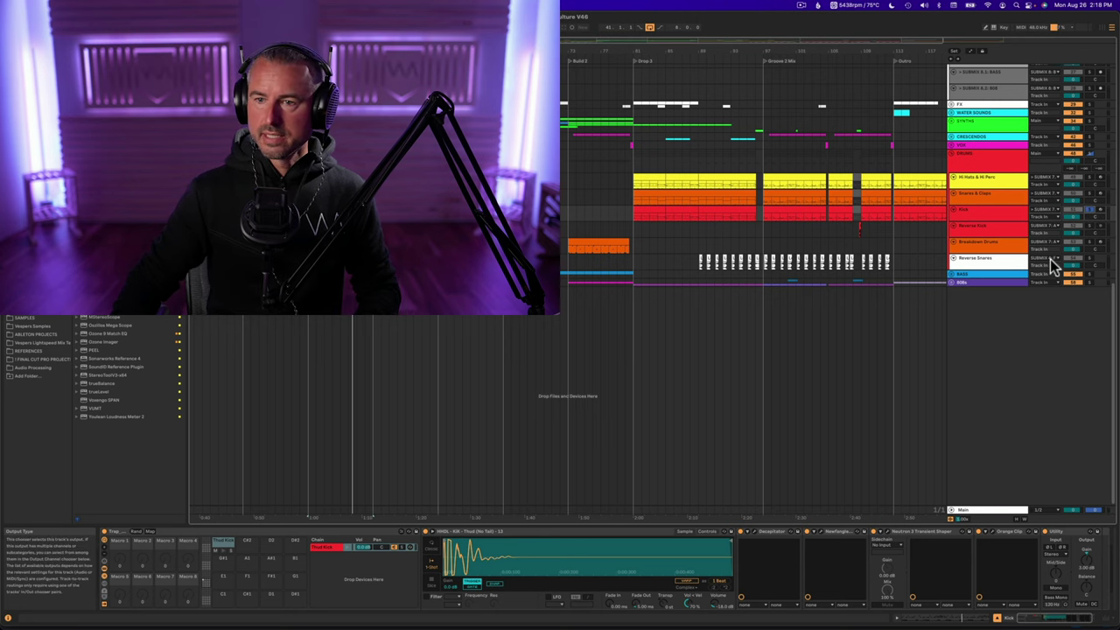
# - Unfold the 808s group and solo the 808 Main track together with the Kick
pyautogui.click(951, 282)
pyautogui.scroll(-3, 987, 321)
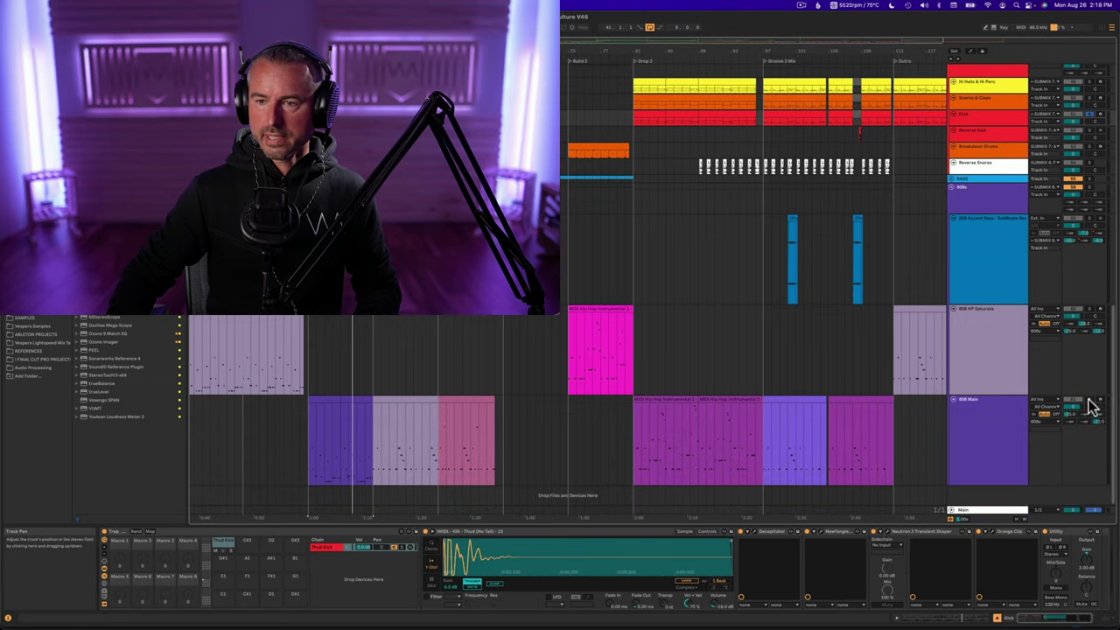
pyautogui.click(1091, 404)
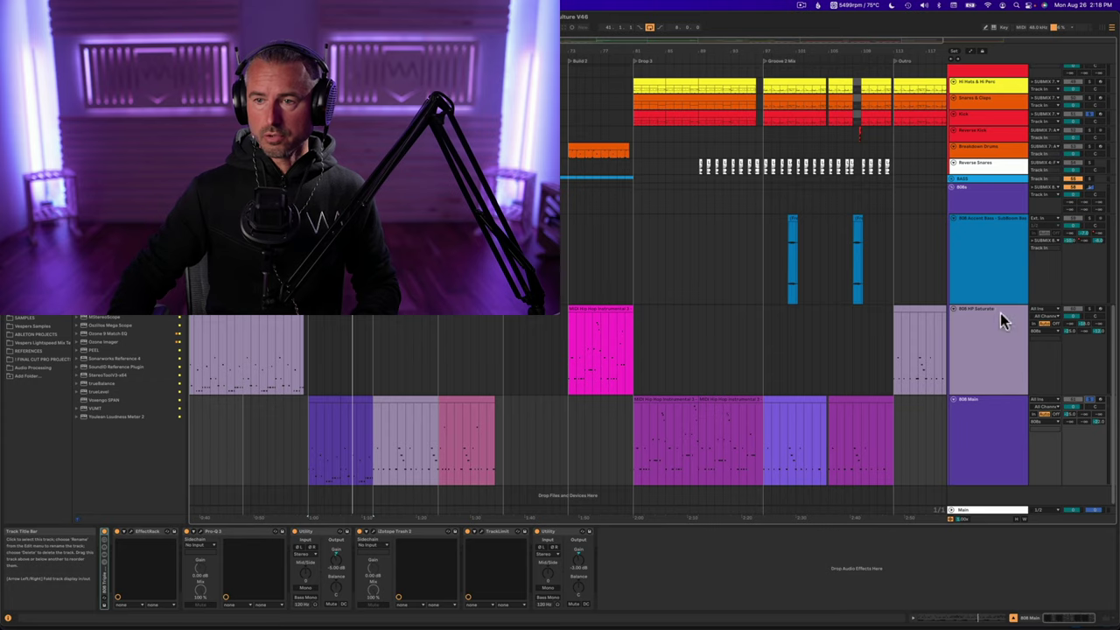
# - Play back the soloed Kick and 808 Main tracks together
pyautogui.scroll(2, 1000, 319)
pyautogui.press('space')
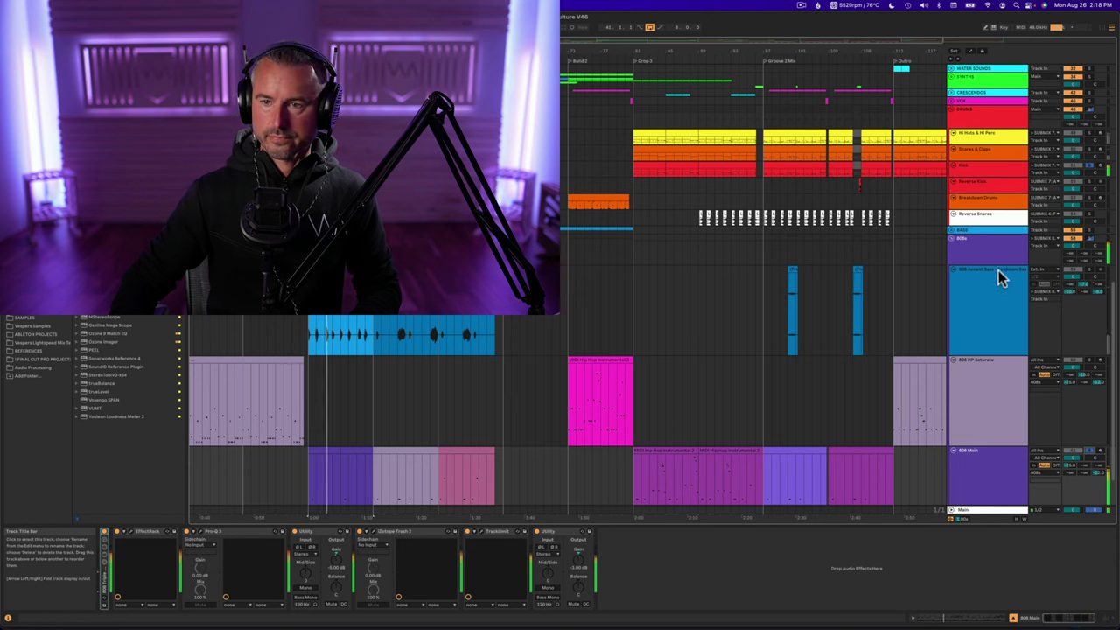
pyautogui.scroll(3, 1001, 233)
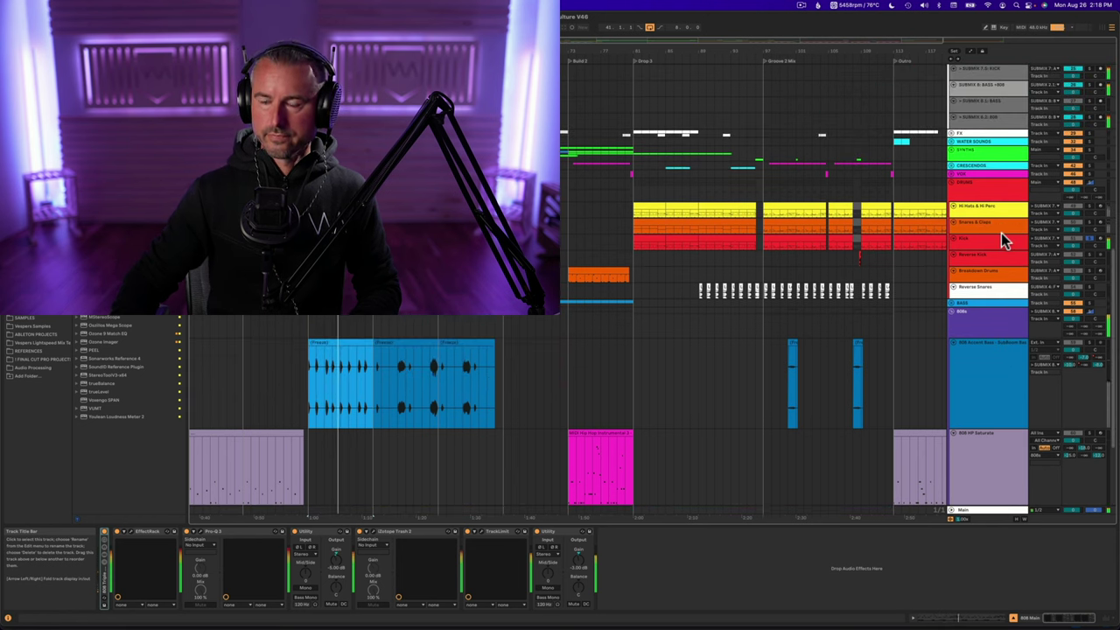
# - Select the SUBMIX 7.5: KICK track and turn off every device in its chain
pyautogui.scroll(6, 1001, 233)
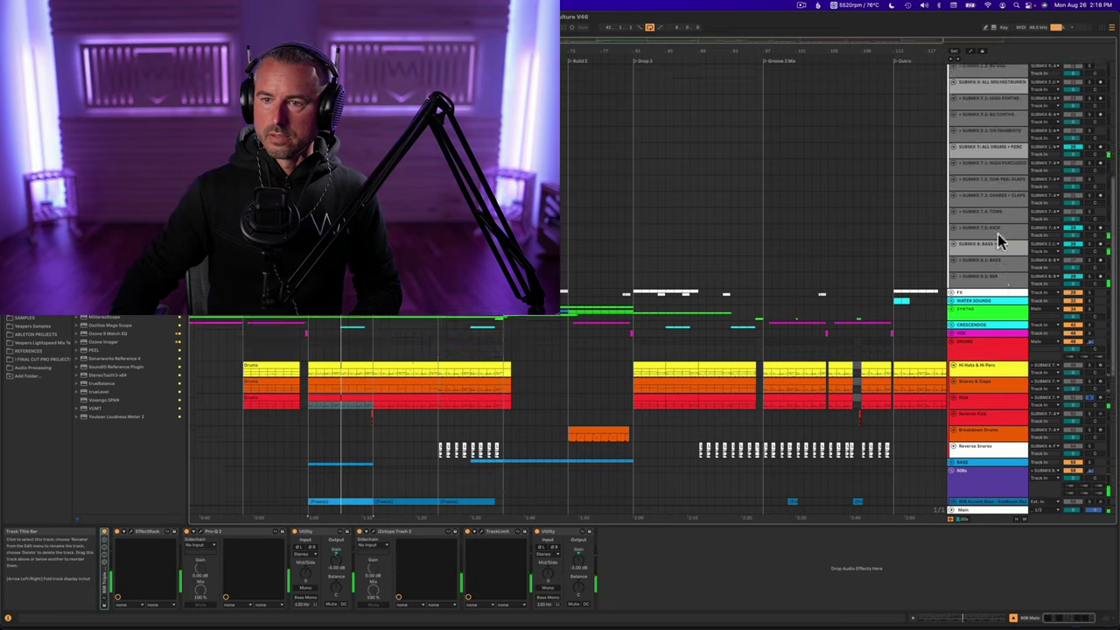
pyautogui.scroll(1, 999, 238)
pyautogui.click(990, 235)
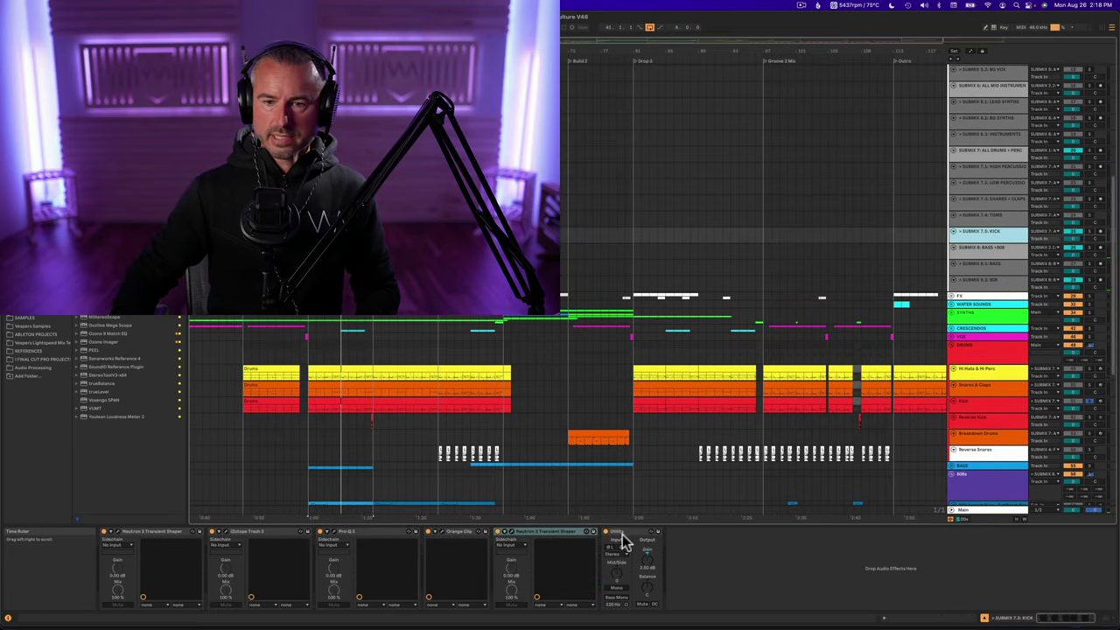
pyautogui.click(147, 532)
pyautogui.press('super+a')
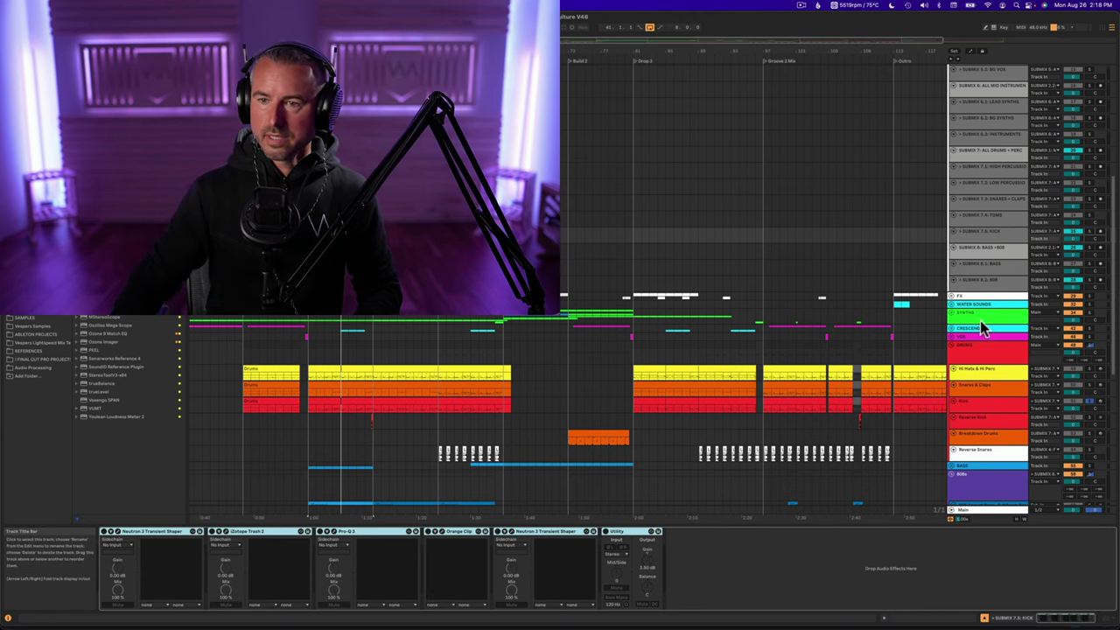
# - Select the Kick track in the DRUMS group and play it through its own effects chain
pyautogui.scroll(-5, 977, 325)
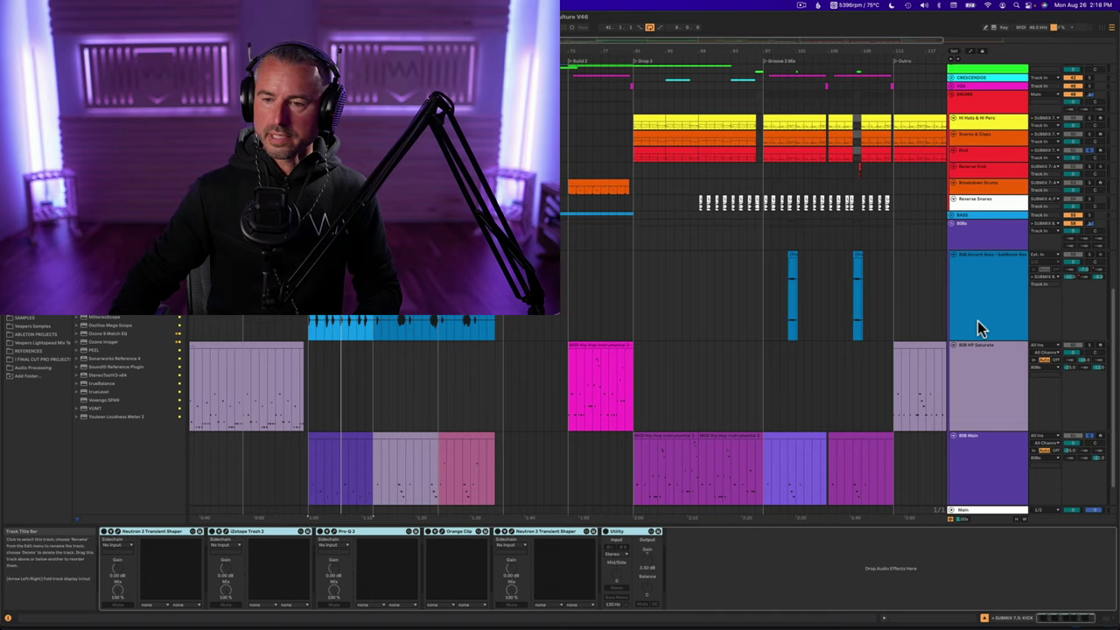
pyautogui.scroll(1, 980, 332)
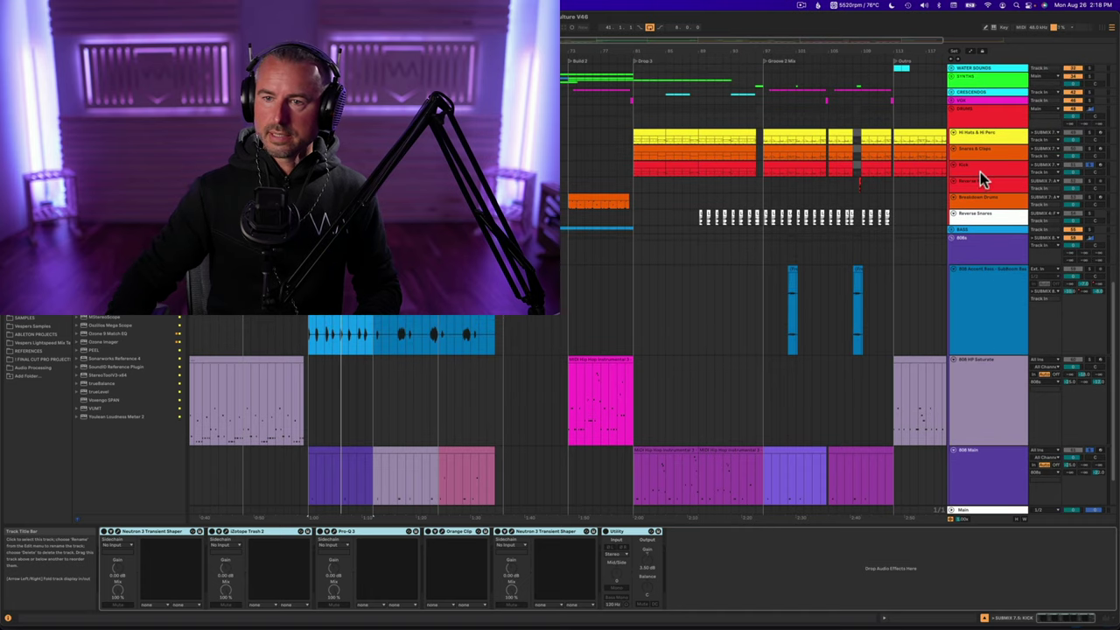
pyautogui.click(978, 168)
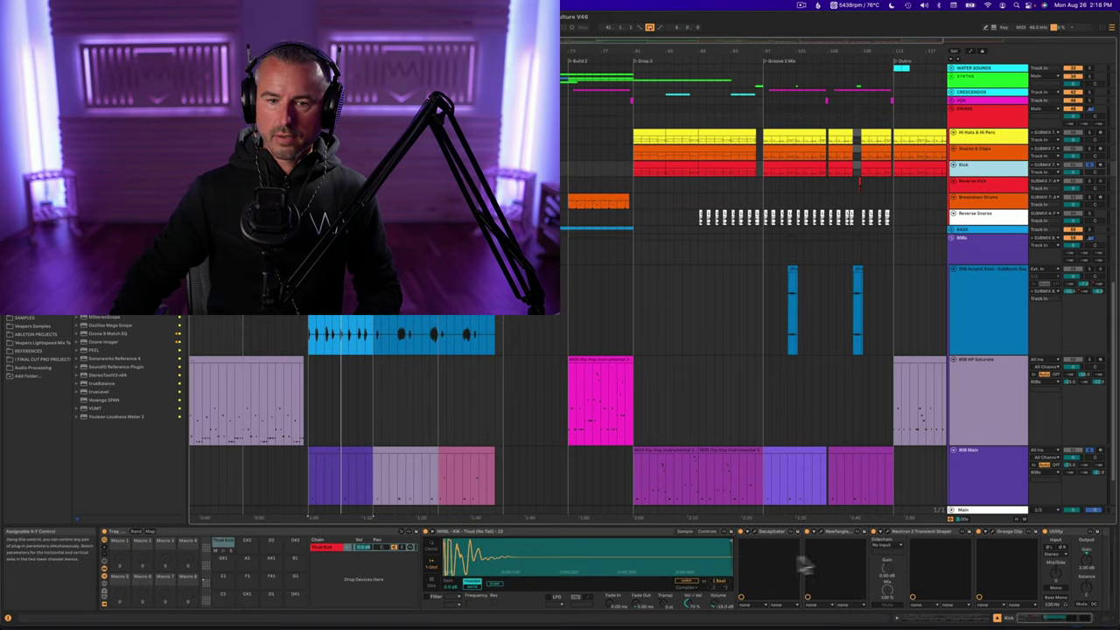
pyautogui.press('space')
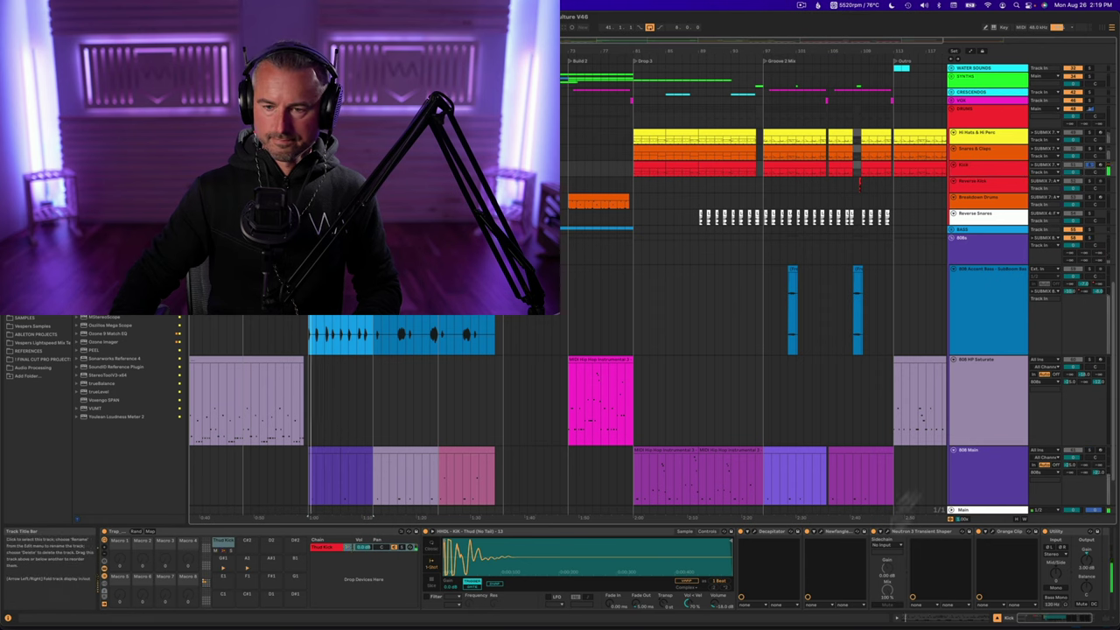
pyautogui.hscroll(2, 847, 572)
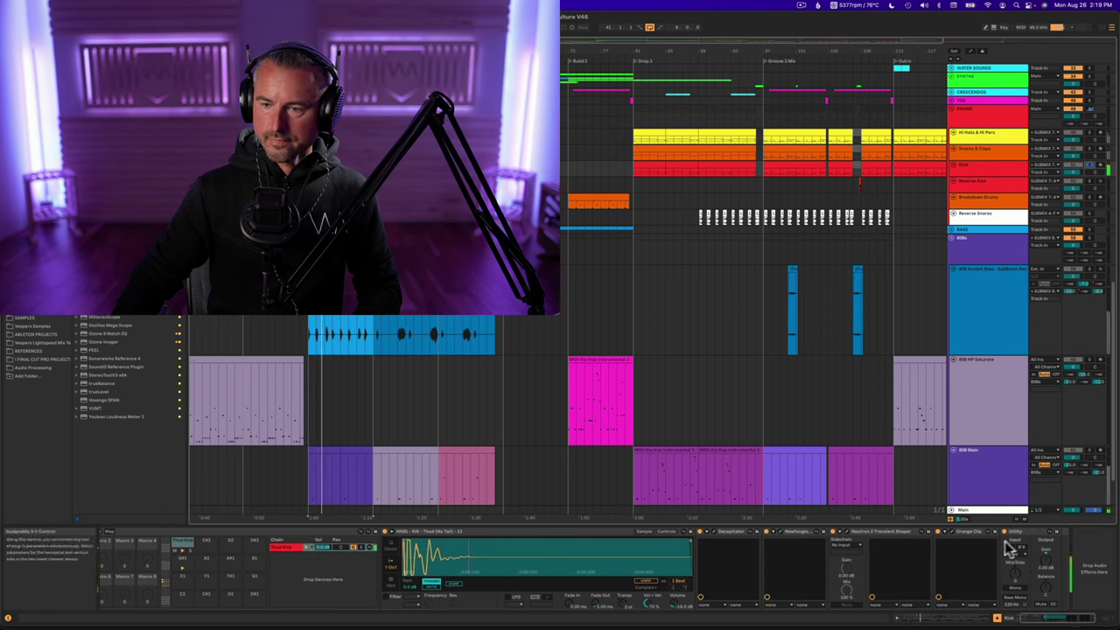
# - Turn off the Kick track's effects from Decapitator through Utility and play the unprocessed kick sample
pyautogui.click(1032, 531)
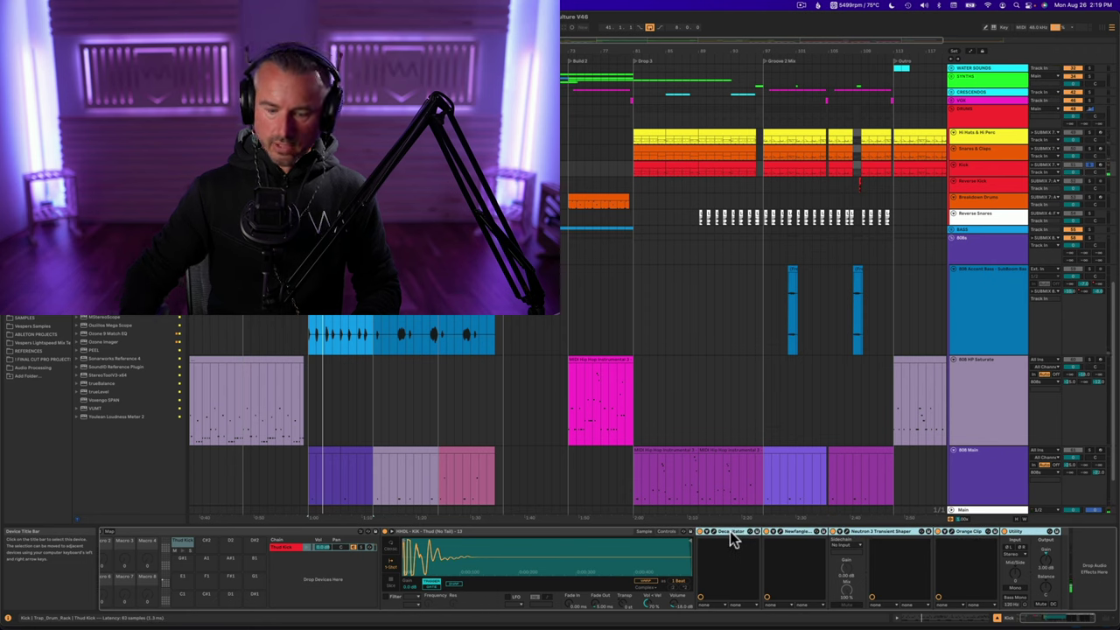
pyautogui.keyDown('shift'); pyautogui.click(732, 532); pyautogui.keyUp('shift')
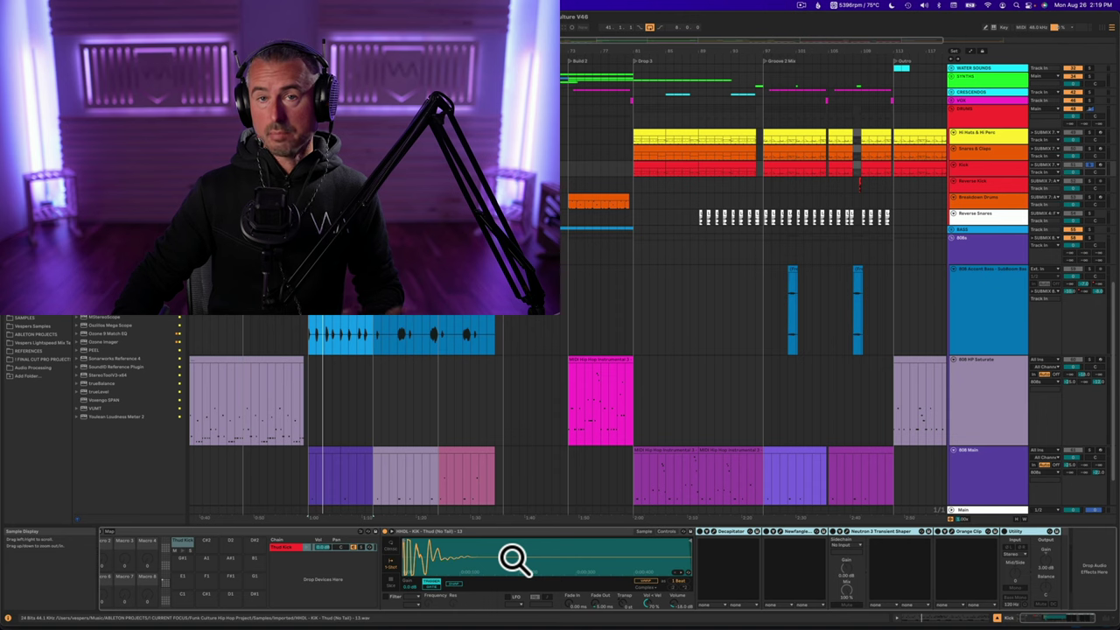
pyautogui.press('space')
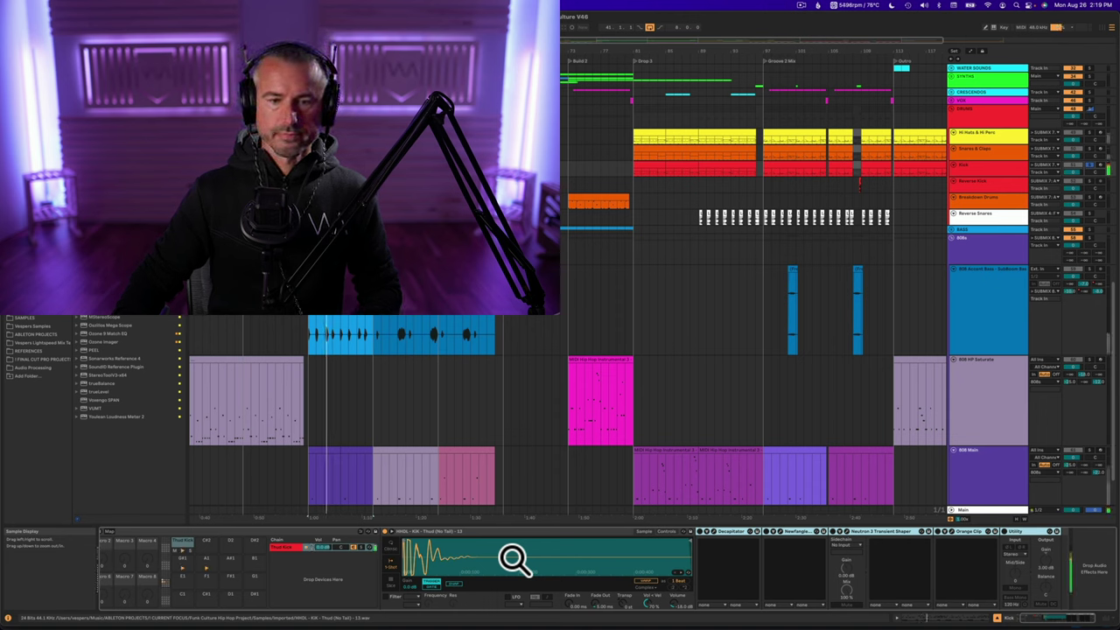
pyautogui.hscroll(-2, 514, 558)
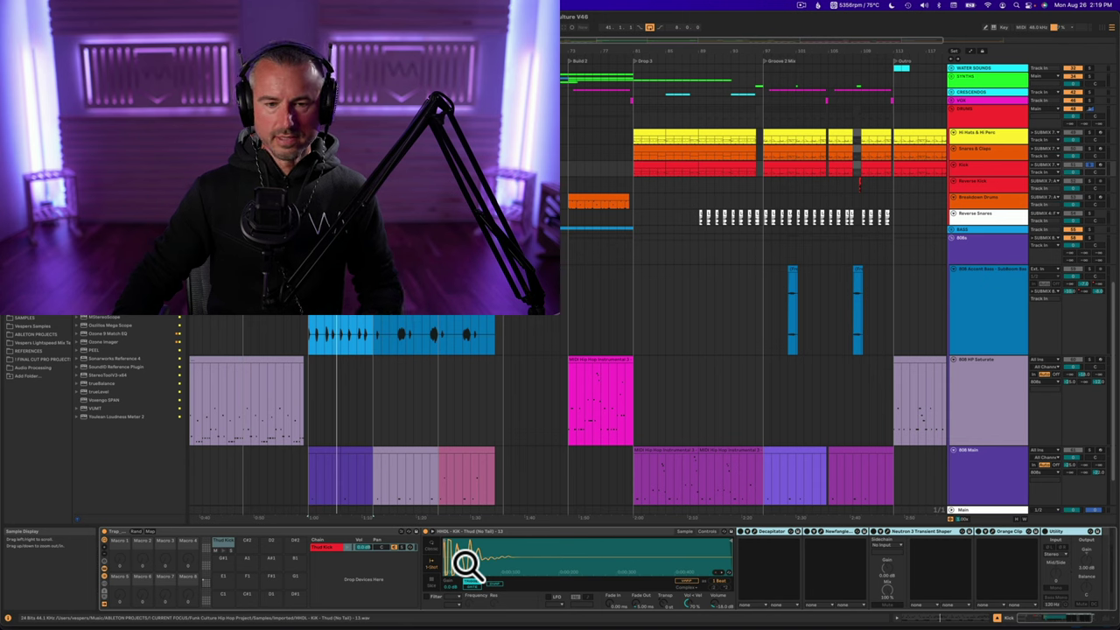
# - Turn on and open Decapitator on the Kick track, and compare the playing kick with the plug-in's bypass on and off
pyautogui.hscroll(3, 466, 564)
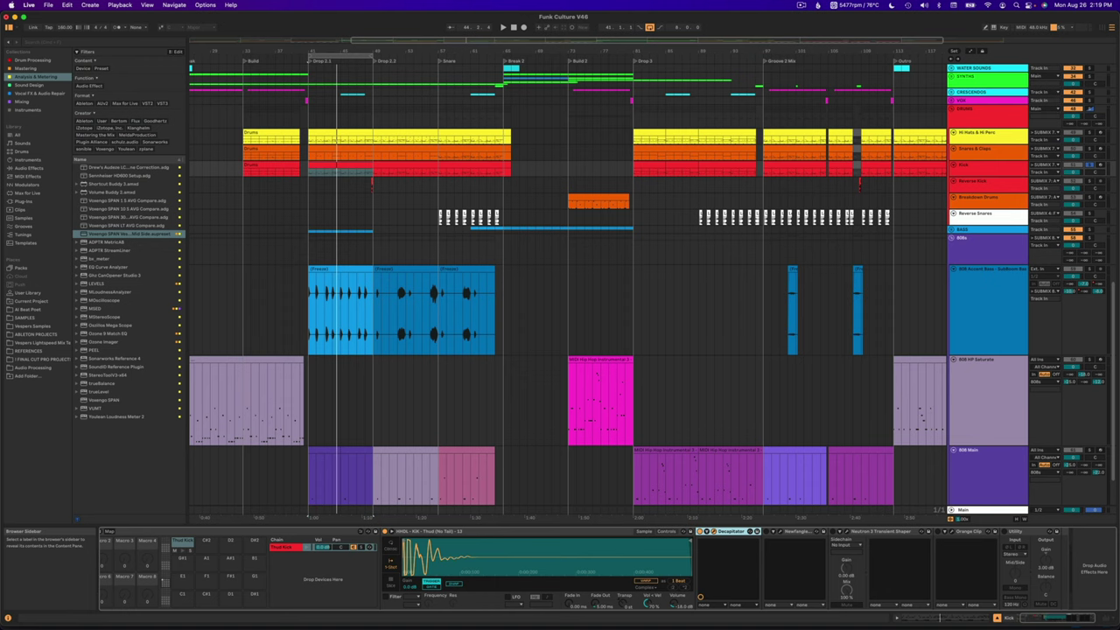
pyautogui.moveTo(204, 129); pyautogui.dragTo(602, 233)
pyautogui.press('space')
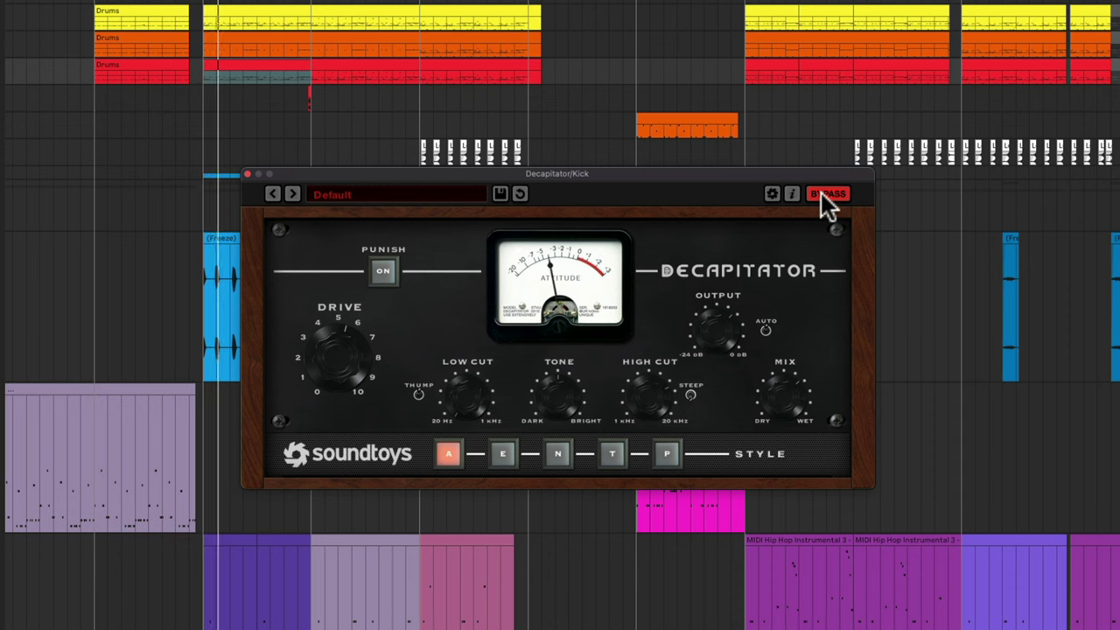
pyautogui.click(822, 194)
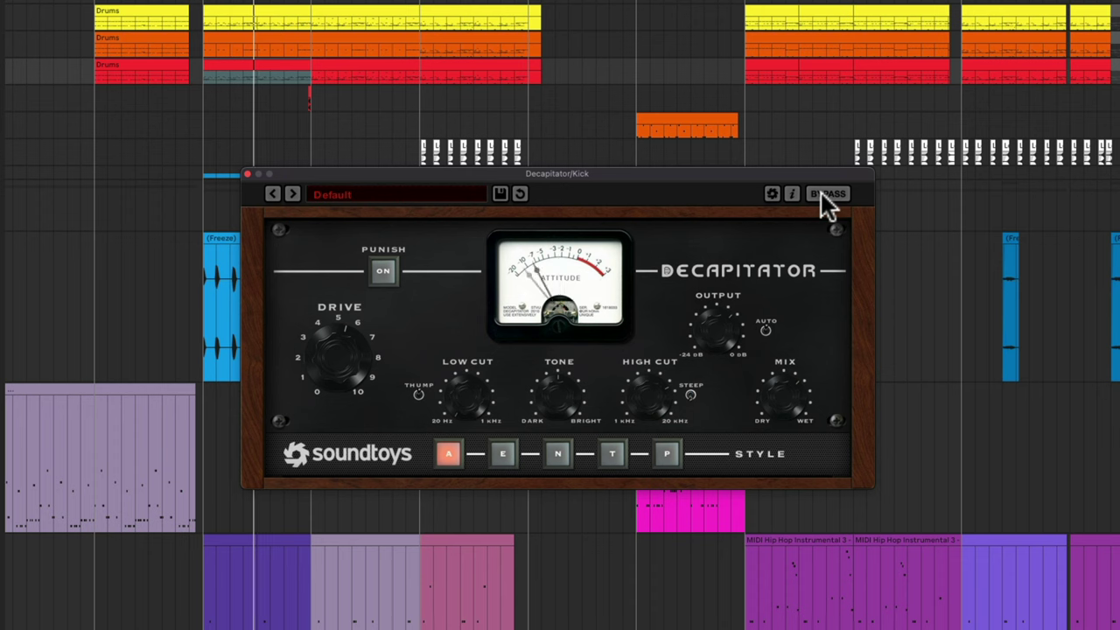
# - Try Decapitator's Punish mode and touch its Low Cut control, returning the plug-in to its Default settings
pyautogui.click(382, 272)
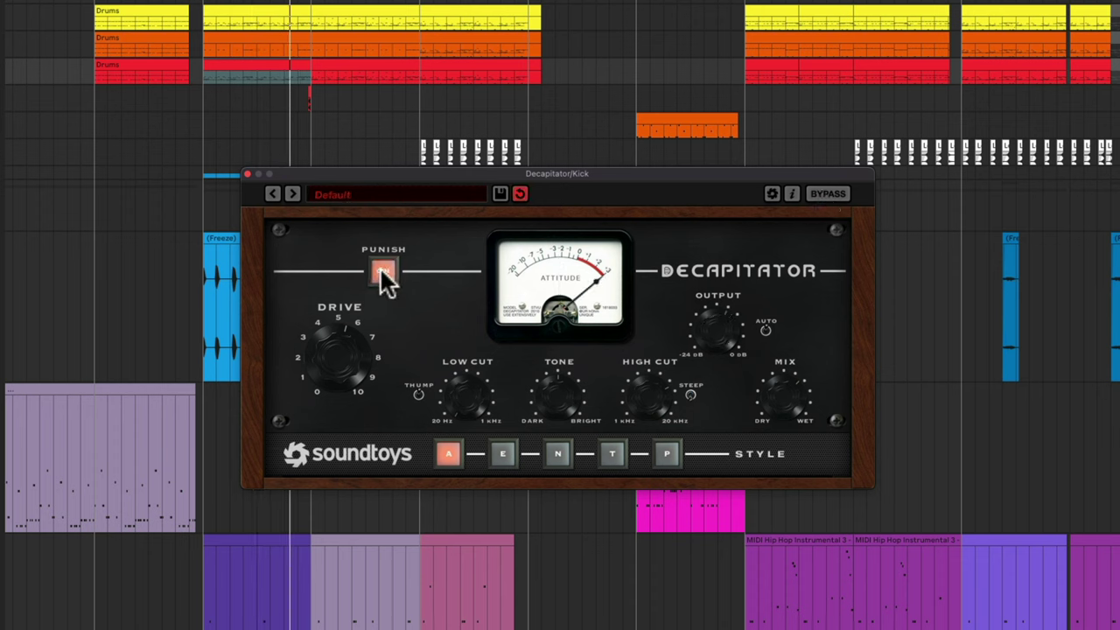
pyautogui.click(382, 271)
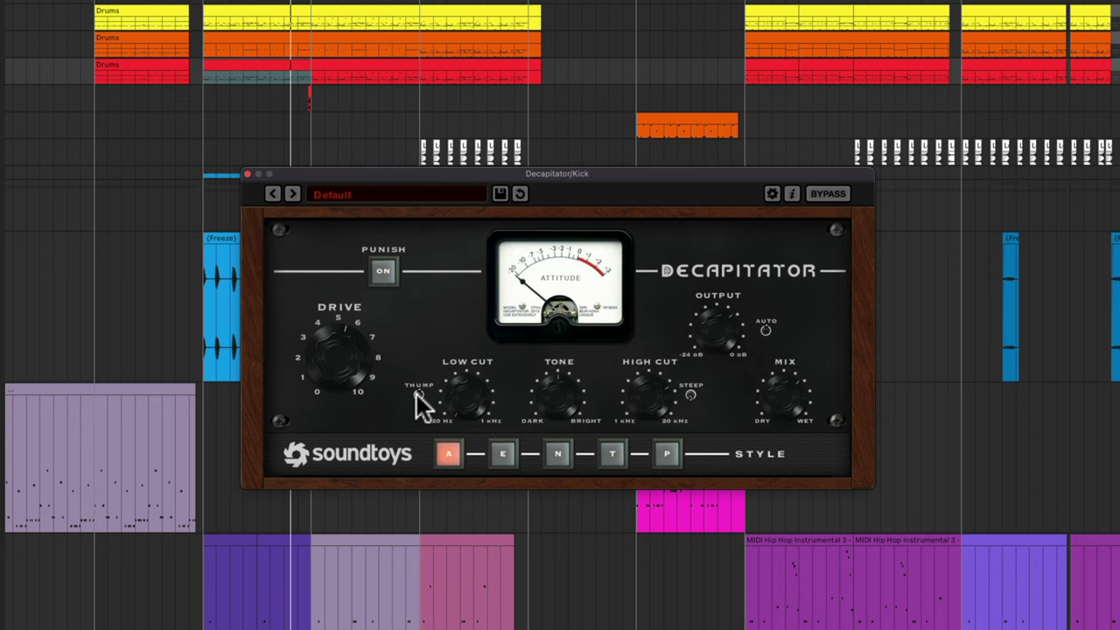
pyautogui.click(464, 390)
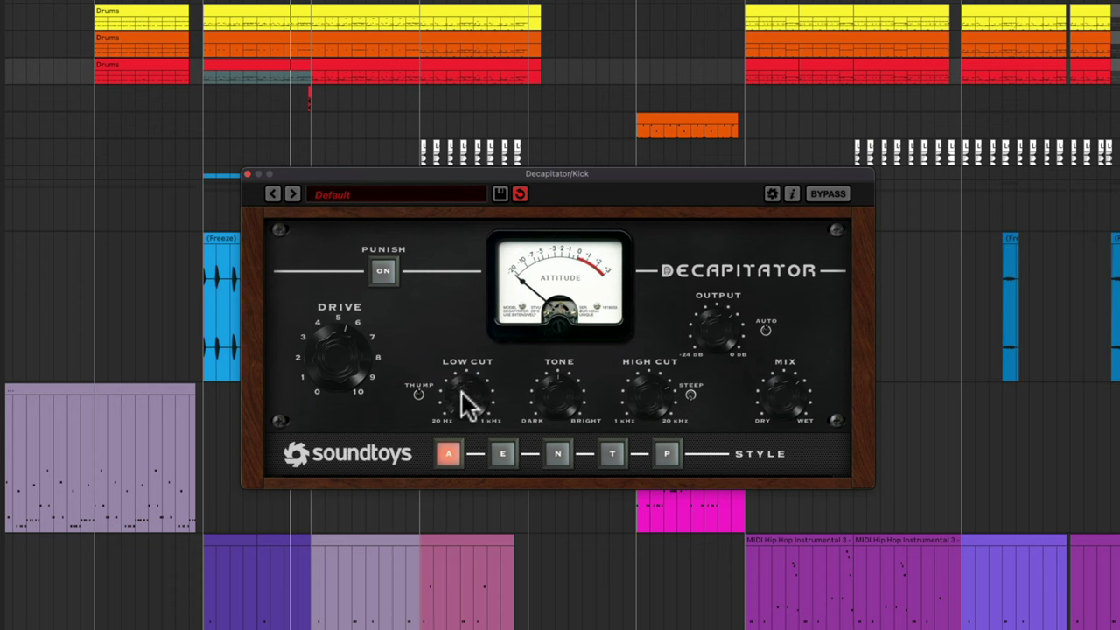
pyautogui.click(519, 198)
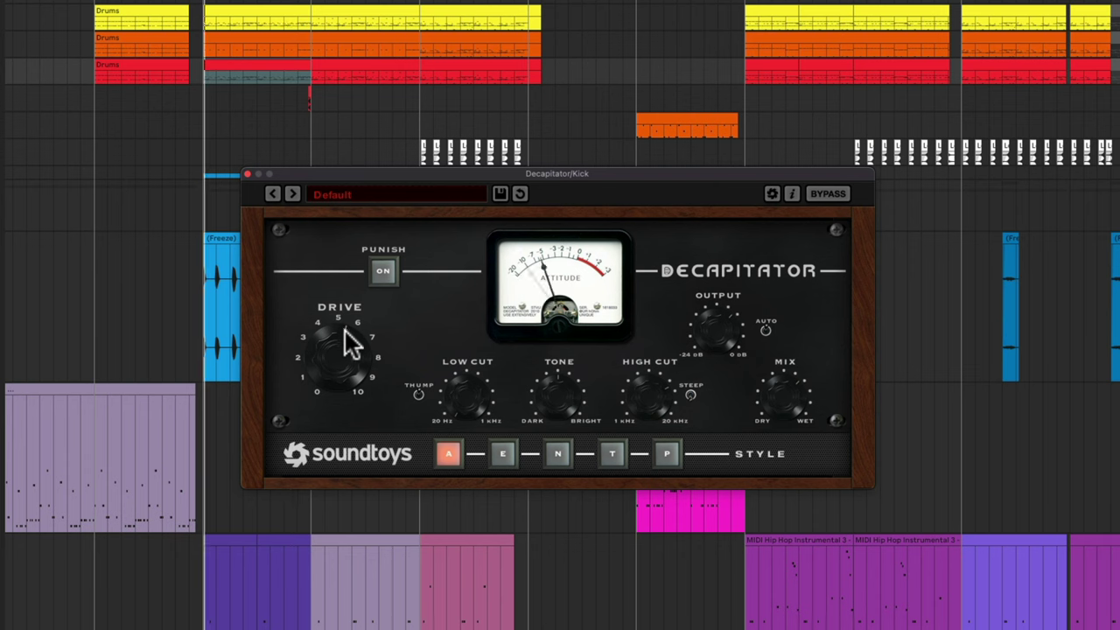
# - Audition Decapitator styles E, N, T and P on the kick, return to style A, and close the plug-in window
pyautogui.click(504, 450)
pyautogui.click(558, 453)
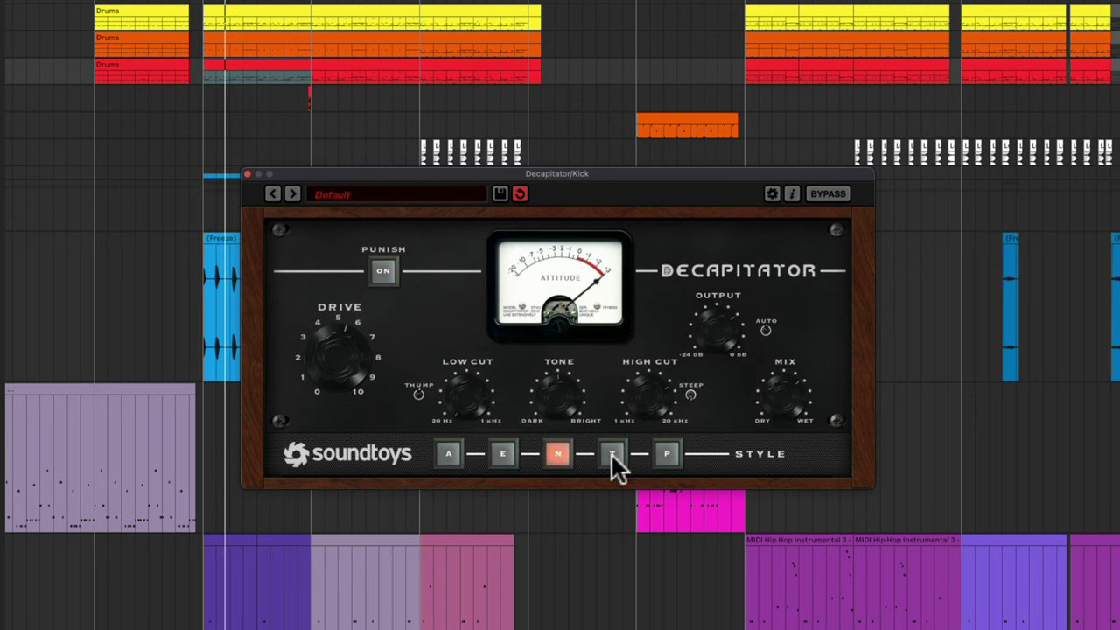
pyautogui.click(611, 452)
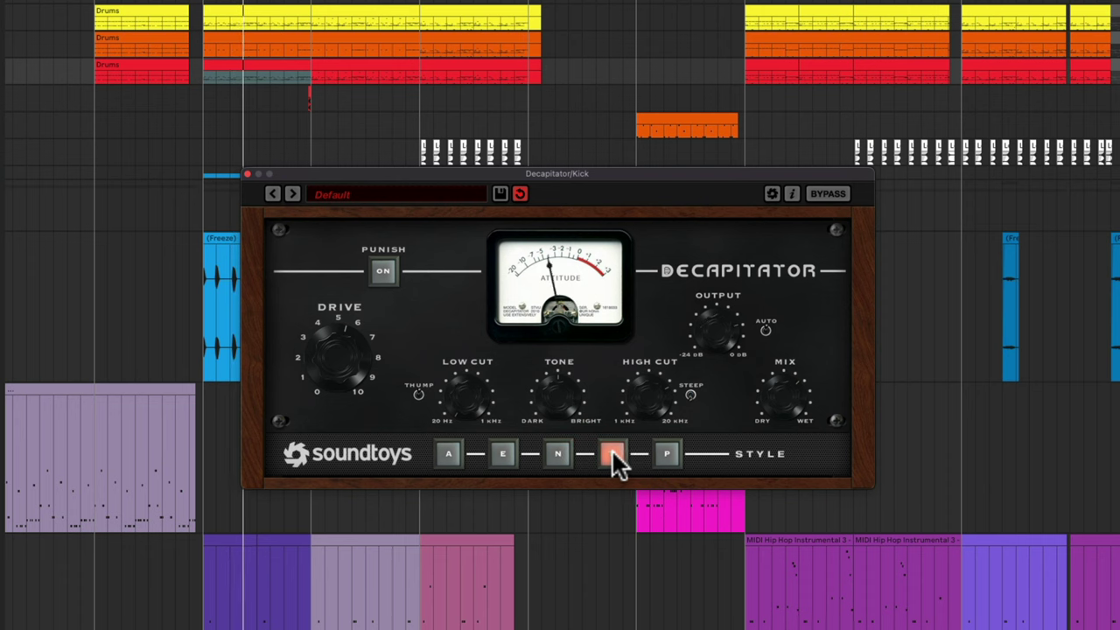
pyautogui.click(666, 452)
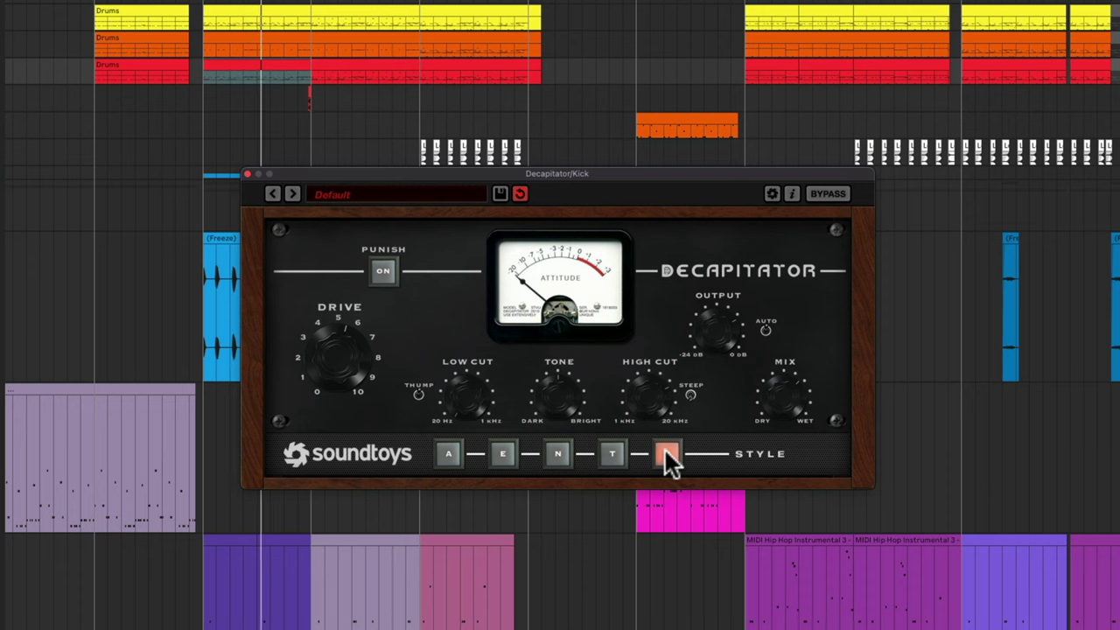
pyautogui.click(446, 451)
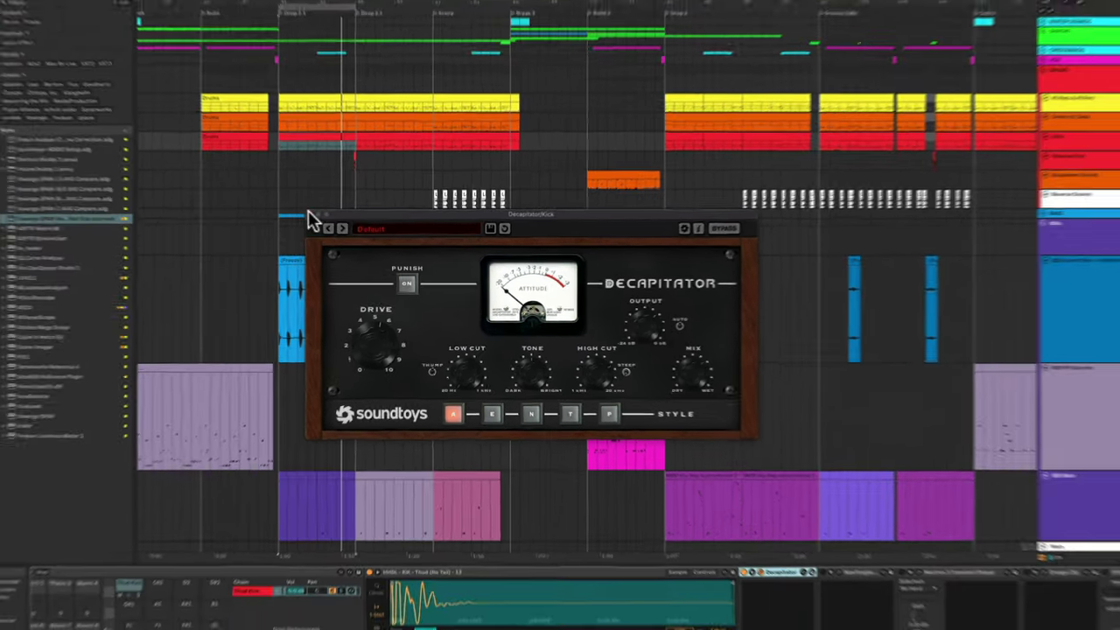
pyautogui.click(248, 173)
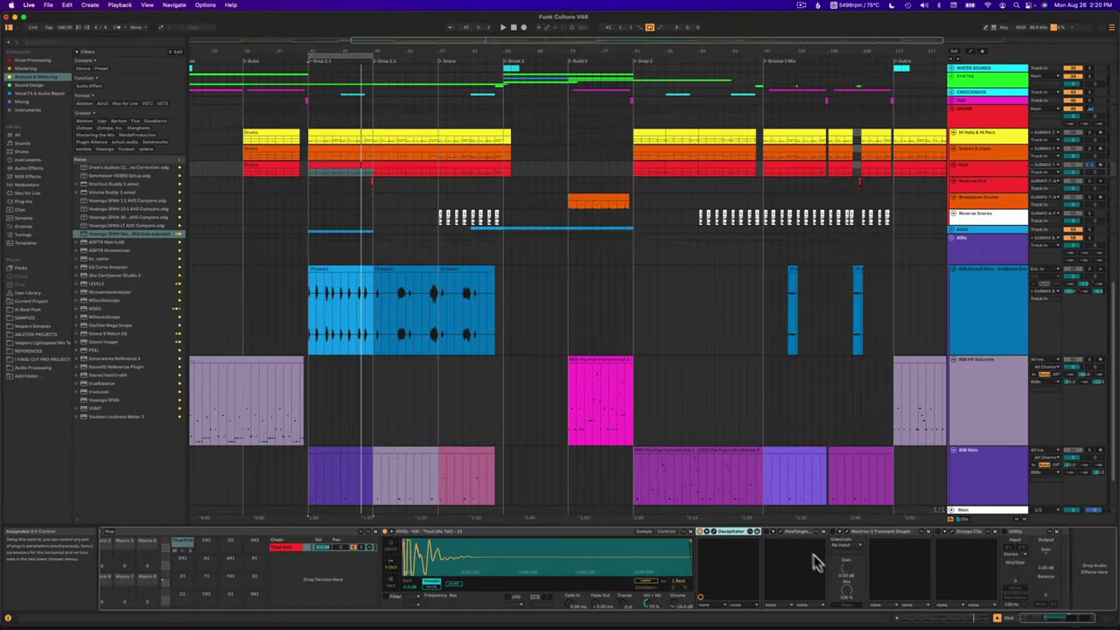
# - Turn on Newfangled Saturate on the Kick track and open its window over the arrangement
pyautogui.click(774, 532)
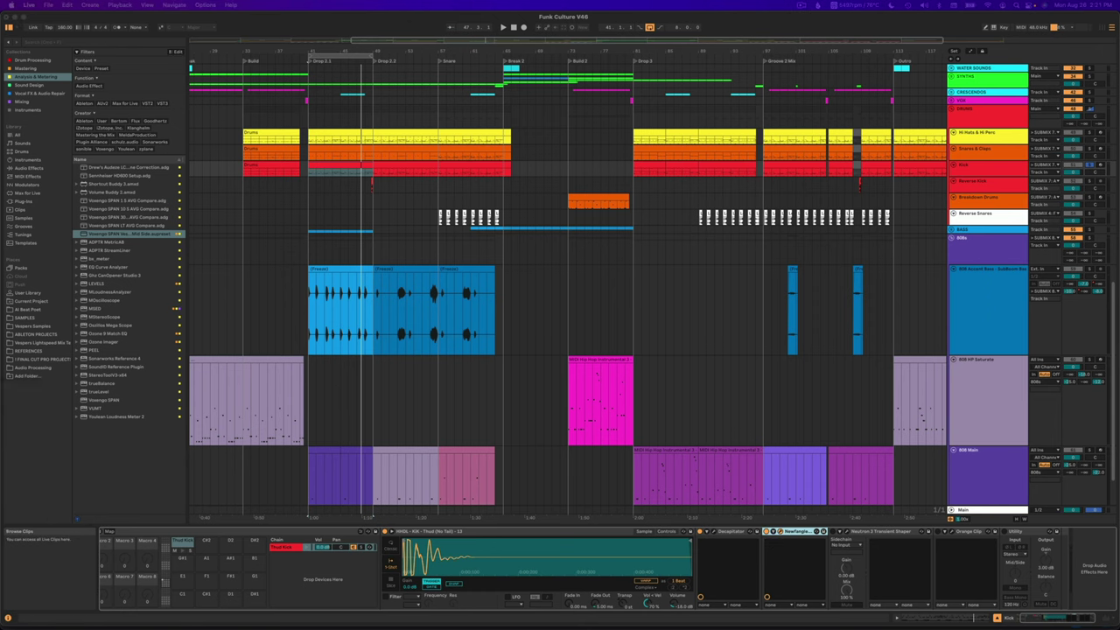
pyautogui.press('super+alt+p')
pyautogui.moveTo(569, 120); pyautogui.dragTo(543, 117)
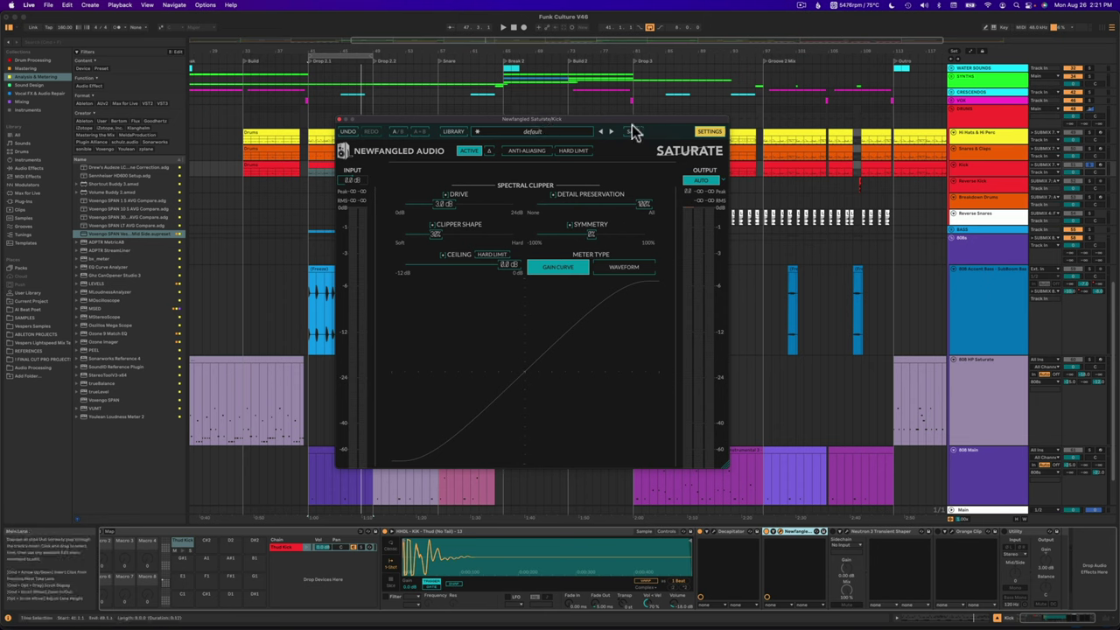
pyautogui.moveTo(633, 120); pyautogui.dragTo(642, 159)
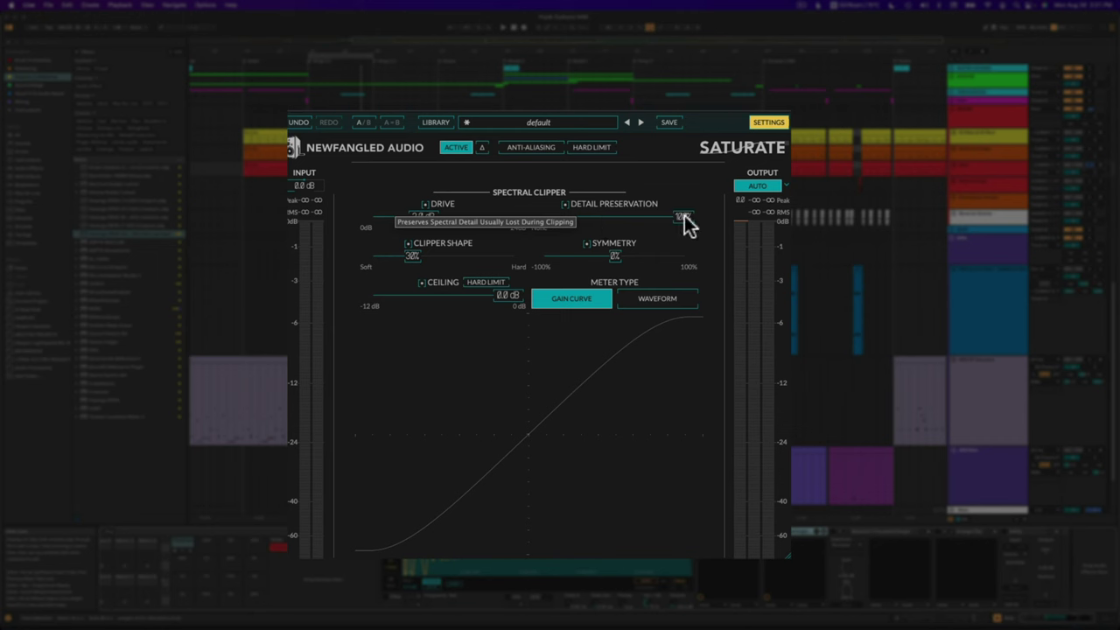
# - Try lowering Saturate's Detail Preservation, restore it to 100%, and play the kick through the plug-in
pyautogui.moveTo(685, 216); pyautogui.dragTo(578, 217)
pyautogui.moveTo(694, 223)
pyautogui.mouseDown()
pyautogui.moveTo(543, 219)
pyautogui.moveTo(710, 221)
pyautogui.mouseUp()
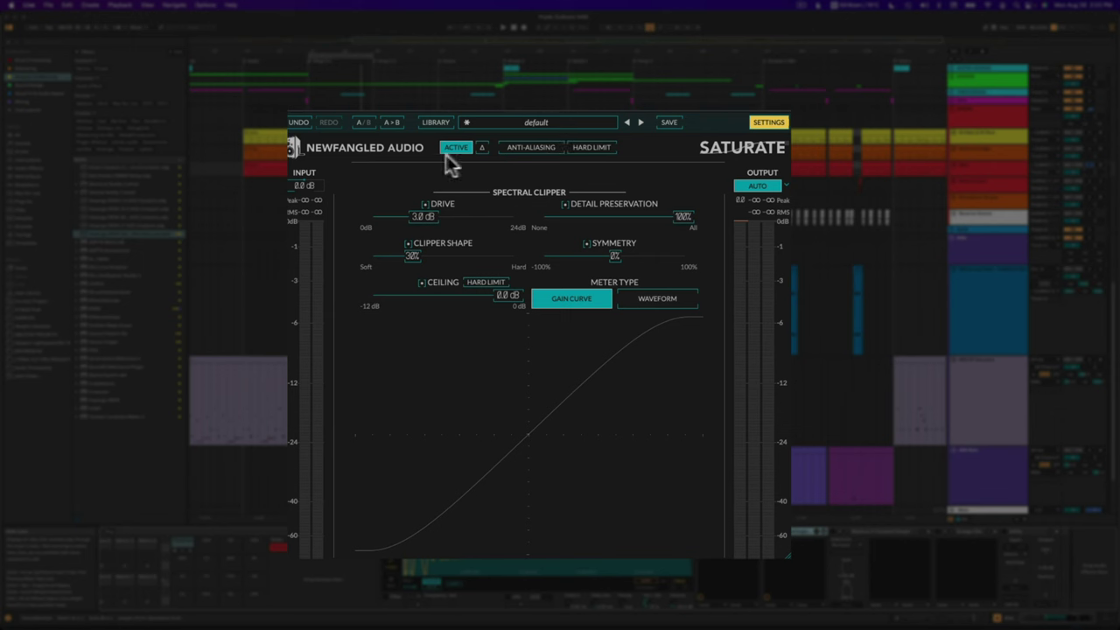
pyautogui.press('space')
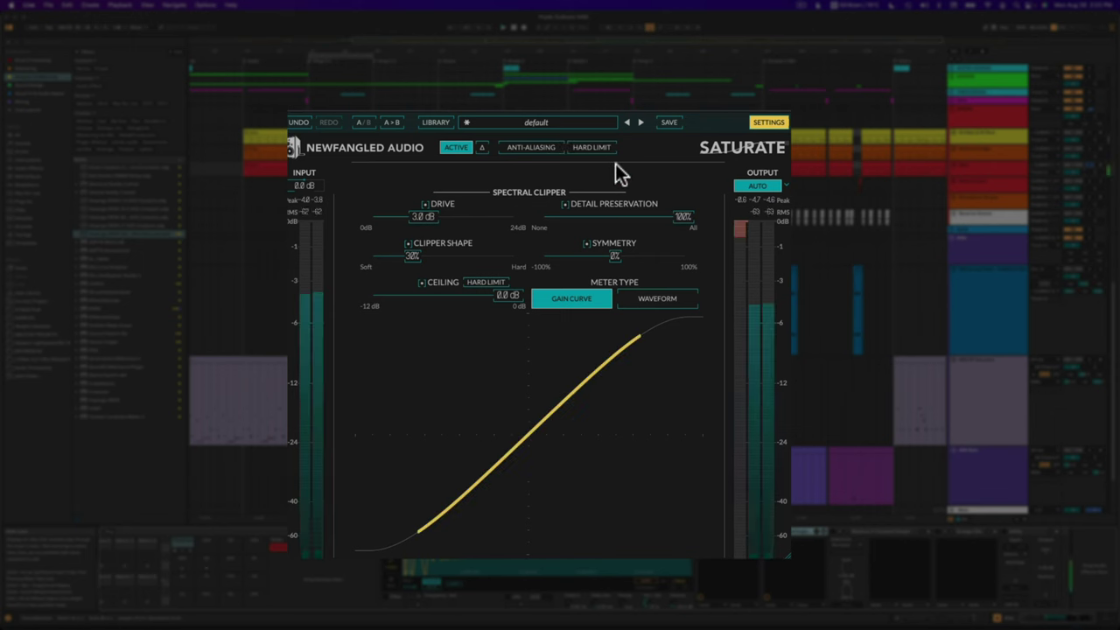
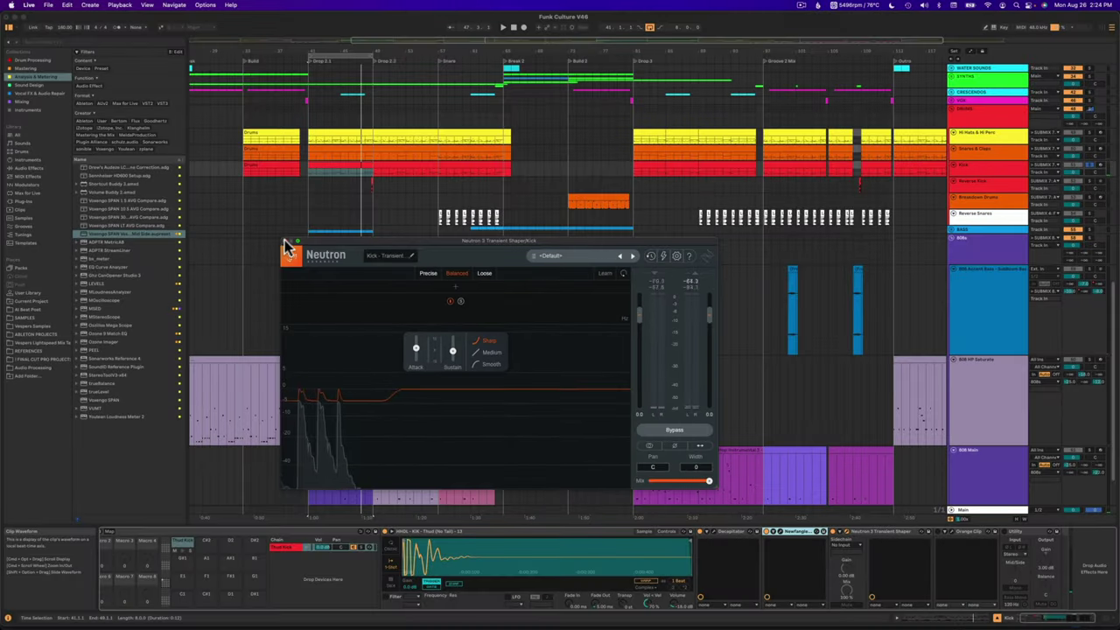
# - Close the Neutron 3 Transient Shaper window, open Orange Clip on the Kick track, and play the kick through it
pyautogui.click(284, 241)
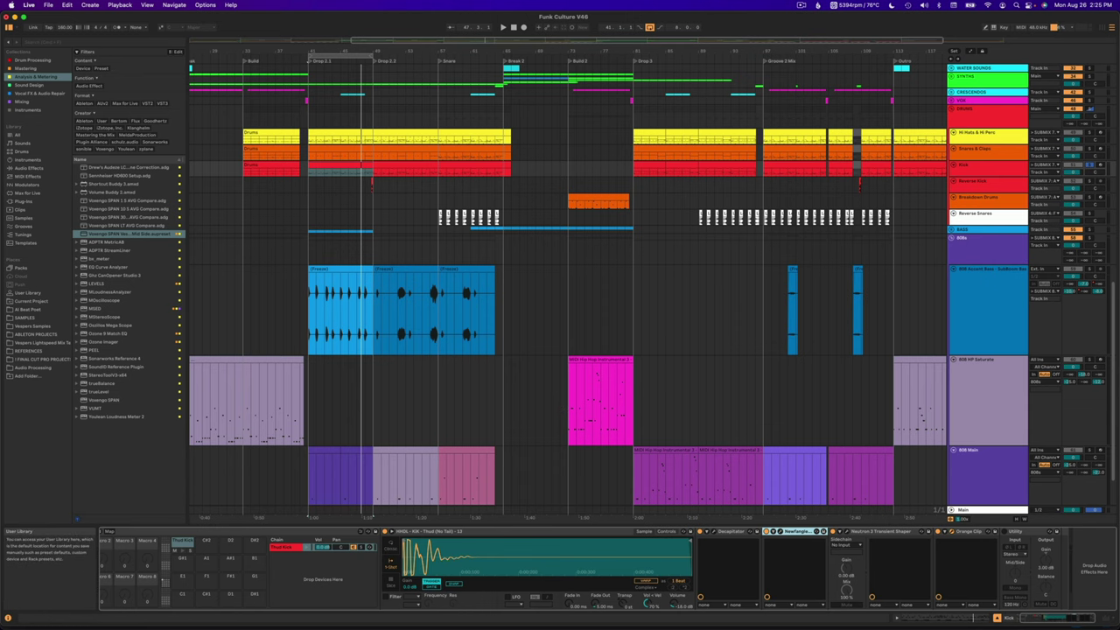
pyautogui.press('super+alt+p')
pyautogui.moveTo(166, 185); pyautogui.dragTo(567, 219)
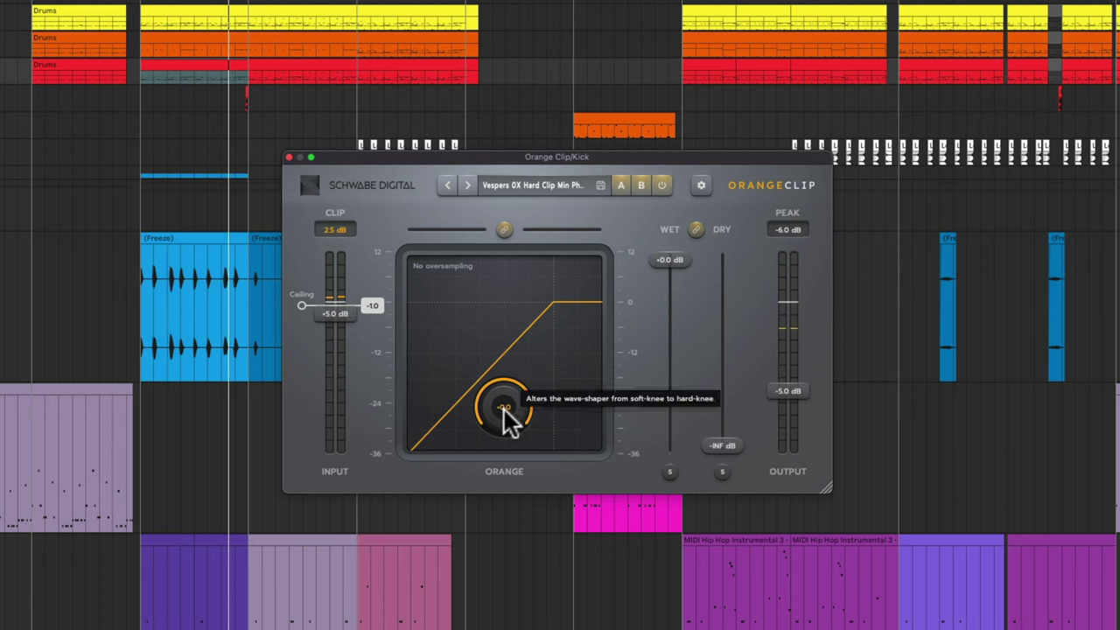
pyautogui.press('space')
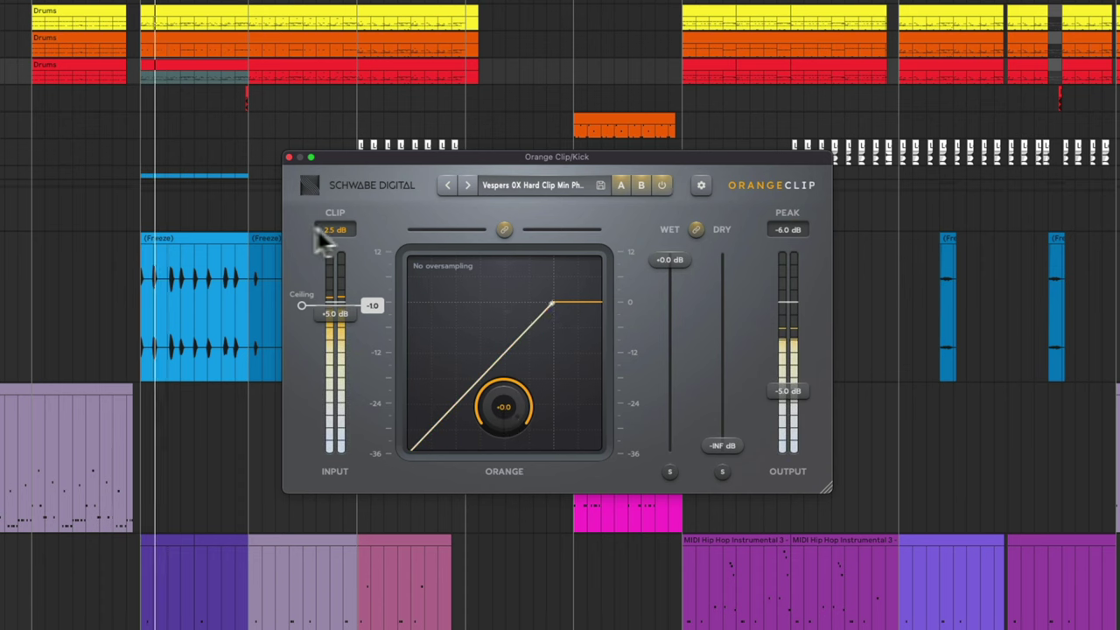
# - Compare the kick with Orange Clip bypassed and active during playback, and reset the plug-in's output peak reading
pyautogui.click(663, 185)
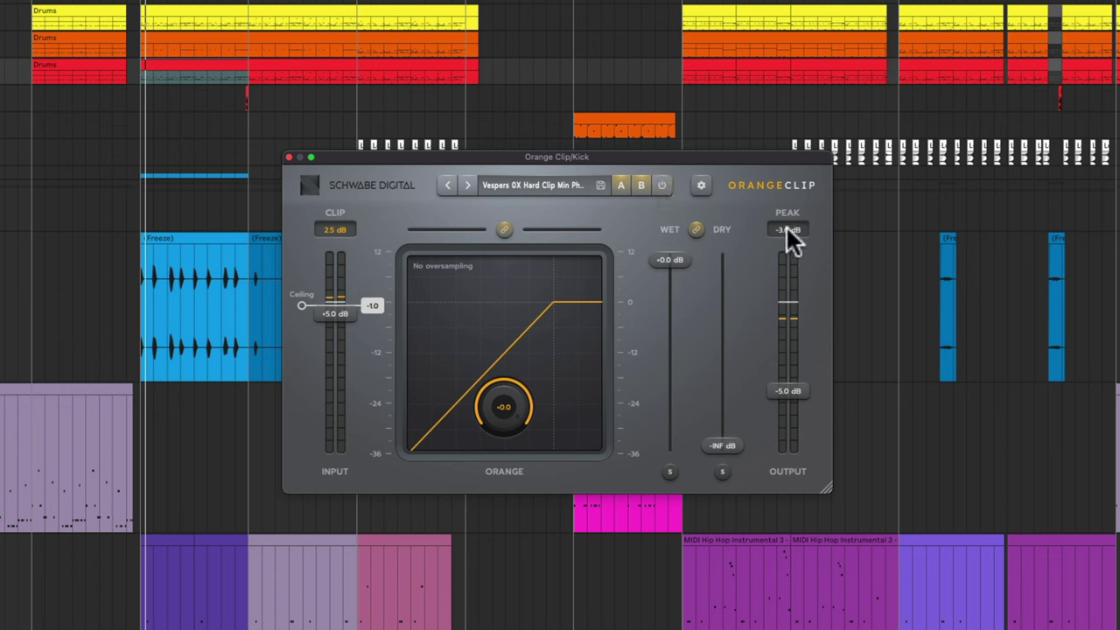
pyautogui.press('space')
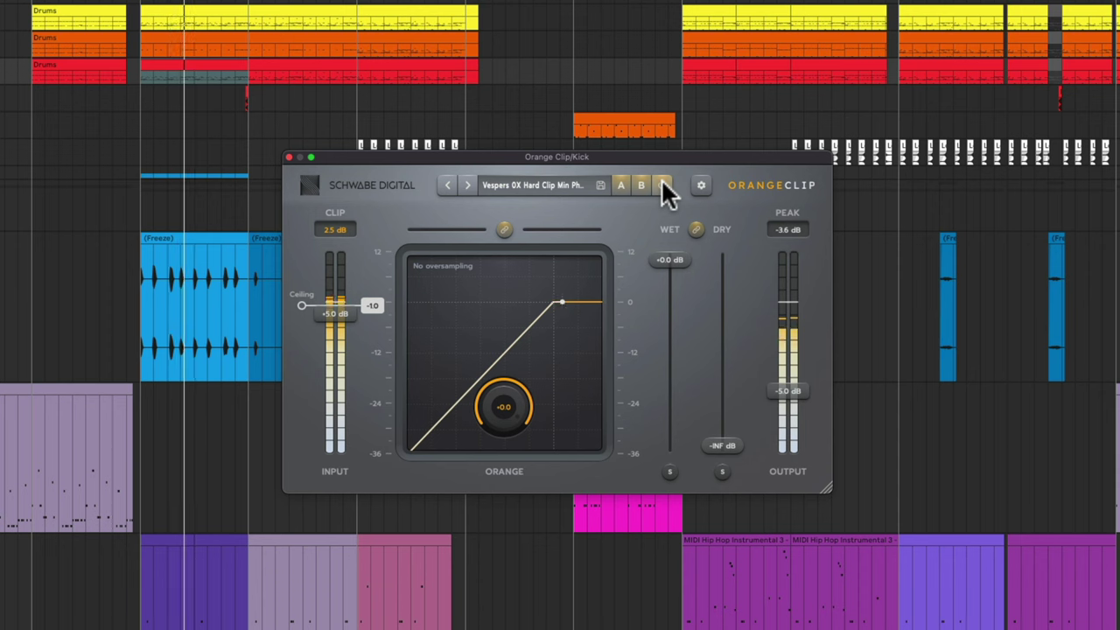
pyautogui.click(792, 232)
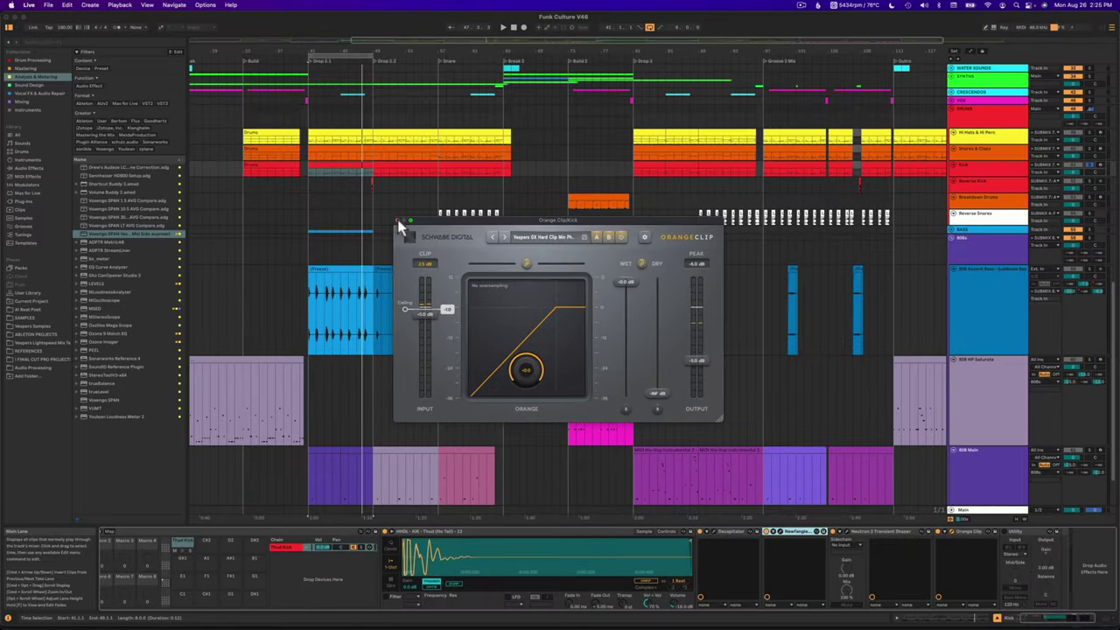
# - Close the Orange Clip window, turn on Utility at the end of the Kick track's chain, and play the kick
pyautogui.click(398, 221)
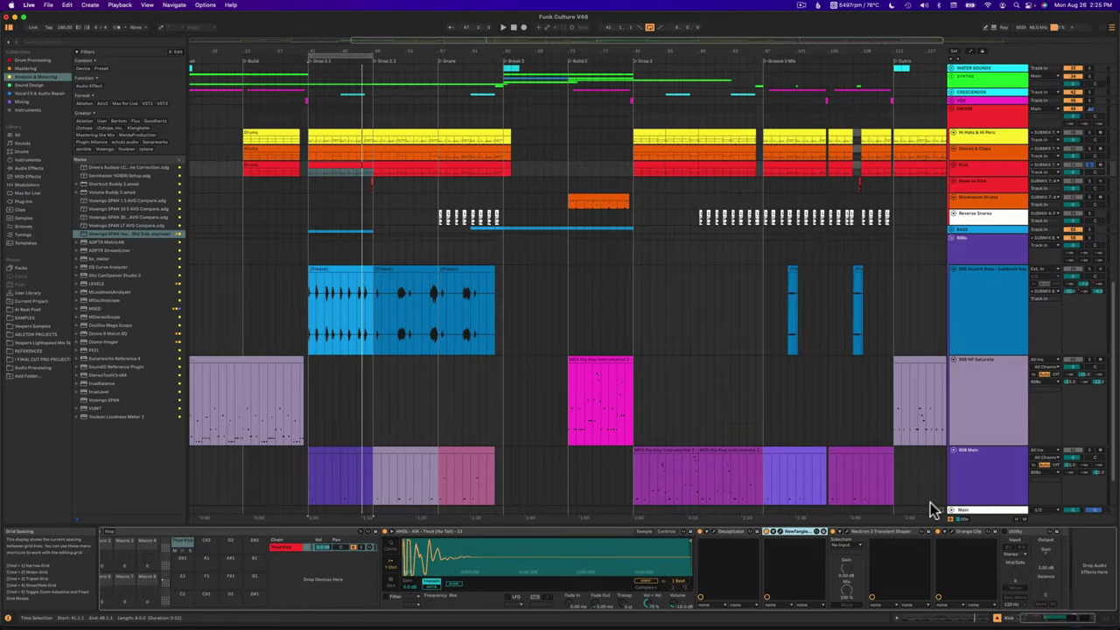
pyautogui.click(1006, 532)
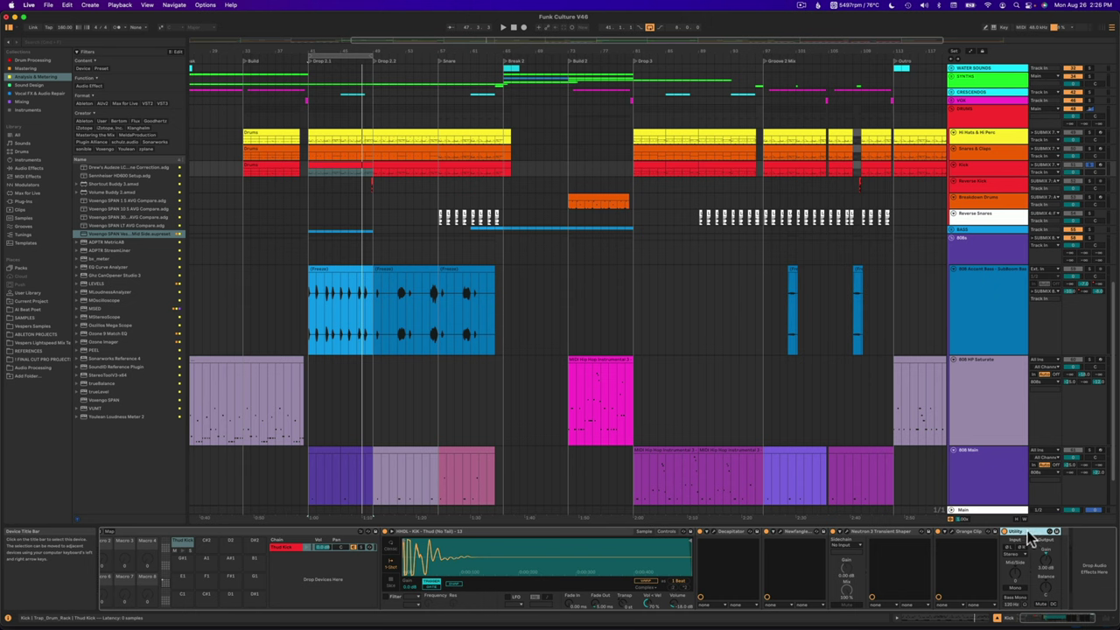
pyautogui.press('space')
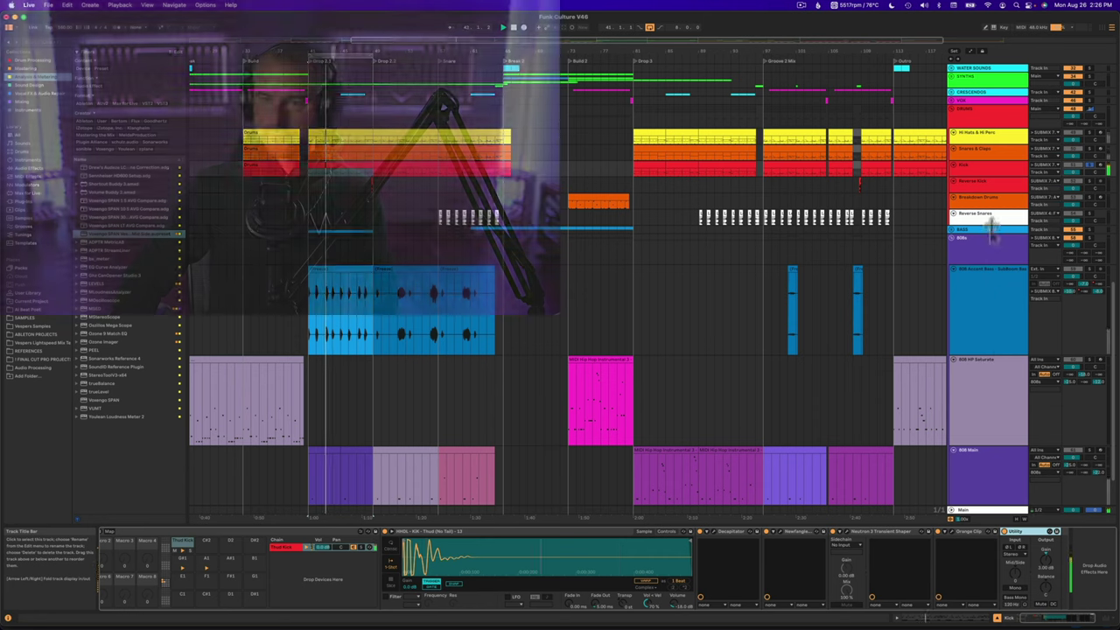
# - Enlarge the Kick track to expose its sends, and check its automation lanes before returning to the clip view
pyautogui.click(987, 165)
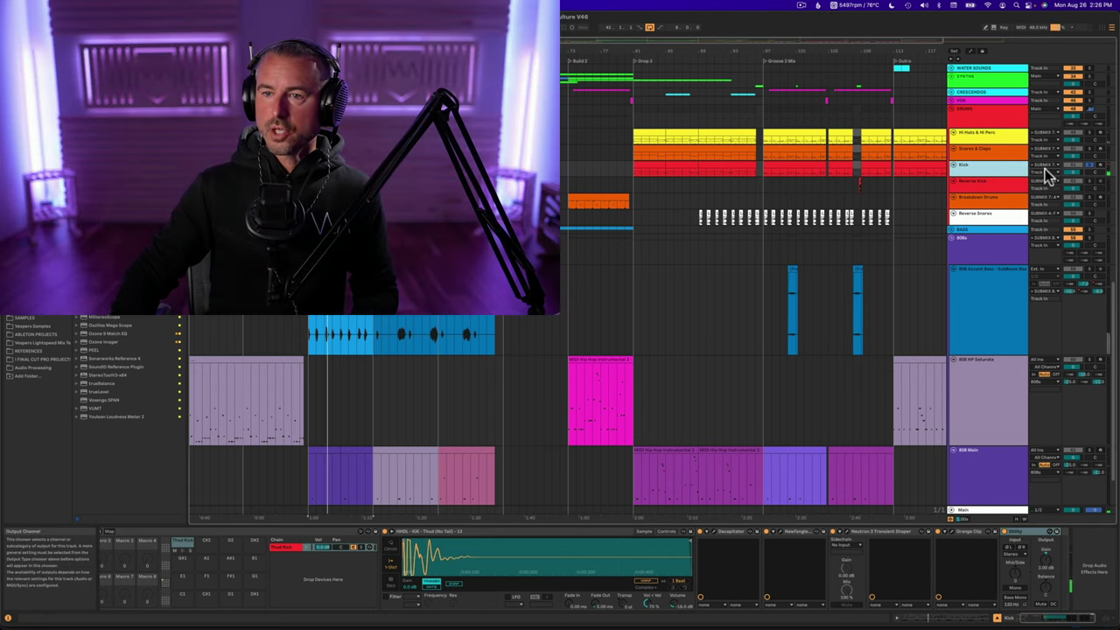
pyautogui.moveTo(1013, 176); pyautogui.dragTo(1011, 198)
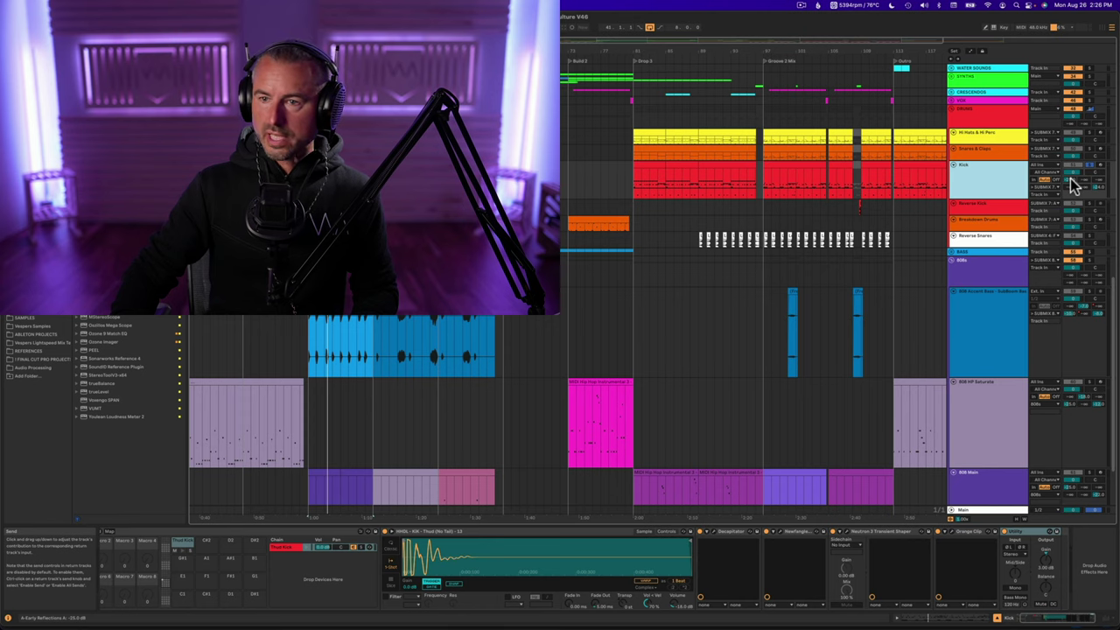
pyautogui.press('a')
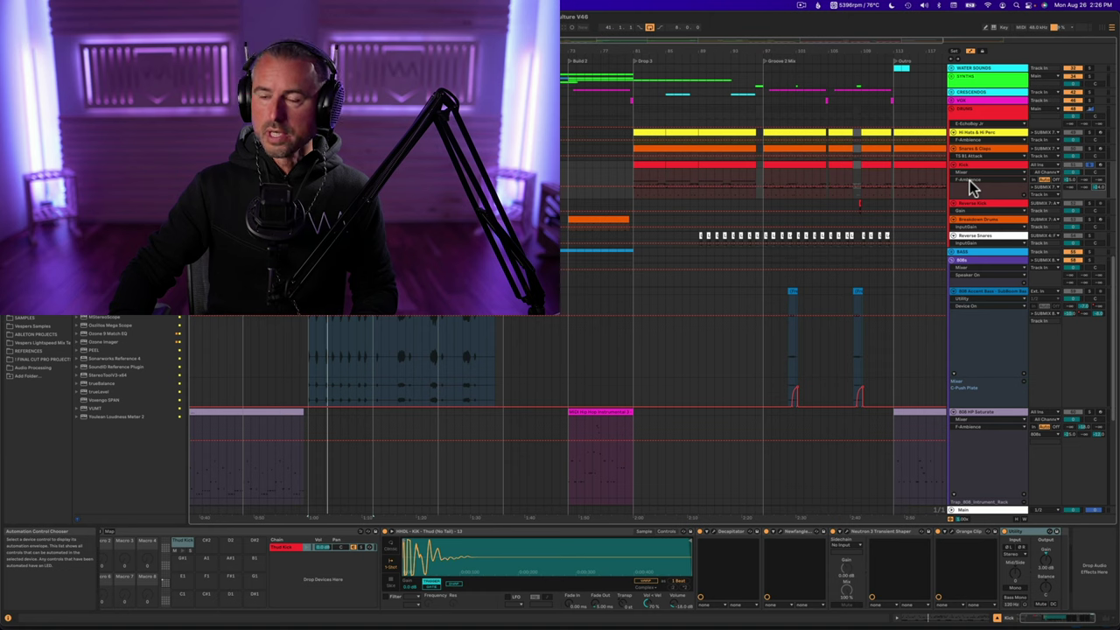
pyautogui.press('a')
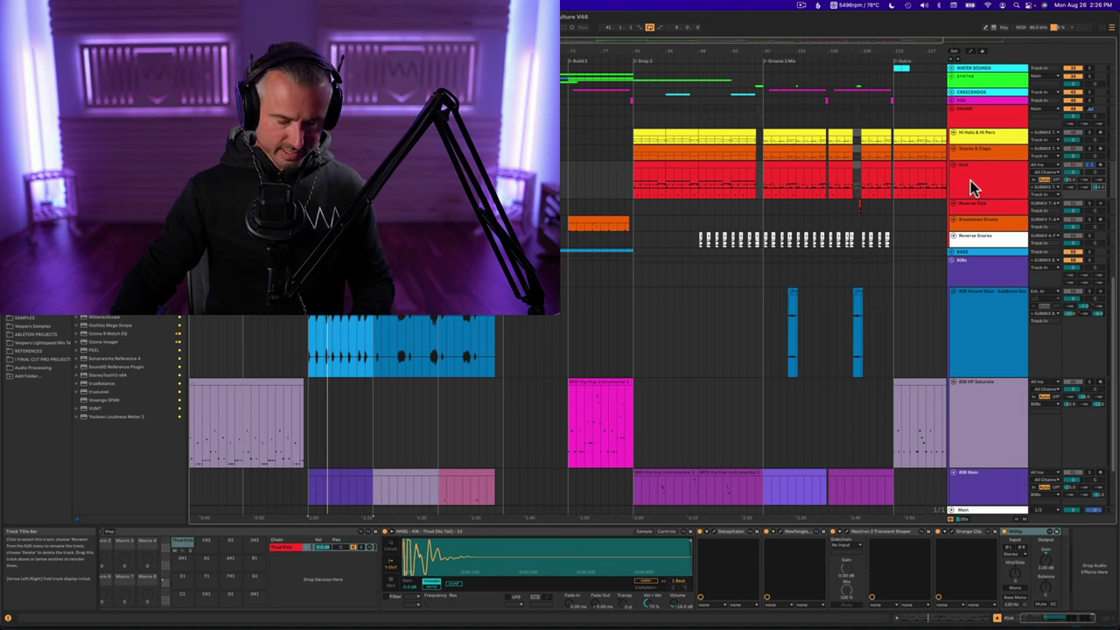
pyautogui.click(978, 185)
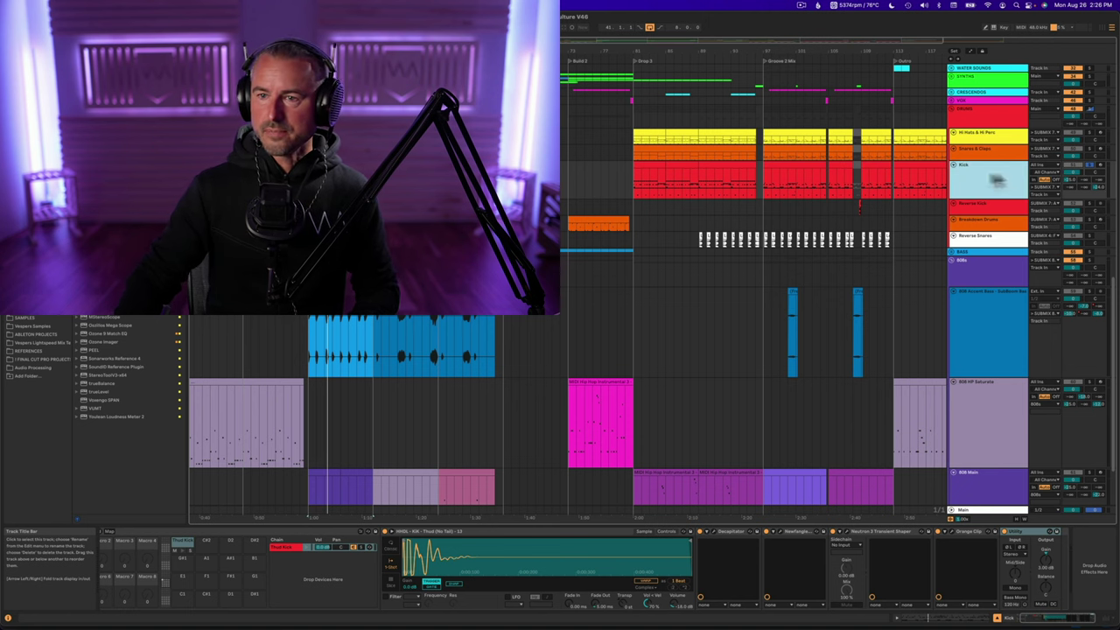
# - Select the SUBMIX 7.5: KICK track, turn on its first Neutron 3 Transient Shaper, and play the kick
pyautogui.scroll(5, 1022, 180)
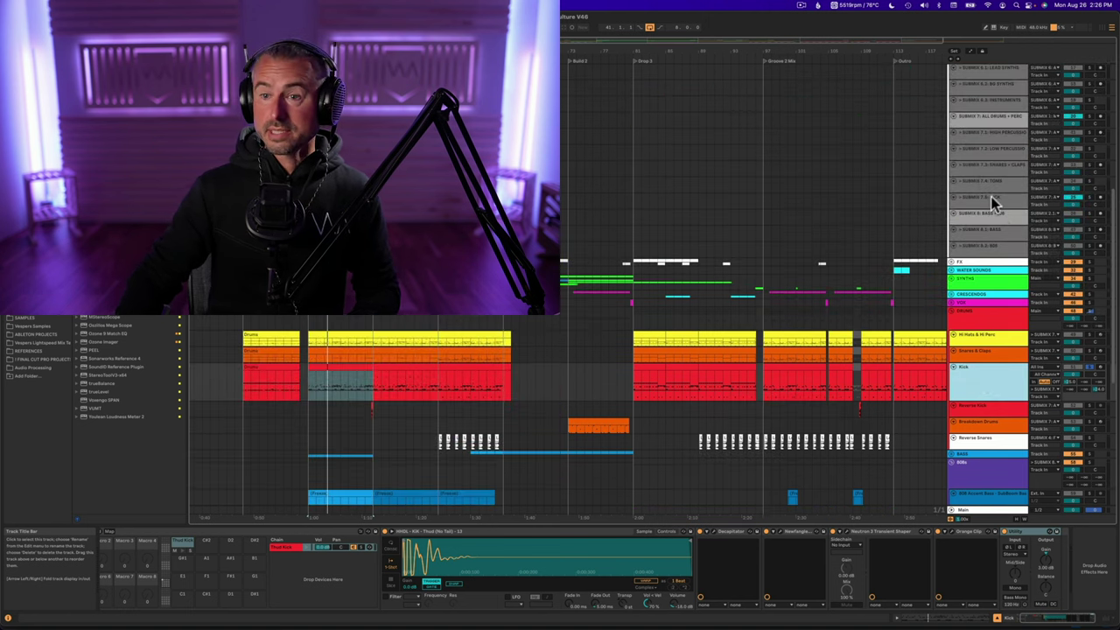
pyautogui.click(991, 199)
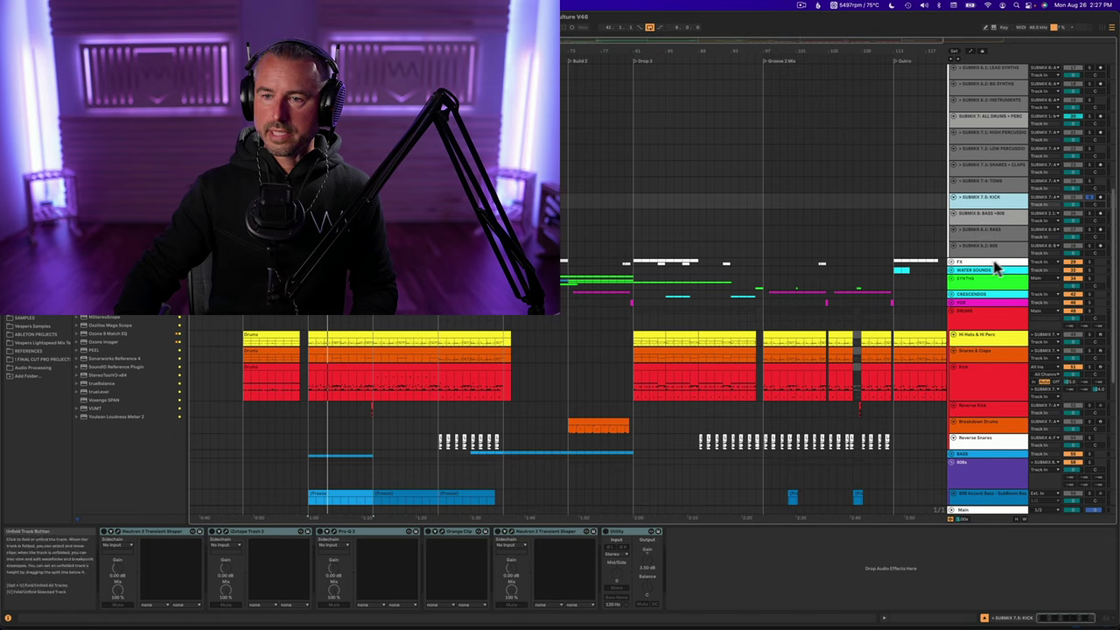
pyautogui.scroll(-4, 992, 263)
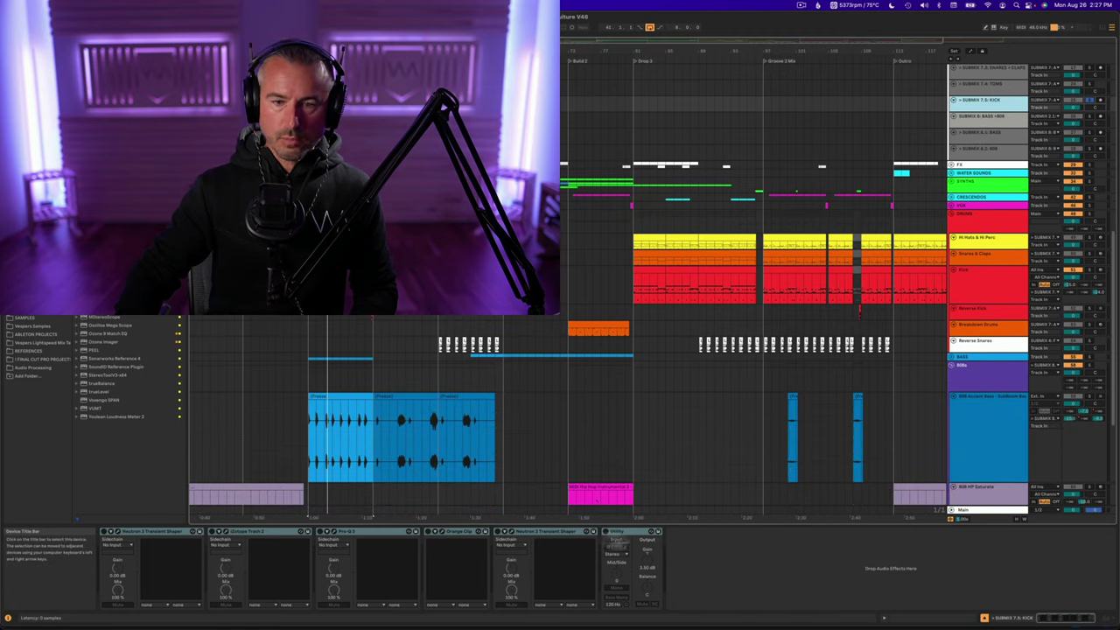
pyautogui.click(109, 532)
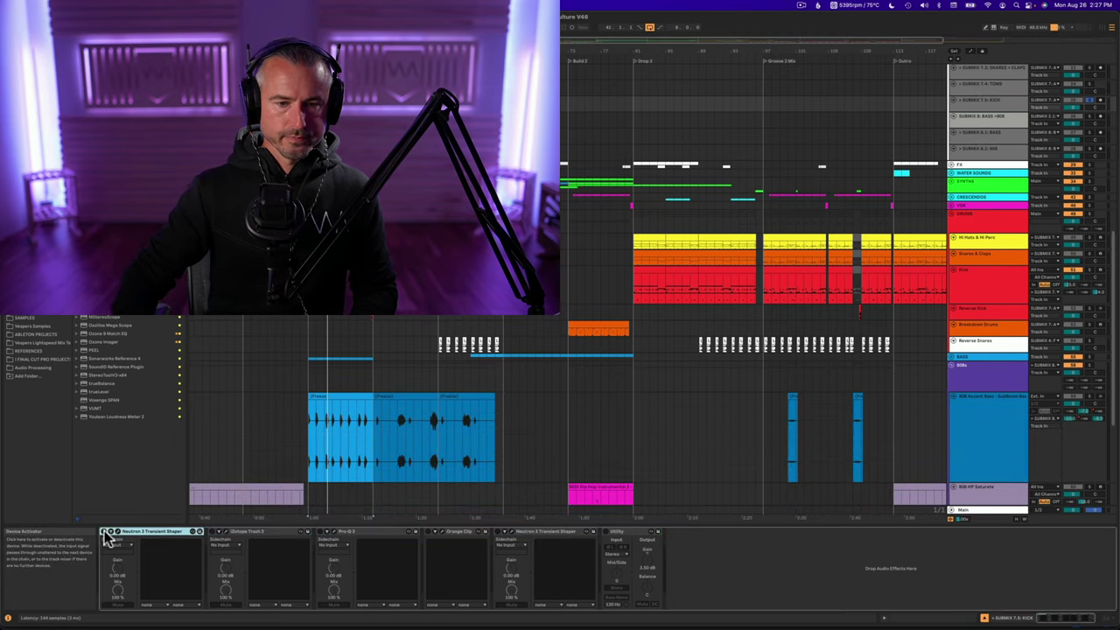
pyautogui.press('space')
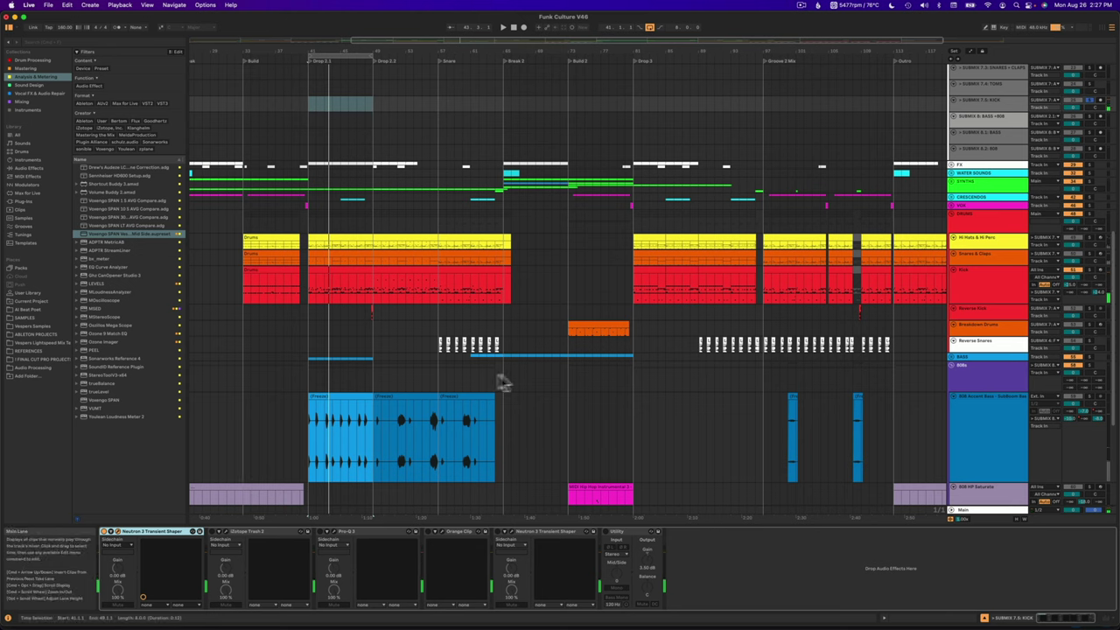
# - Open the kick submix's Neutron 3 Transient Shaper window, compare the kick with Bypass on and off, and close the window
pyautogui.press('super+alt+p')
pyautogui.moveTo(426, 221); pyautogui.dragTo(592, 201)
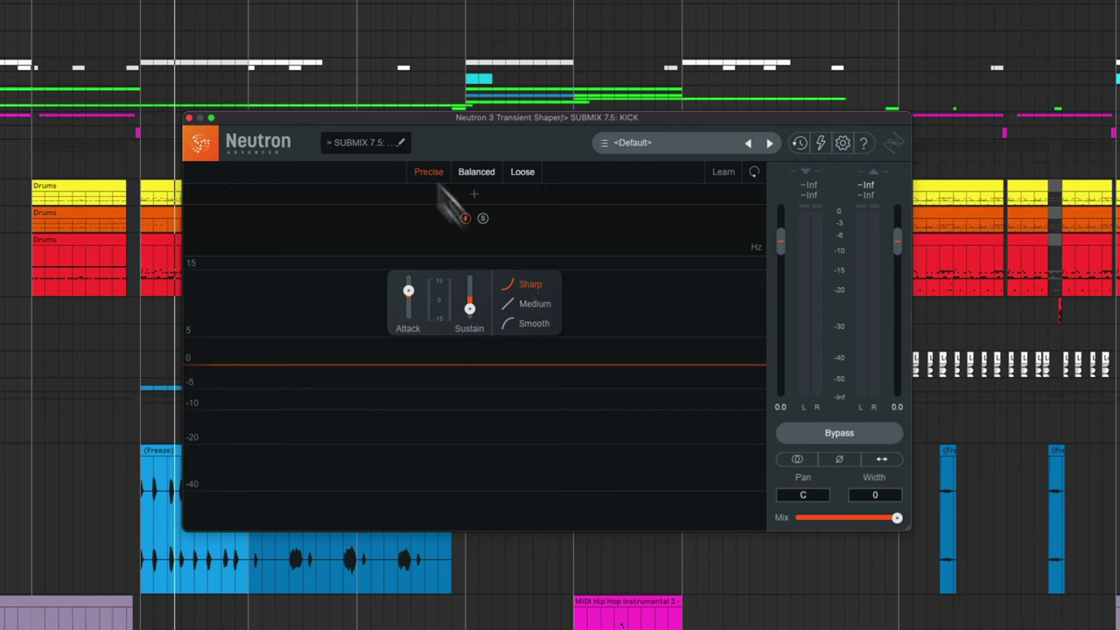
pyautogui.moveTo(405, 286)
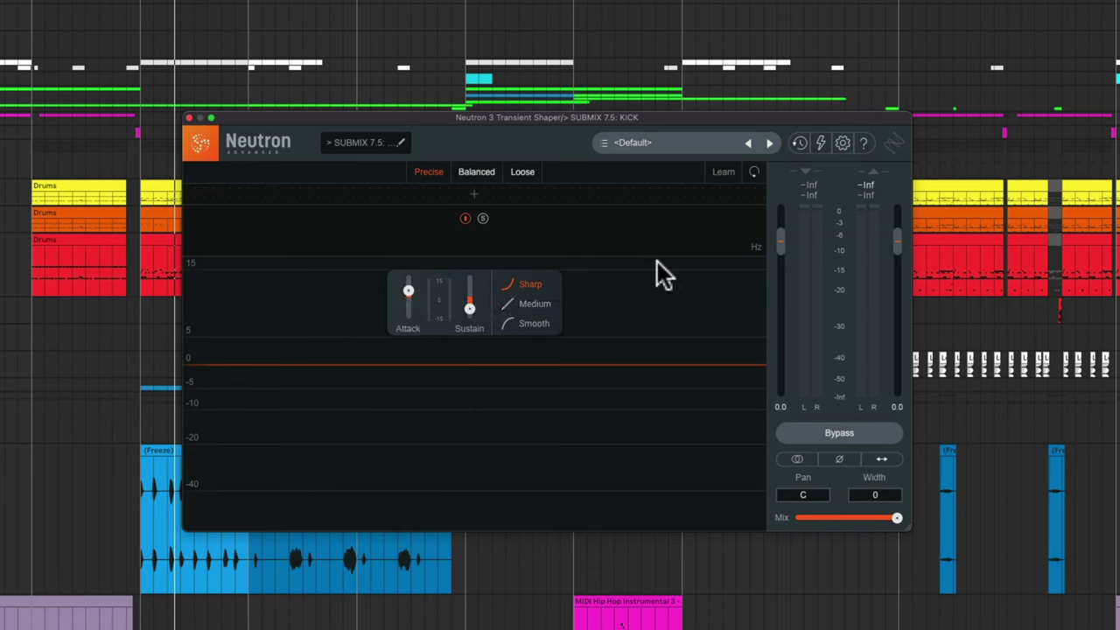
pyautogui.click(856, 433)
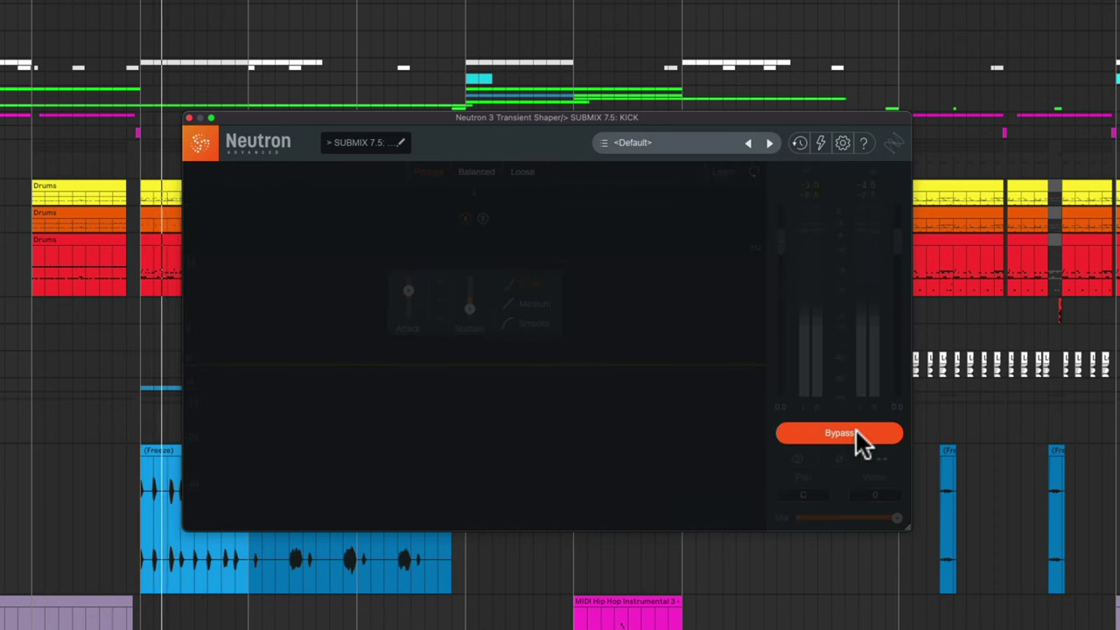
pyautogui.click(857, 433)
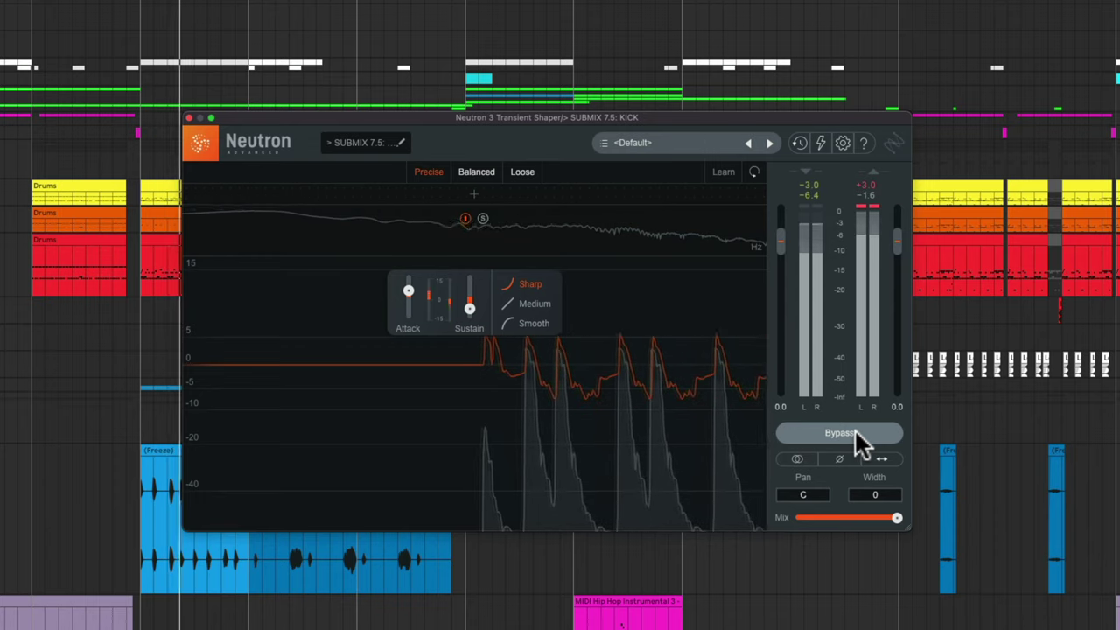
pyautogui.click(189, 116)
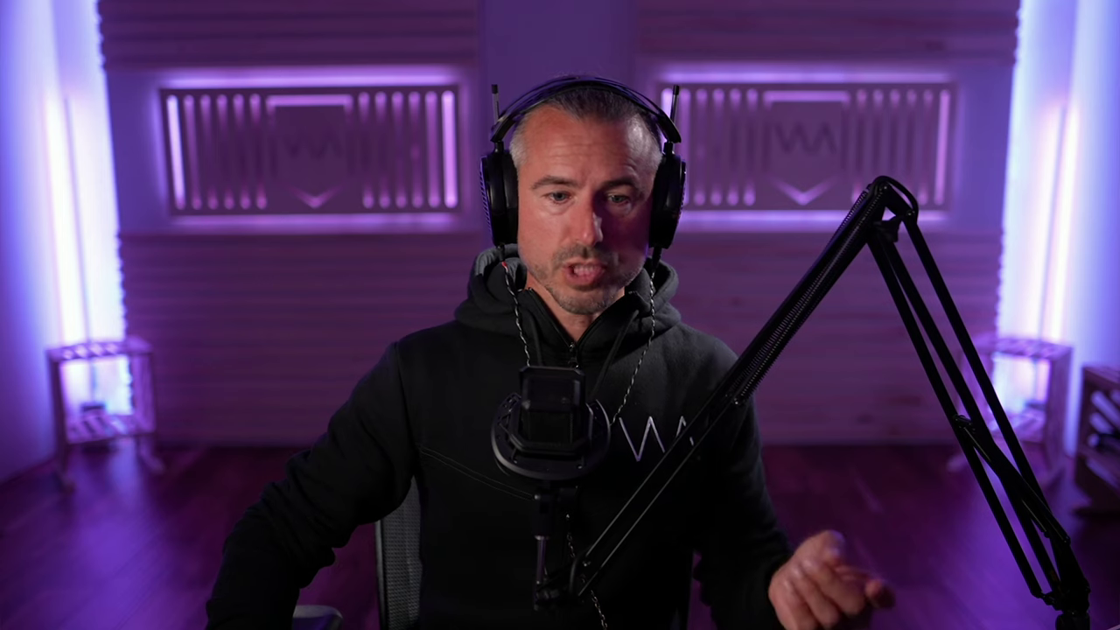
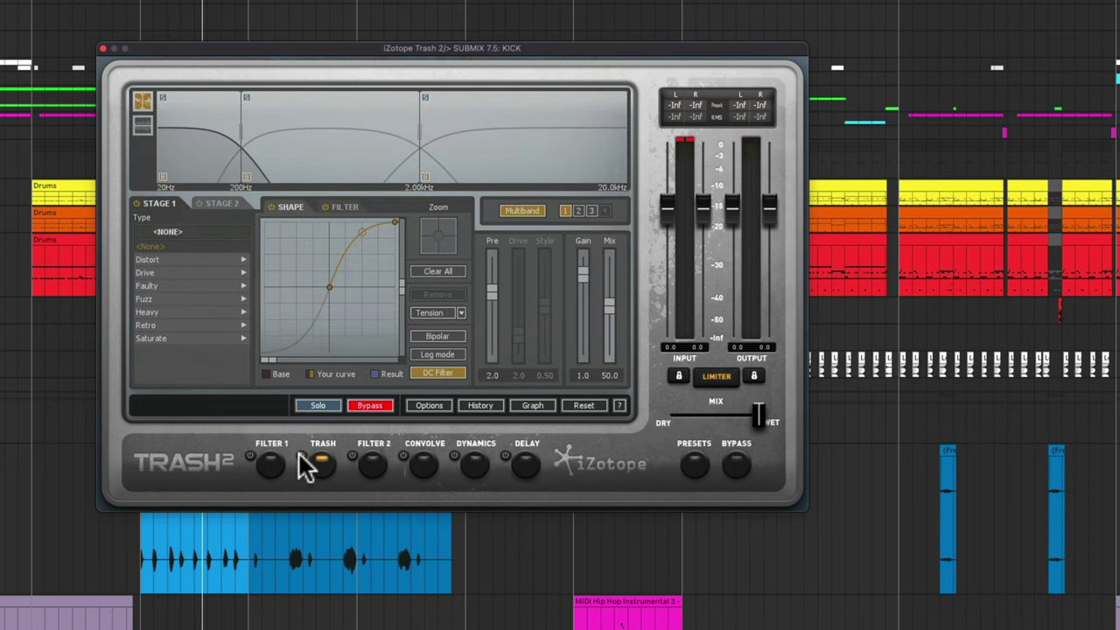
# - Turn on the Trash module in iZotope Trash 2 on the kick submix and inspect the distortion settings of bands 3 and 2
pyautogui.press('space')
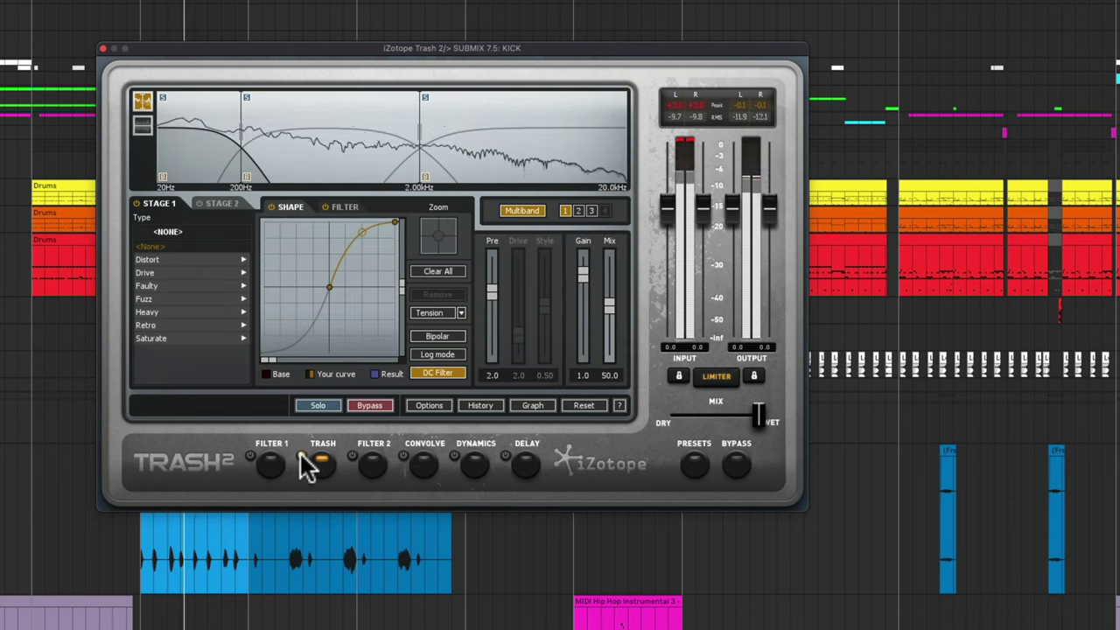
pyautogui.click(500, 167)
pyautogui.click(362, 255)
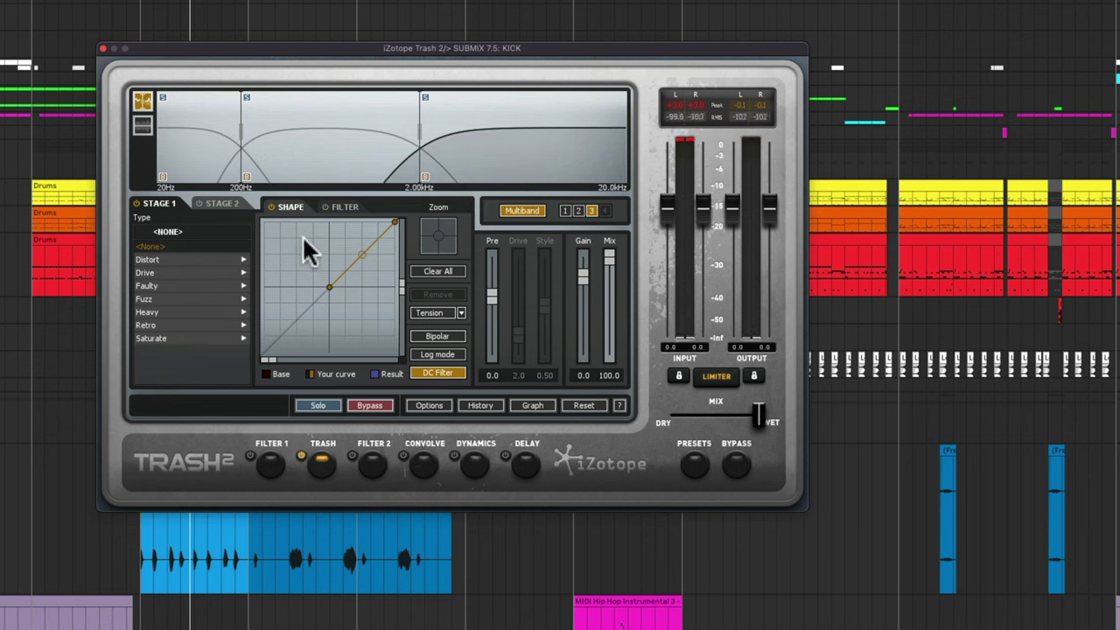
pyautogui.click(330, 166)
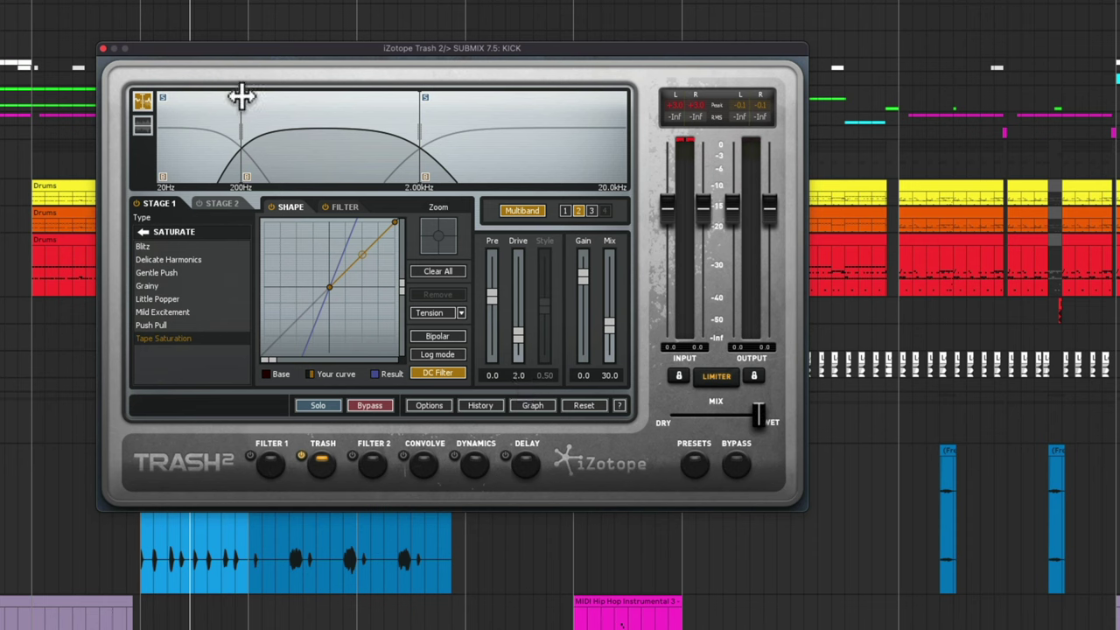
# - Audition Trash 2's bands 2 and 1 in solo, switching Stage 1 off and on to compare the low band
pyautogui.press('space')
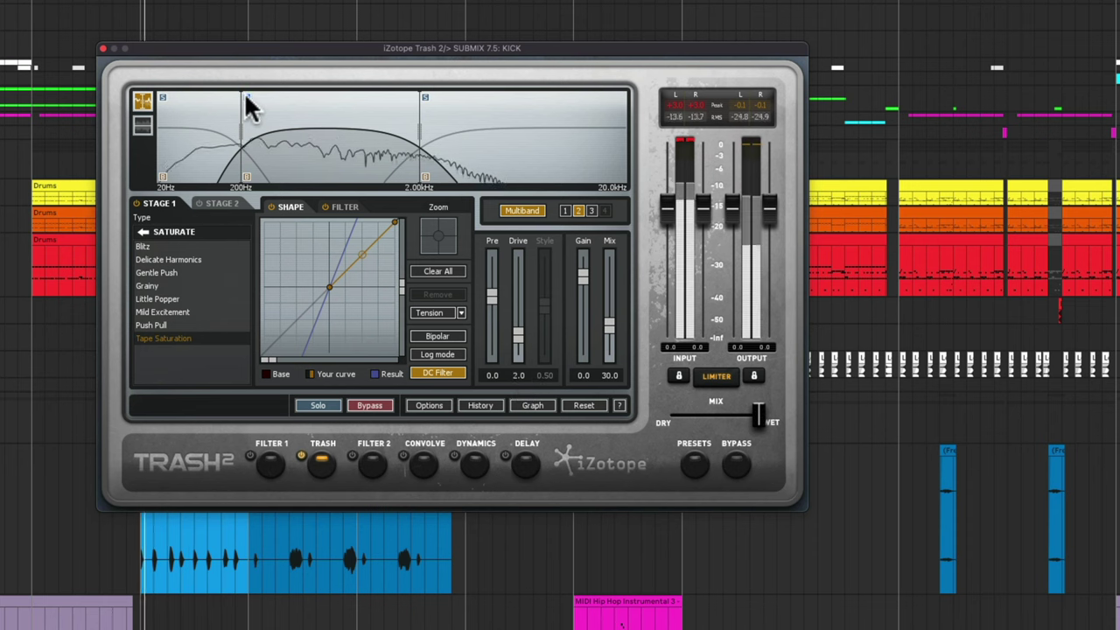
pyautogui.press('space')
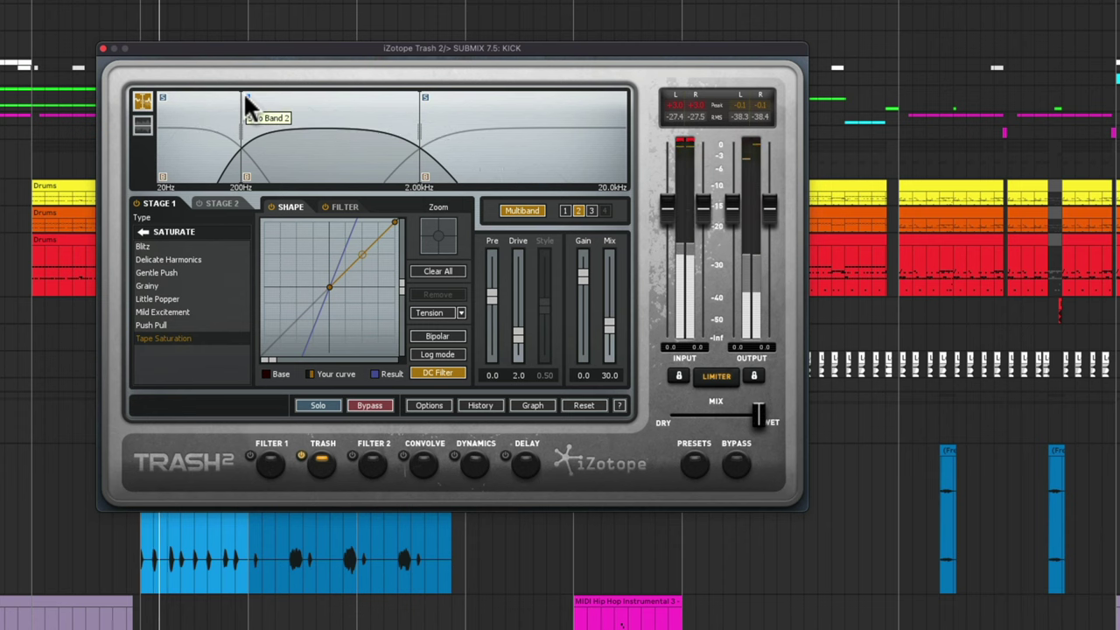
pyautogui.click(196, 101)
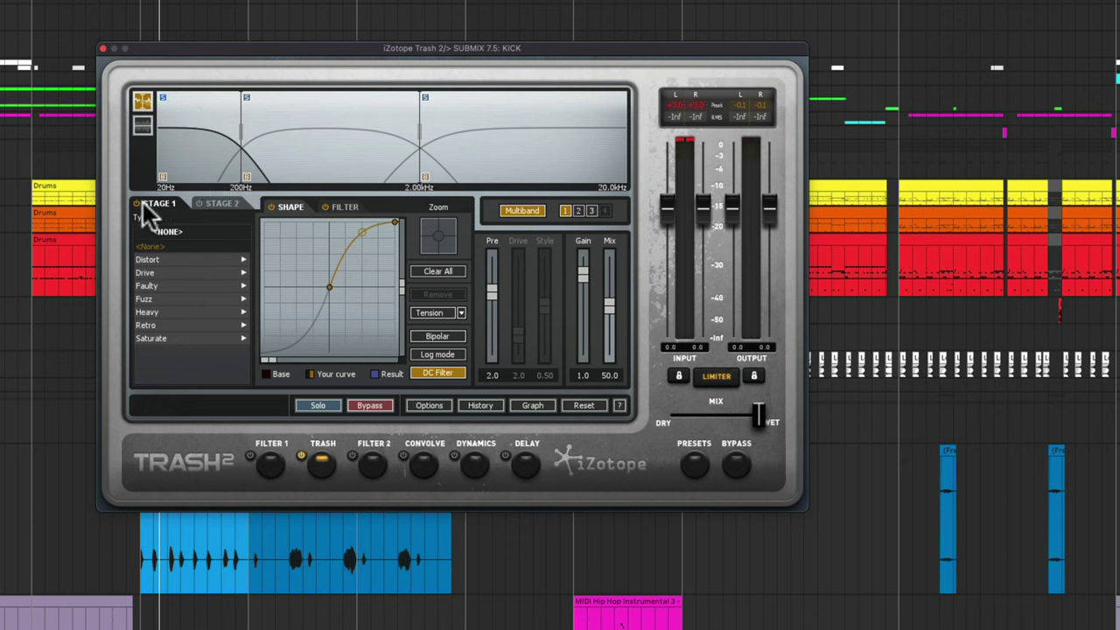
pyautogui.press('space')
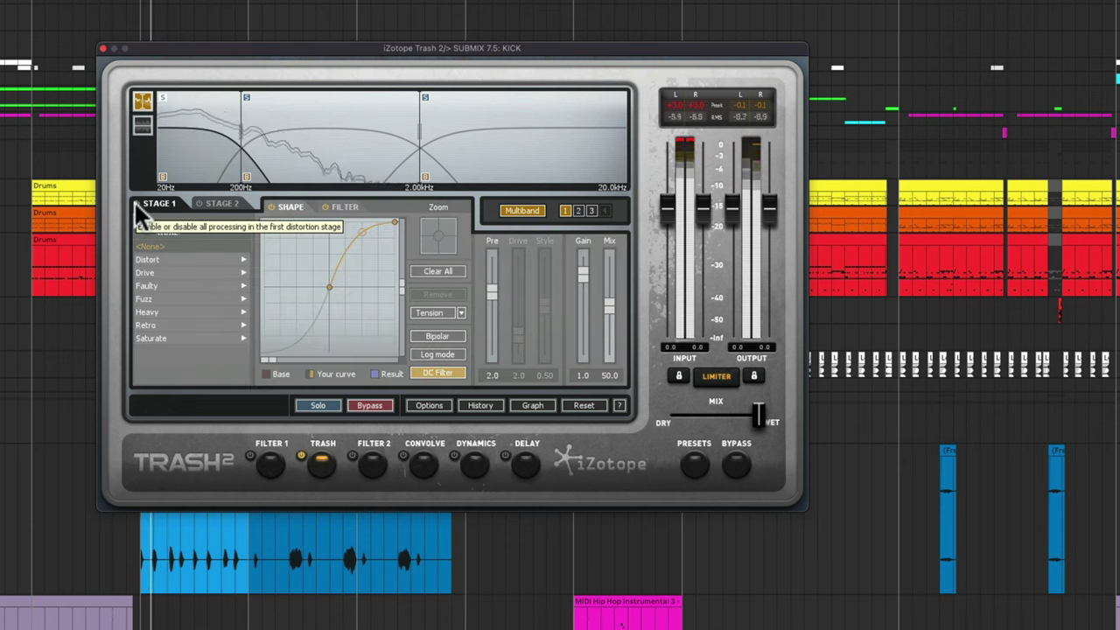
pyautogui.click(137, 210)
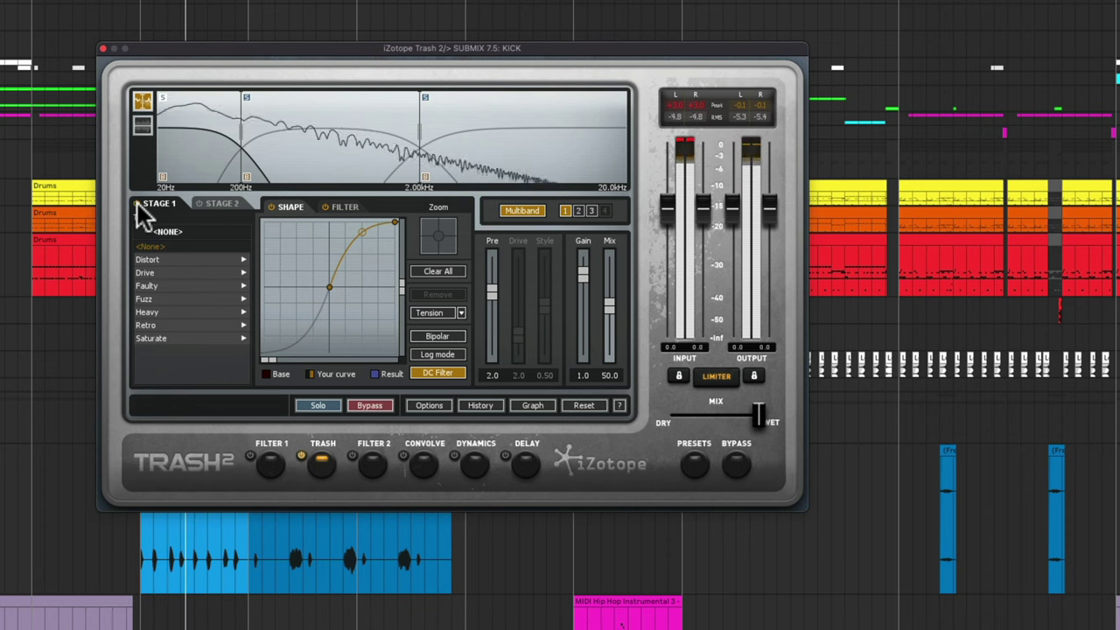
pyautogui.press('space')
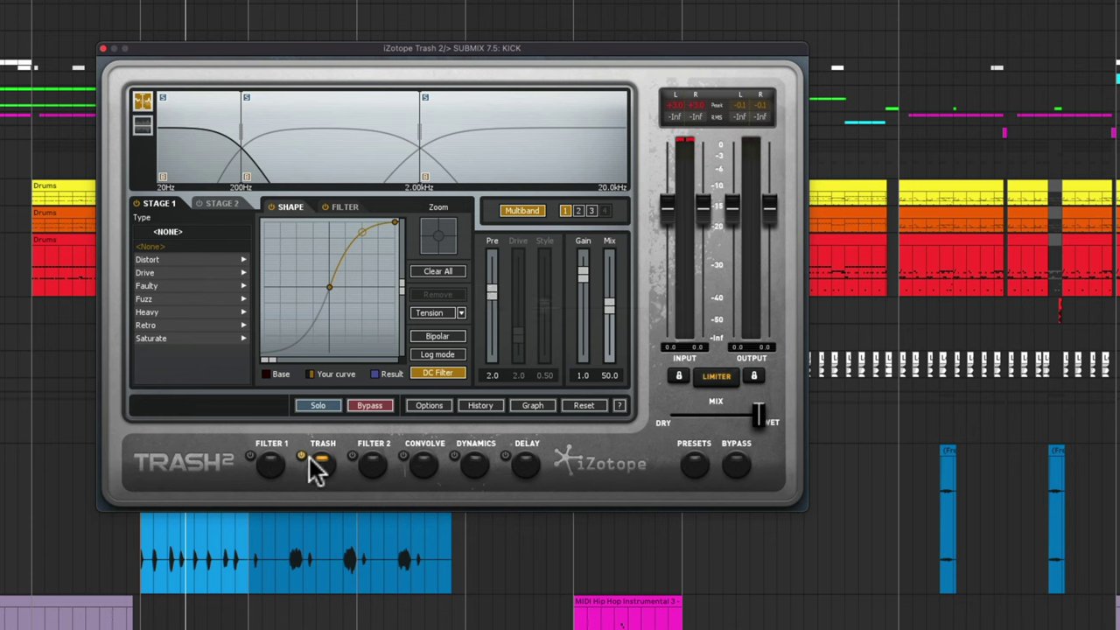
# - Turn on Trash 2's Convolve module with the Creep impulse response from the Tone category, and play the kick through it
pyautogui.click(423, 468)
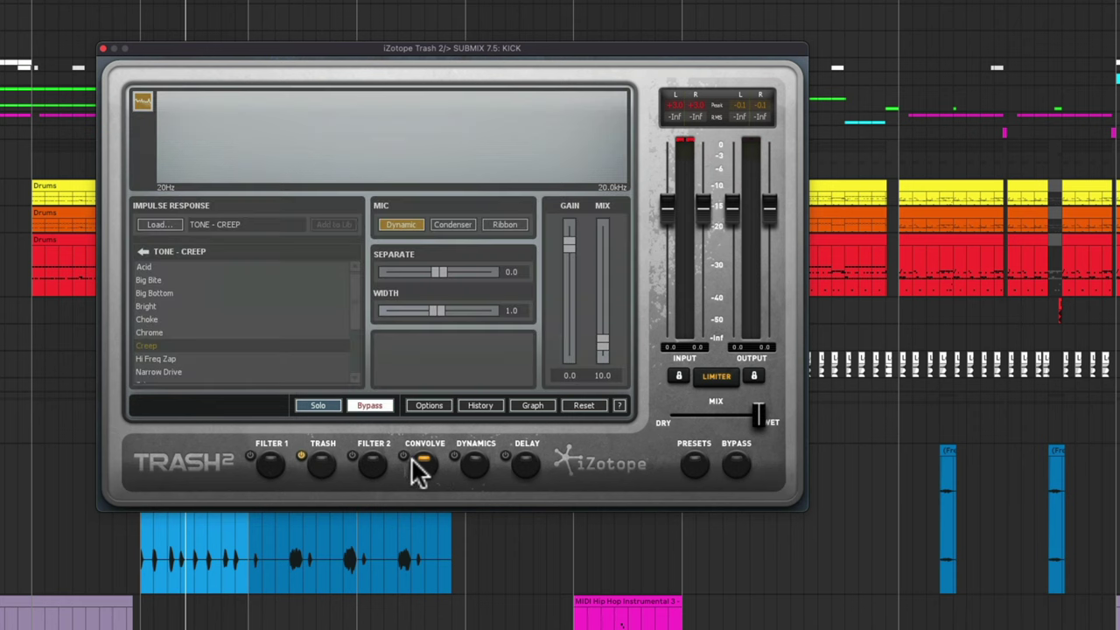
pyautogui.click(403, 454)
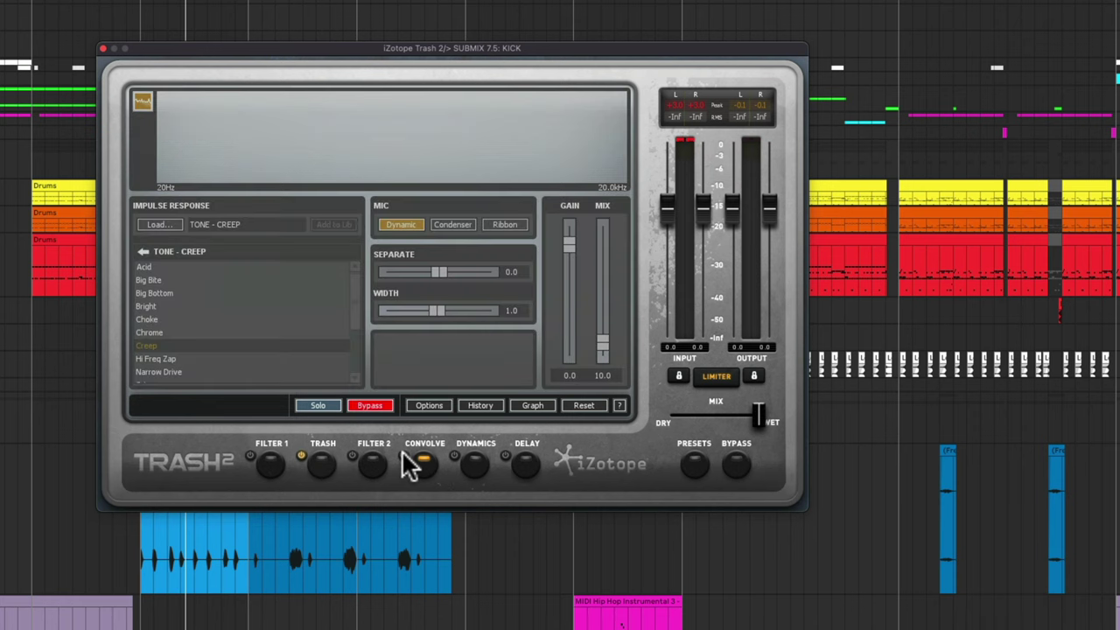
pyautogui.click(142, 252)
pyautogui.click(147, 377)
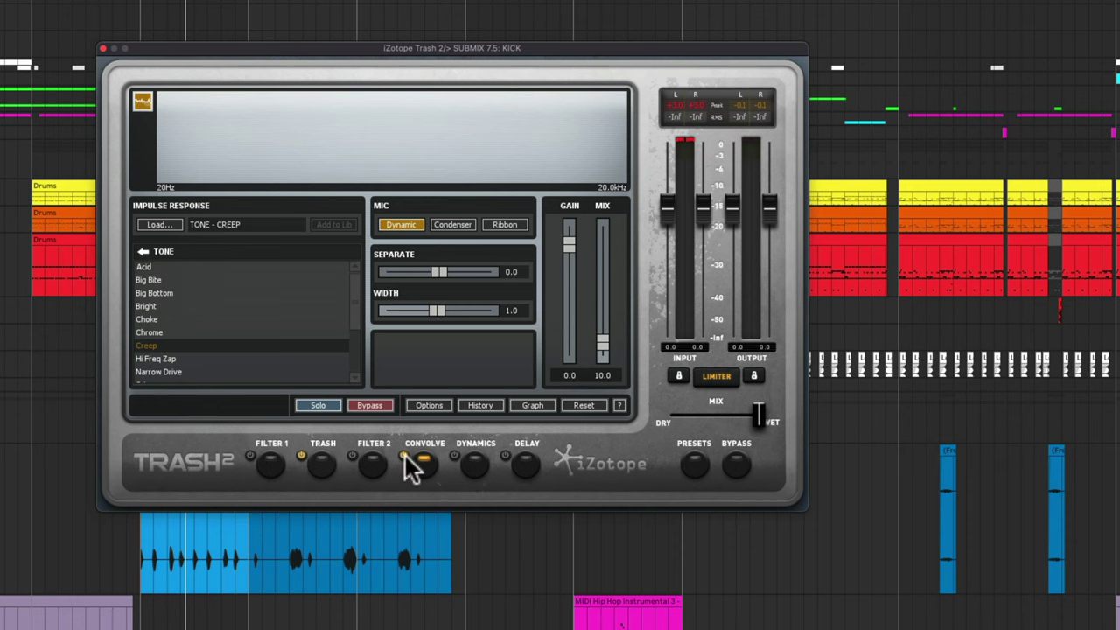
pyautogui.press('space')
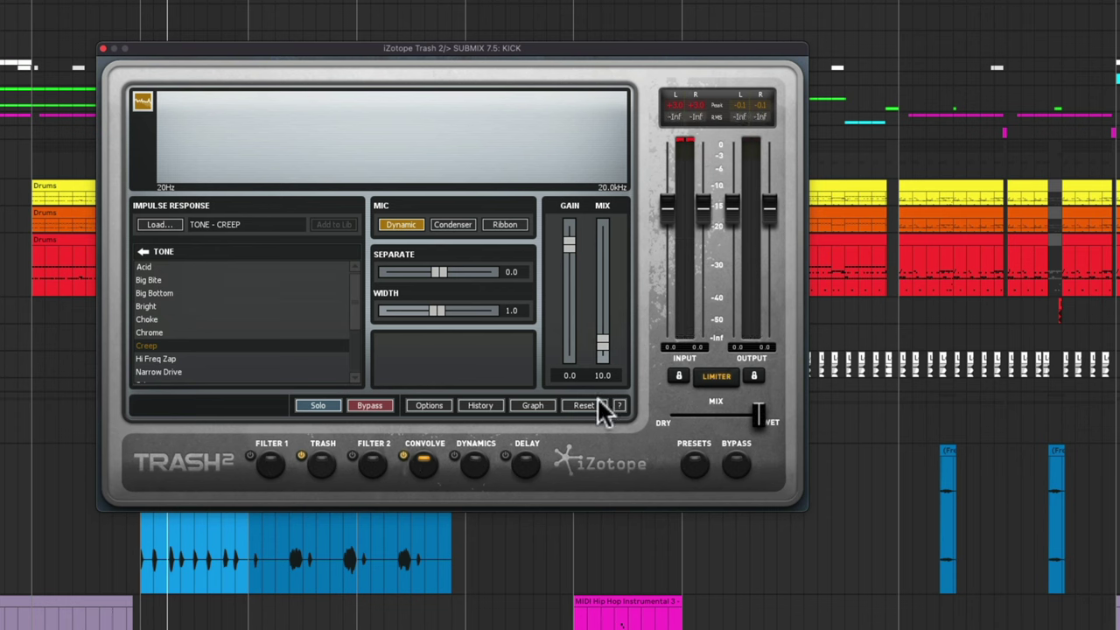
# - Try a Convolve mix of about 56 on the kick in Trash 2, and restore the Mix to 10
pyautogui.moveTo(606, 294)
pyautogui.mouseDown()
pyautogui.moveTo(607, 227)
pyautogui.moveTo(598, 278)
pyautogui.mouseUp()
pyautogui.press('space')
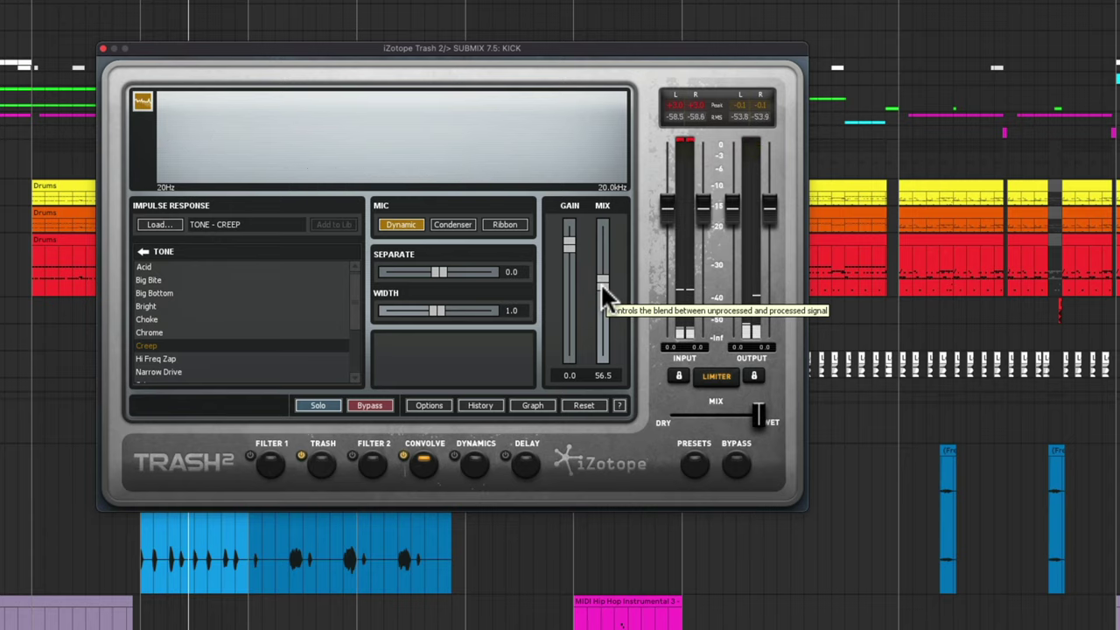
pyautogui.moveTo(601, 275); pyautogui.dragTo(601, 304)
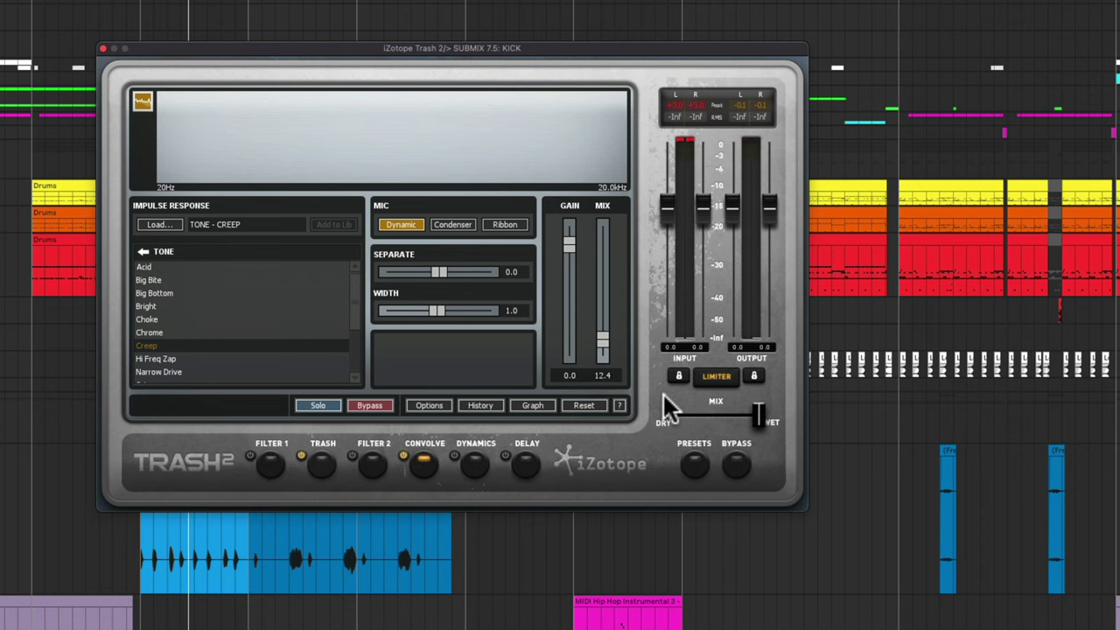
pyautogui.moveTo(596, 367); pyautogui.dragTo(596, 360)
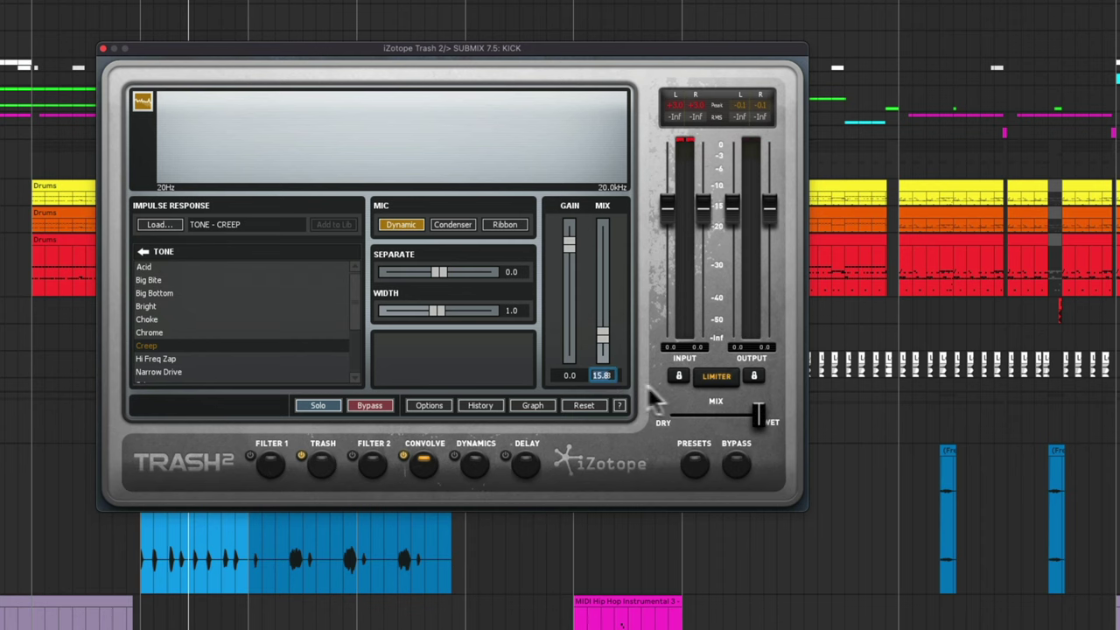
pyautogui.write('10')
pyautogui.press('Return')
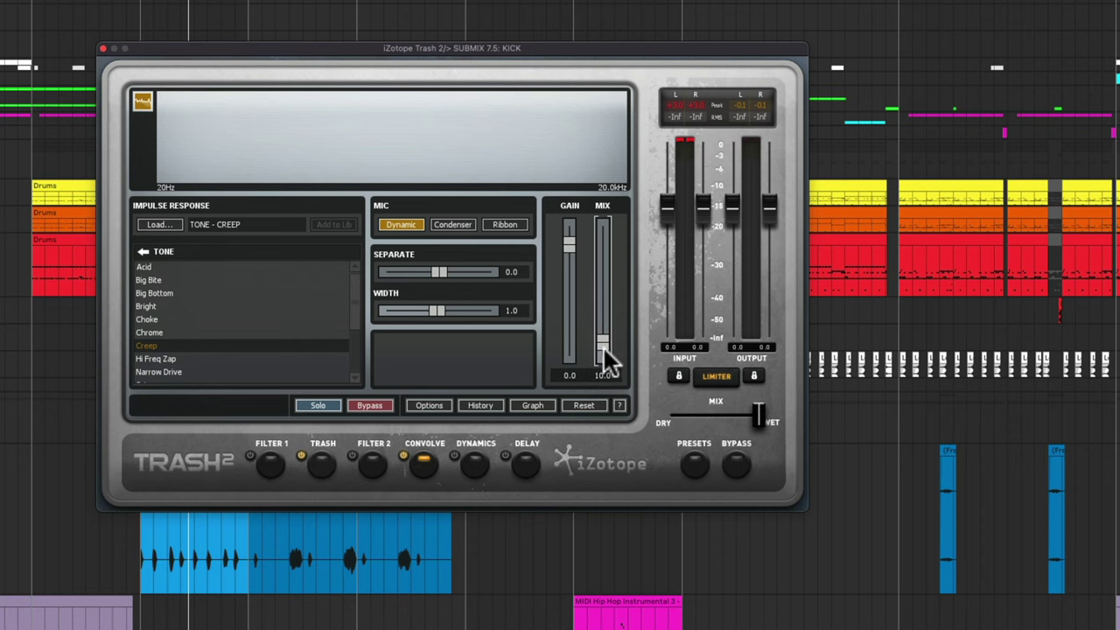
# - Compare the kick with Trash 2's Convolve module bypassed and active during playback, and close the Trash 2 window
pyautogui.press('space')
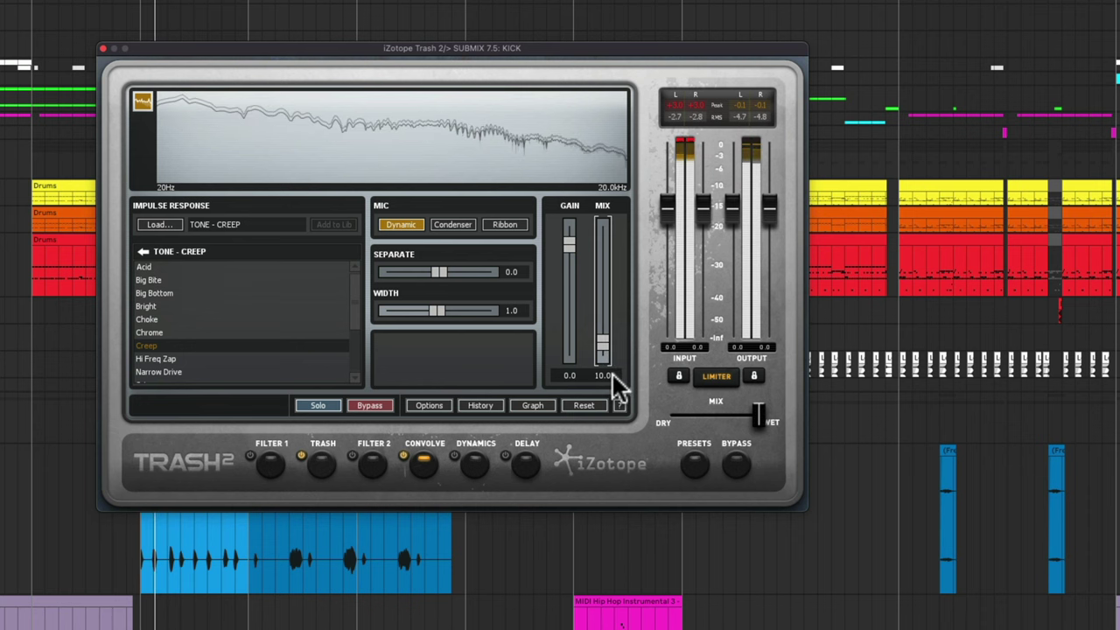
pyautogui.click(404, 456)
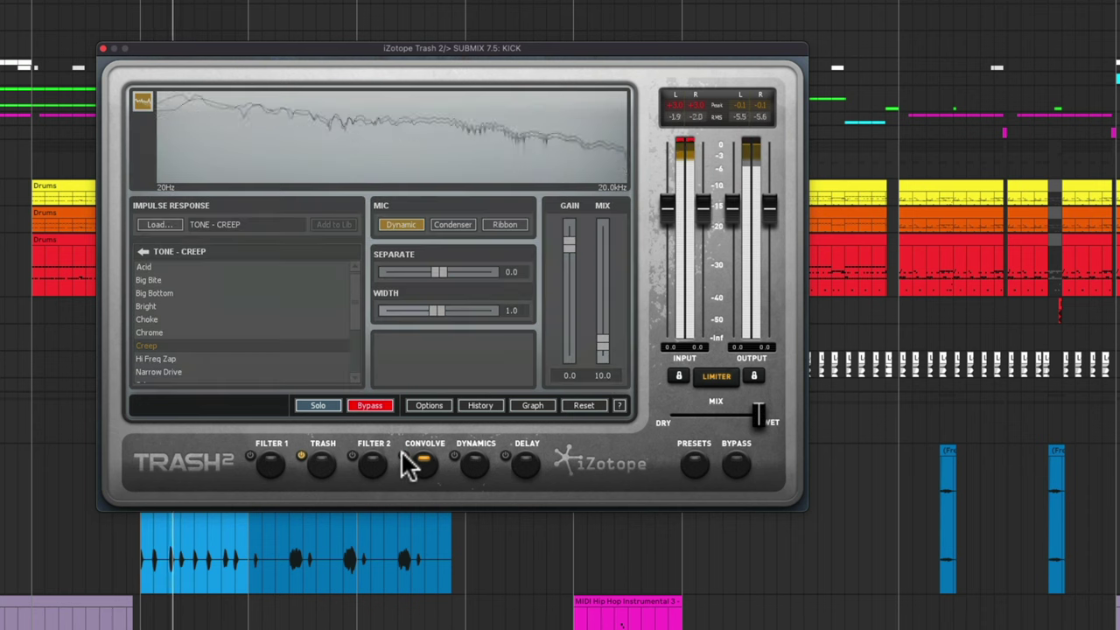
pyautogui.click(403, 454)
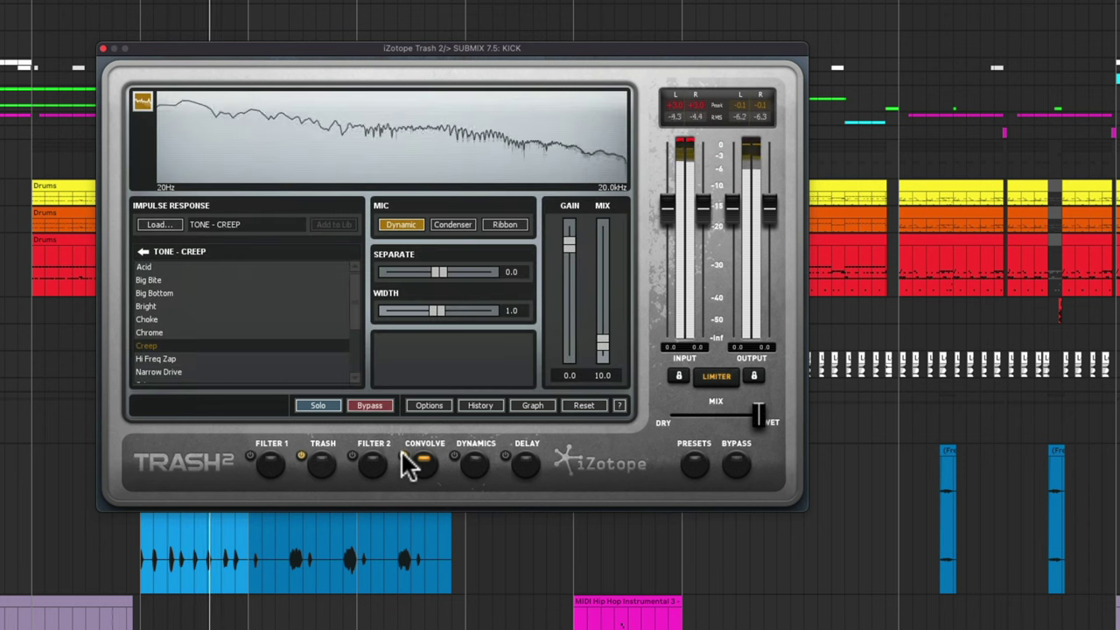
pyautogui.press('space')
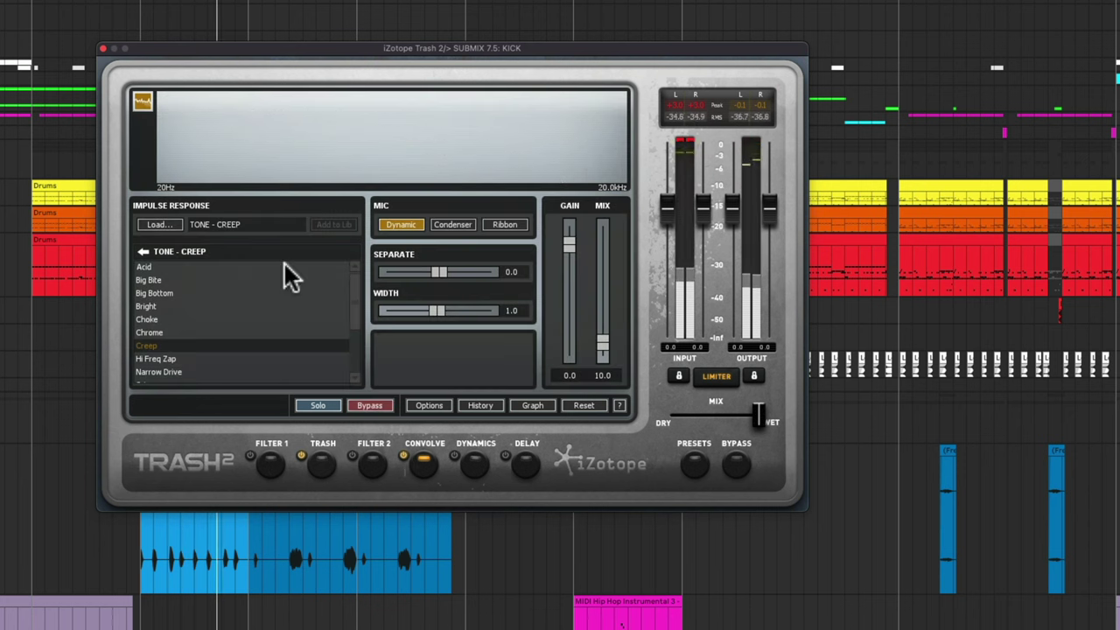
pyautogui.click(104, 49)
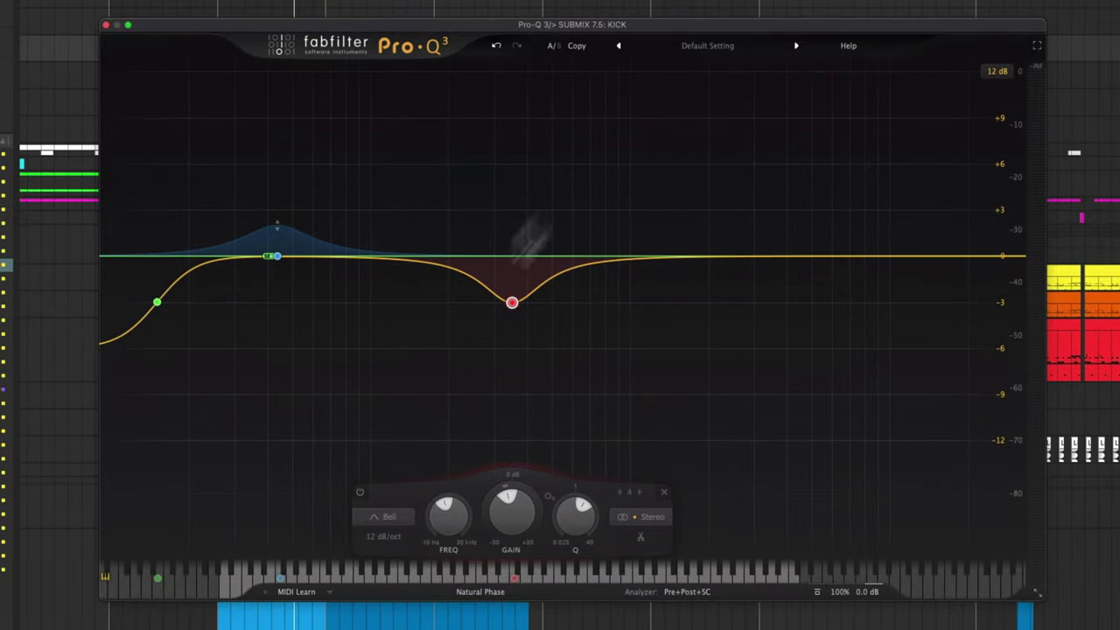
# - Inspect the low shelf in the kick submix's Pro-Q 3 and audition the 350 Hz bell cut in solo during playback
pyautogui.moveTo(163, 319)
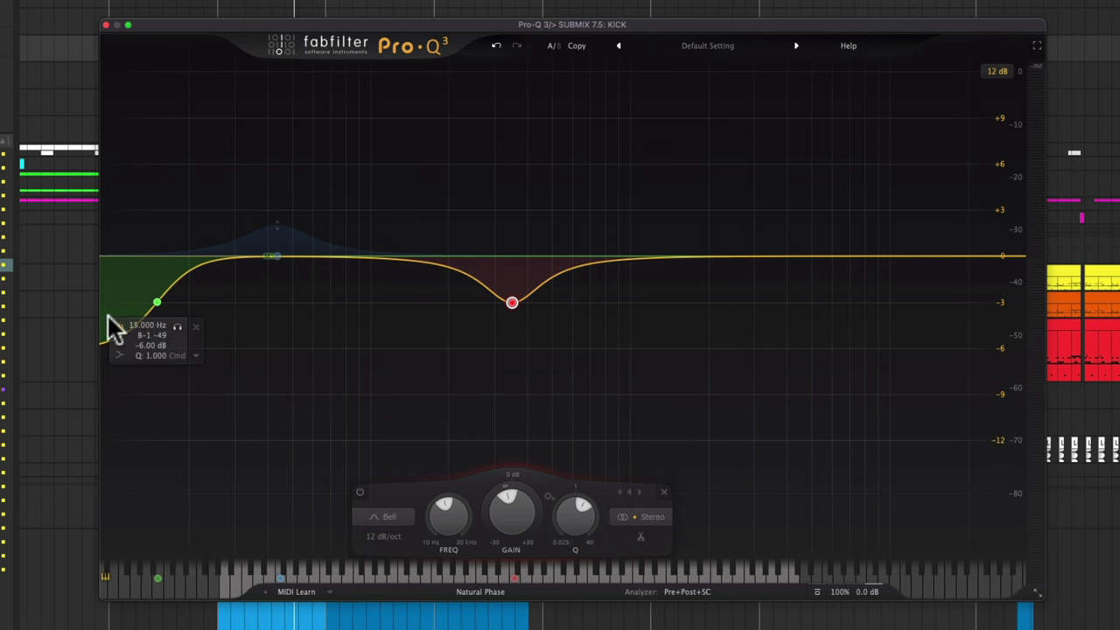
pyautogui.press('space')
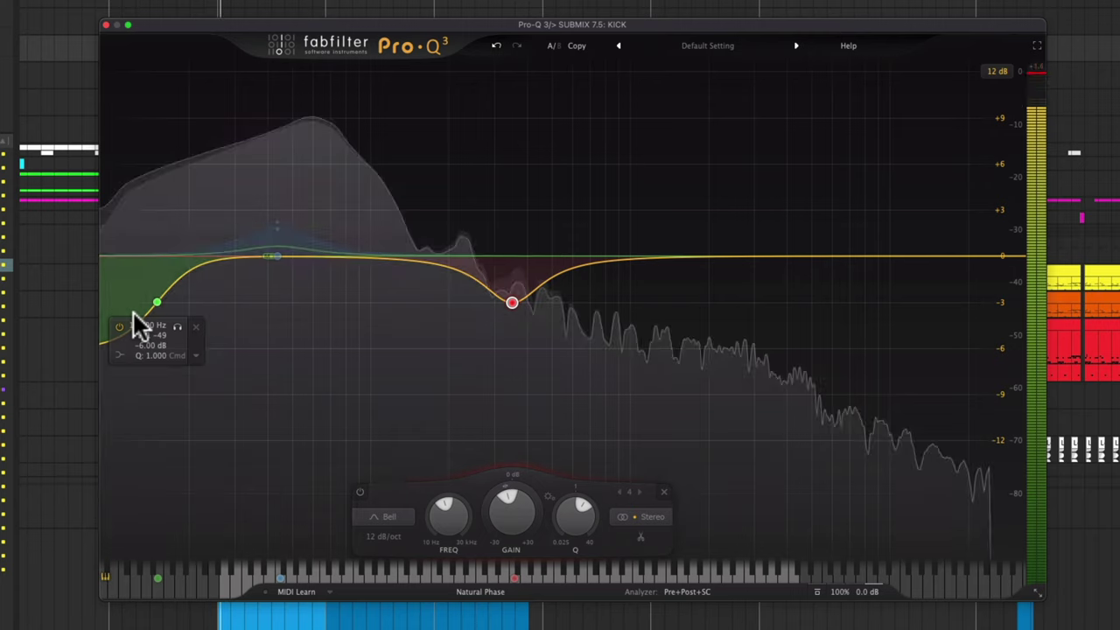
pyautogui.moveTo(511, 306)
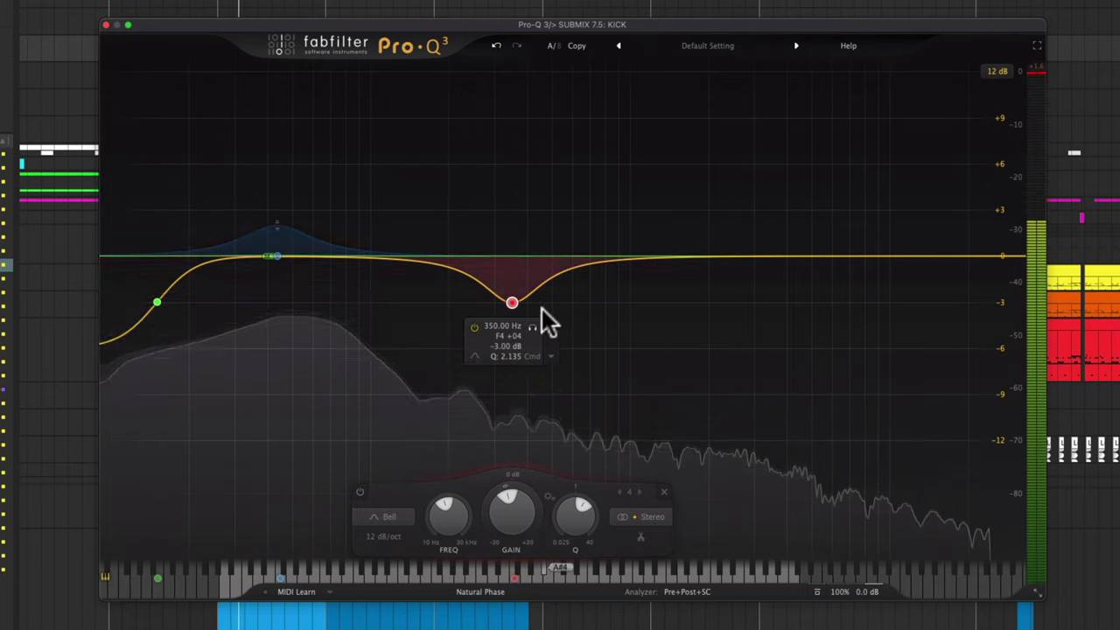
pyautogui.click(532, 328)
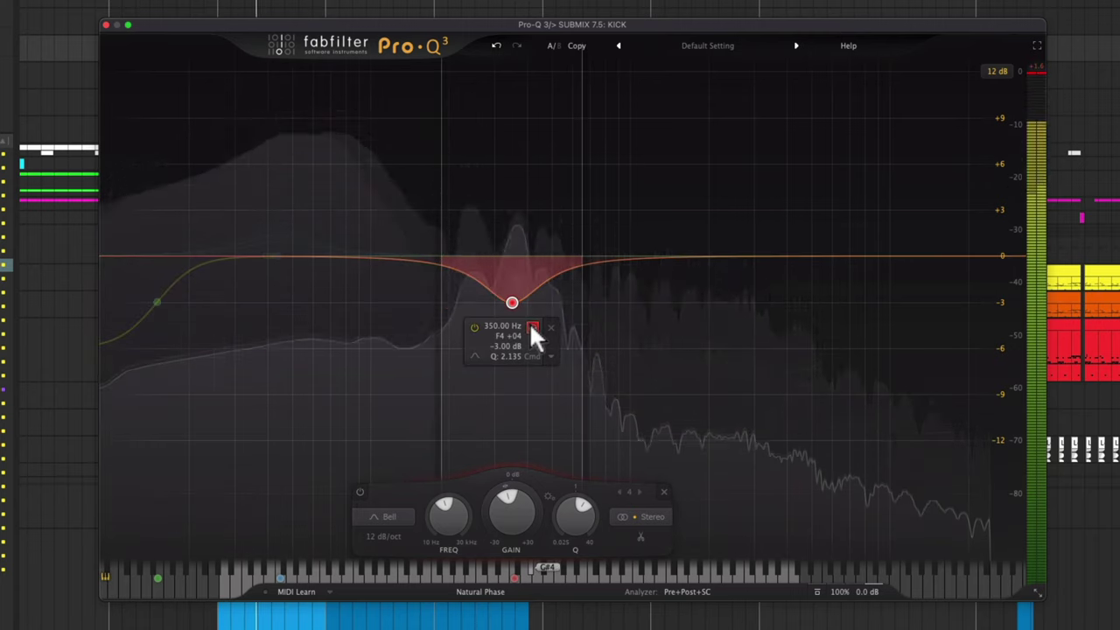
pyautogui.press('space')
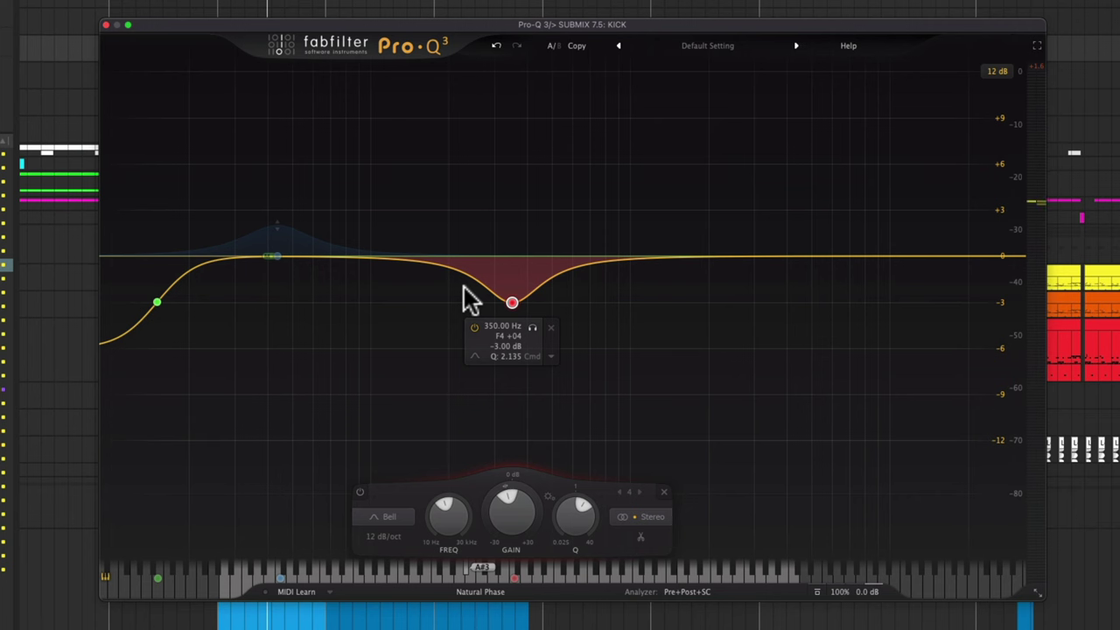
pyautogui.click(533, 328)
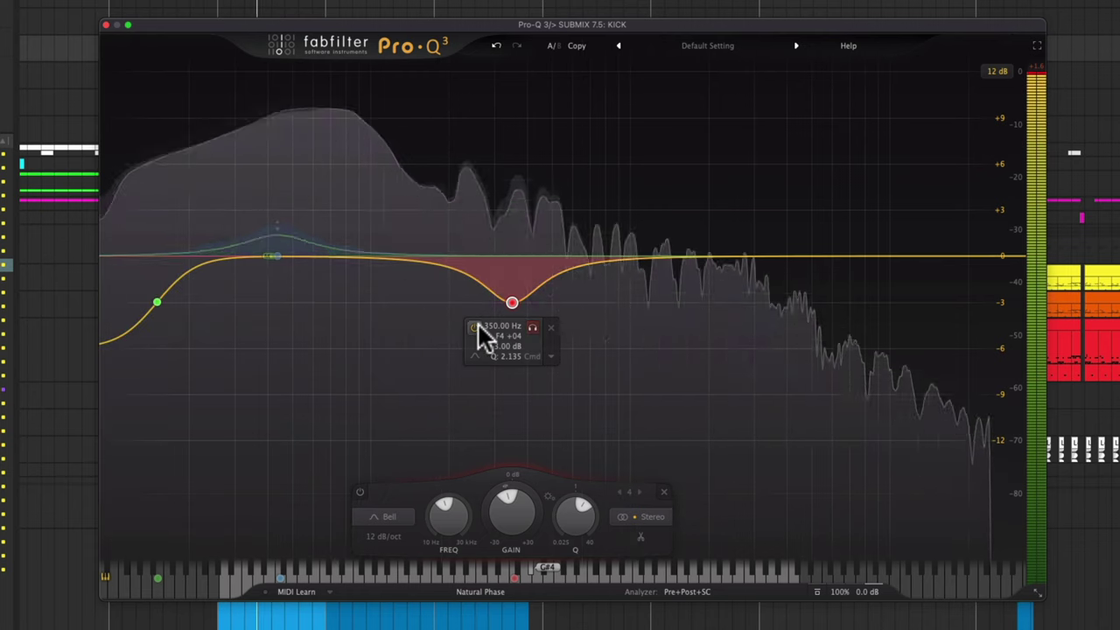
# - Examine the dynamic range of Pro-Q 3's 43.654 Hz mid bell band, play the kick through it, and close the window
pyautogui.moveTo(268, 256)
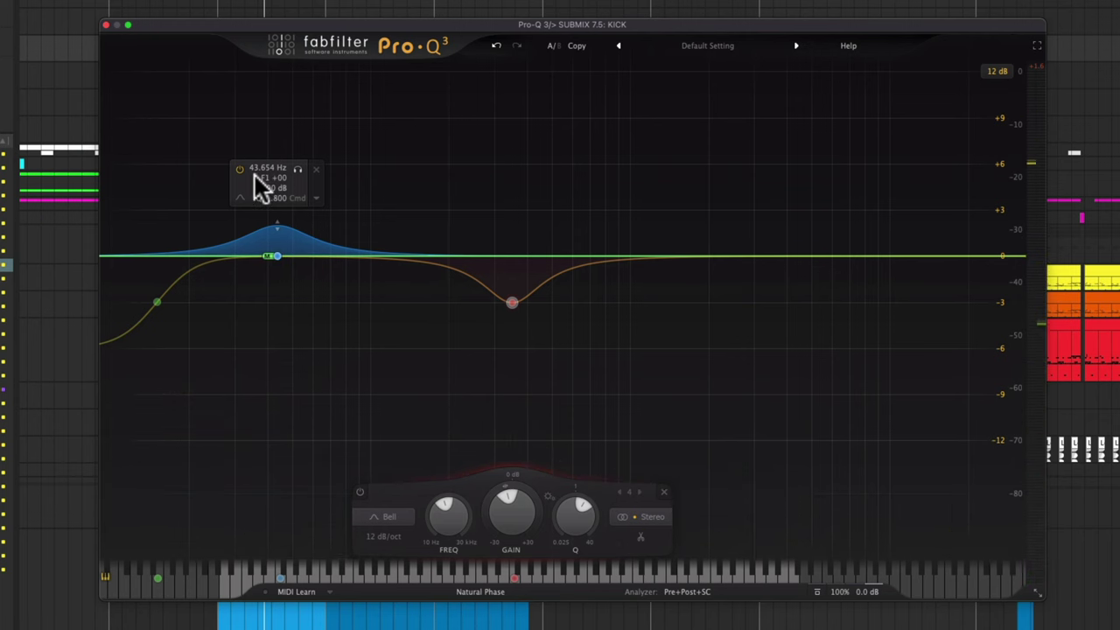
pyautogui.click(273, 255)
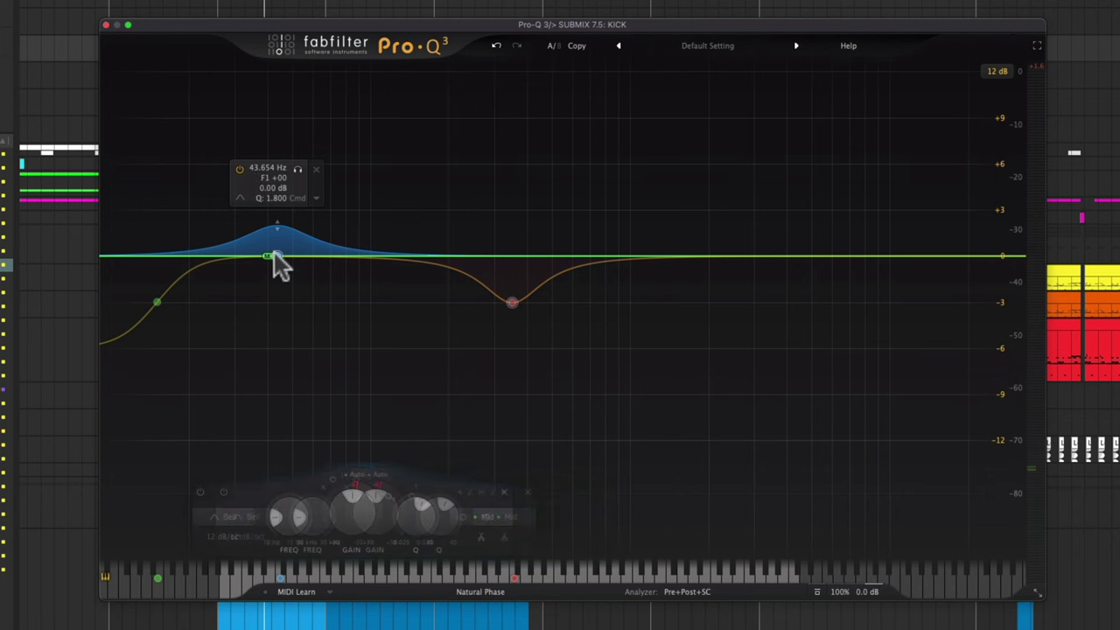
pyautogui.moveTo(282, 484)
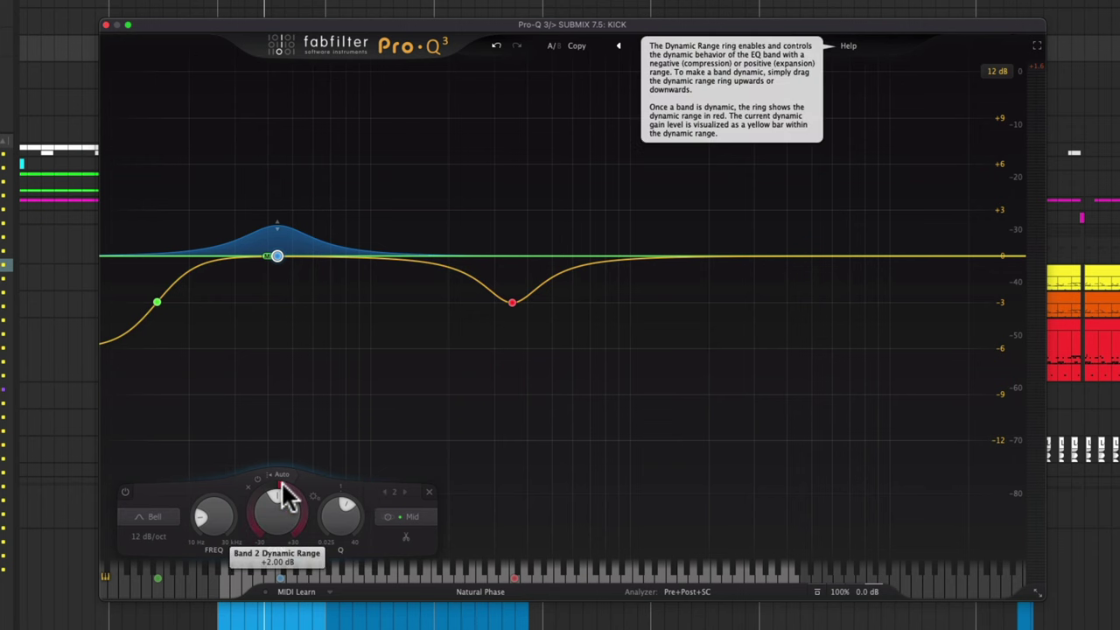
pyautogui.moveTo(279, 255)
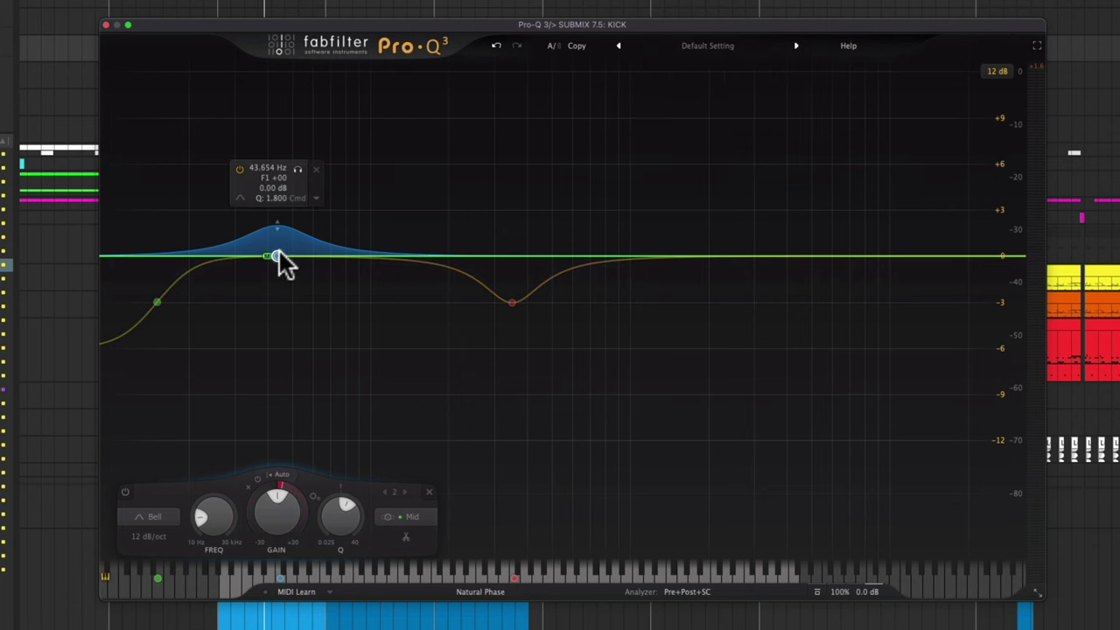
pyautogui.press('space')
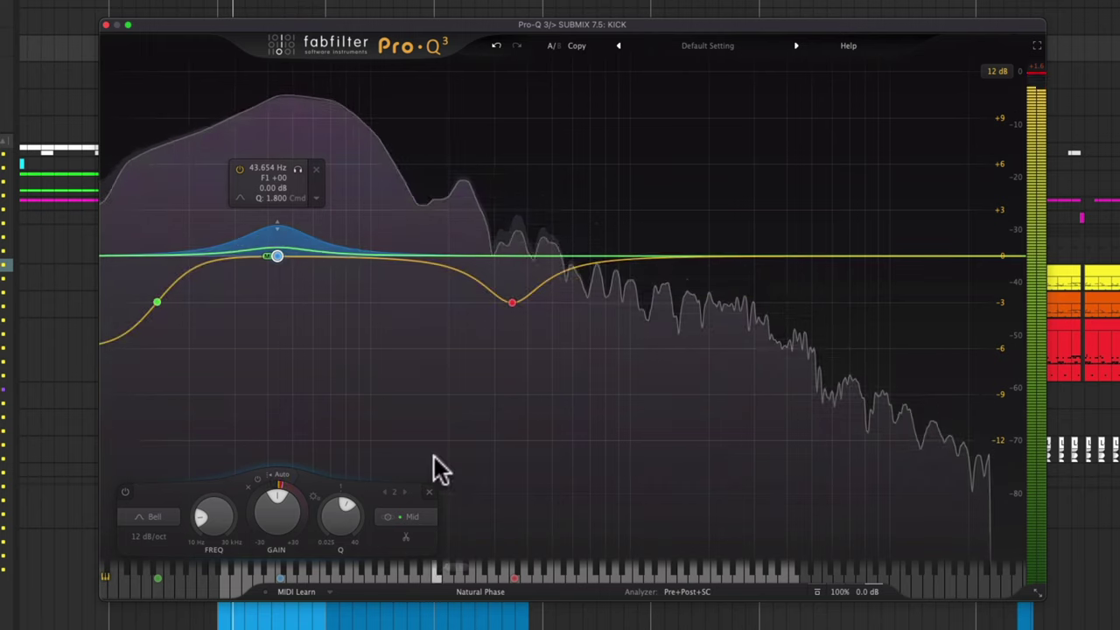
pyautogui.click(106, 24)
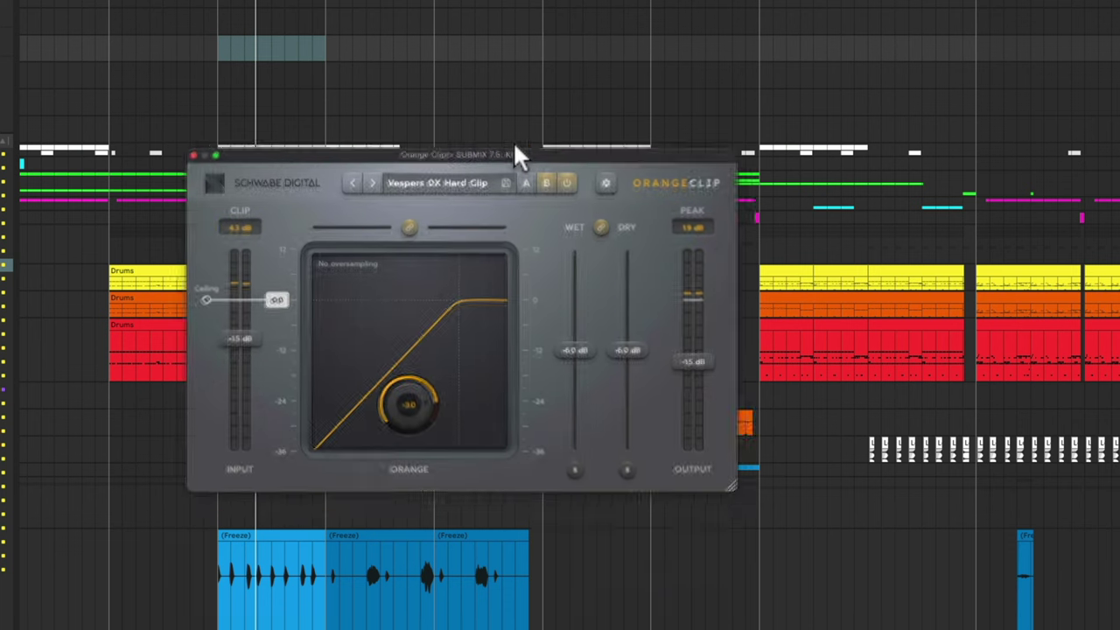
# - Compare the kick with Orange Clip disabled and enabled, resetting the clip and peak readouts, and close the plug-in window
pyautogui.moveTo(512, 155); pyautogui.dragTo(523, 169)
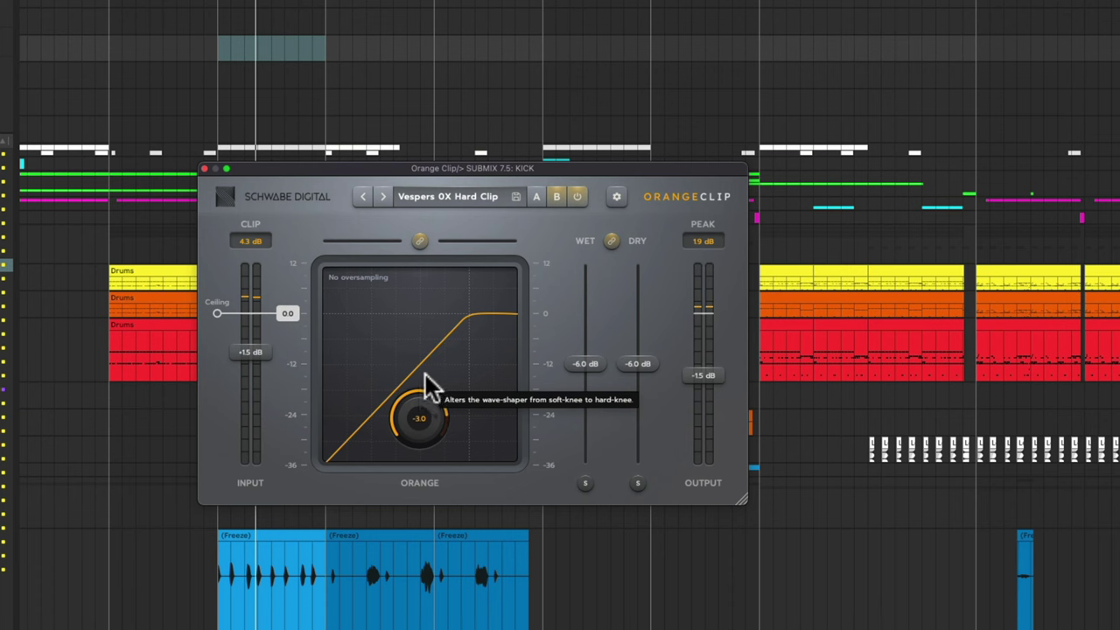
pyautogui.click(577, 196)
pyautogui.press('space')
pyautogui.click(254, 242)
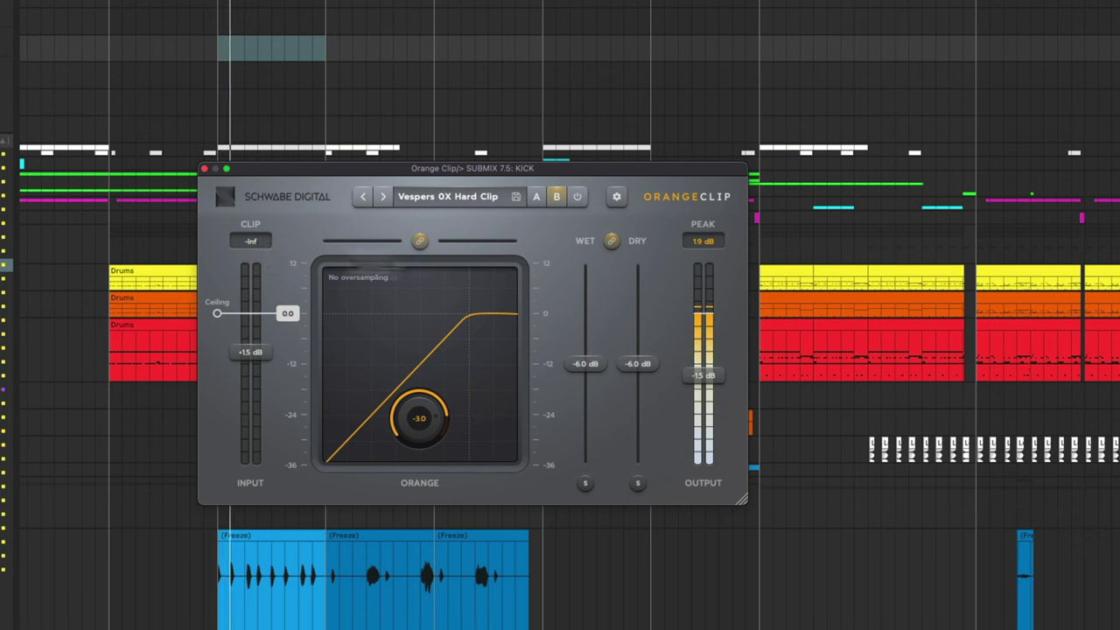
pyautogui.click(577, 196)
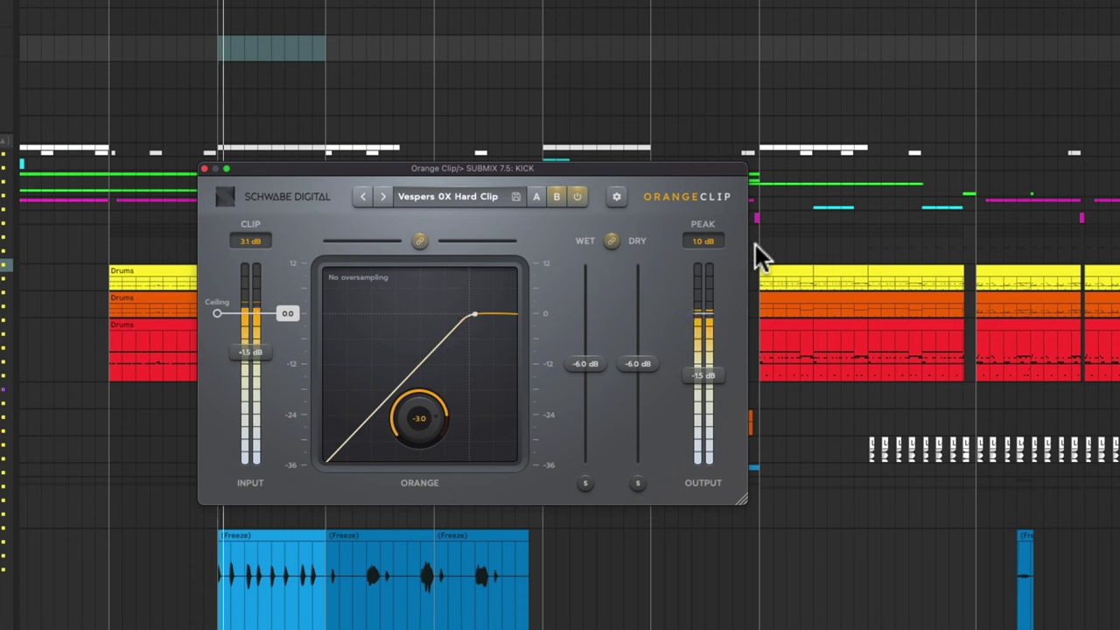
pyautogui.click(705, 244)
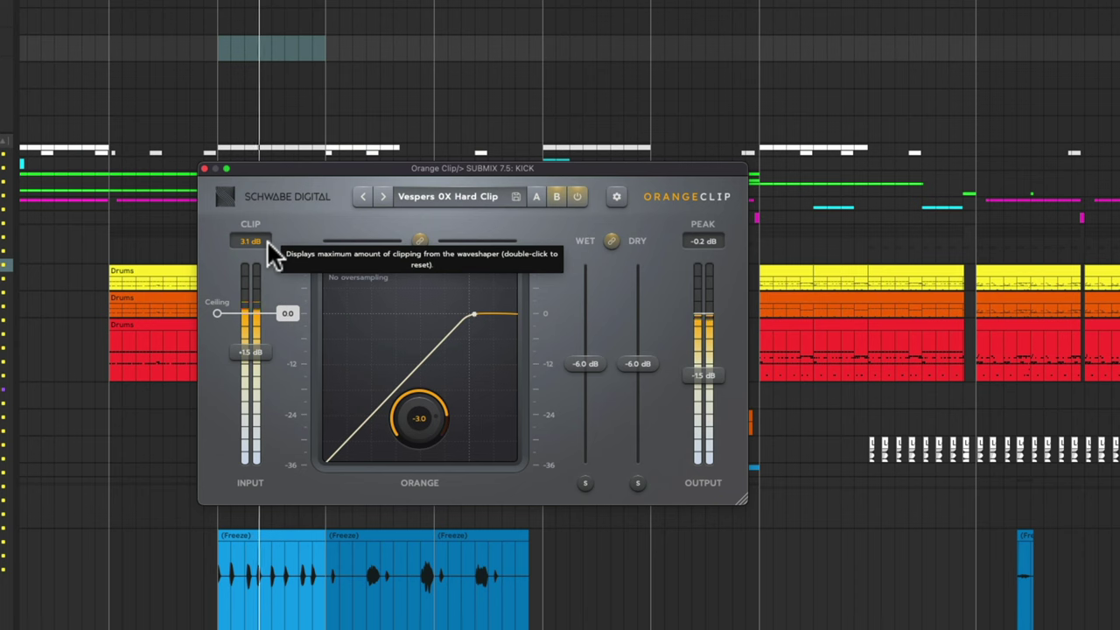
pyautogui.click(205, 168)
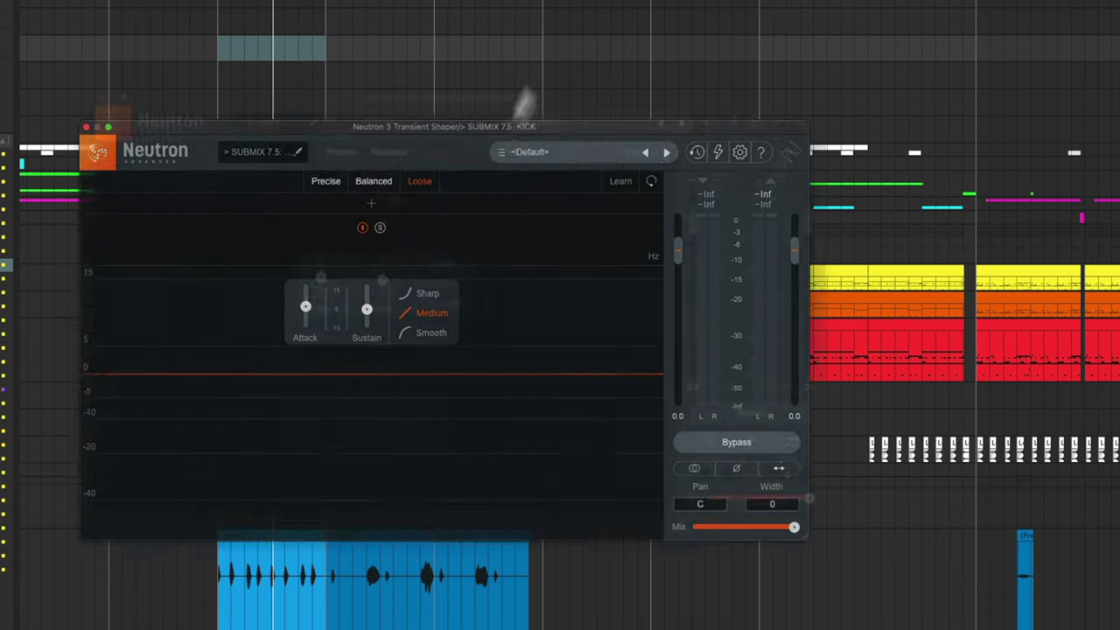
# - Inspect the Sustain amount and Loose mode in the kick submix's second Neutron 3 Transient Shaper while playing the kick
pyautogui.moveTo(525, 100); pyautogui.dragTo(543, 73)
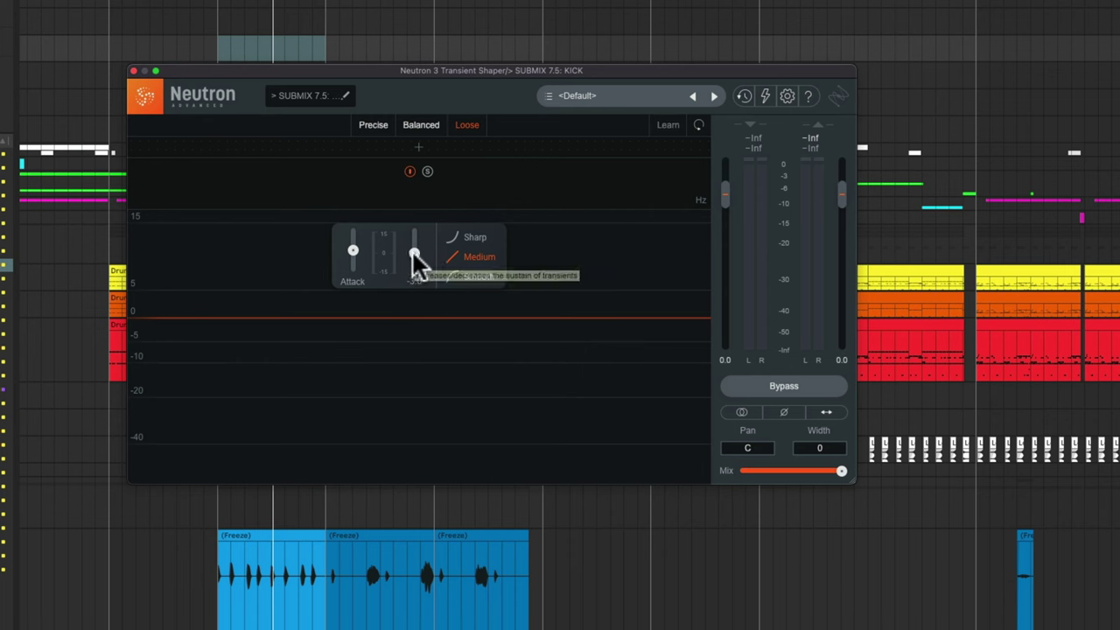
pyautogui.press('space')
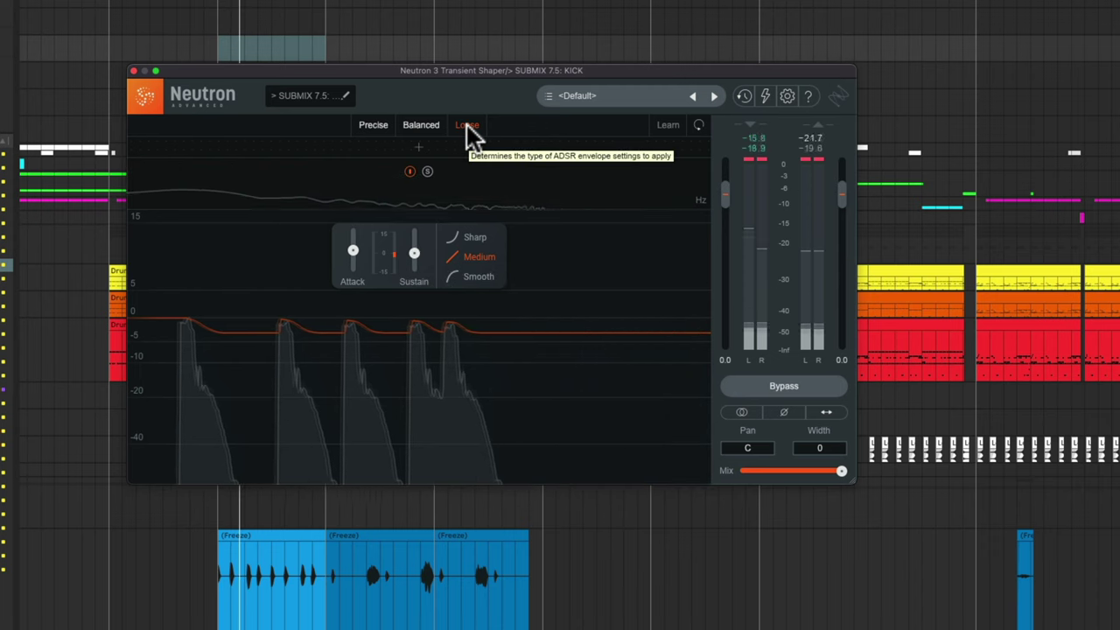
pyautogui.press('space')
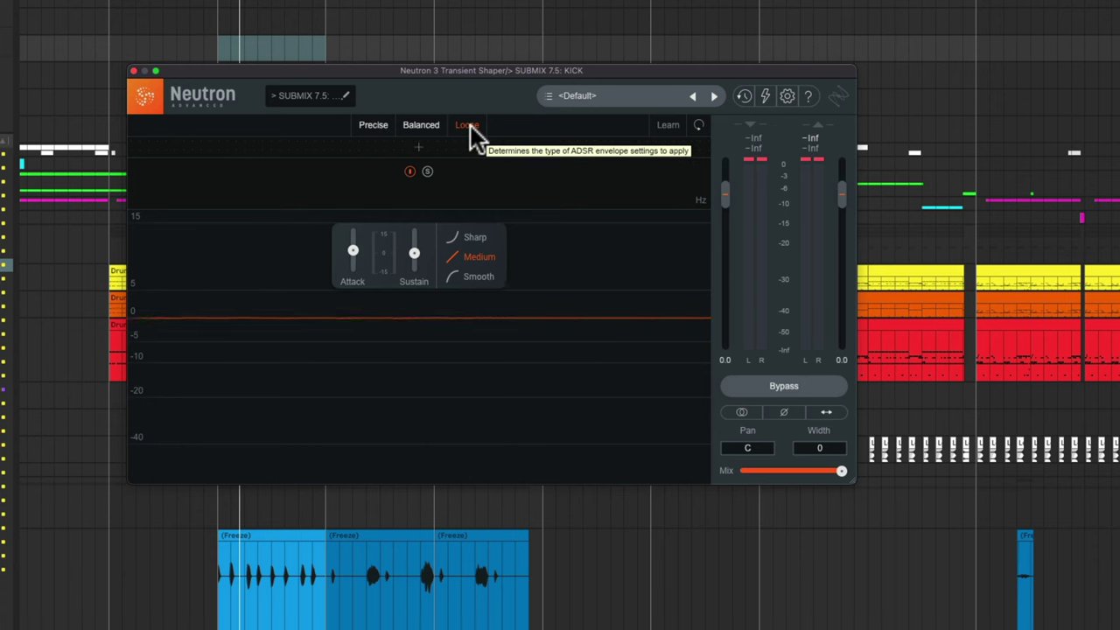
# - Compare the kick with the second Neutron 3 Transient Shaper's Bypass off and on, and close its window
pyautogui.press('space')
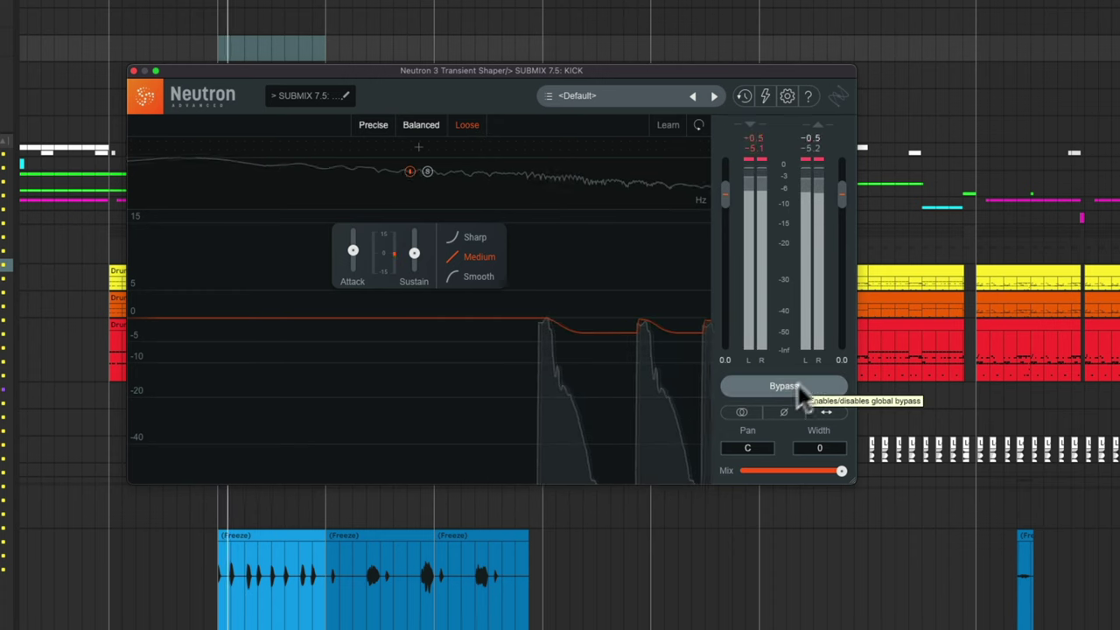
pyautogui.click(792, 386)
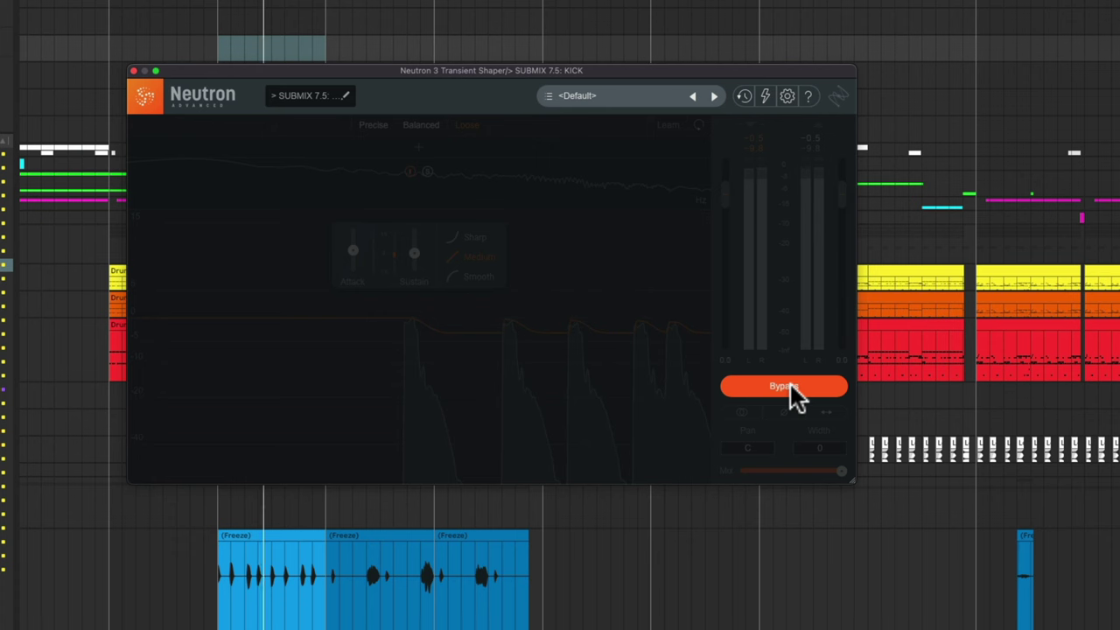
pyautogui.press('space')
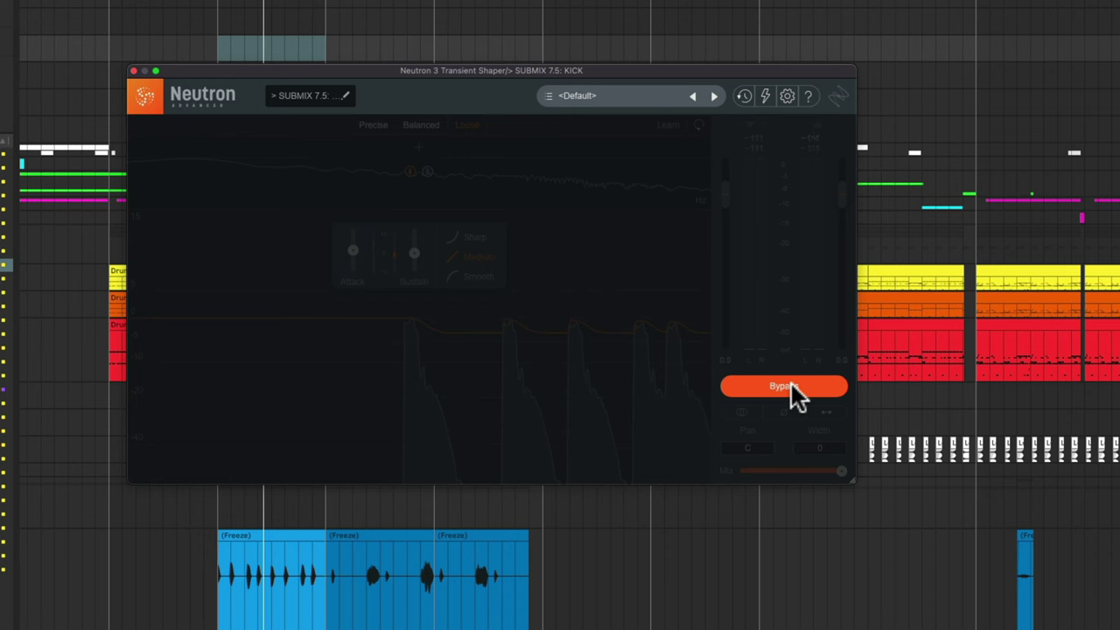
pyautogui.click(790, 385)
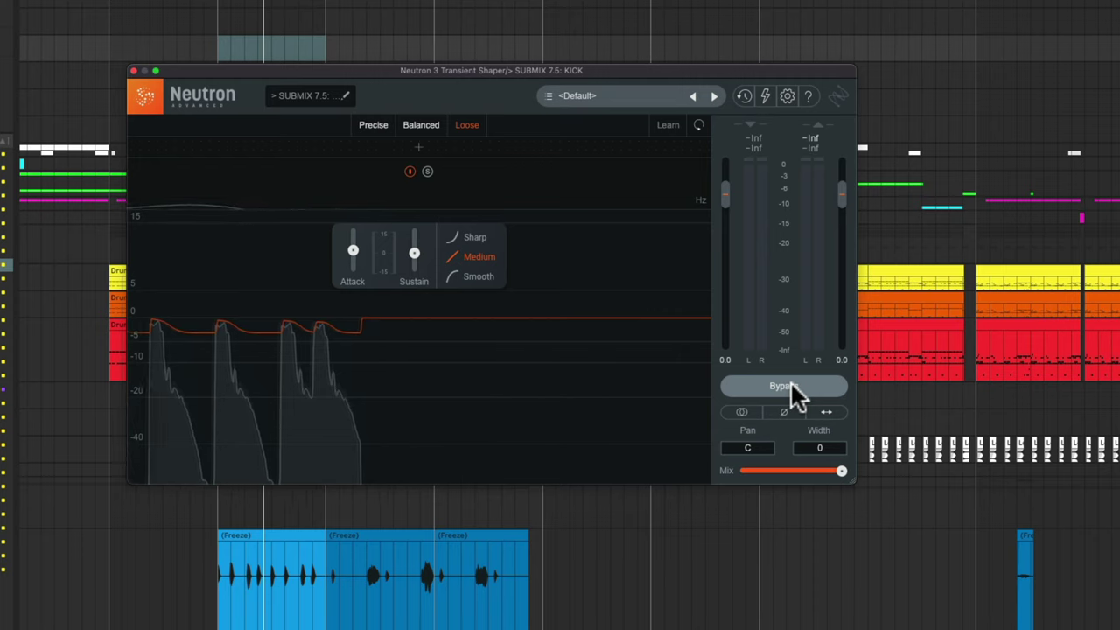
pyautogui.press('space')
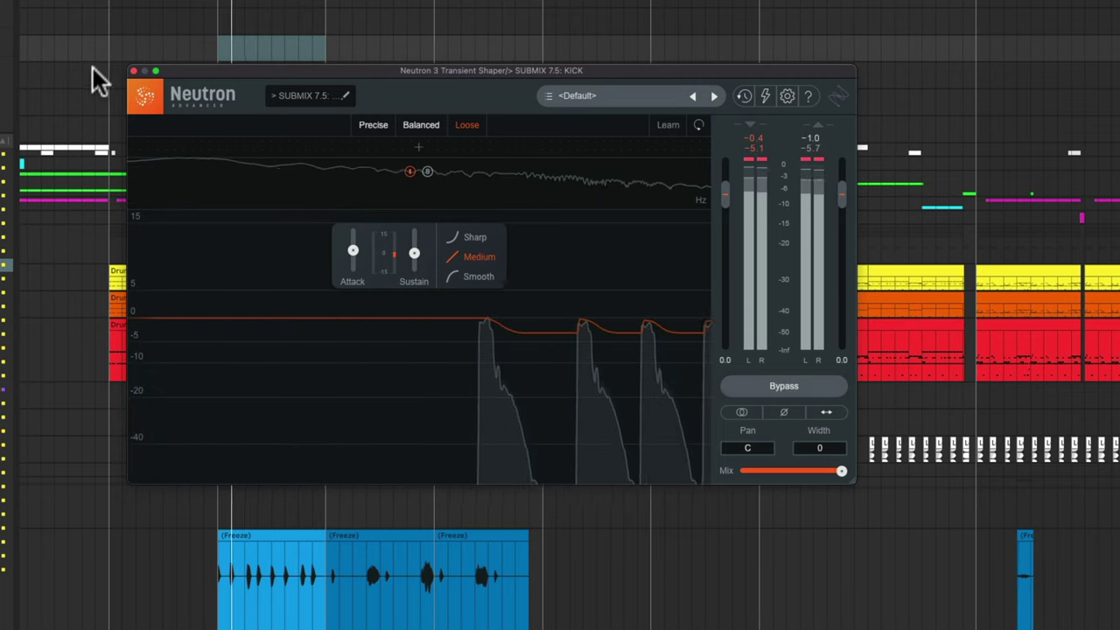
pyautogui.click(134, 71)
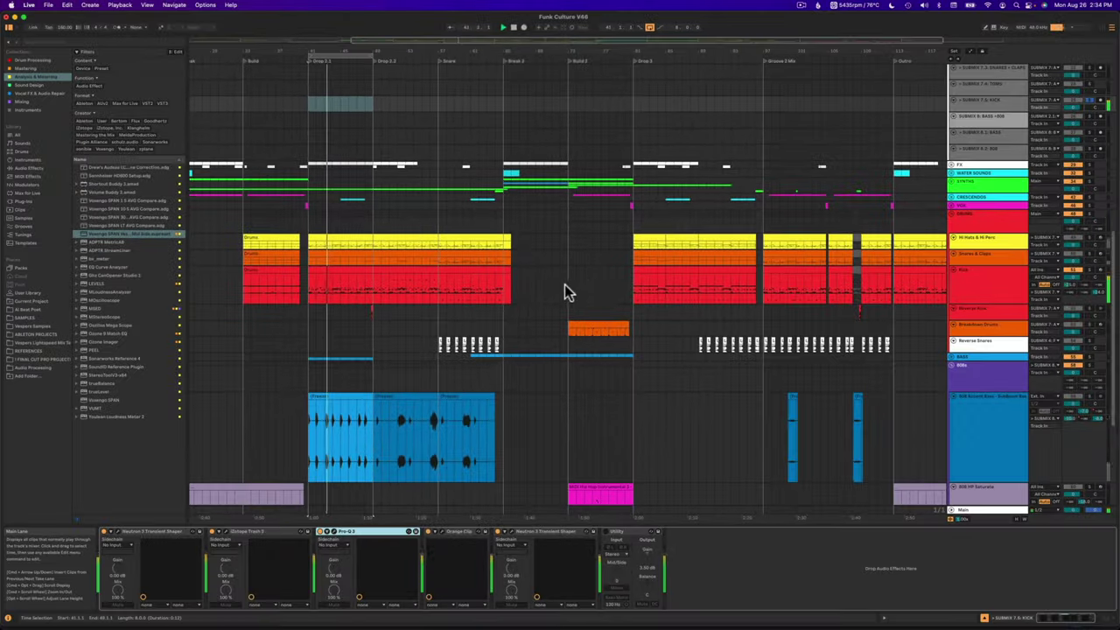
# - Enlarge the Reverse Kick track's lane and solo the track
pyautogui.click(982, 282)
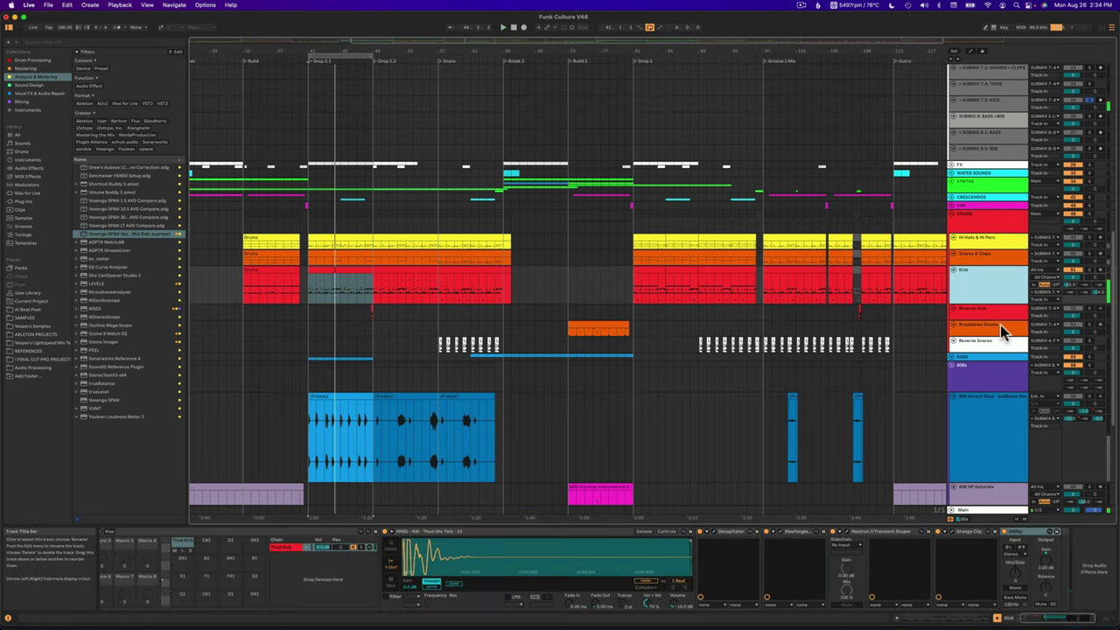
pyautogui.scroll(-3, 987, 296)
pyautogui.click(980, 213)
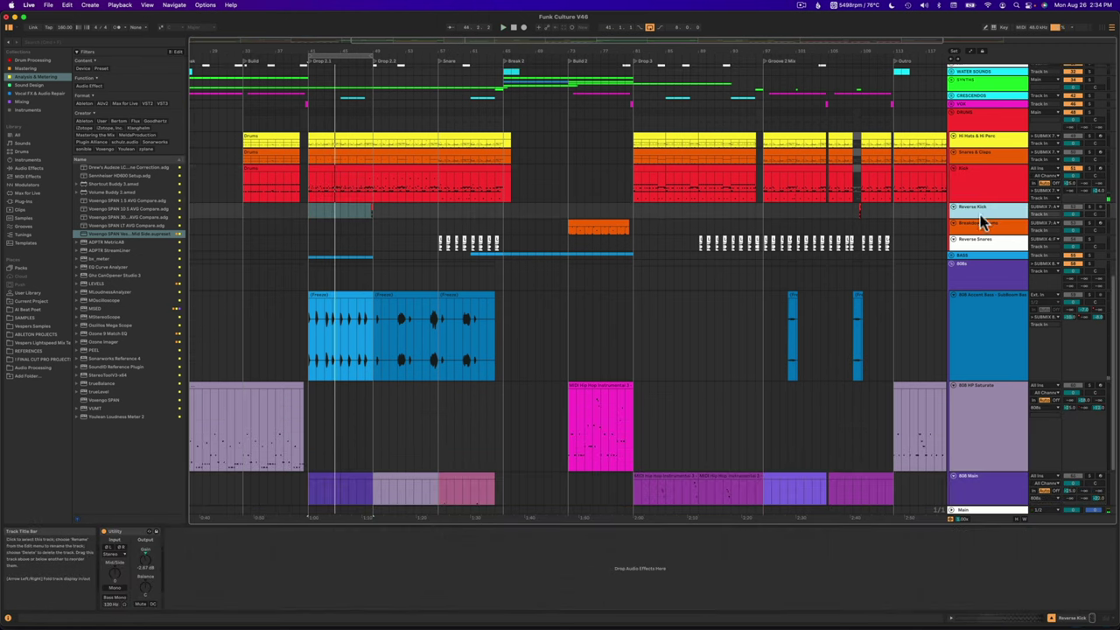
pyautogui.click(976, 229)
pyautogui.moveTo(976, 233)
pyautogui.mouseDown()
pyautogui.moveTo(976, 249)
pyautogui.moveTo(980, 238)
pyautogui.mouseUp()
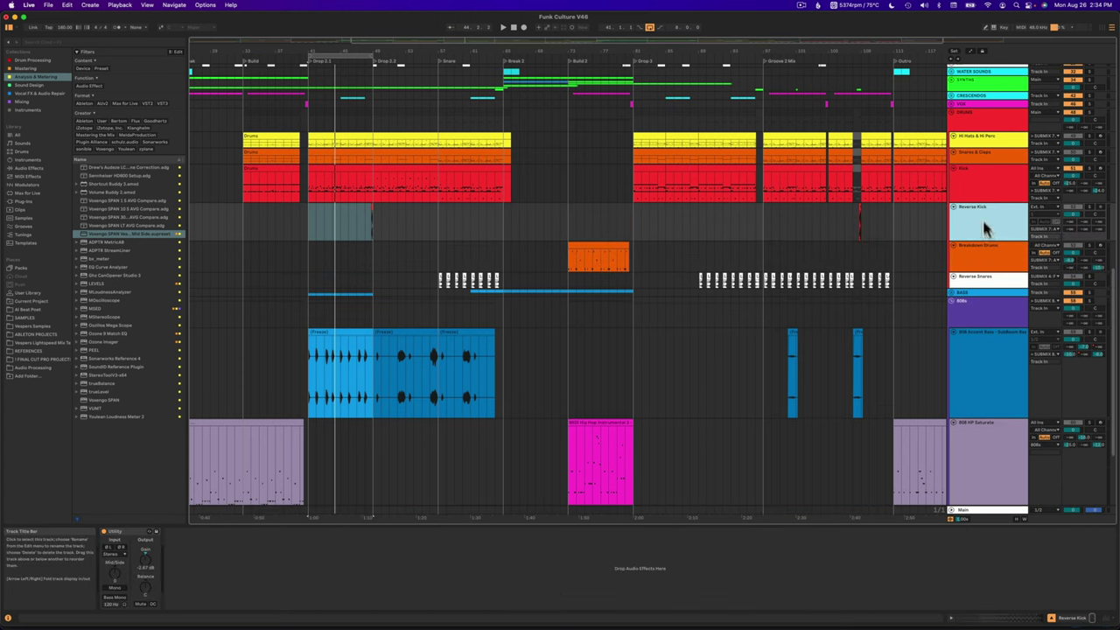
pyautogui.click(1089, 208)
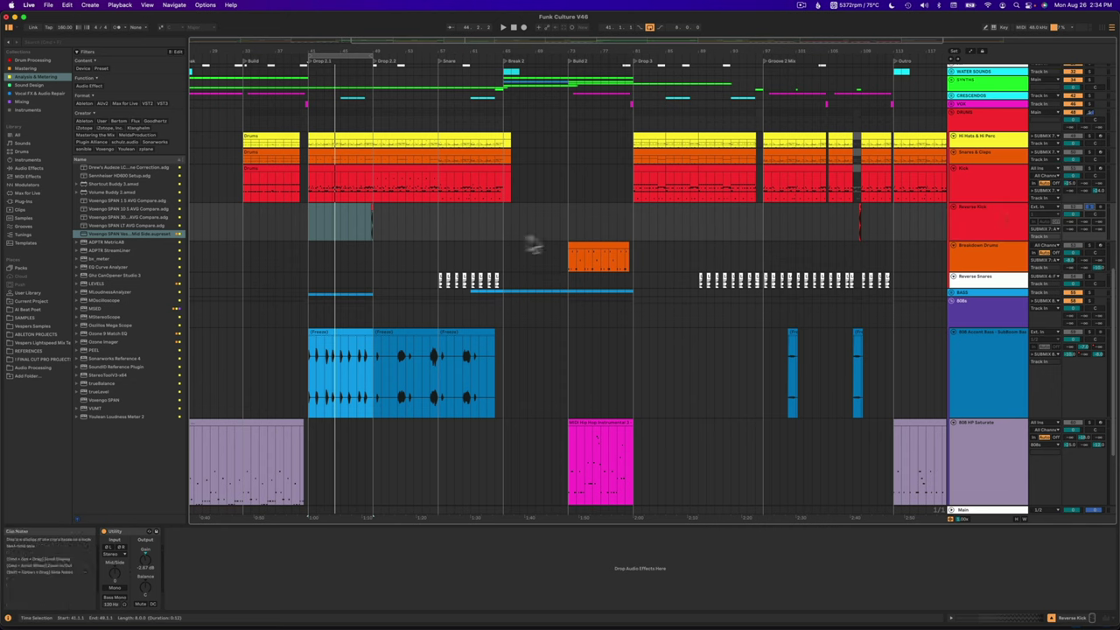
# - Play the Reverse Kick clip leading into Drop 2.2, first soloed and again within the full mix
pyautogui.moveTo(382, 62); pyautogui.dragTo(370, 145)
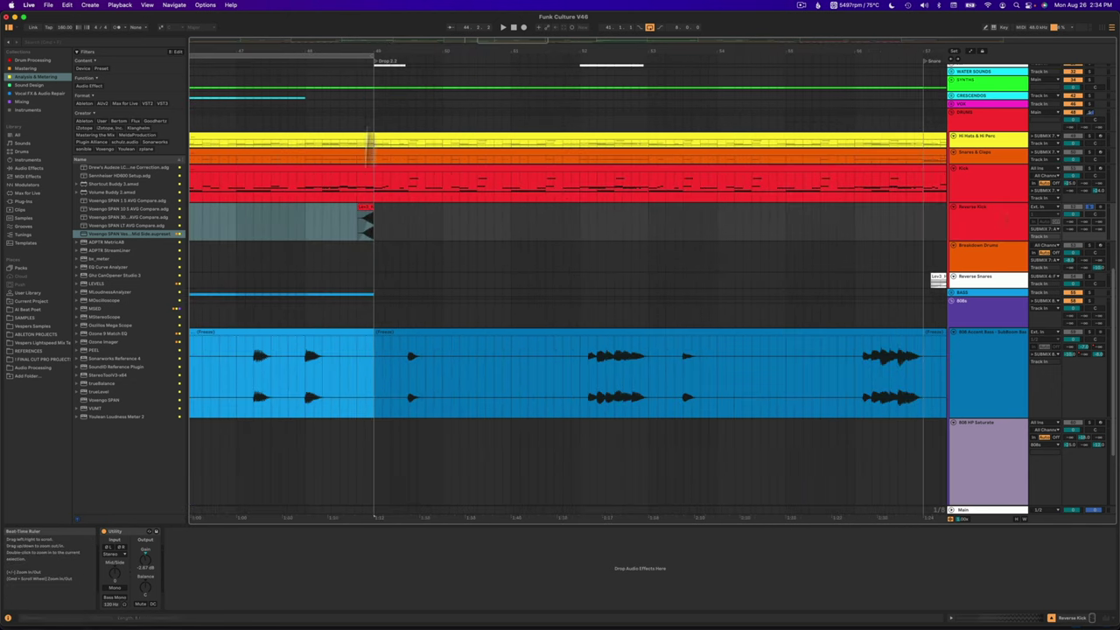
pyautogui.click(342, 229)
pyautogui.press('space')
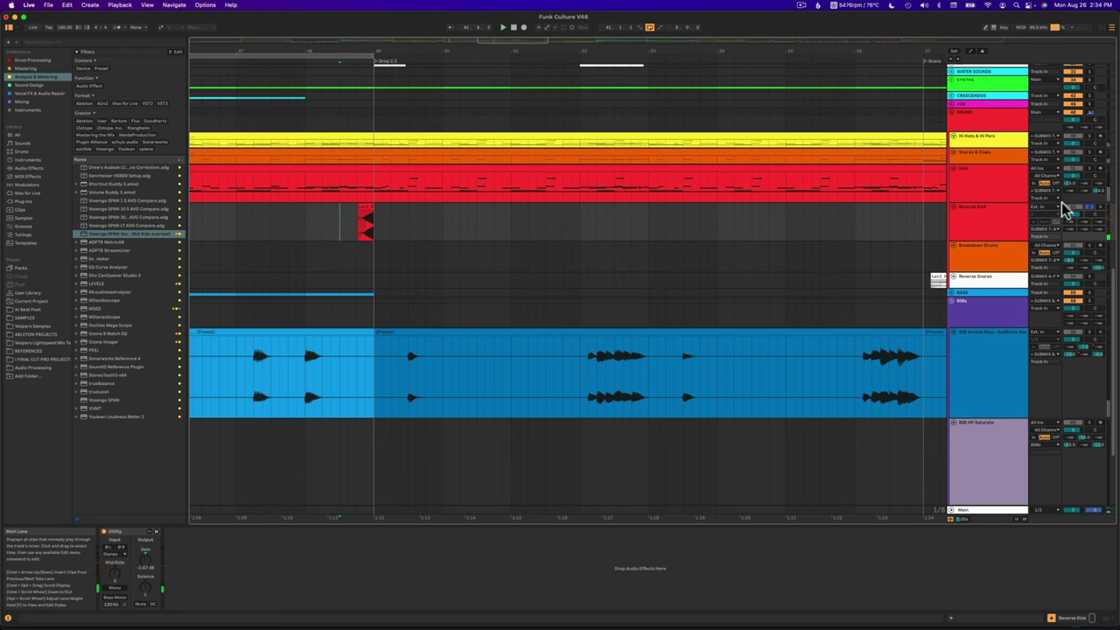
pyautogui.click(289, 225)
pyautogui.press('space')
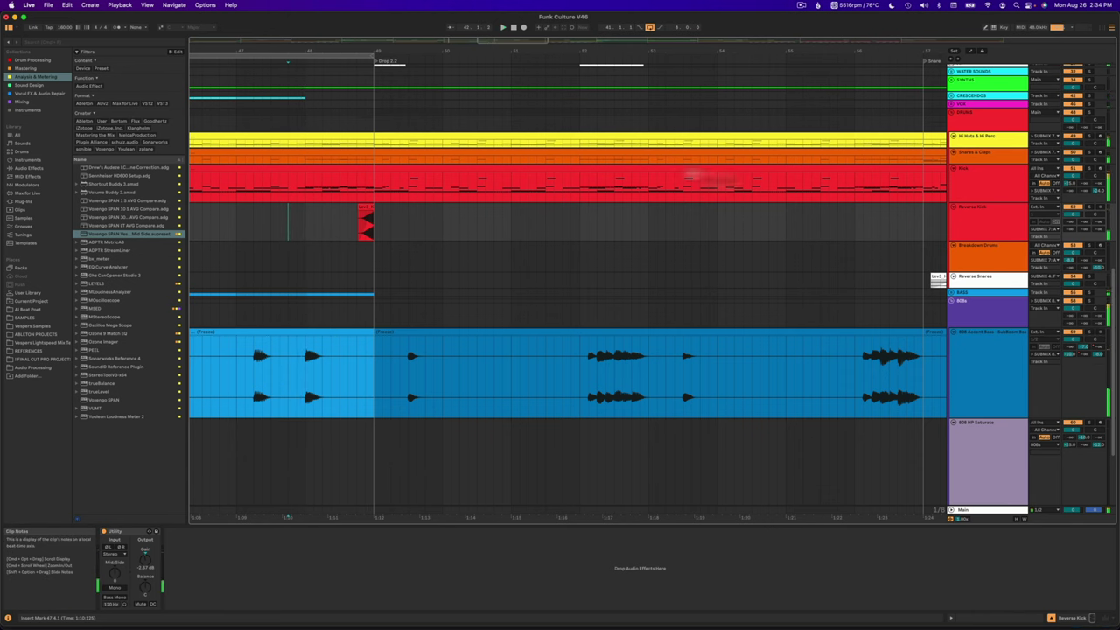
# - Play the Breakdown Drums clip in Build 2, comparing the track soloed and in the full mix
pyautogui.moveTo(376, 50); pyautogui.dragTo(376, 34)
pyautogui.click(998, 258)
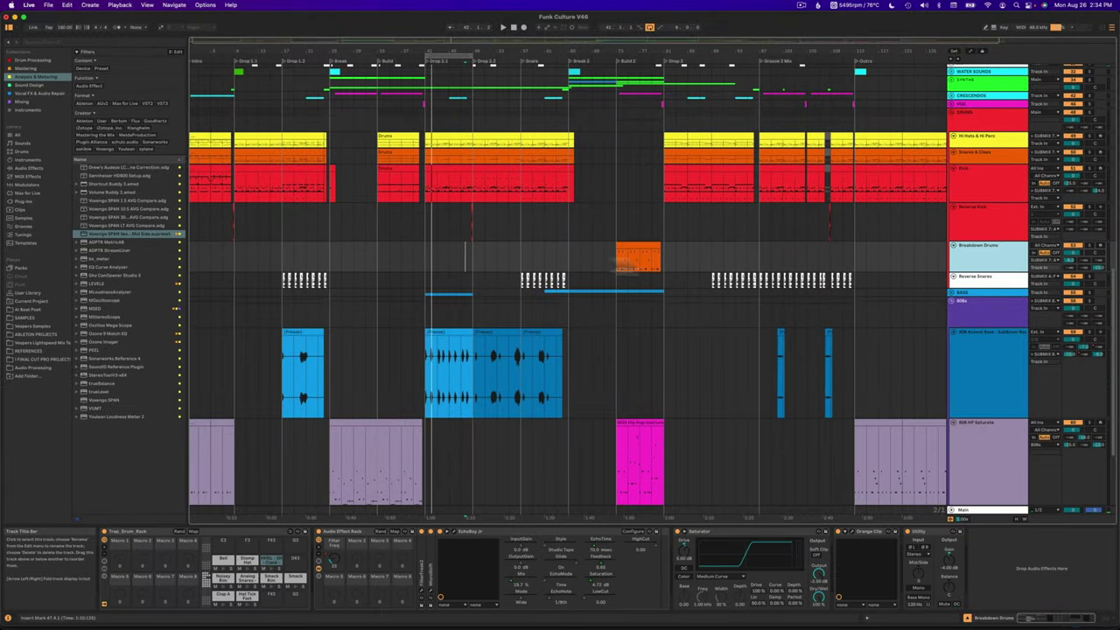
pyautogui.click(640, 249)
pyautogui.click(1092, 250)
pyautogui.press('space')
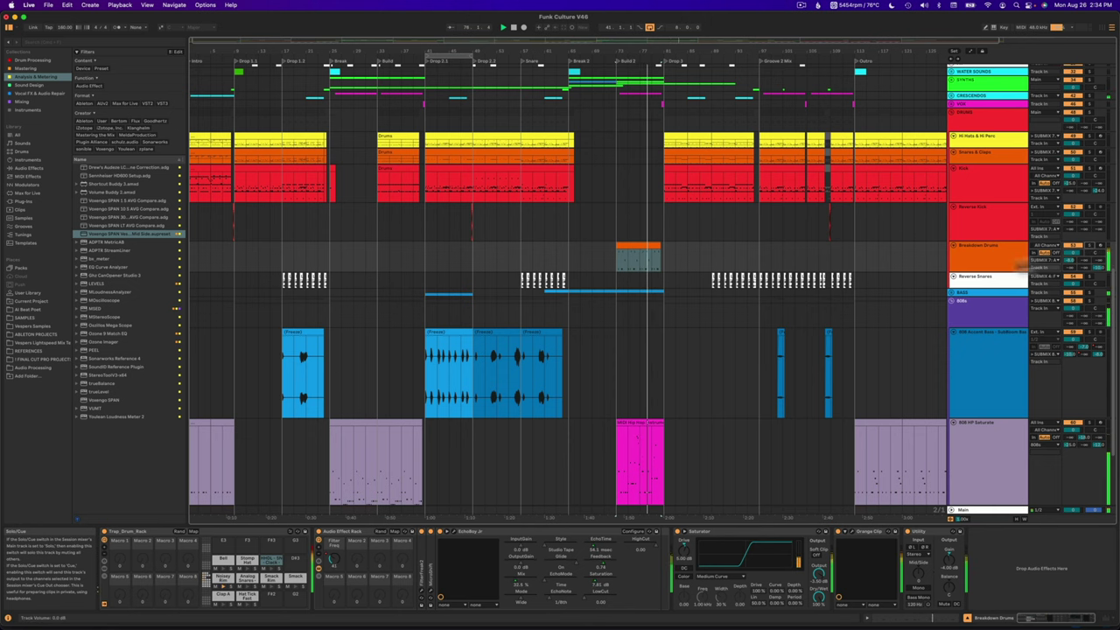
pyautogui.press('space')
# - Collapse the Trap Drum_Rack on the Breakdown Drums track and expand the folded FilterFreak2 and MicroShift devices
pyautogui.click(994, 255)
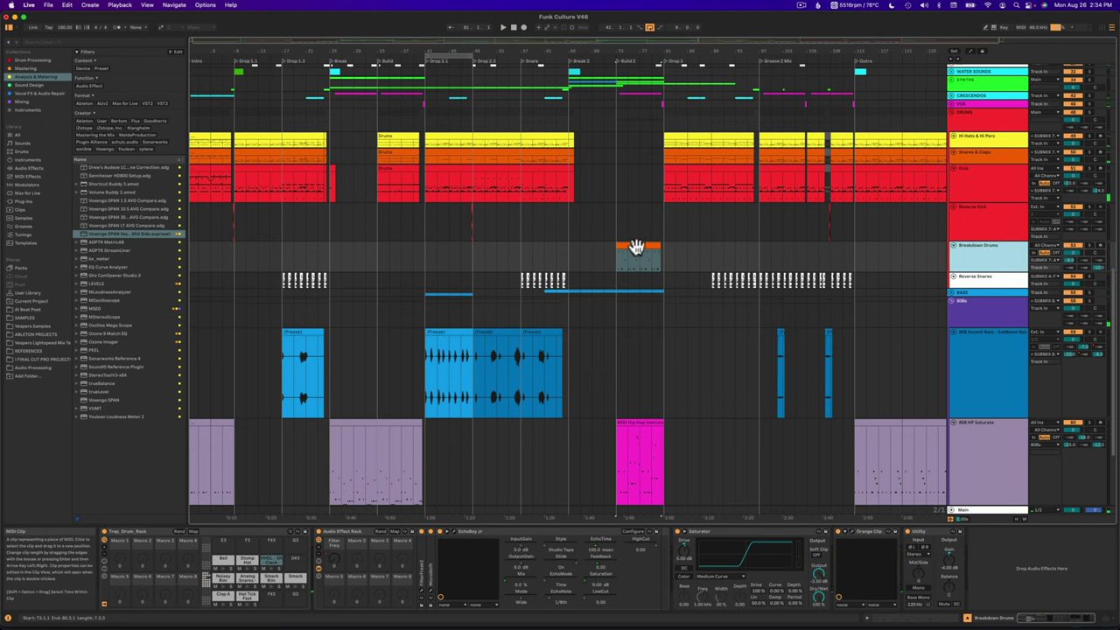
pyautogui.scroll(-2, 987, 269)
pyautogui.scroll(-3, 987, 270)
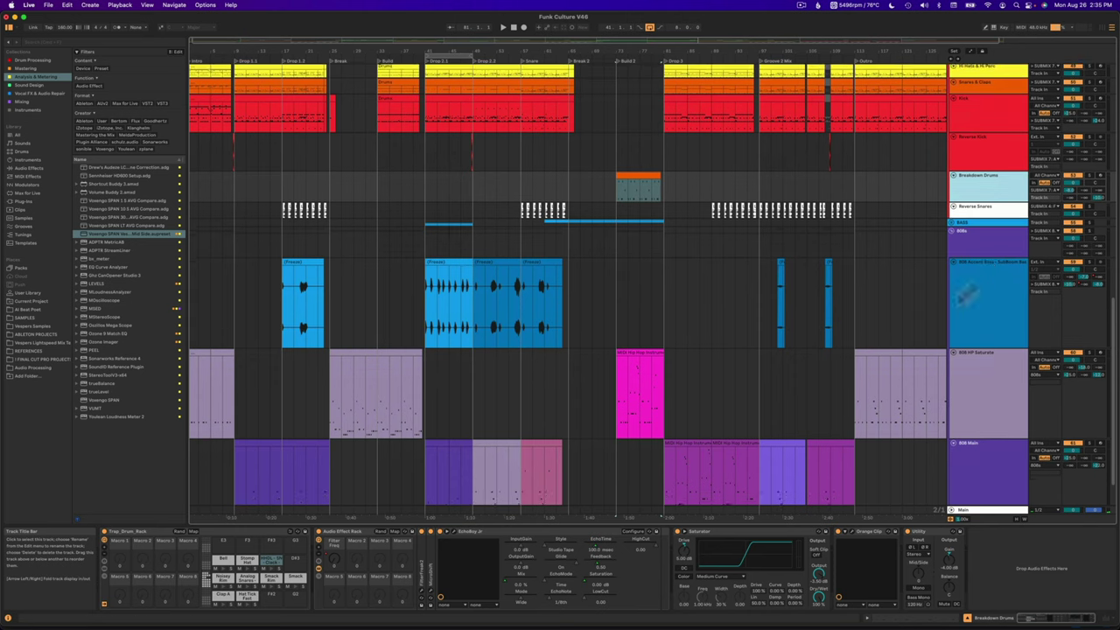
pyautogui.click(136, 535)
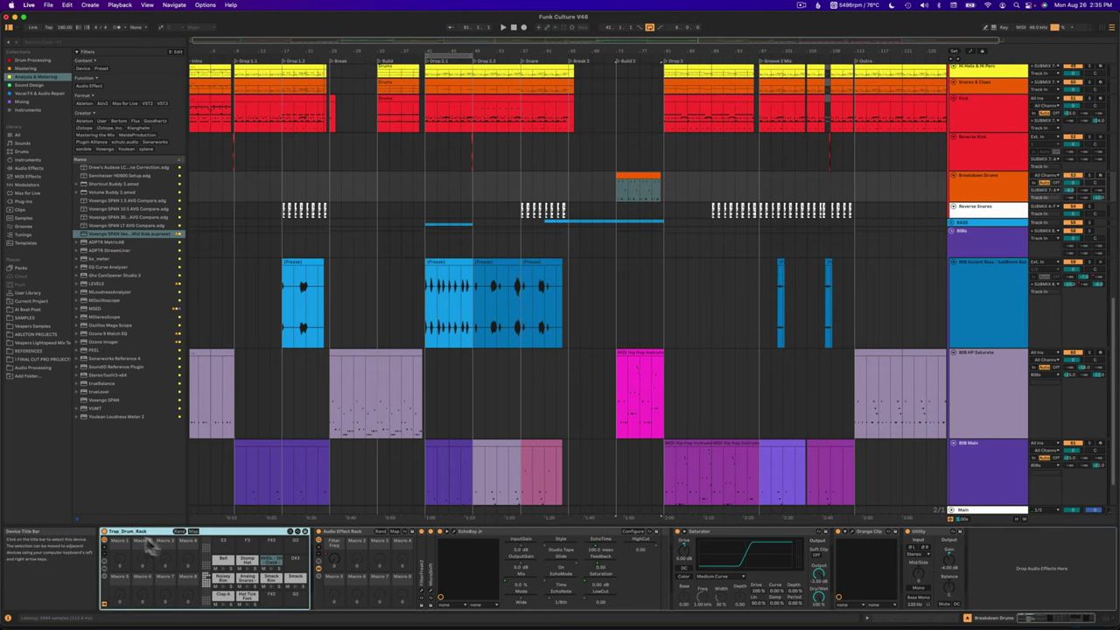
pyautogui.doubleClick(133, 535)
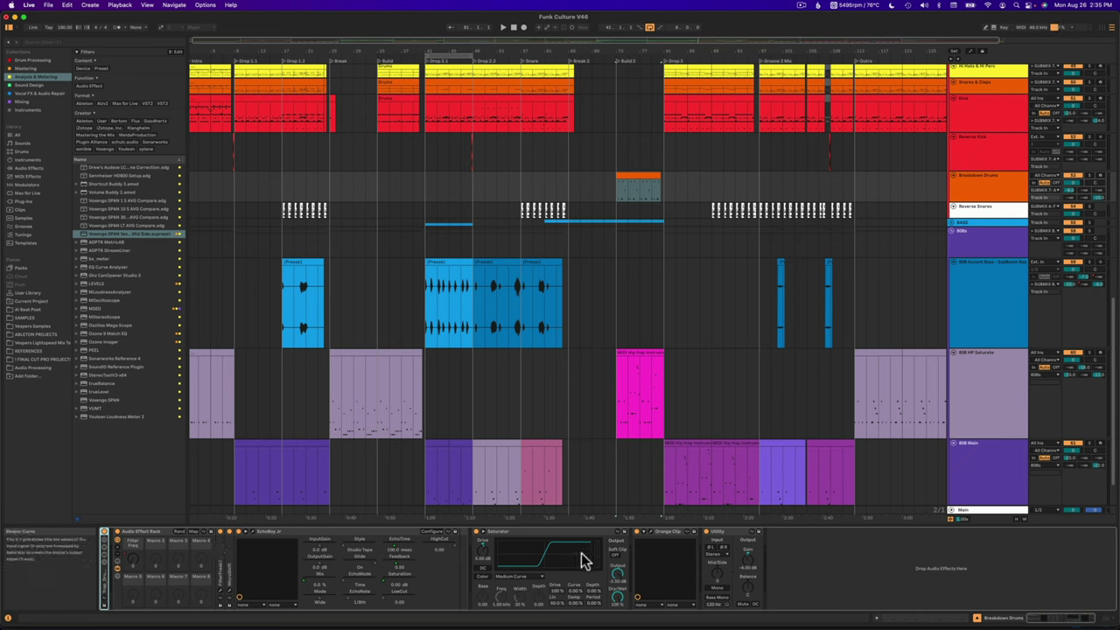
pyautogui.click(726, 531)
pyautogui.click(564, 534)
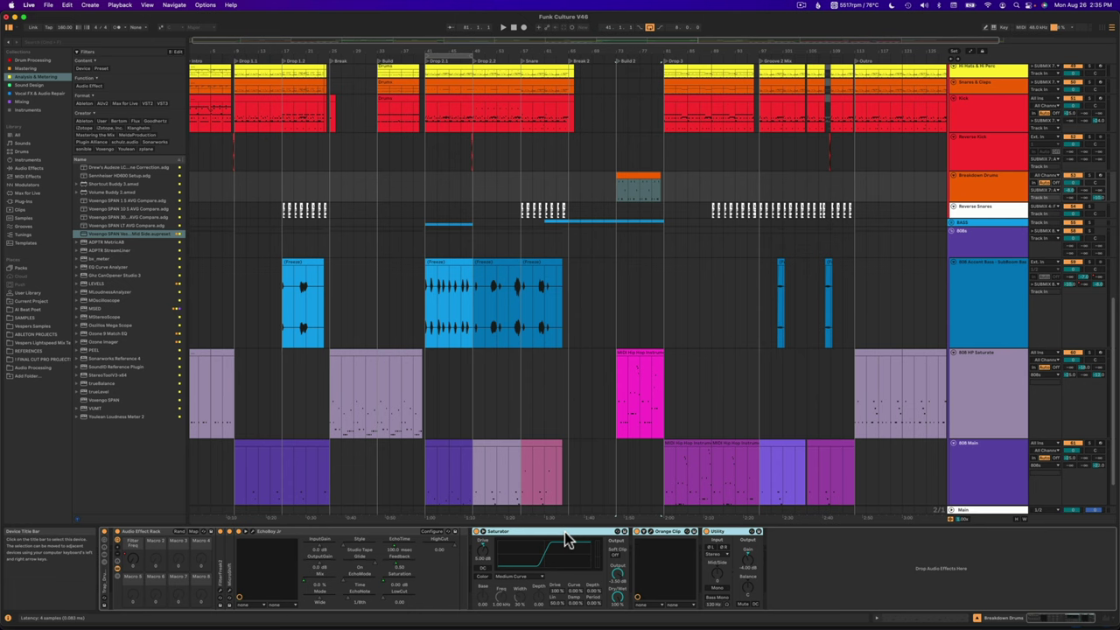
pyautogui.doubleClick(223, 565)
pyautogui.doubleClick(488, 561)
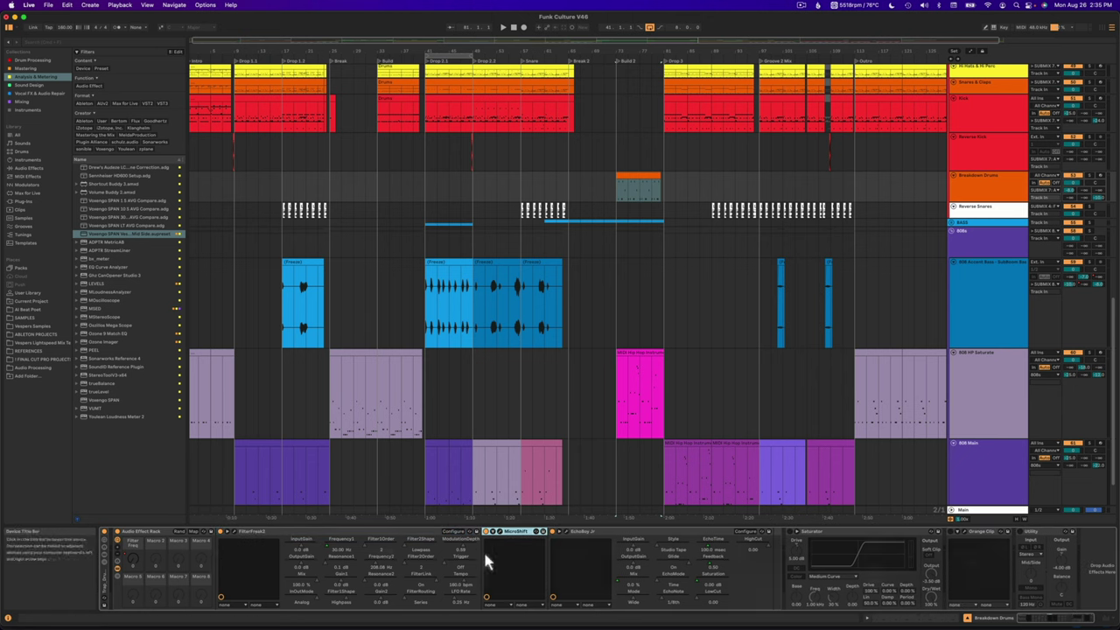
# - Show the automation lanes, play the Build 2 drums while examining FilterFreak2's automated filter, and close its window
pyautogui.click(258, 532)
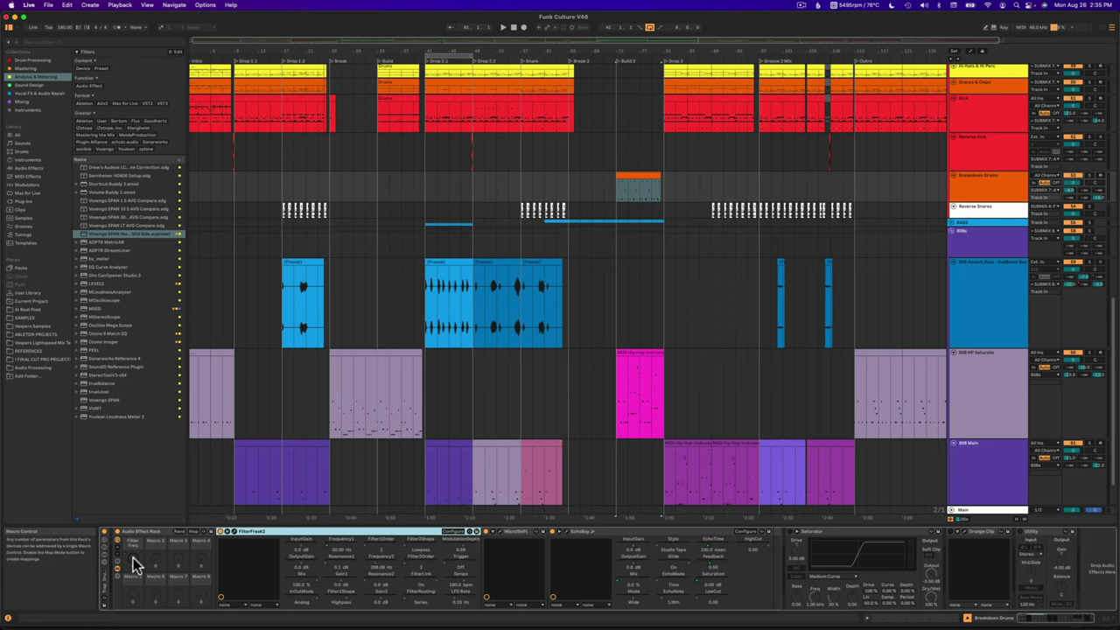
pyautogui.press('a')
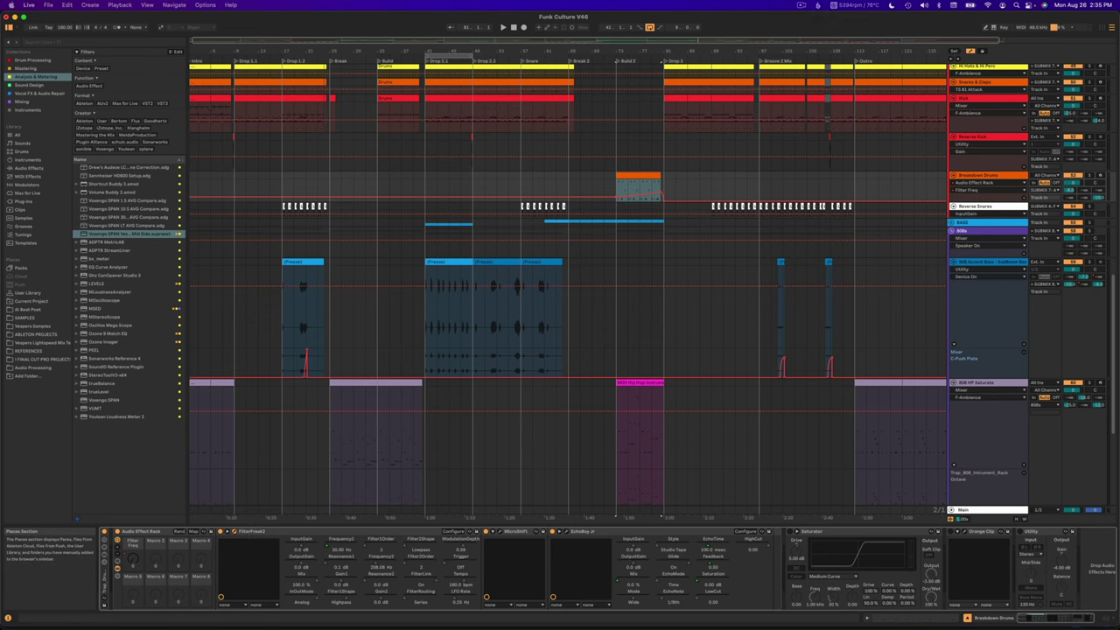
pyautogui.click(234, 531)
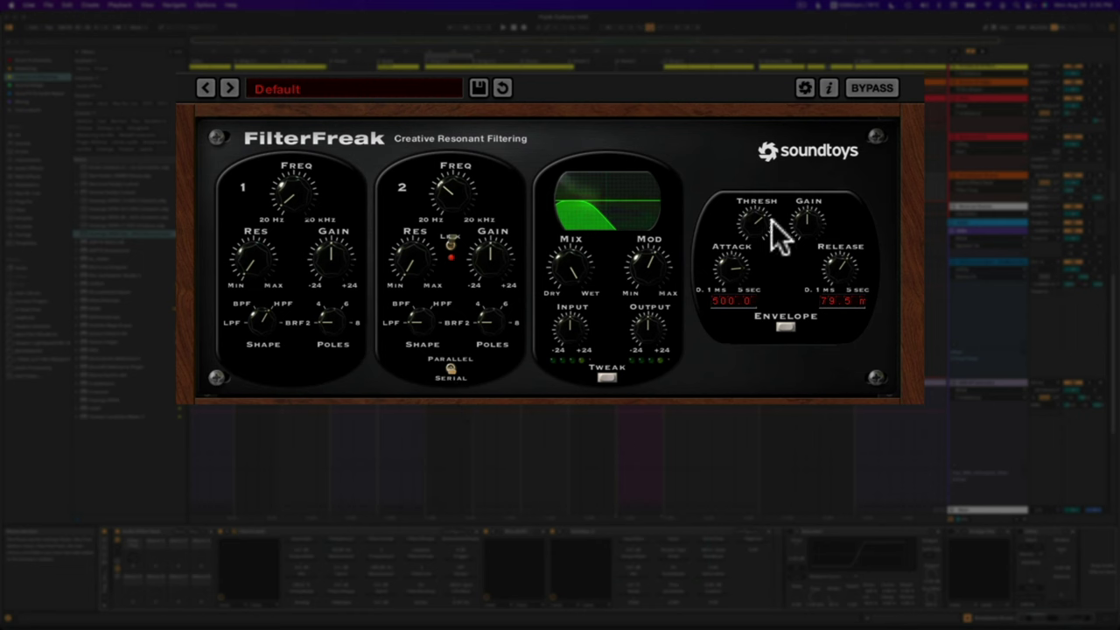
pyautogui.press('space')
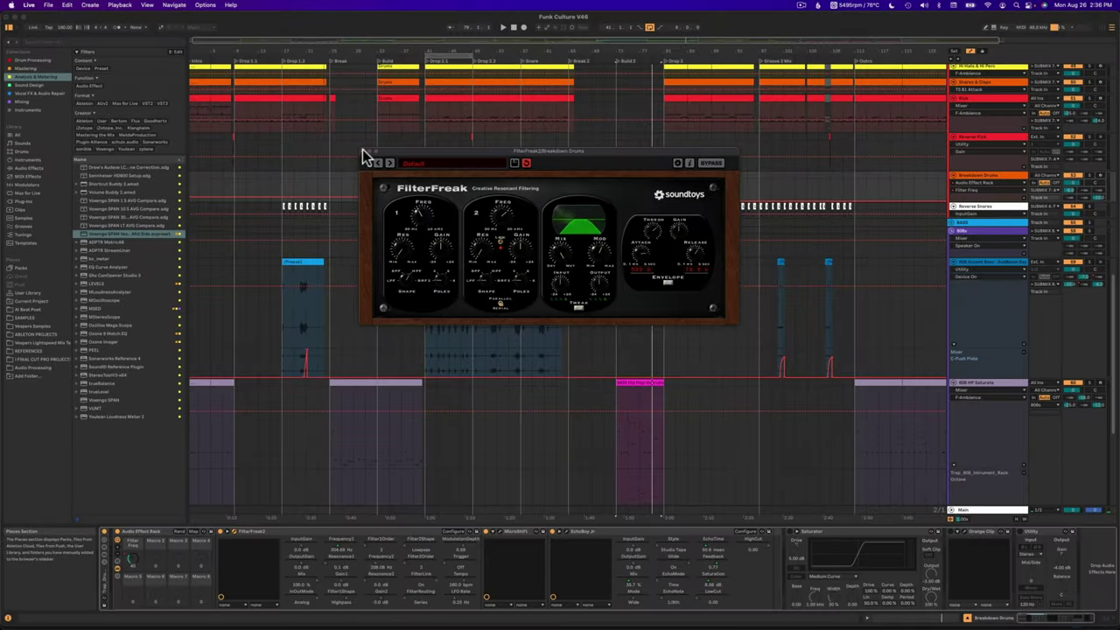
pyautogui.click(362, 150)
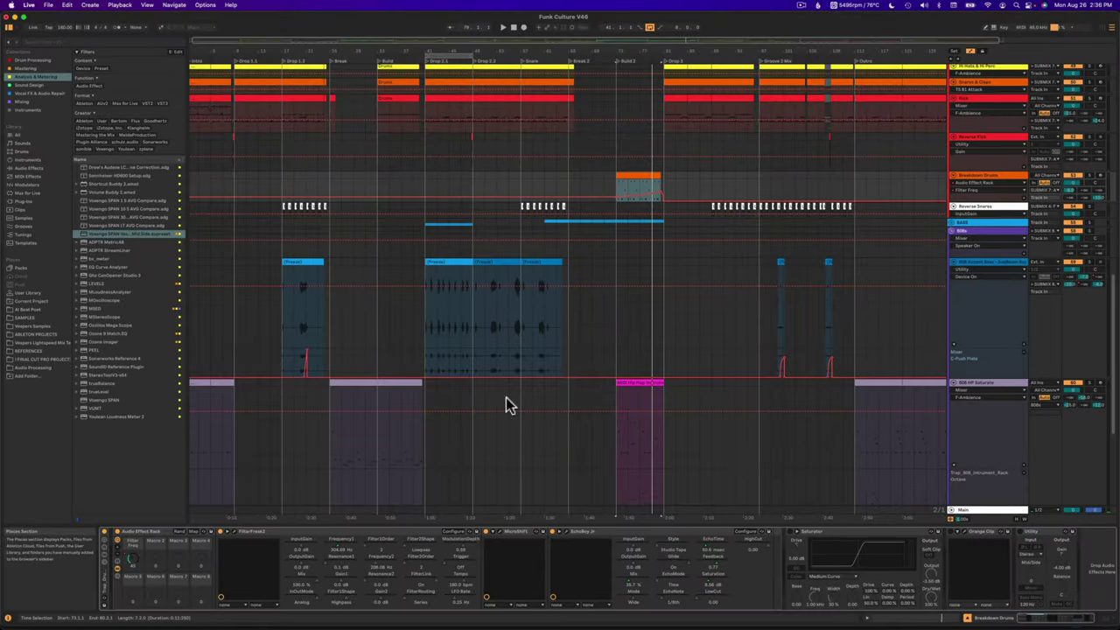
# - Disable EchoBoy Jr, compare the Breakdown Drums with MicroShift off and on, and close the MicroShift window
pyautogui.click(560, 533)
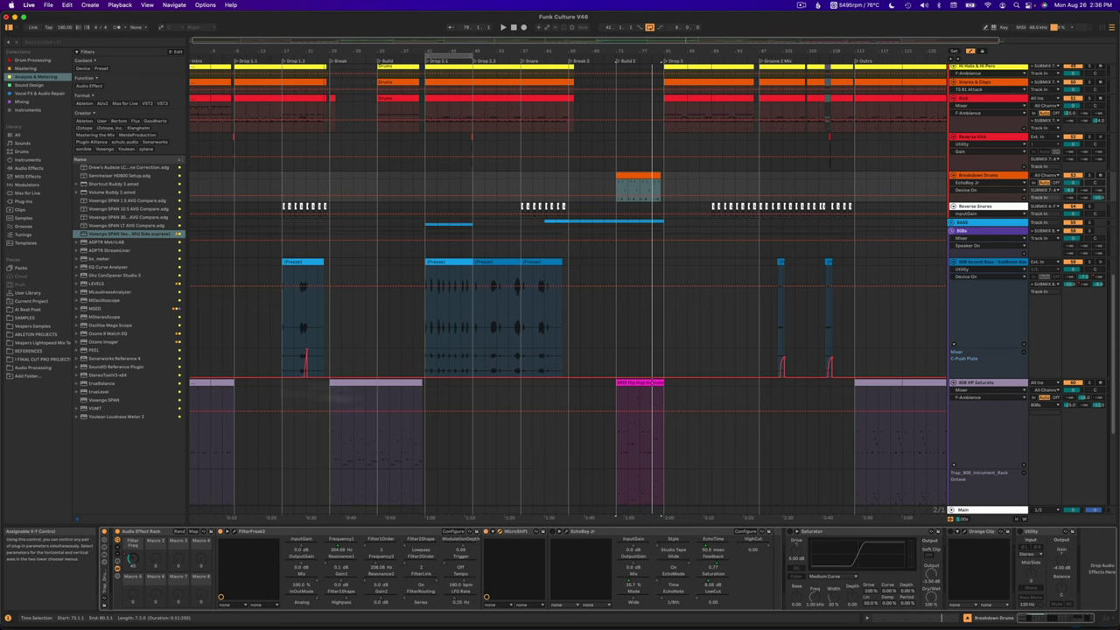
pyautogui.moveTo(137, 25); pyautogui.dragTo(518, 172)
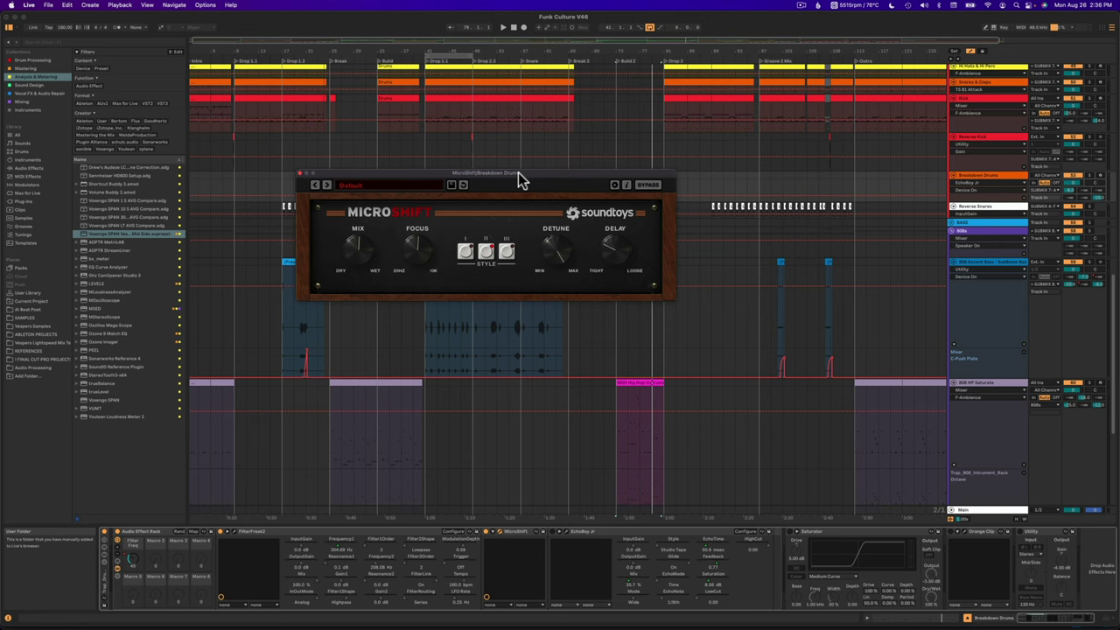
pyautogui.press('space')
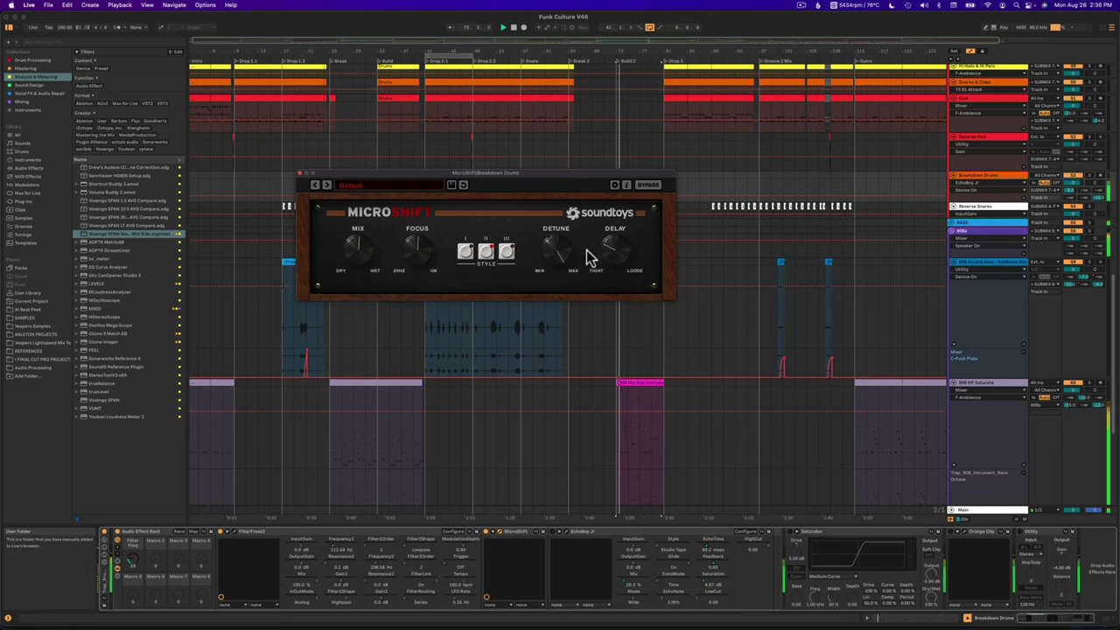
pyautogui.click(487, 537)
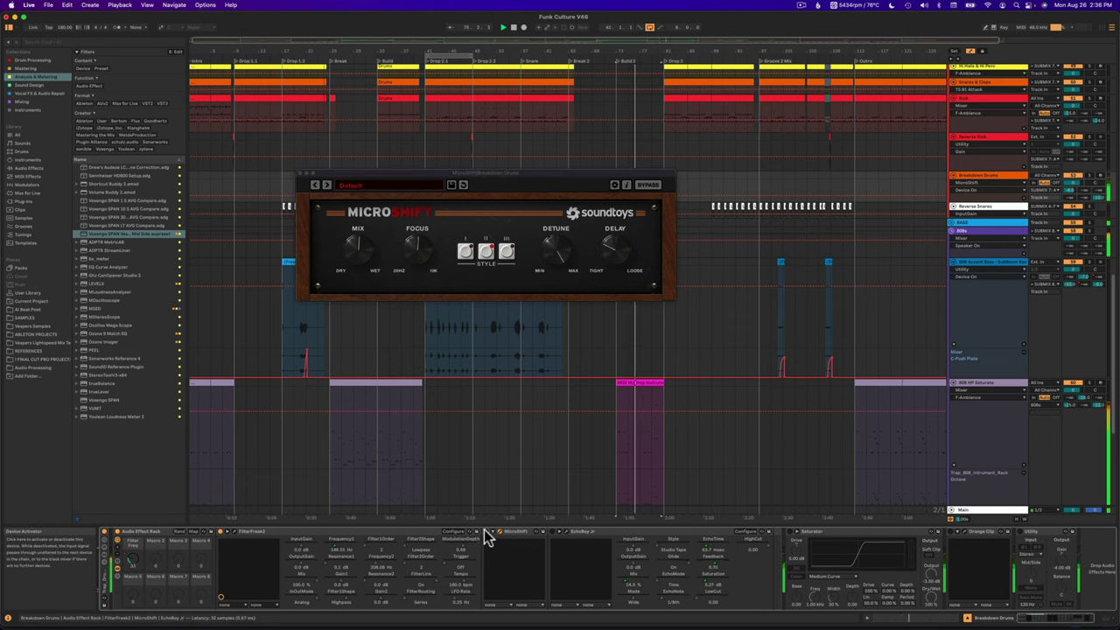
pyautogui.click(354, 141)
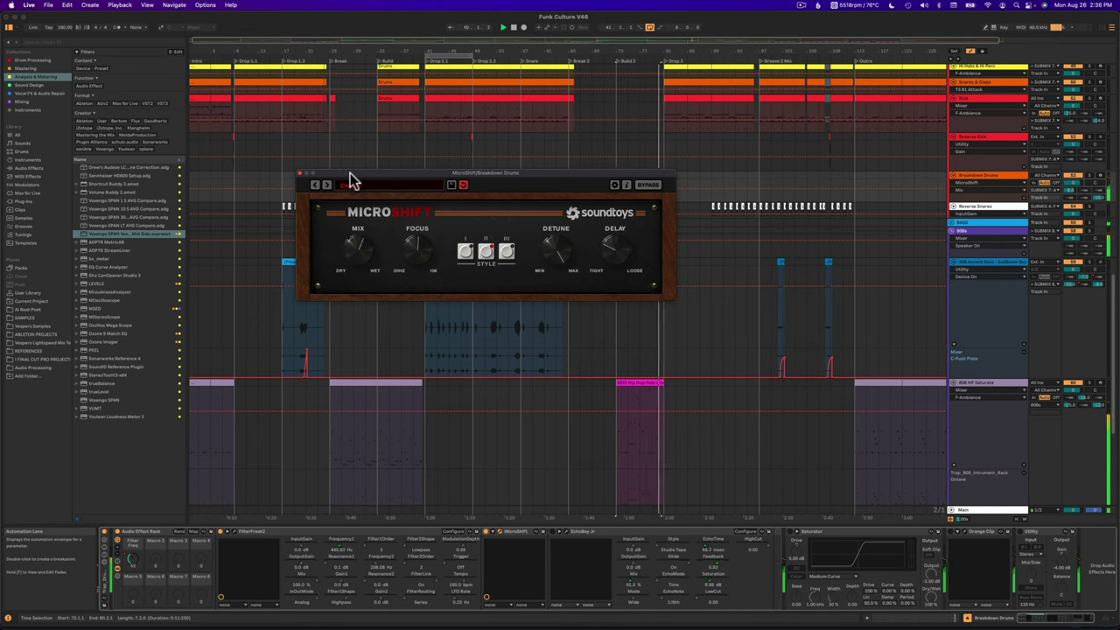
pyautogui.click(300, 173)
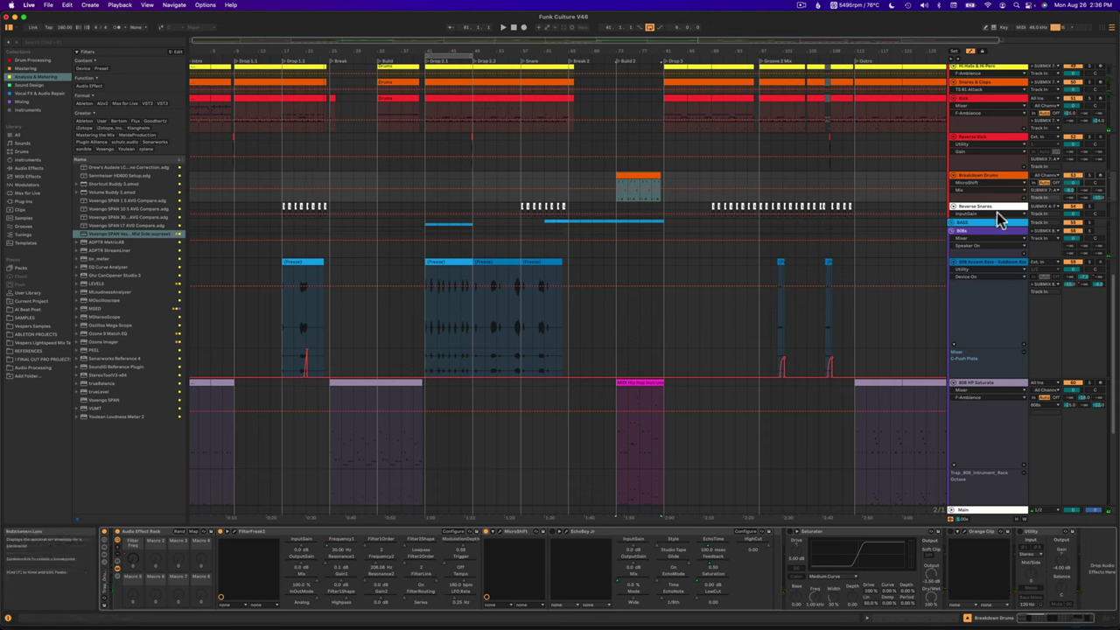
# - Re-enable EchoBoy Jr on the Breakdown Drums and place its open window clear of the Build 2 clip
pyautogui.click(567, 537)
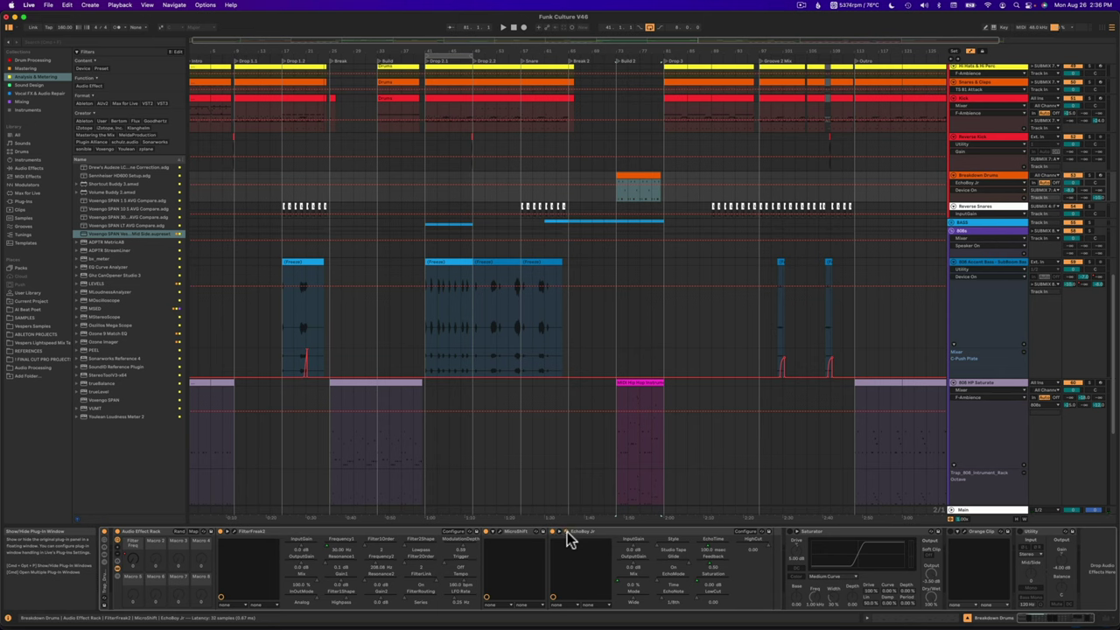
pyautogui.click(567, 537)
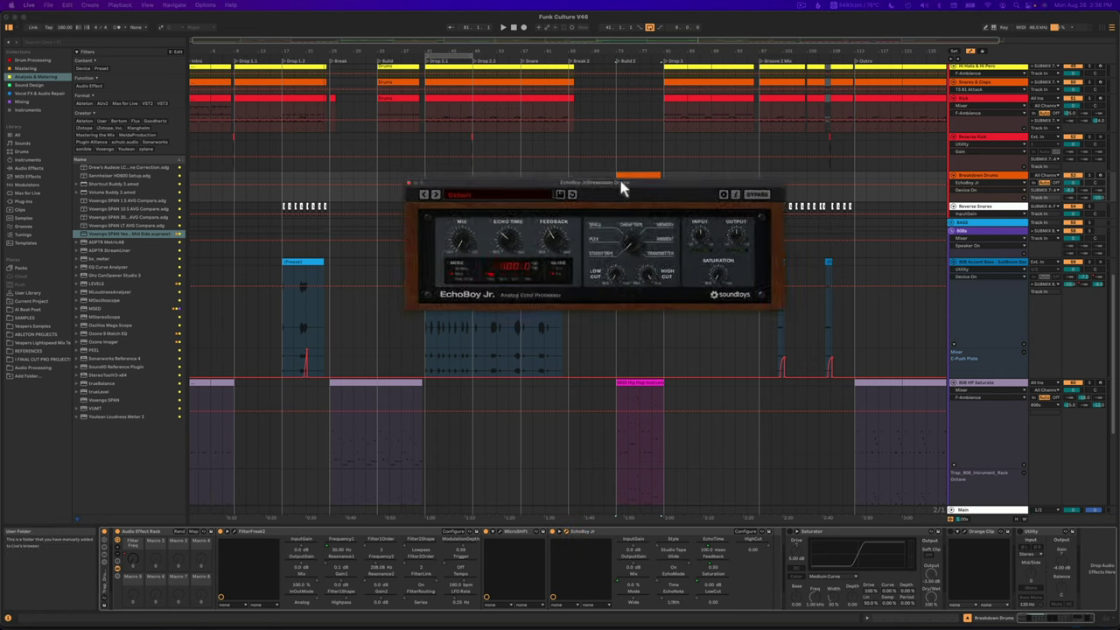
pyautogui.moveTo(622, 188); pyautogui.dragTo(586, 178)
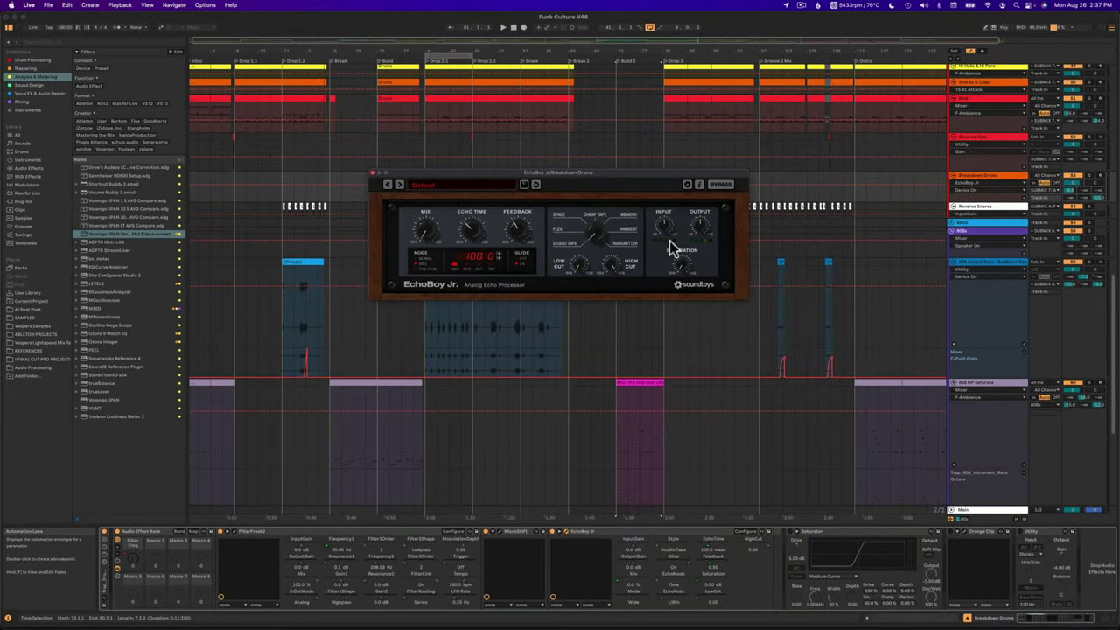
pyautogui.moveTo(652, 188); pyautogui.dragTo(510, 116)
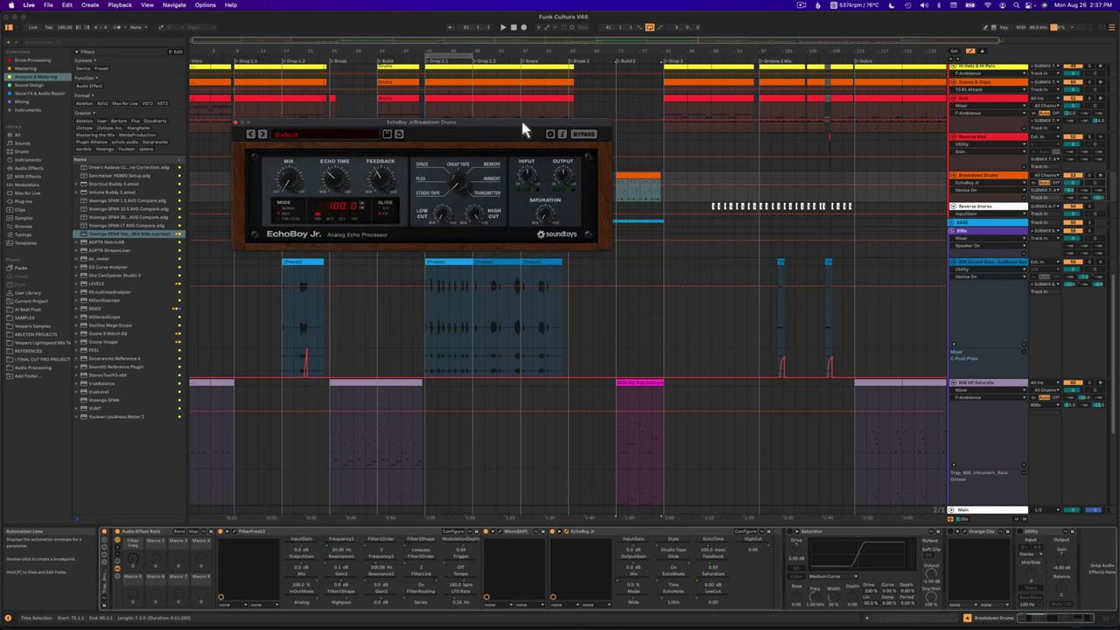
# - Show the Filter Freq macro's automation, play the Build 2 drums through EchoBoy Jr, and close its window
pyautogui.click(137, 563)
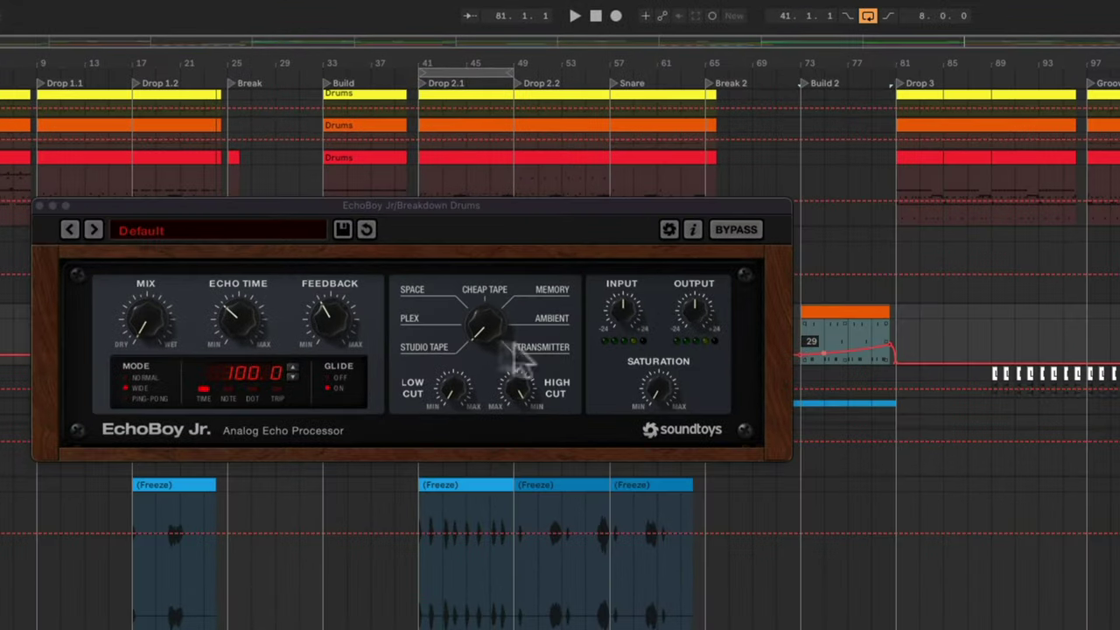
pyautogui.press('space')
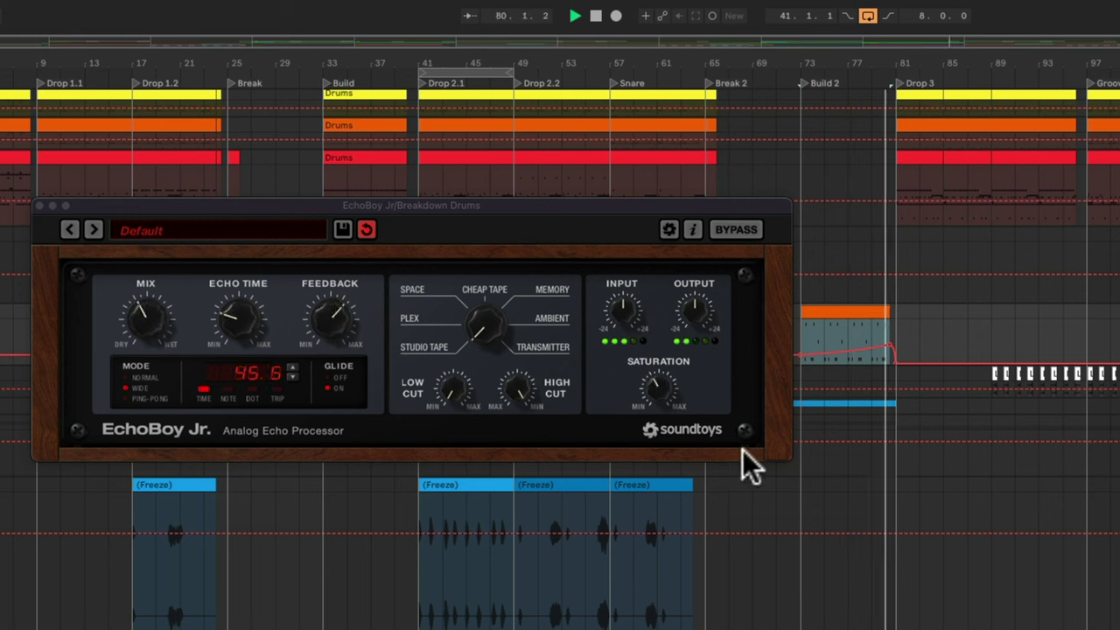
pyautogui.press('space')
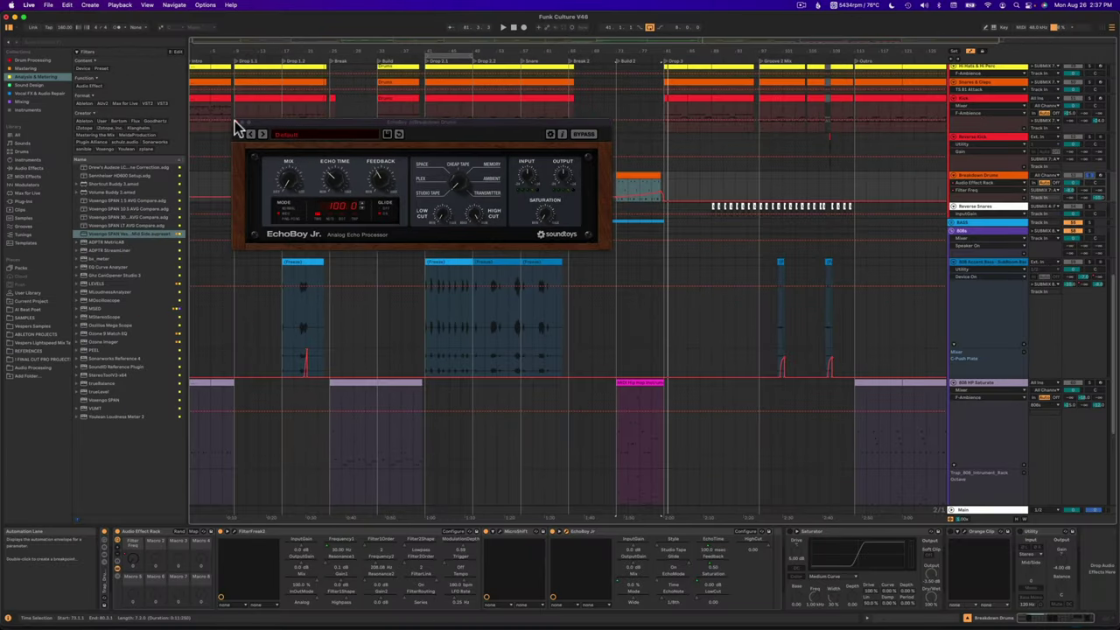
pyautogui.click(236, 123)
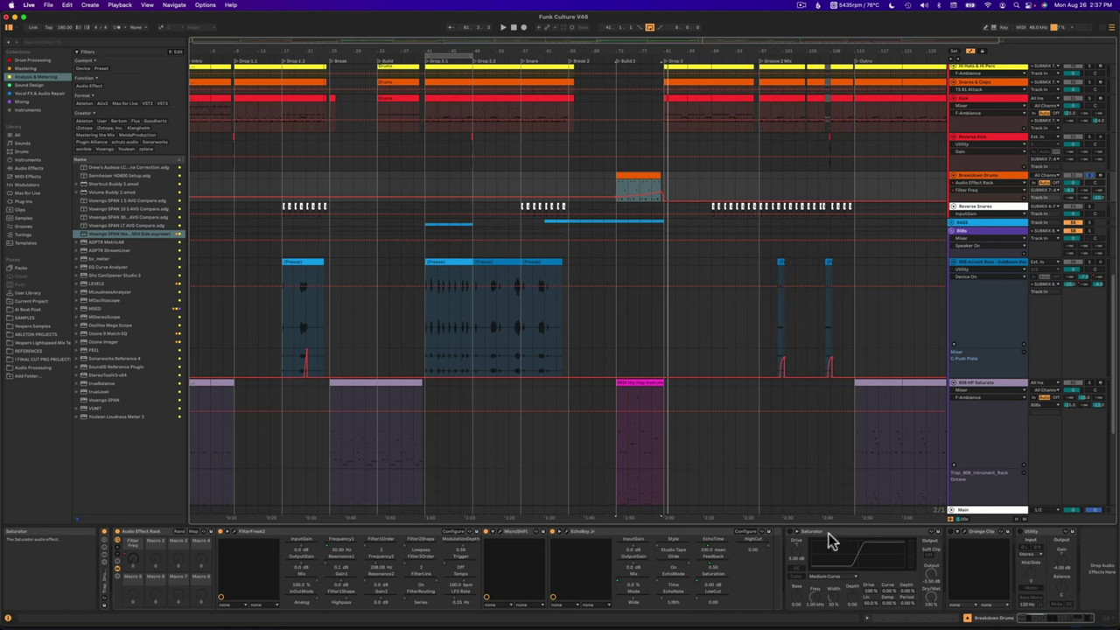
# - Select Saturator on the Breakdown Drums and play the Build 2 section to compare the drums with it off and on
pyautogui.click(799, 533)
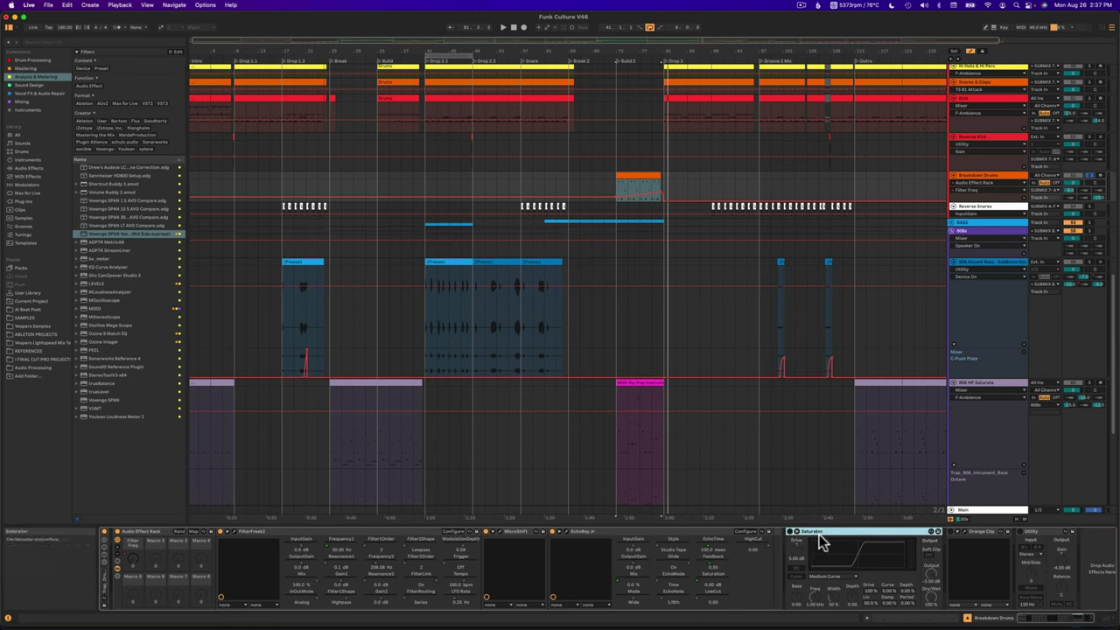
pyautogui.hscroll(1, 820, 539)
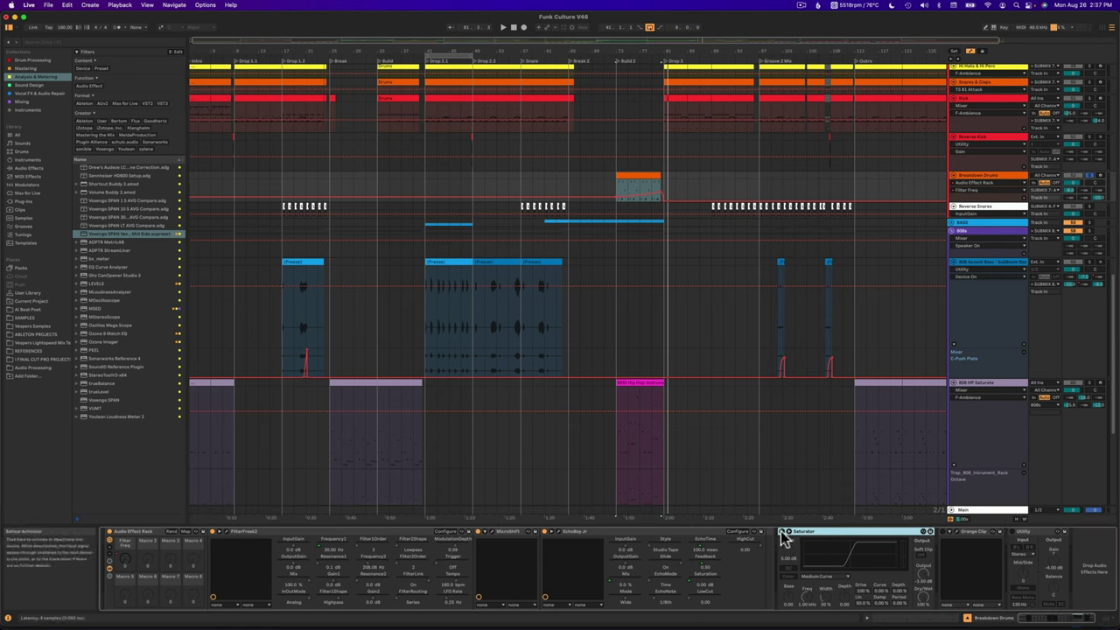
pyautogui.press('space')
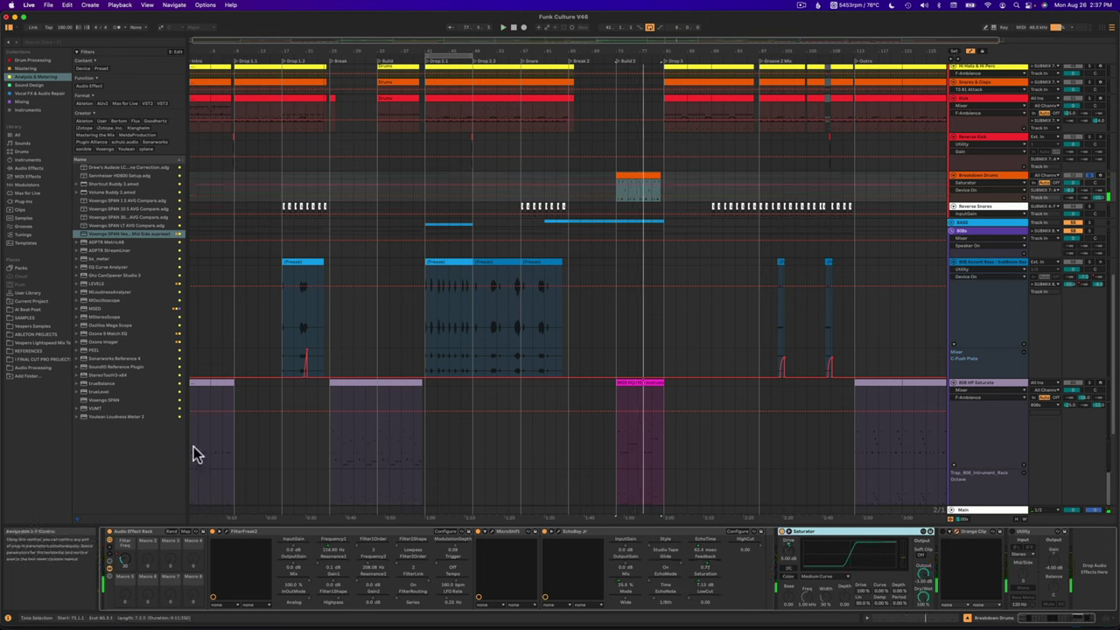
# - Play the Build 2 drums while examining the Orange Clip window, close it, and select the Utility that follows
pyautogui.press('super+alt+p')
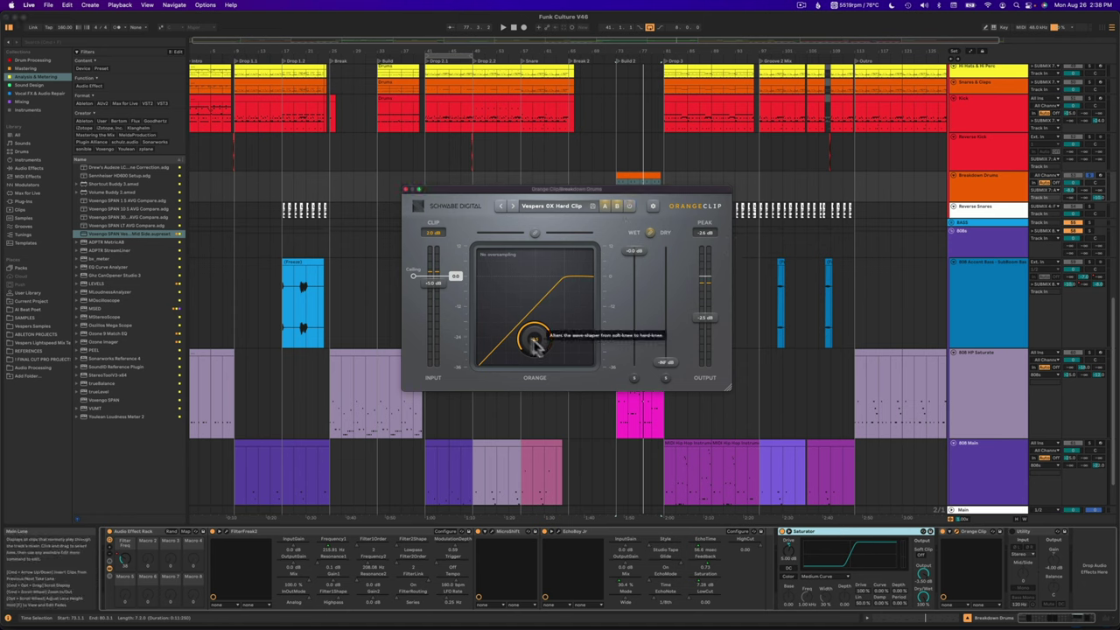
pyautogui.press('space')
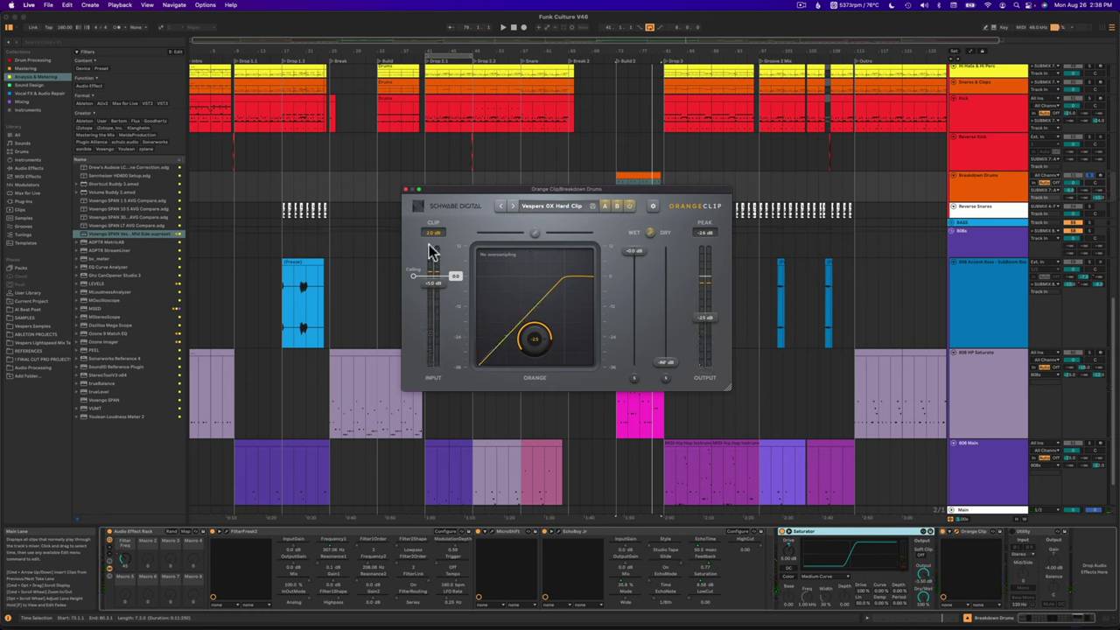
pyautogui.click(406, 189)
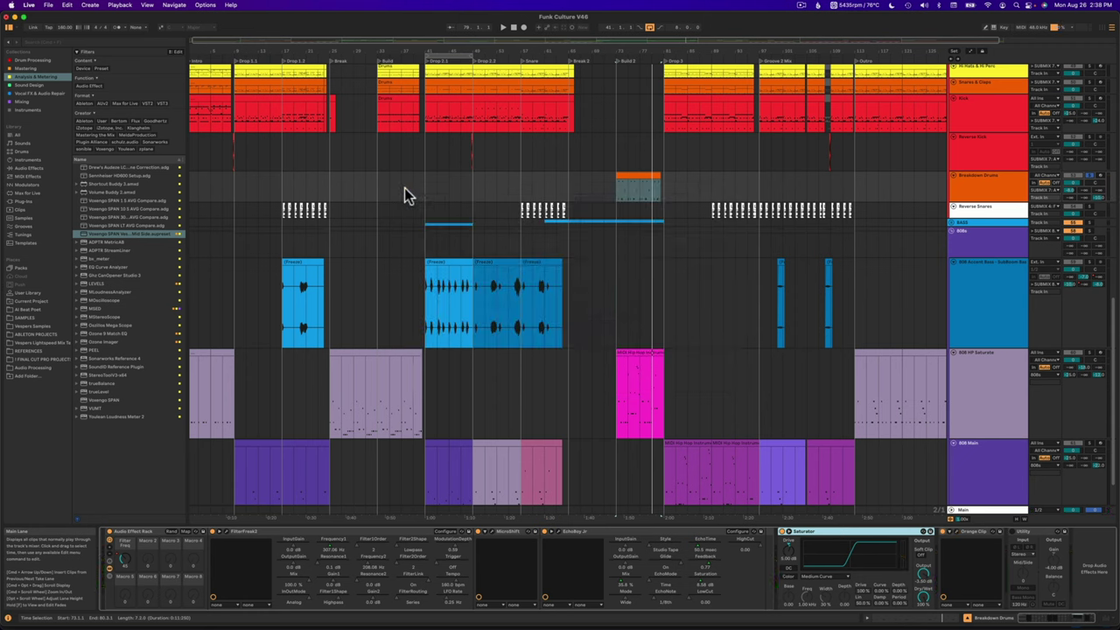
pyautogui.click(1037, 537)
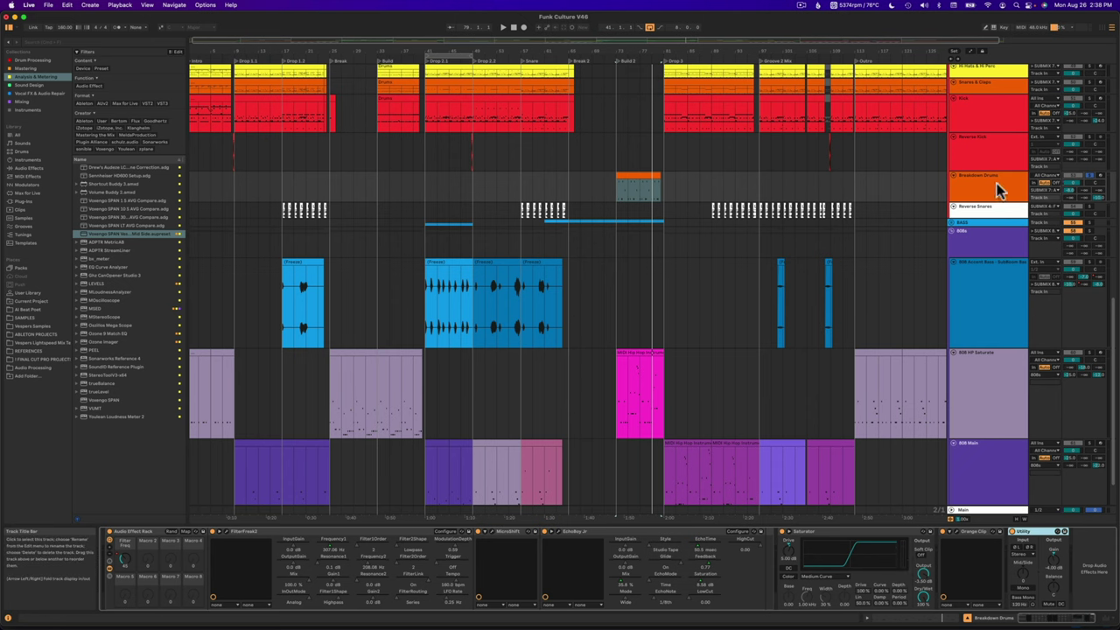
# - Enlarge the Snares & Claps track, select its Intro clip, and solo the track
pyautogui.scroll(5, 998, 184)
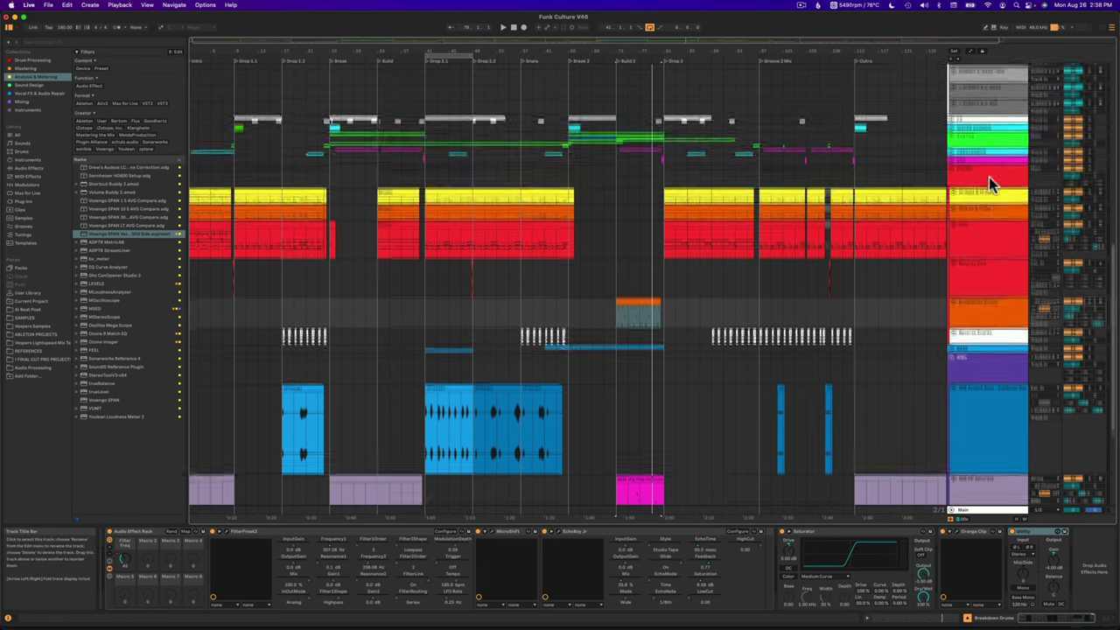
pyautogui.click(981, 223)
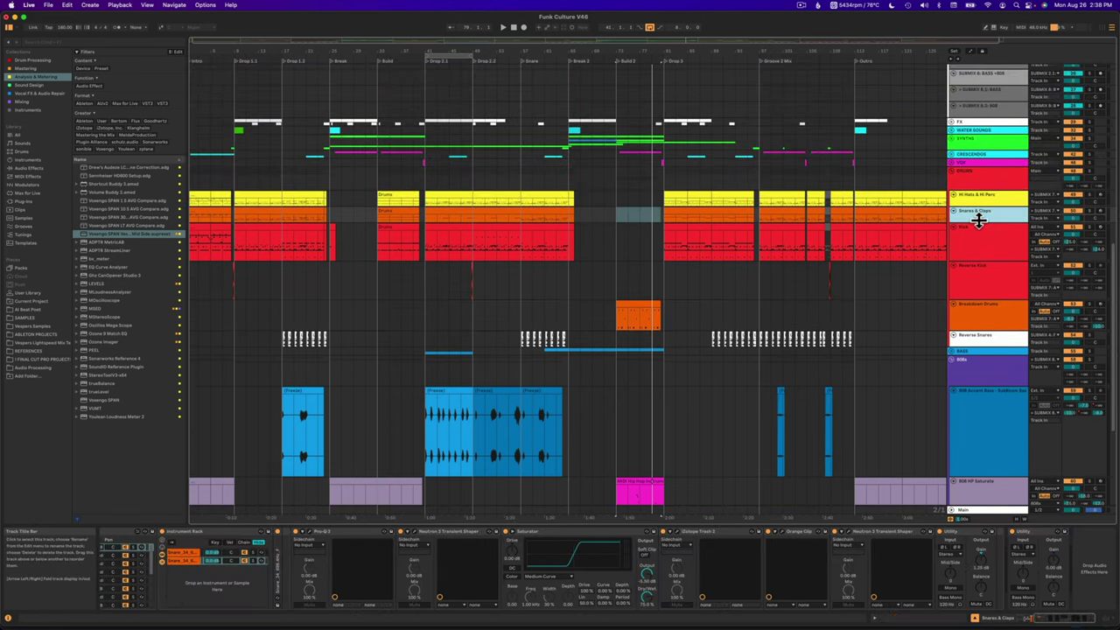
pyautogui.moveTo(978, 221); pyautogui.dragTo(984, 268)
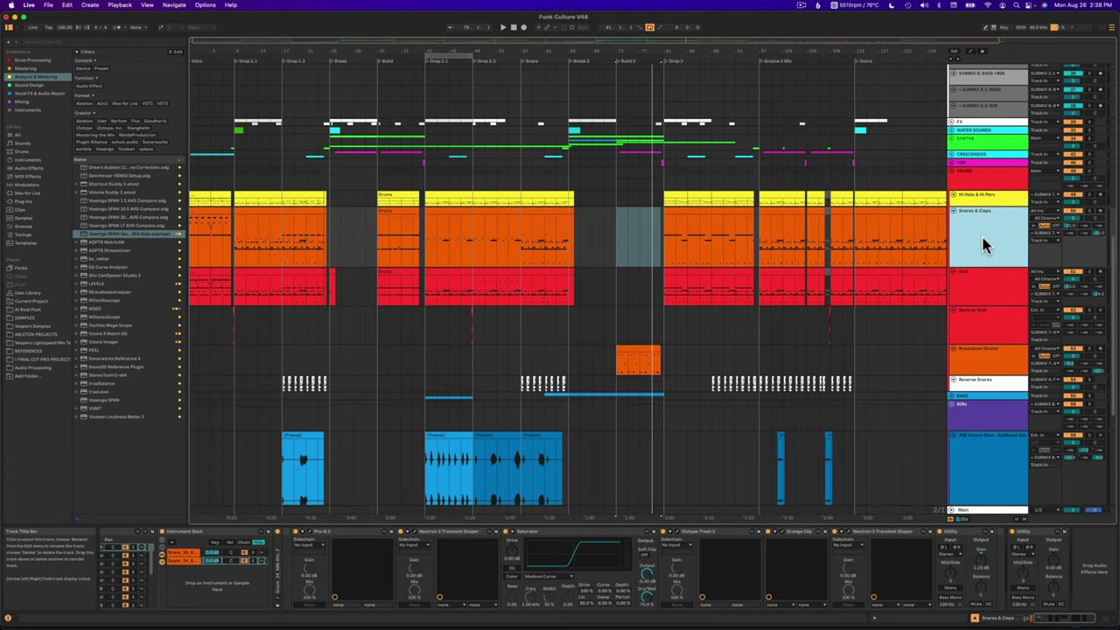
pyautogui.click(288, 257)
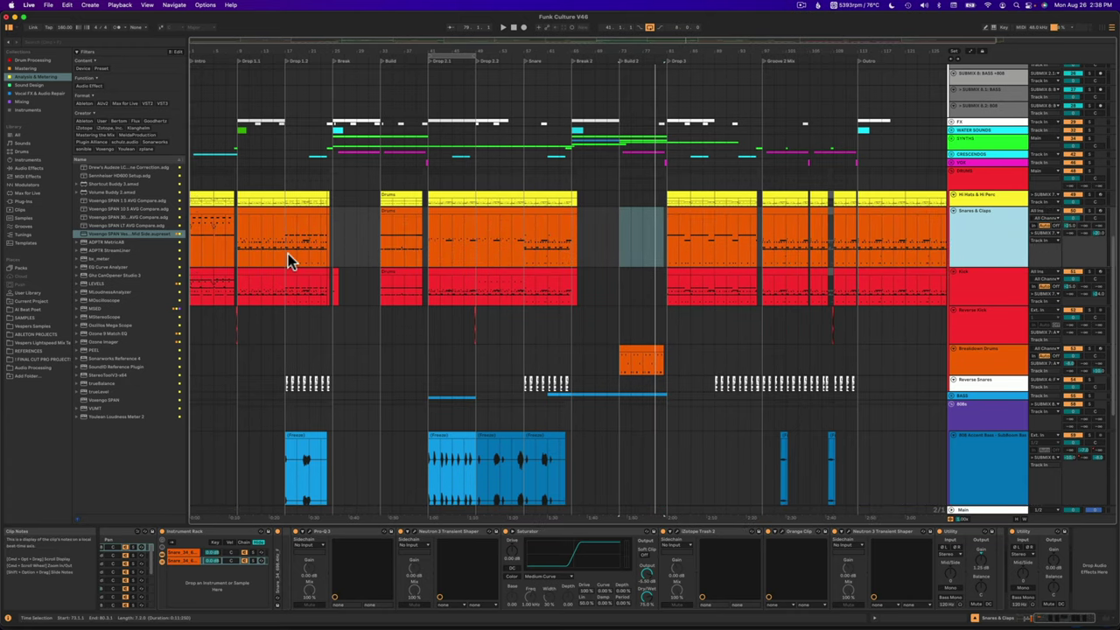
pyautogui.click(210, 216)
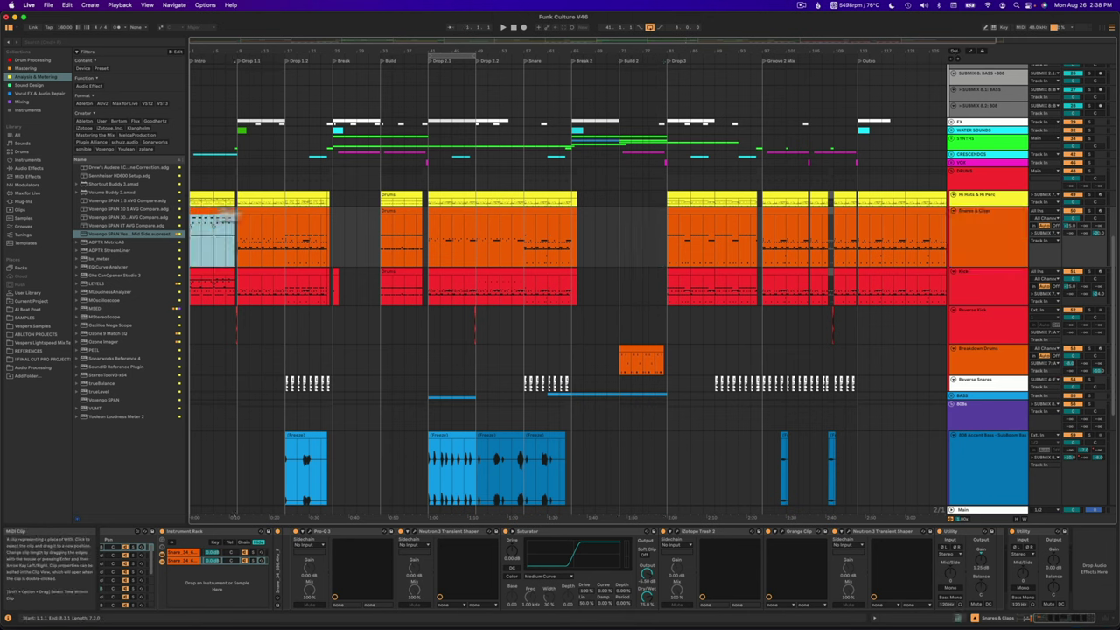
pyautogui.click(1093, 217)
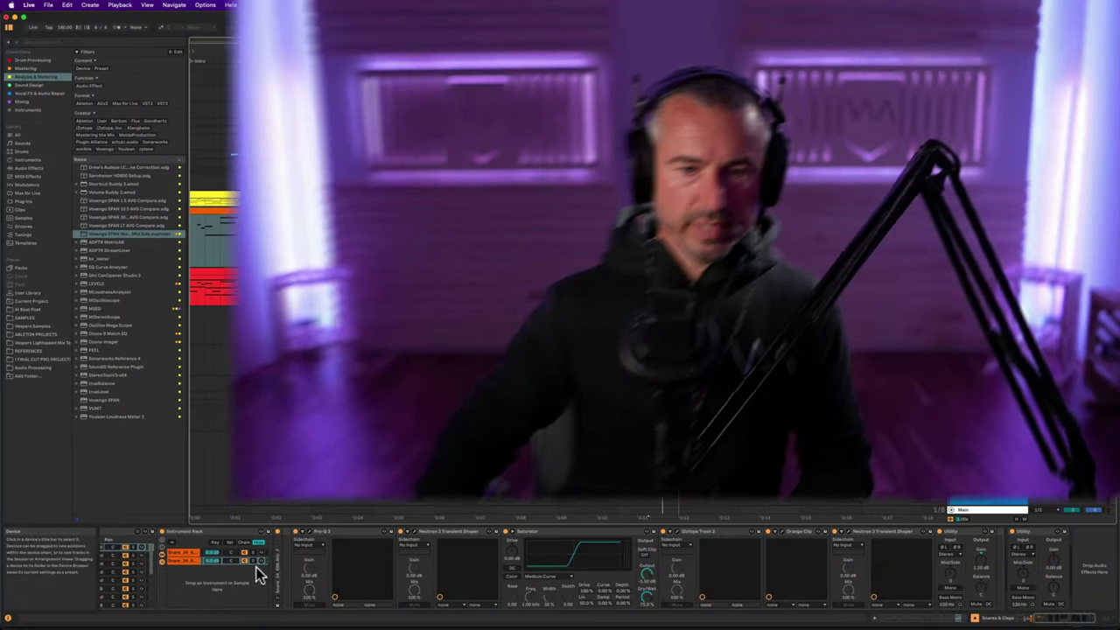
# - Play the Intro snares to find the active drum rack chains and select the Clap A chain
pyautogui.scroll(-3, 338, 580)
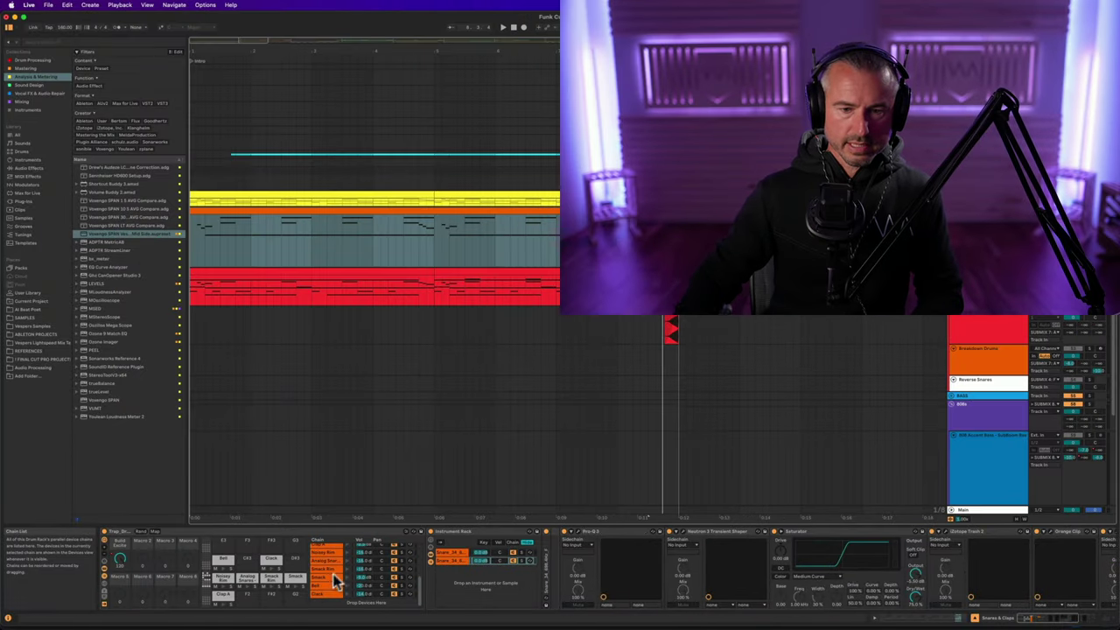
pyautogui.press('space')
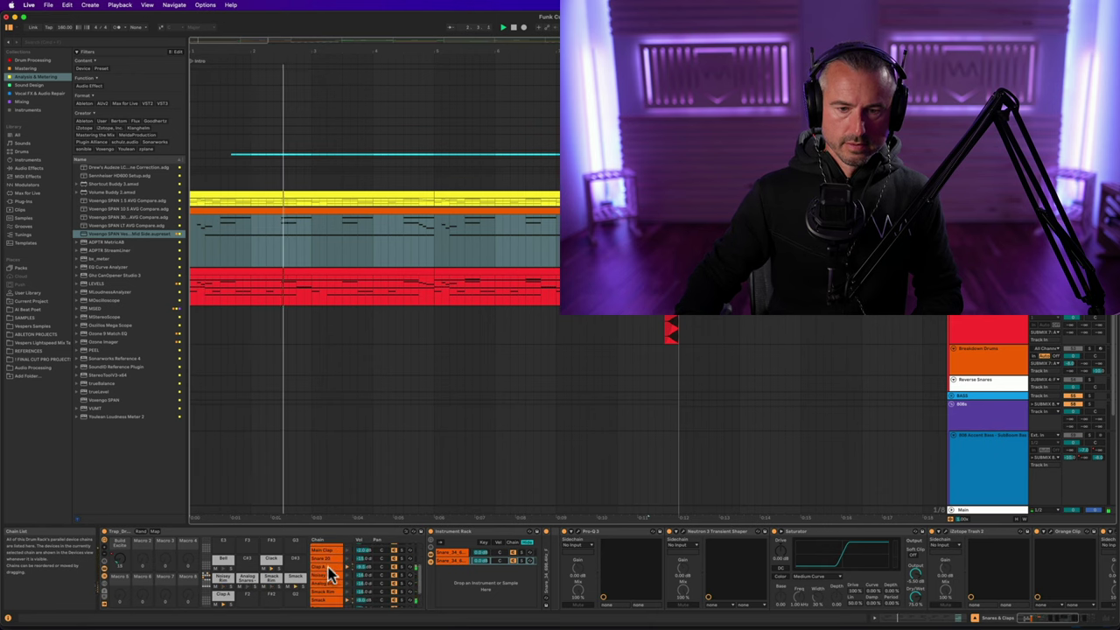
pyautogui.click(328, 573)
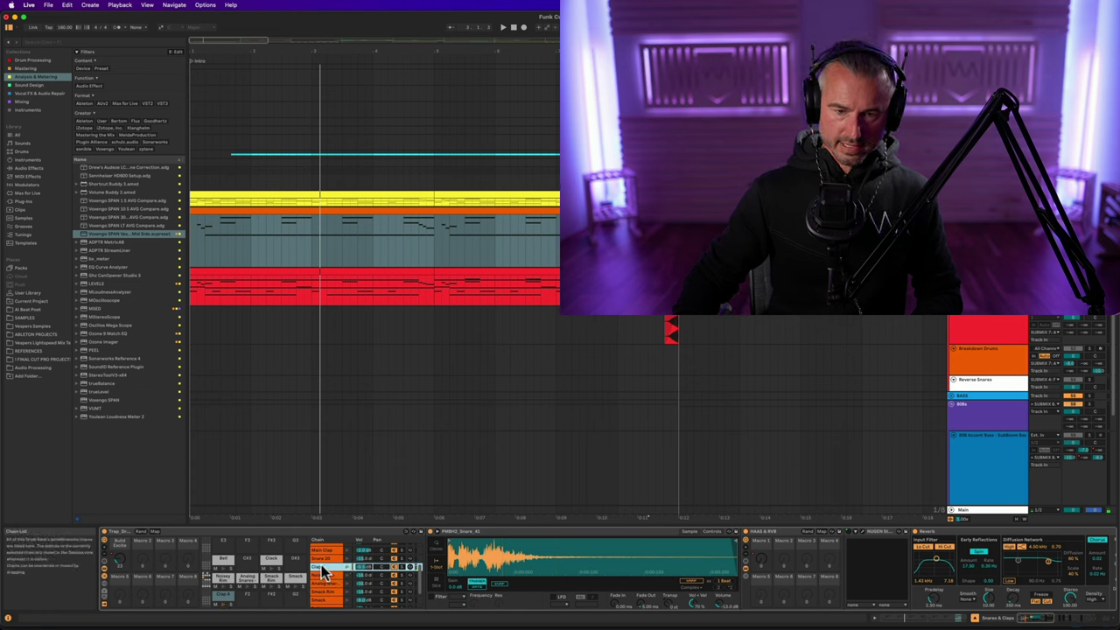
# - Look through the Clap A chain's devices and fold its HAAS & RVB rack
pyautogui.hscroll(5, 533, 560)
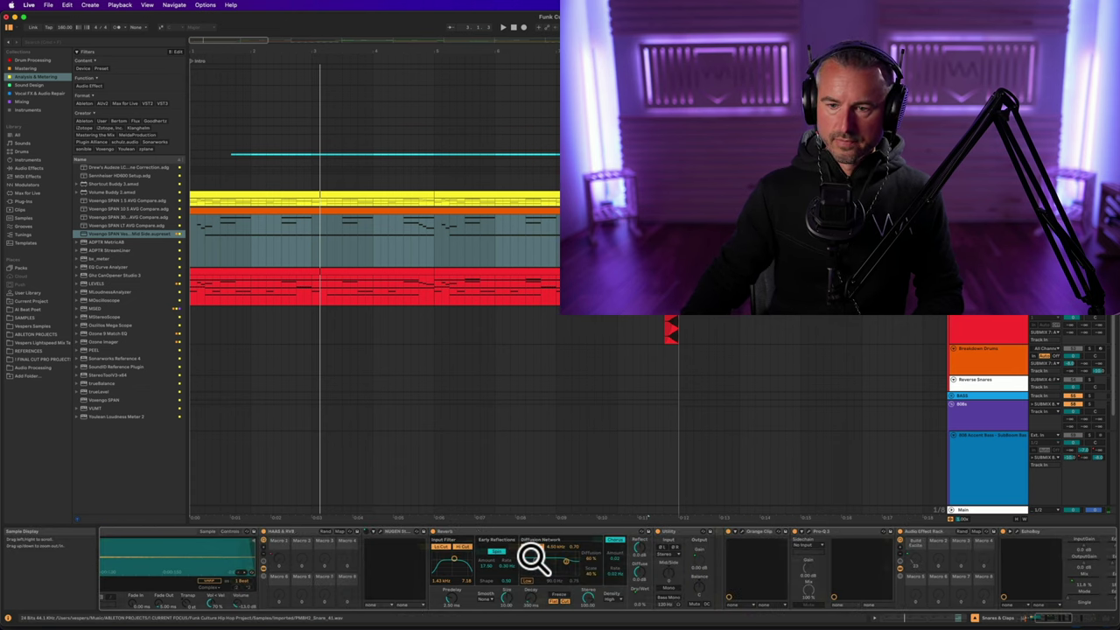
pyautogui.hscroll(-2, 477, 564)
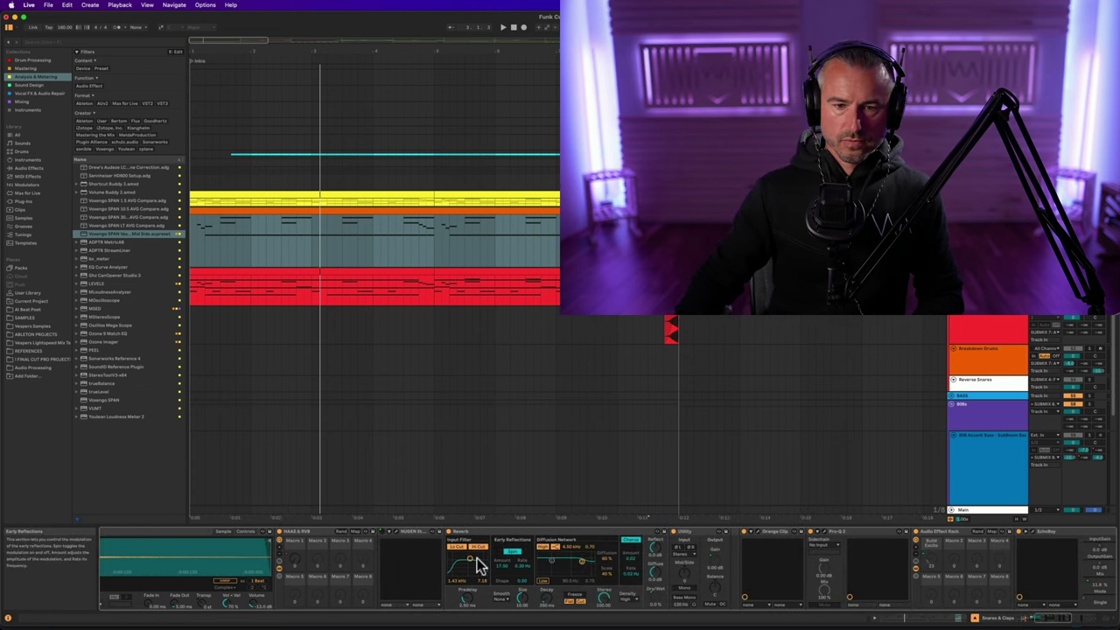
pyautogui.doubleClick(311, 535)
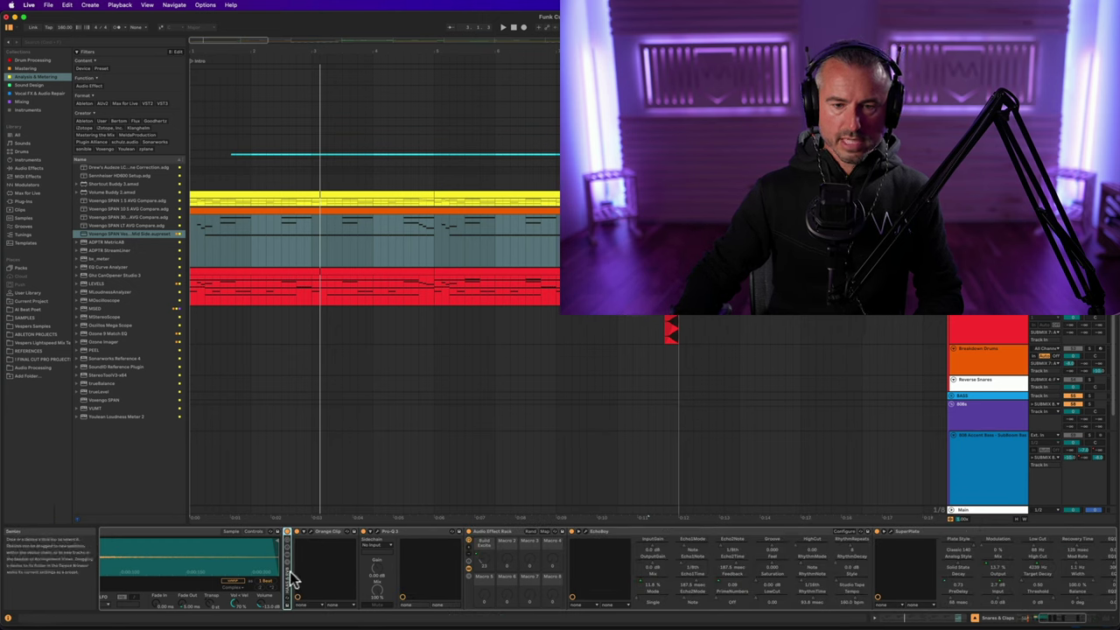
# - Open Orange Clip on the Clap A chain, compare the sound with it bypassed and active during playback, and close its window
pyautogui.click(322, 543)
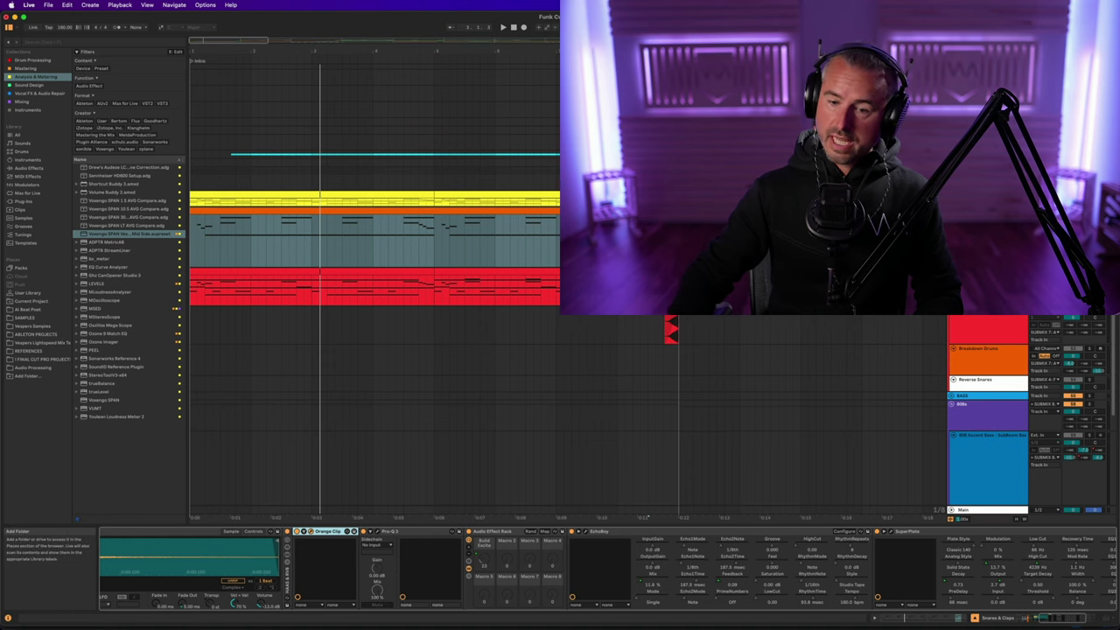
pyautogui.click(311, 531)
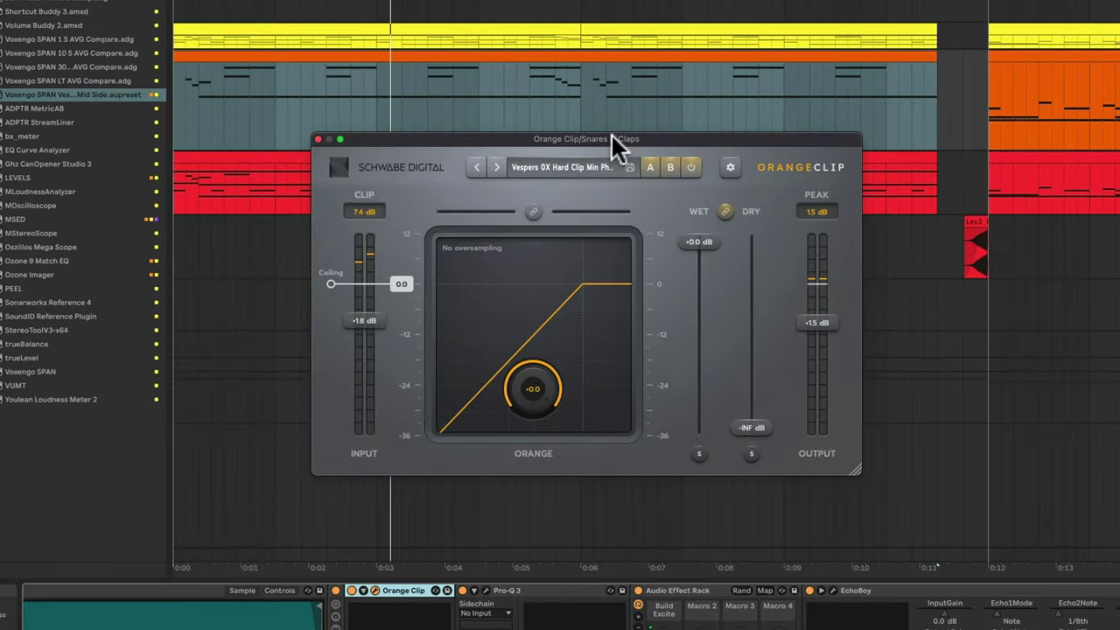
pyautogui.press('space')
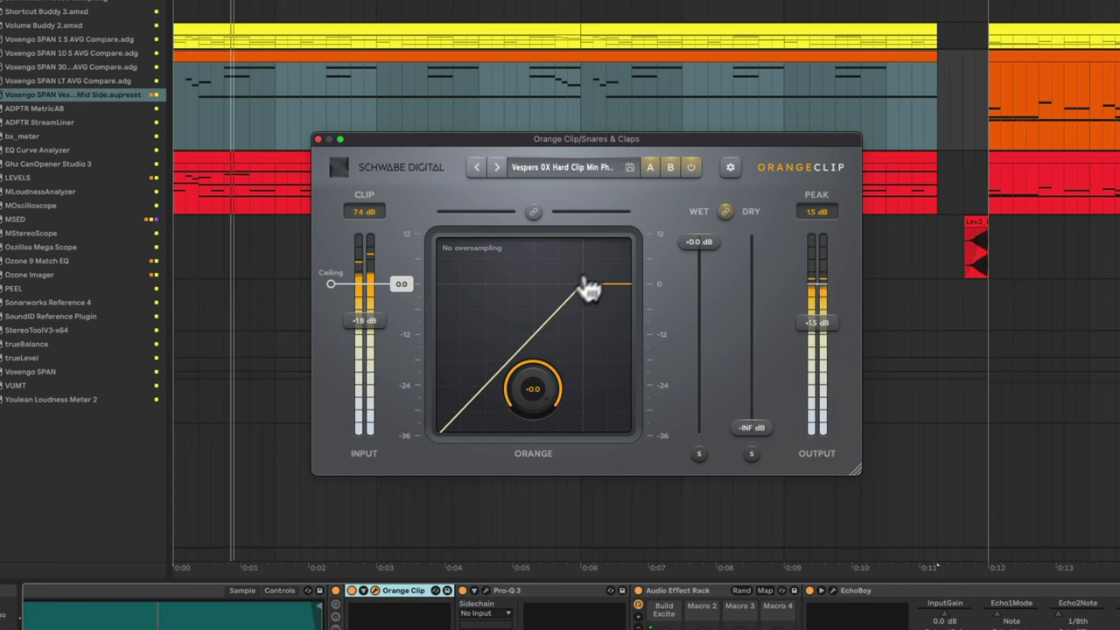
pyautogui.click(691, 167)
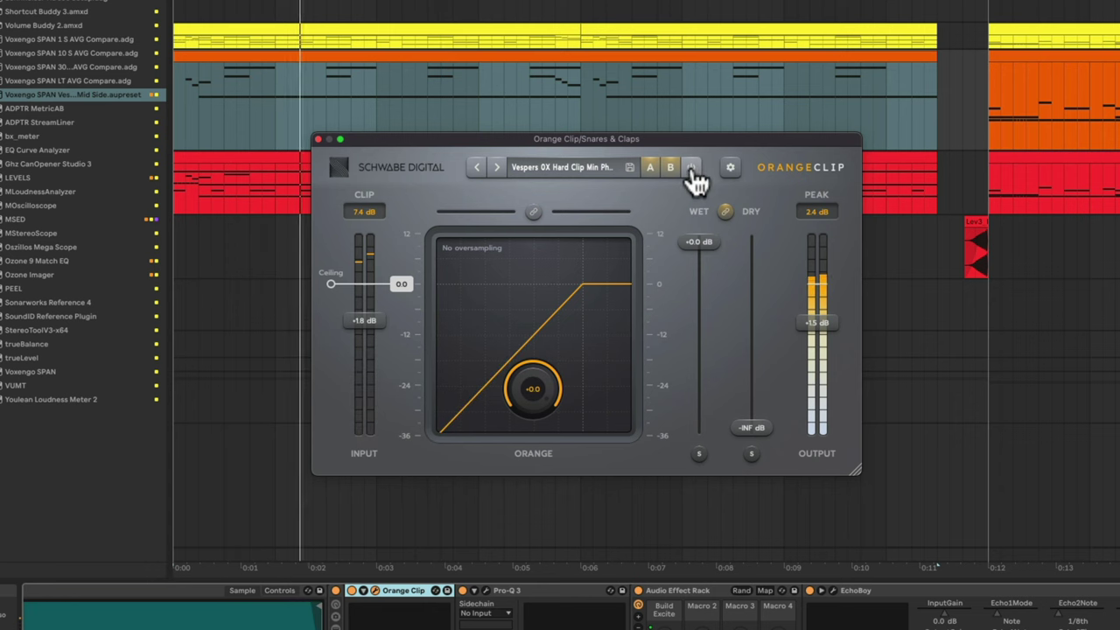
pyautogui.click(691, 167)
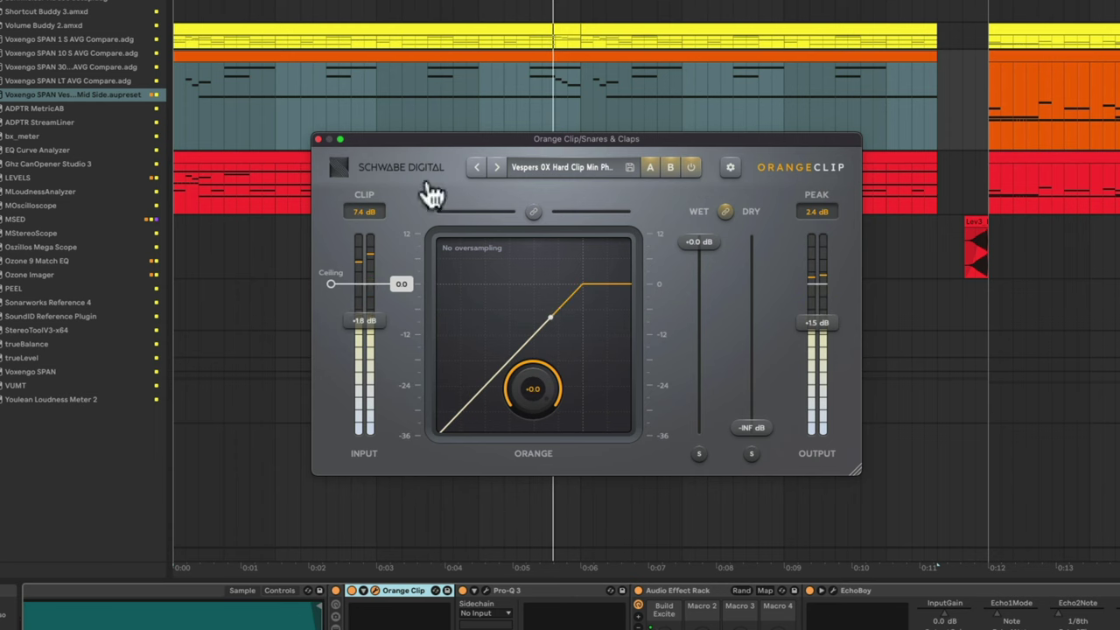
pyautogui.click(320, 140)
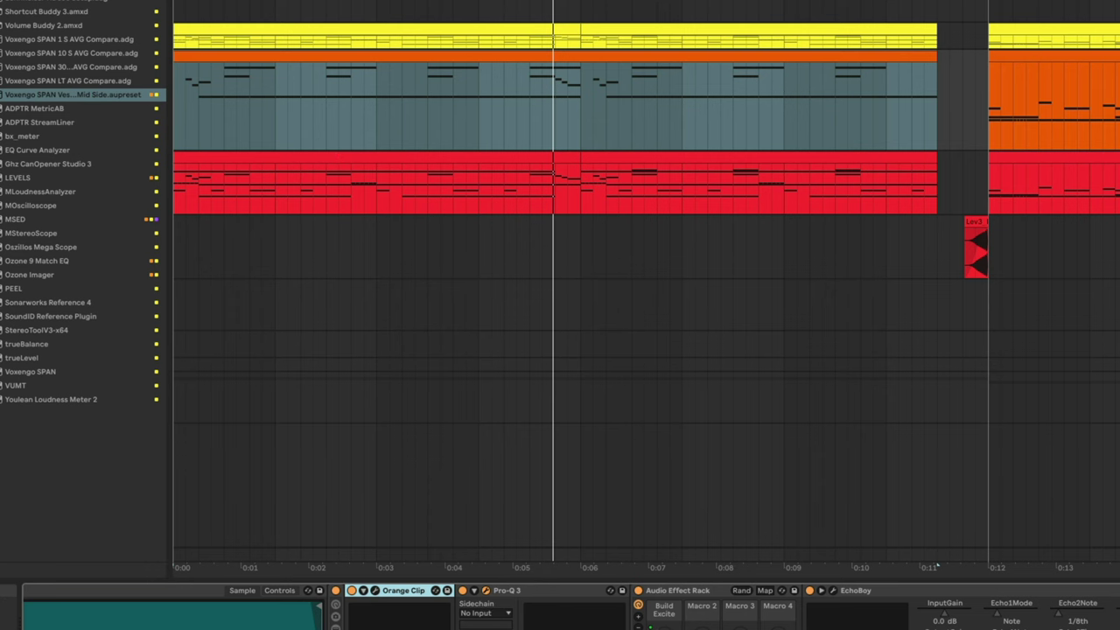
# - Examine Pro-Q 3's 120 Hz low cut and 3500 Hz high shelf, compare it bypassed and active during playback, and close it
pyautogui.click(485, 590)
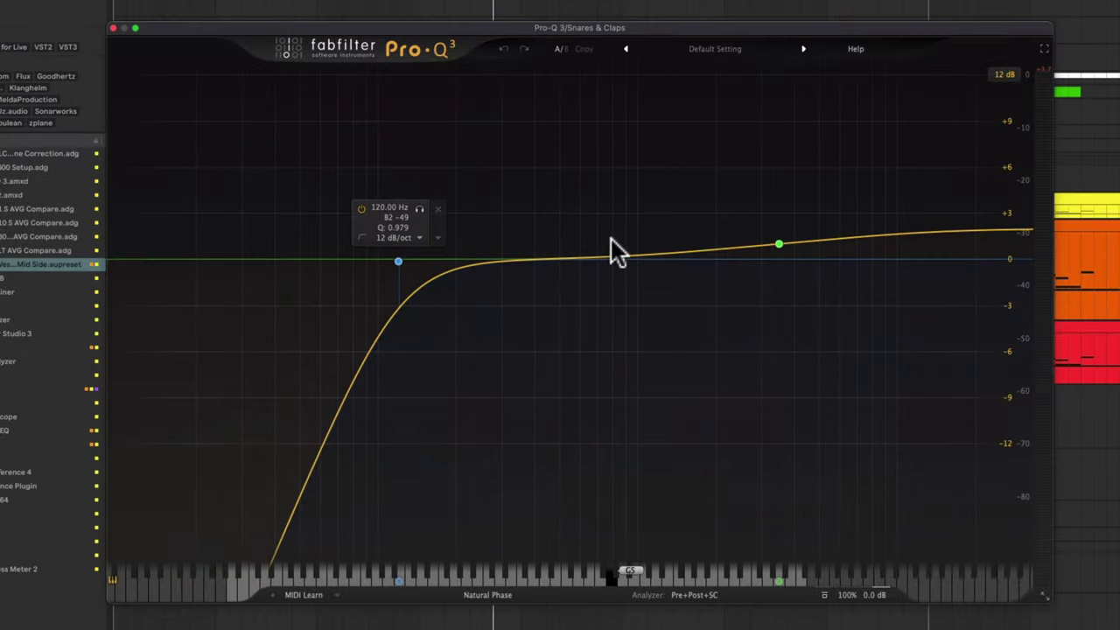
pyautogui.moveTo(780, 244)
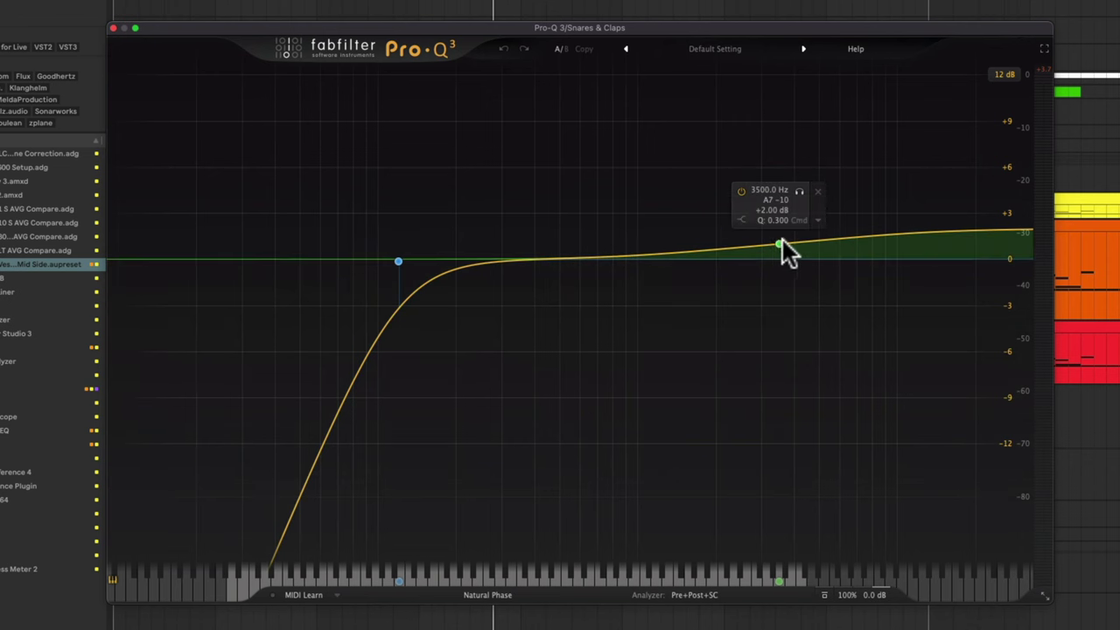
pyautogui.moveTo(392, 255)
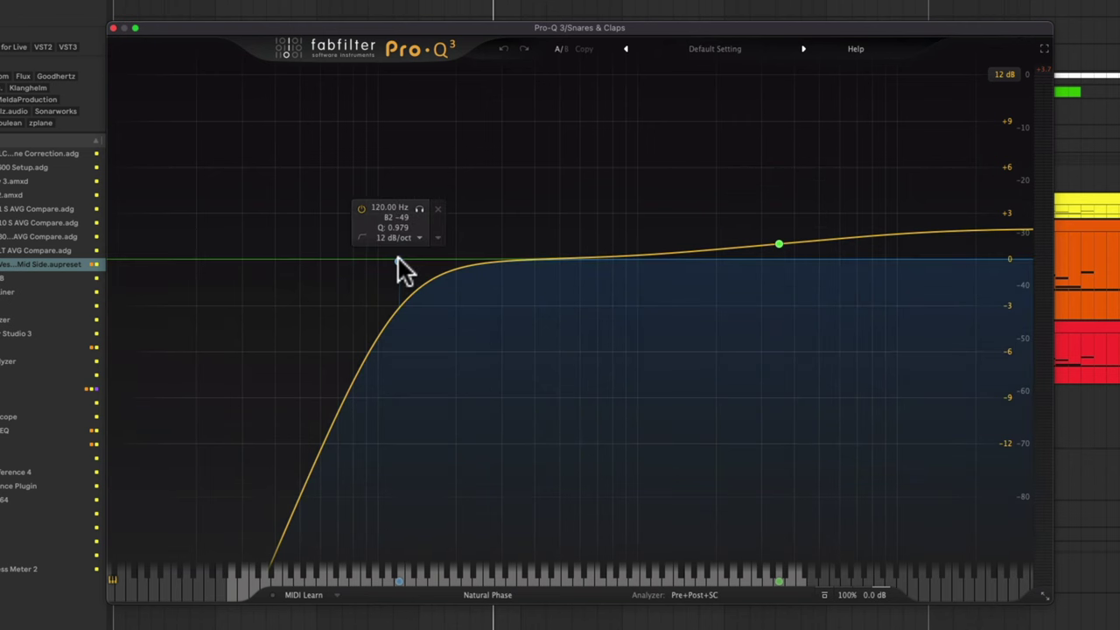
pyautogui.press('space')
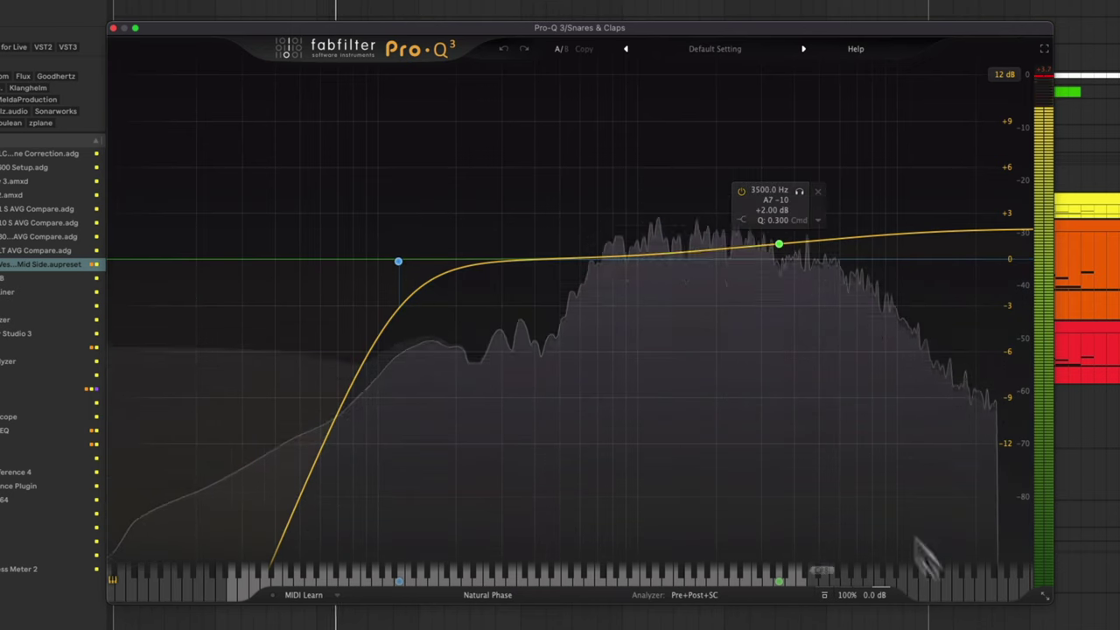
pyautogui.click(824, 593)
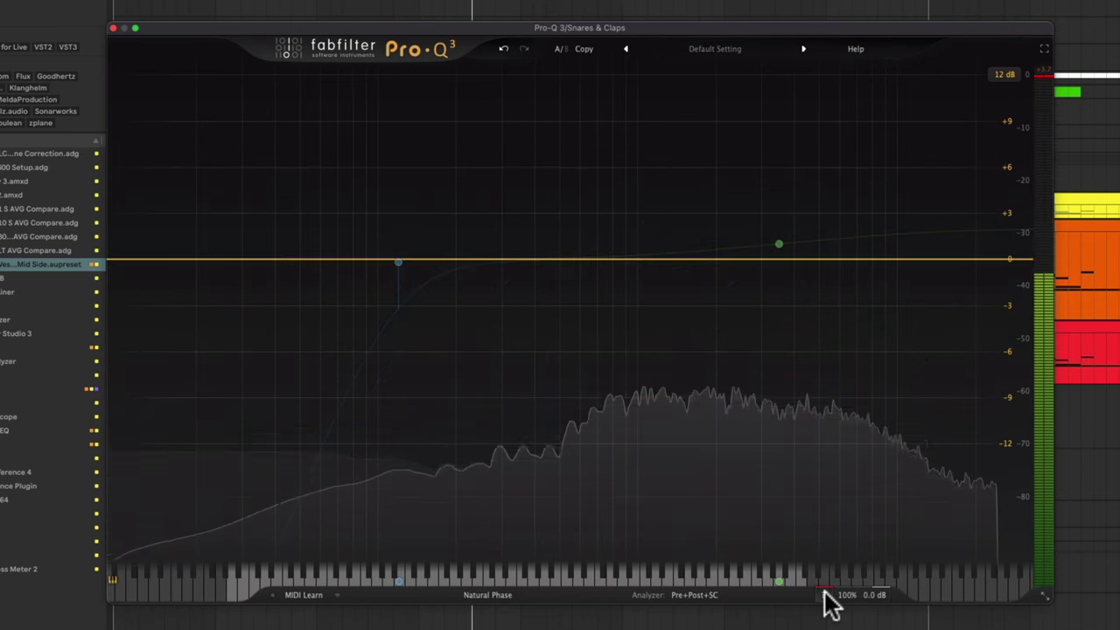
pyautogui.click(824, 593)
pyautogui.click(113, 28)
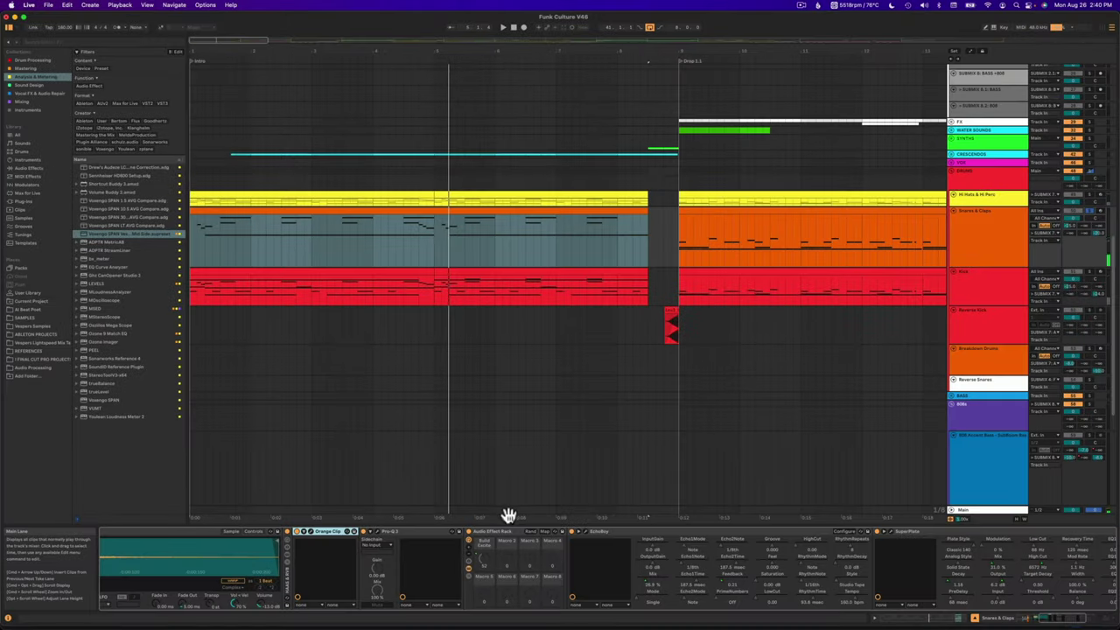
# - Select the Audio Effect Rack holding EchoBoy and SuperPlate and trace its Build Excite macro back to the drum rack's macro
pyautogui.hscroll(3, 505, 539)
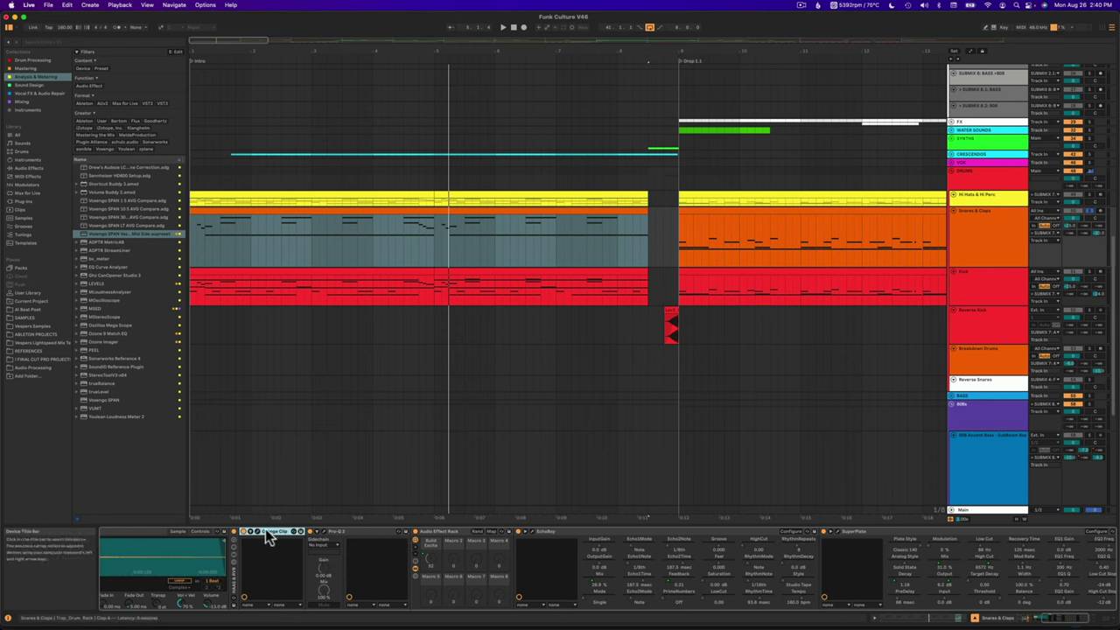
pyautogui.click(346, 531)
pyautogui.keyDown('shift'); pyautogui.click(443, 534); pyautogui.keyUp('shift')
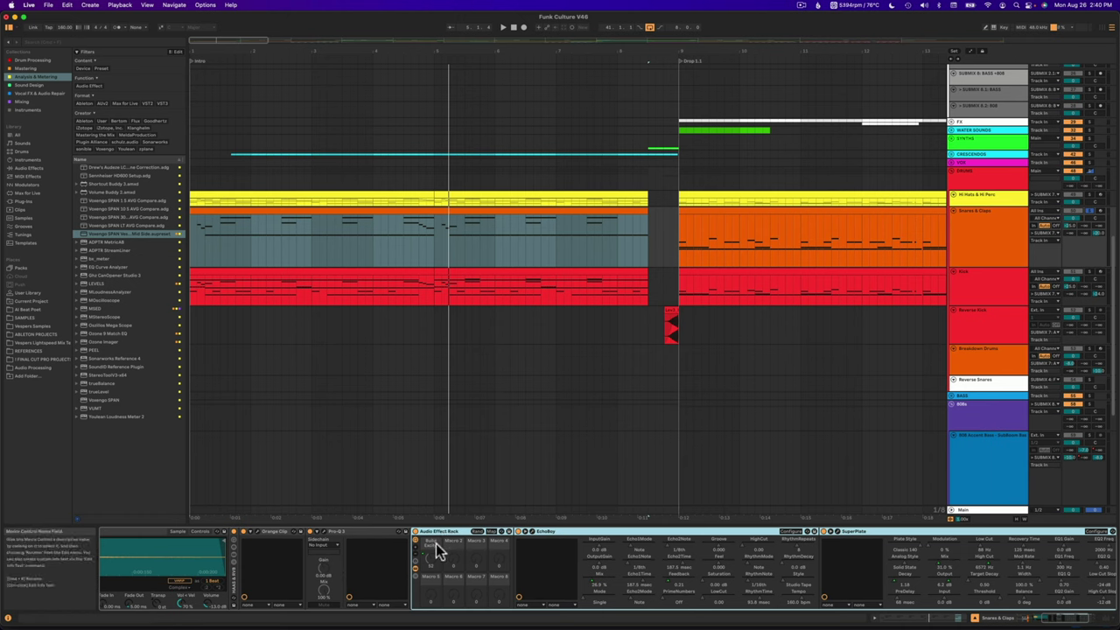
pyautogui.hscroll(5, 438, 550)
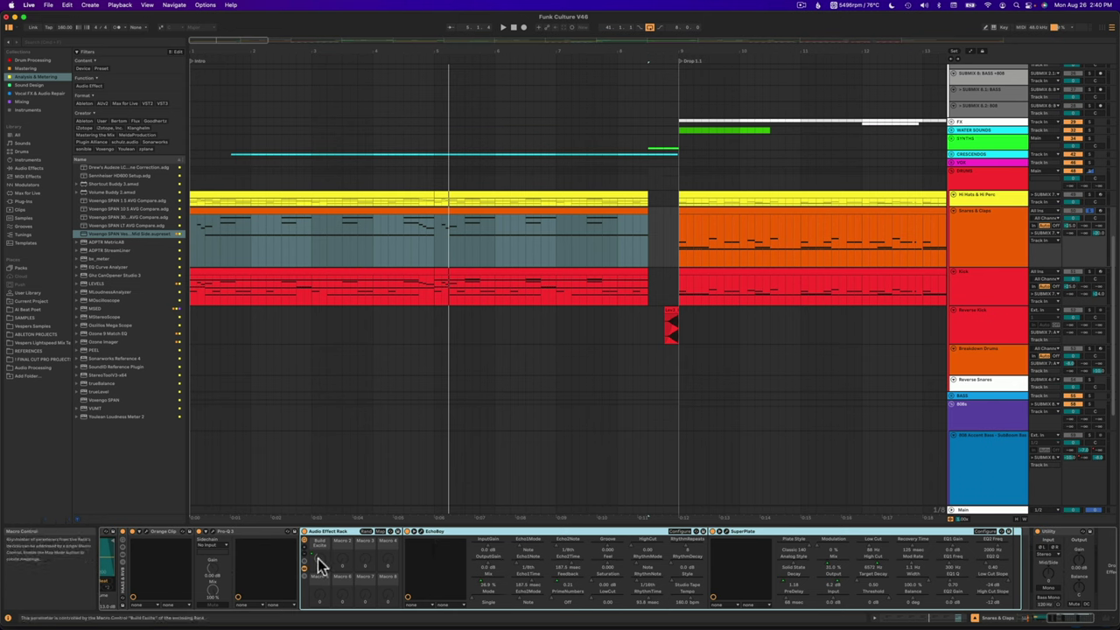
pyautogui.hscroll(-5, 319, 562)
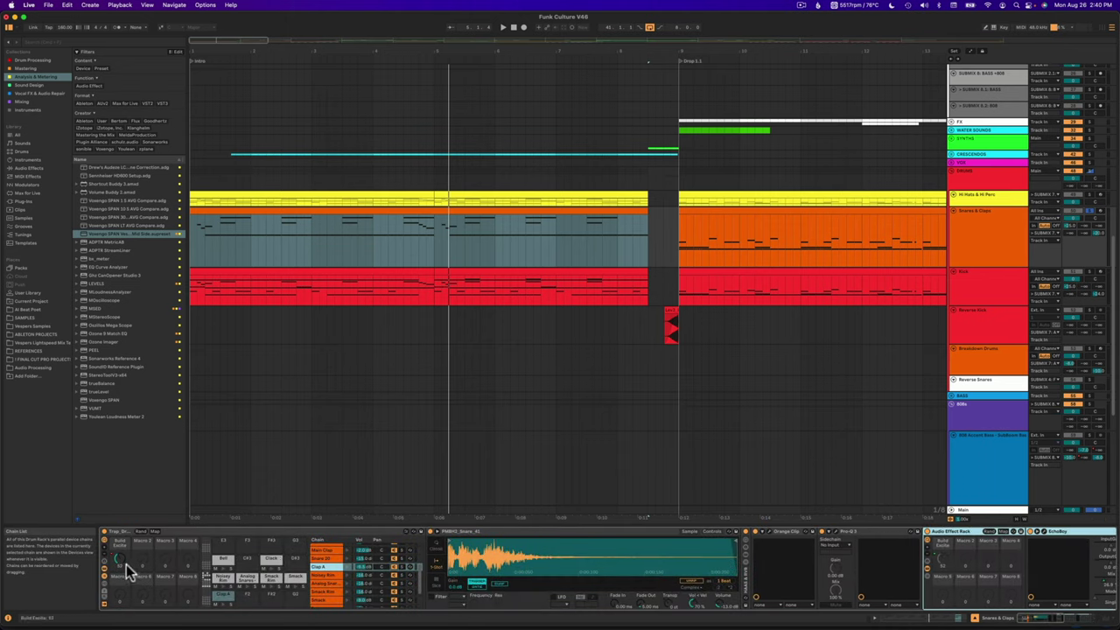
# - Show the automation lanes and look through the Build Excite ramp on Snares & Claps and the EchoBoy and SuperPlate parameters
pyautogui.press('a')
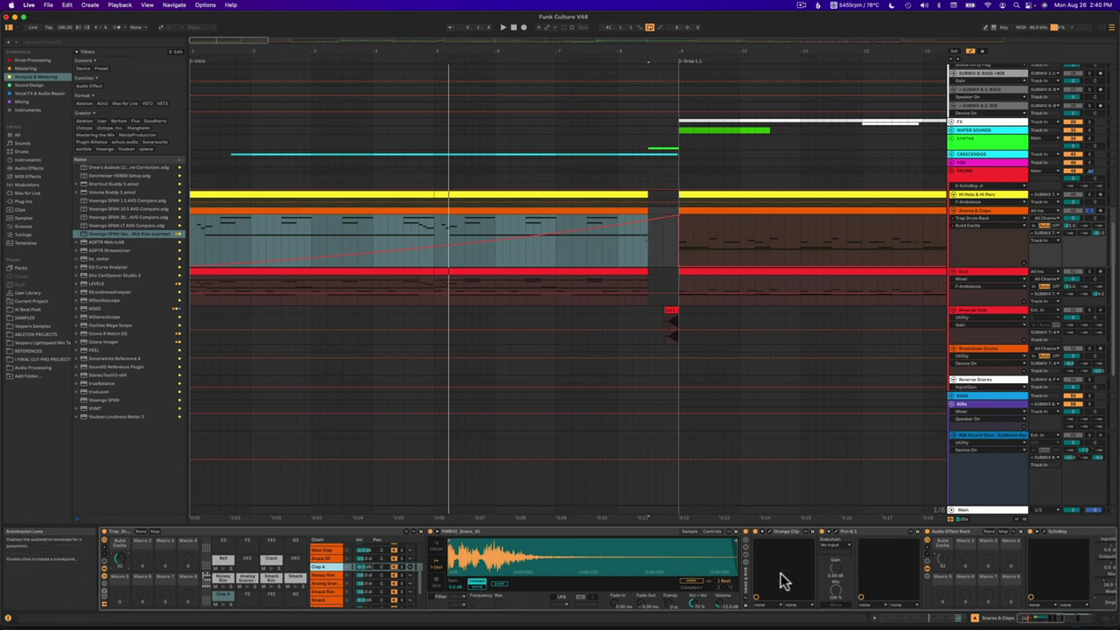
pyautogui.hscroll(5, 781, 574)
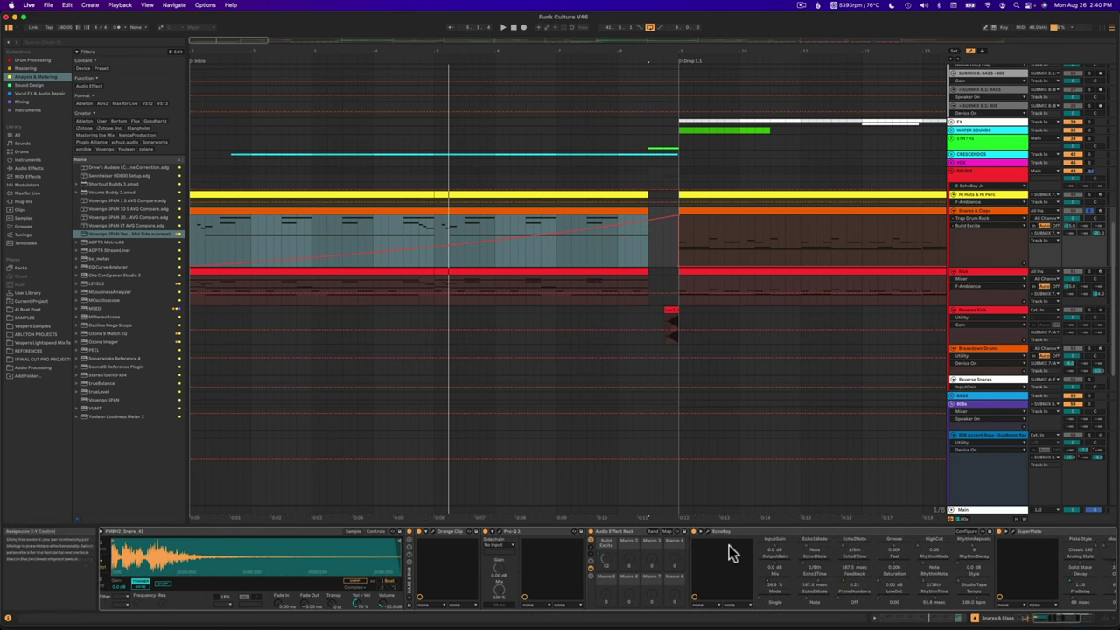
pyautogui.hscroll(2, 730, 553)
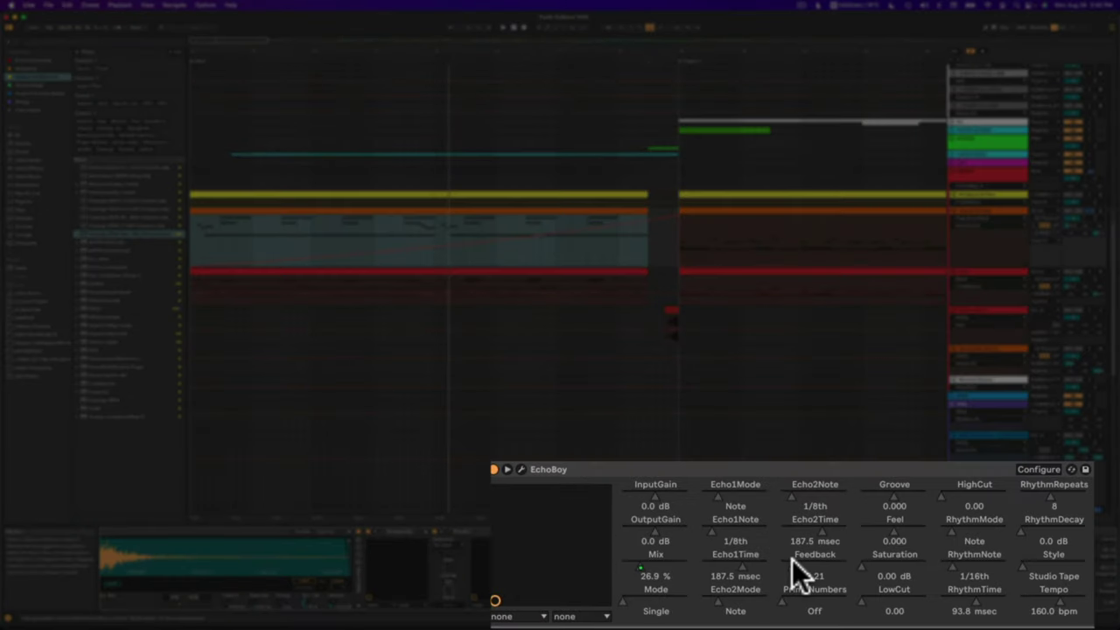
pyautogui.hscroll(10, 792, 559)
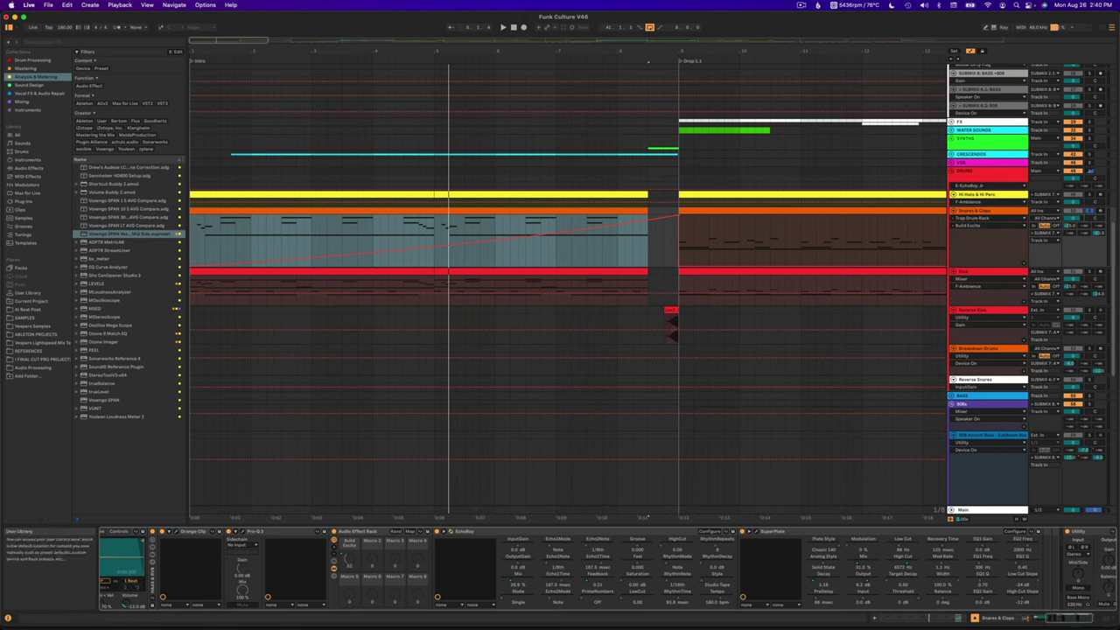
# - Open the EchoBoy and SuperPlate windows side by side and play the intro to watch Build Excite drive their knobs
pyautogui.press('super+alt+p')
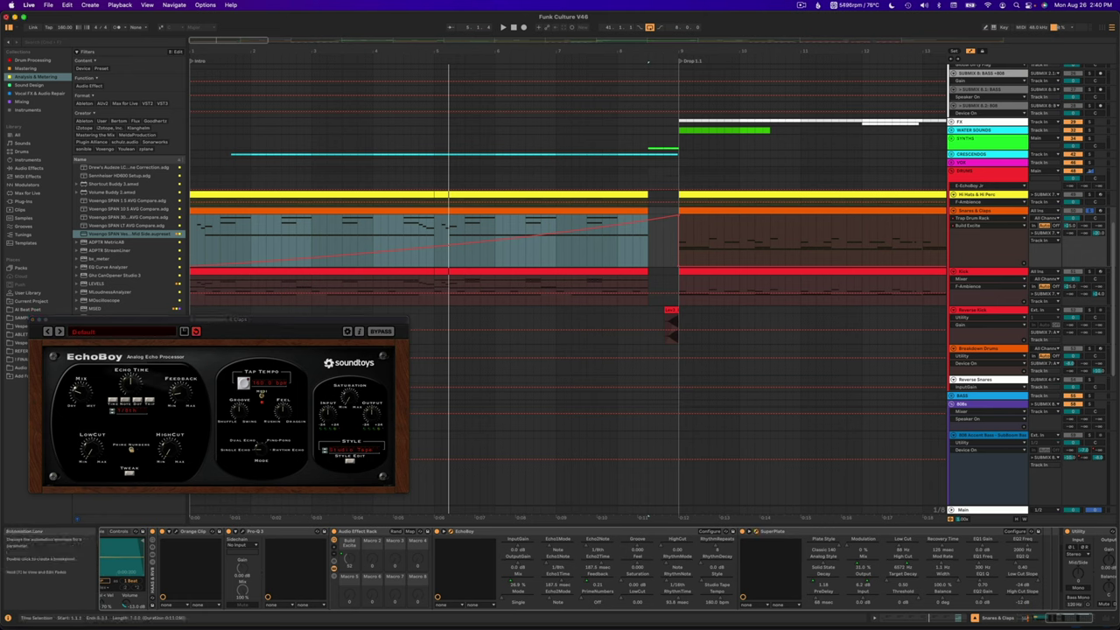
pyautogui.moveTo(225, 68); pyautogui.dragTo(600, 380)
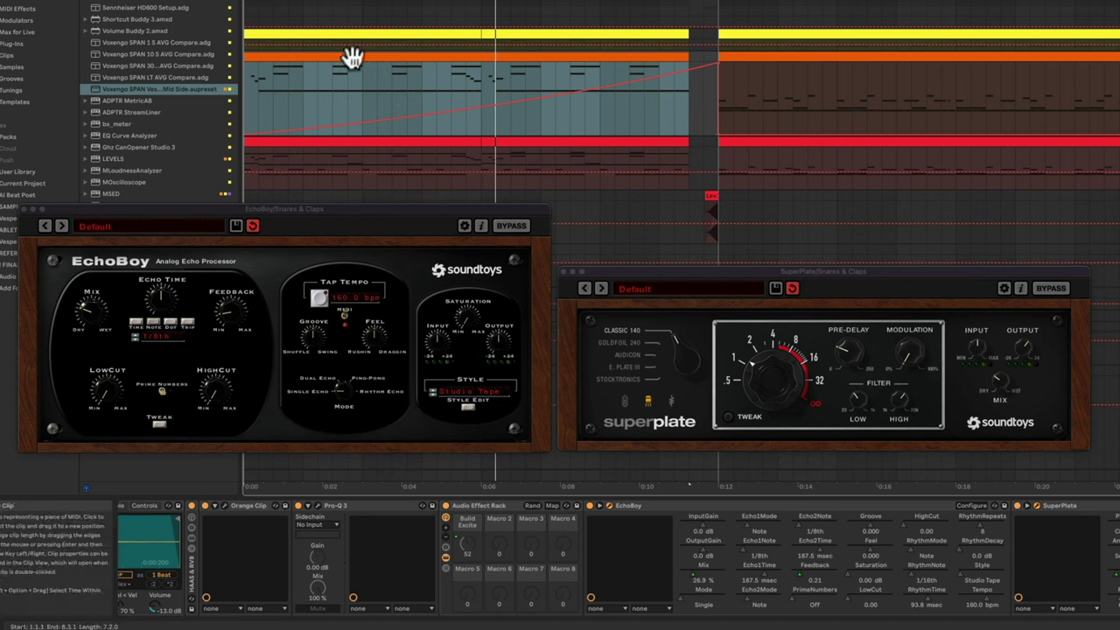
pyautogui.press('space')
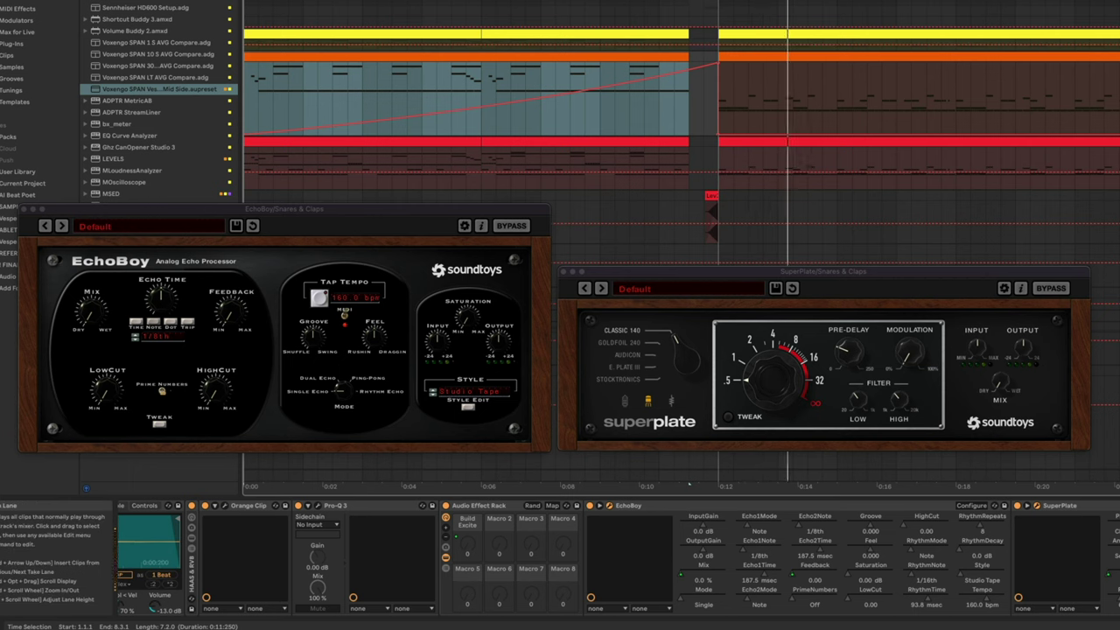
# - Move the peak of the Snares & Claps Build Excite automation earlier so it ramps down ahead of Drop 1.1
pyautogui.scroll(5, 708, 88)
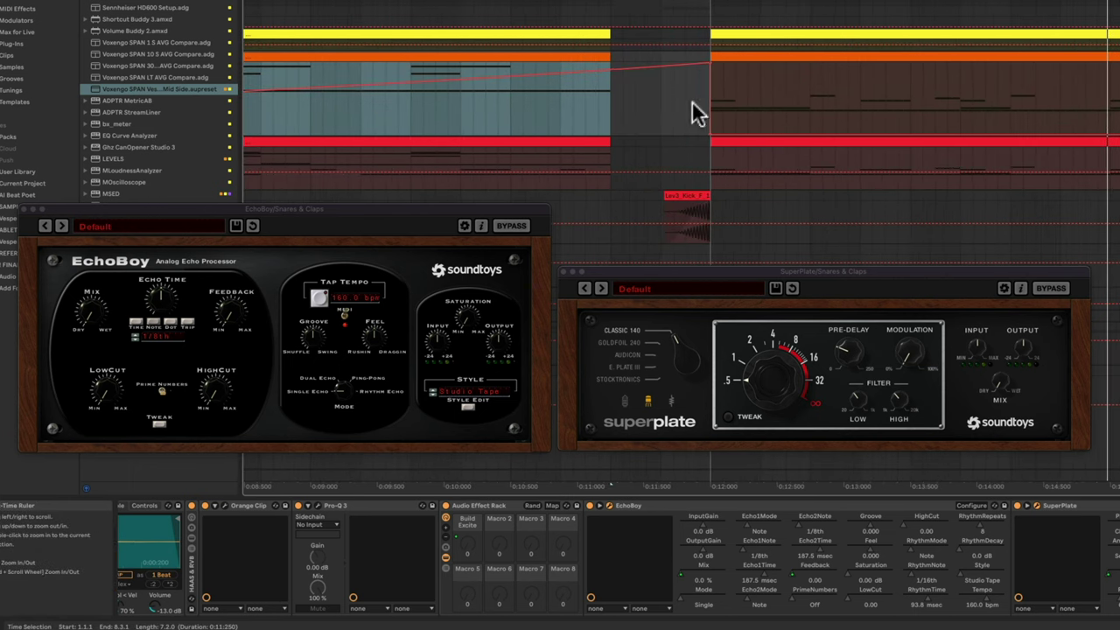
pyautogui.moveTo(709, 64); pyautogui.dragTo(673, 65)
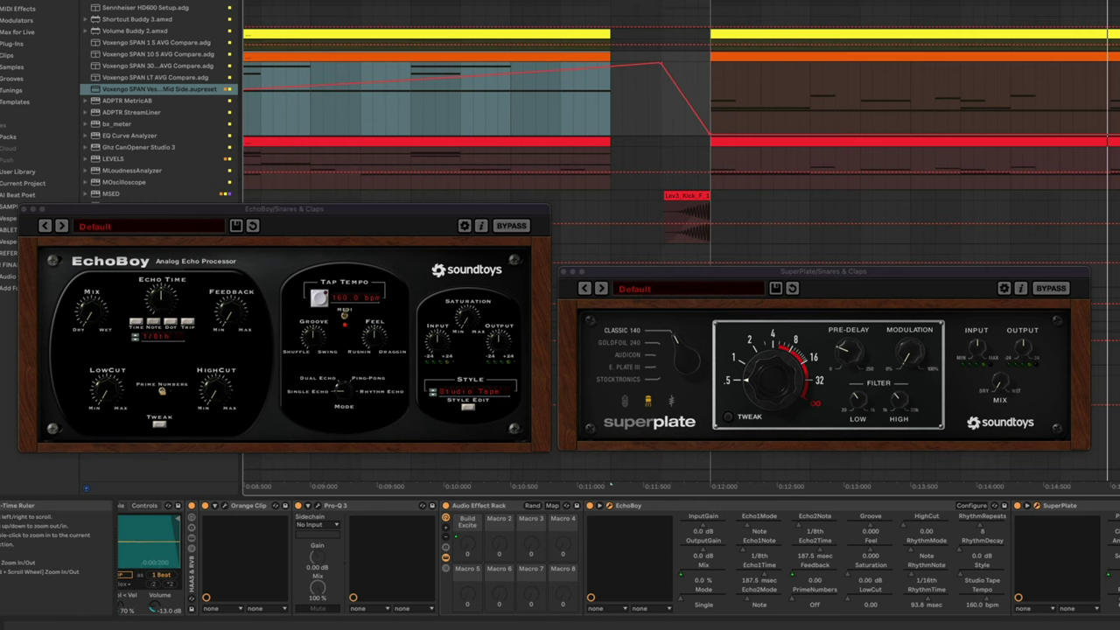
pyautogui.scroll(-5, 546, 486)
pyautogui.scroll(-3, 547, 486)
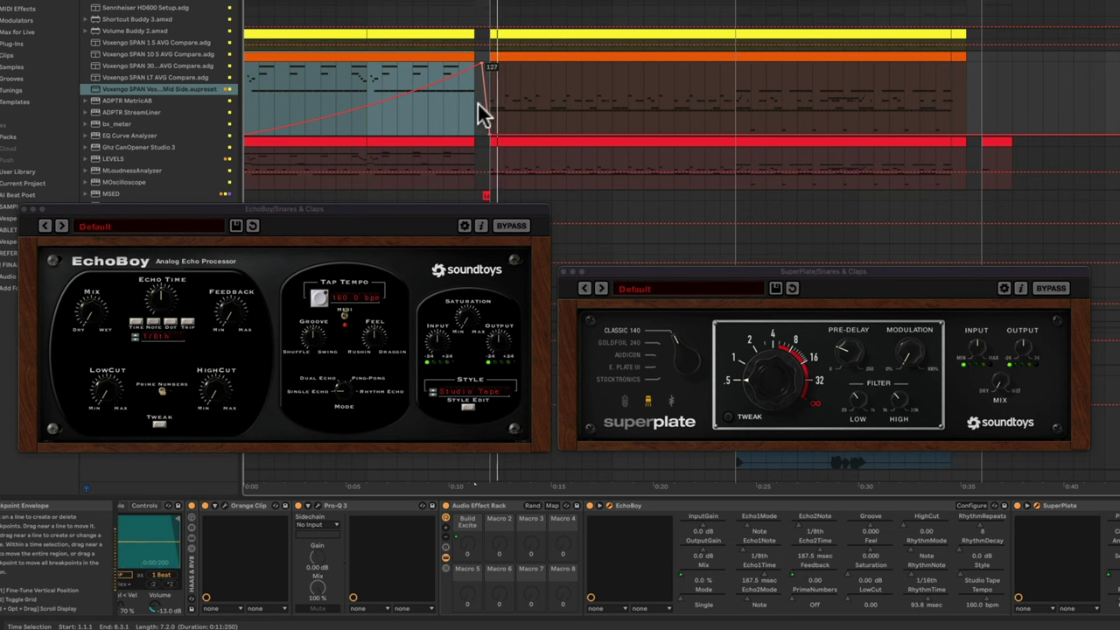
# - Close the SuperPlate and EchoBoy windows and unfold the HAAS & RVB rack on the Clap A chain
pyautogui.click(564, 272)
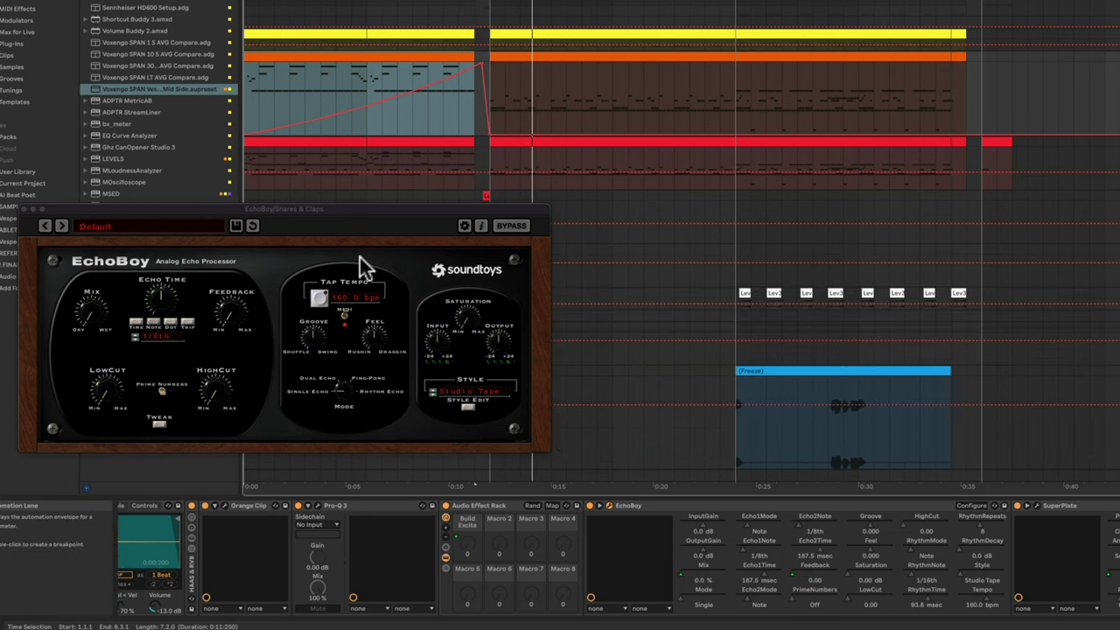
pyautogui.click(22, 209)
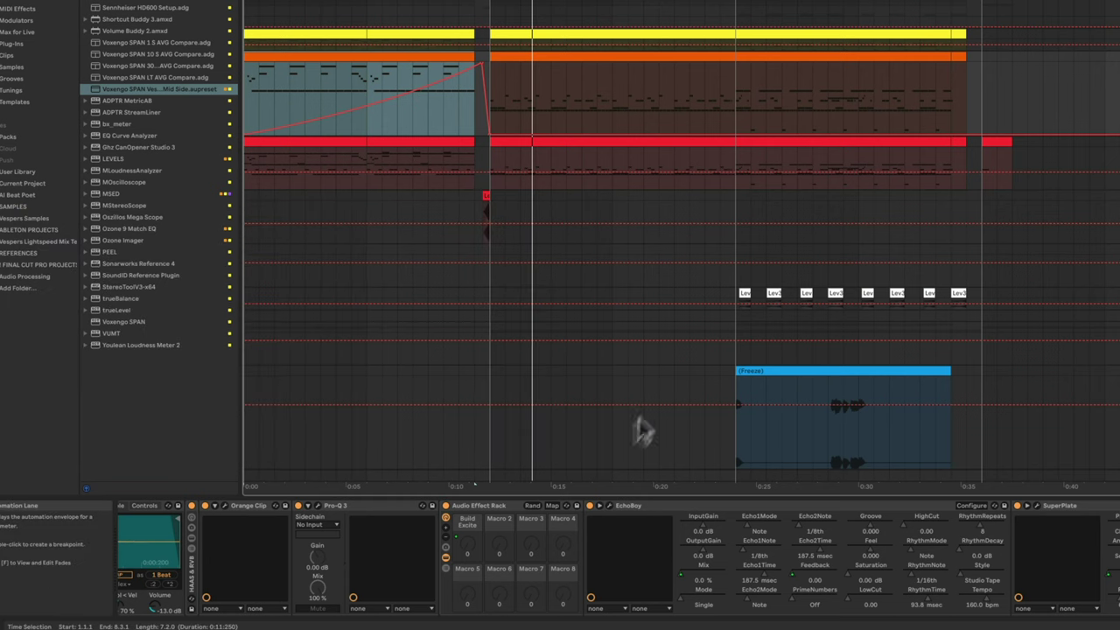
pyautogui.hscroll(-8, 461, 572)
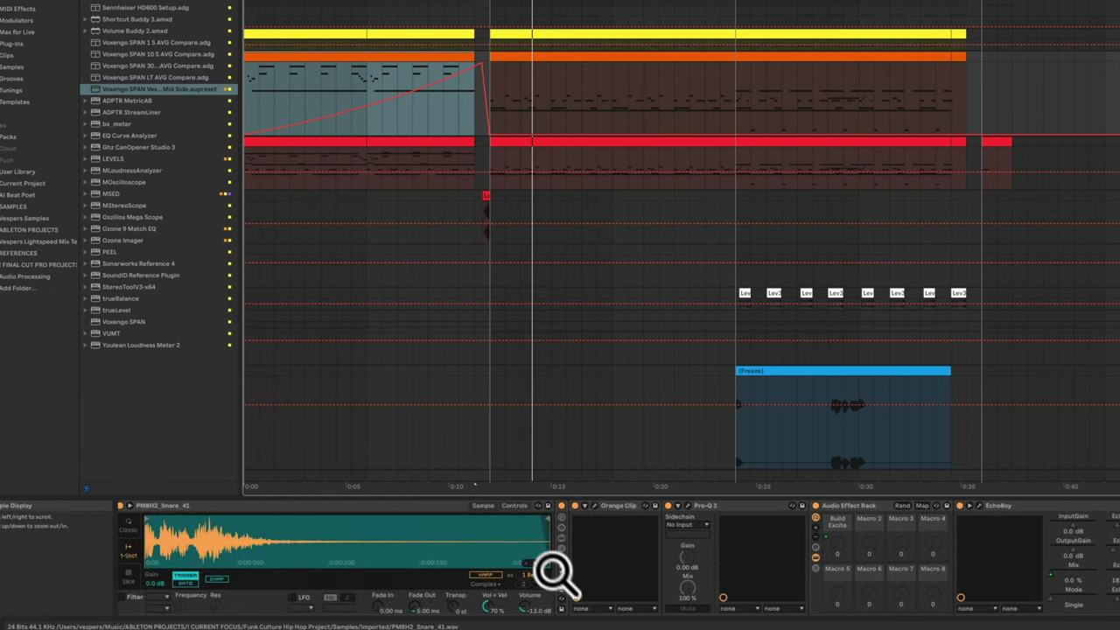
pyautogui.doubleClick(566, 582)
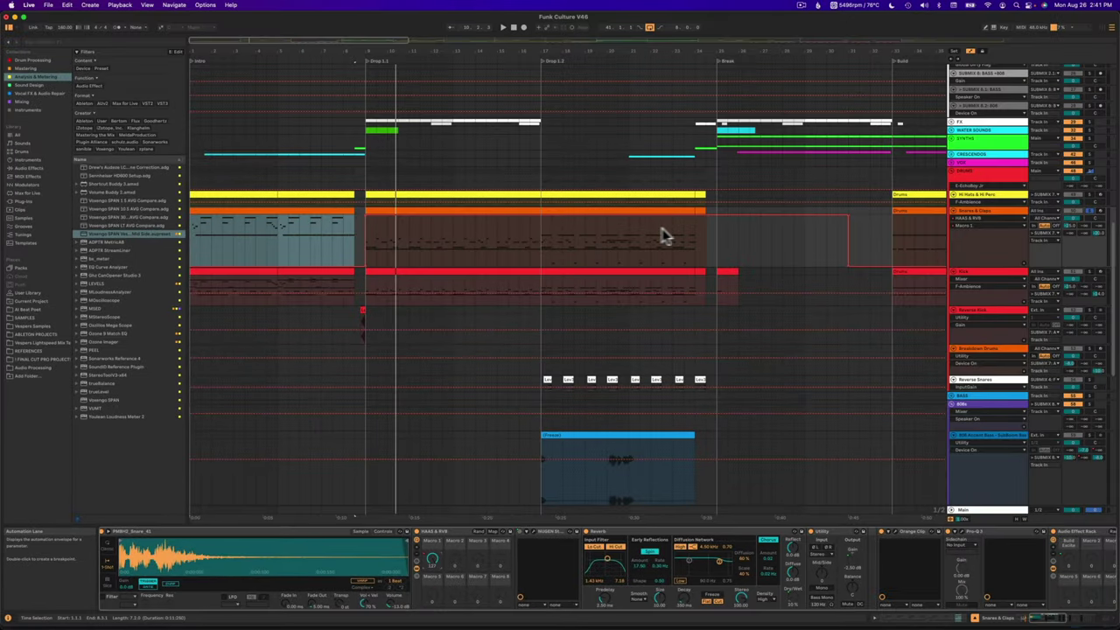
# - Loop the Snares & Claps section from Drop 1.1 up to the Break and start playback
pyautogui.click(420, 212)
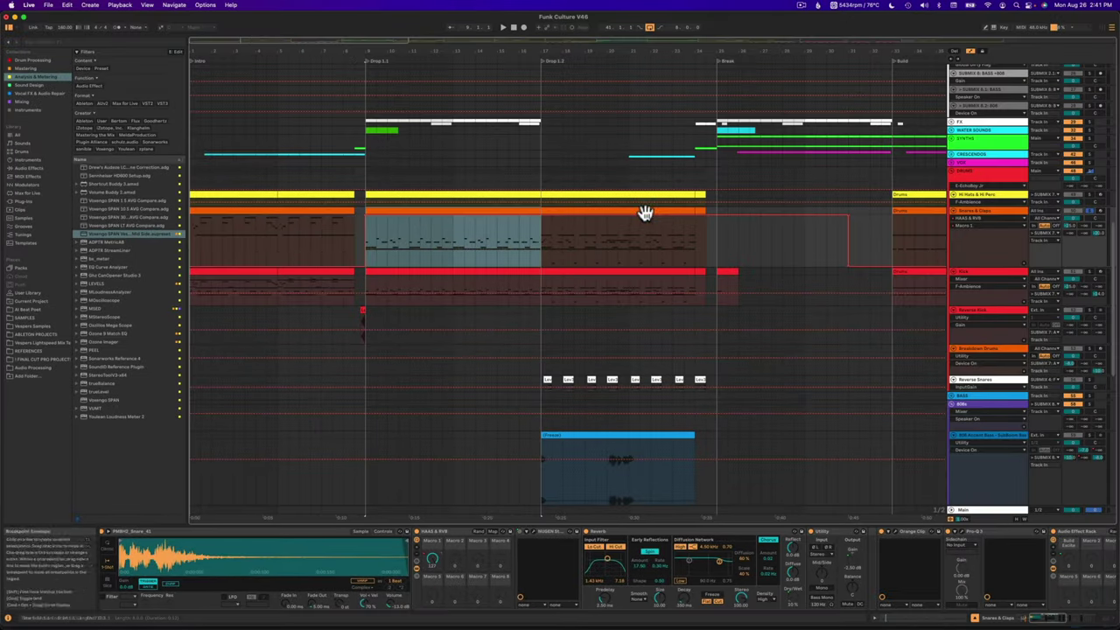
pyautogui.keyDown('shift'); pyautogui.click(642, 212); pyautogui.keyUp('shift')
pyautogui.keyDown('shift'); pyautogui.click(713, 237); pyautogui.keyUp('shift')
pyautogui.press('super+l')
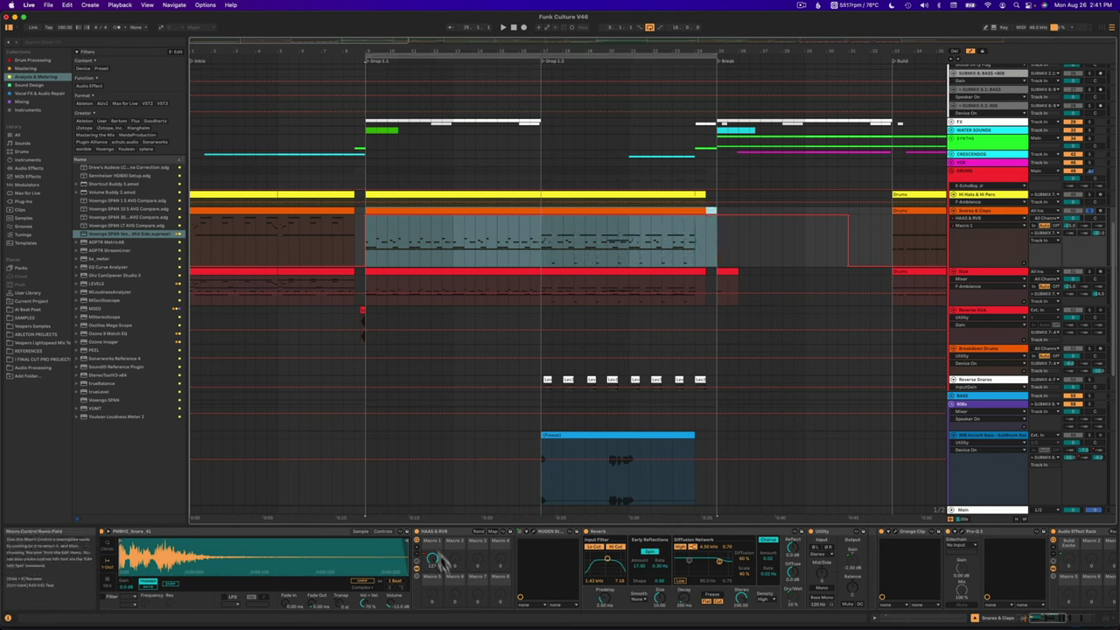
pyautogui.press('space')
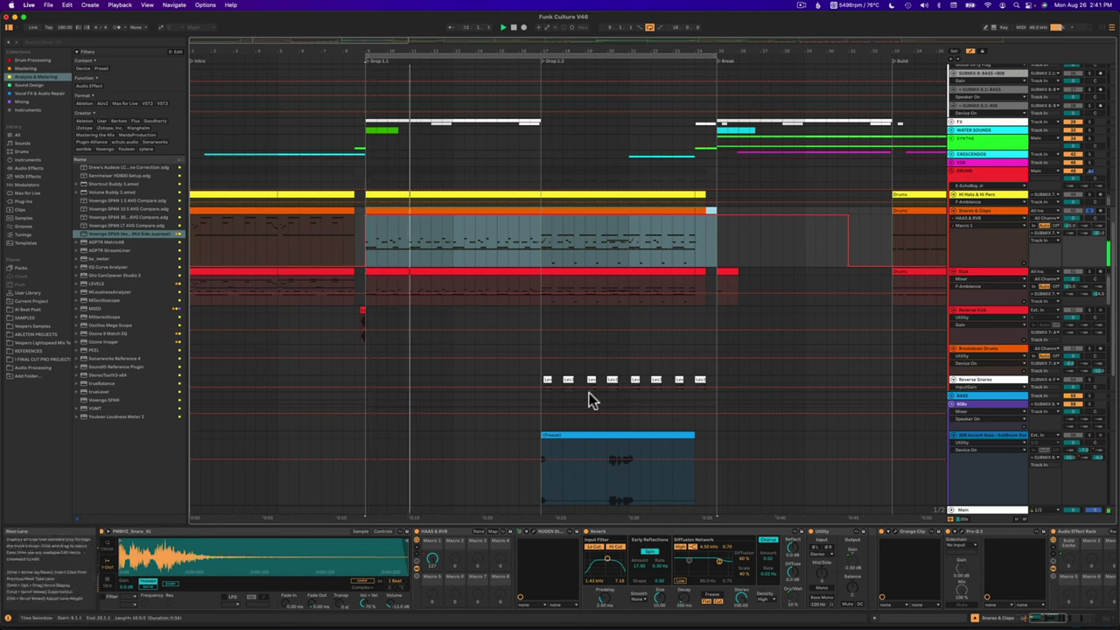
# - Play Snares & Claps from around Drop 1.2, unsolo the track, and play from shortly before Drop 1.2 within the full mix
pyautogui.click(536, 238)
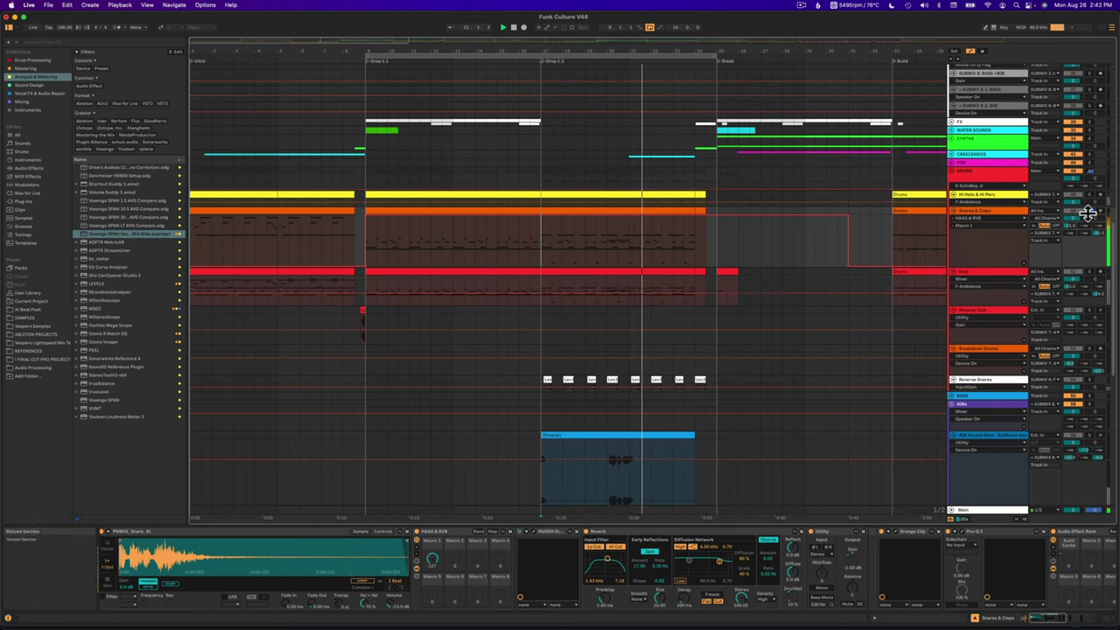
pyautogui.press('space')
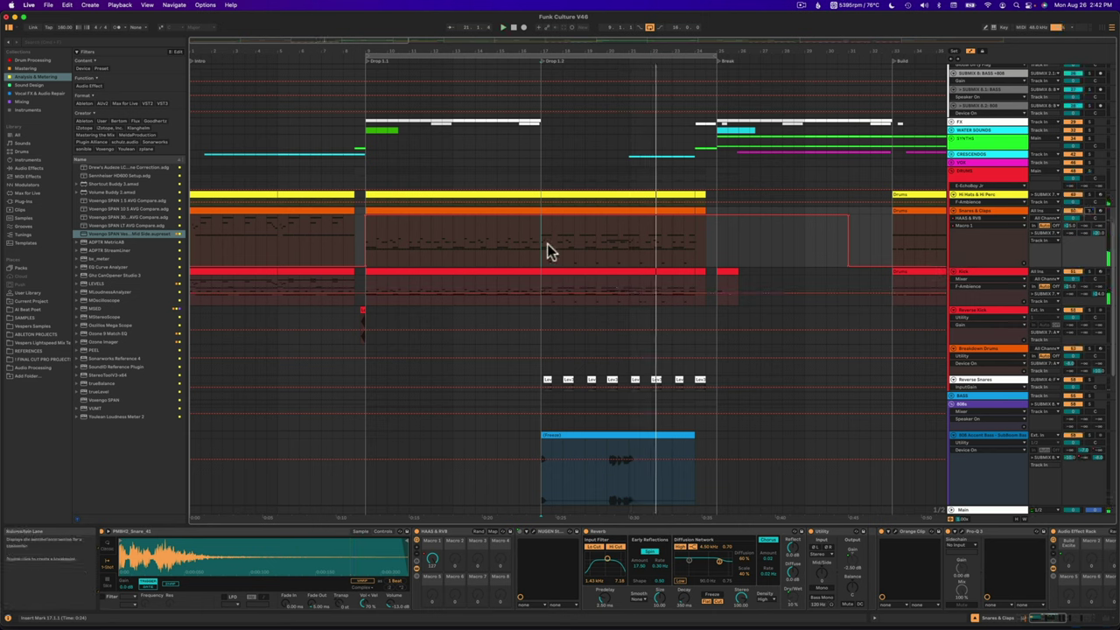
pyautogui.click(512, 240)
pyautogui.press('space')
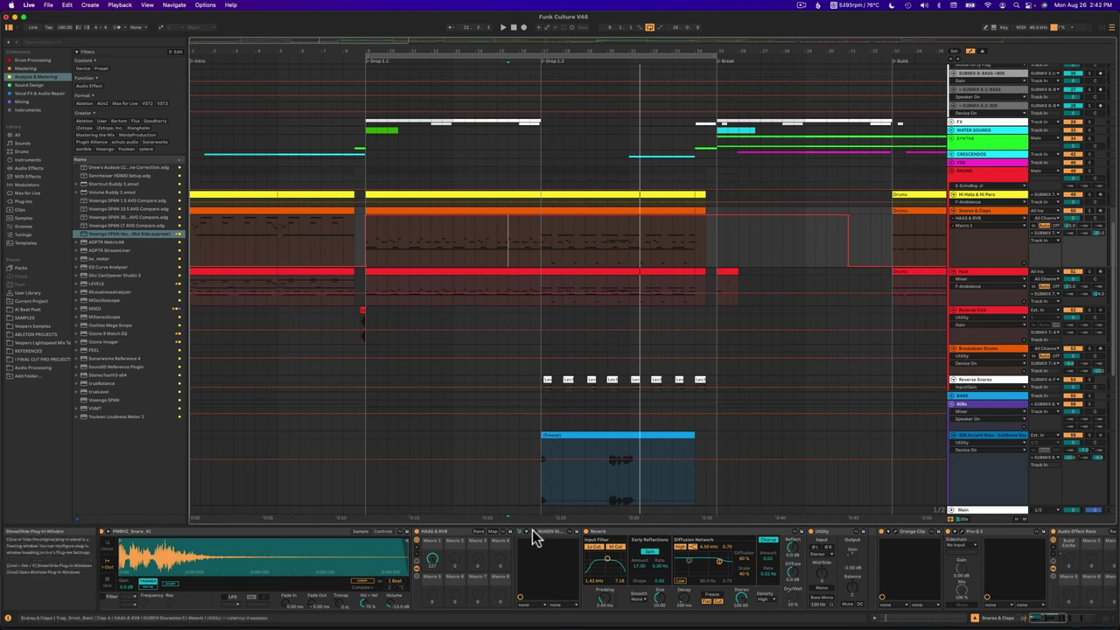
# - Inspect the NUGEN Stereoizer settings on the snare chain, close its window, and select the Reverb device beside it
pyautogui.moveTo(347, 271); pyautogui.dragTo(498, 168)
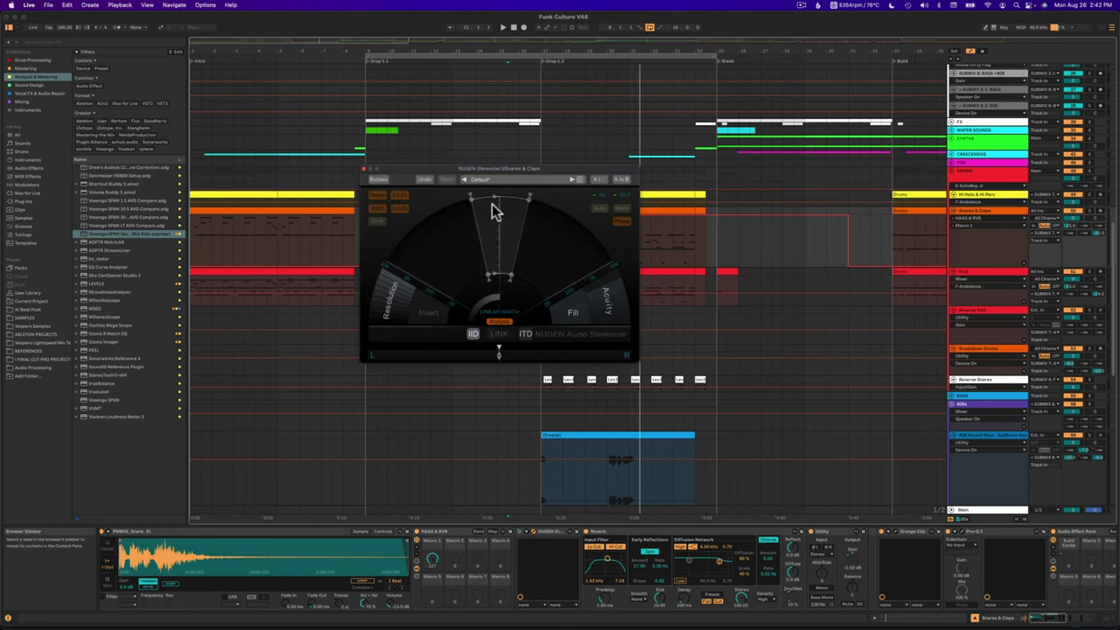
pyautogui.click(364, 168)
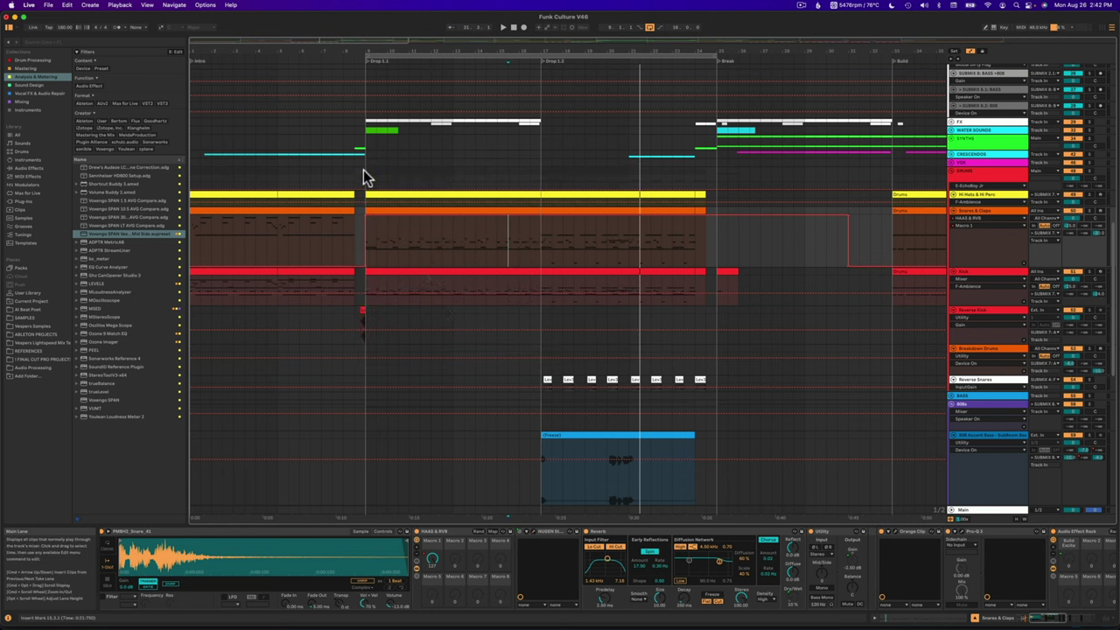
pyautogui.click(615, 537)
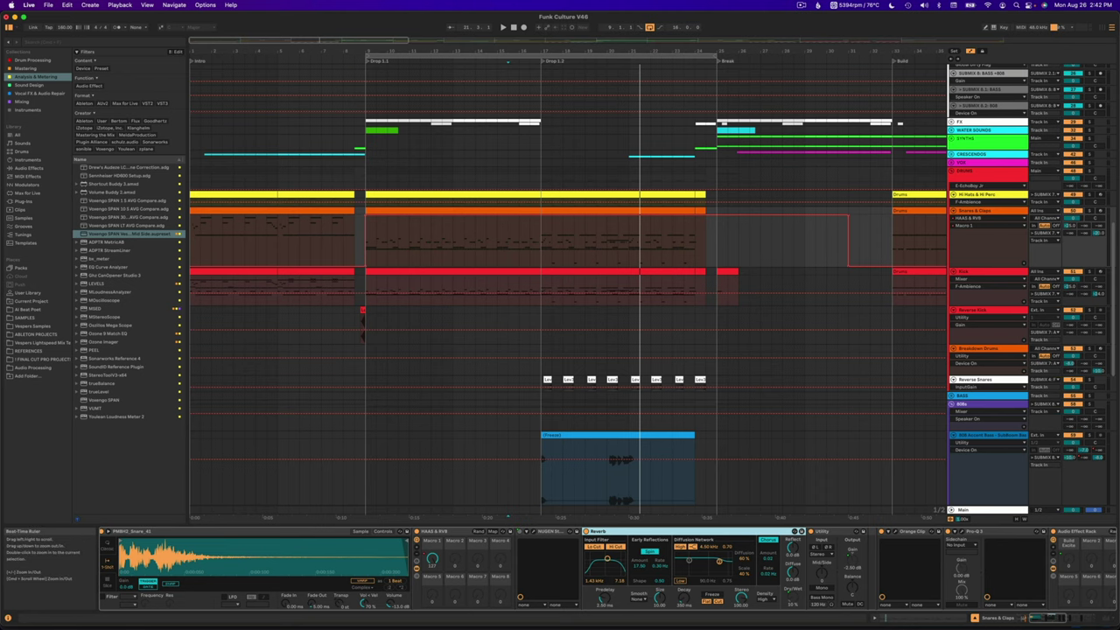
# - Listen to the arrangement from bar 4 in the intro and from bar 17 at Drop 1.2
pyautogui.moveTo(372, 54); pyautogui.dragTo(328, 54)
pyautogui.click(241, 237)
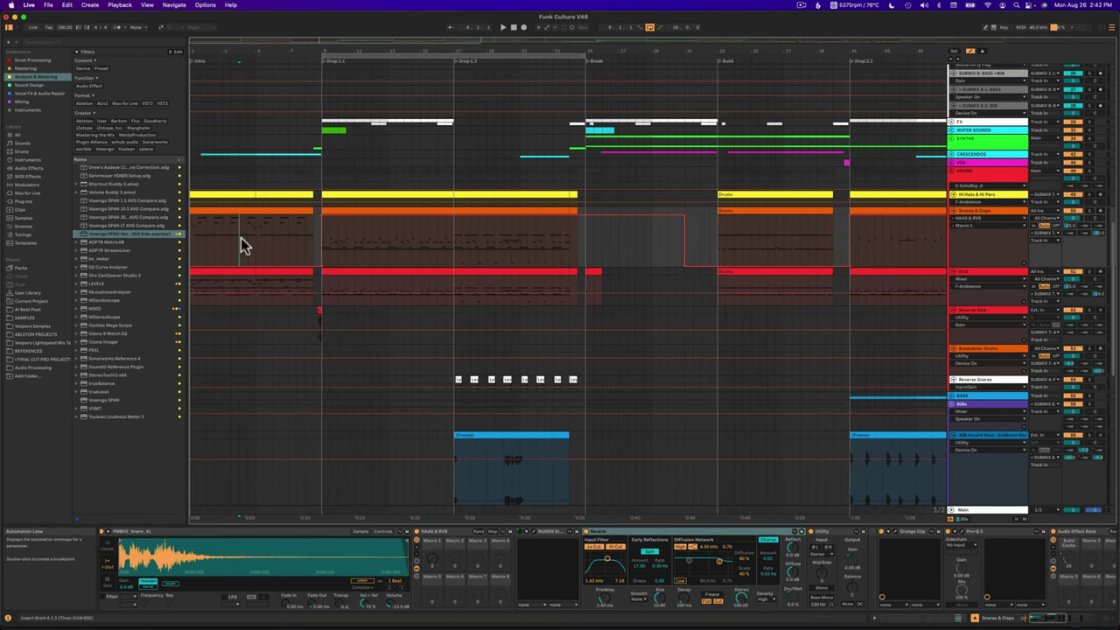
pyautogui.press('space')
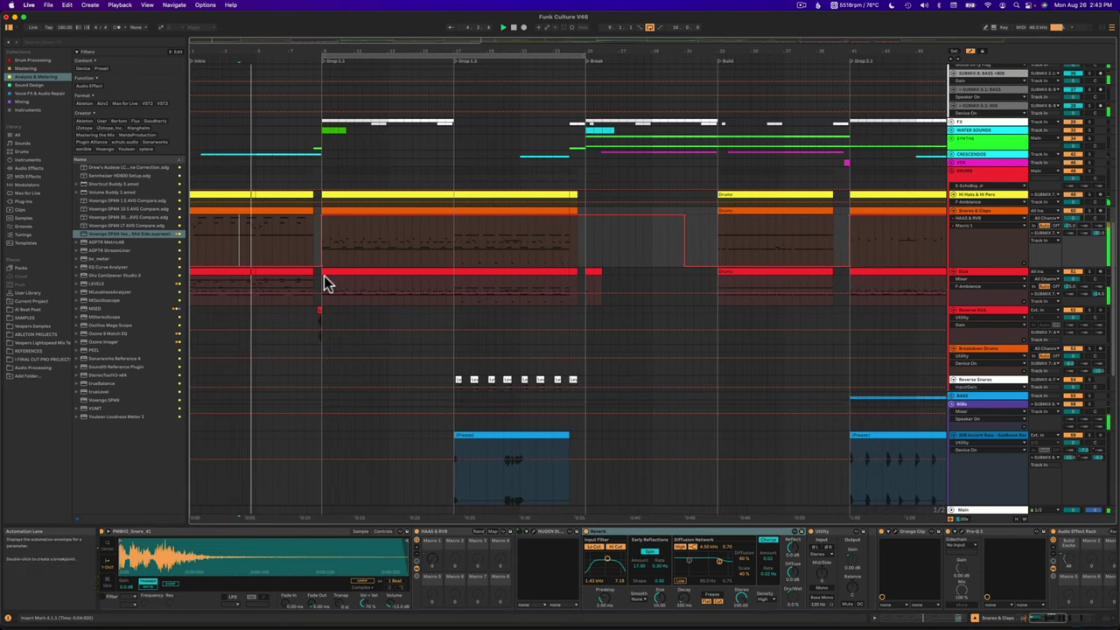
pyautogui.click(452, 233)
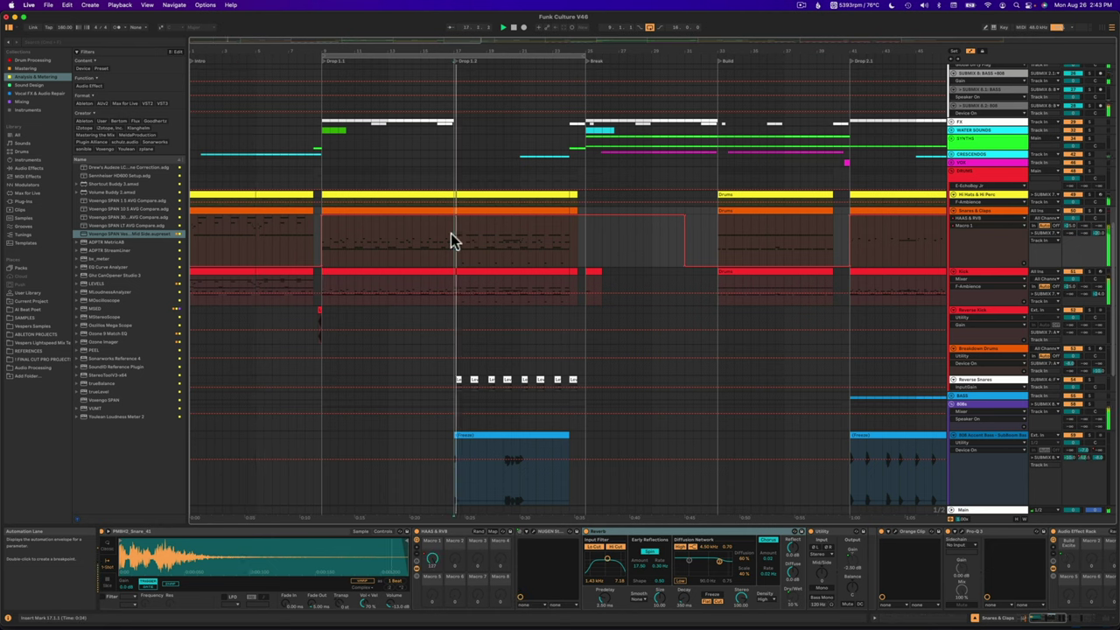
pyautogui.click(713, 241)
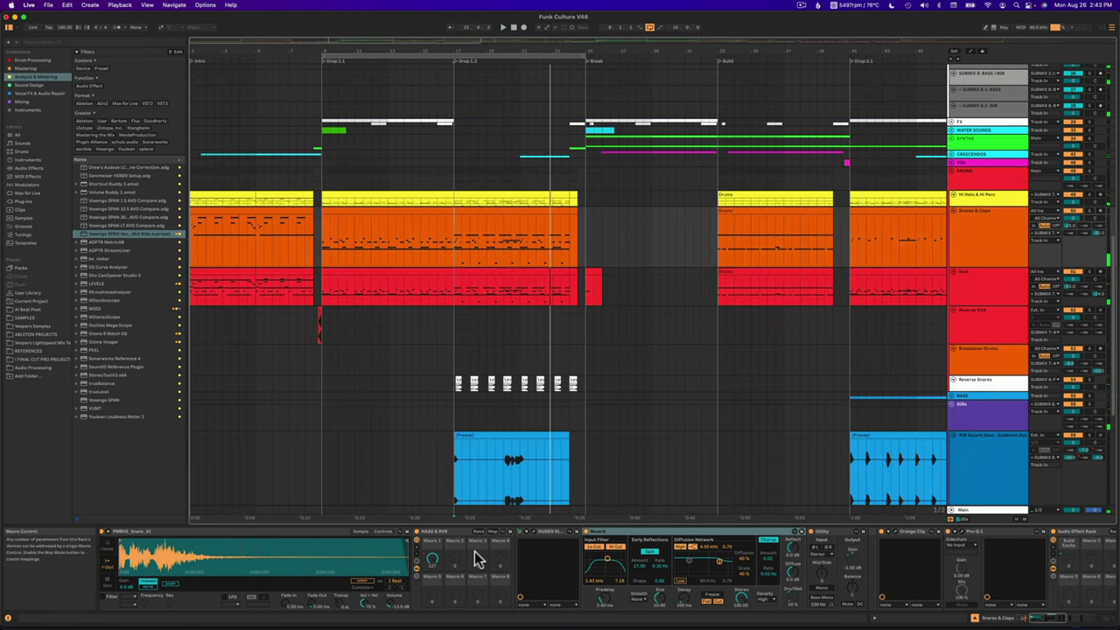
# - Show the devices of the Main Clap chain in the Snares & Claps drum rack
pyautogui.scroll(5, 474, 551)
pyautogui.scroll(5, 328, 577)
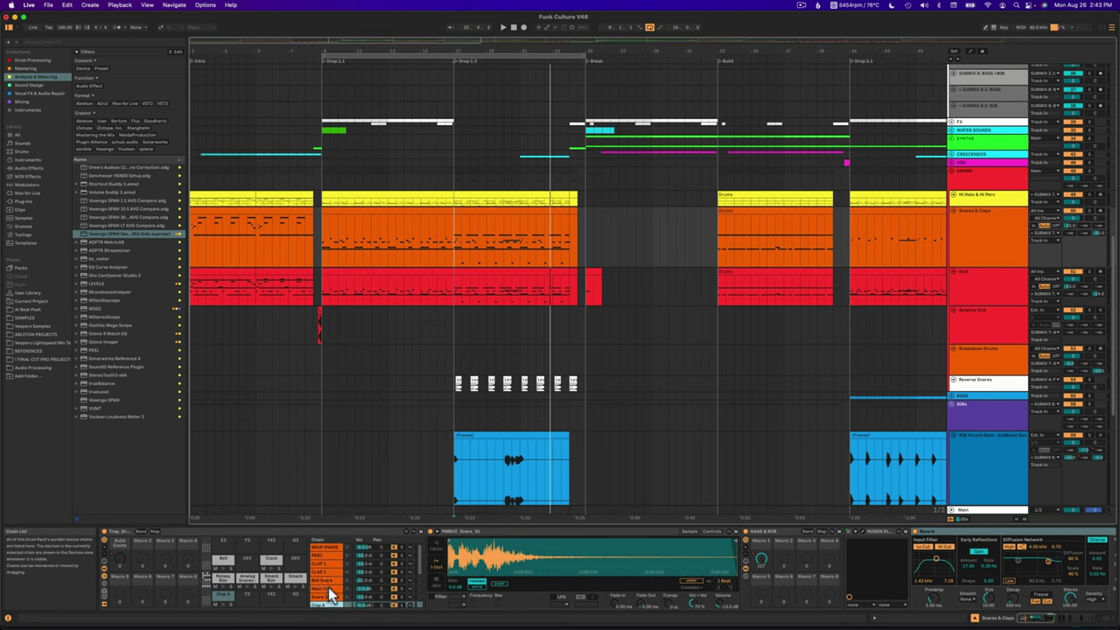
pyautogui.click(332, 589)
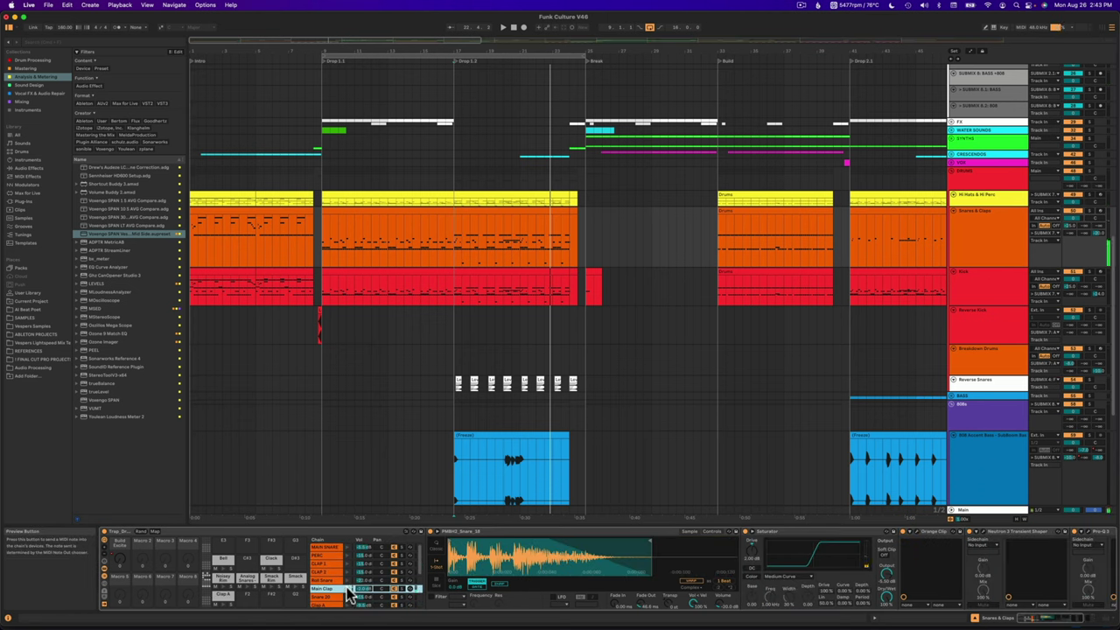
# - Select bars 41 to 49 on the Snares & Claps track and play Drop 2.1 as a loop
pyautogui.hscroll(5, 736, 186)
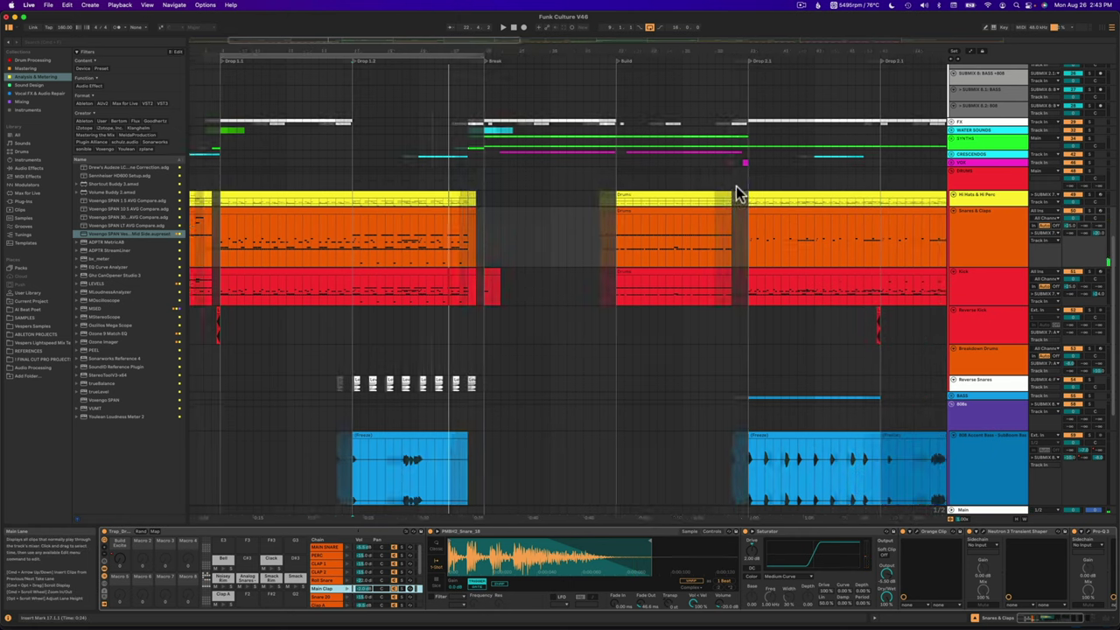
pyautogui.moveTo(668, 237); pyautogui.dragTo(798, 237)
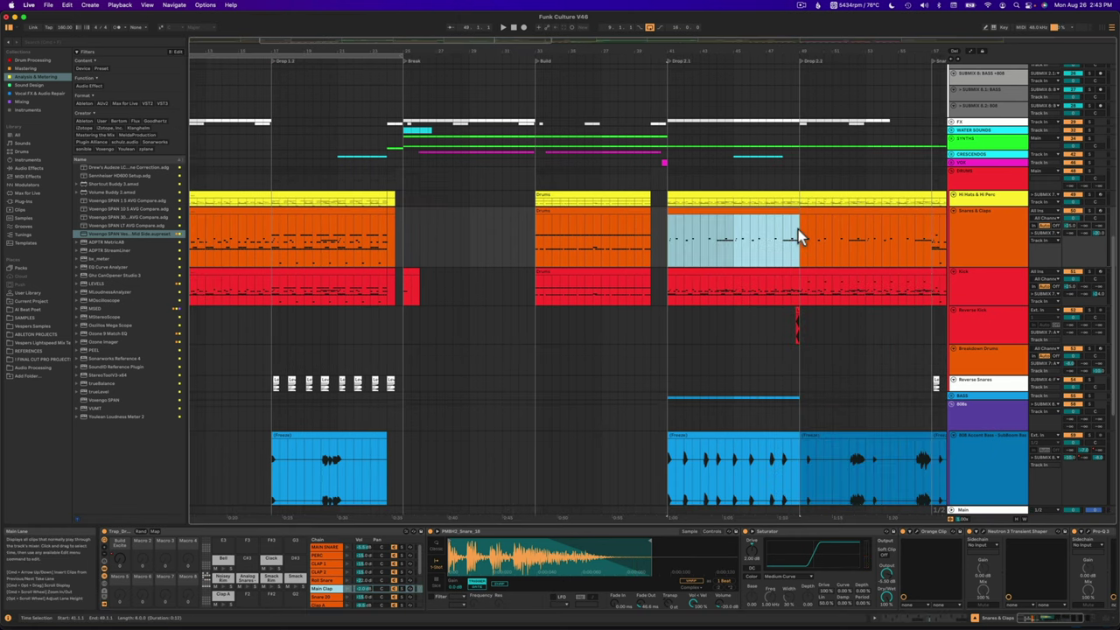
pyautogui.press('space')
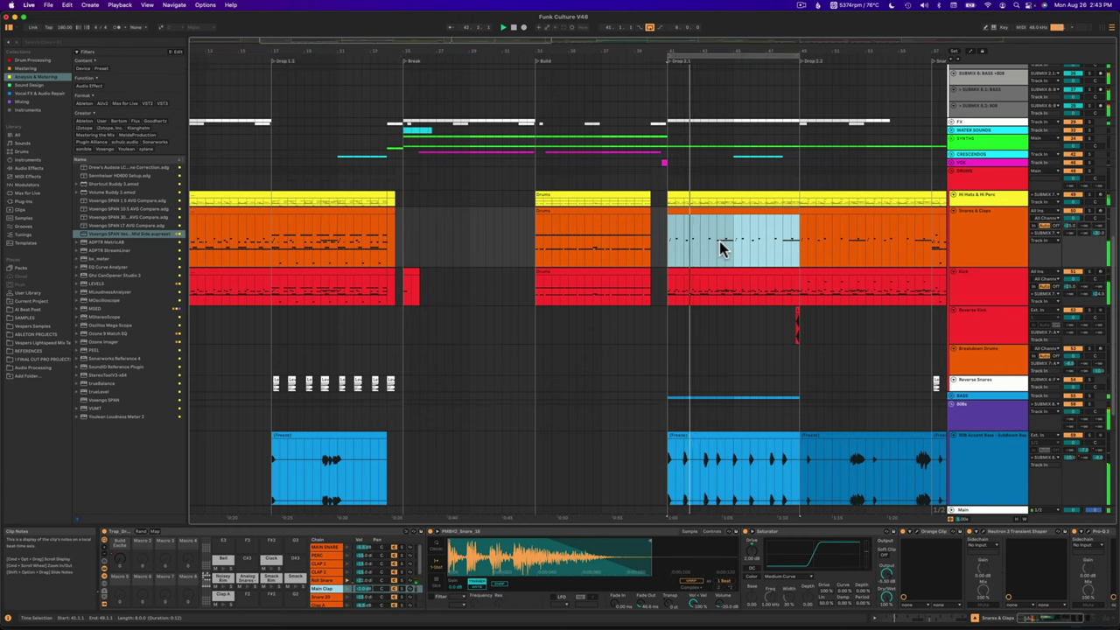
# - Solo the Snares & Claps track and bring the rest of the Main Clap effects into view
pyautogui.hscroll(3, 725, 243)
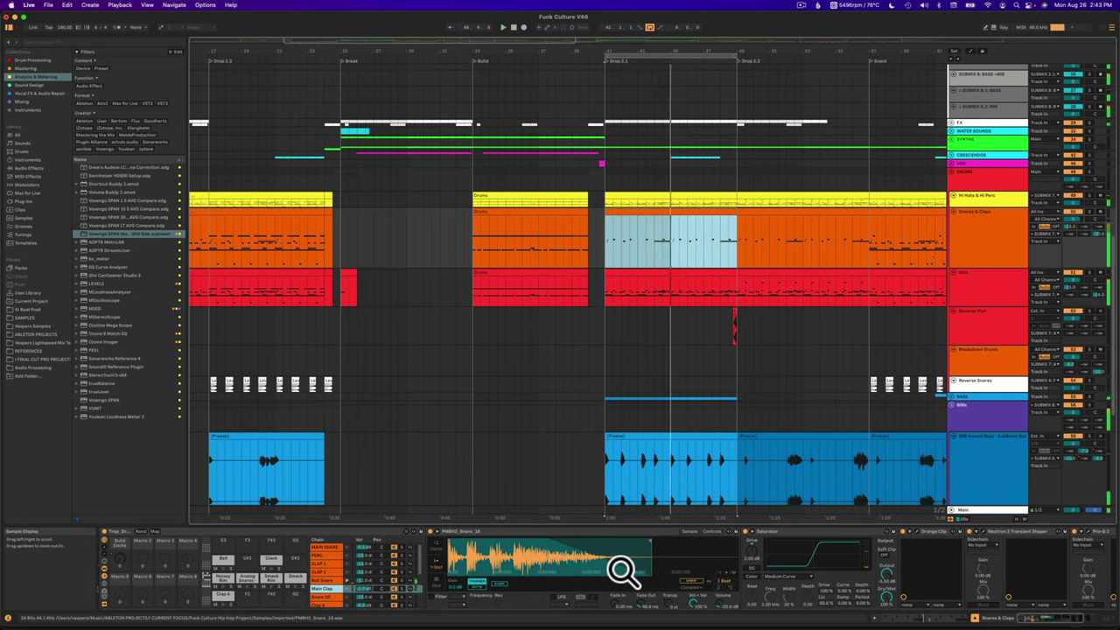
pyautogui.hscroll(5, 622, 571)
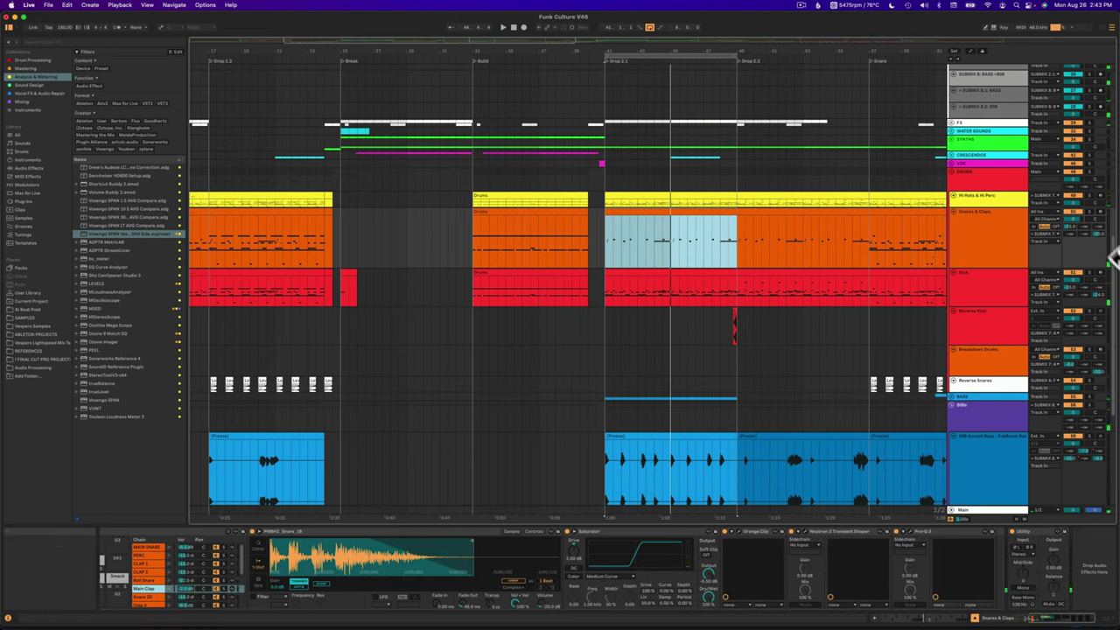
pyautogui.click(1094, 215)
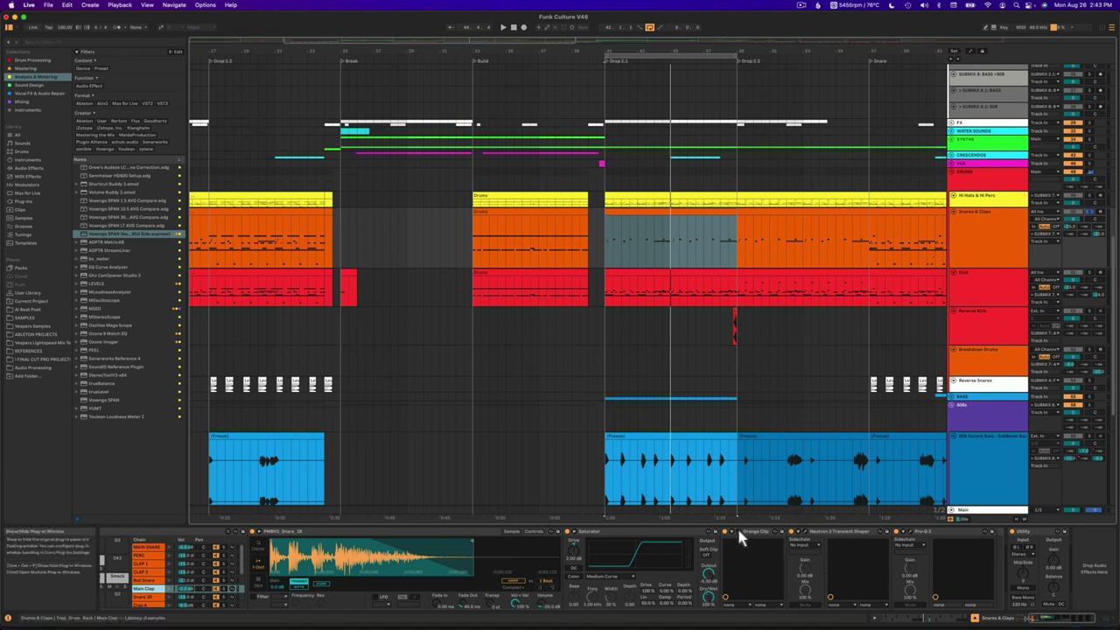
# - Select the Orange Clip, Neutron 3 Transient Shaper and Pro-Q 3 devices together and audition the soloed loop
pyautogui.click(966, 530)
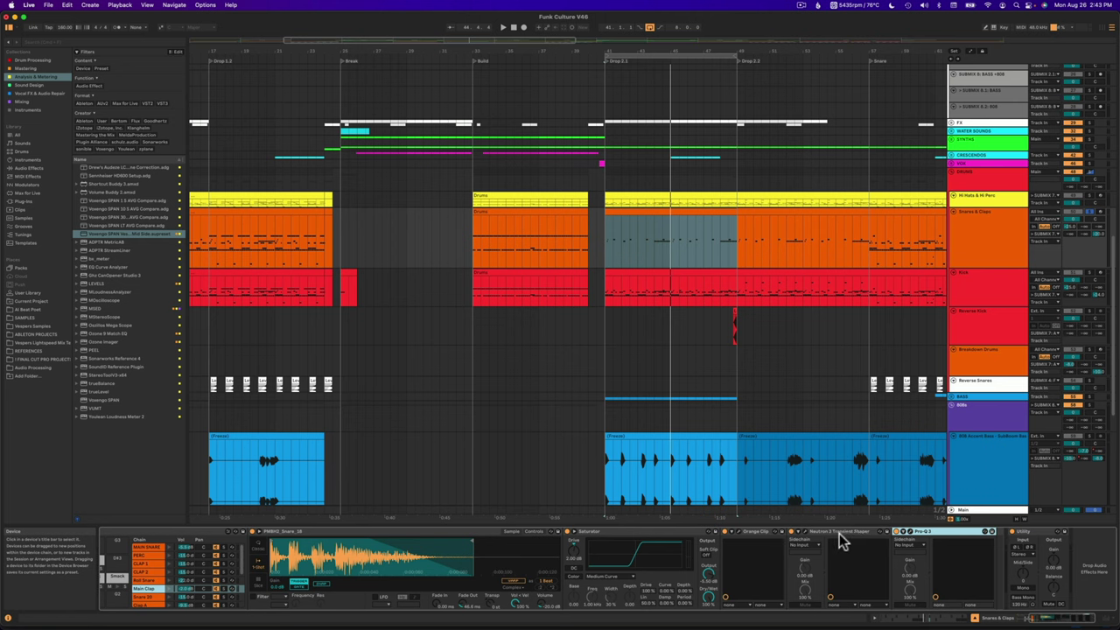
pyautogui.keyDown('shift'); pyautogui.click(763, 533); pyautogui.keyUp('shift')
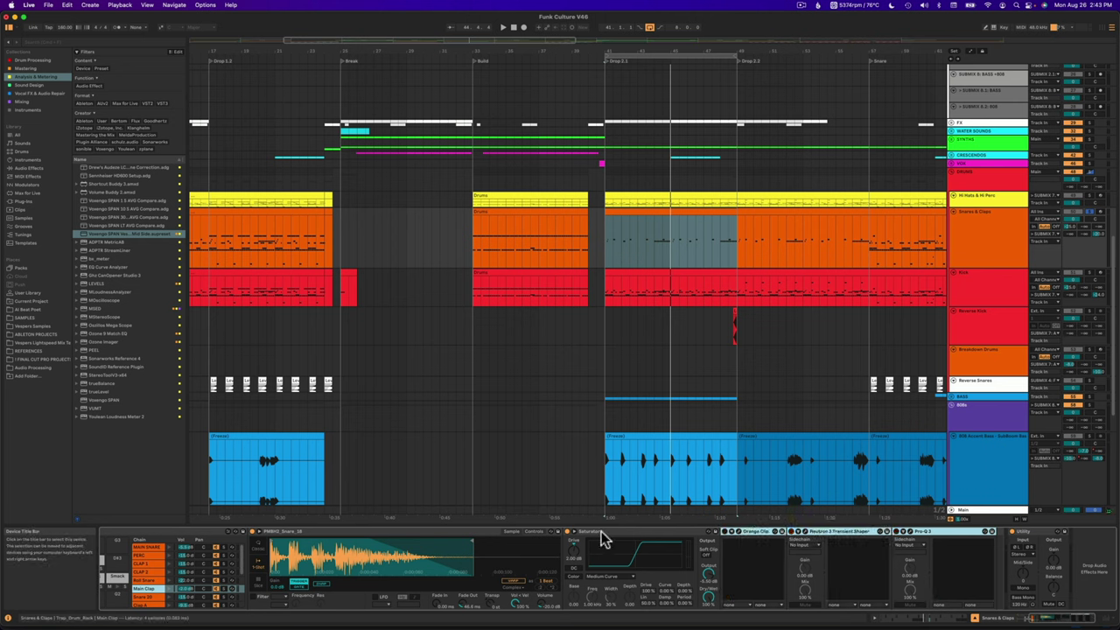
pyautogui.press('space')
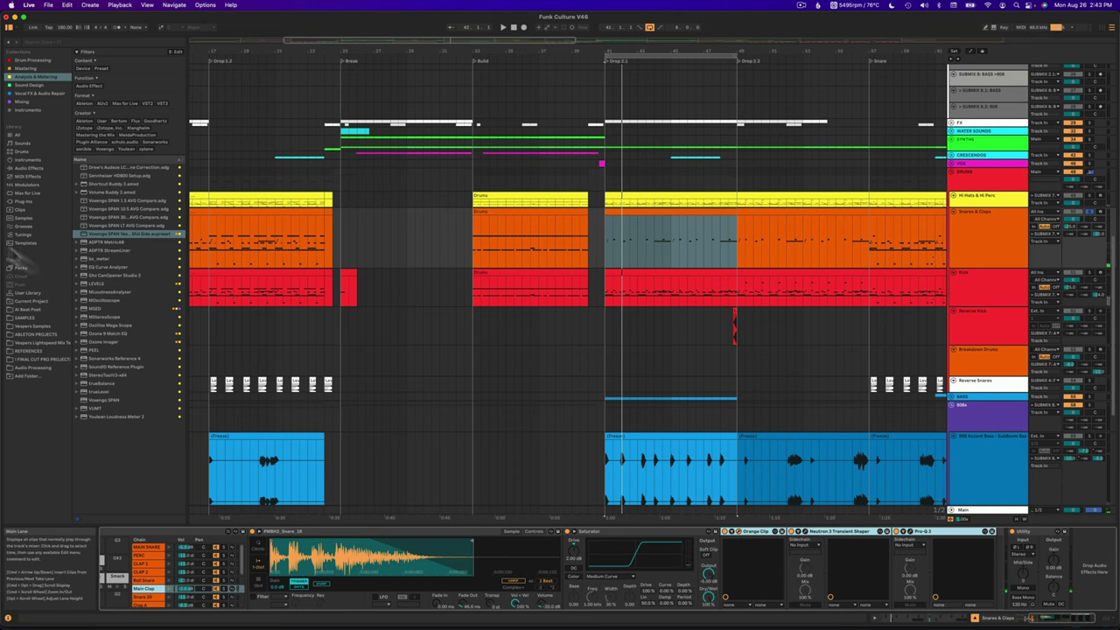
# - Examine the clip amount and ceiling in the Main Clap's Orange Clip plug-in, and close its window
pyautogui.press('super+alt+p')
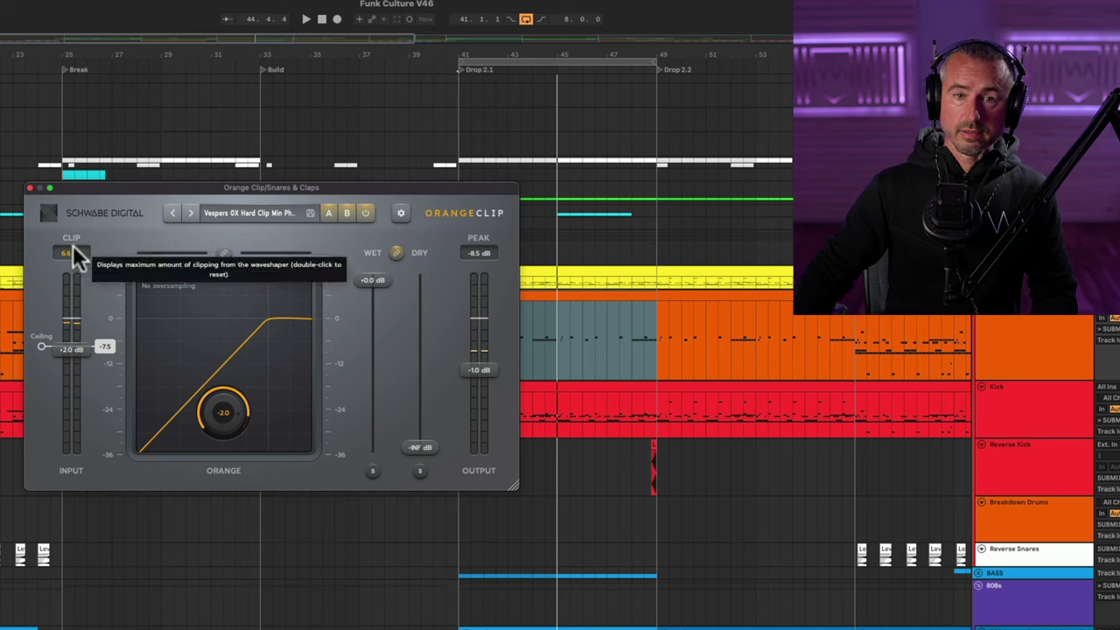
pyautogui.click(31, 187)
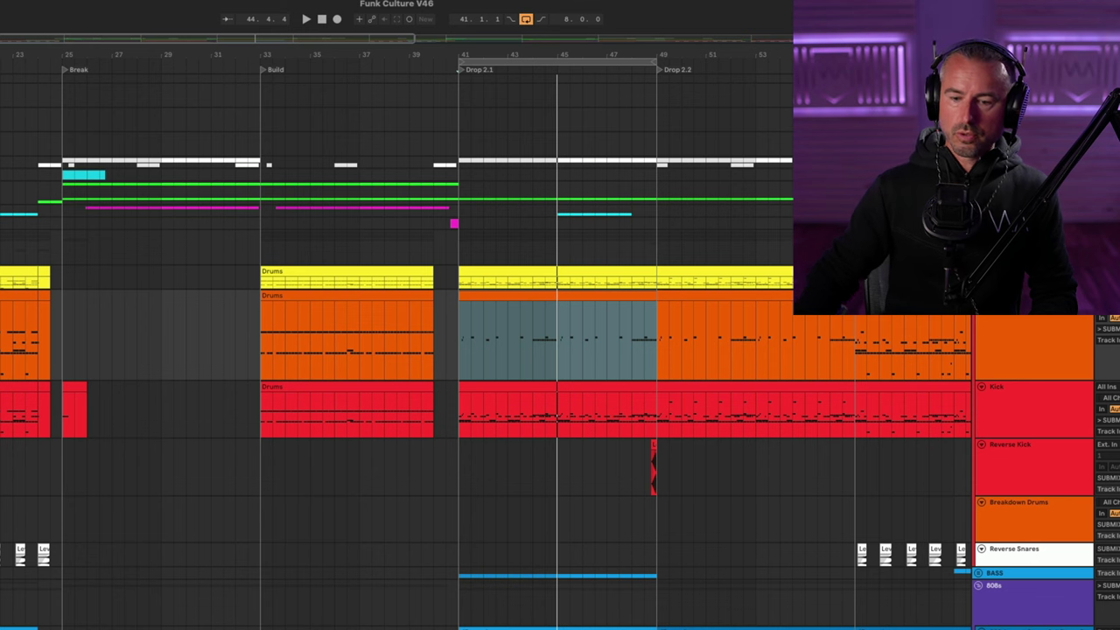
# - Open Neutron 3 Transient Shaper, compare the looped clap with the plug-in bypassed and active, and close its window
pyautogui.click(2, 404)
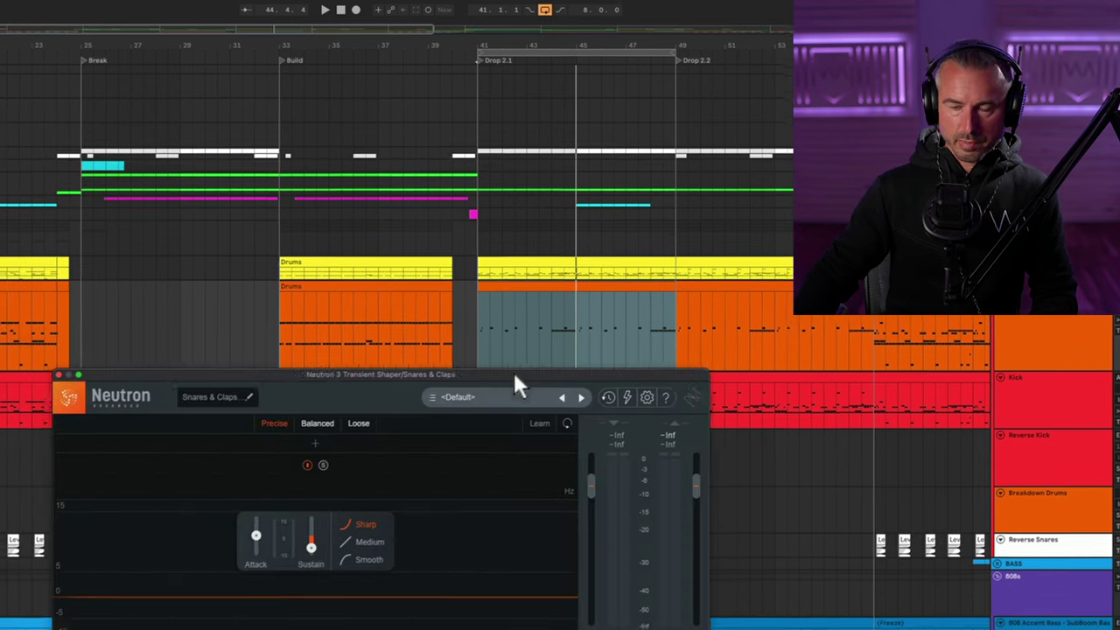
pyautogui.moveTo(513, 383); pyautogui.dragTo(502, 172)
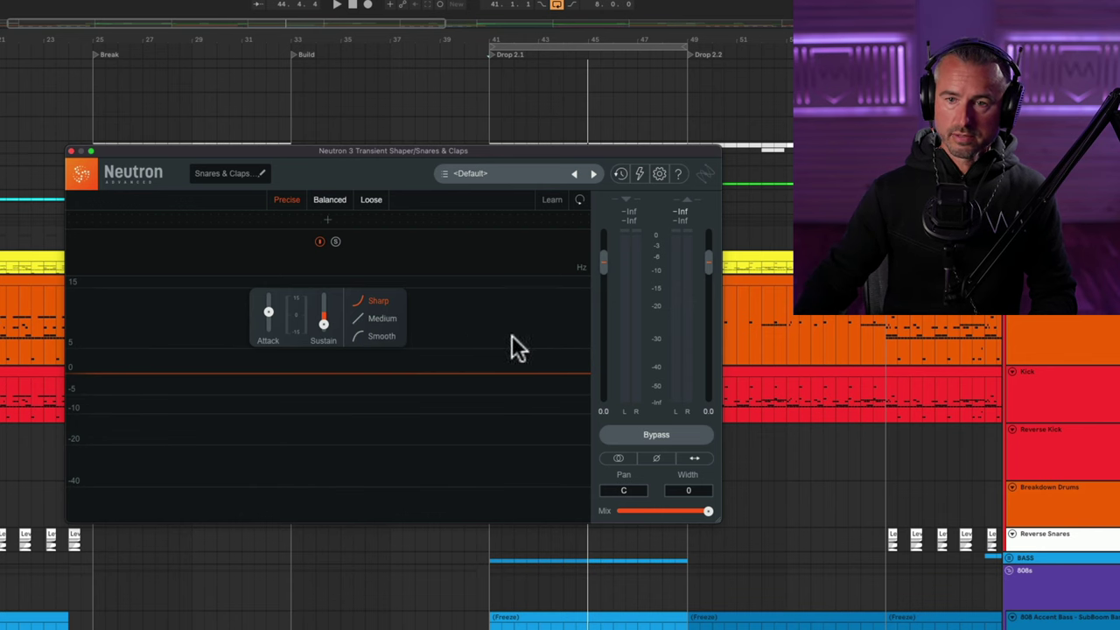
pyautogui.click(669, 432)
pyautogui.press('space')
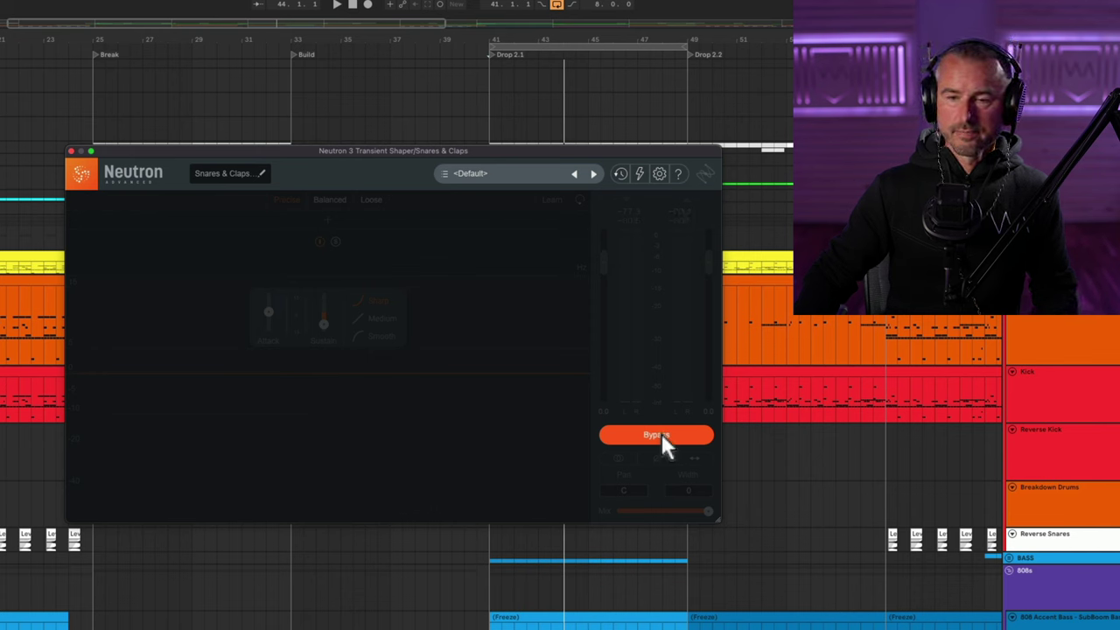
pyautogui.click(660, 436)
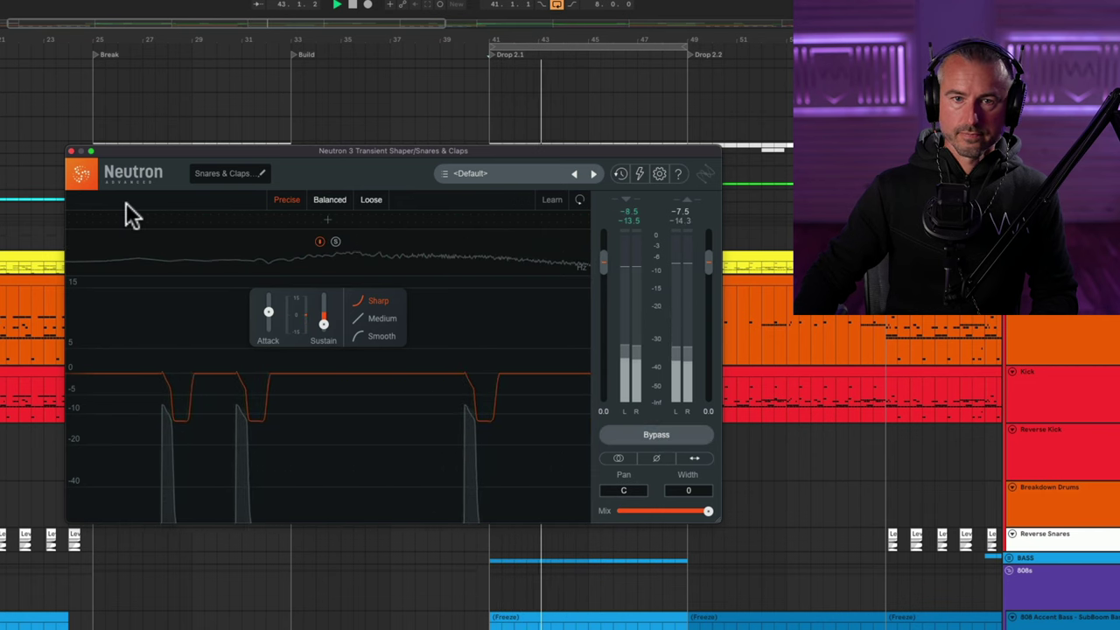
pyautogui.click(71, 151)
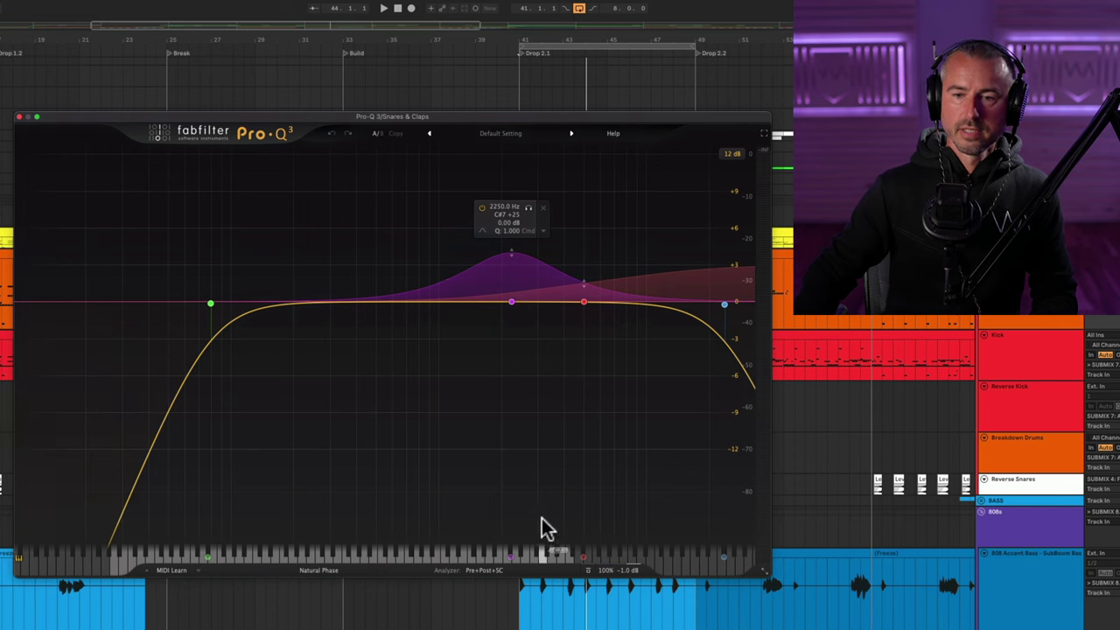
# - Compare the looped clap with Pro-Q 3 bypassed and active
pyautogui.click(588, 570)
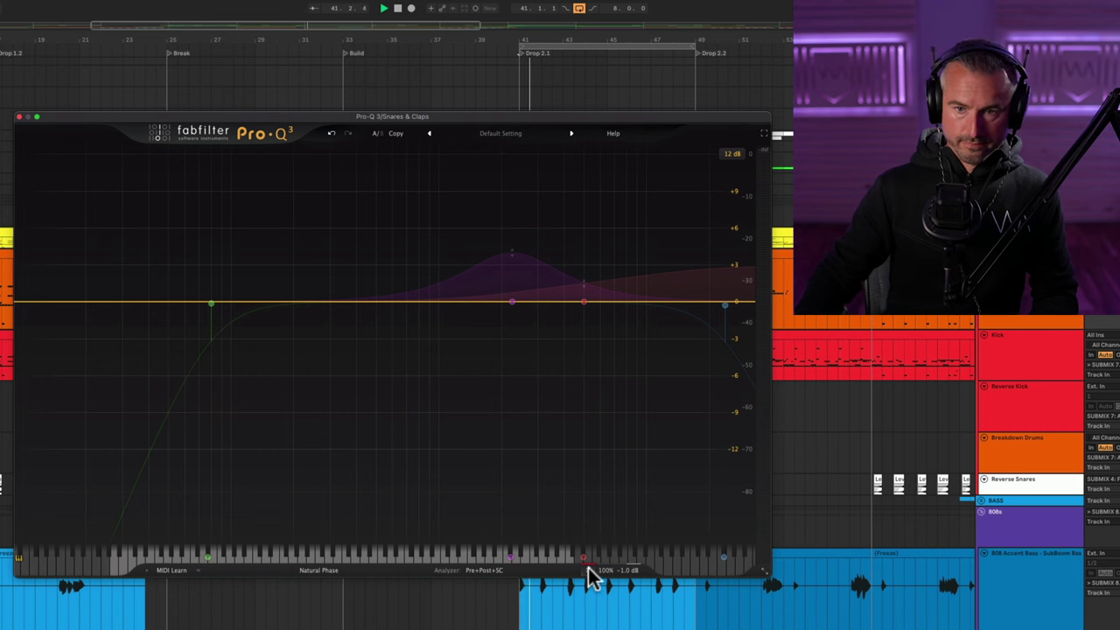
pyautogui.click(587, 569)
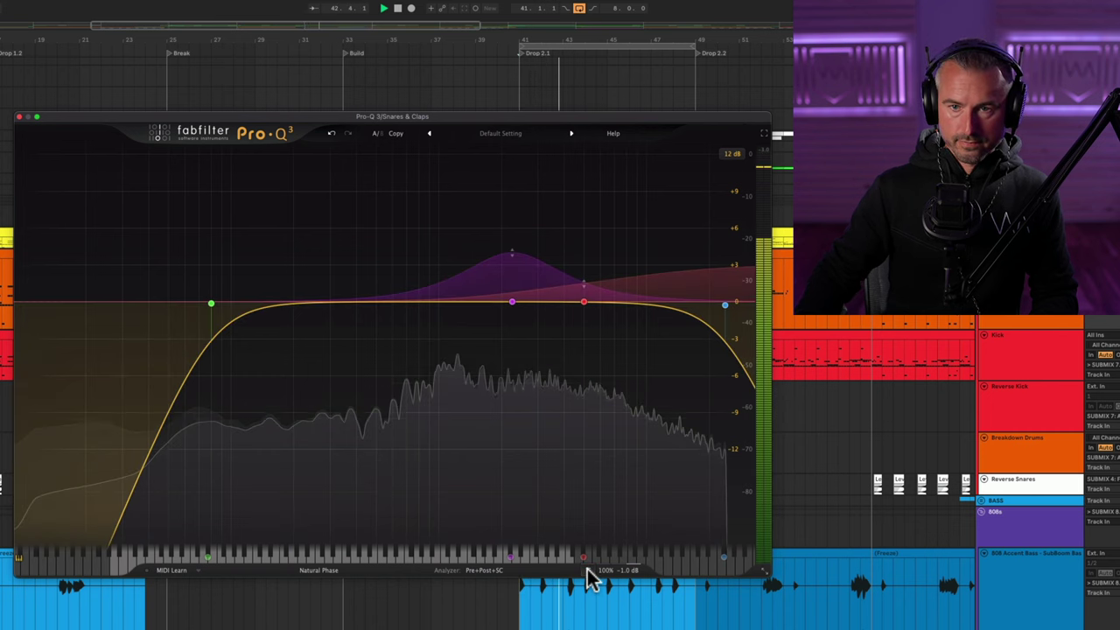
pyautogui.click(587, 568)
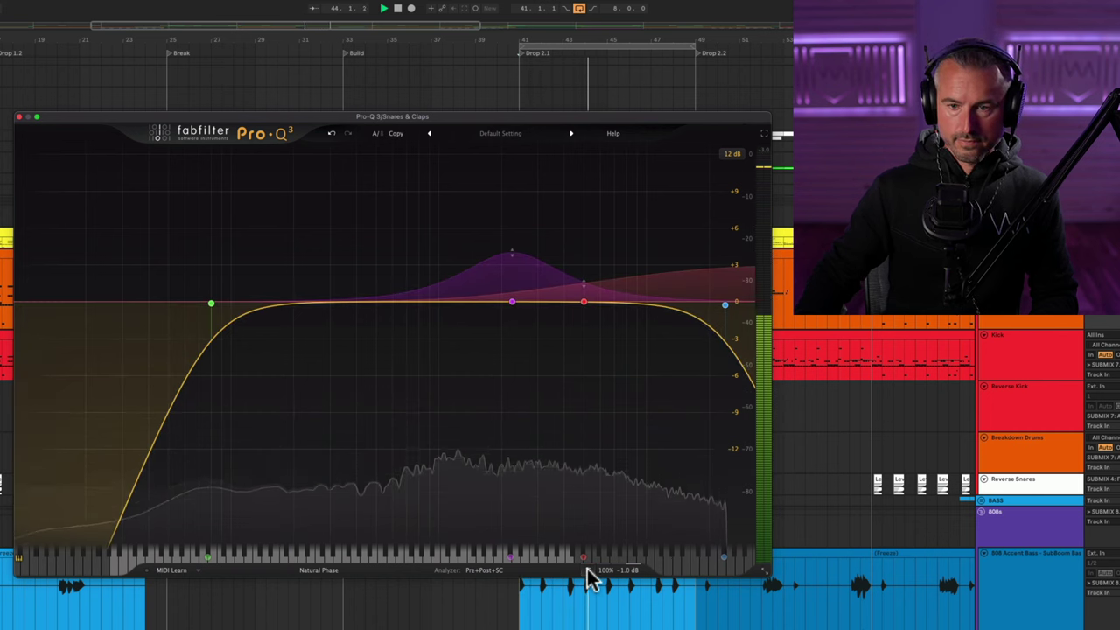
# - Audition the 2250 Hz bell band of Pro-Q 3 in solo, stop playback, and turn the band solo off
pyautogui.click(528, 208)
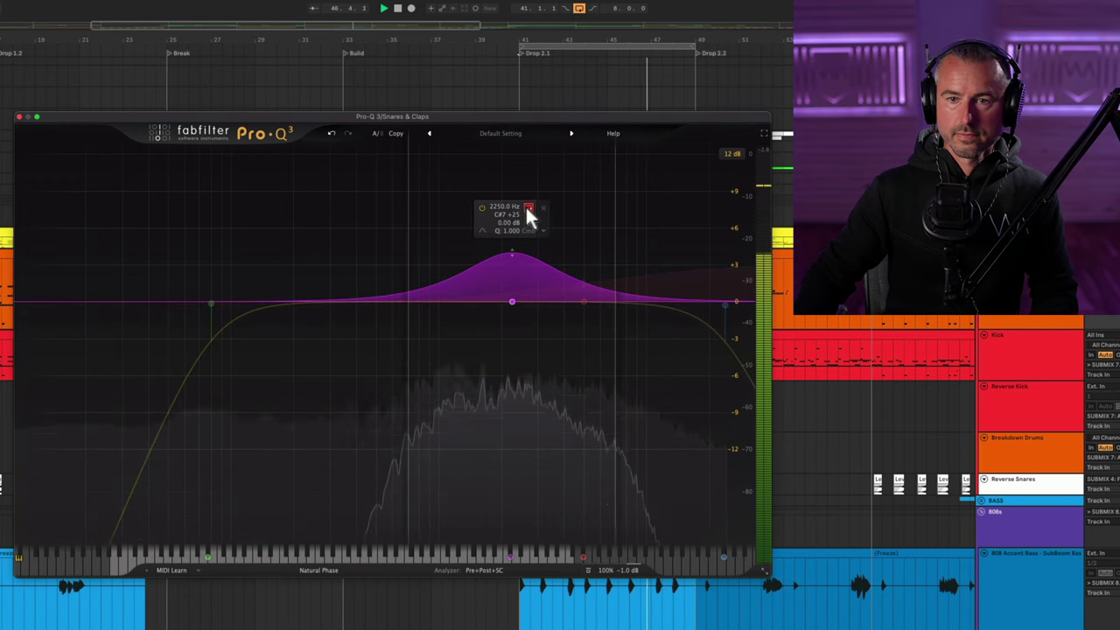
pyautogui.press('space')
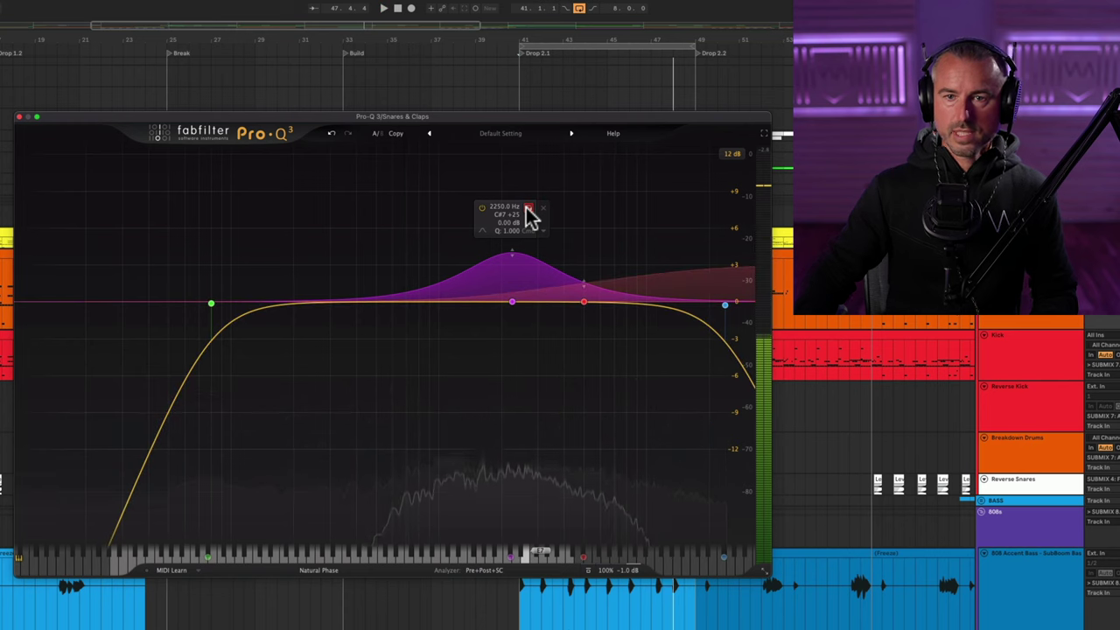
pyautogui.click(529, 208)
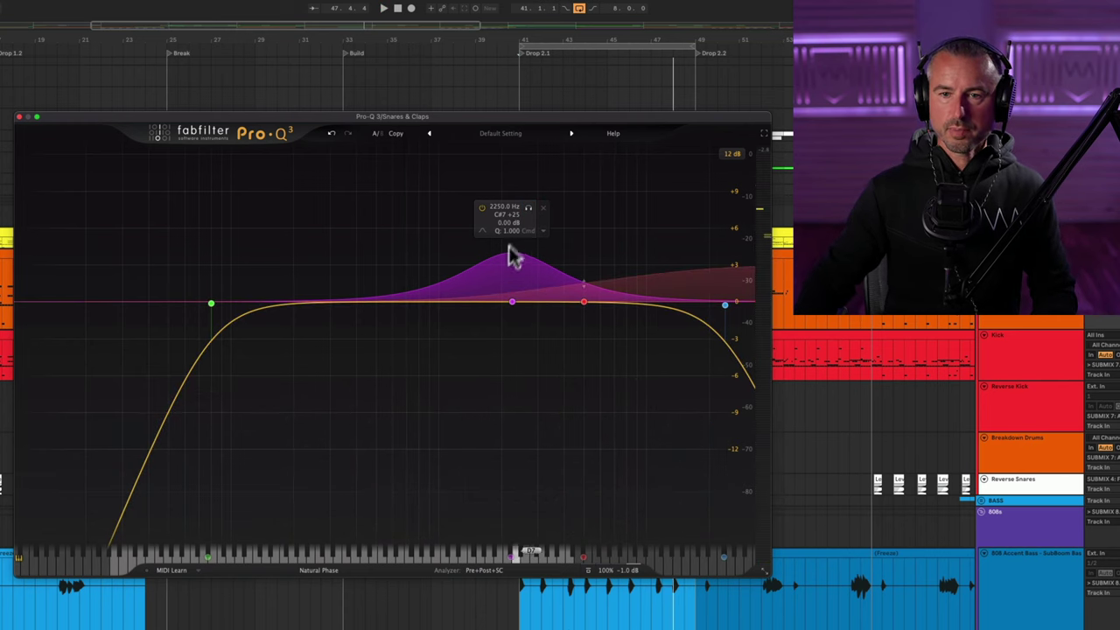
# - Examine the dynamic range settings of the 2250 Hz bell band and the high shelf band in Pro-Q 3
pyautogui.click(513, 303)
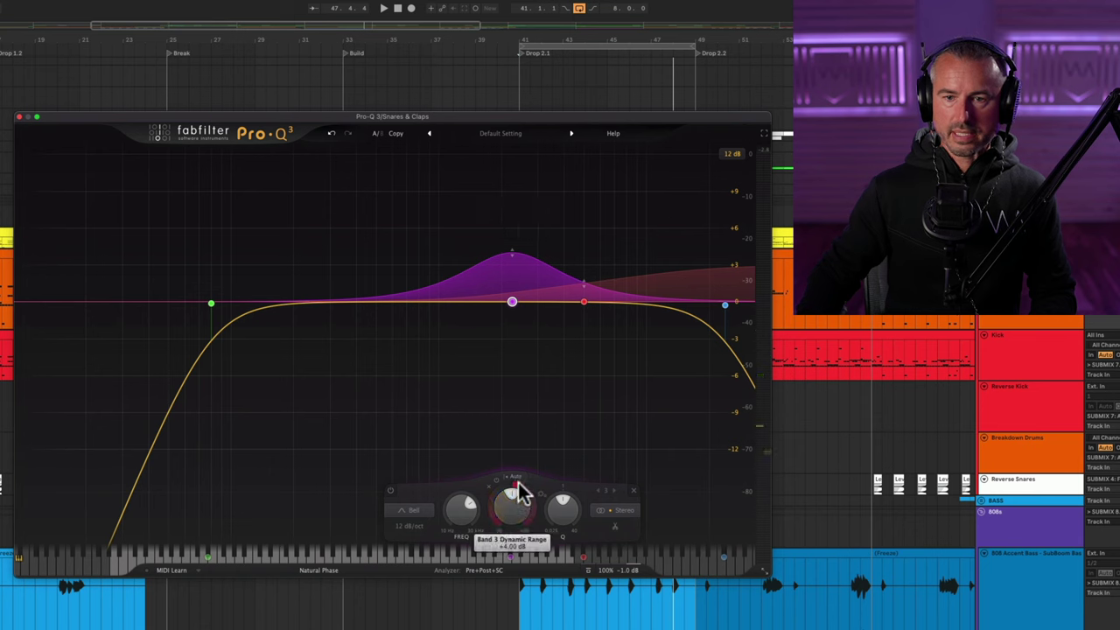
pyautogui.moveTo(521, 491)
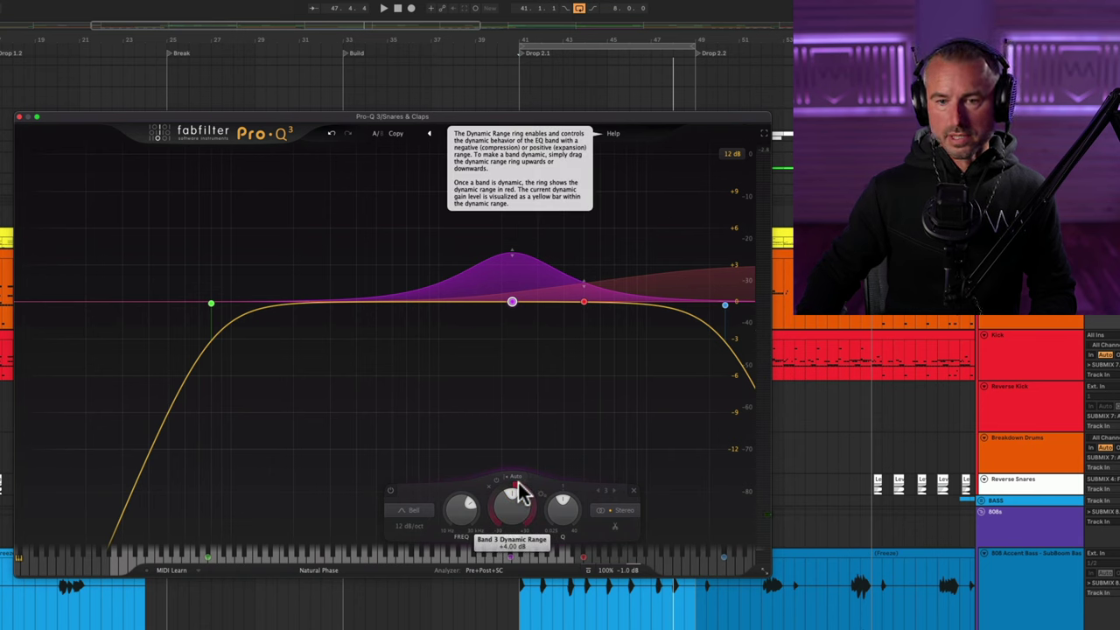
pyautogui.click(584, 302)
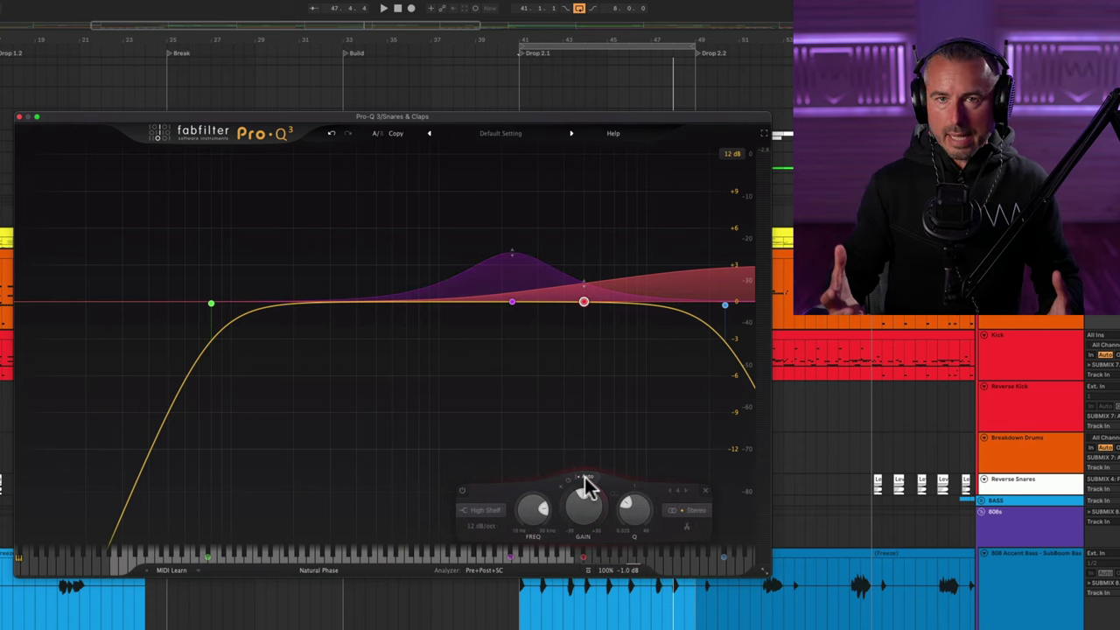
pyautogui.moveTo(584, 477)
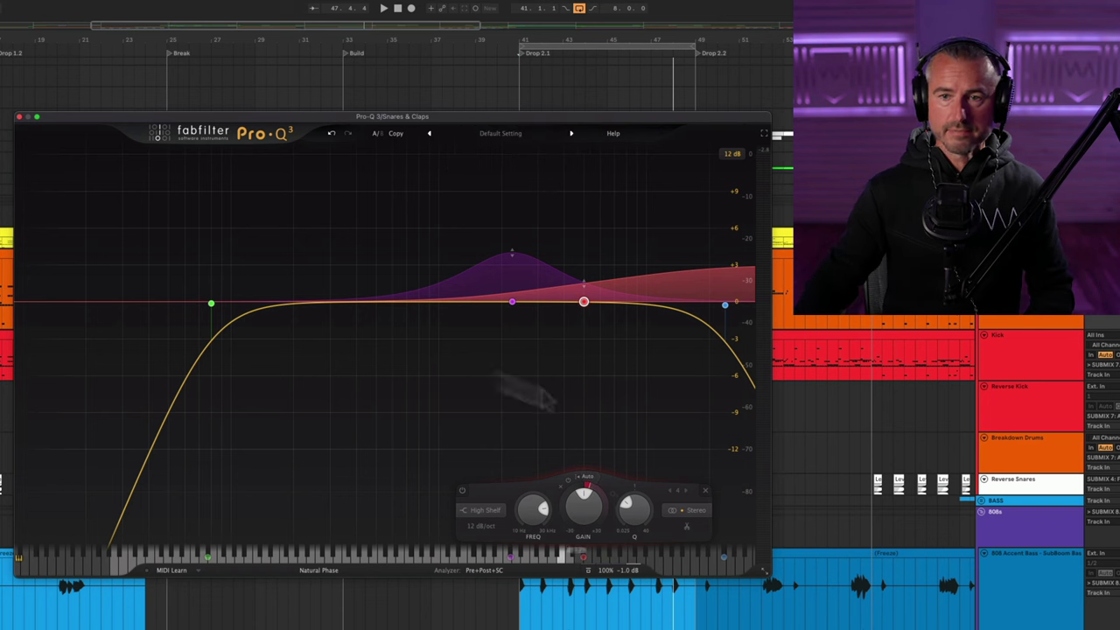
# - Close the Pro-Q 3 window and select the MAIN SNARE chain in the snares and claps drum rack
pyautogui.click(20, 116)
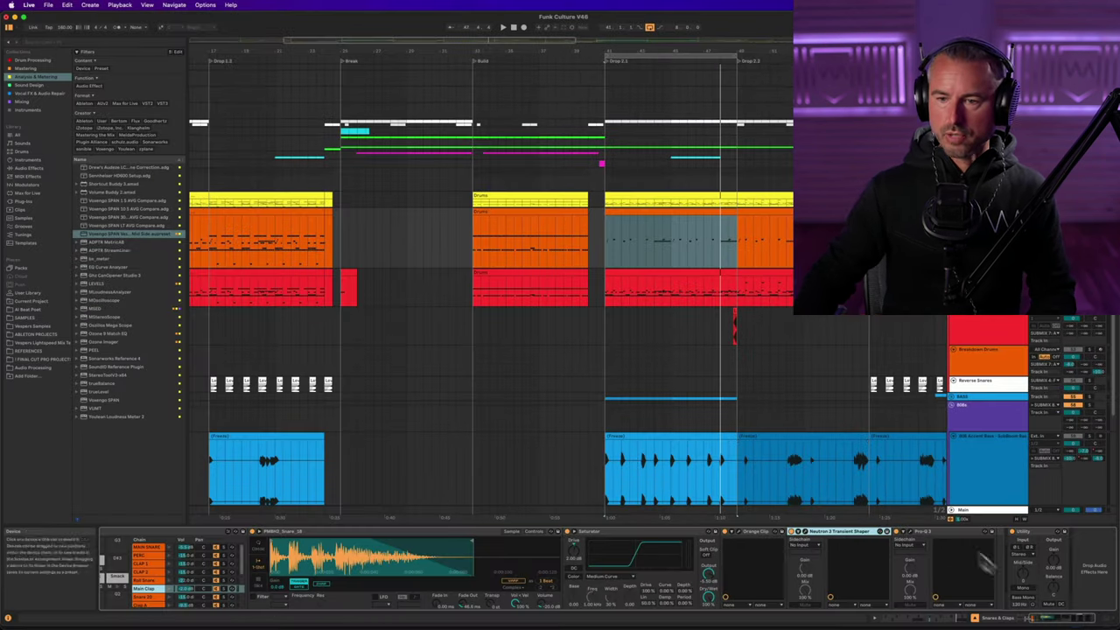
pyautogui.hscroll(-3, 800, 569)
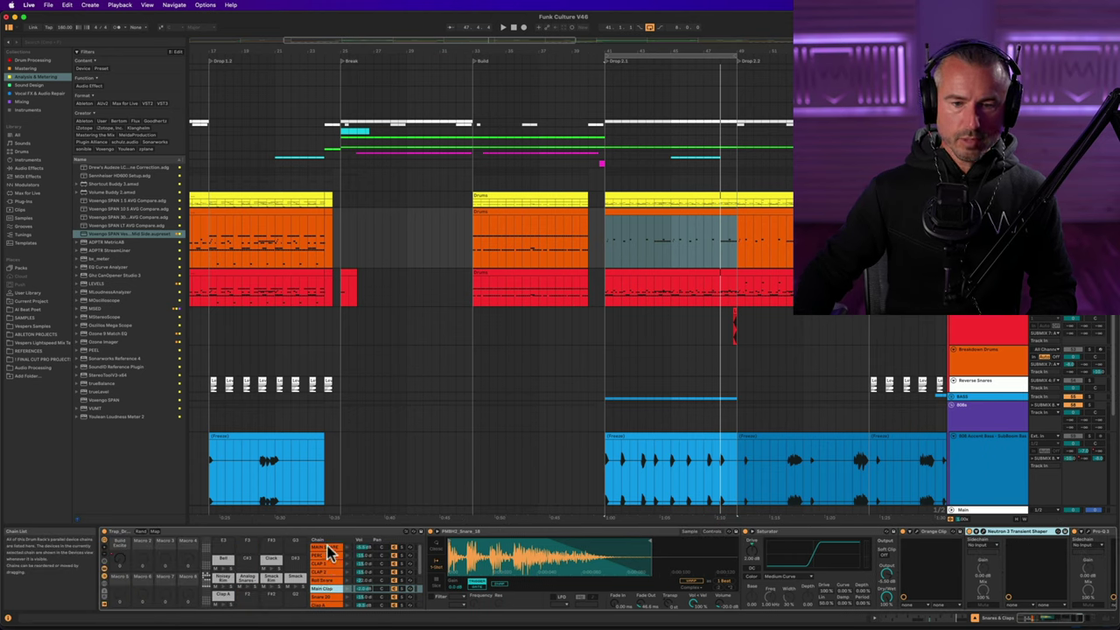
pyautogui.click(330, 550)
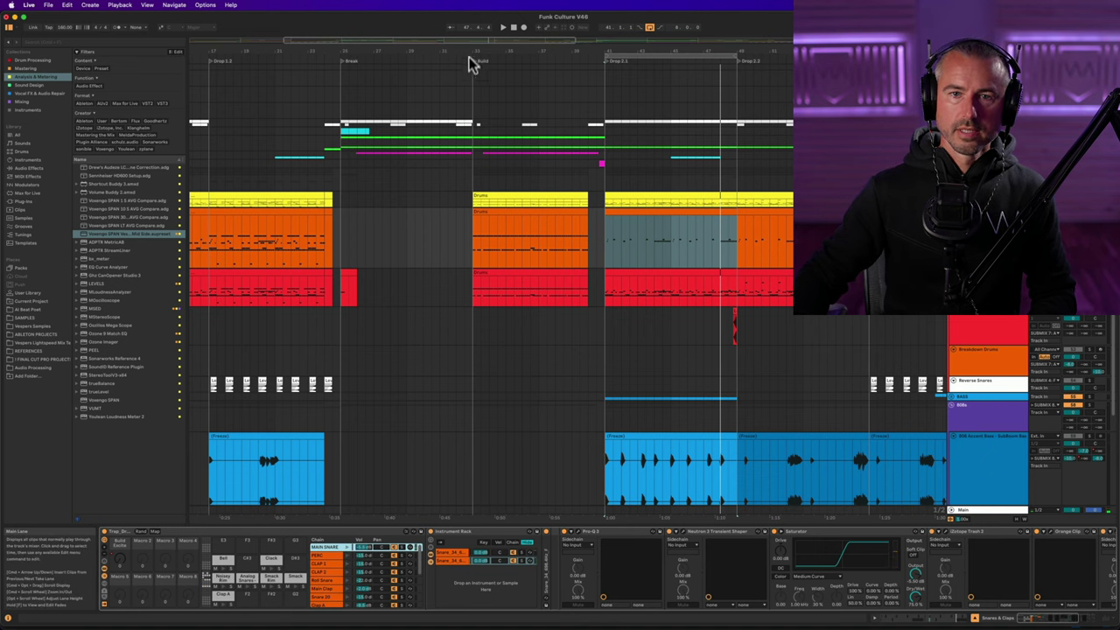
# - Start playback shortly before the Snare marker and loop the drum clip section from the Snare marker to Break 2
pyautogui.scroll(-5, 468, 66)
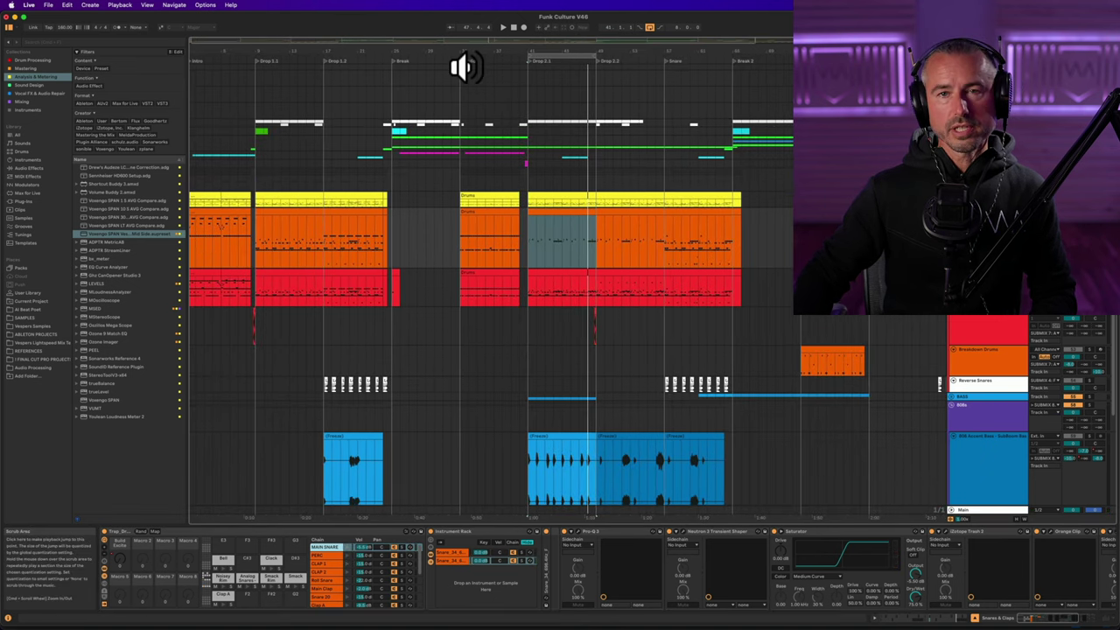
pyautogui.click(665, 246)
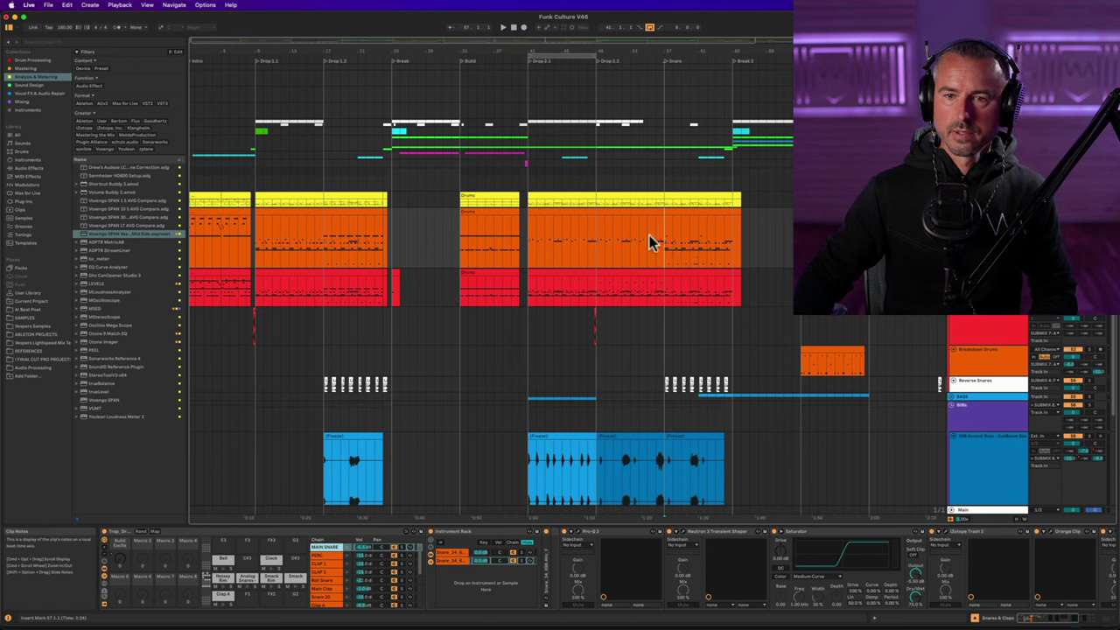
pyautogui.click(655, 238)
pyautogui.press('space')
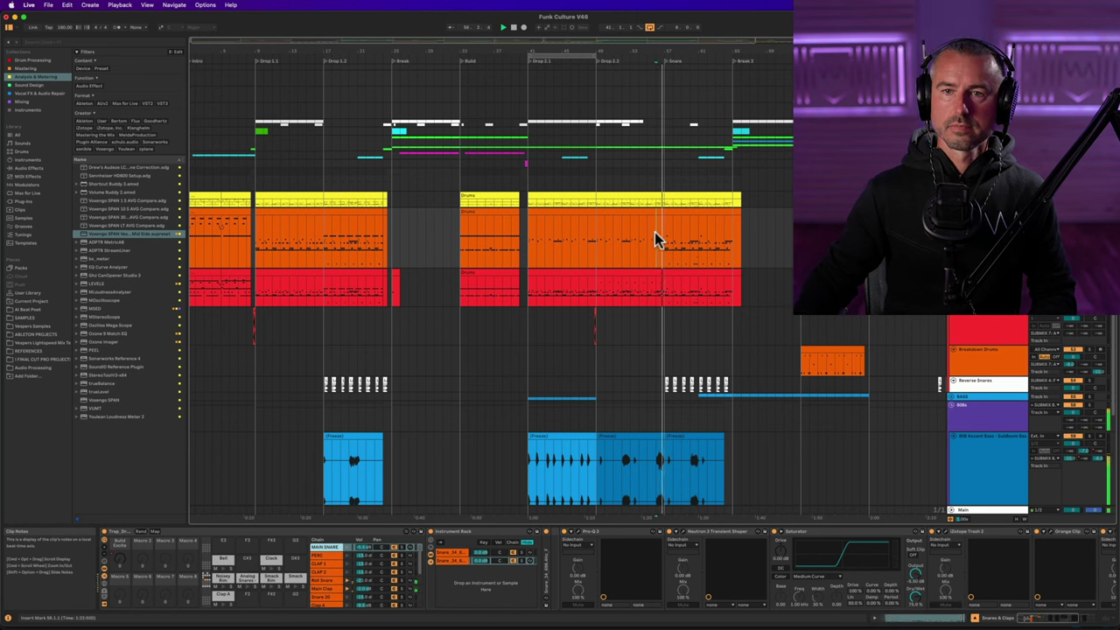
pyautogui.moveTo(725, 63); pyautogui.dragTo(494, 223)
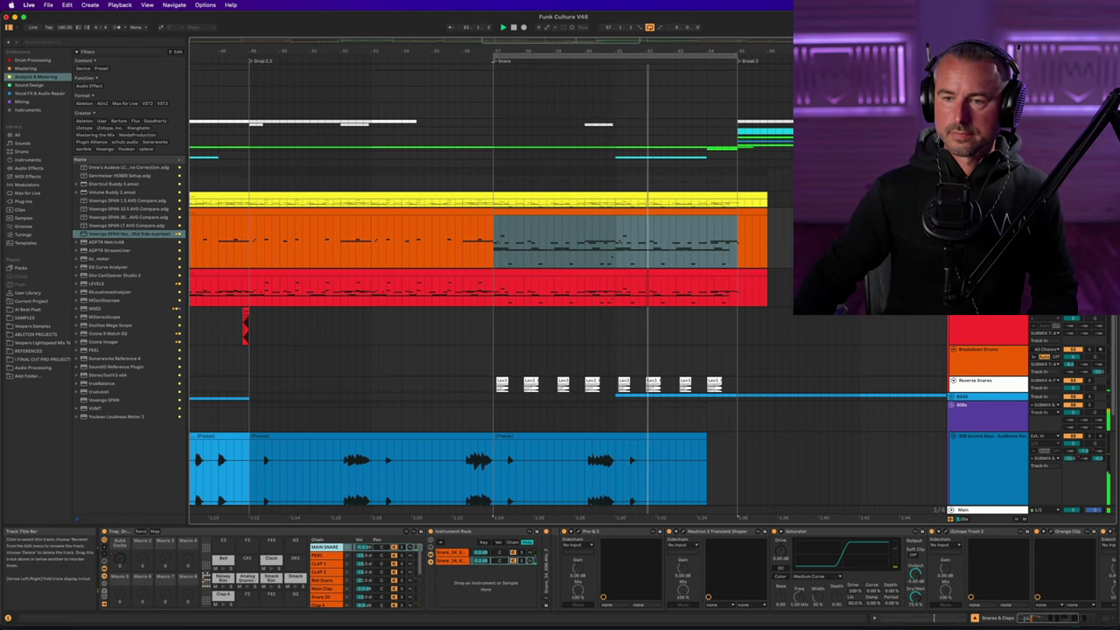
# - Turn off the main snare's effects from the second Neutron 3 Transient Shaper's Utility back through Neutron, keeping only Pro-Q 3 active
pyautogui.scroll(-3, 988, 394)
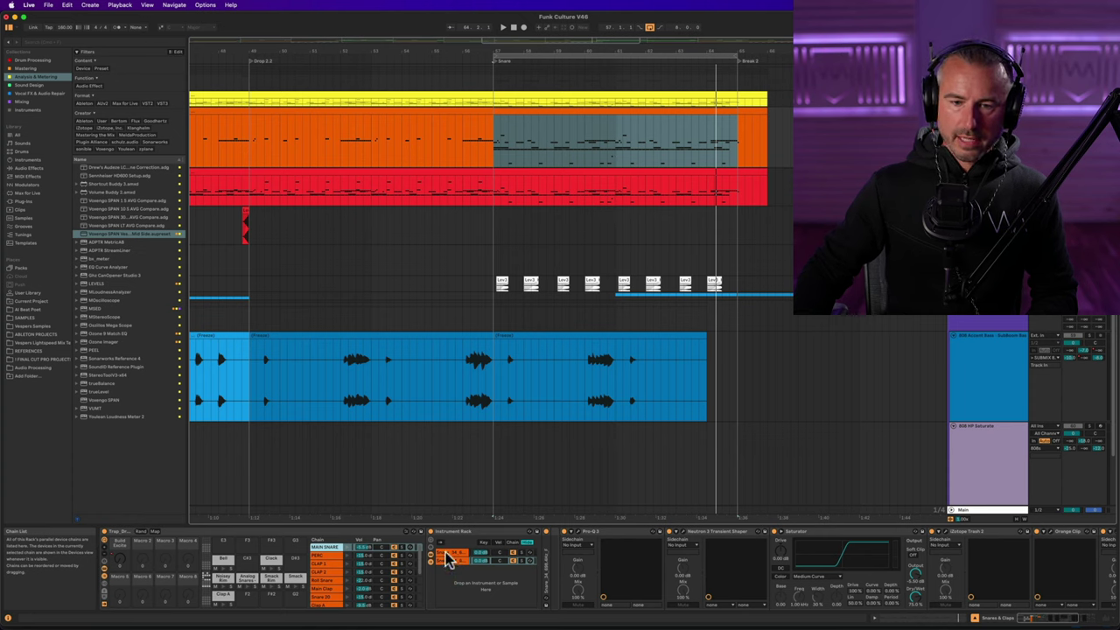
pyautogui.hscroll(2, 448, 560)
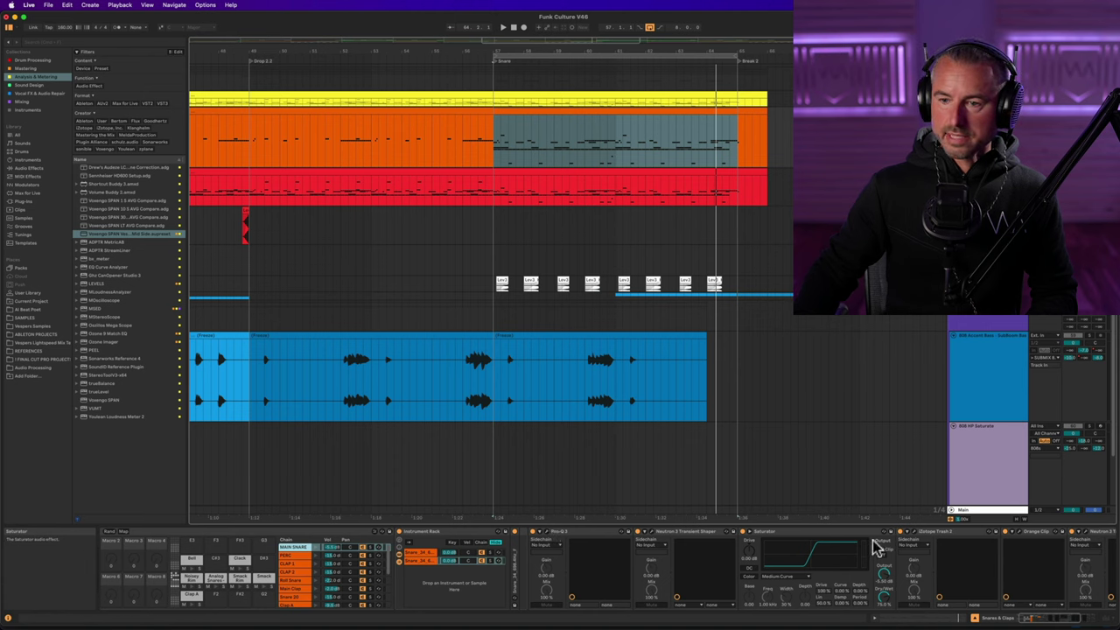
pyautogui.hscroll(8, 875, 547)
pyautogui.click(954, 537)
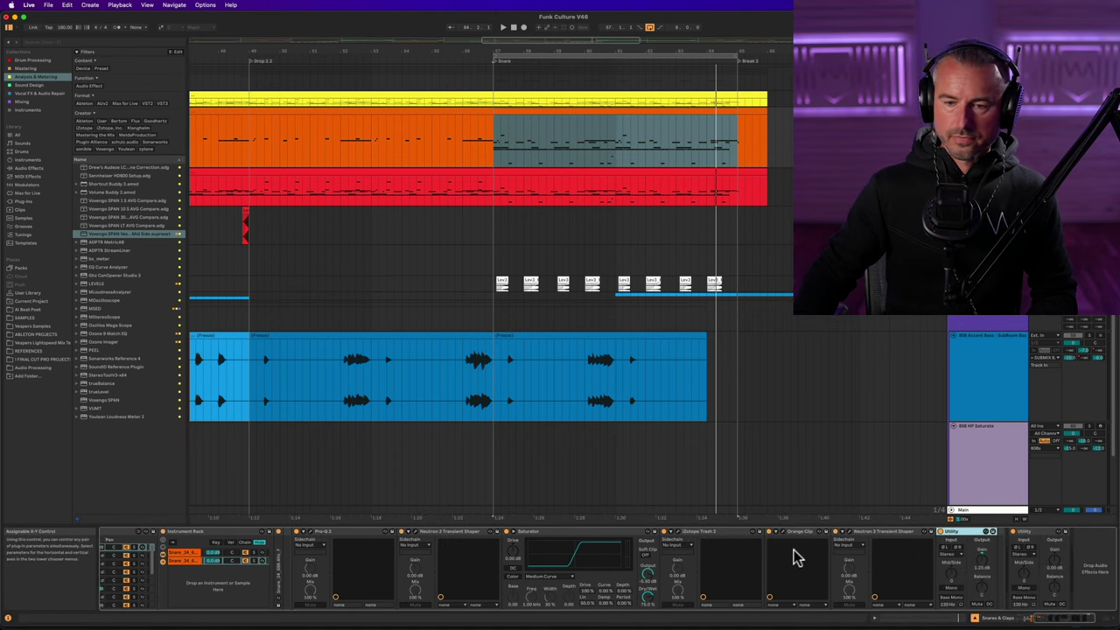
pyautogui.keyDown('shift'); pyautogui.click(335, 533); pyautogui.keyUp('shift')
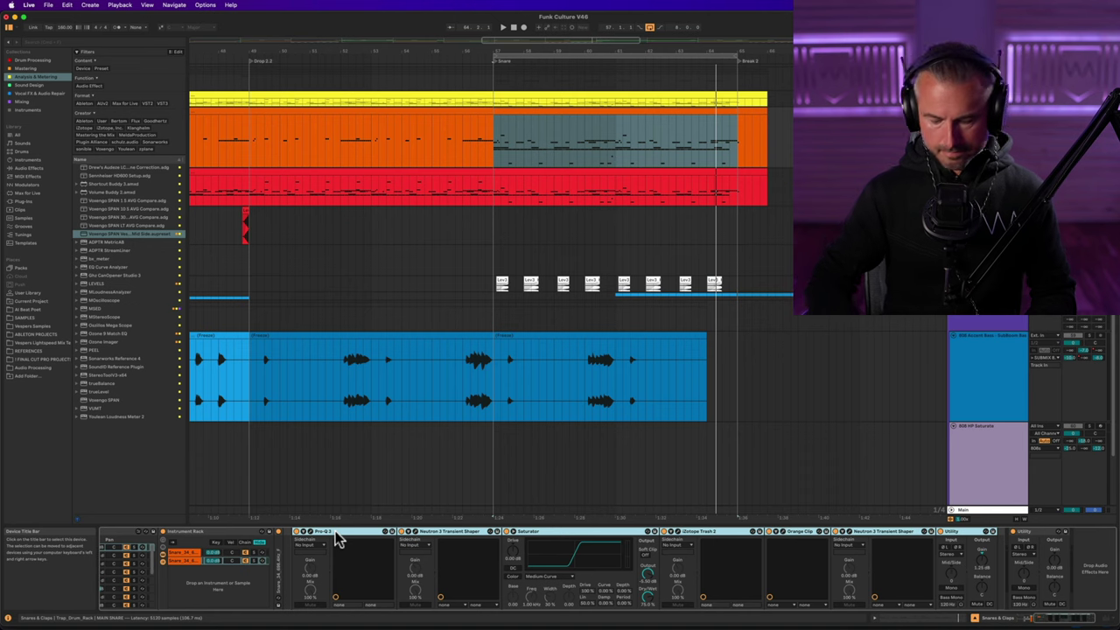
pyautogui.click(339, 533)
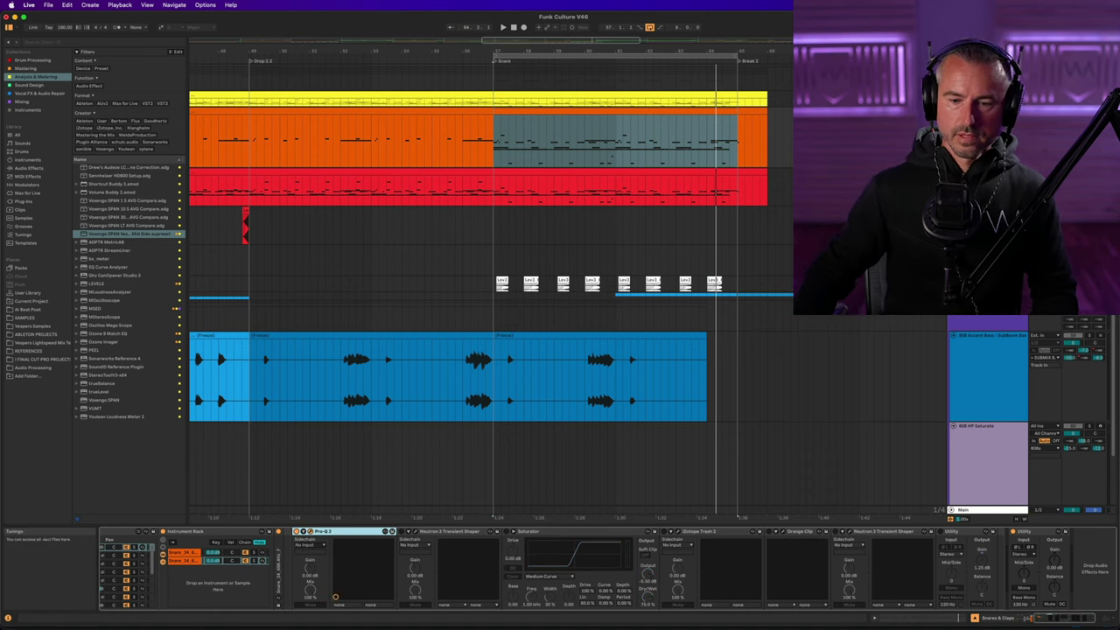
# - Open the main snare's Pro-Q 3 and compare the looped snare with the plug-in bypassed and active
pyautogui.press('super+alt+p')
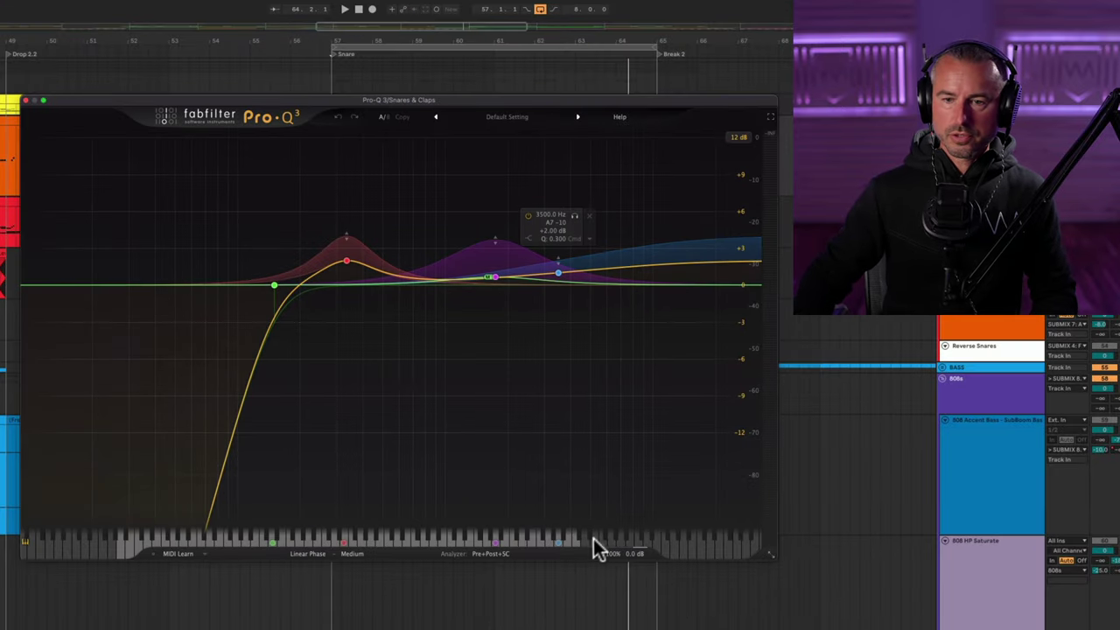
pyautogui.click(593, 551)
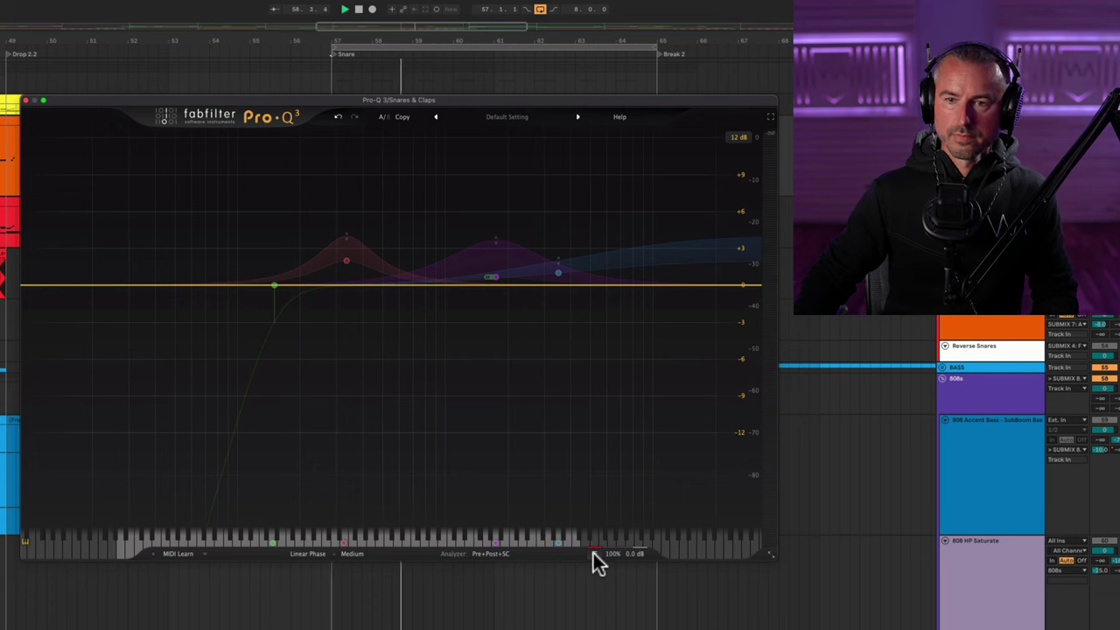
pyautogui.click(593, 552)
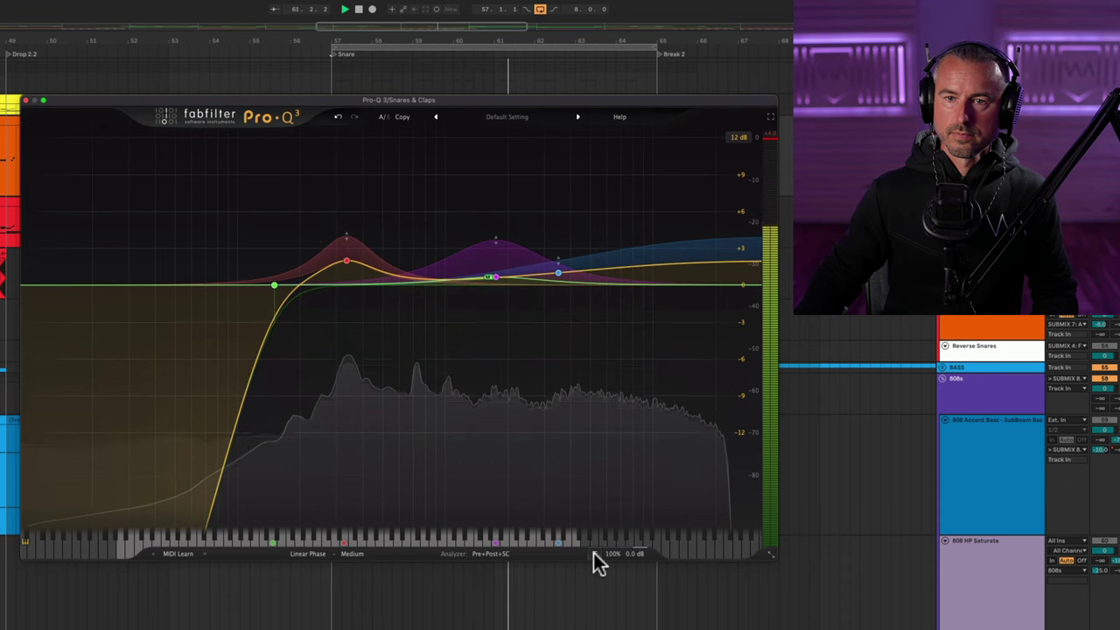
# - Examine the dynamic range of the 334.89 Hz bell band and audition the band in solo during playback
pyautogui.click(345, 269)
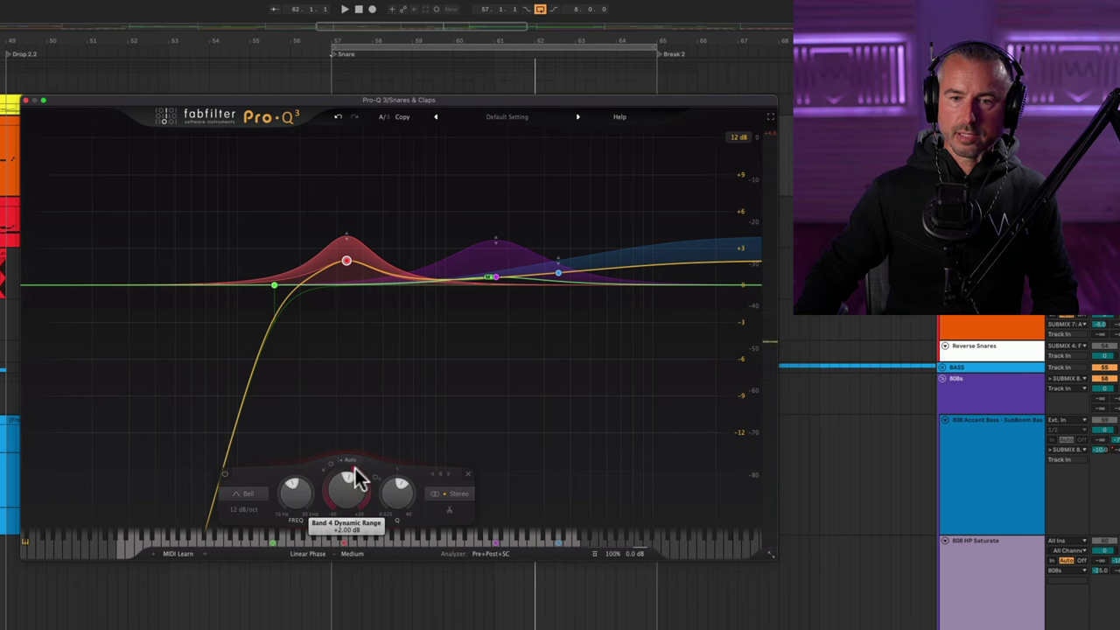
pyautogui.moveTo(357, 479)
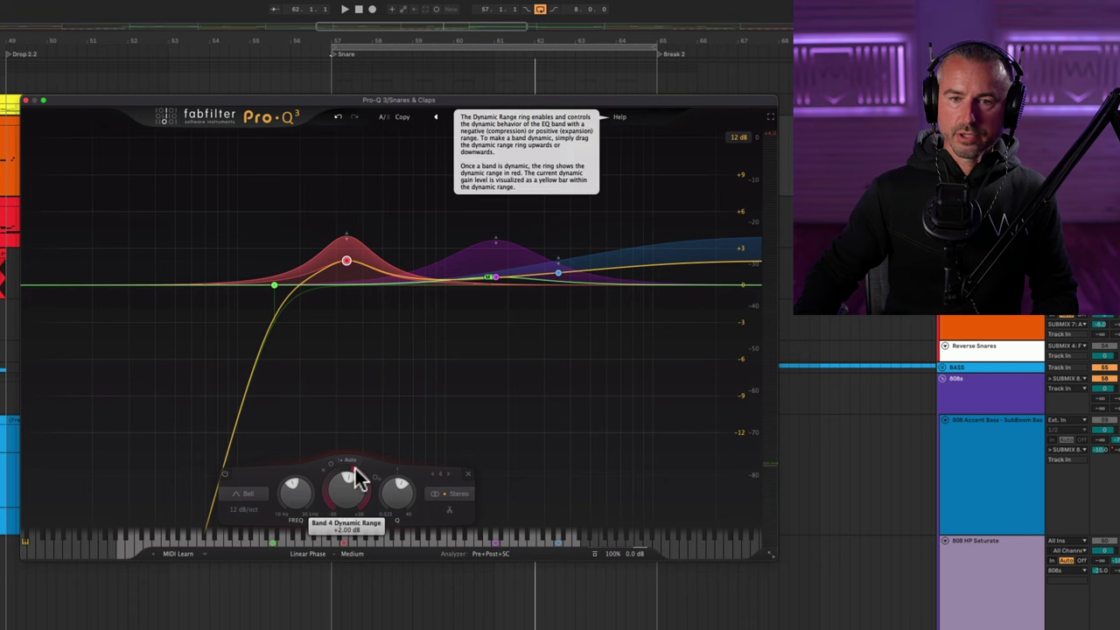
pyautogui.moveTo(347, 264)
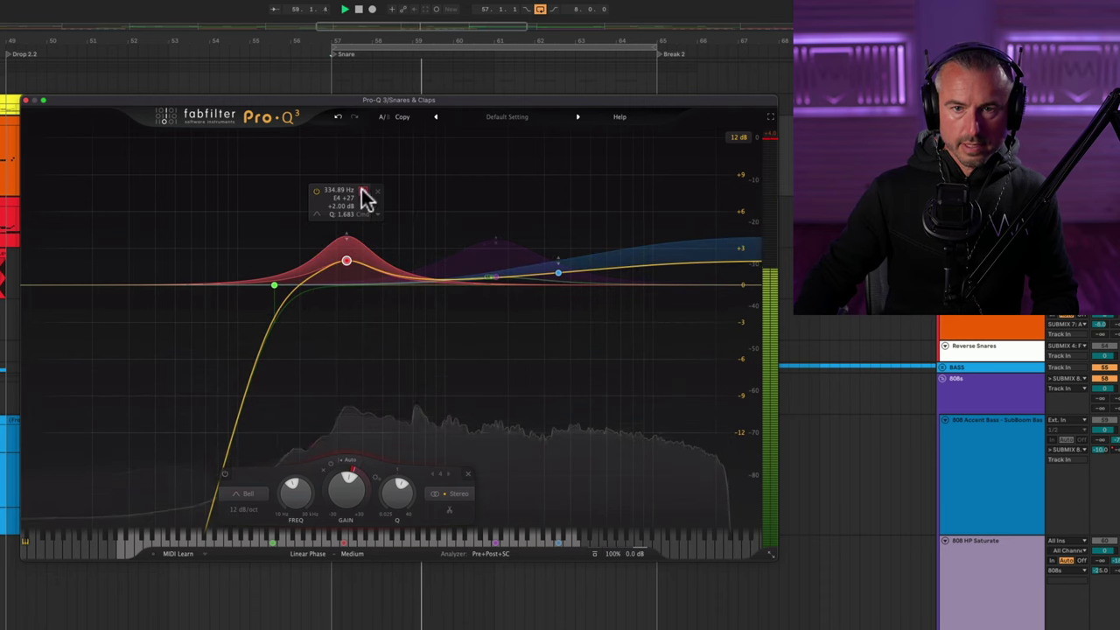
pyautogui.click(363, 190)
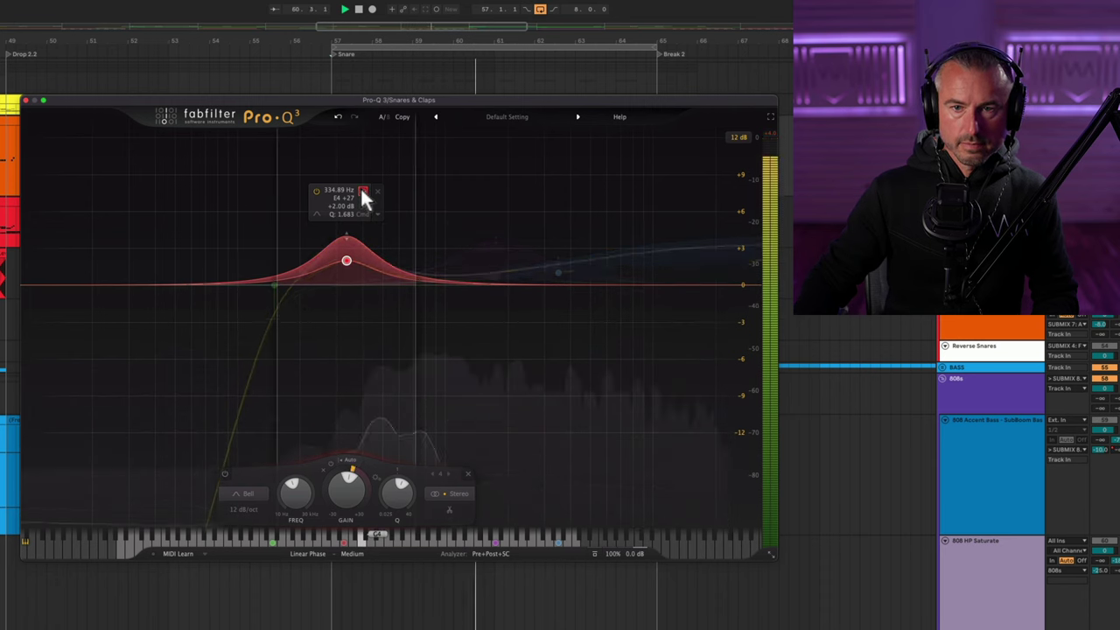
pyautogui.click(362, 192)
# - Examine the dynamic range settings of the Mid bell band and the high shelf band, and close Pro-Q 3
pyautogui.click(494, 277)
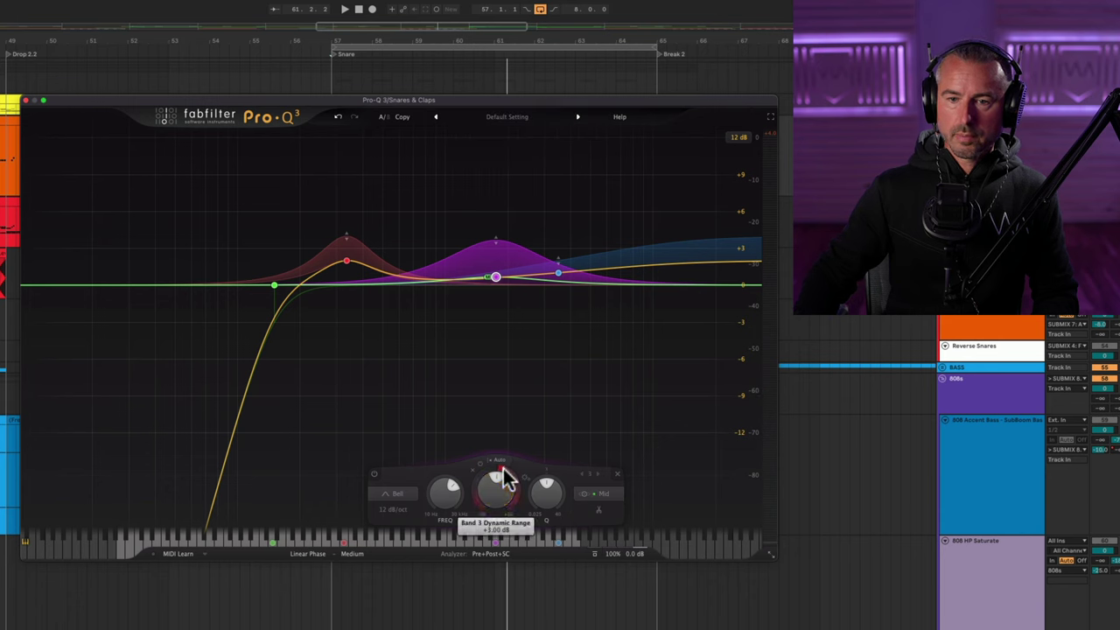
pyautogui.click(558, 268)
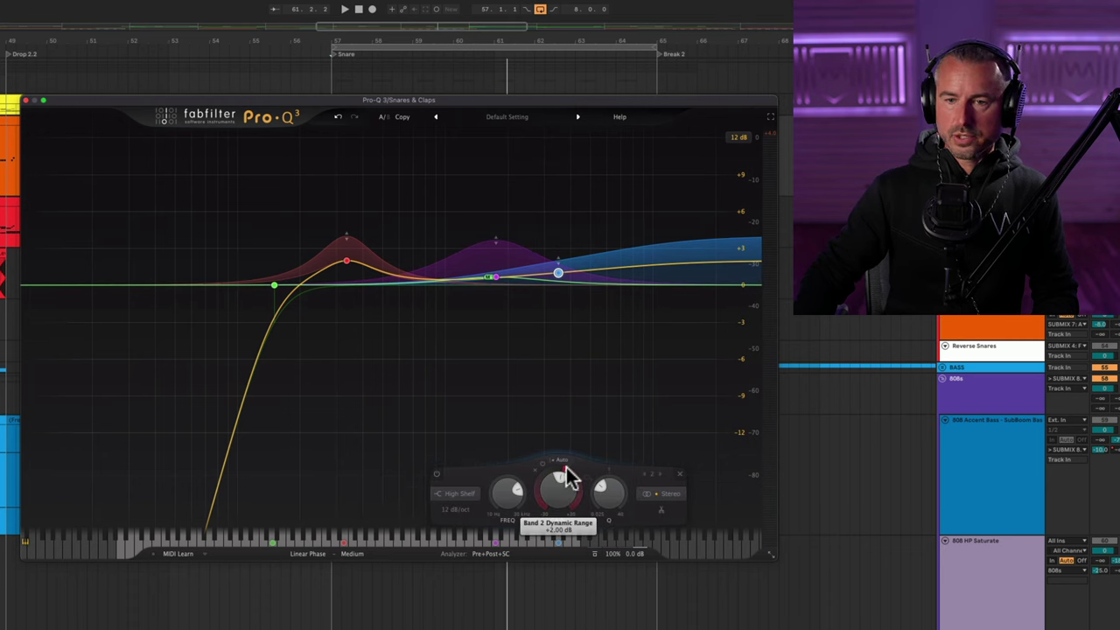
pyautogui.click(503, 381)
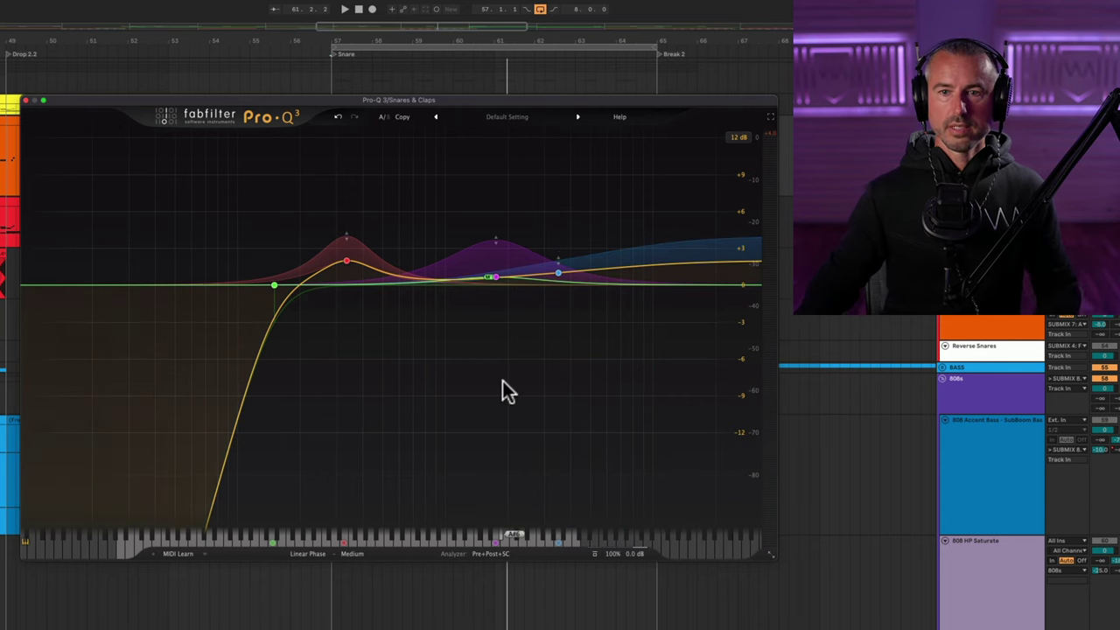
pyautogui.click(26, 99)
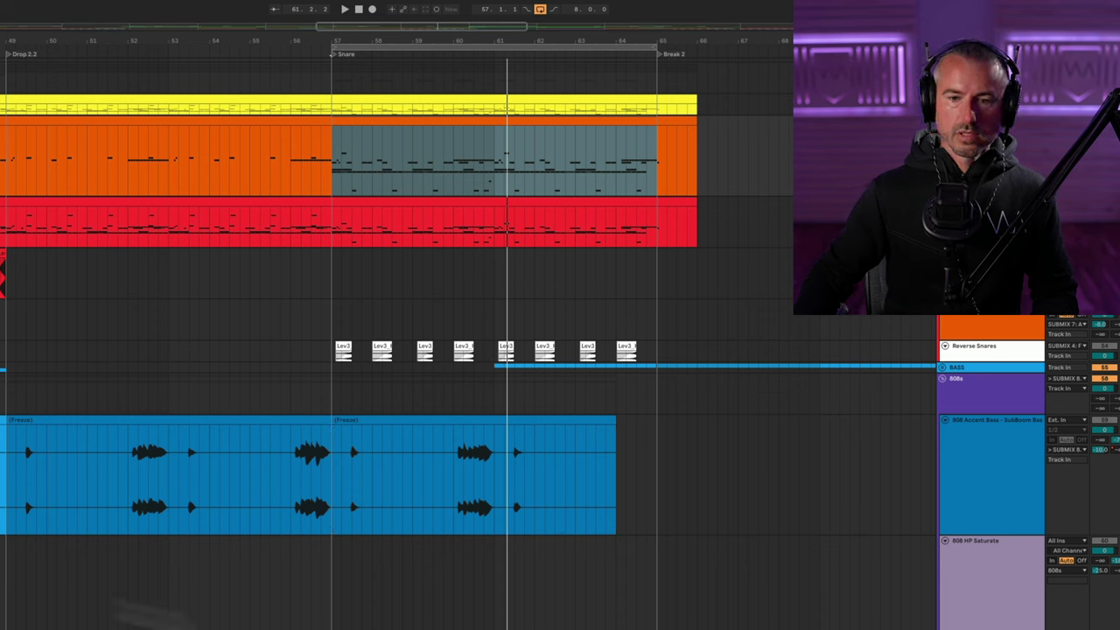
# - Open the snare's first Neutron 3 Transient Shaper, compare the loop with it bypassed and active, and close its window
pyautogui.moveTo(493, 212); pyautogui.dragTo(511, 243)
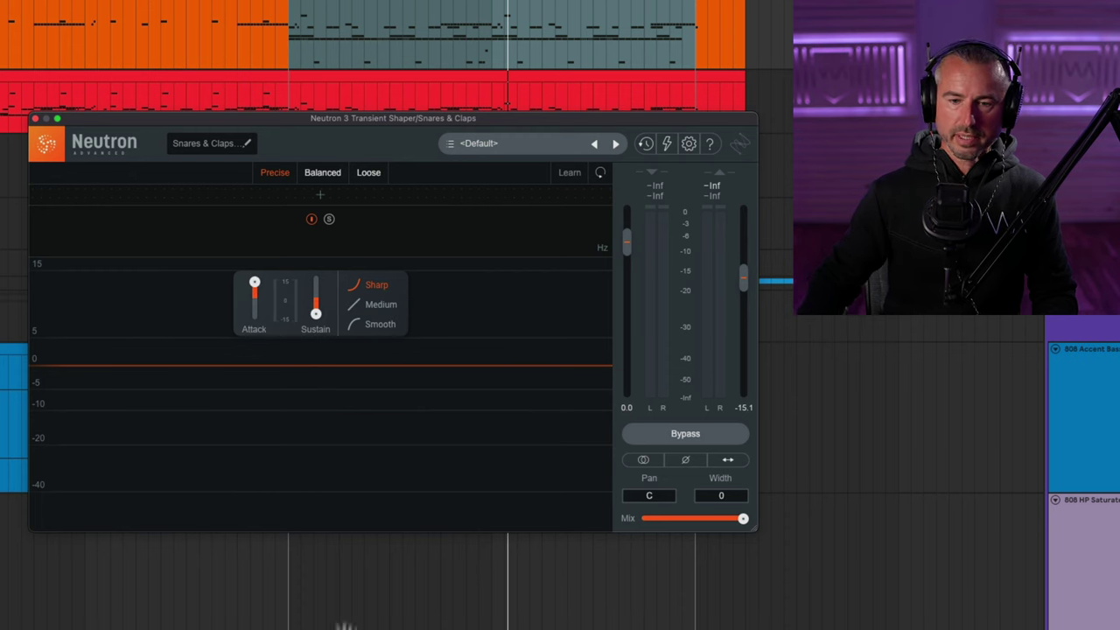
pyautogui.click(689, 435)
pyautogui.press('space')
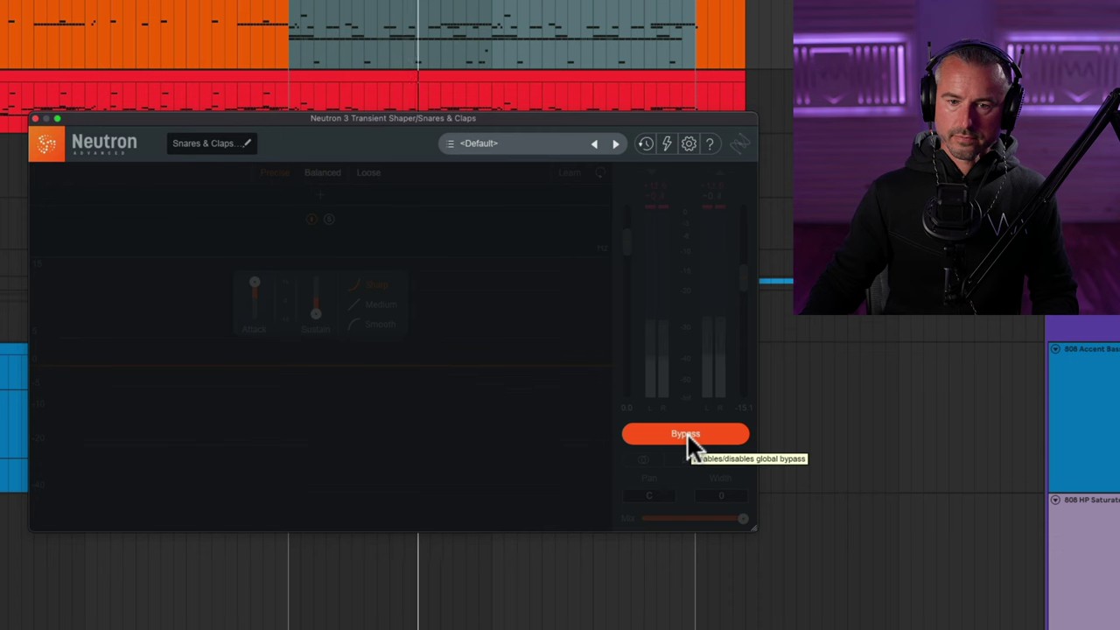
pyautogui.click(688, 437)
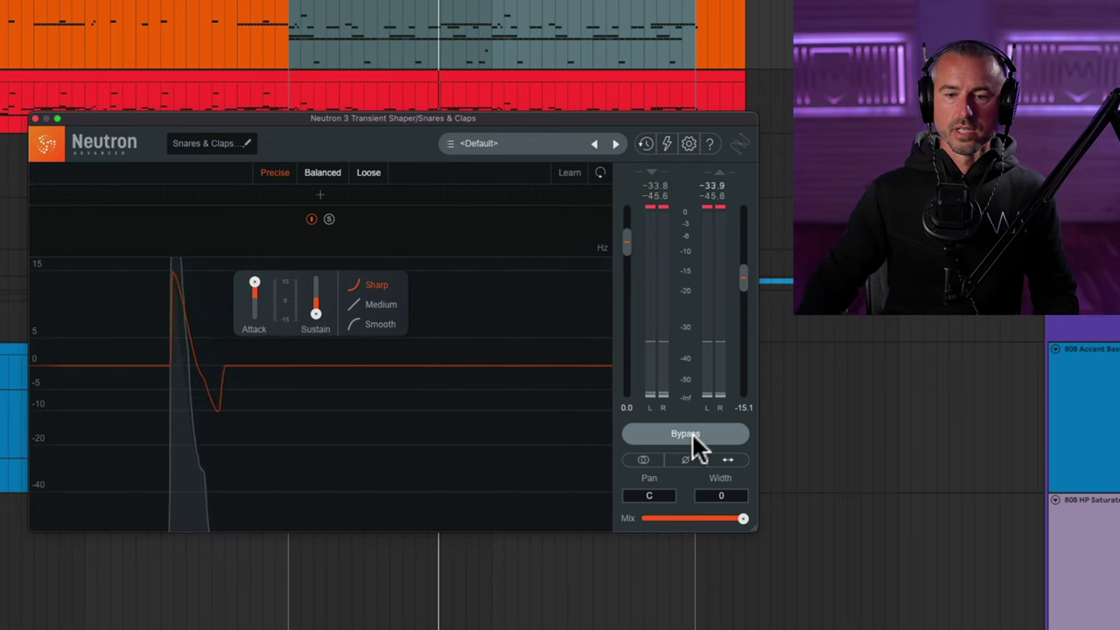
pyautogui.click(33, 117)
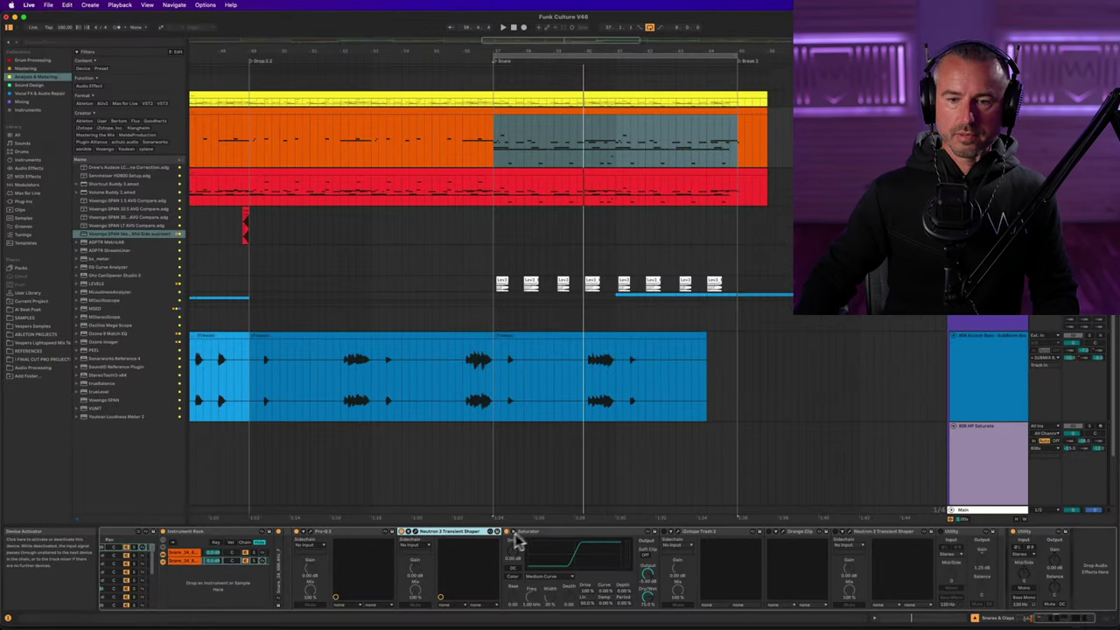
# - Audition the snare loop with Saturator, and examine the saturation settings of each frequency band in iZotope Trash 2's Trash module
pyautogui.press('space')
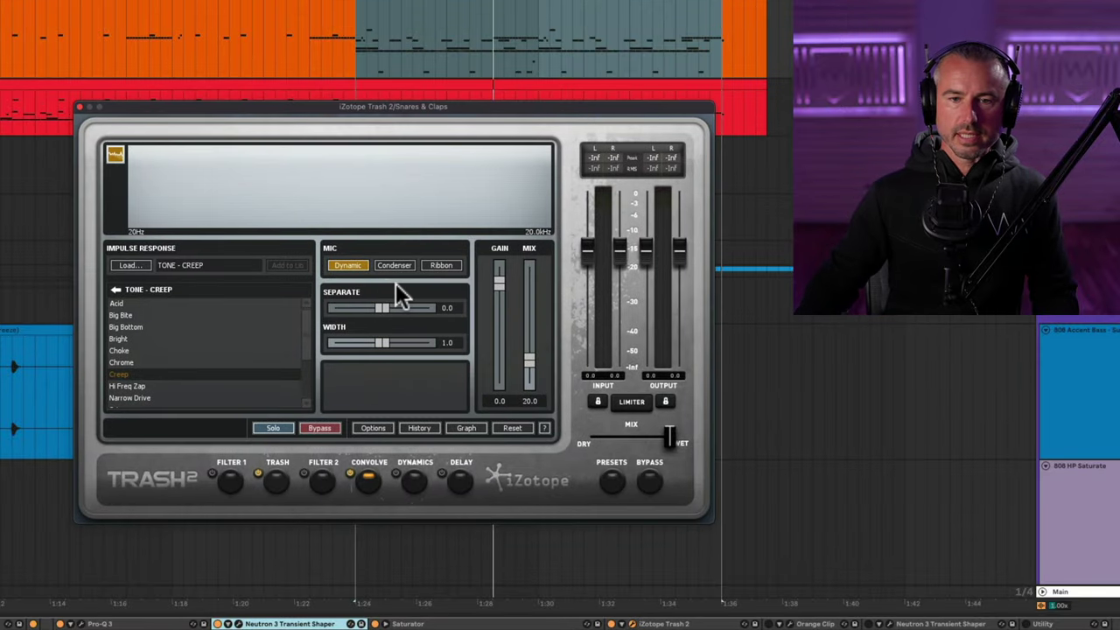
pyautogui.click(276, 479)
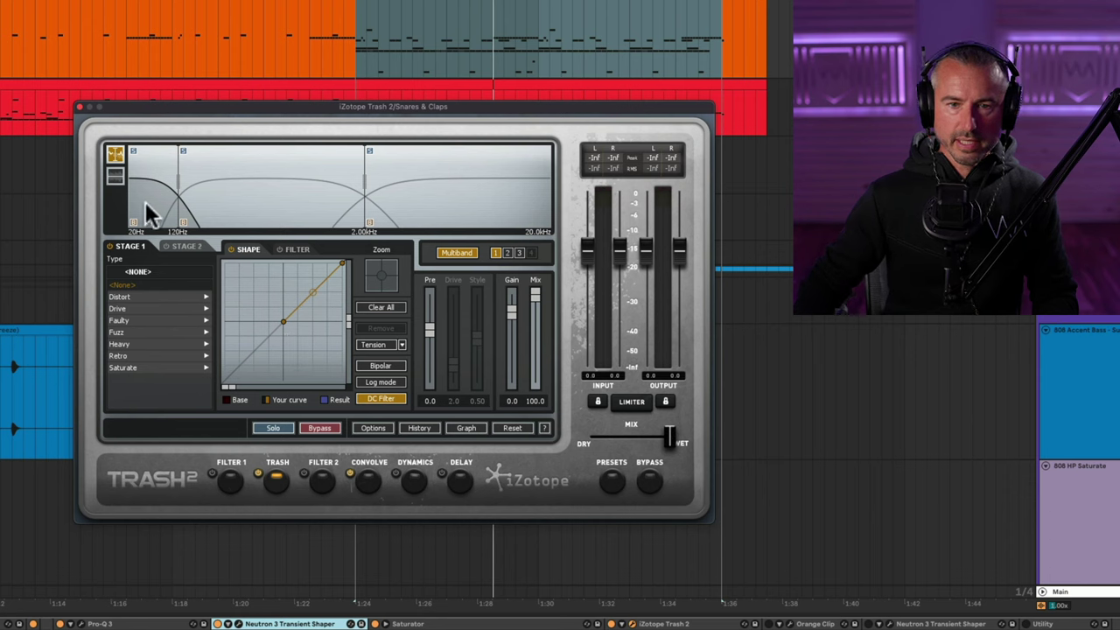
pyautogui.click(257, 205)
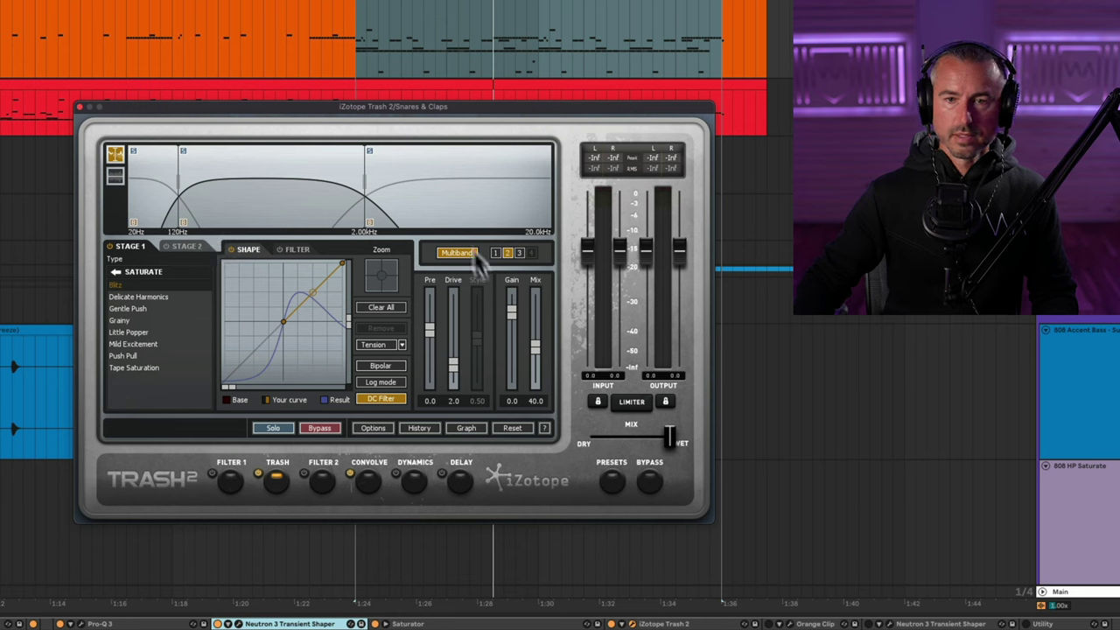
pyautogui.click(462, 217)
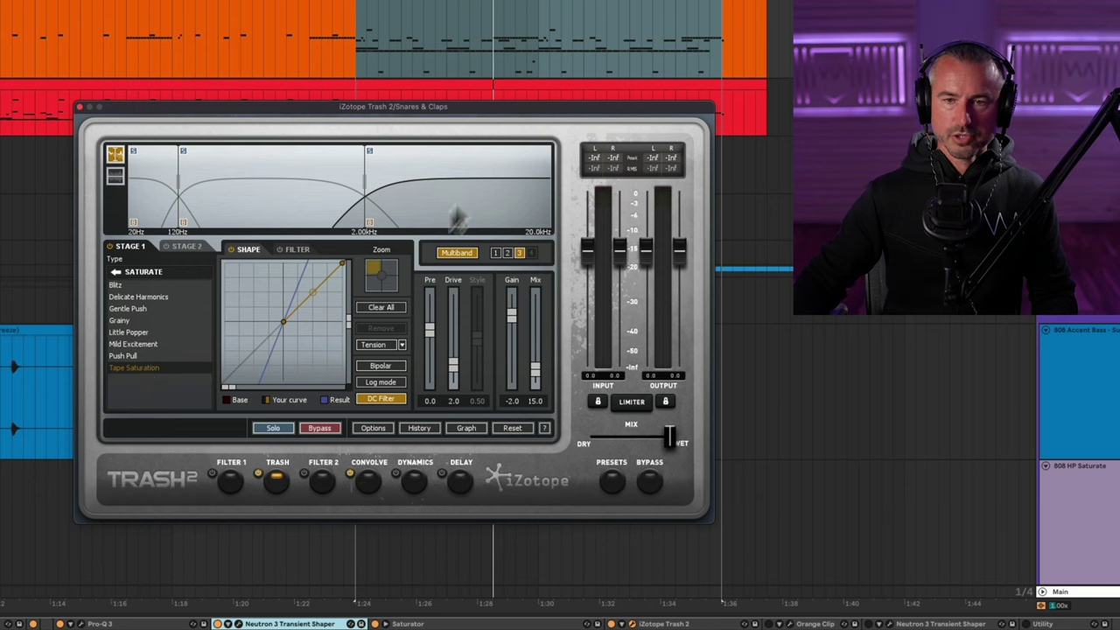
pyautogui.click(289, 200)
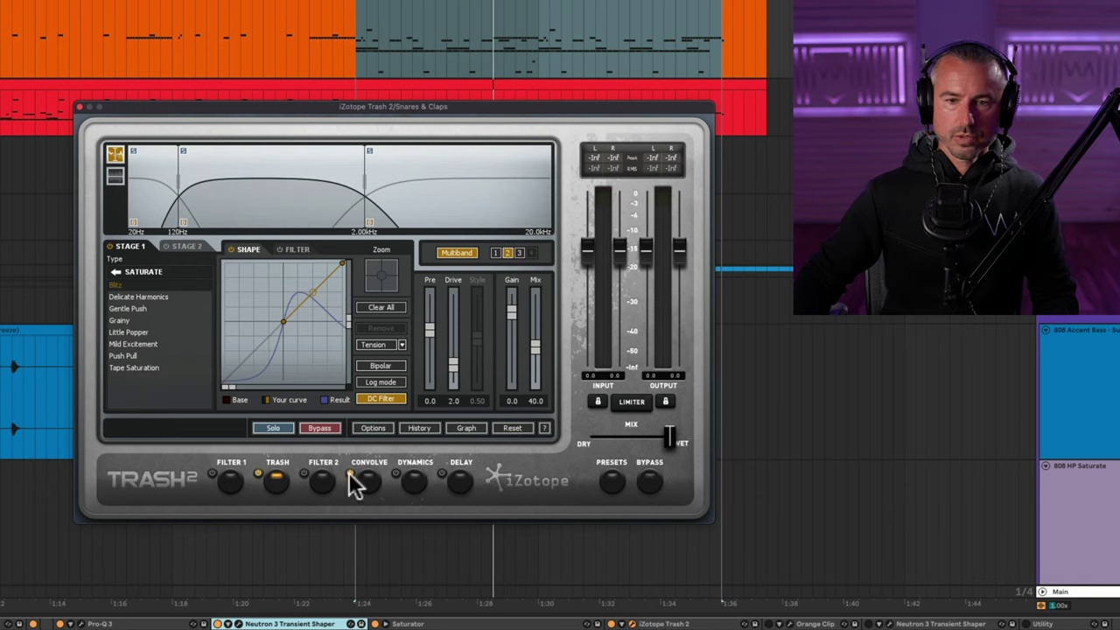
# - Audition the snare loop through Trash 2's Trash module, and display the Convolve module's settings
pyautogui.press('space')
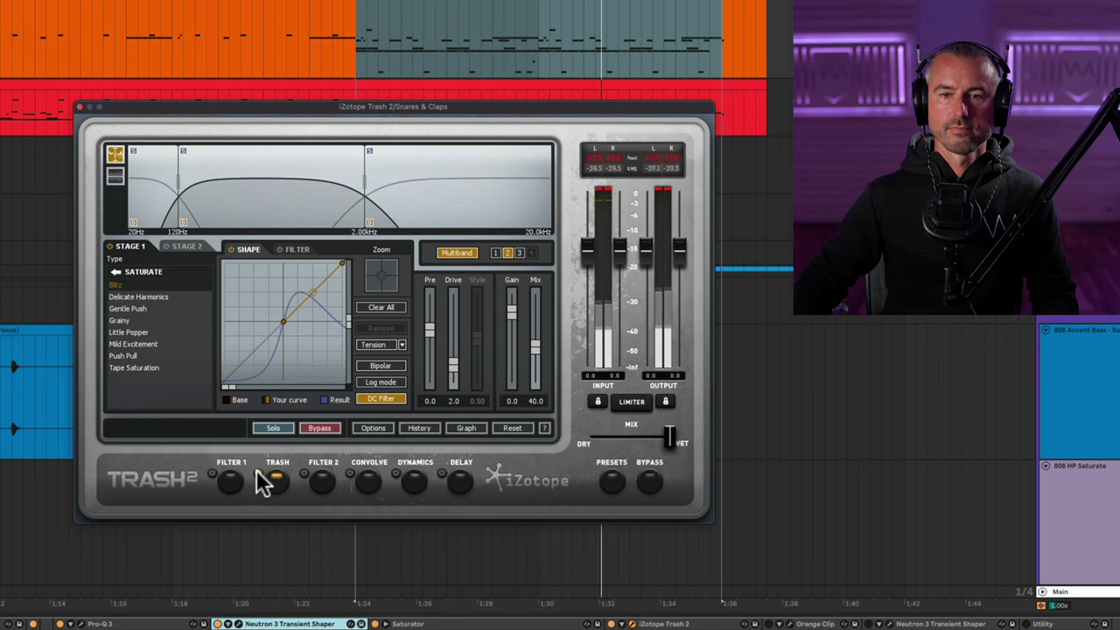
pyautogui.press('space')
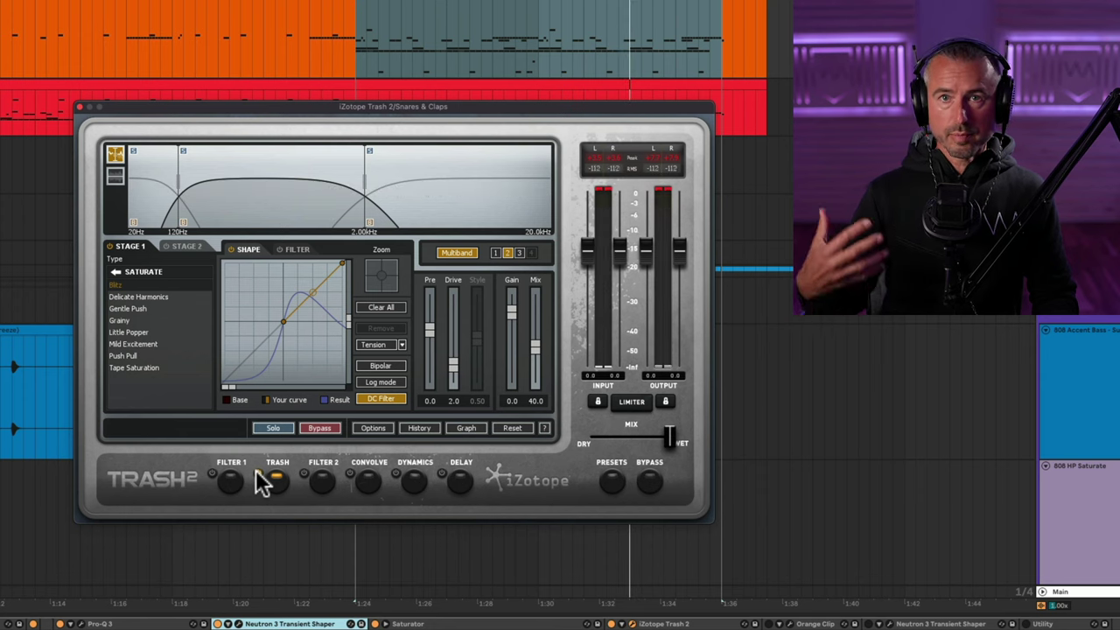
pyautogui.click(369, 481)
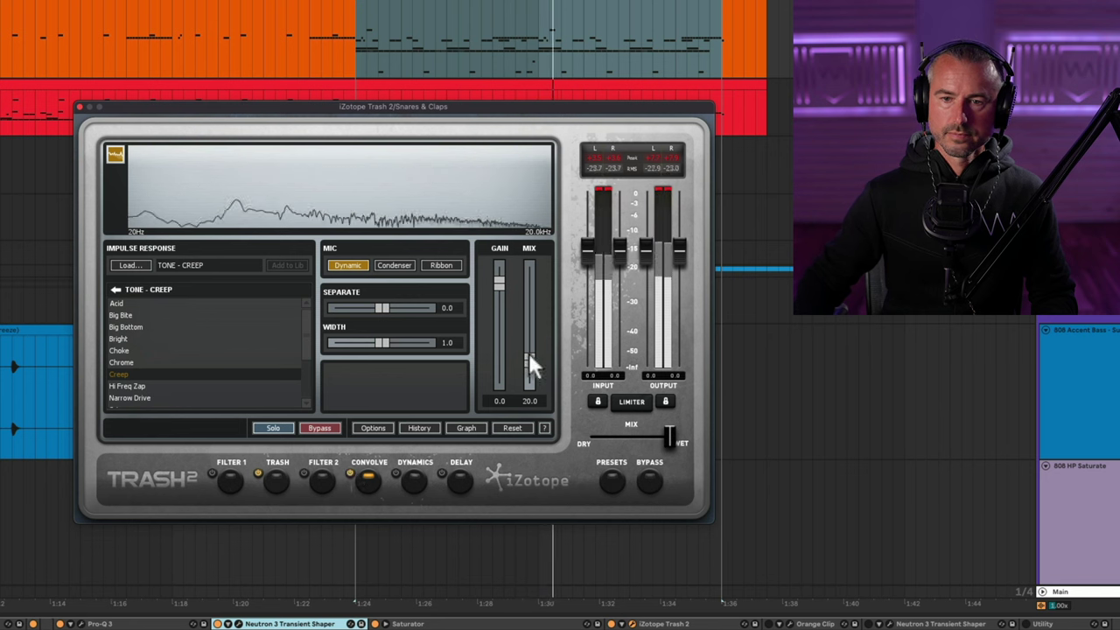
# - Compare the snare loop at high and low Convolve mix amounts, set the mix to 20, and close Trash 2
pyautogui.moveTo(532, 366); pyautogui.dragTo(536, 292)
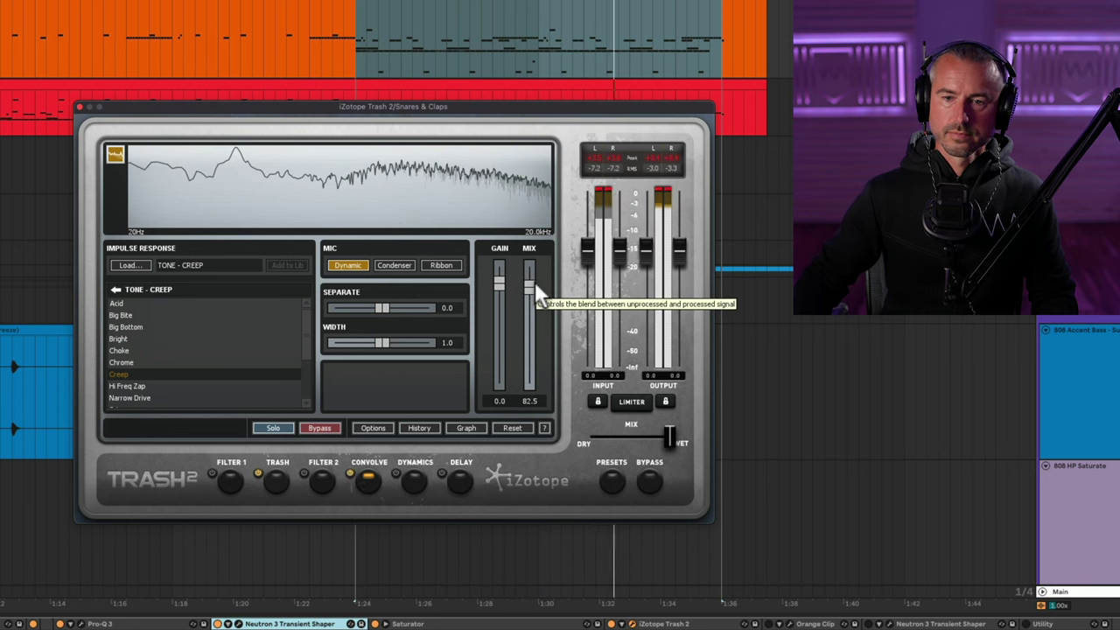
pyautogui.moveTo(536, 287); pyautogui.dragTo(526, 364)
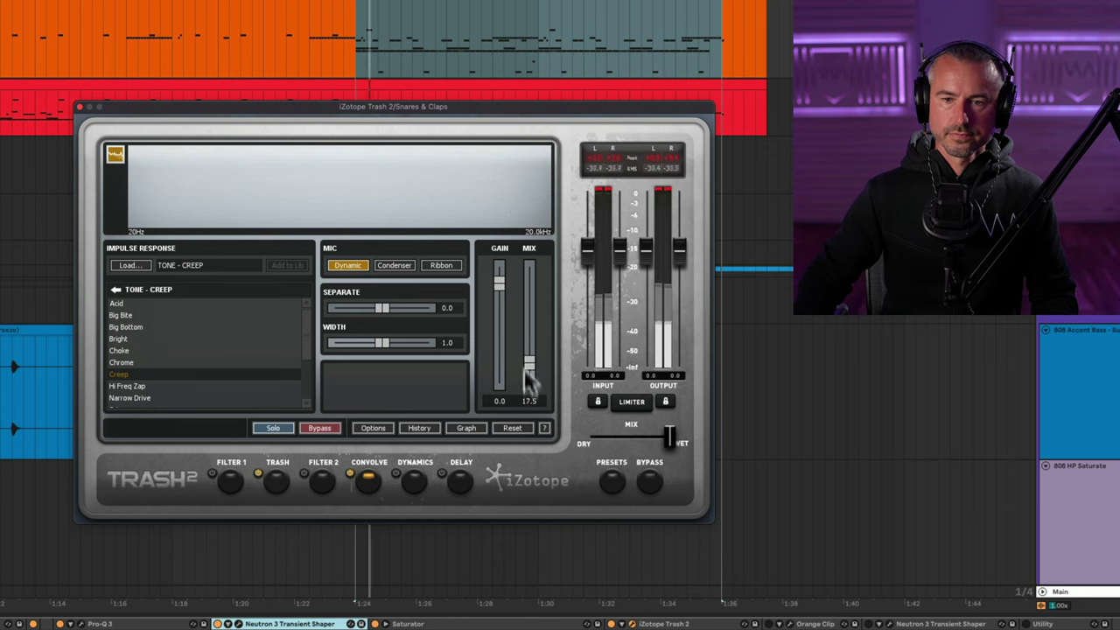
pyautogui.click(529, 400)
pyautogui.write('20')
pyautogui.press('Return')
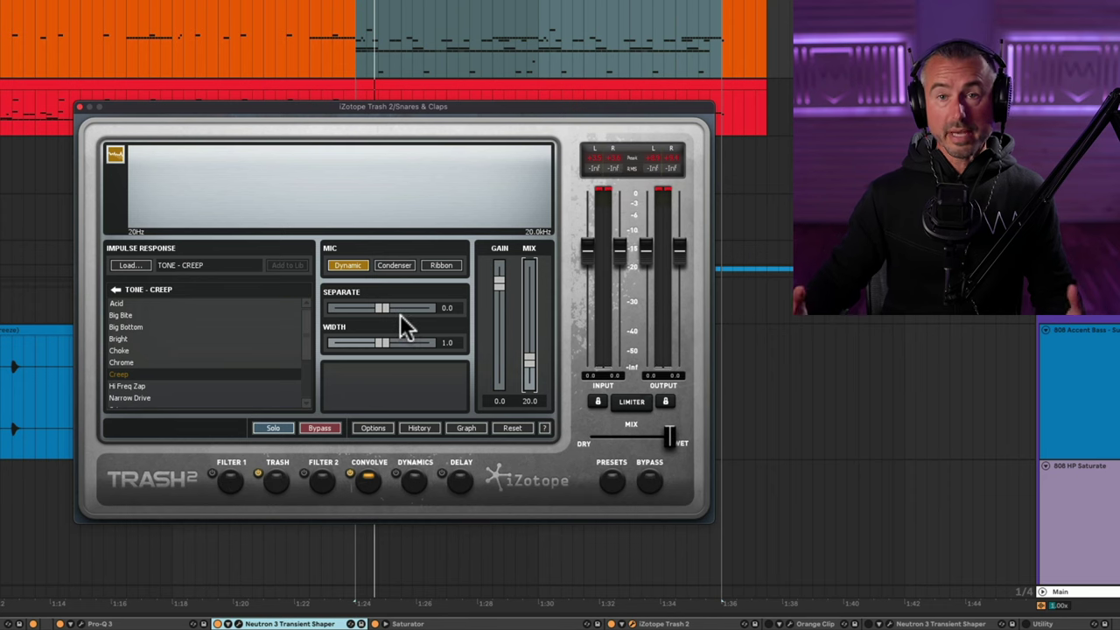
pyautogui.press('space')
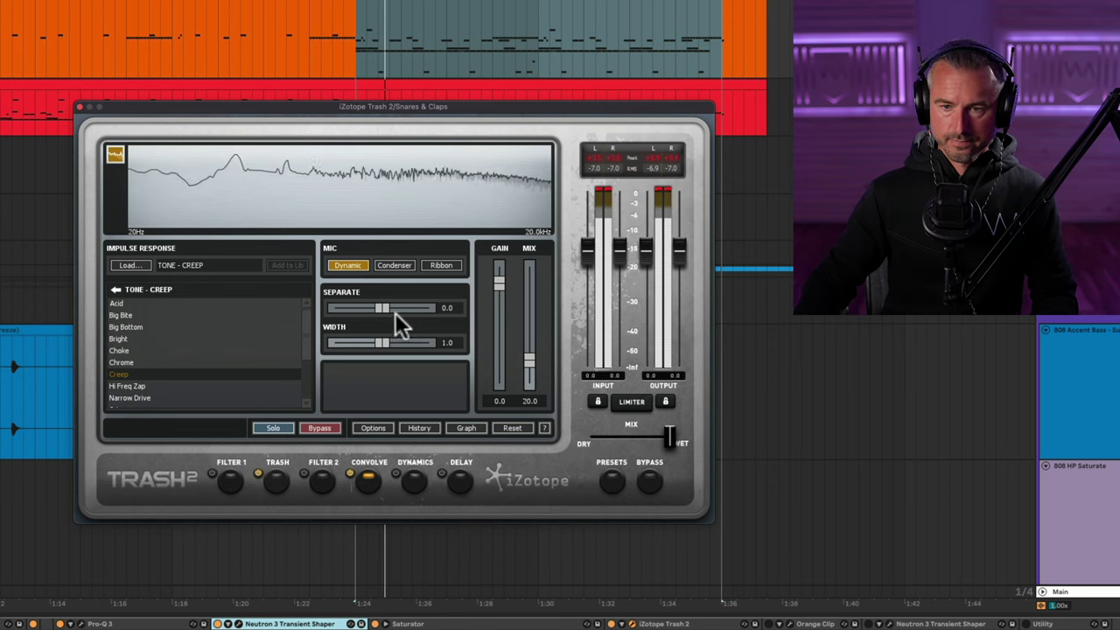
pyautogui.click(79, 109)
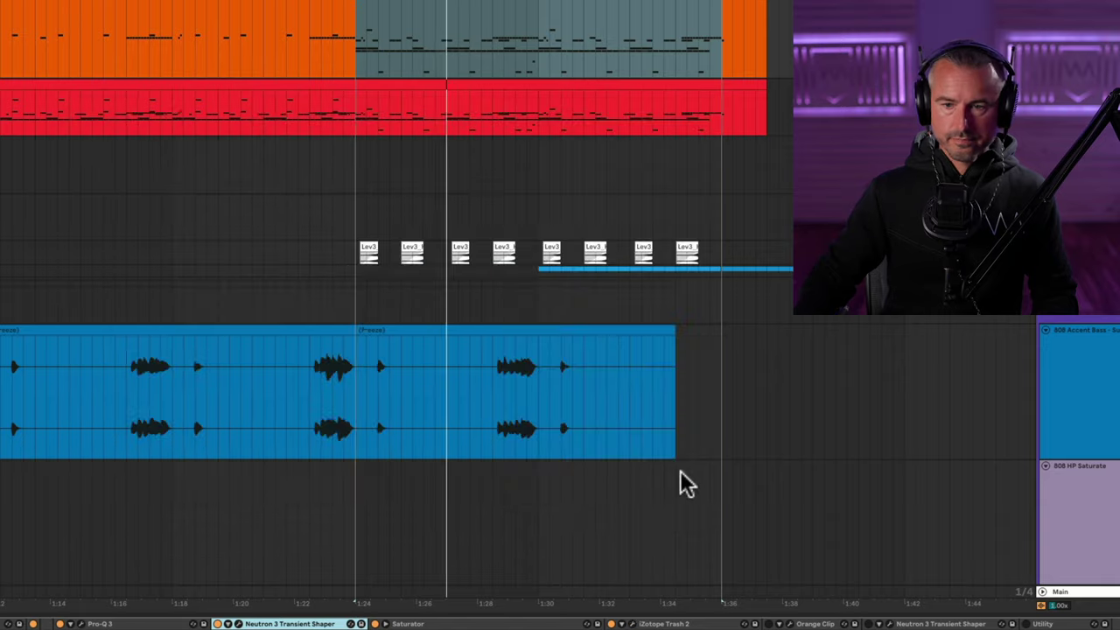
# - Activate Orange Clip on the Snares & Claps track, compare the loop with it active and bypassed, and close its window
pyautogui.click(809, 623)
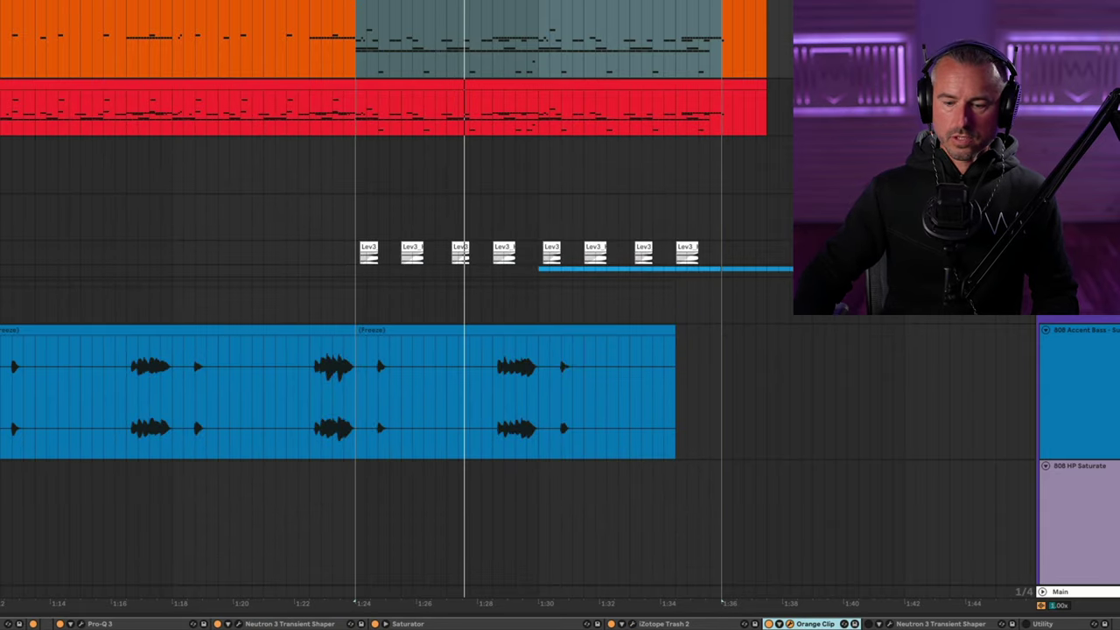
pyautogui.press('super+alt+p')
pyautogui.moveTo(400, 256); pyautogui.dragTo(510, 138)
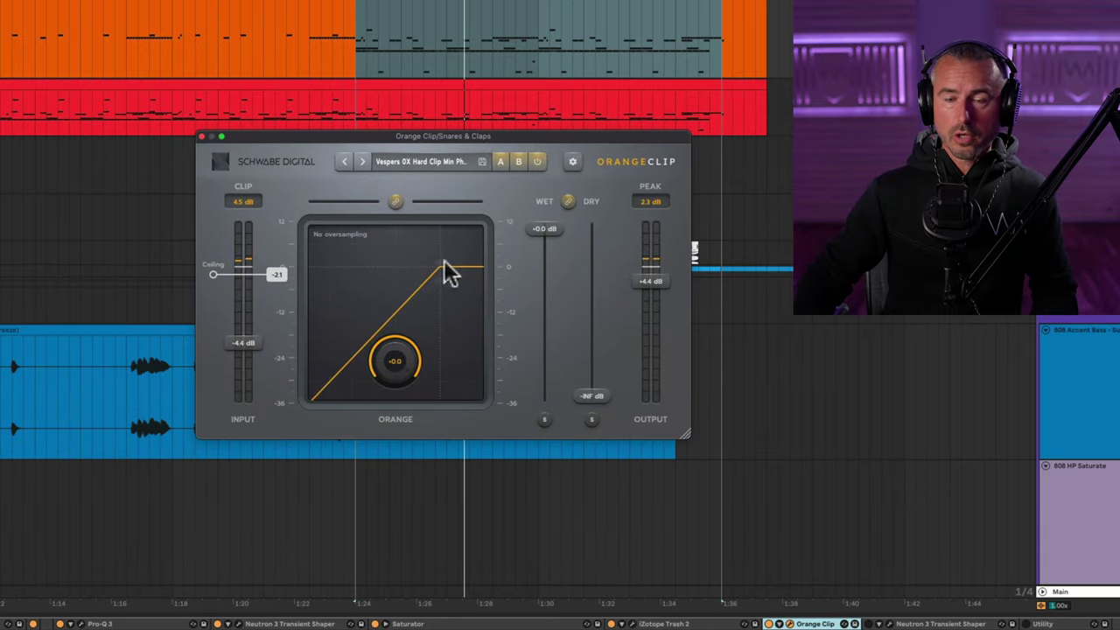
pyautogui.press('space')
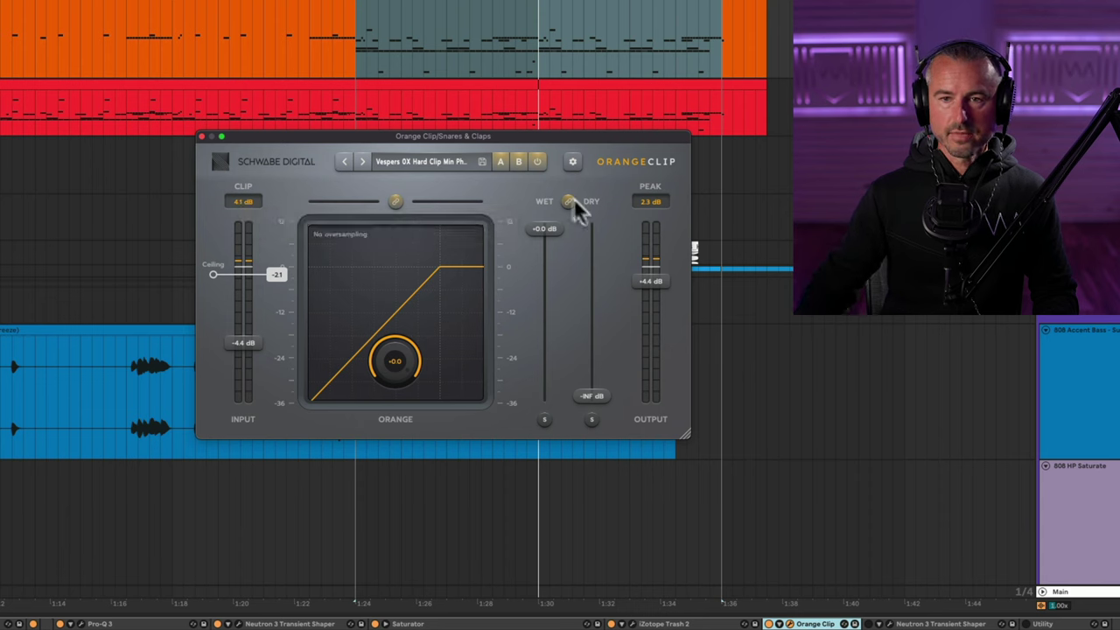
pyautogui.press('space')
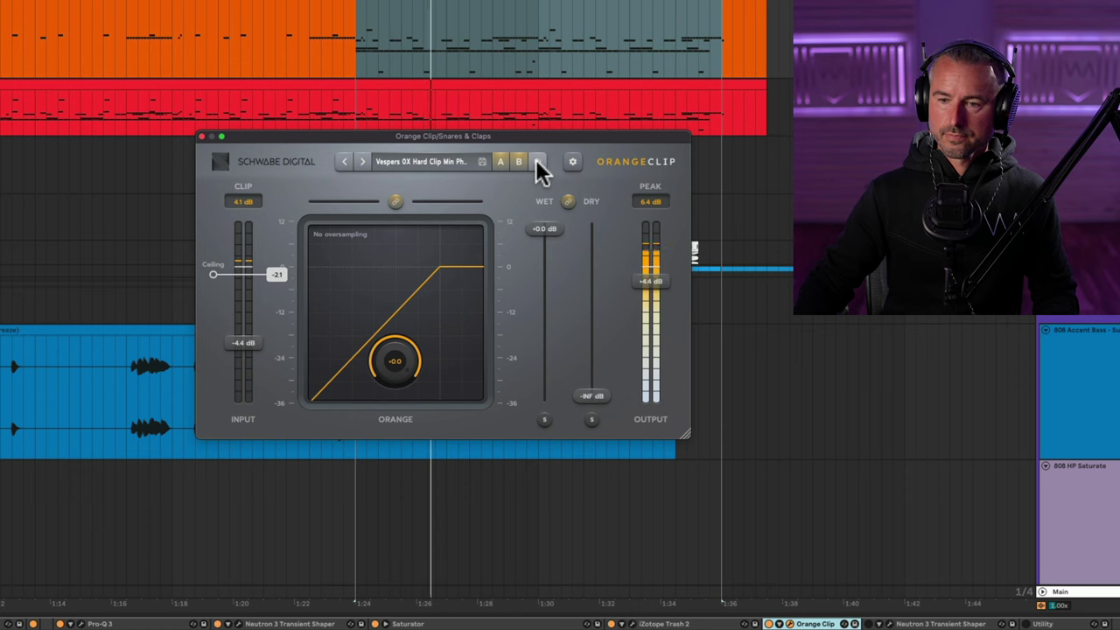
pyautogui.click(202, 137)
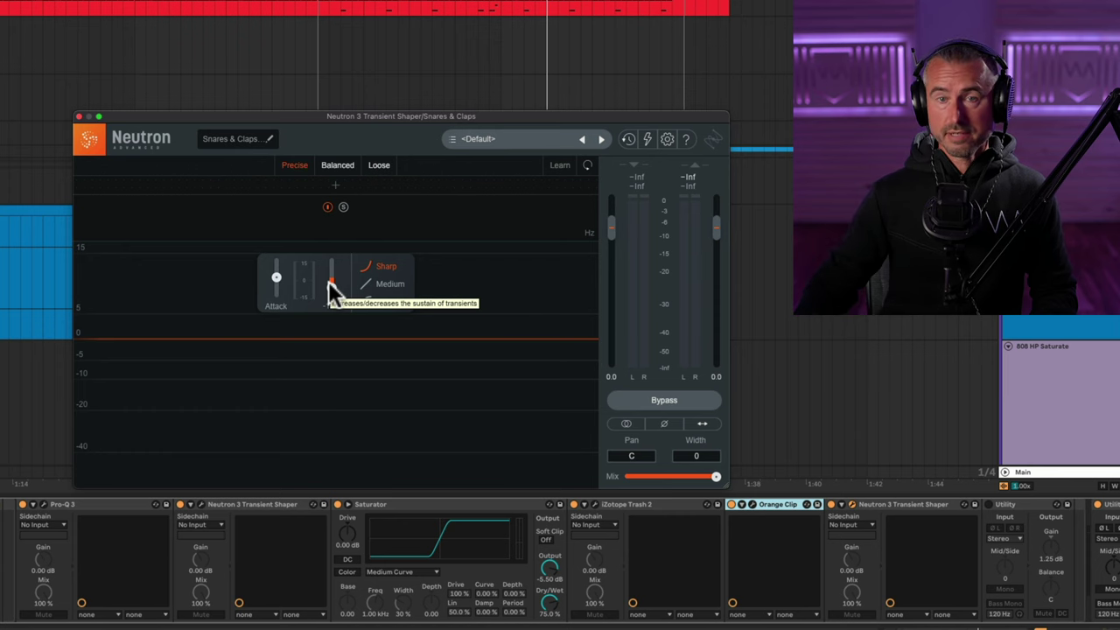
# - Compare the snare loop with the second Neutron 3 Transient Shaper bypassed and active, and close its window
pyautogui.click(680, 391)
pyautogui.press('space')
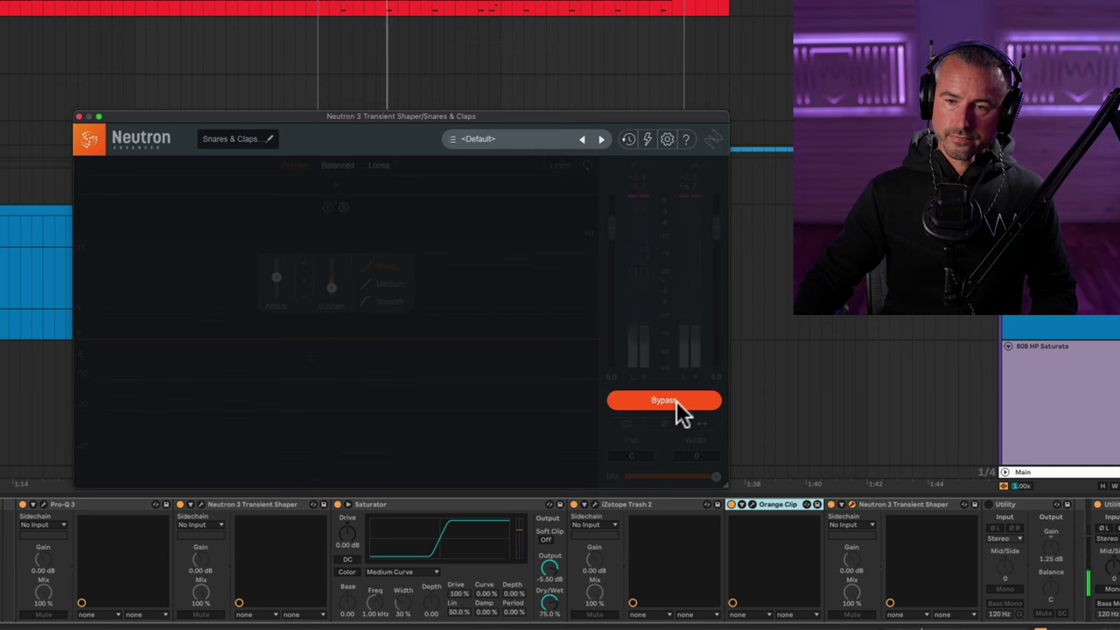
pyautogui.click(677, 402)
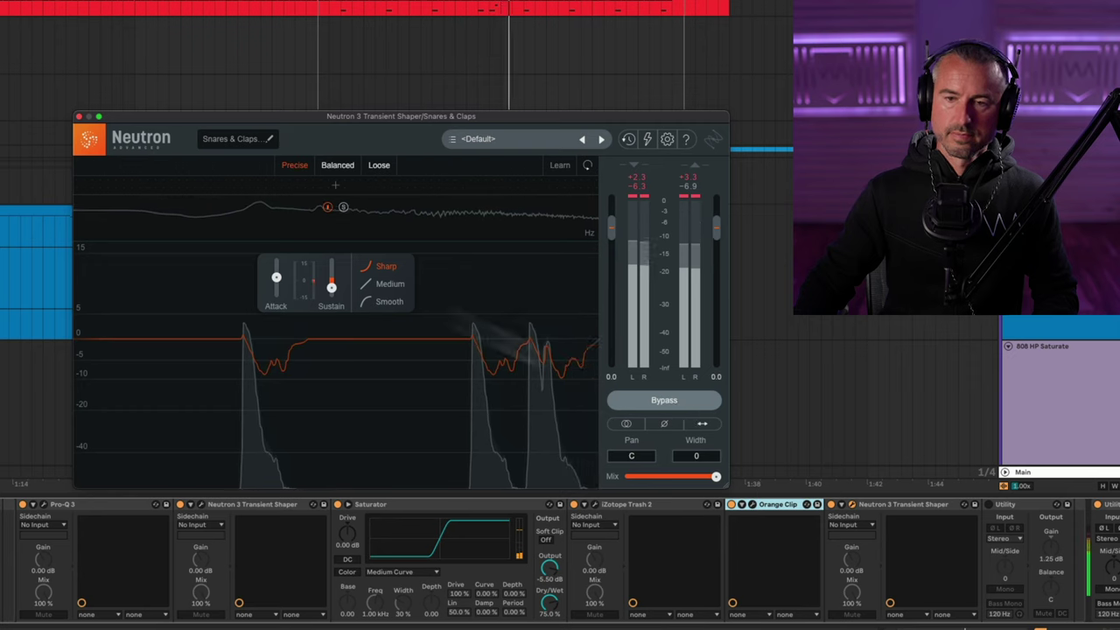
pyautogui.click(79, 117)
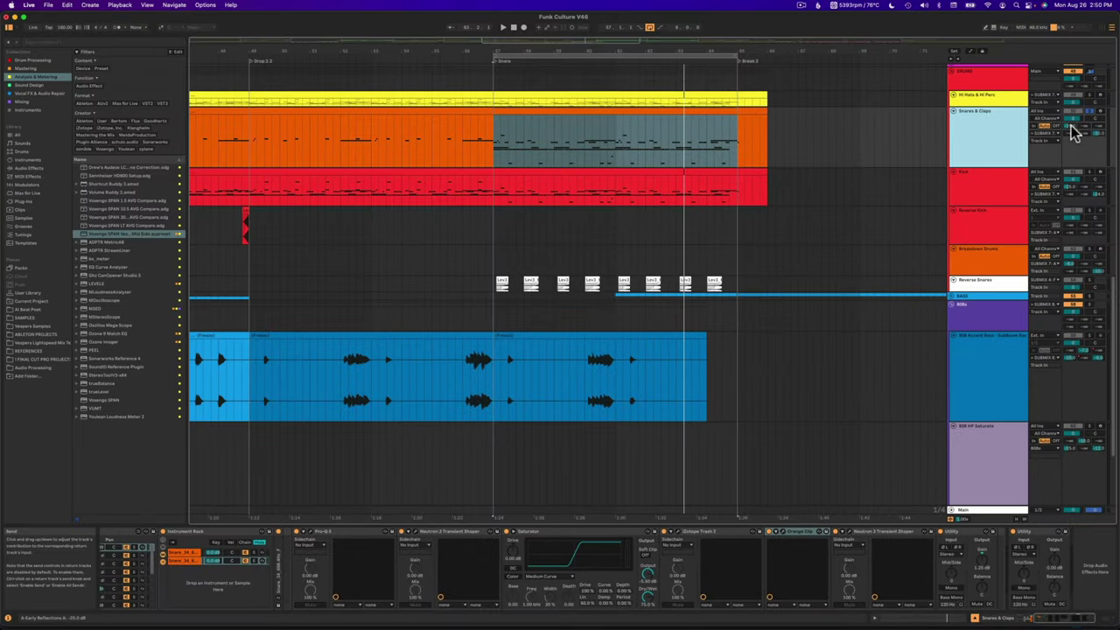
# - Display the tracks' automation lanes briefly, and return to the clip view
pyautogui.press('a')
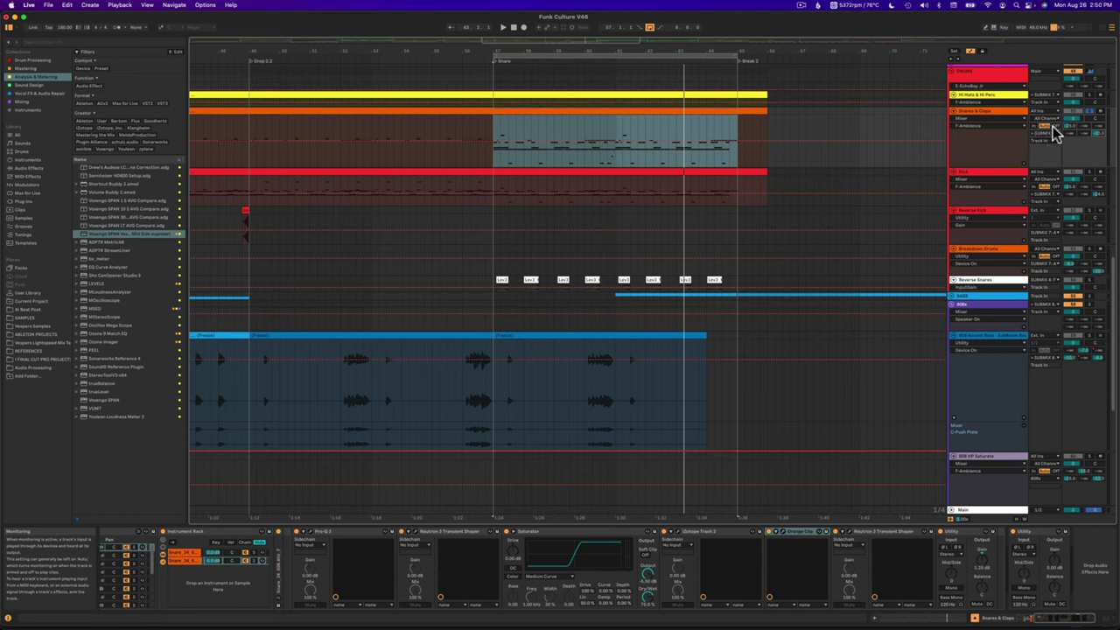
pyautogui.press('super+a')
# - Enlarge the Hi Hats & Hi Perc track, solo it, and audition its loop
pyautogui.click(986, 100)
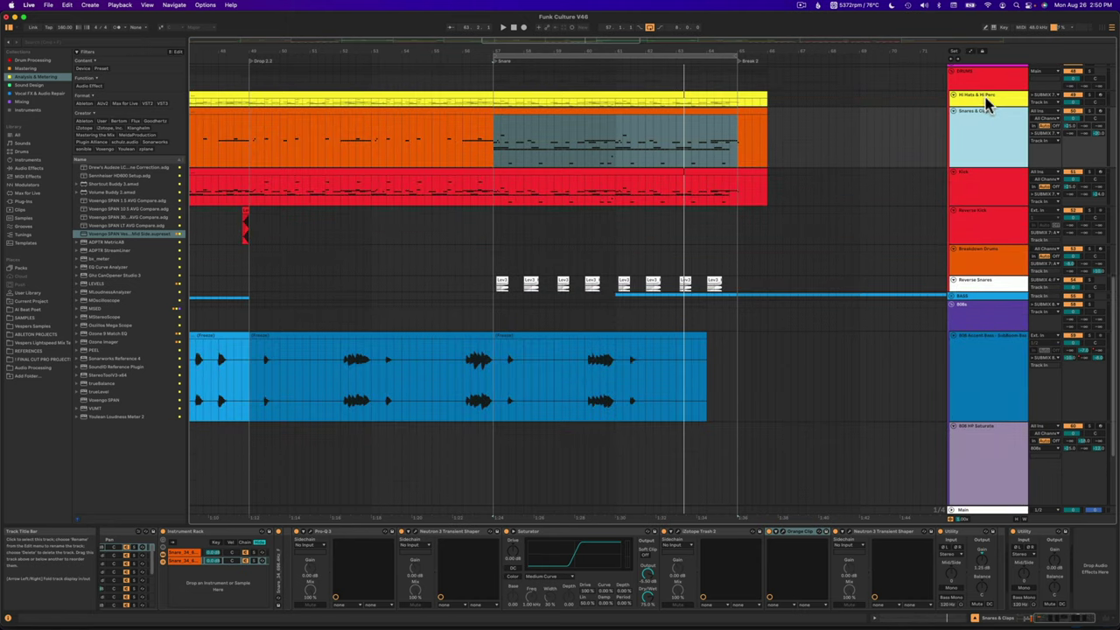
pyautogui.moveTo(985, 106); pyautogui.dragTo(986, 137)
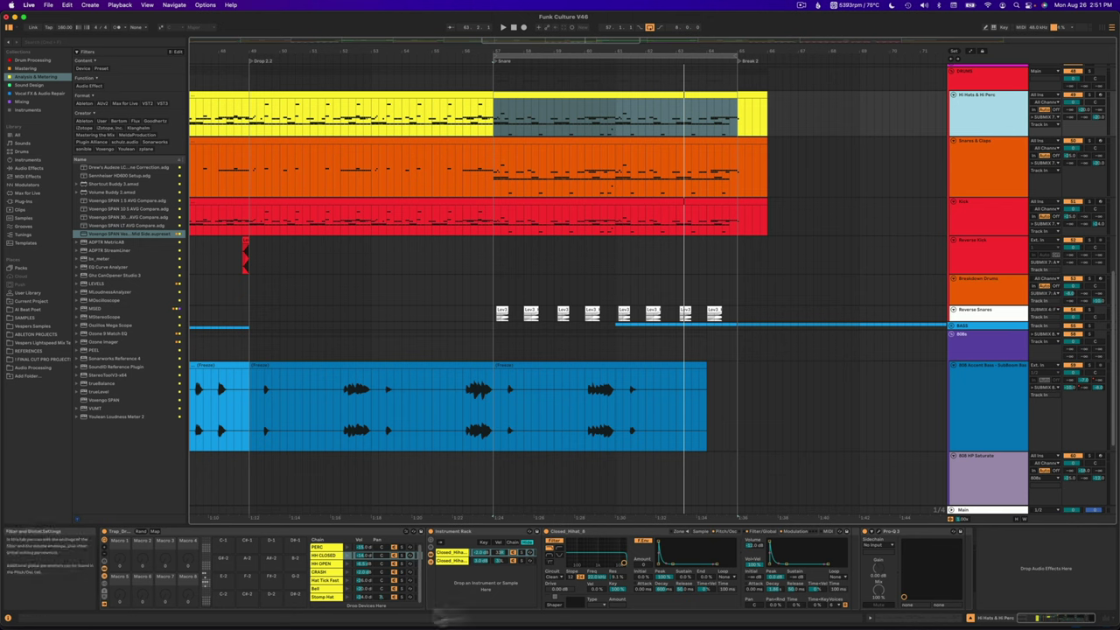
pyautogui.click(1094, 97)
pyautogui.press('space')
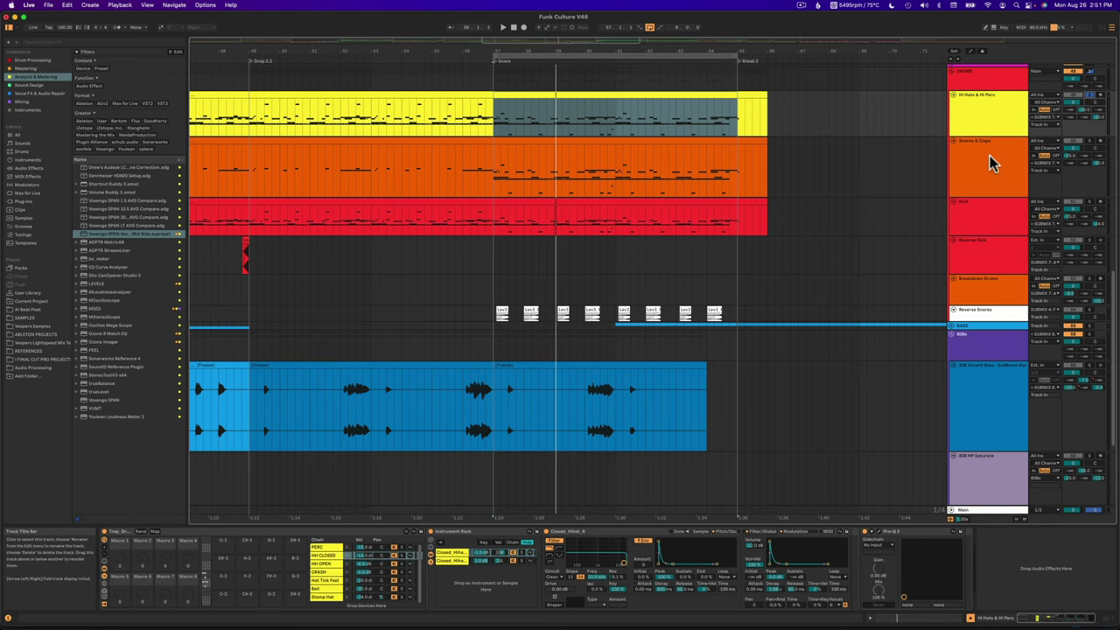
# - Solo SUBMIX 7: ALL DRUMS + PERC, and examine the effect chains of its snares and claps, kick and neighbouring submixes
pyautogui.scroll(3, 980, 185)
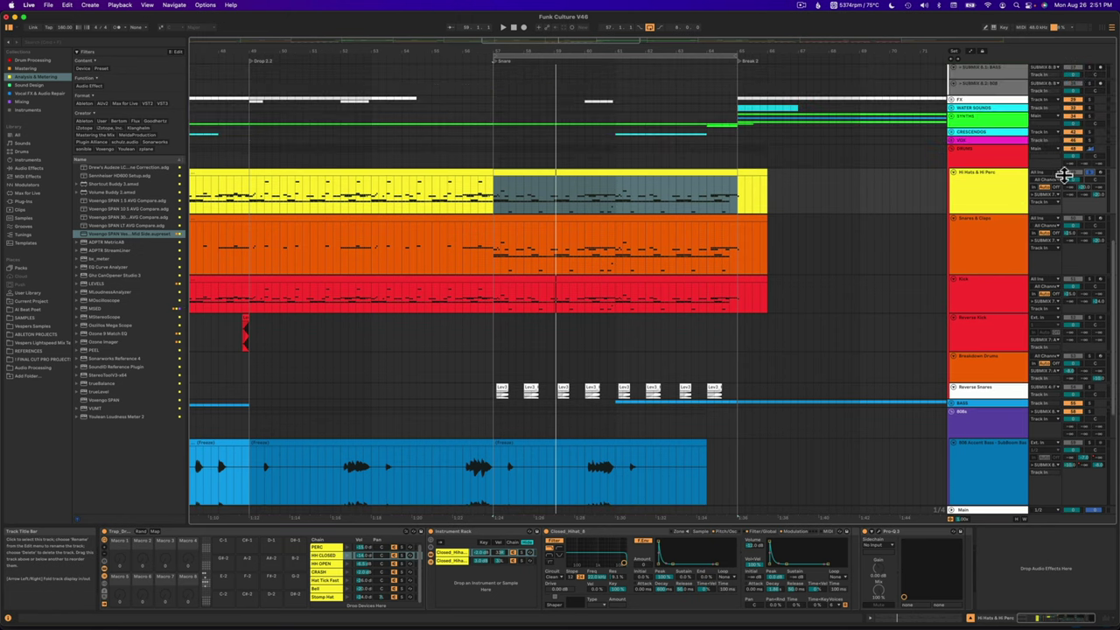
pyautogui.scroll(3, 985, 231)
pyautogui.scroll(3, 980, 226)
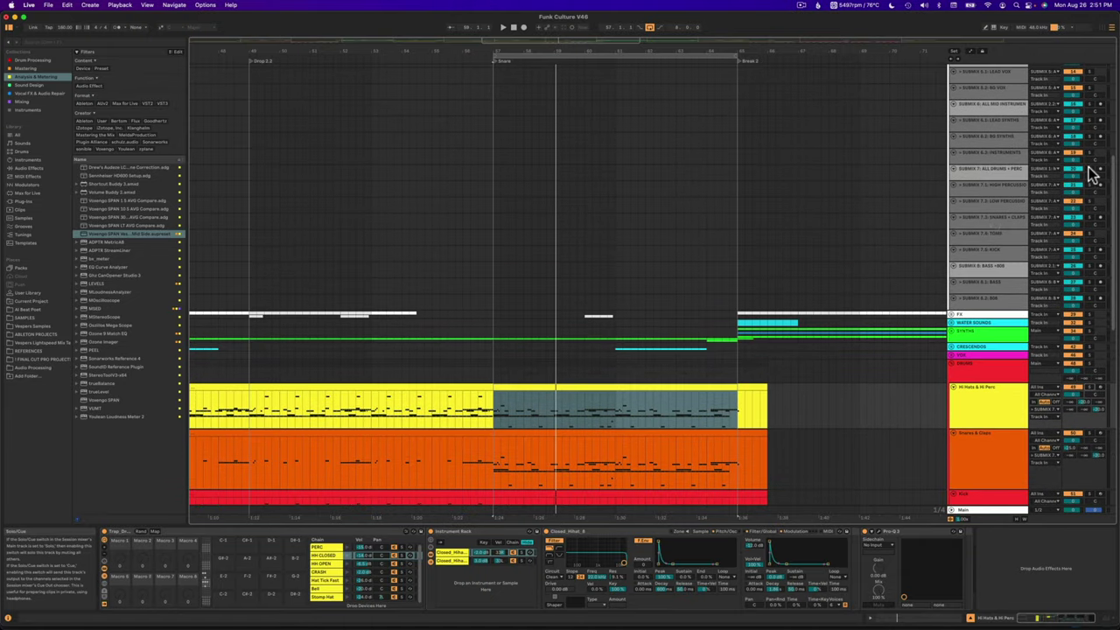
pyautogui.click(1011, 172)
pyautogui.click(991, 221)
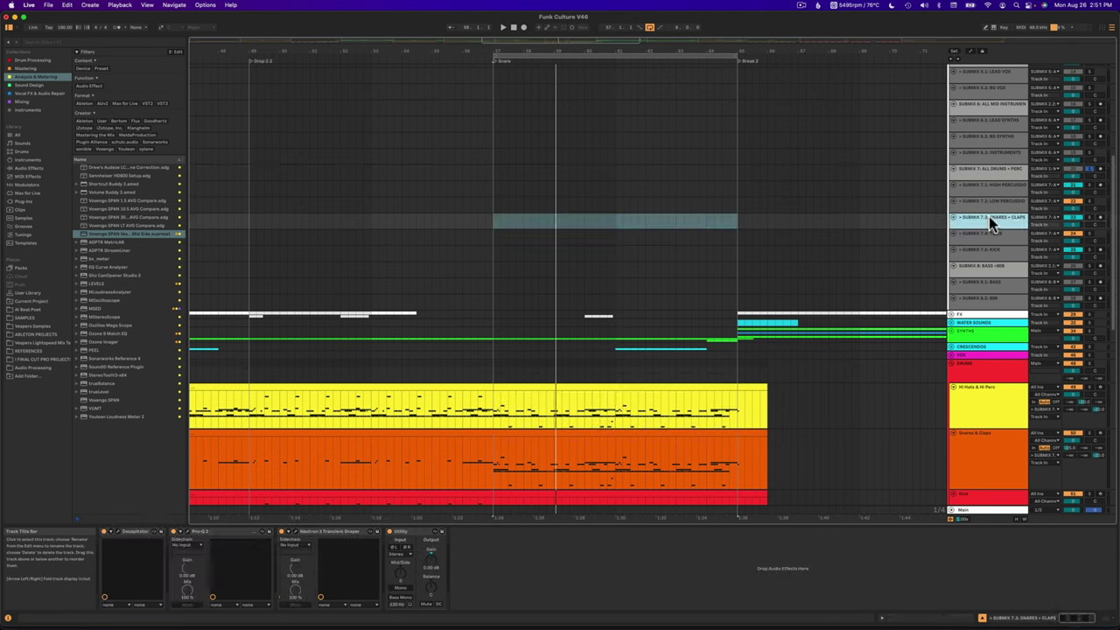
pyautogui.click(979, 236)
pyautogui.click(981, 252)
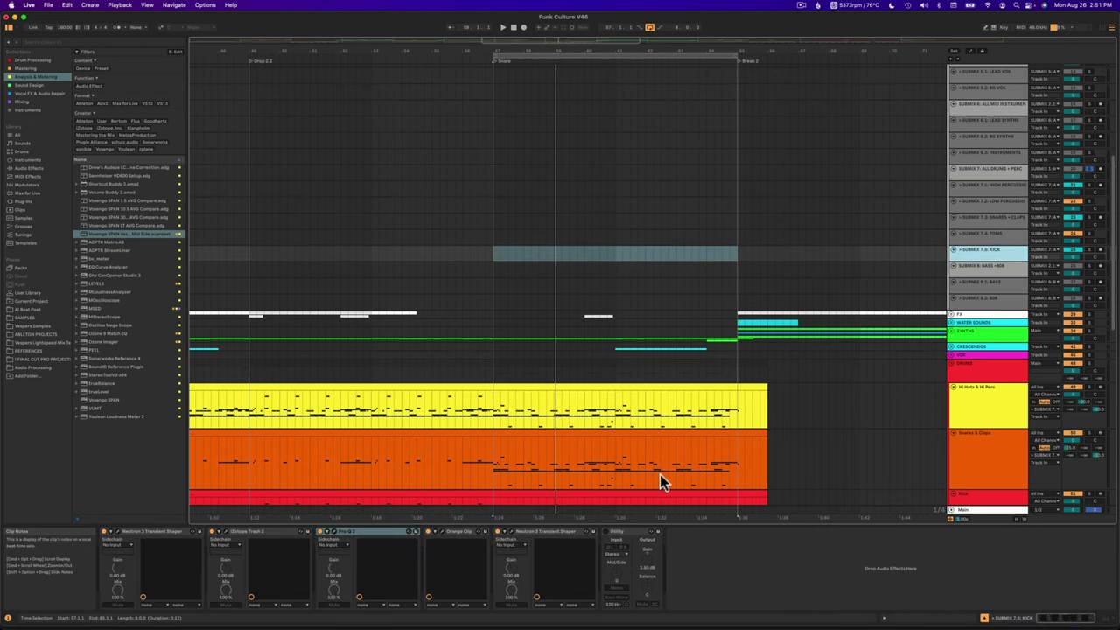
pyautogui.click(615, 535)
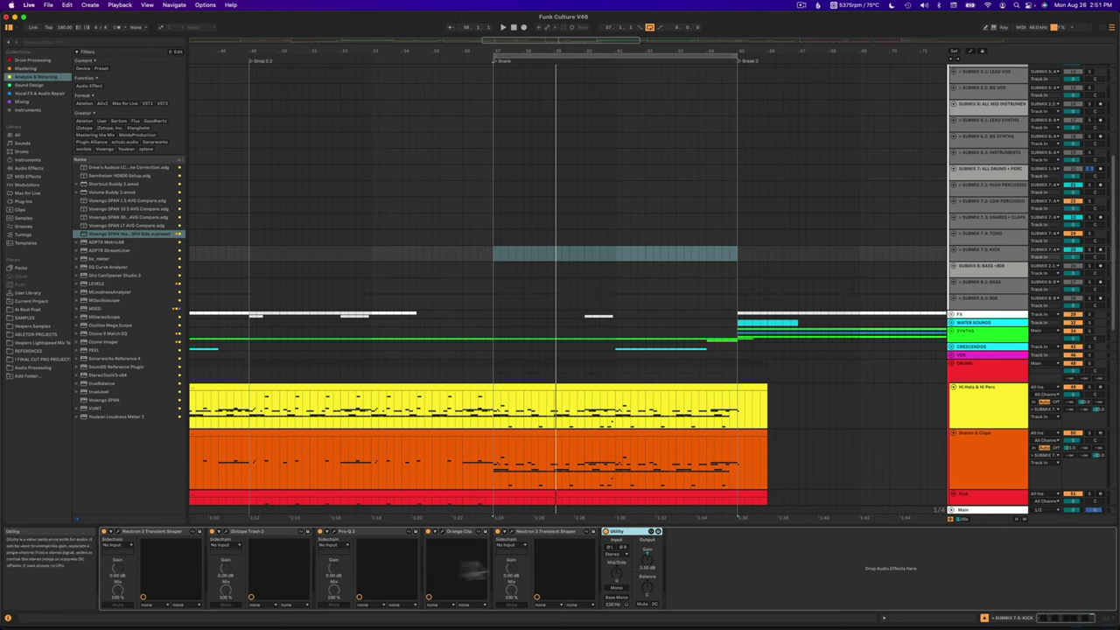
pyautogui.click(993, 234)
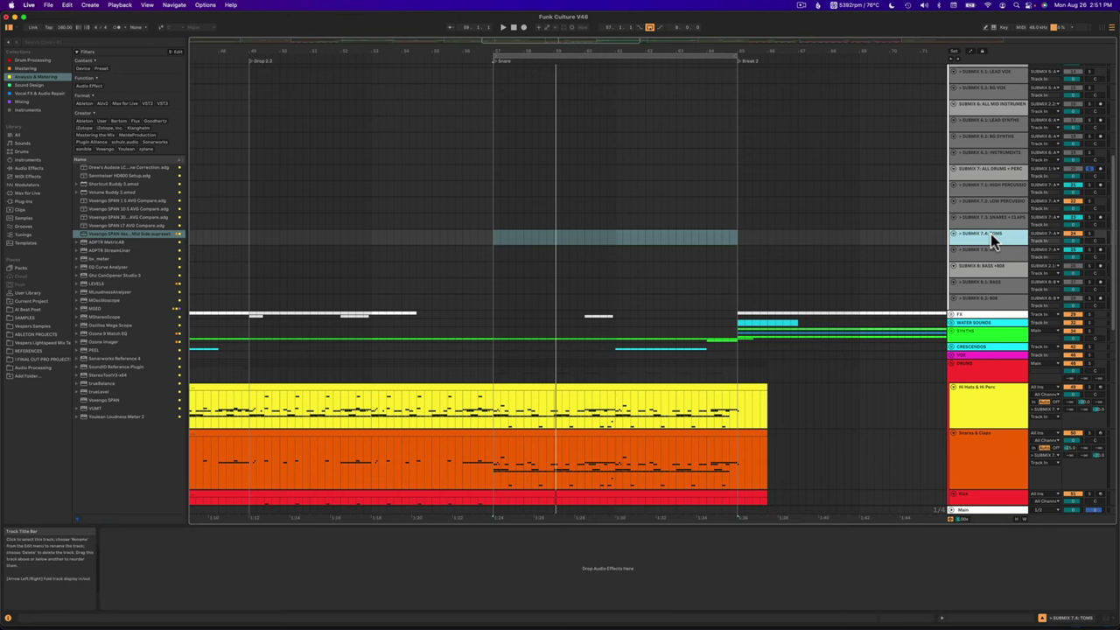
pyautogui.click(990, 224)
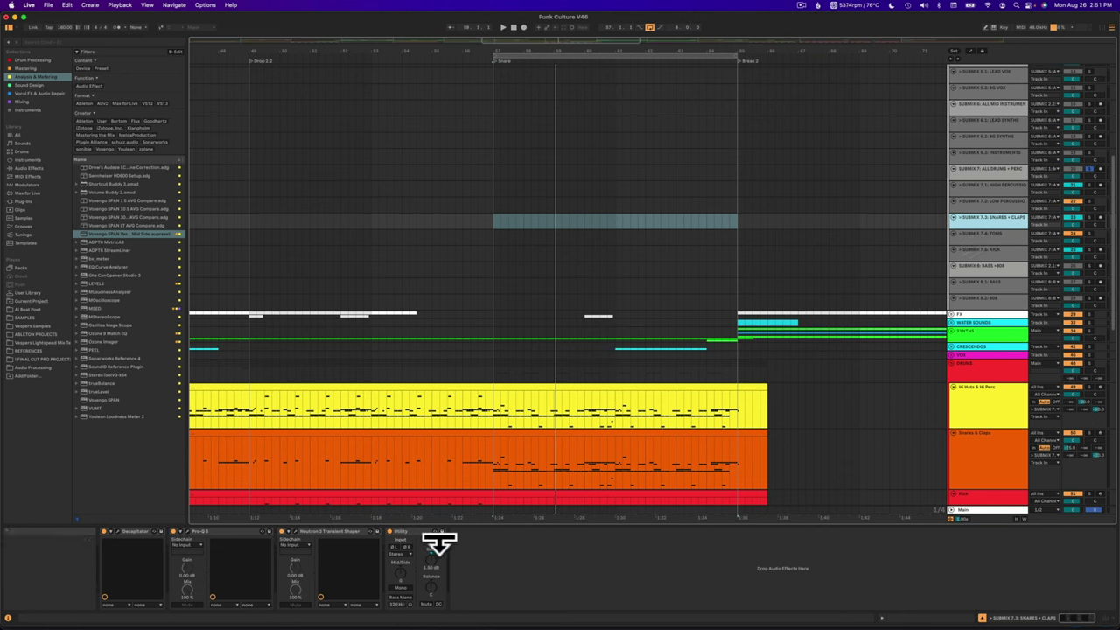
# - Solo SUBMIX 7.3: SNARES + CLAPS, and deactivate all of its effect devices from Decapitator through Utility
pyautogui.click(1089, 221)
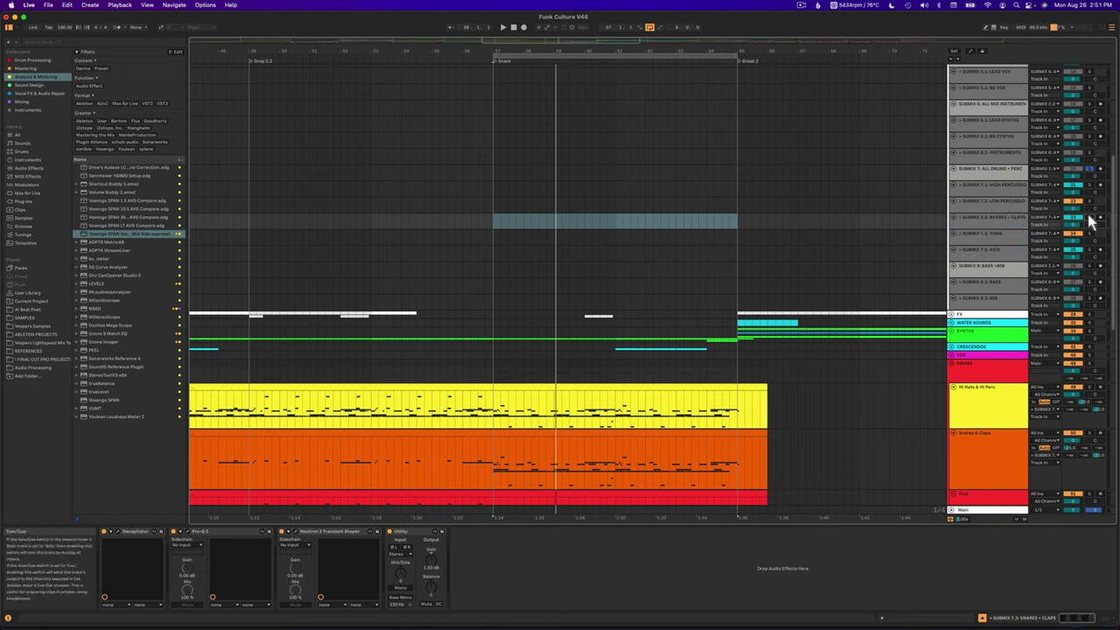
pyautogui.click(409, 531)
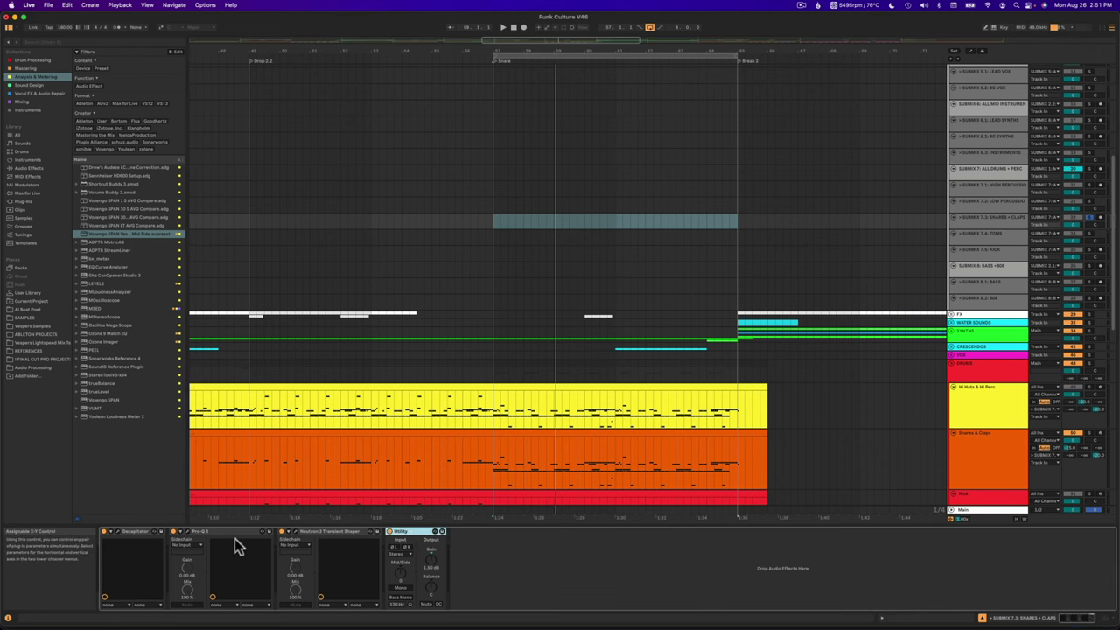
pyautogui.keyDown('shift'); pyautogui.click(131, 532); pyautogui.keyUp('shift')
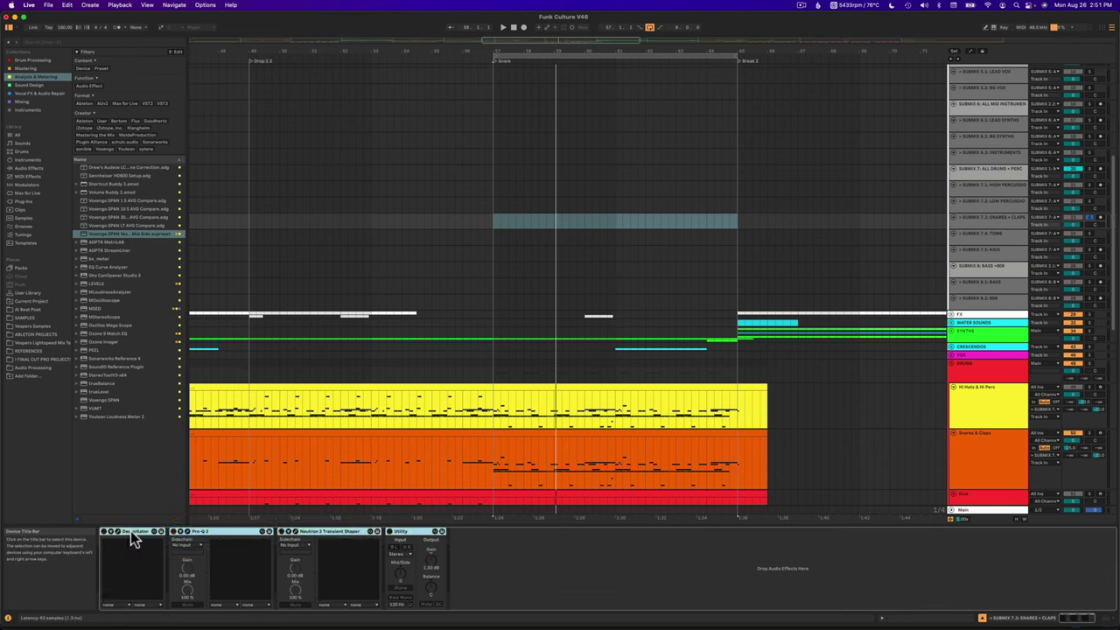
# - Reactivate only Decapitator on the snares and claps submix, compare the loop with it bypassed and active, and close its window
pyautogui.click(128, 531)
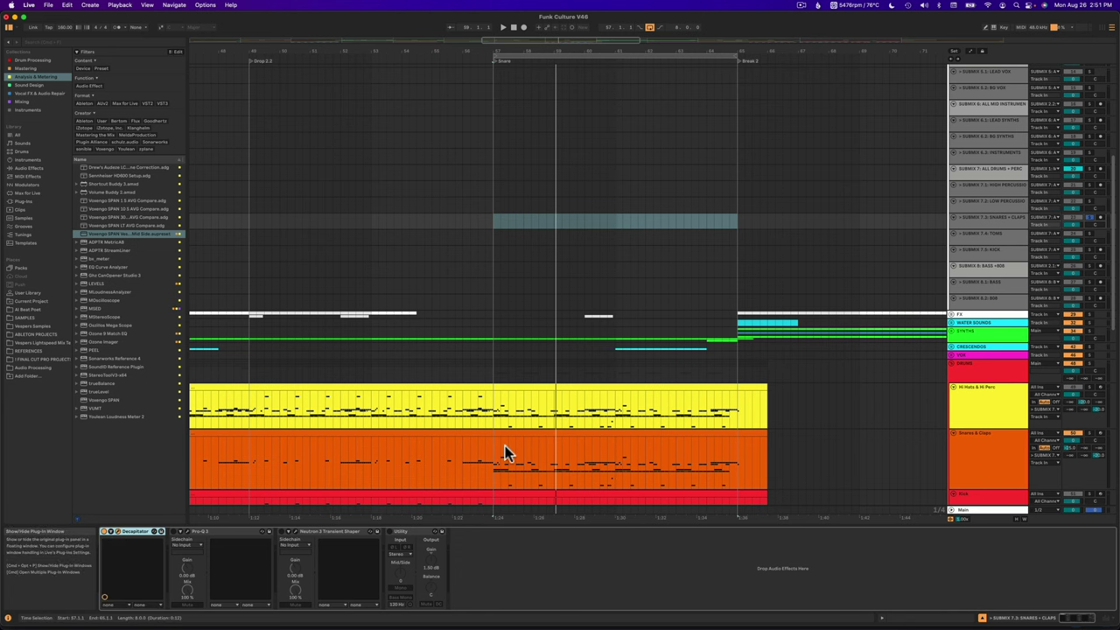
pyautogui.press('super+alt+p')
pyautogui.moveTo(273, 280); pyautogui.dragTo(566, 192)
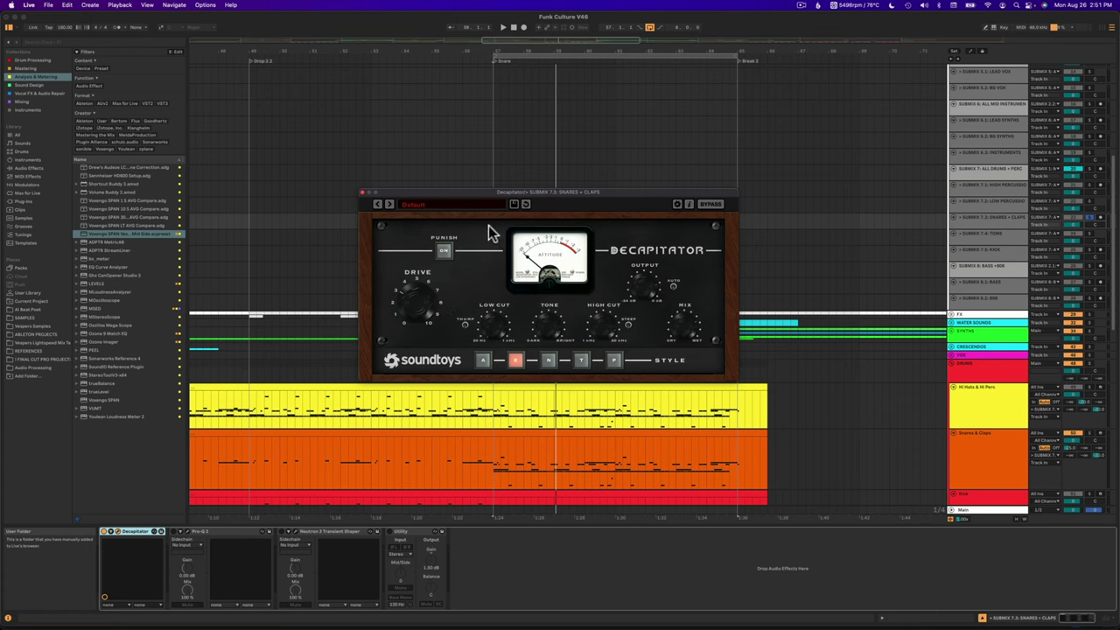
pyautogui.press('space')
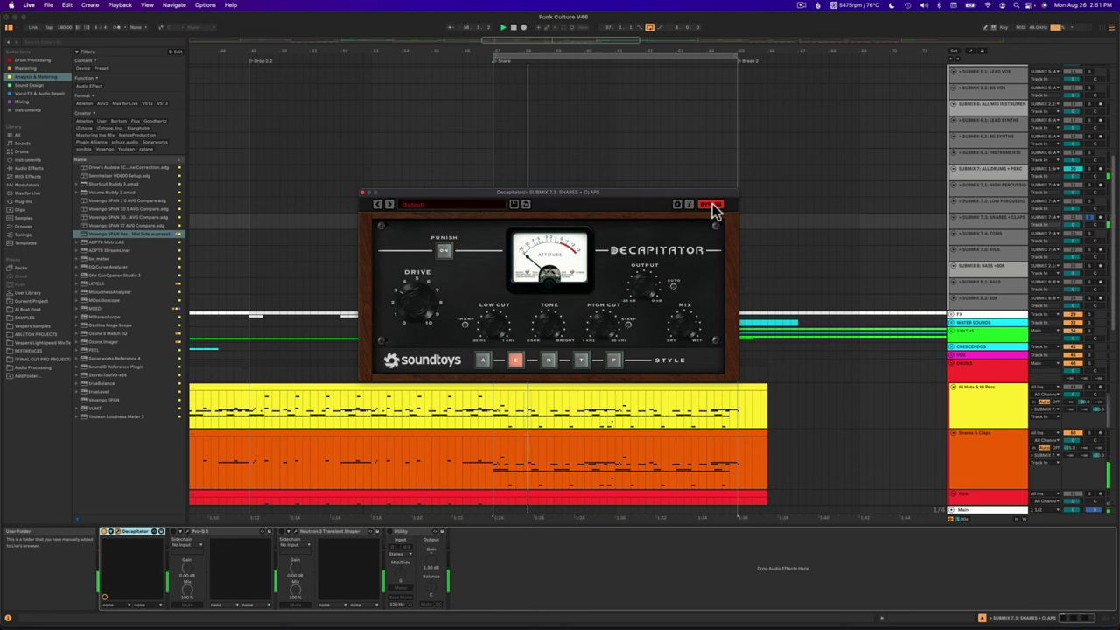
pyautogui.click(712, 204)
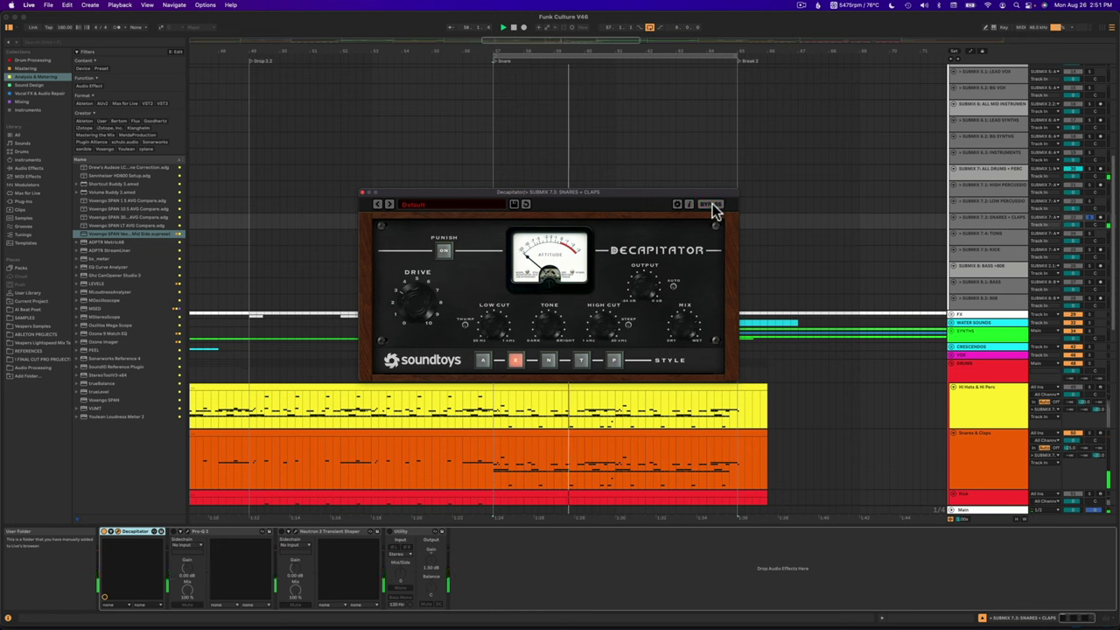
pyautogui.click(712, 205)
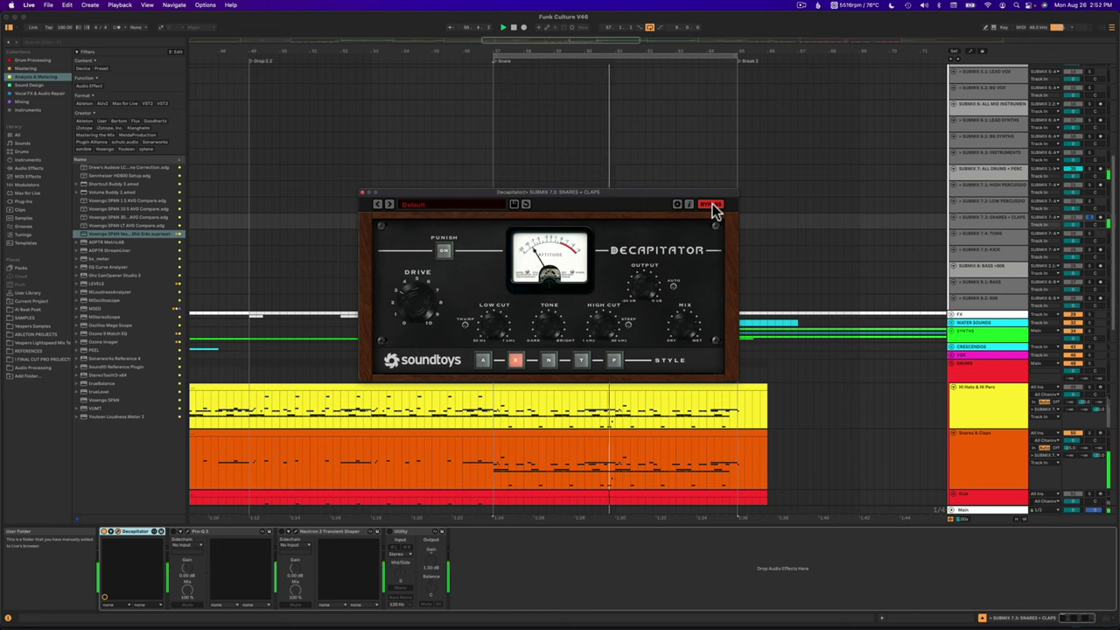
pyautogui.click(712, 205)
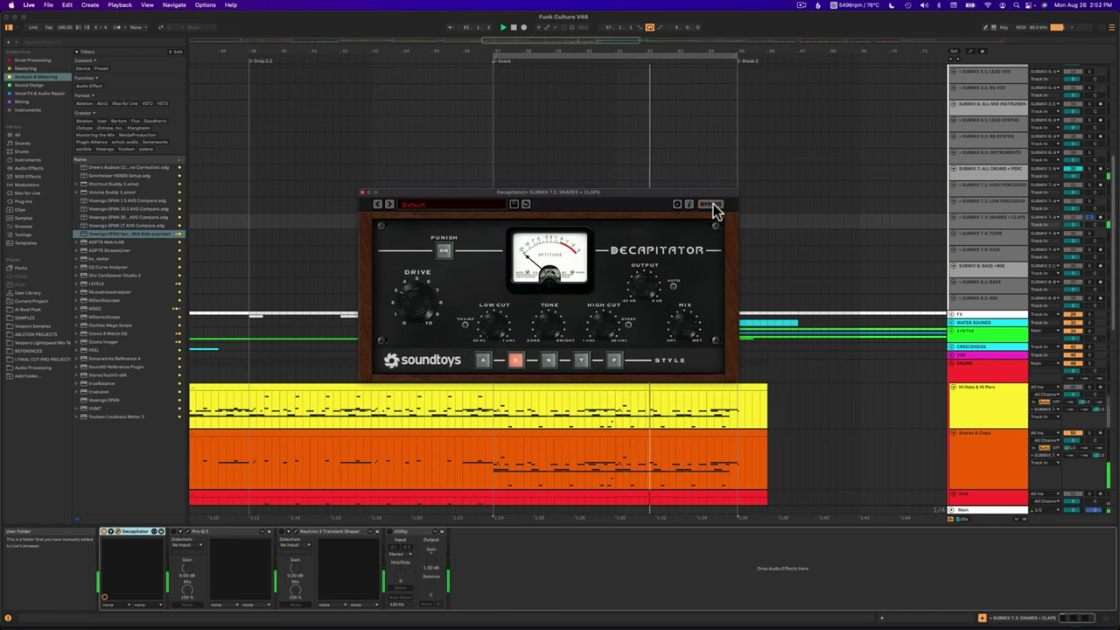
pyautogui.click(362, 192)
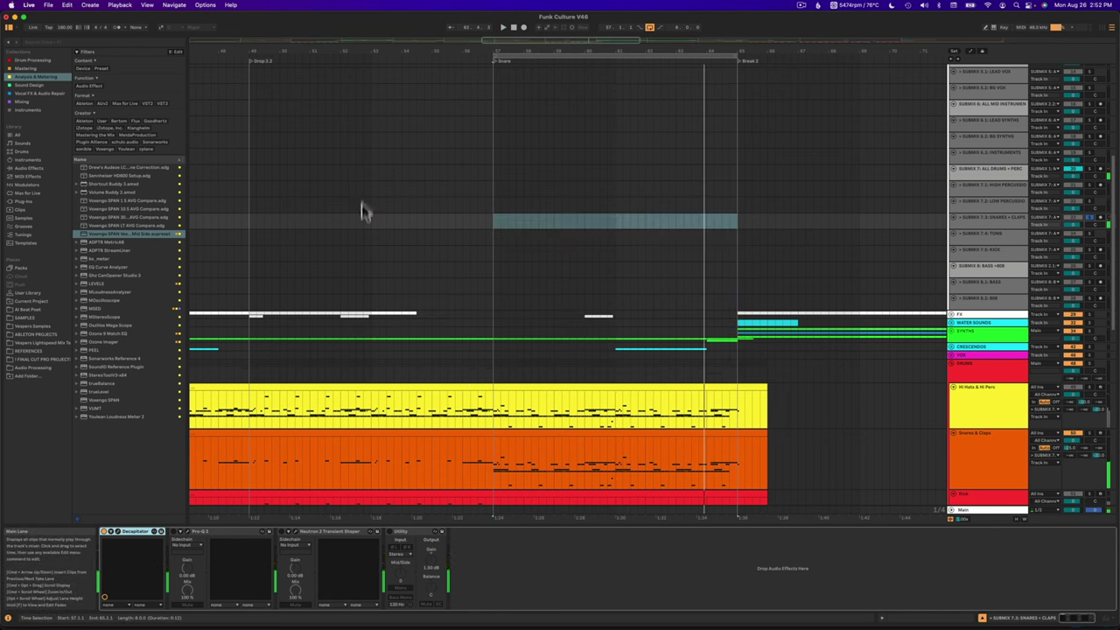
# - Reactivate Pro-Q 3 on SUBMIX 7.3: SNARES + CLAPS, audition the loop through its EQ curve, and close its window
pyautogui.click(187, 532)
pyautogui.moveTo(756, 298); pyautogui.dragTo(481, 150)
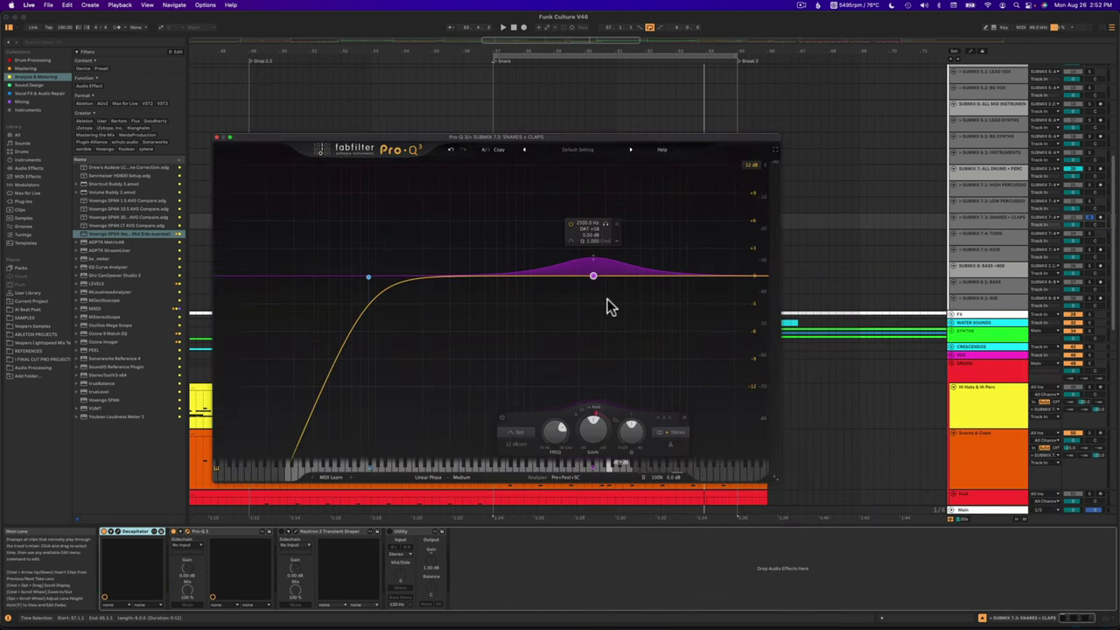
pyautogui.press('space')
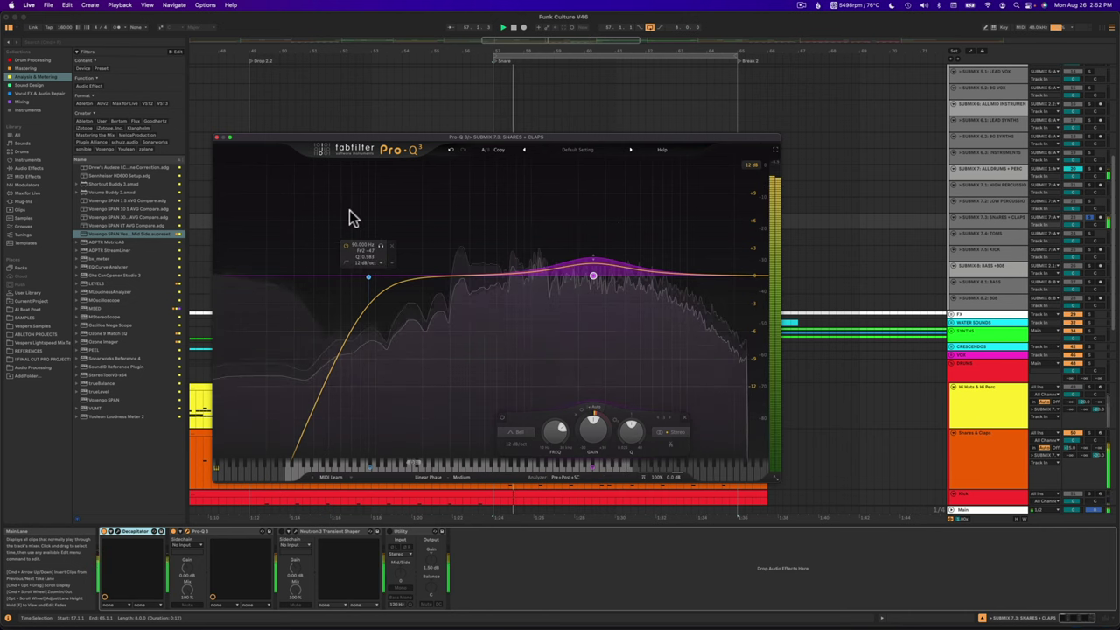
pyautogui.click(218, 138)
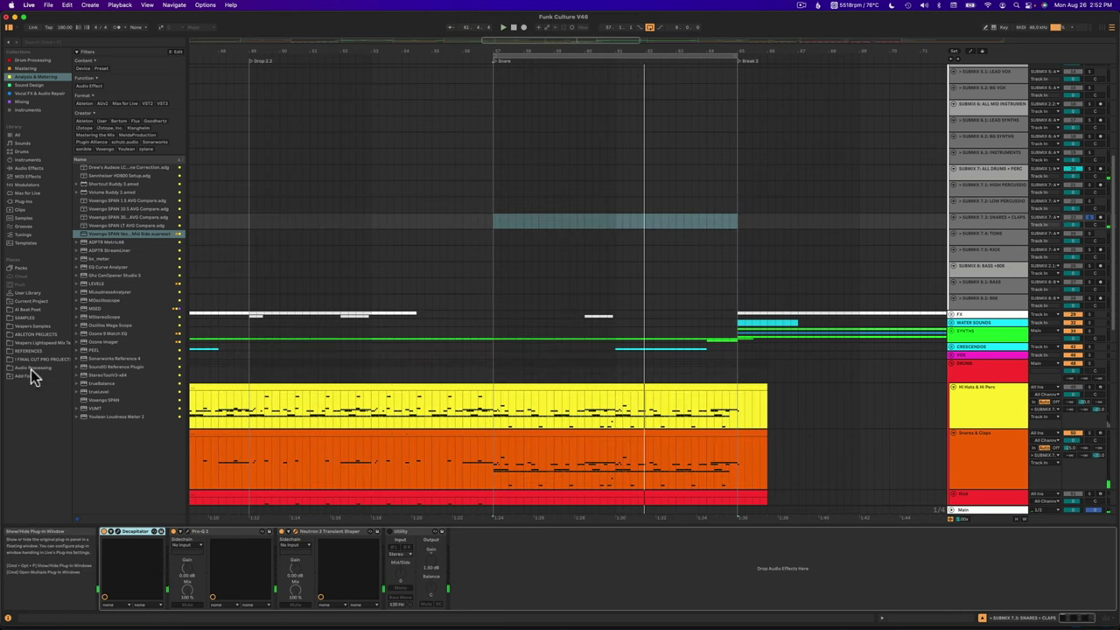
# - Reactivate Neutron 3 Transient Shaper on the snares and claps submix, compare the loop with it bypassed and active, and reactivate Utility
pyautogui.click(371, 531)
pyautogui.moveTo(121, 247); pyautogui.dragTo(560, 170)
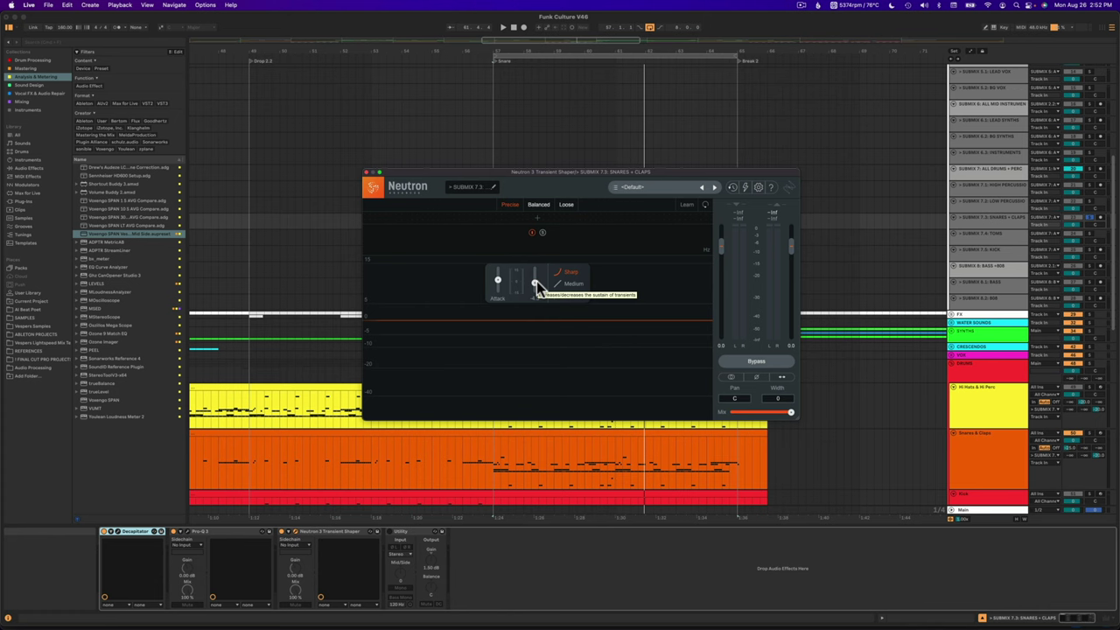
pyautogui.press('space')
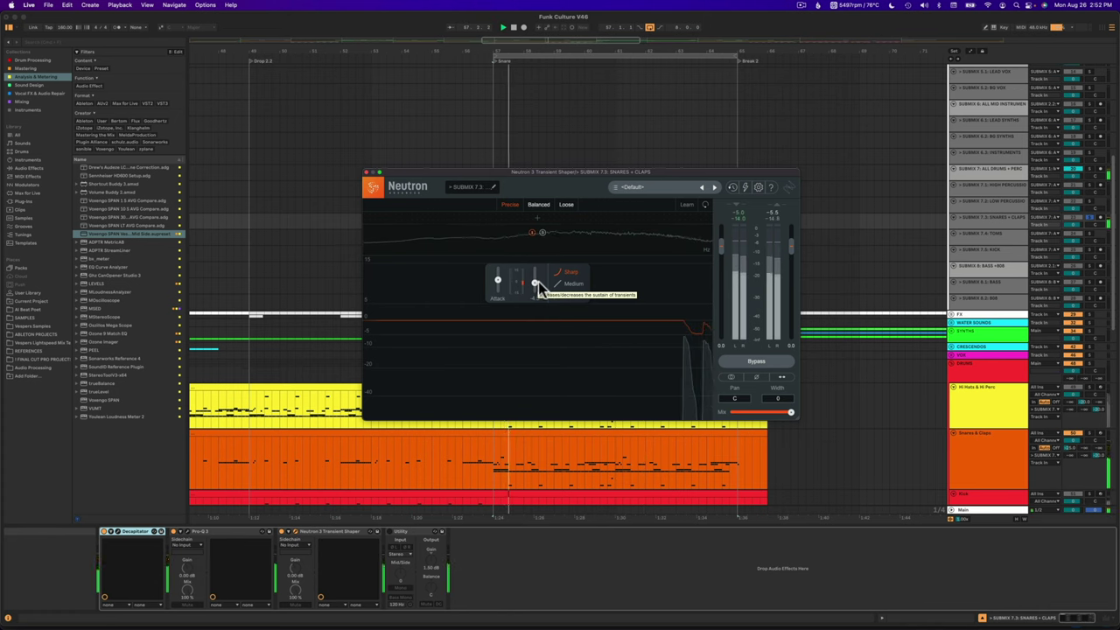
pyautogui.click(758, 365)
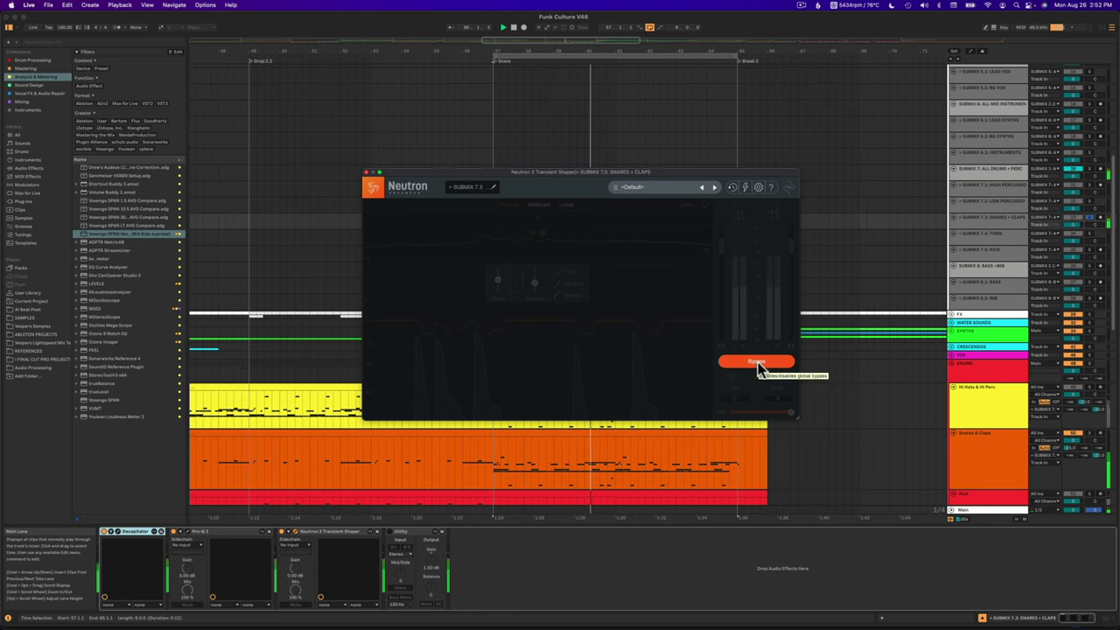
pyautogui.click(758, 365)
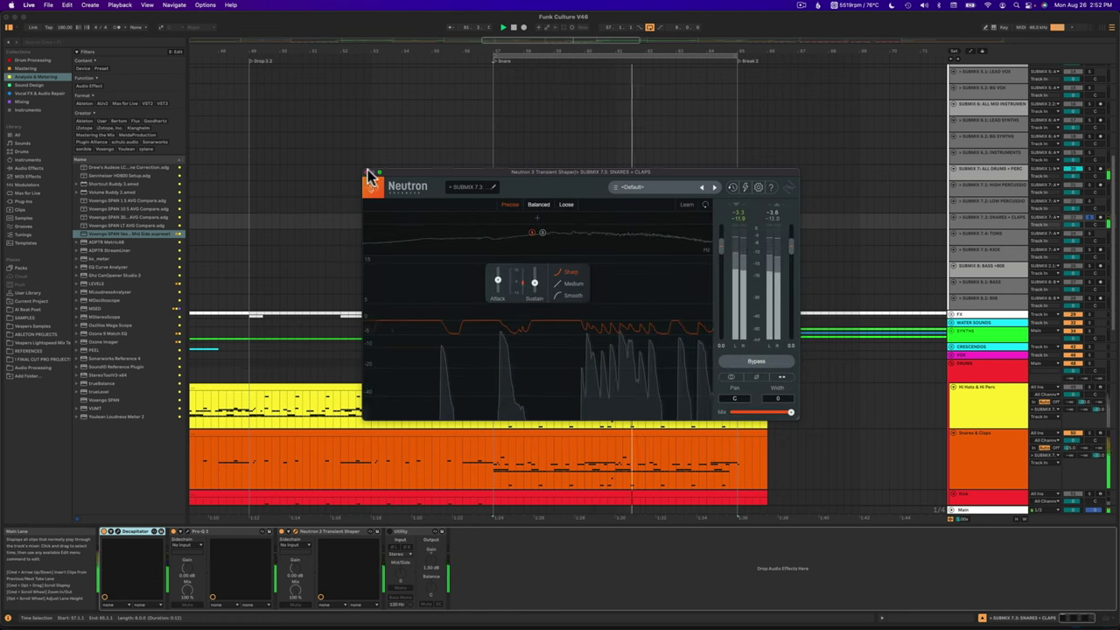
pyautogui.click(366, 172)
pyautogui.click(404, 531)
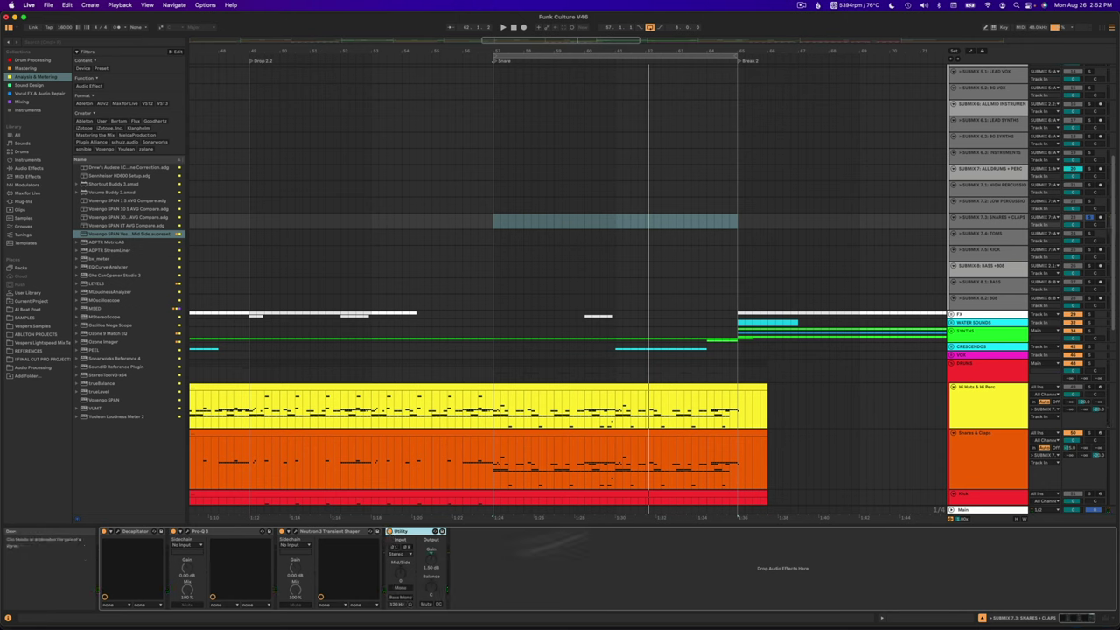
# - Unsolo SUBMIX 7.3: SNARES + CLAPS, and check the device chains of the low percussion, toms and high percussion submixes
pyautogui.click(993, 218)
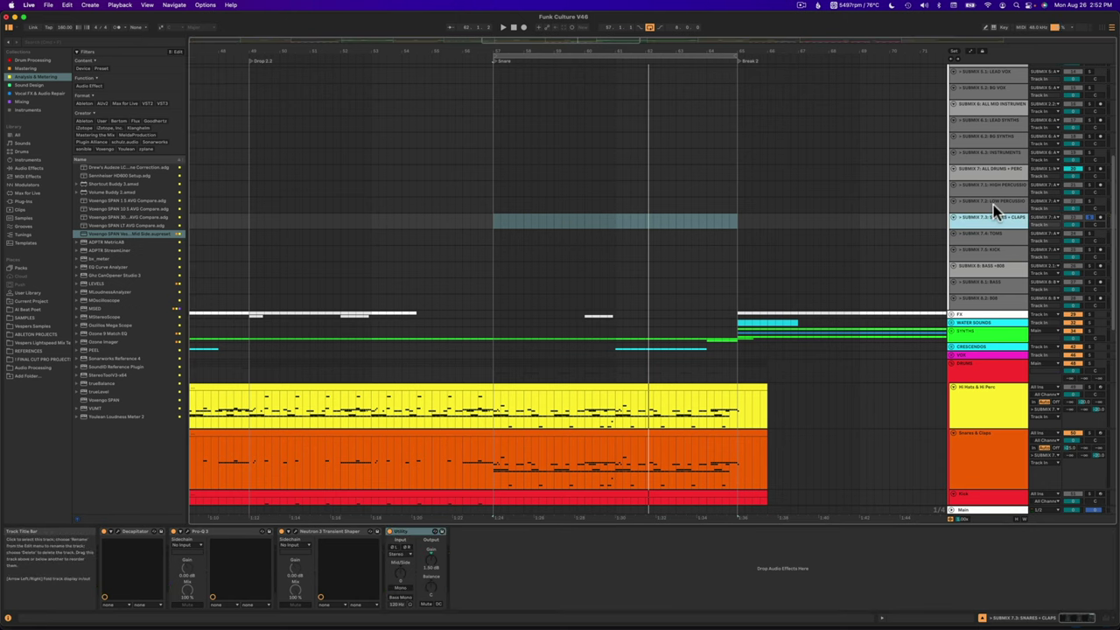
pyautogui.click(994, 201)
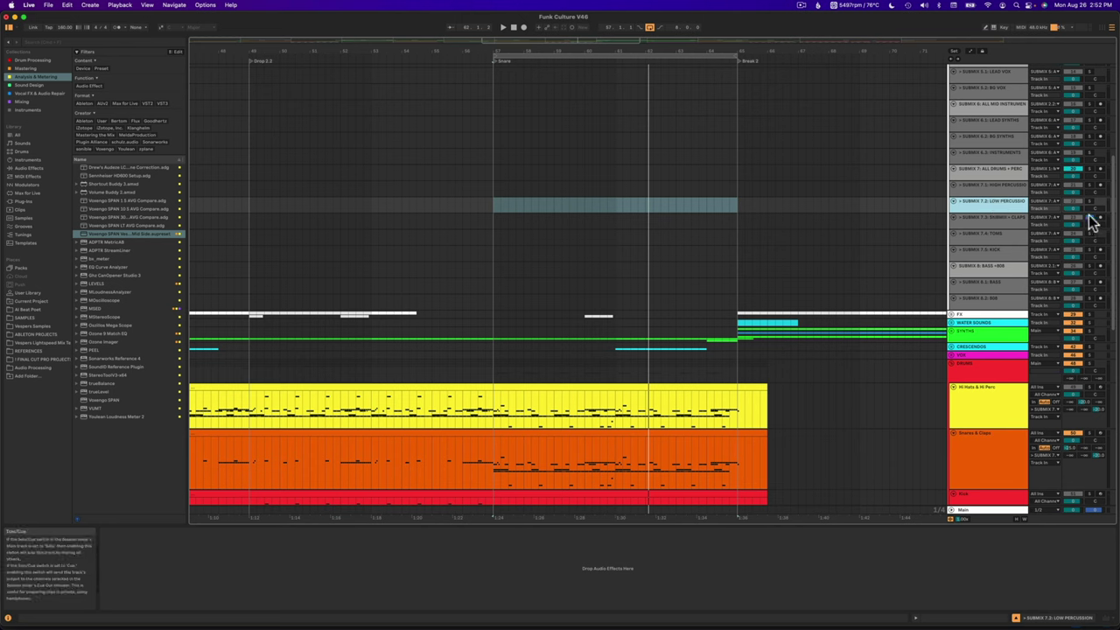
pyautogui.click(1003, 205)
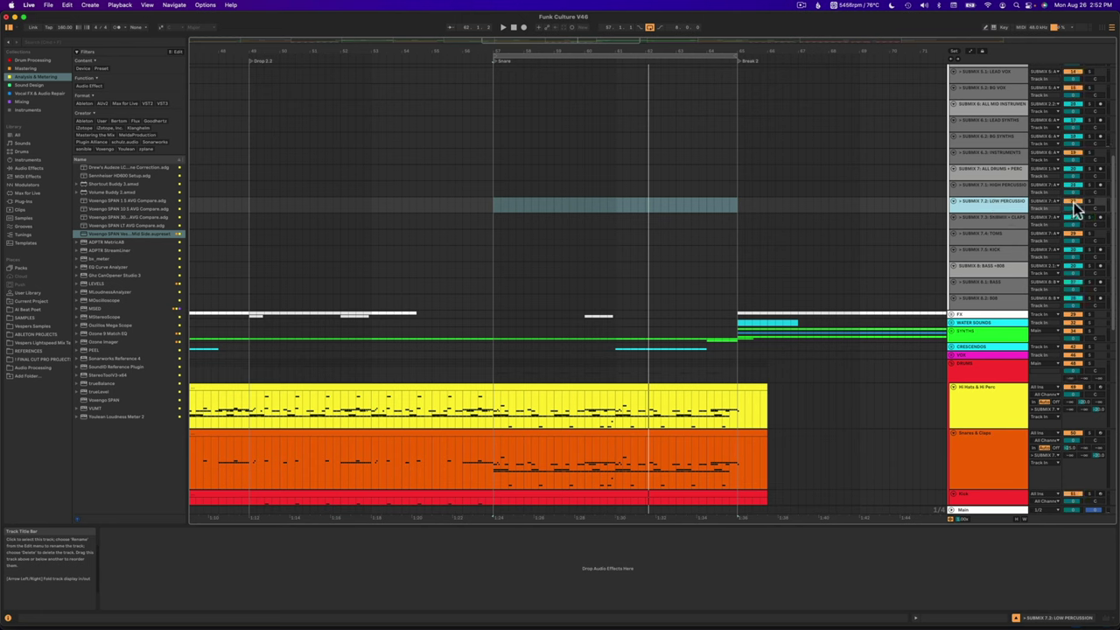
pyautogui.click(988, 237)
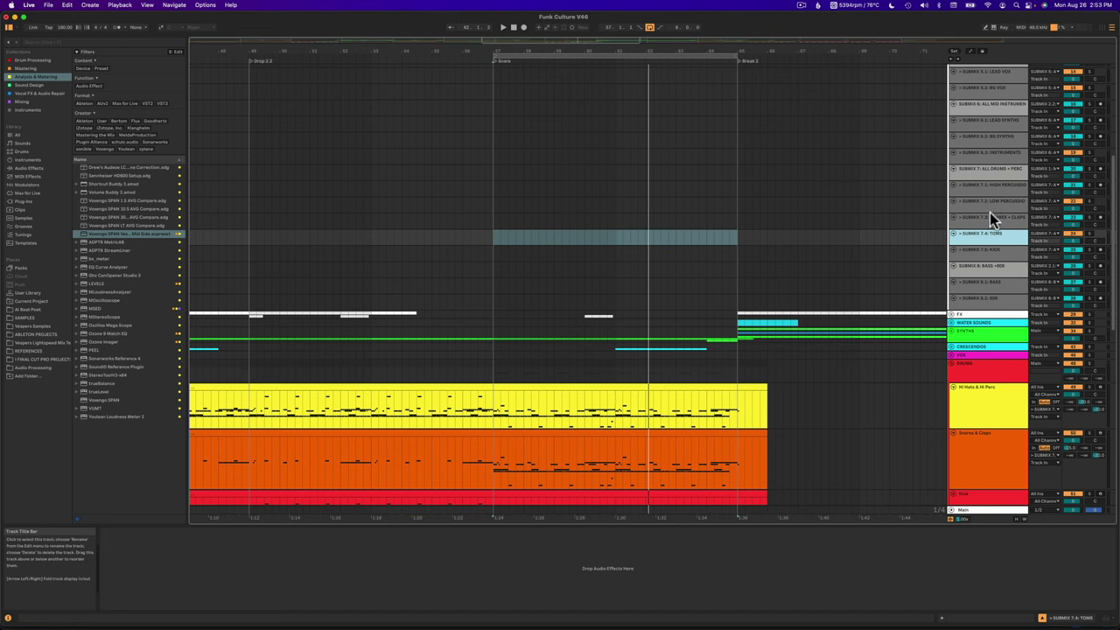
pyautogui.click(992, 205)
pyautogui.click(993, 188)
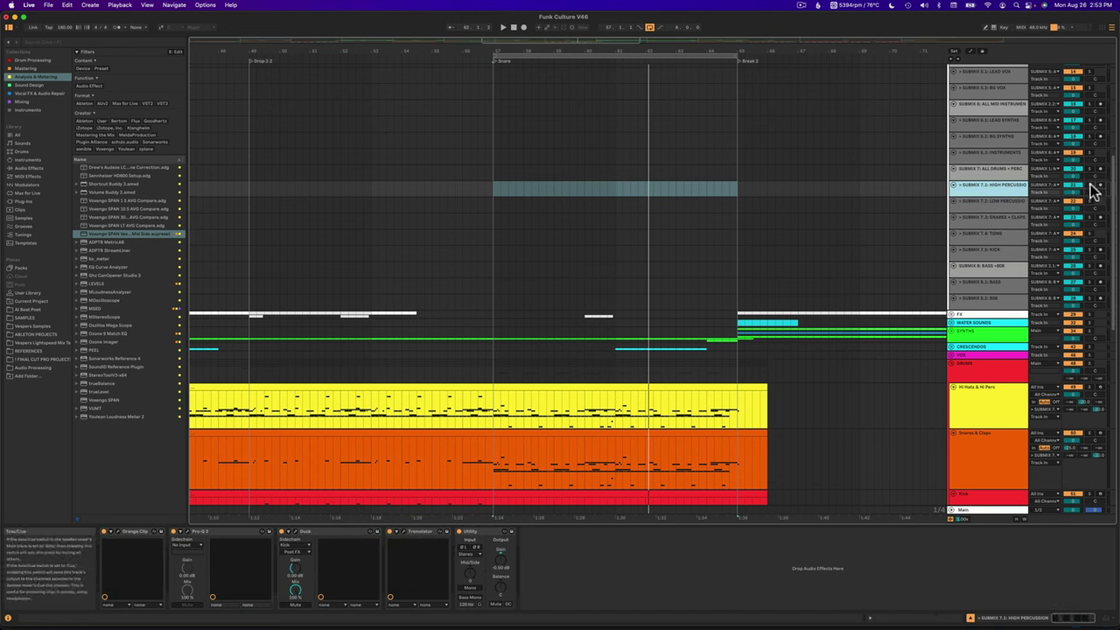
# - Deactivate every effect device on SUBMIX 7: ALL DRUMS + PERC
pyautogui.click(1005, 170)
pyautogui.click(644, 531)
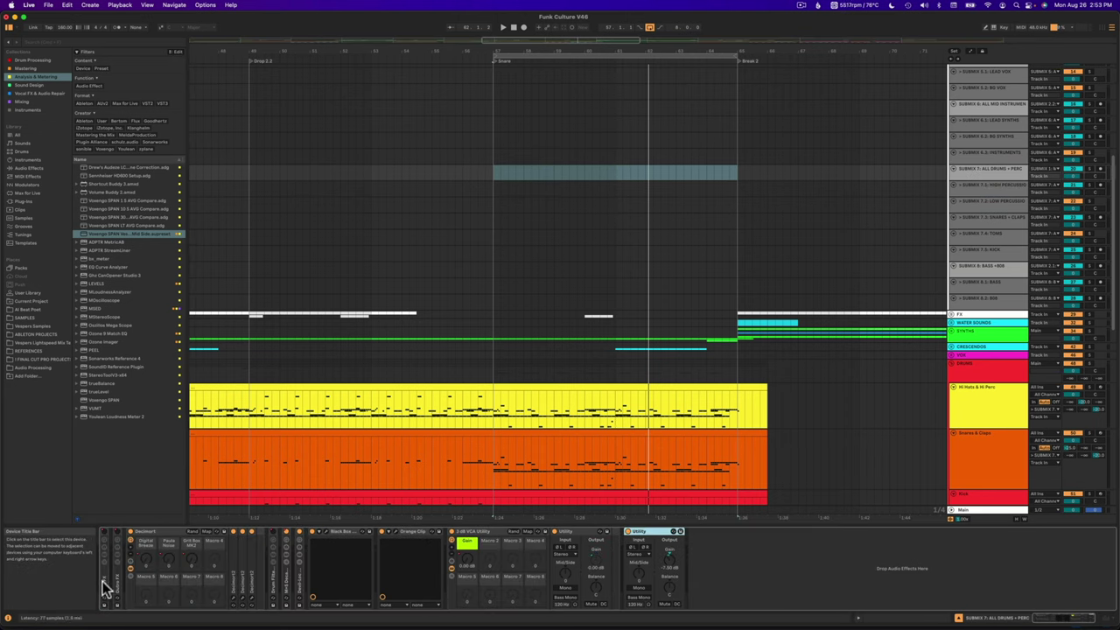
pyautogui.press('super+a')
pyautogui.press('0')
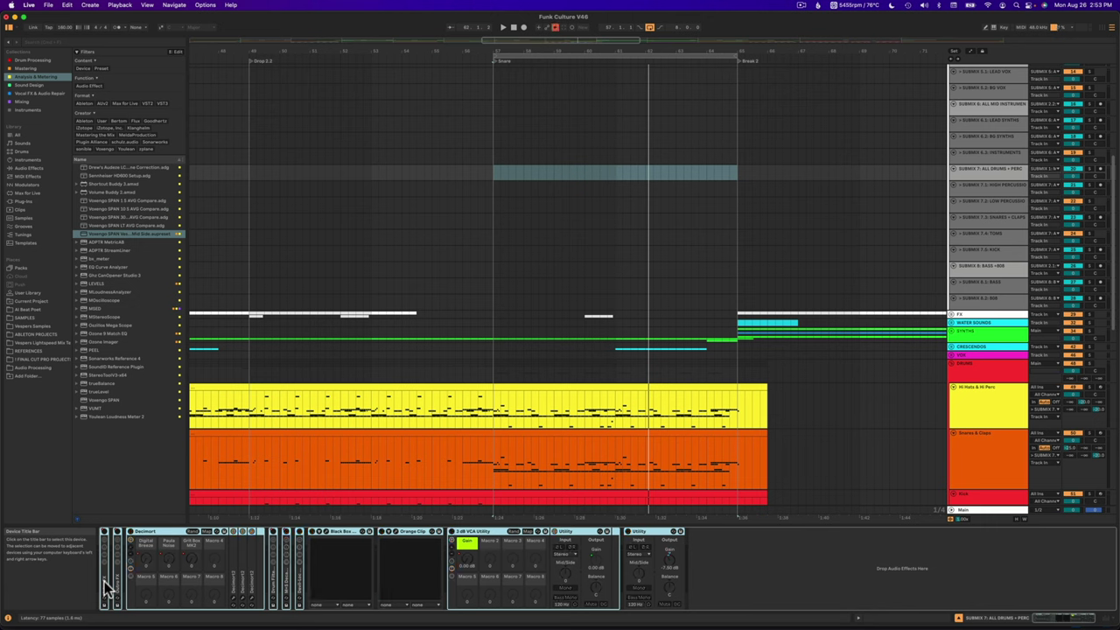
pyautogui.click(986, 168)
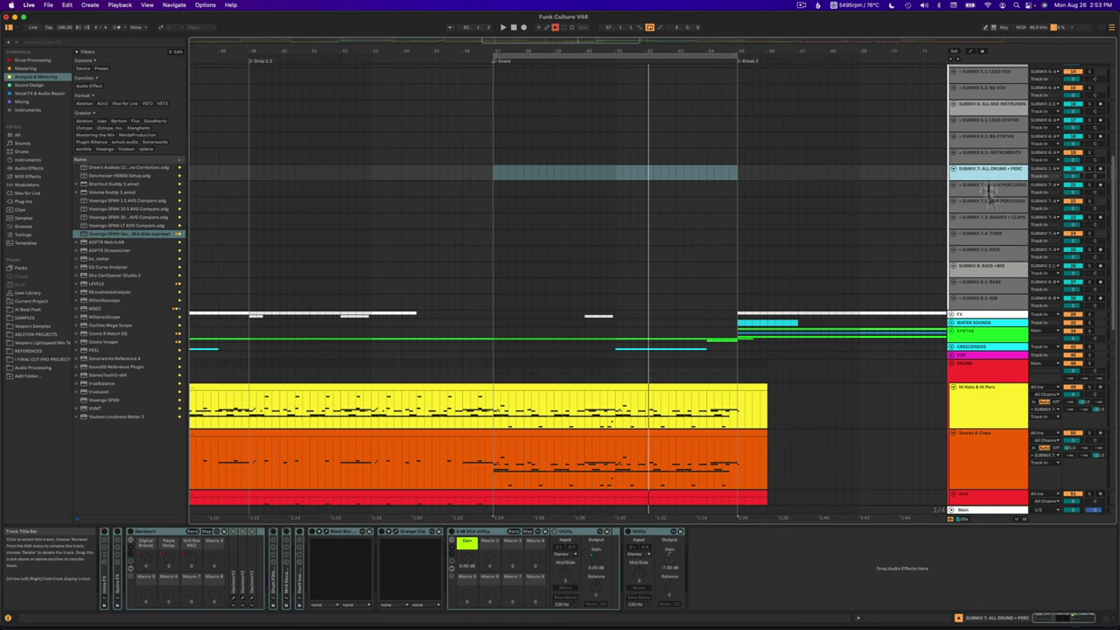
# - Deactivate all devices from Orange Clip through Utility on SUBMIX 7.1: HIGH PERCUSSION, and solo the submix while the loop plays
pyautogui.click(998, 185)
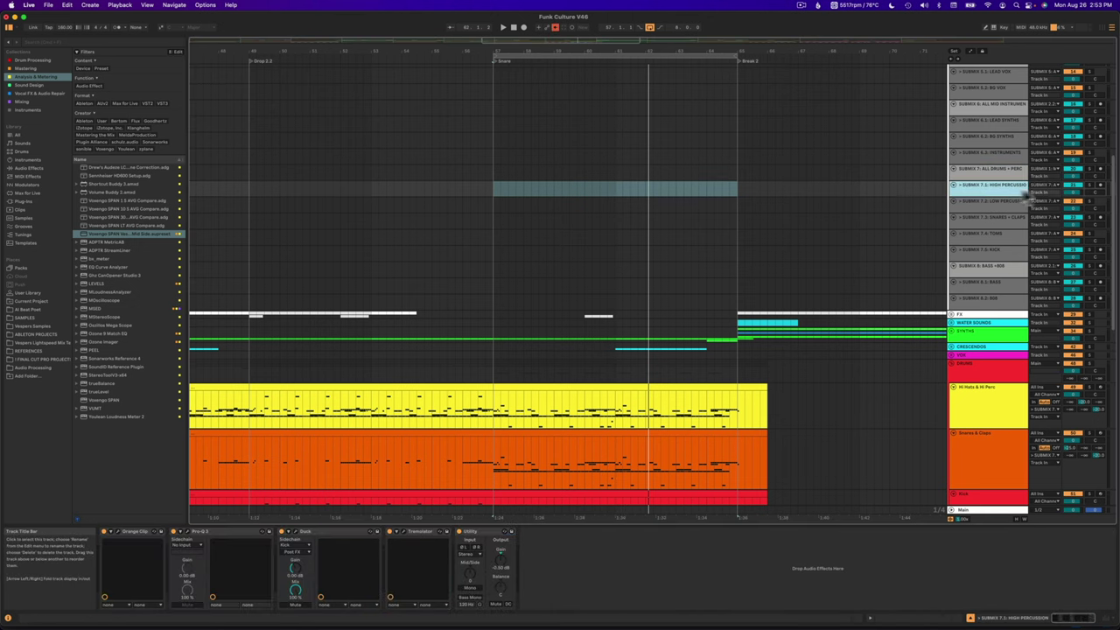
pyautogui.click(483, 531)
pyautogui.keyDown('shift'); pyautogui.click(133, 531); pyautogui.keyUp('shift')
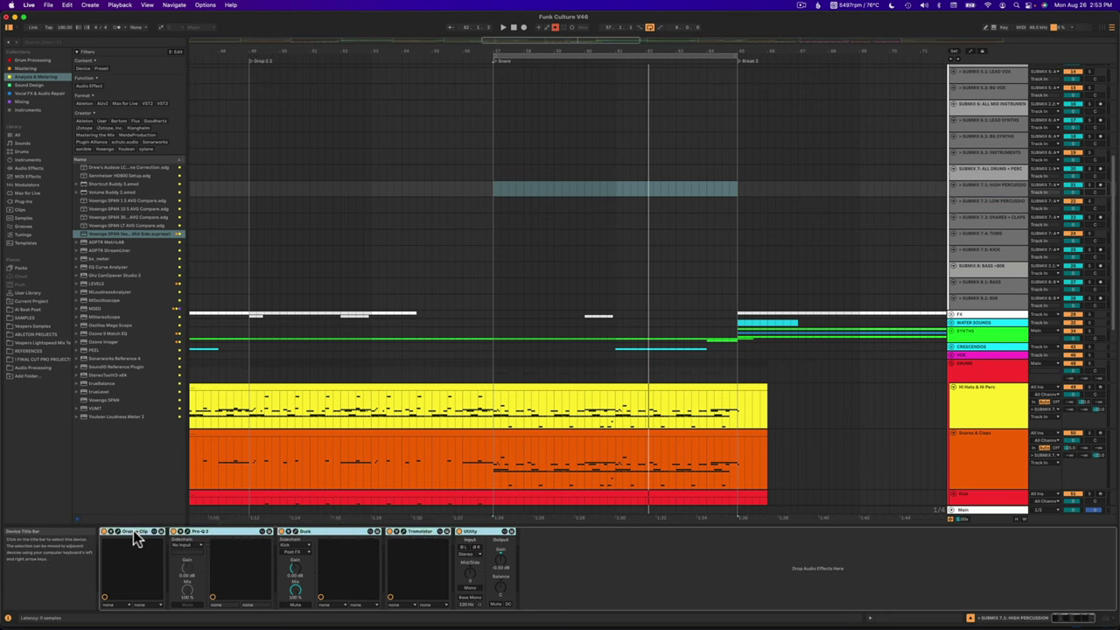
pyautogui.press('space')
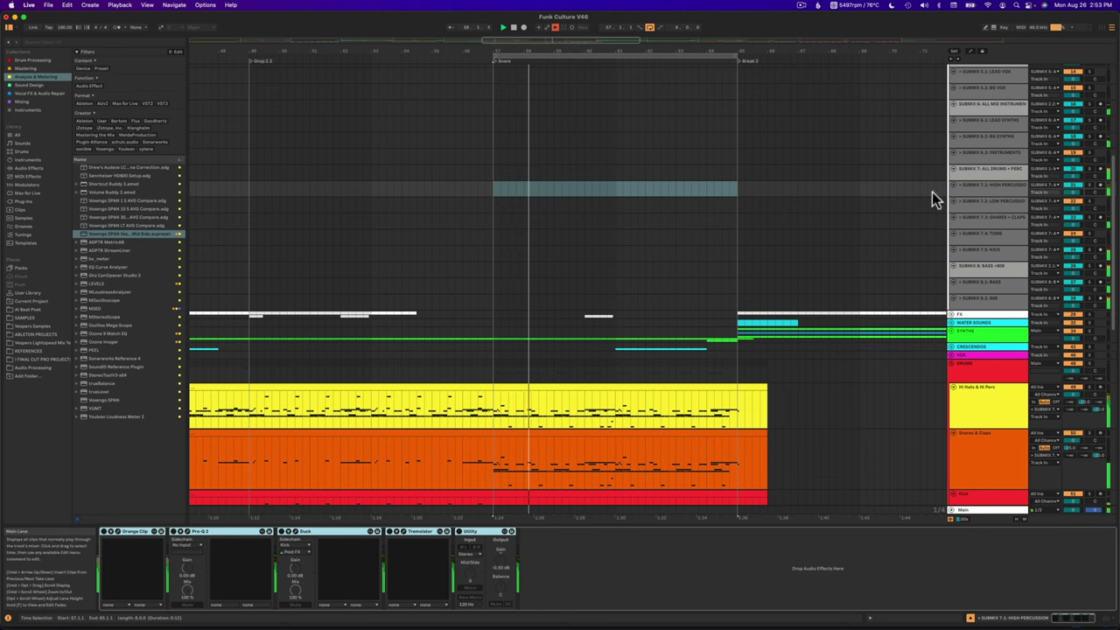
pyautogui.click(1092, 193)
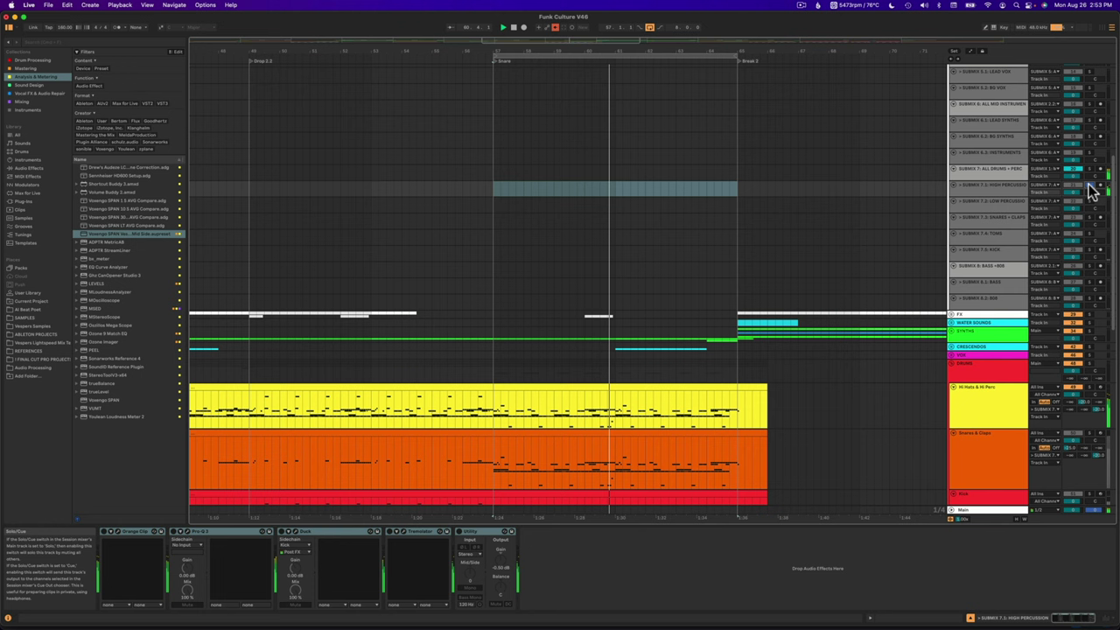
# - Examine the drum rack devices on the Hi Hats & Hi Perc track and the Pro-Q 3 curve on its closed hi-hat chain
pyautogui.scroll(-3, 997, 304)
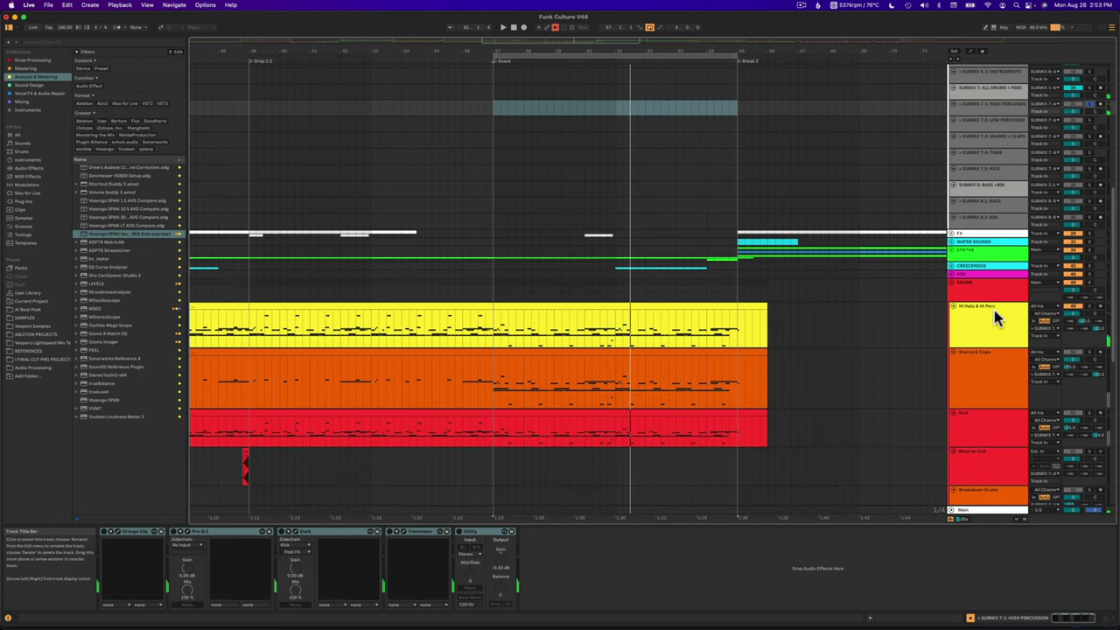
pyautogui.click(993, 315)
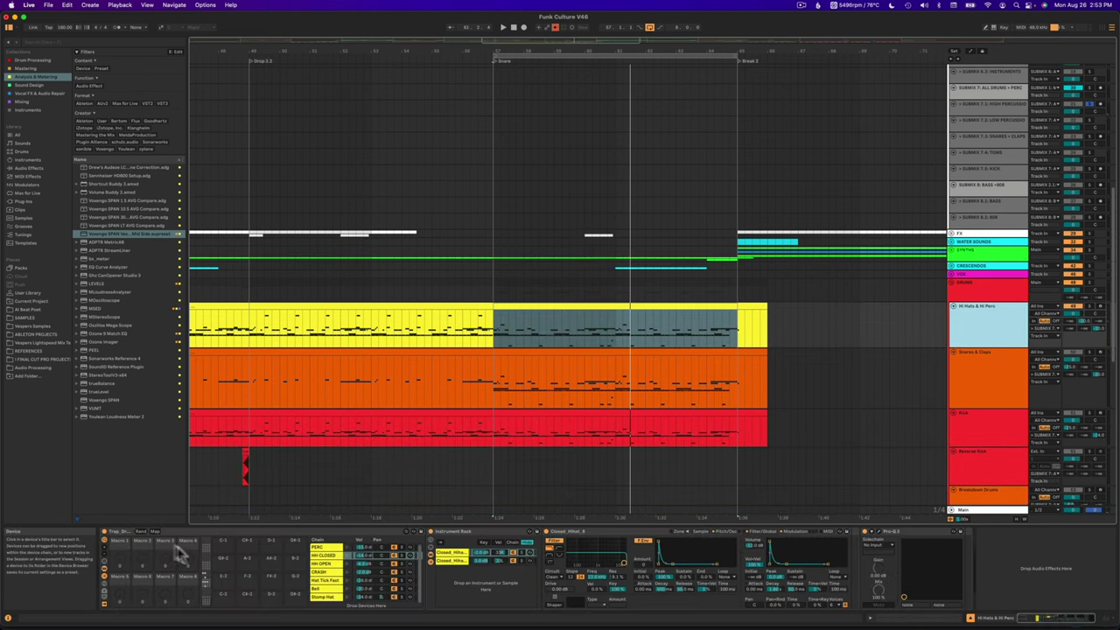
pyautogui.click(124, 534)
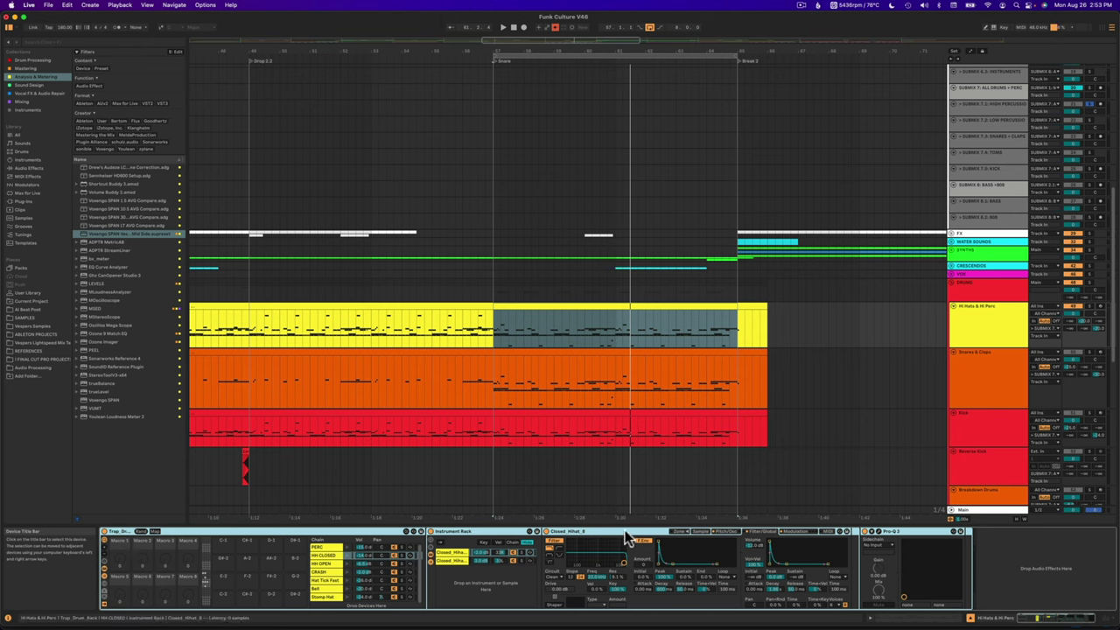
pyautogui.click(879, 532)
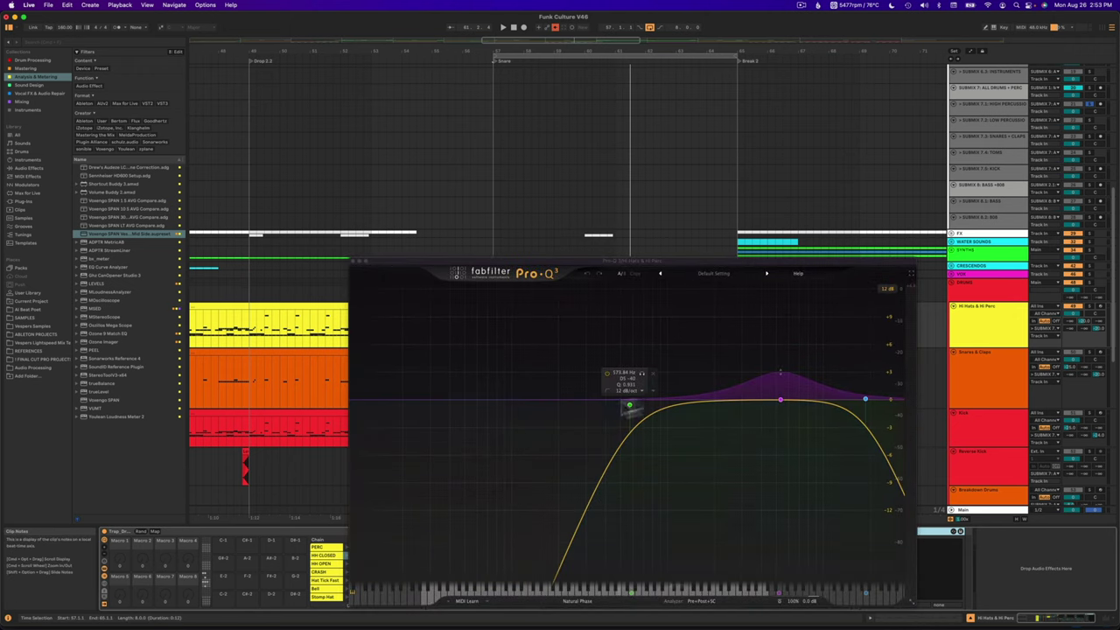
pyautogui.click(355, 260)
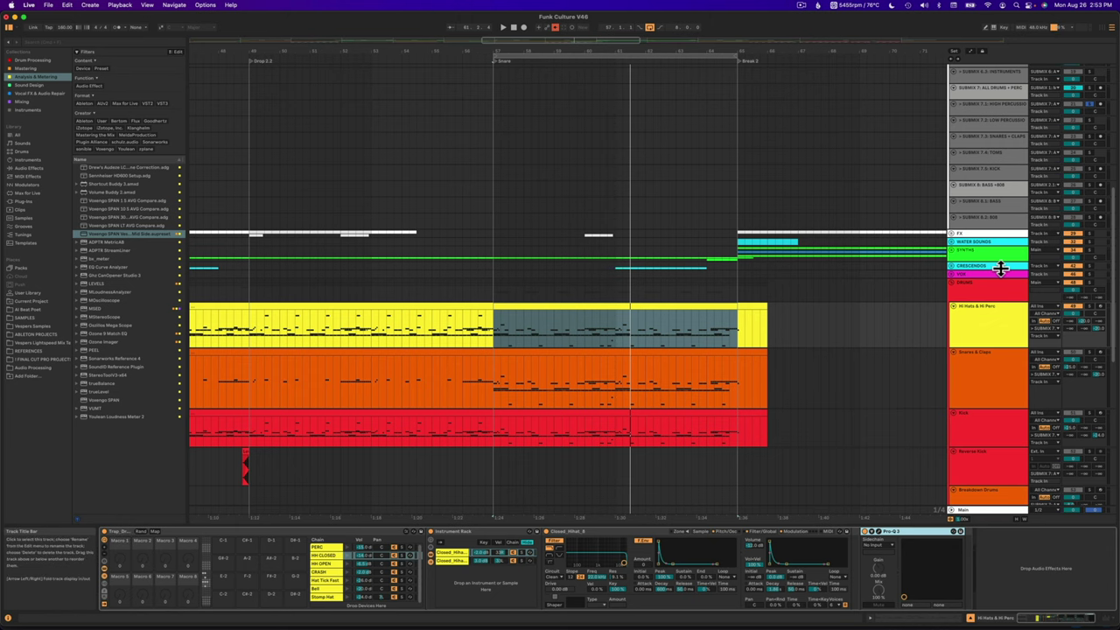
# - Reactivate only Orange Clip on SUBMIX 7.1: HIGH PERCUSSION, audition the loop through it with the clip read-out reset, and close its window
pyautogui.scroll(5, 986, 179)
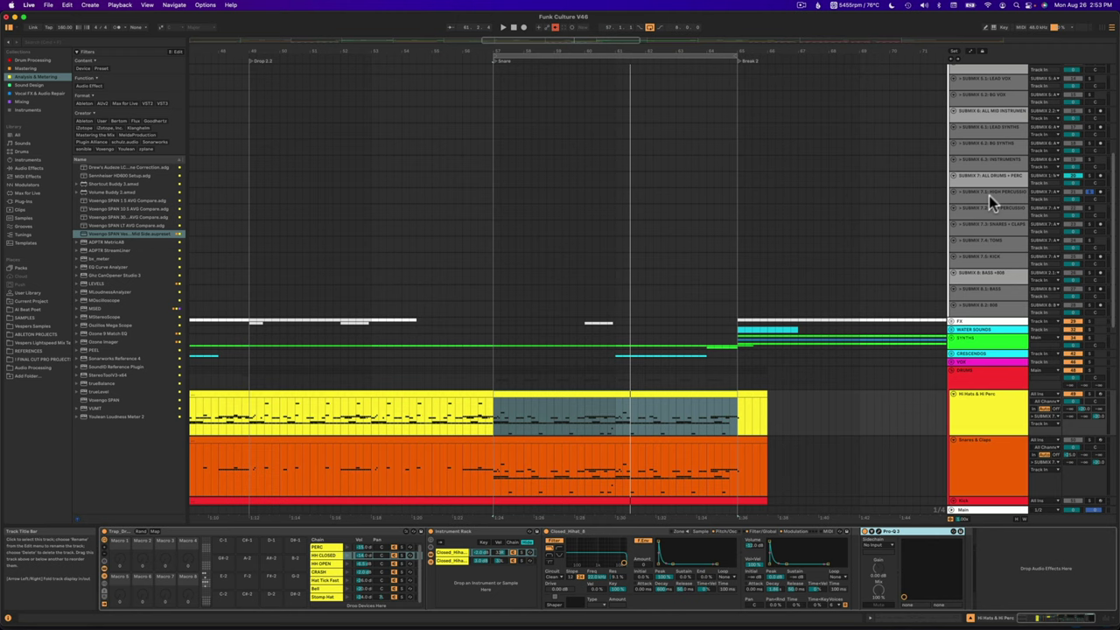
pyautogui.click(1003, 199)
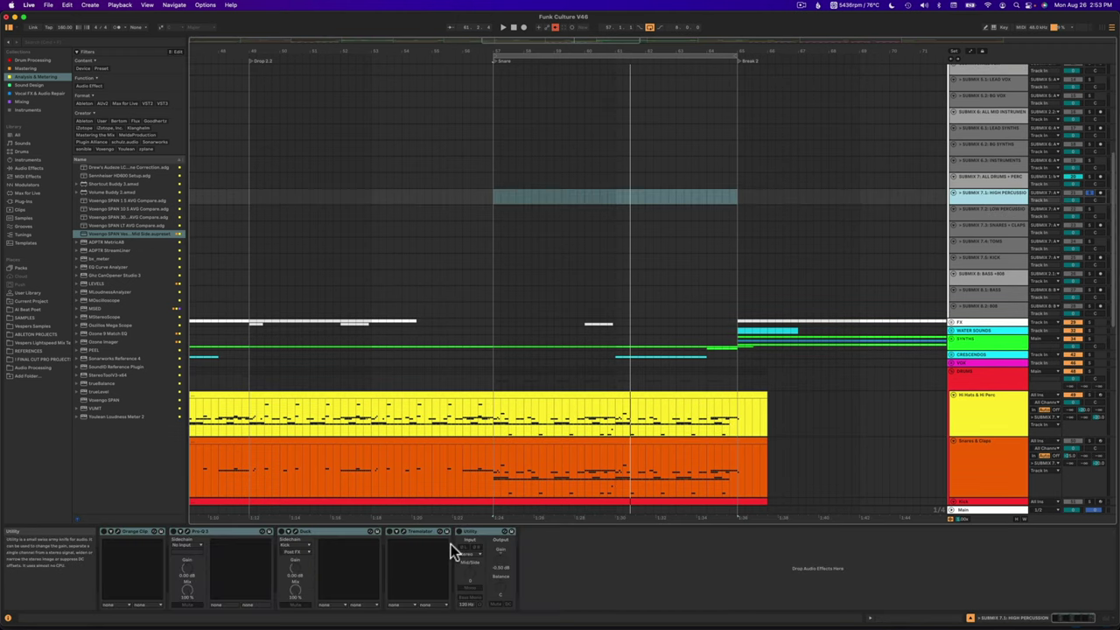
pyautogui.click(131, 530)
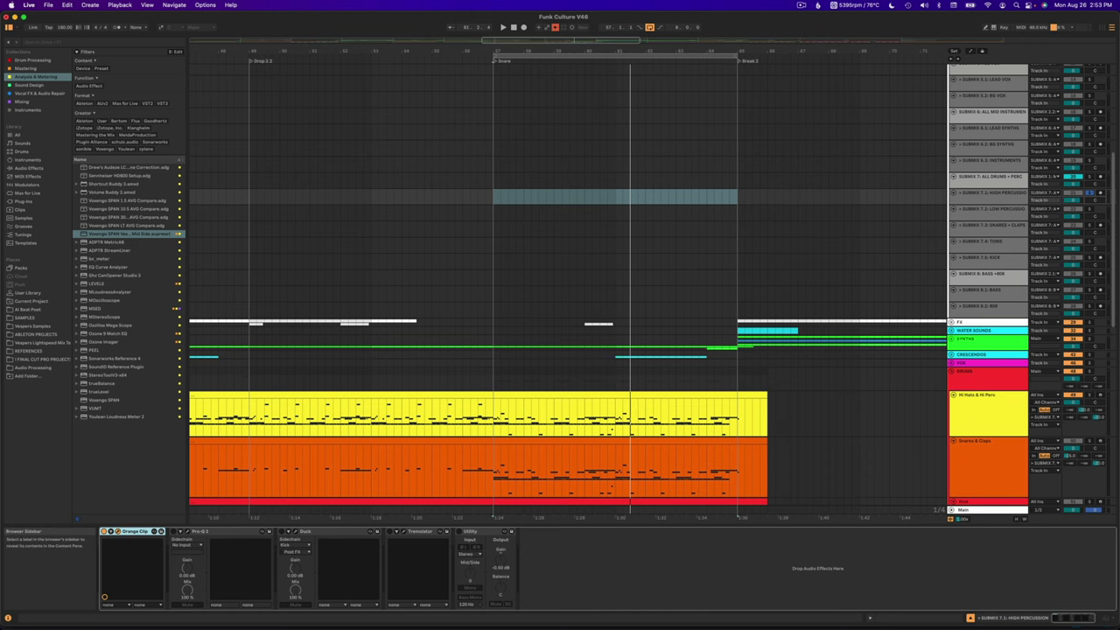
pyautogui.press('super+alt+p')
pyautogui.moveTo(308, 209); pyautogui.dragTo(558, 209)
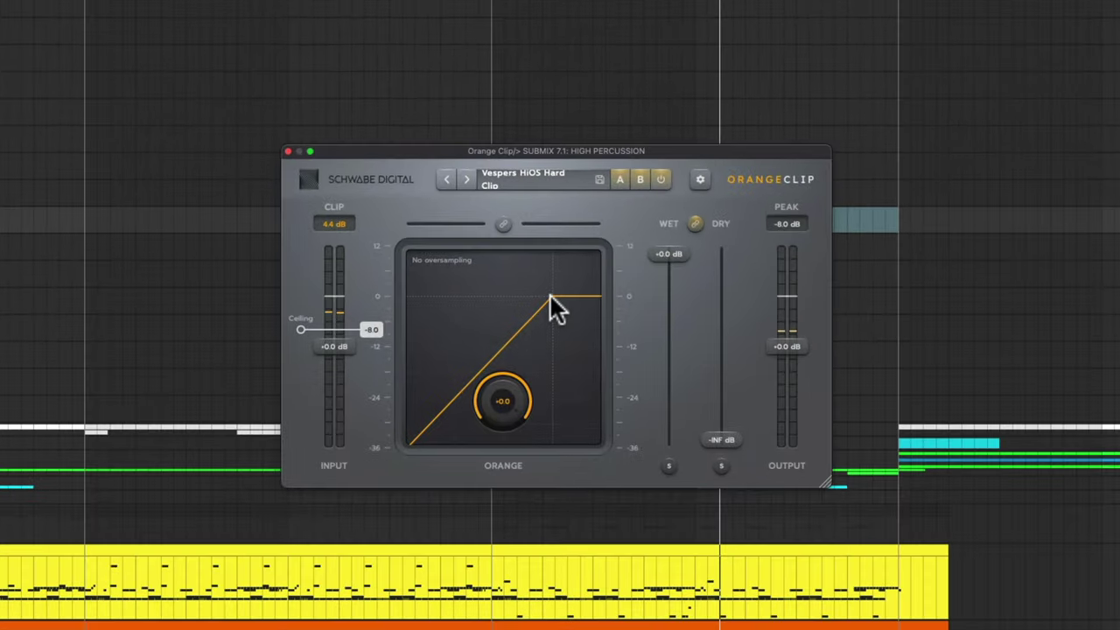
pyautogui.press('space')
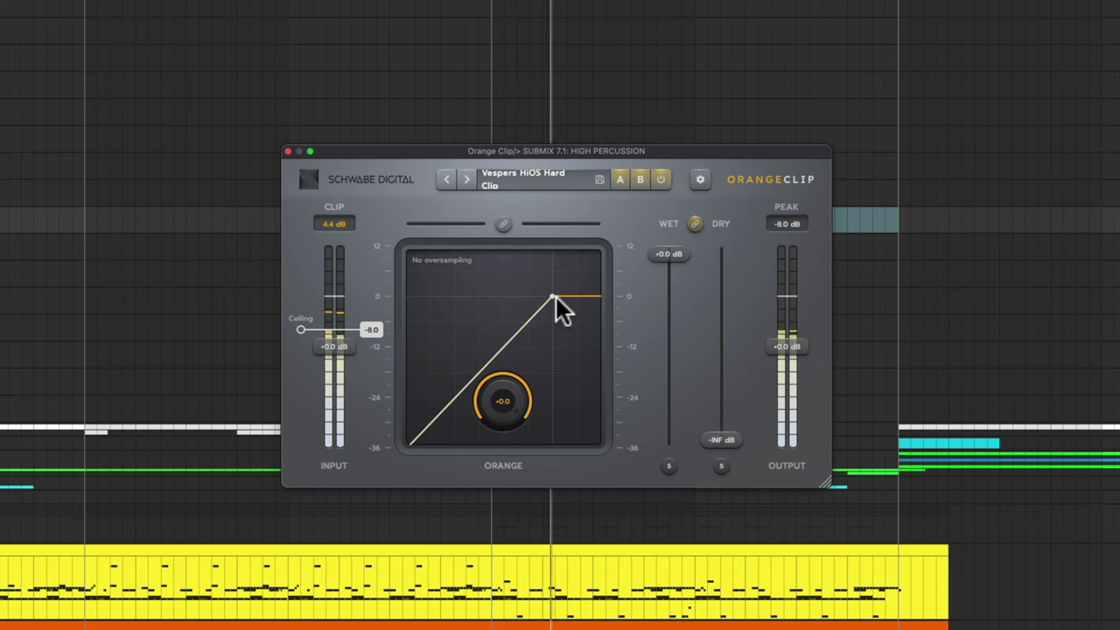
pyautogui.click(334, 221)
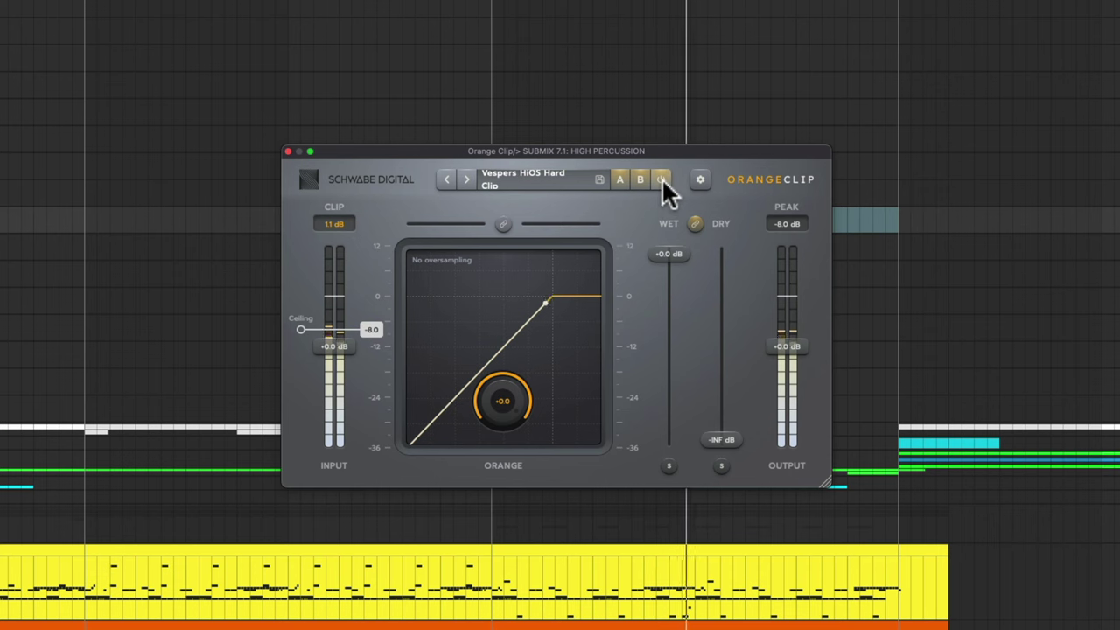
pyautogui.click(287, 152)
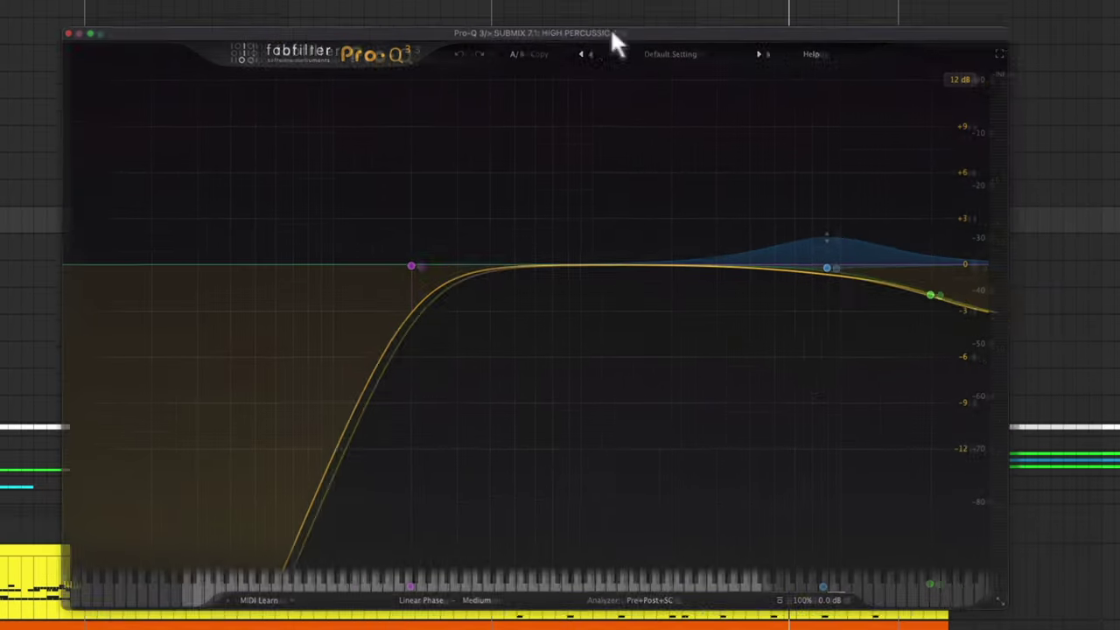
# - Examine the 200 Hz, 8000 Hz and 19981 Hz bands of the Pro-Q 3 on SUBMIX 7.1: HIGH PERCUSSION
pyautogui.moveTo(814, 265)
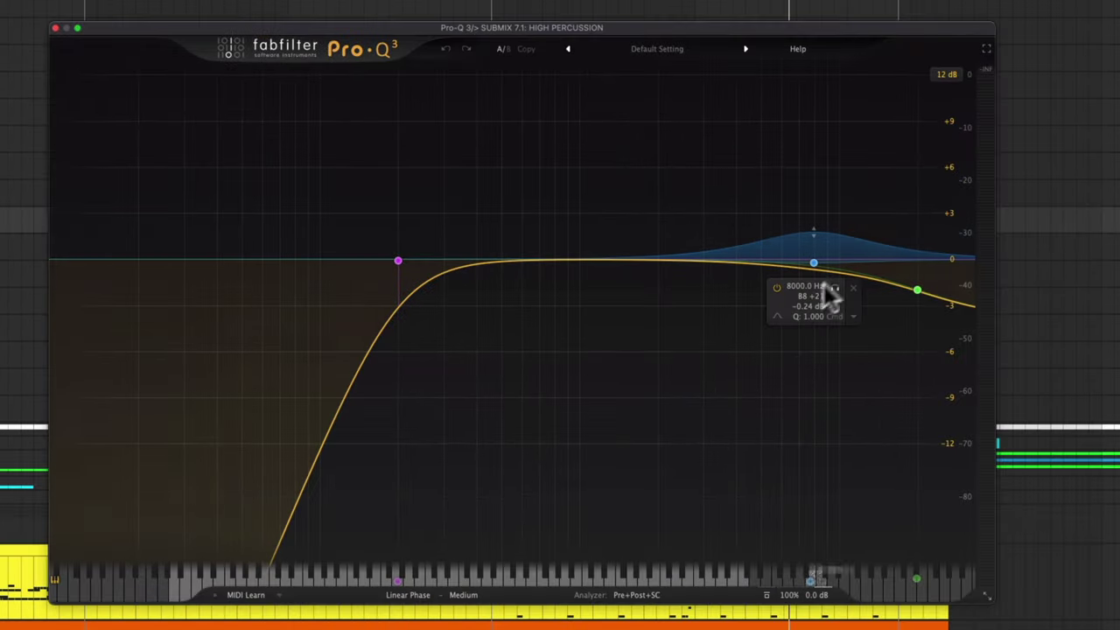
pyautogui.click(398, 263)
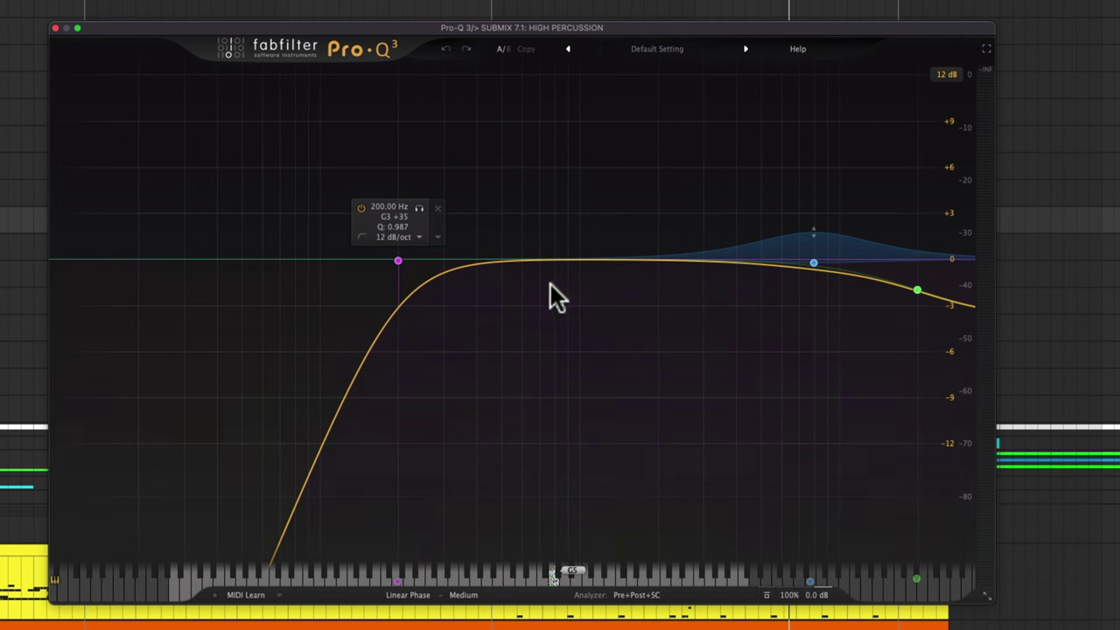
pyautogui.moveTo(918, 290)
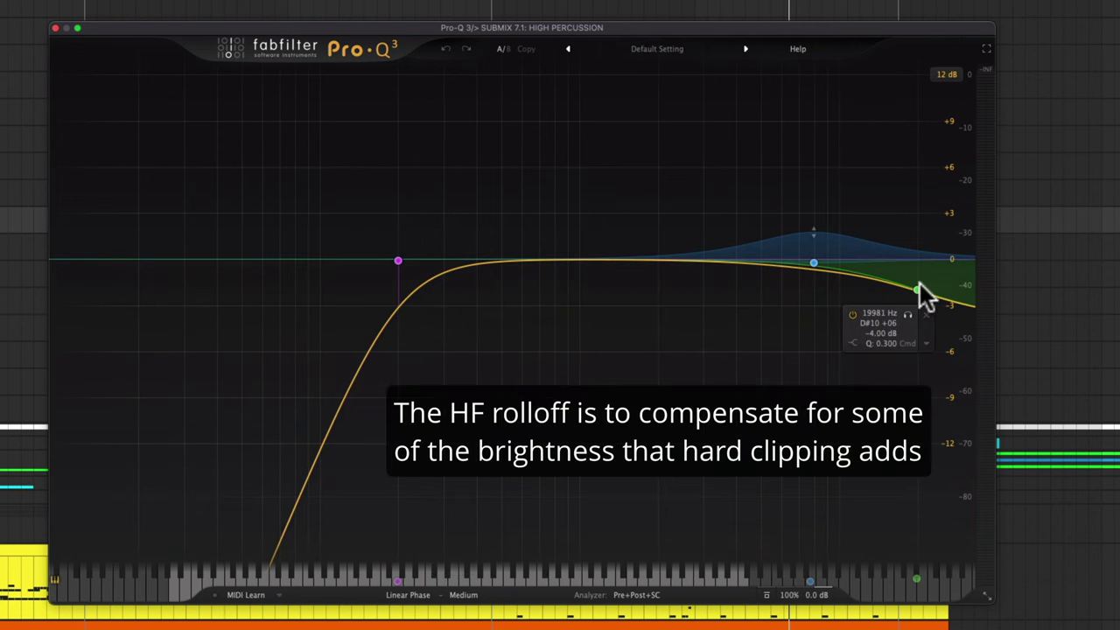
pyautogui.click(809, 258)
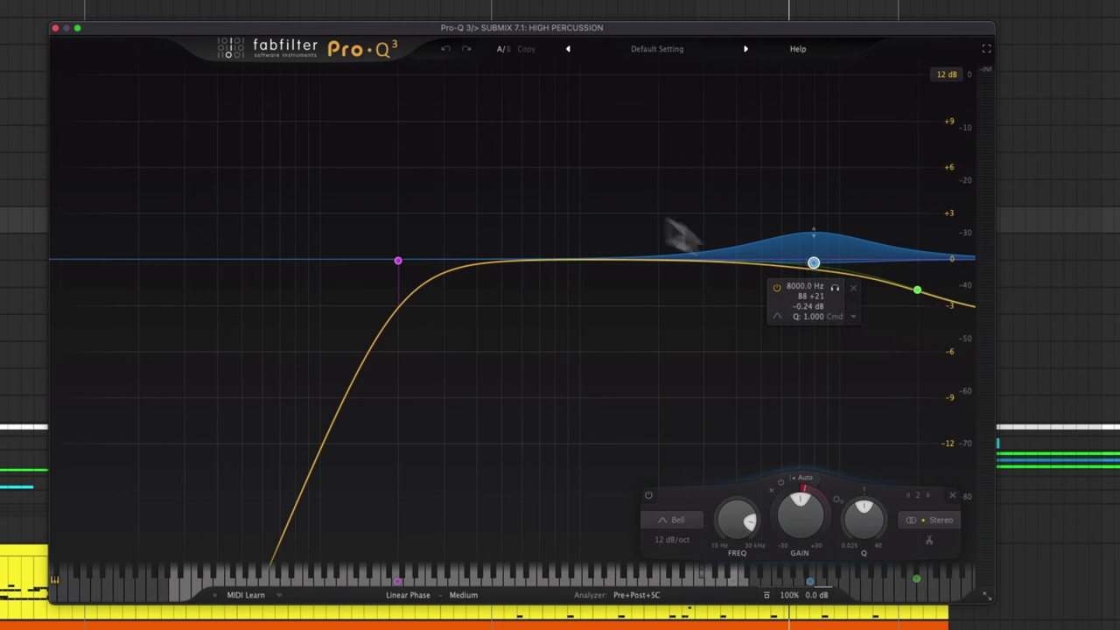
# - Play the loop through the high percussion Pro-Q 3, compare it bypassed and active, and close its window
pyautogui.press('space')
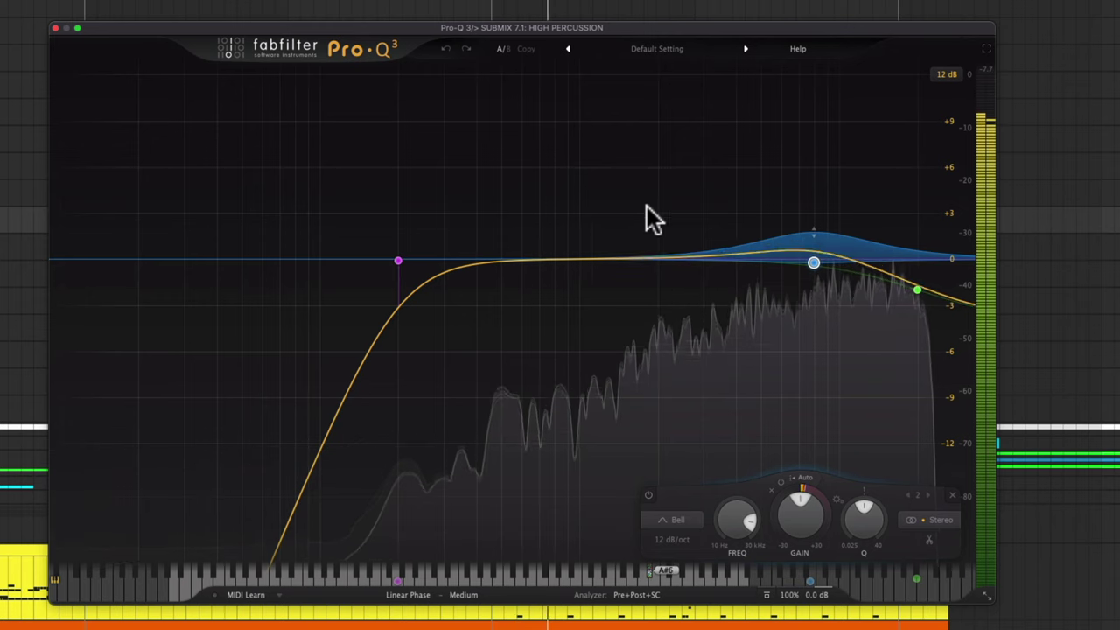
pyautogui.click(766, 595)
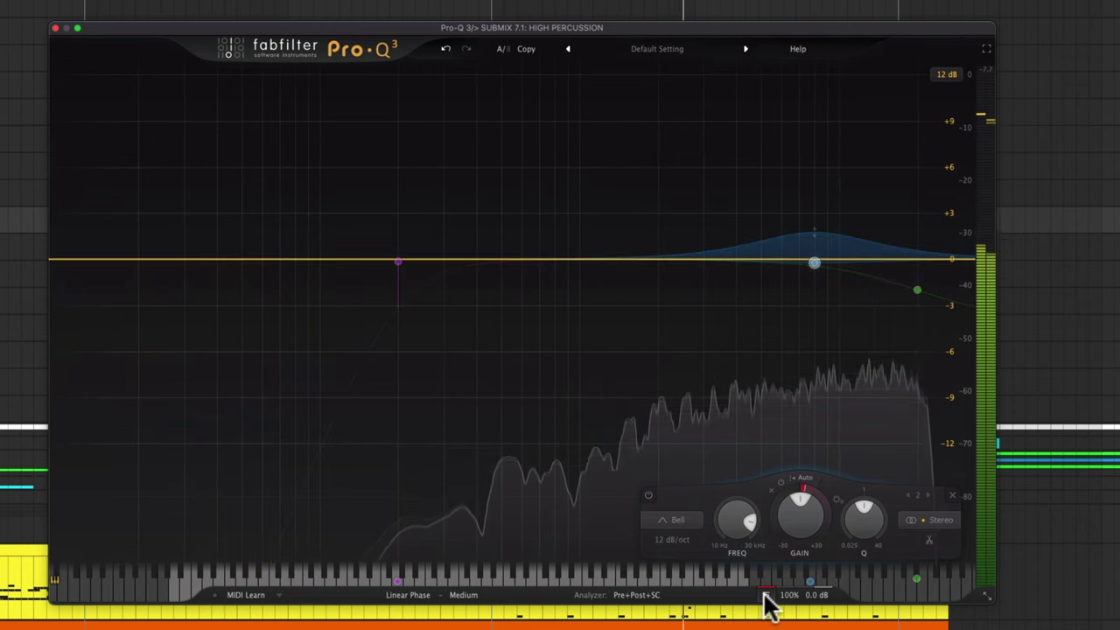
pyautogui.click(767, 596)
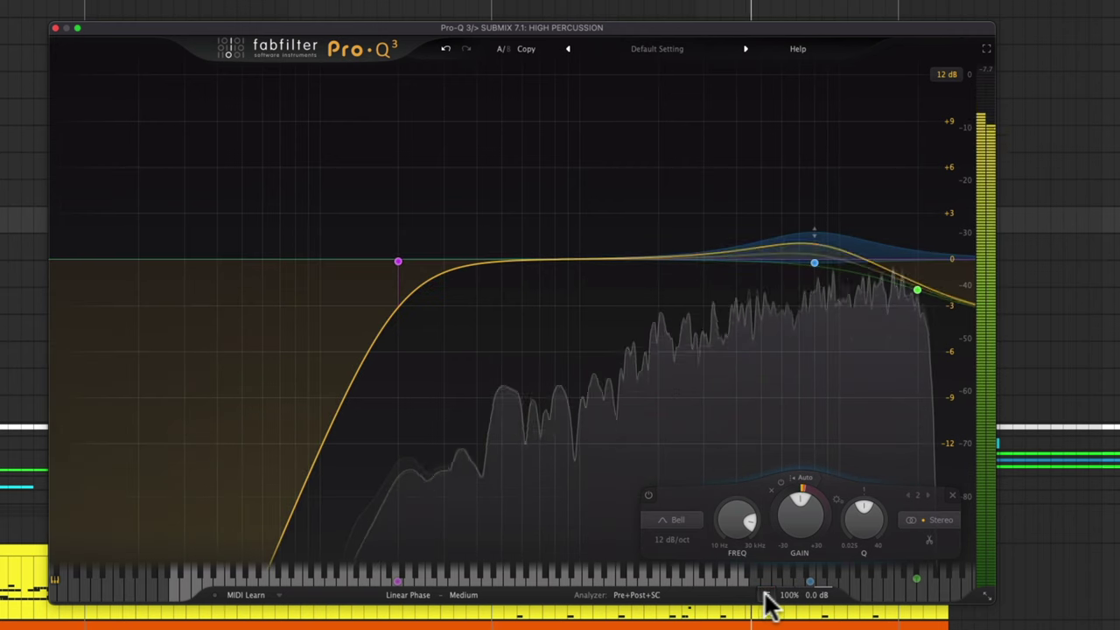
pyautogui.click(55, 28)
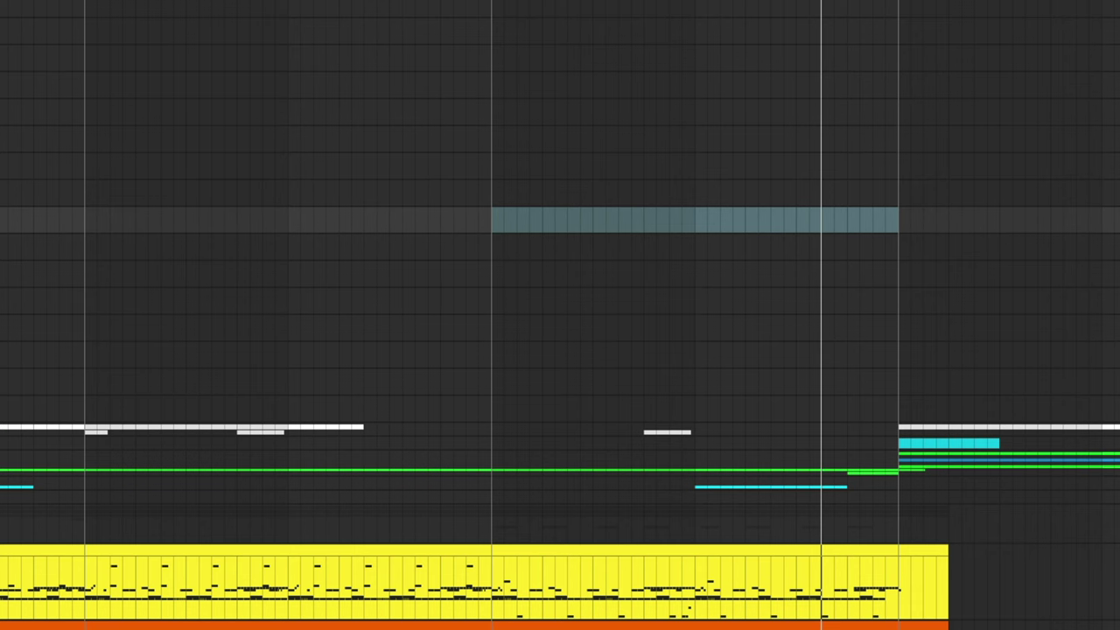
# - Audition the Duck sidechain curve on SUBMIX 7.1: HIGH PERCUSSION while the loop plays, and close its window
pyautogui.moveTo(512, 446); pyautogui.dragTo(637, 237)
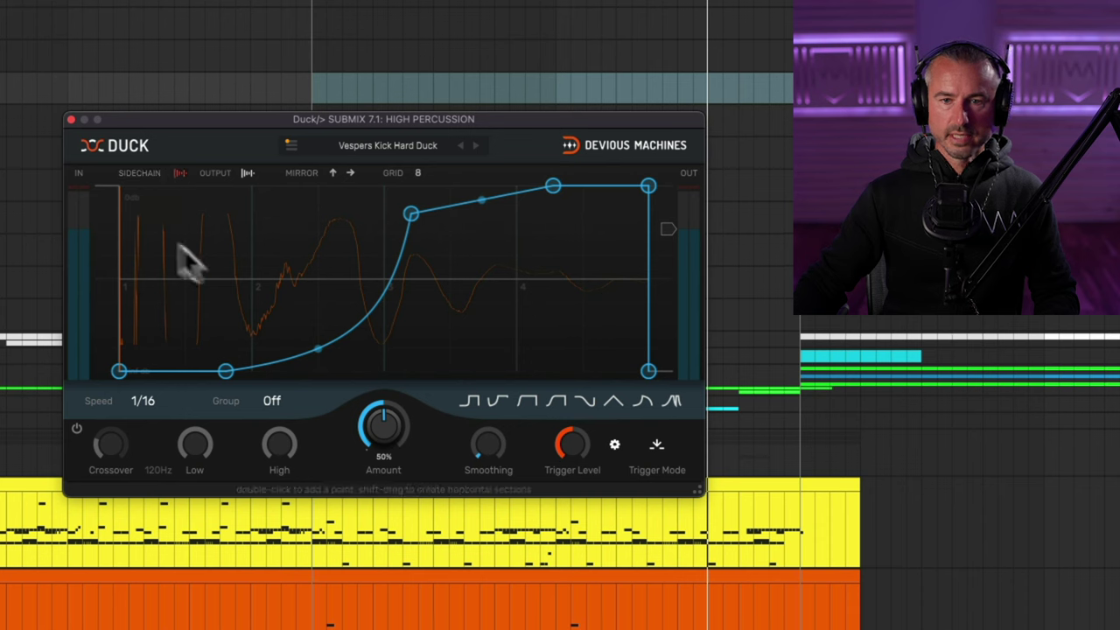
pyautogui.press('space')
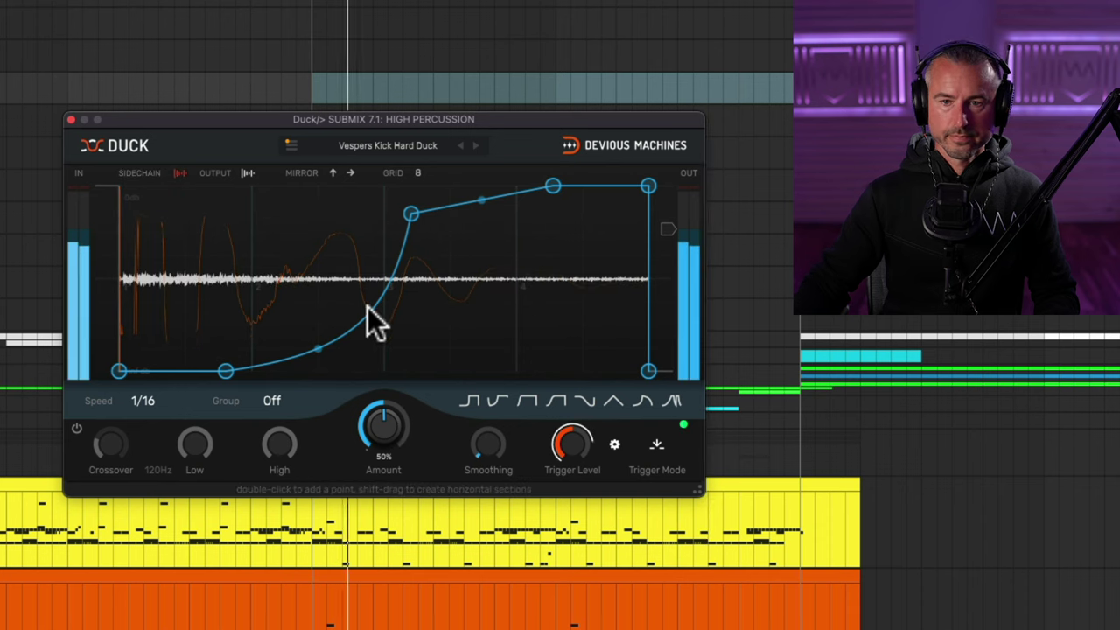
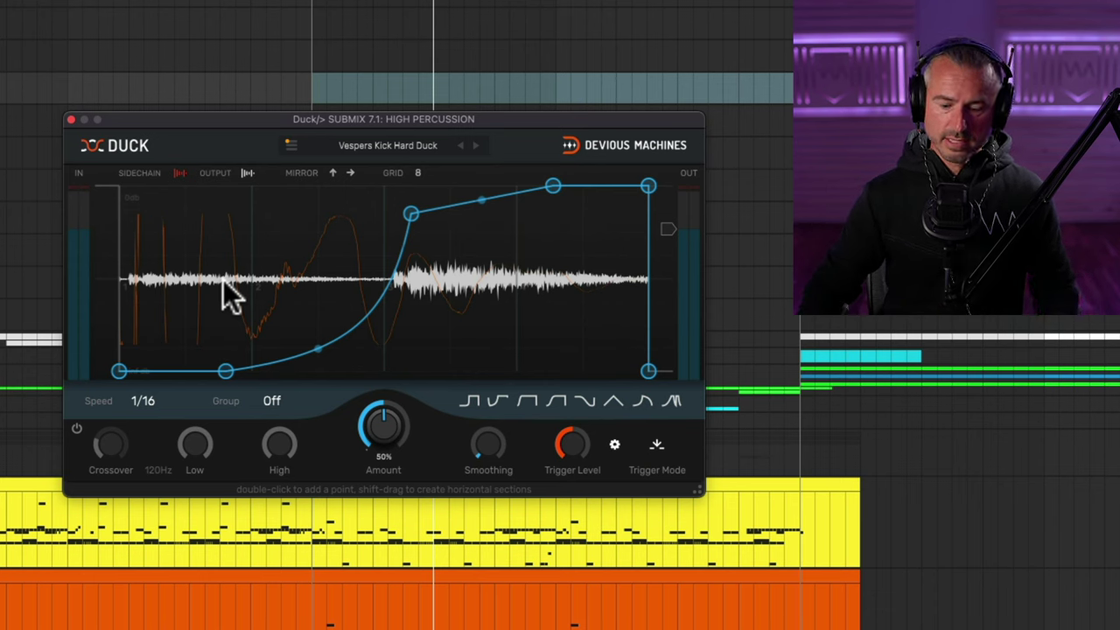
pyautogui.click(71, 120)
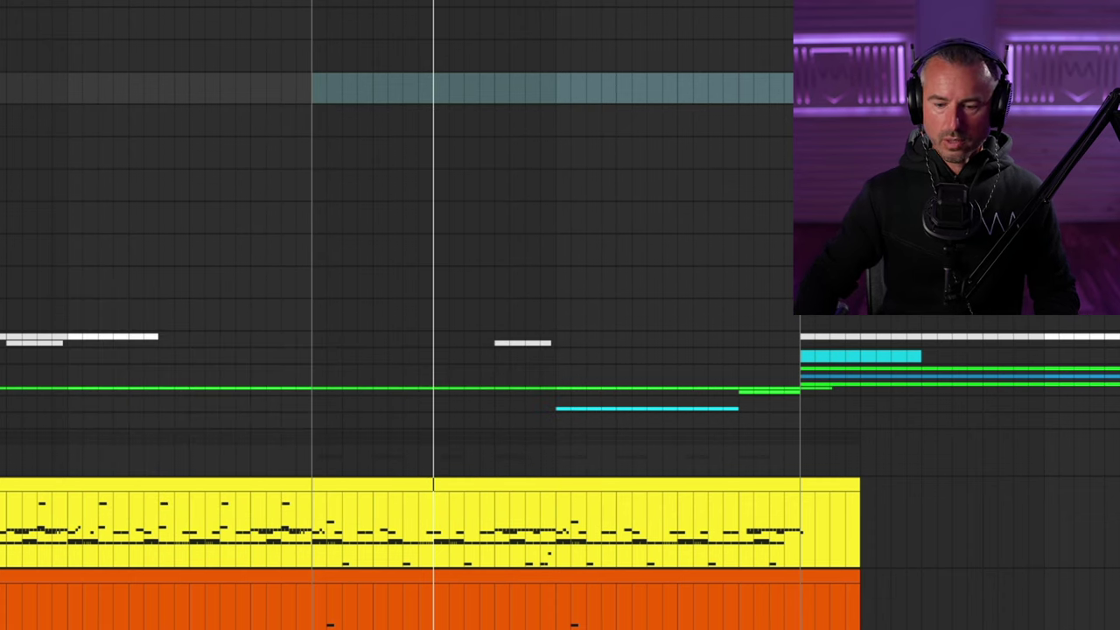
# - Audition the Tremolator on SUBMIX 7.1: HIGH PERCUSSION, comparing it with its bypass, and close its window
pyautogui.moveTo(545, 256); pyautogui.dragTo(430, 46)
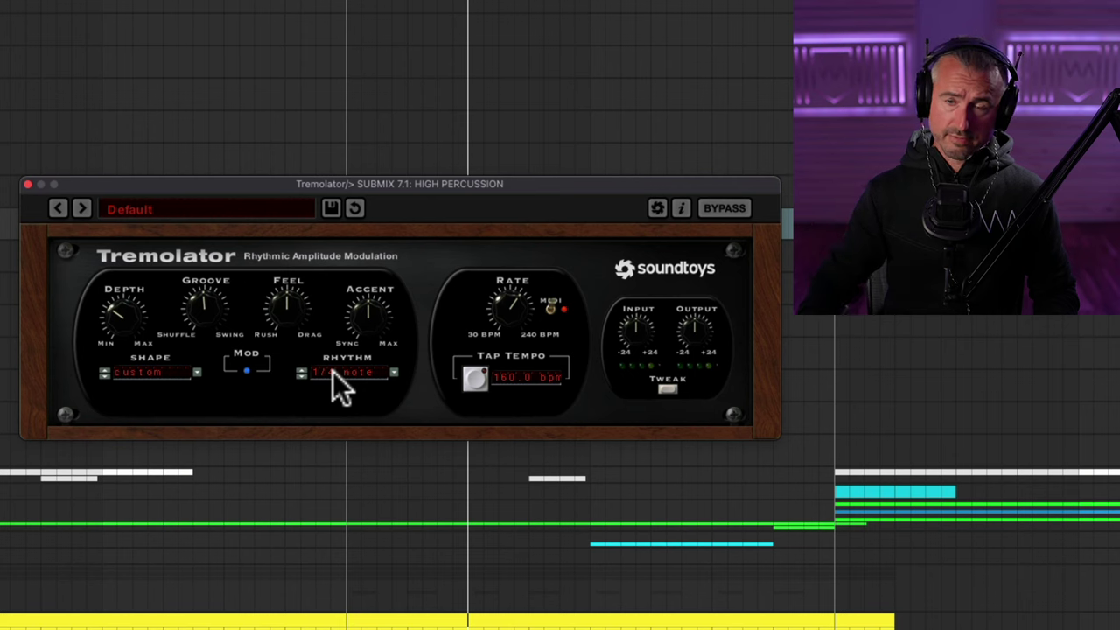
pyautogui.press('space')
pyautogui.click(724, 207)
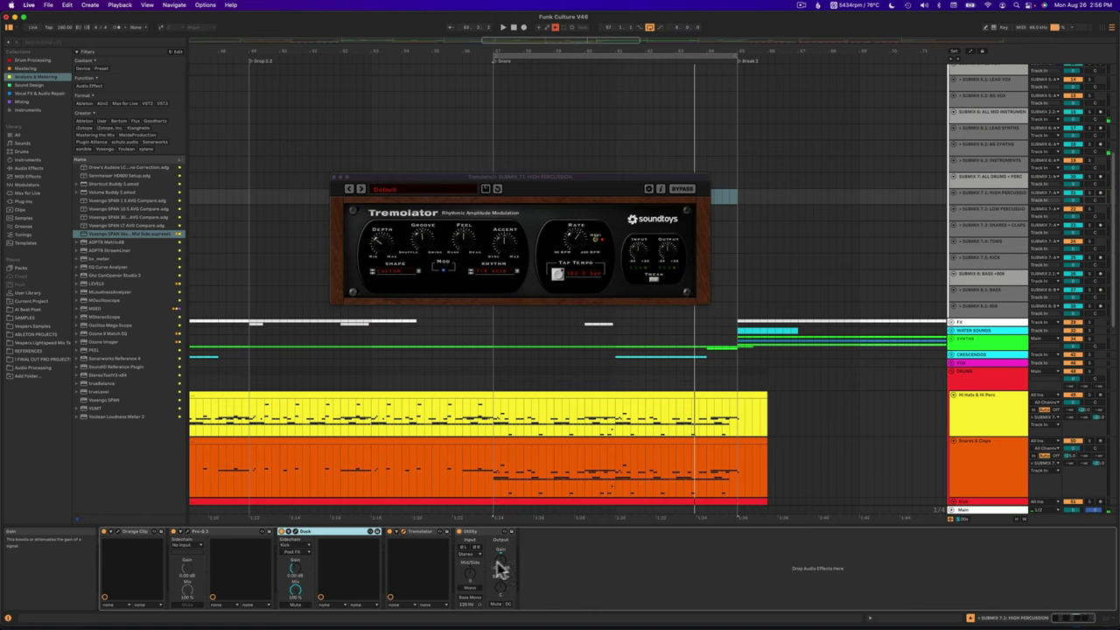
pyautogui.click(334, 179)
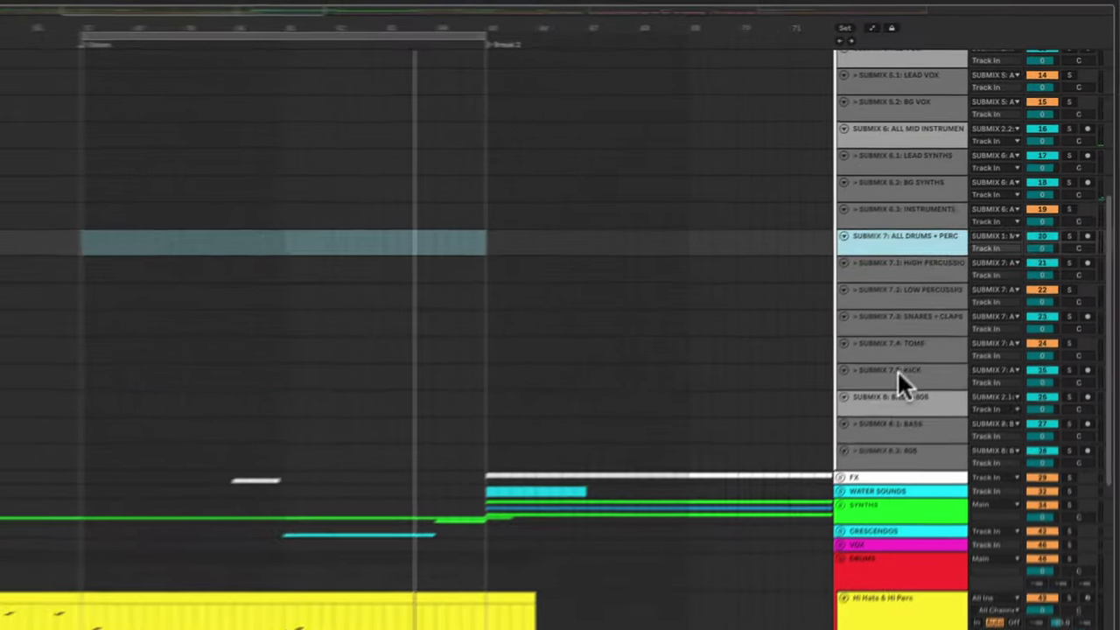
# - Select the drum submixes one after another from KICK up to HIGH PERCUSSION, ending on SUBMIX 7: ALL DRUMS + PERC
pyautogui.click(985, 257)
pyautogui.click(850, 400)
pyautogui.click(840, 369)
pyautogui.click(838, 338)
pyautogui.click(836, 309)
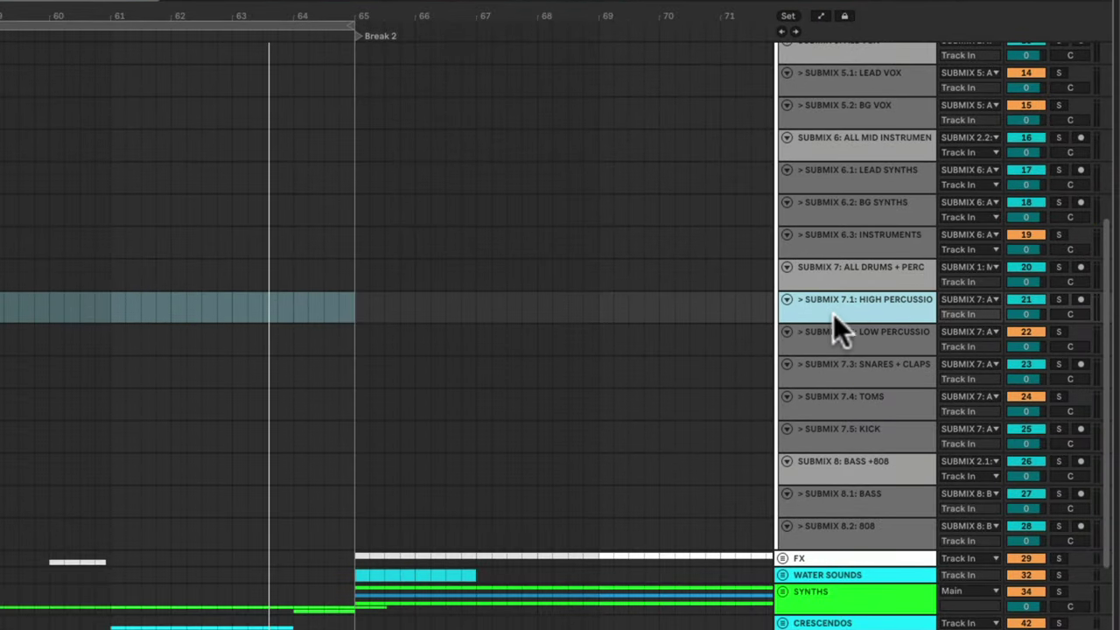
pyautogui.click(848, 269)
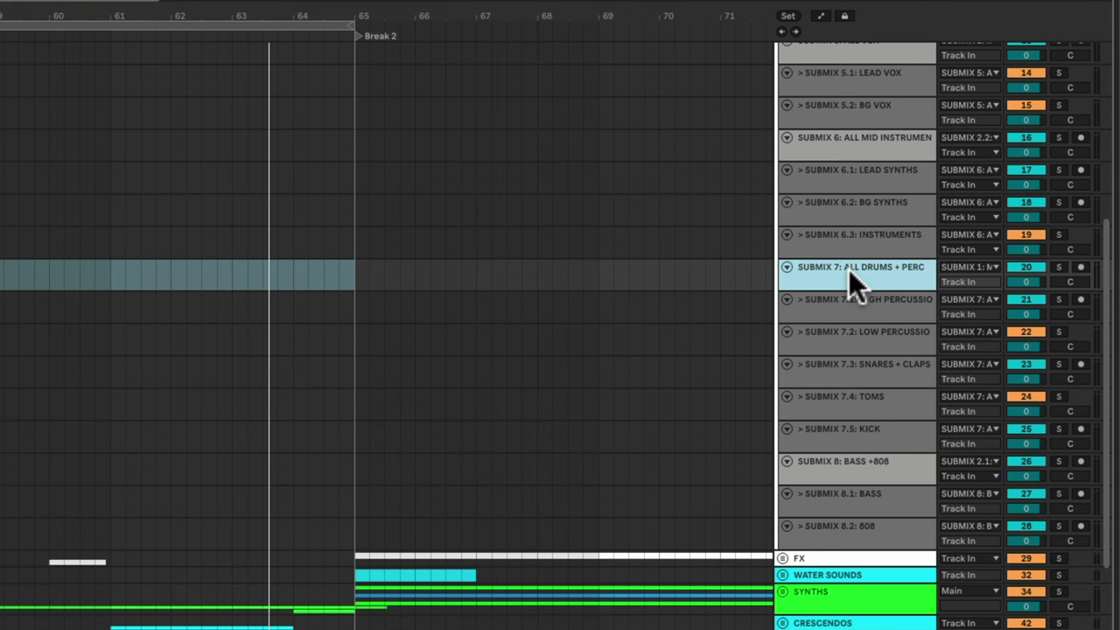
# - Collapse the track lanes of SUBMIX 7.1 through SUBMIX 7.5
pyautogui.click(786, 300)
pyautogui.click(787, 315)
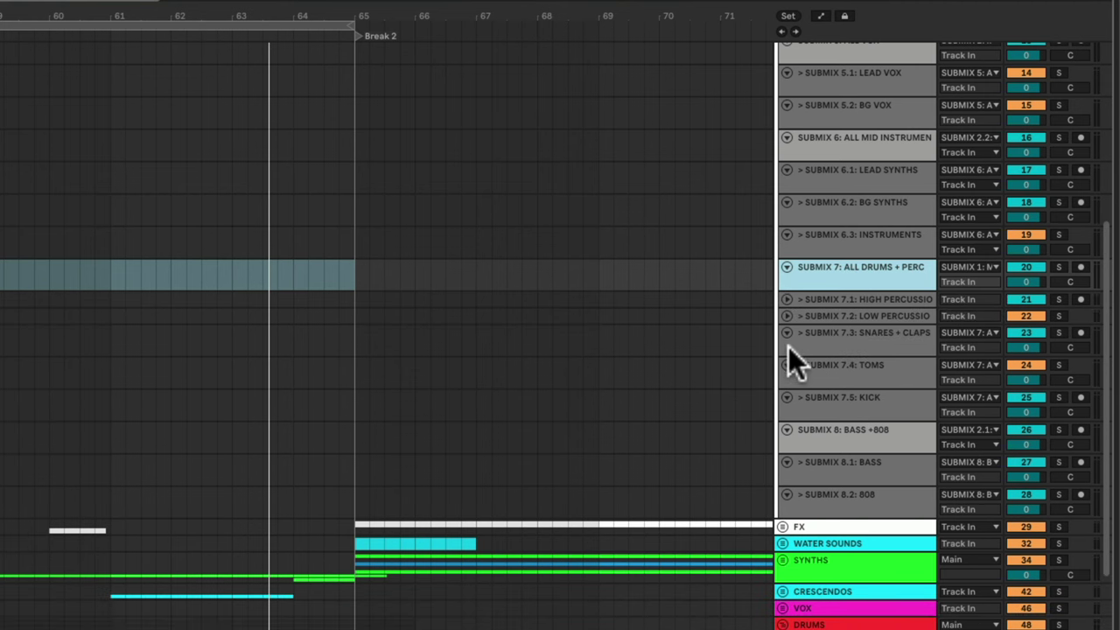
pyautogui.click(786, 333)
pyautogui.click(787, 349)
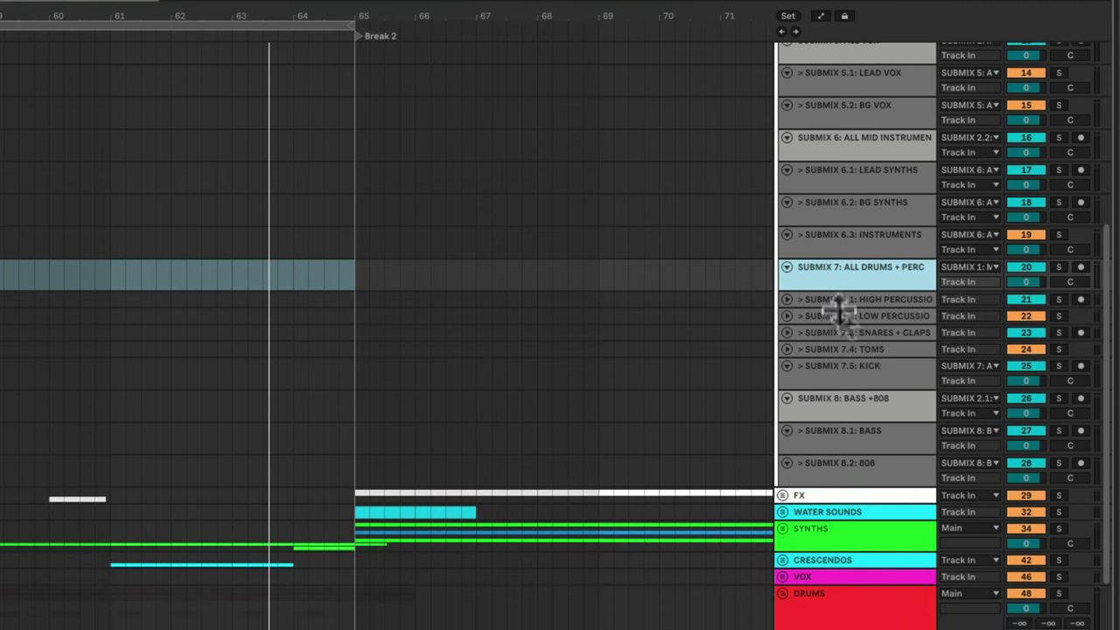
pyautogui.click(786, 366)
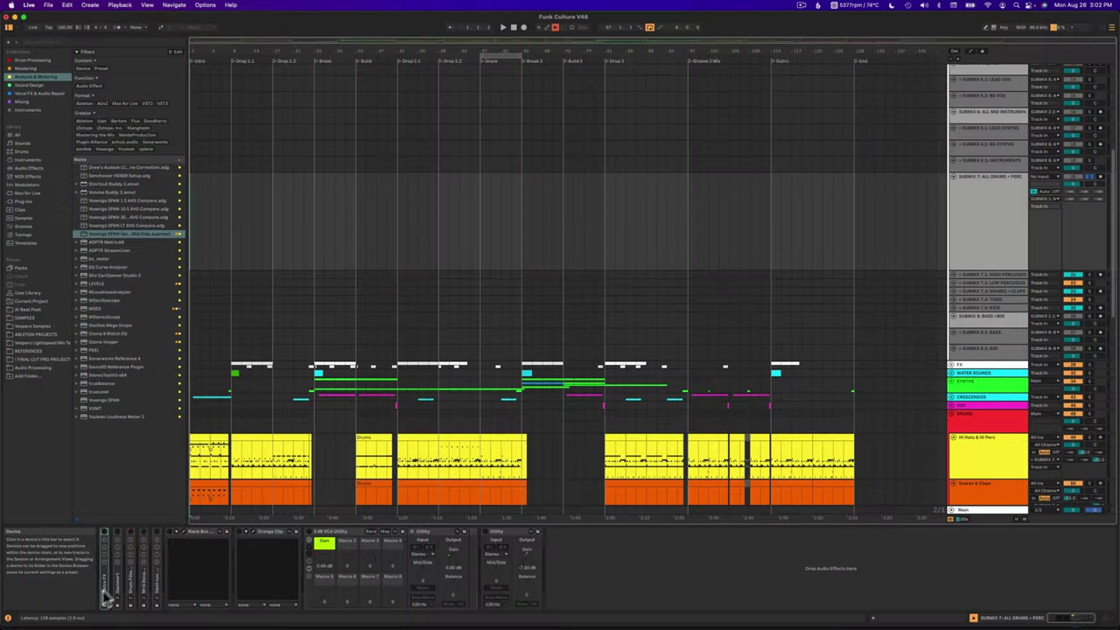
# - Expand the Outro FX rack on SUBMIX 7: ALL DRUMS + PERC and display its Device On automation envelope
pyautogui.doubleClick(106, 591)
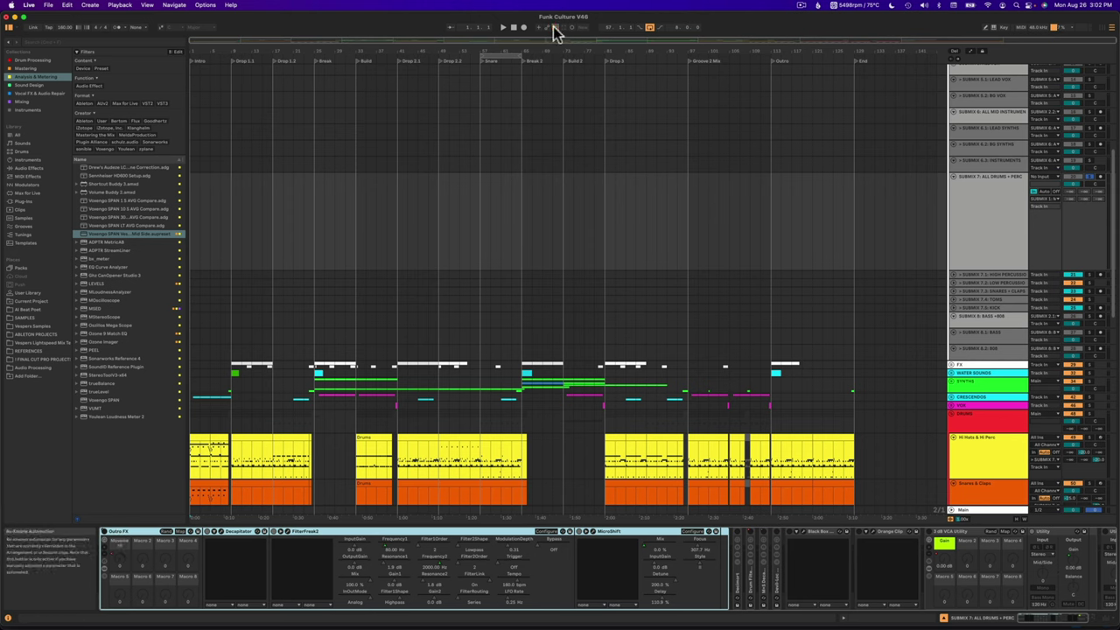
pyautogui.press('a')
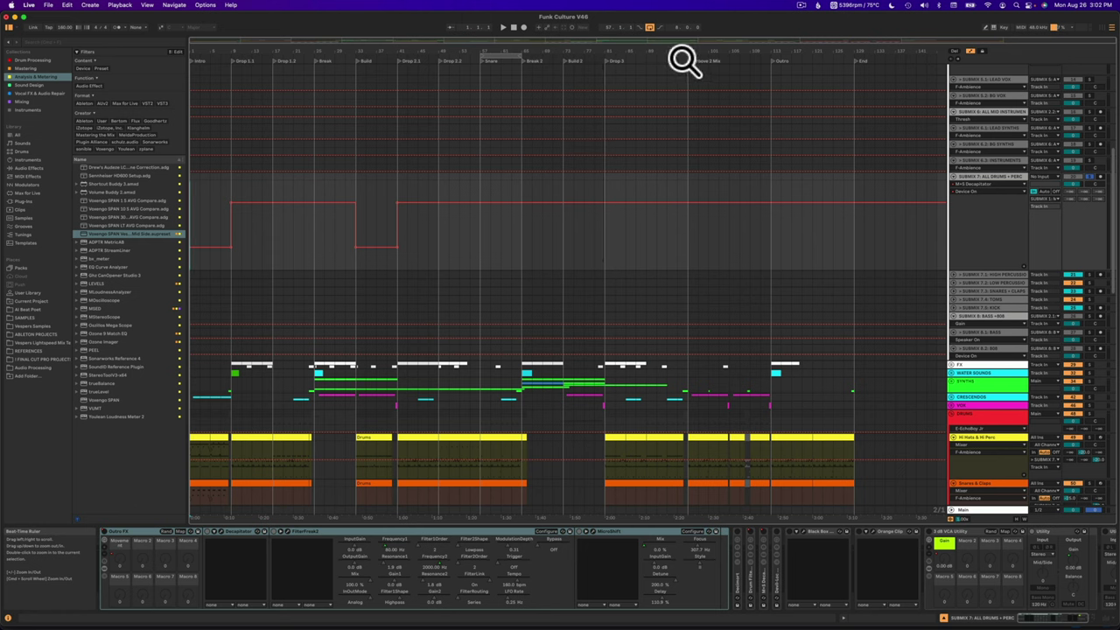
pyautogui.click(127, 531)
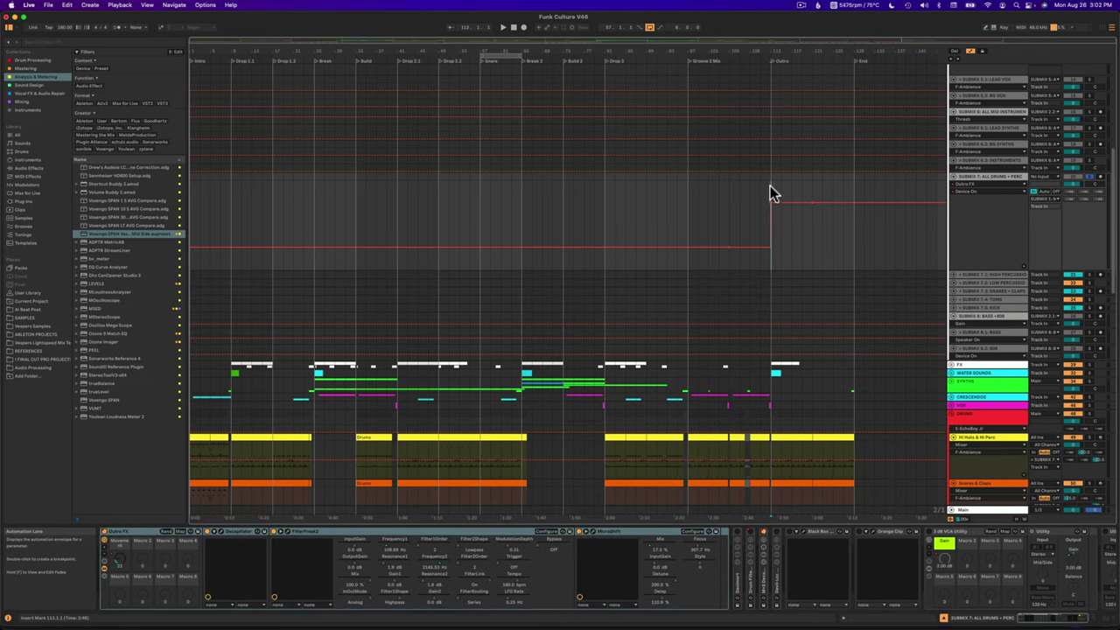
# - Play the Outro section with the Outro FX rack on and off, and re-enable its overridden automation
pyautogui.press('space')
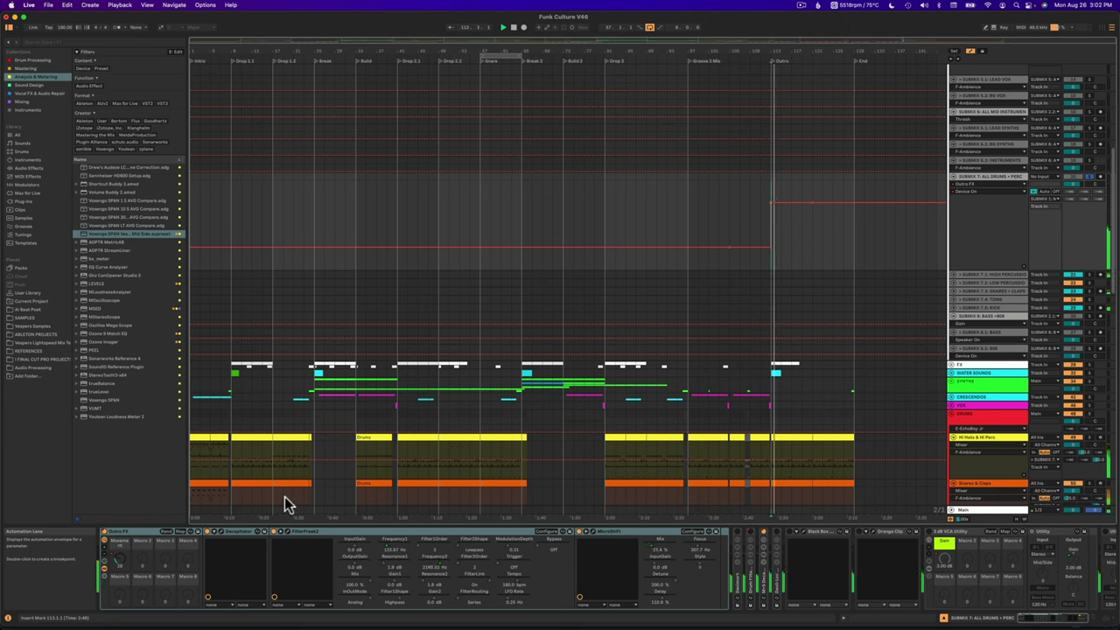
pyautogui.click(104, 532)
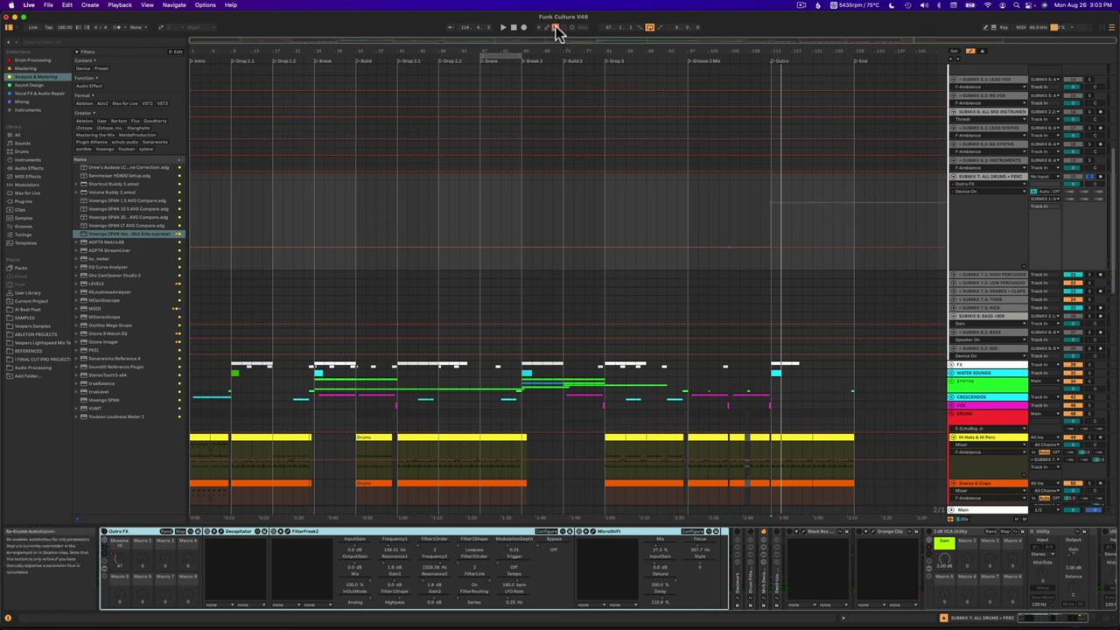
pyautogui.press('space')
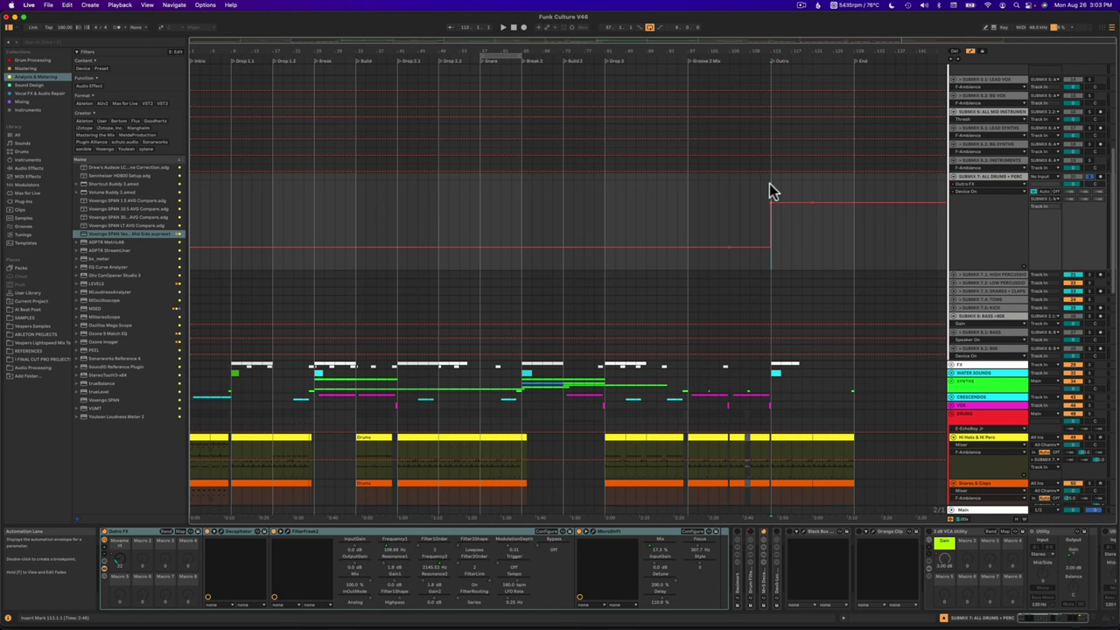
pyautogui.press('space')
# - Loop the Outro section on SUBMIX 7 and deactivate FilterFreak2 and MicroShift in the Outro FX rack
pyautogui.moveTo(773, 184); pyautogui.dragTo(852, 187)
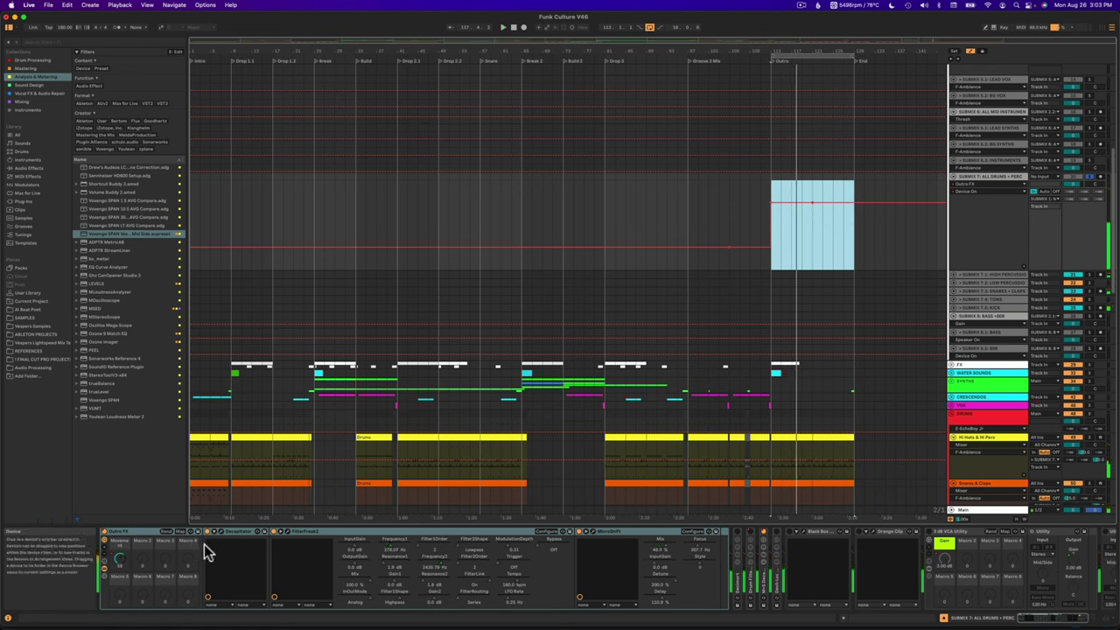
pyautogui.click(643, 532)
pyautogui.keyDown('shift'); pyautogui.click(484, 532); pyautogui.keyUp('shift')
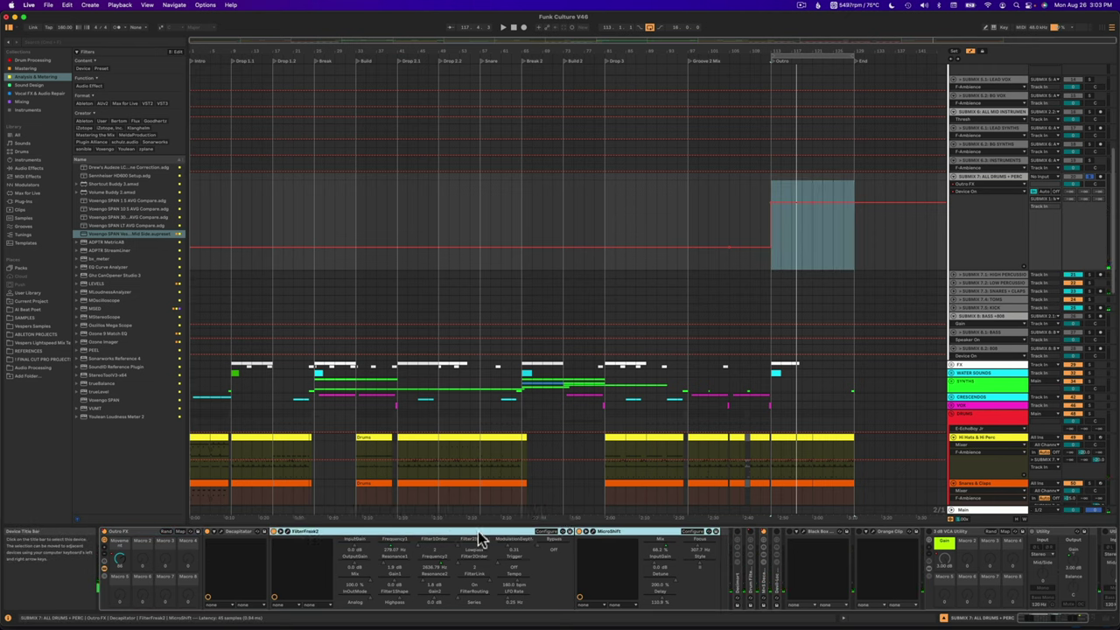
# - Open the Decapitator in the Outro FX rack and audition the Outro with it bypassed and active
pyautogui.click(231, 533)
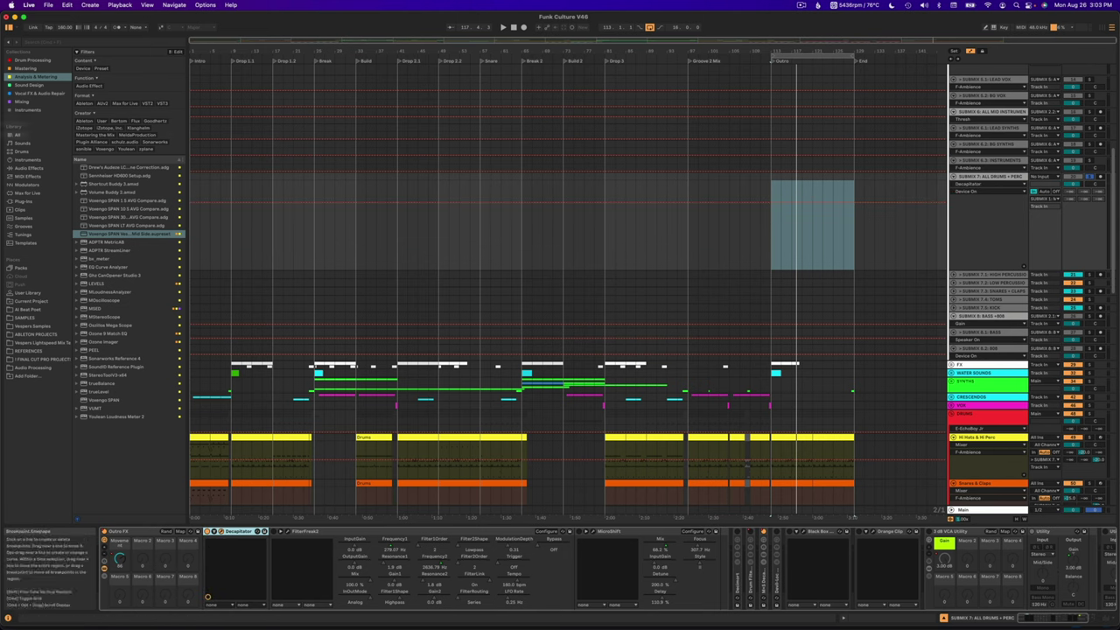
pyautogui.press('super+alt+p')
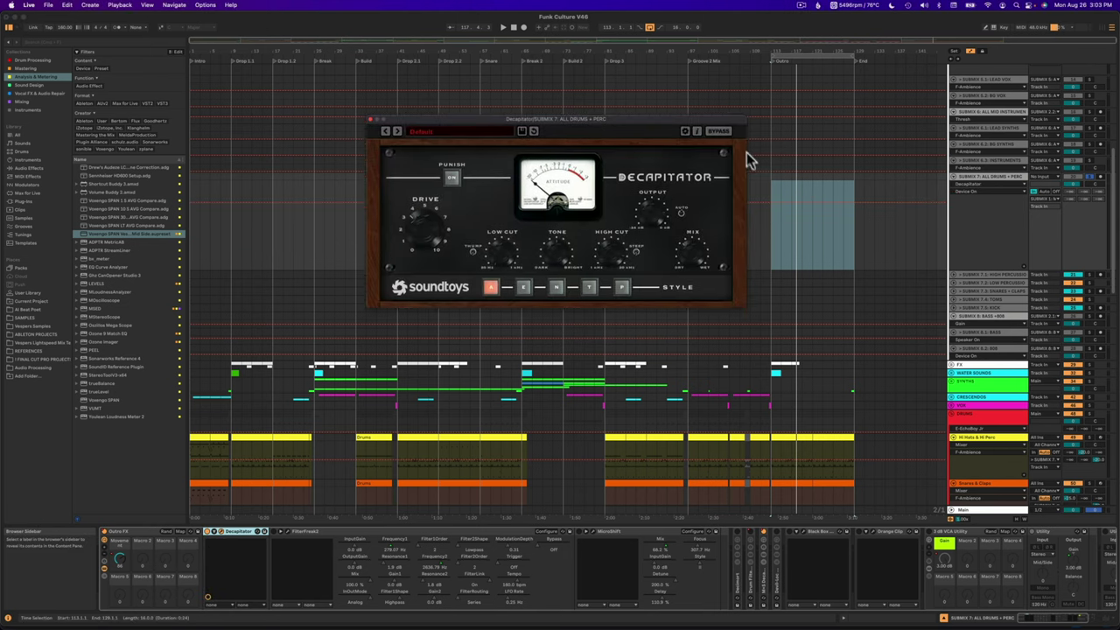
pyautogui.press('space')
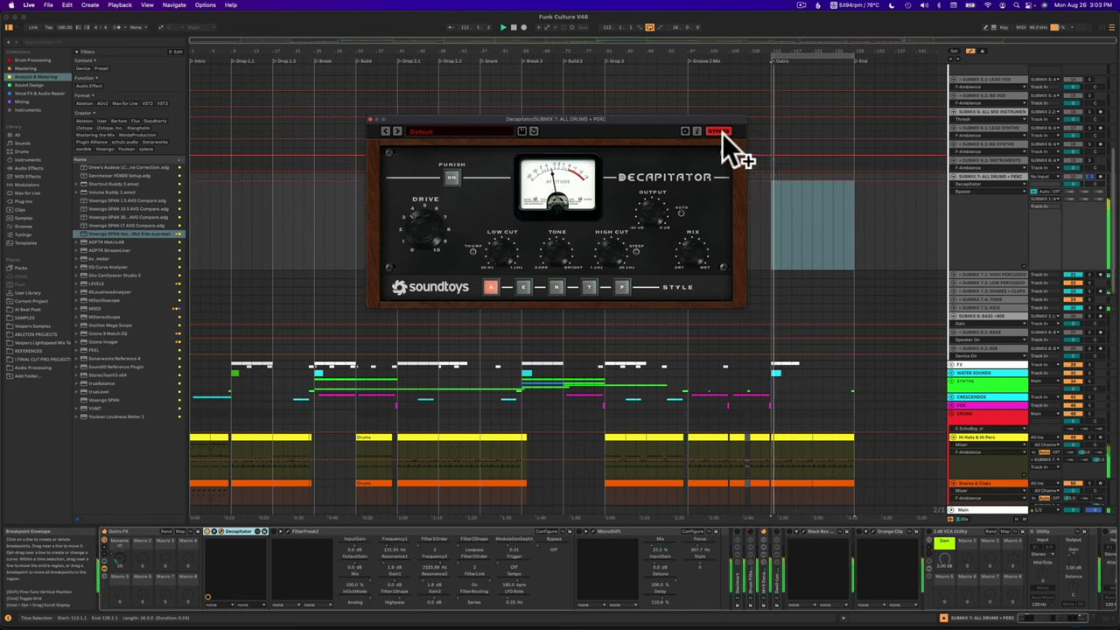
pyautogui.click(720, 133)
pyautogui.press('space')
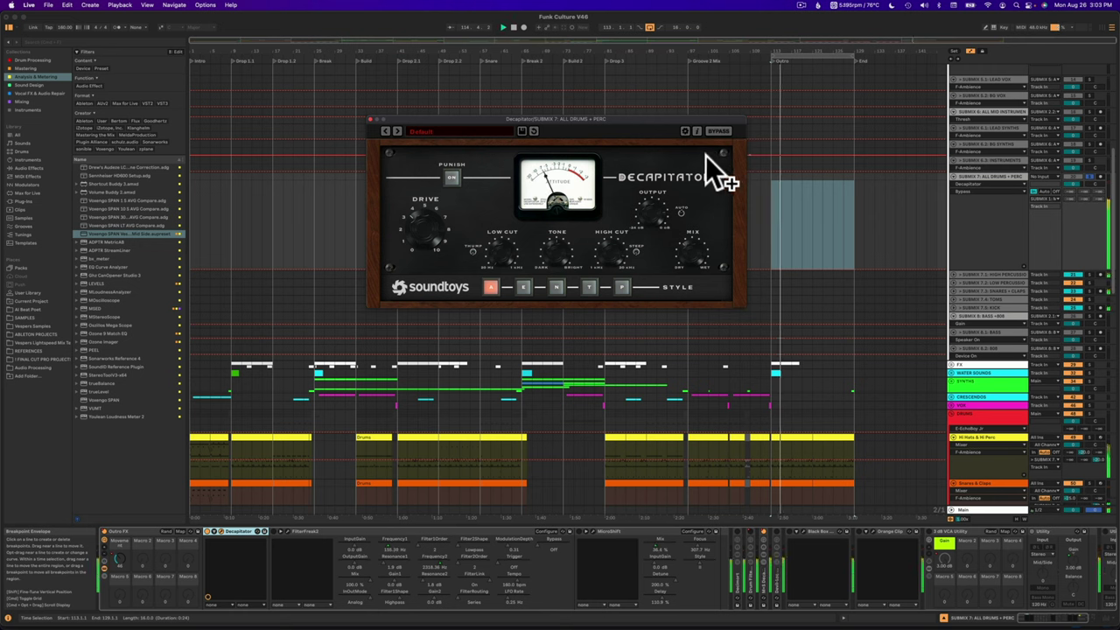
# - Display the Outro FX Movement macro's automation, uncover its ramps in the Outro, and play from just before the second ramp
pyautogui.click(121, 561)
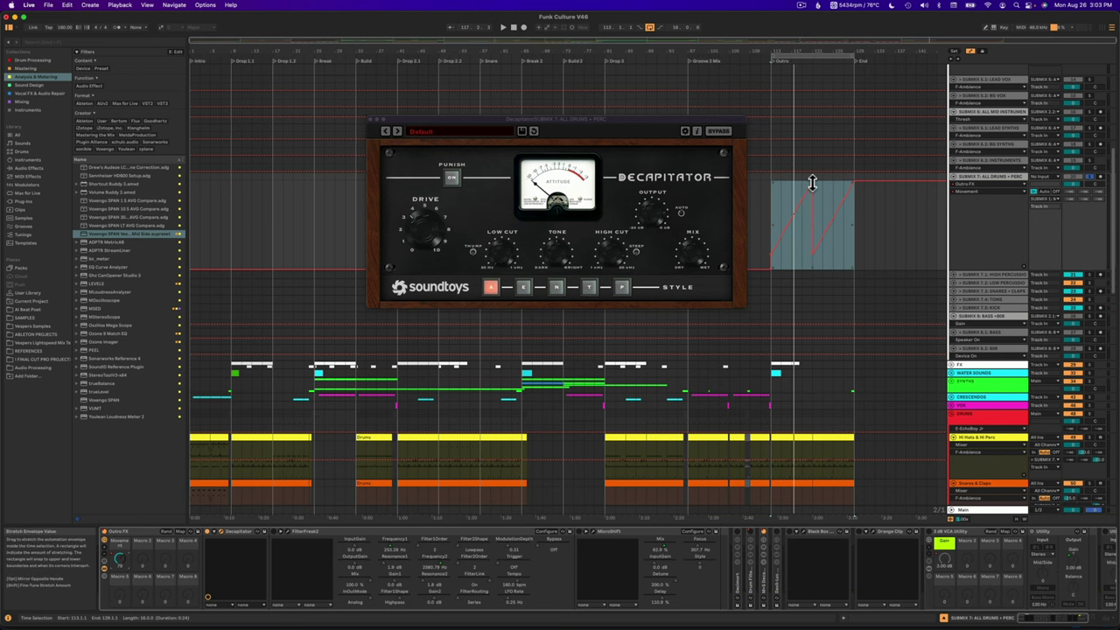
pyautogui.moveTo(852, 52); pyautogui.dragTo(852, 96)
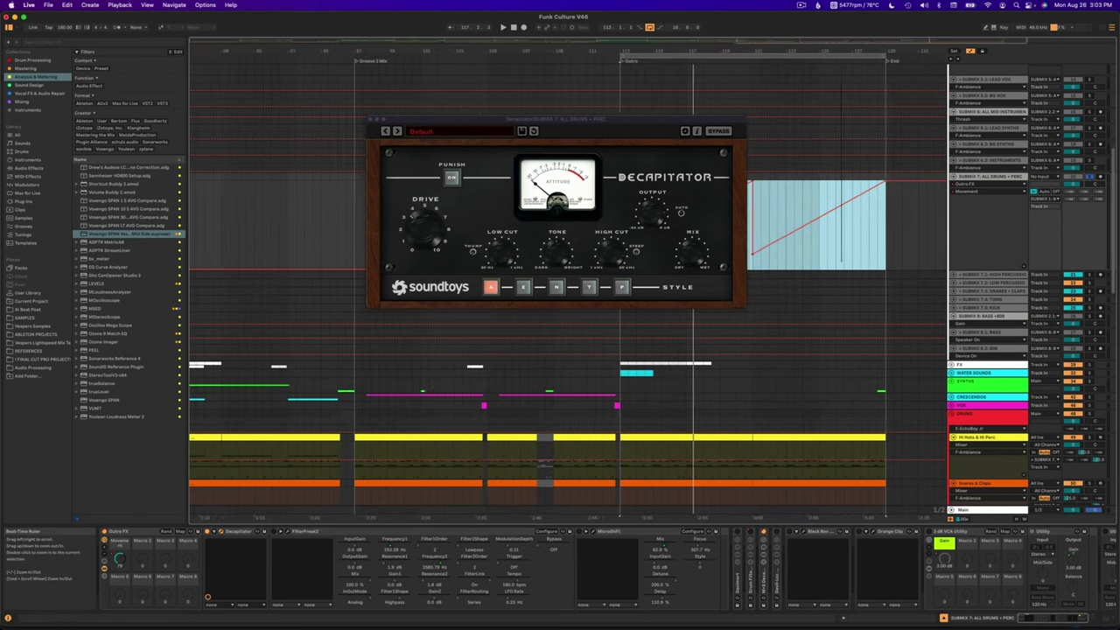
pyautogui.moveTo(712, 122); pyautogui.dragTo(490, 114)
pyautogui.click(734, 231)
pyautogui.press('space')
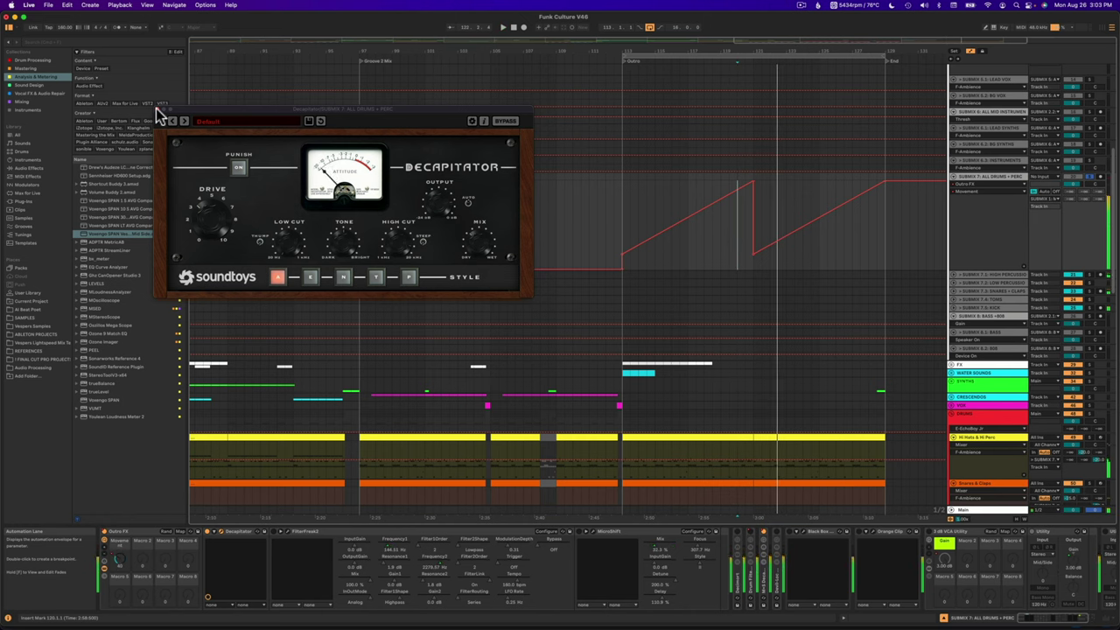
# - Close the Decapitator, reactivate FilterFreak2 in the Outro FX rack and open its plug-in window
pyautogui.click(159, 110)
pyautogui.click(288, 532)
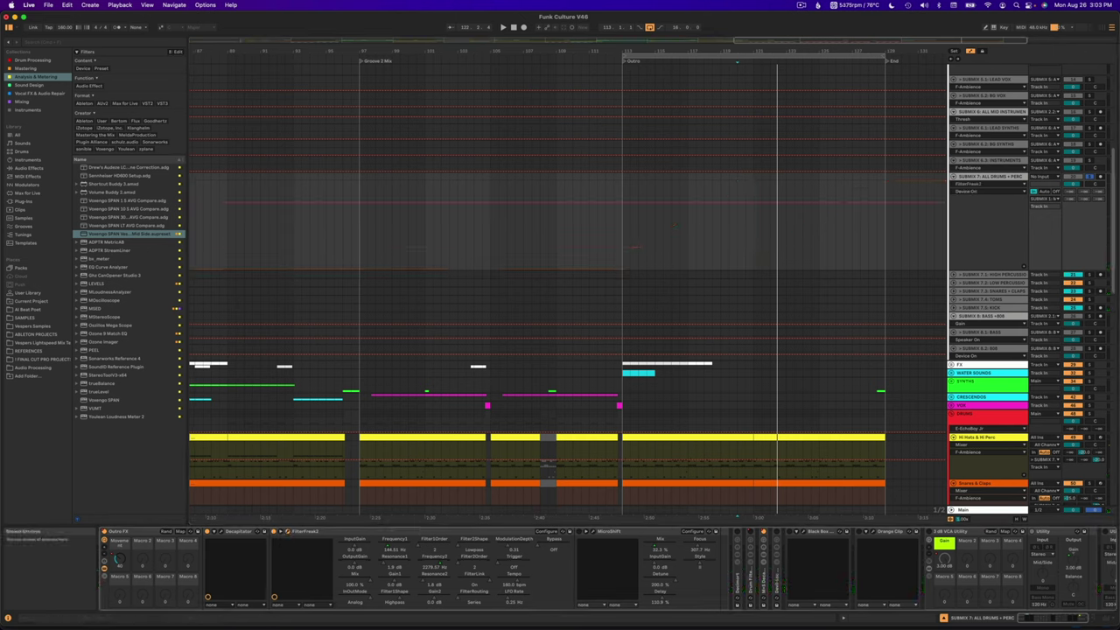
pyautogui.click(326, 531)
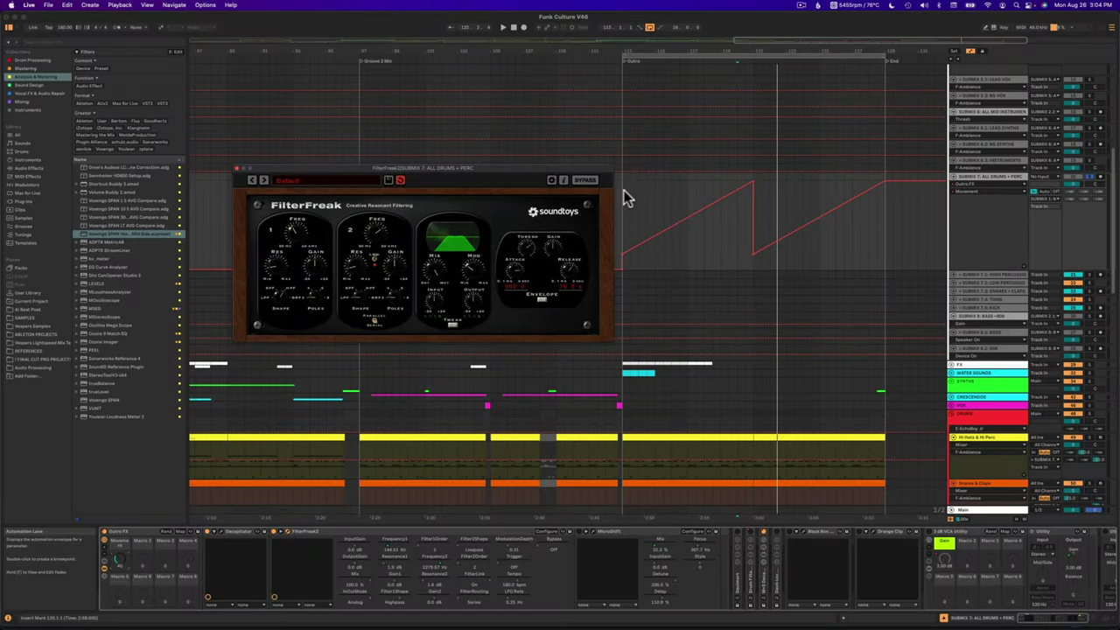
# - Audition the Outro from its start with FilterFreak2 active and bypassed, leaving it active
pyautogui.click(621, 192)
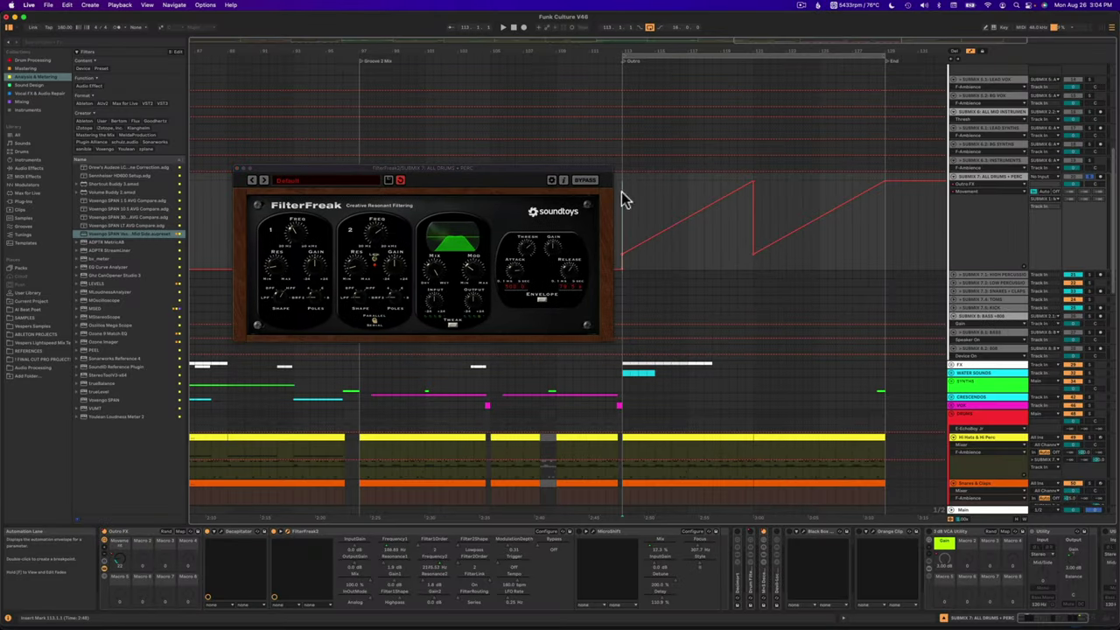
pyautogui.press('space')
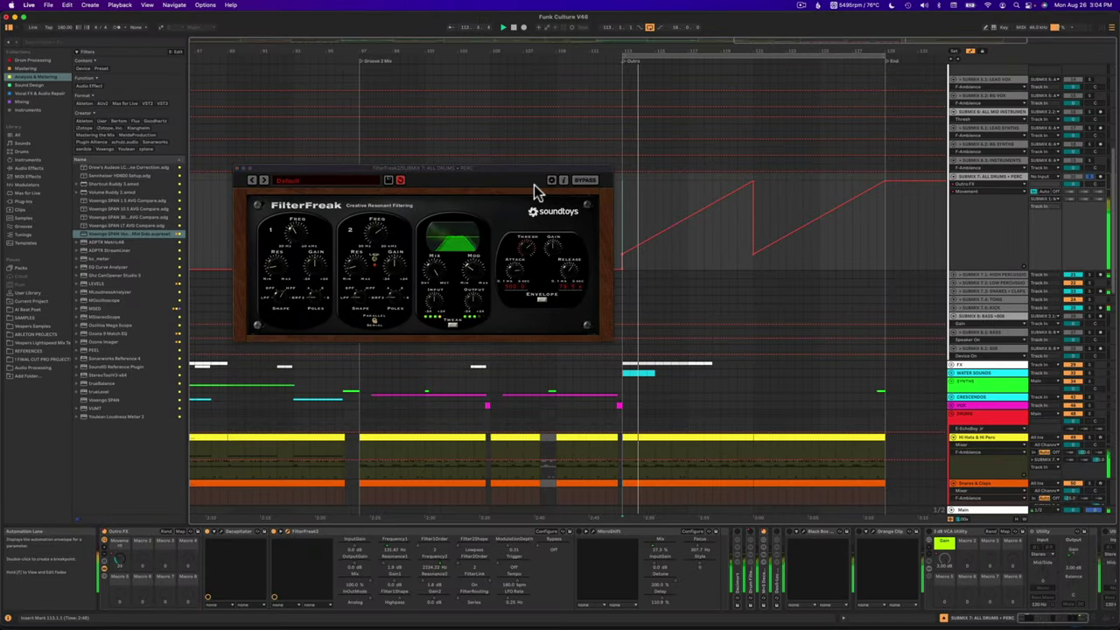
pyautogui.click(585, 181)
pyautogui.press('space')
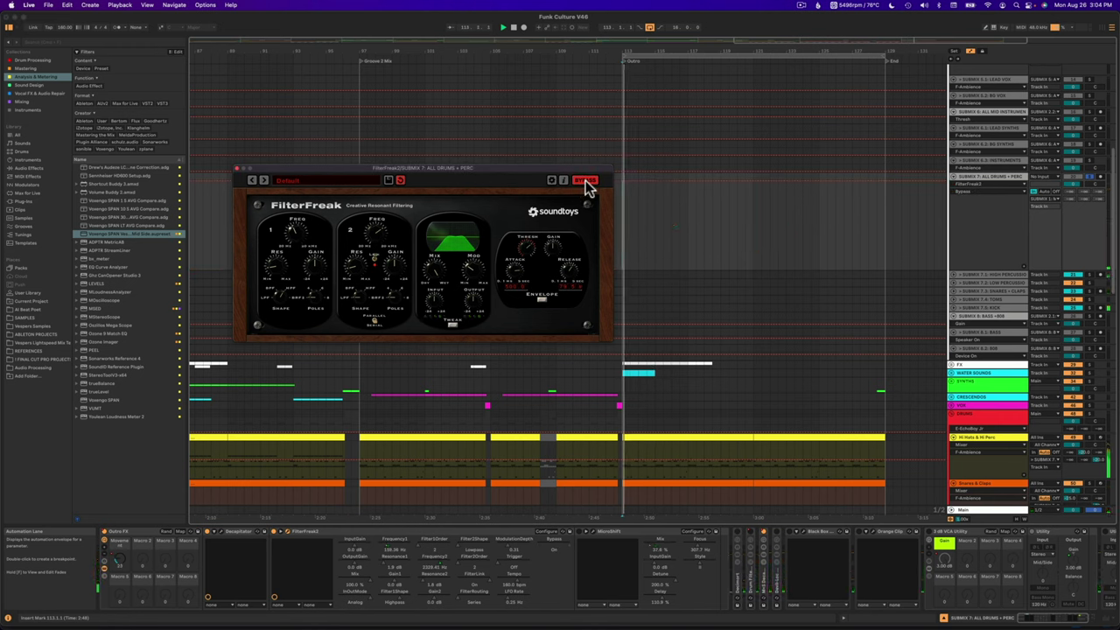
pyautogui.click(584, 180)
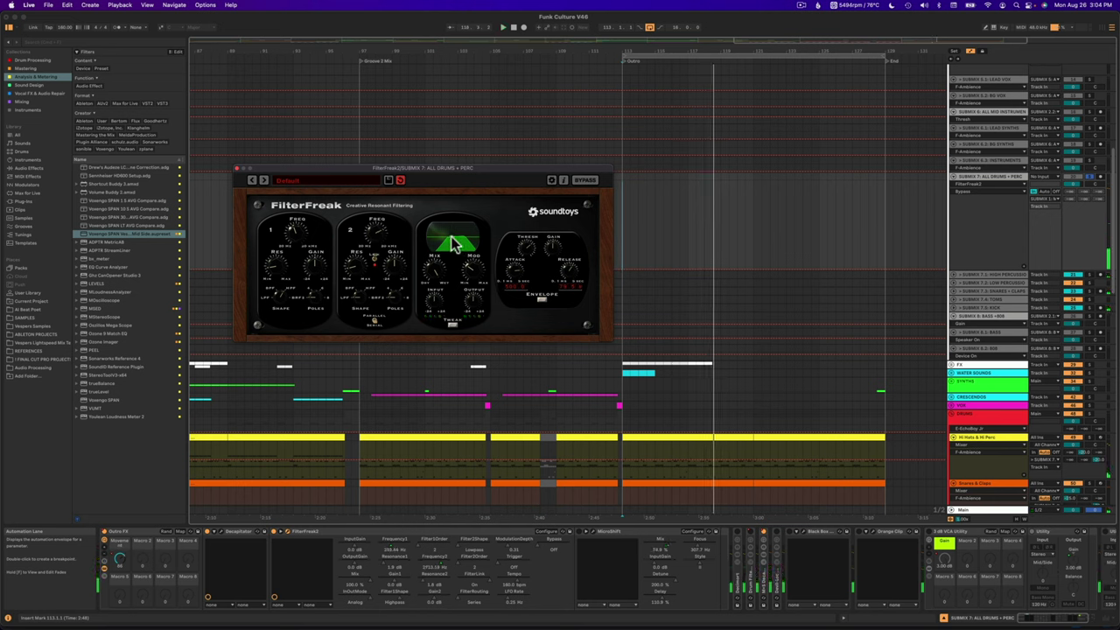
# - Reactivate MicroShift in the Outro FX rack, open it beside FilterFreak2, and play the Outro from its start
pyautogui.click(589, 533)
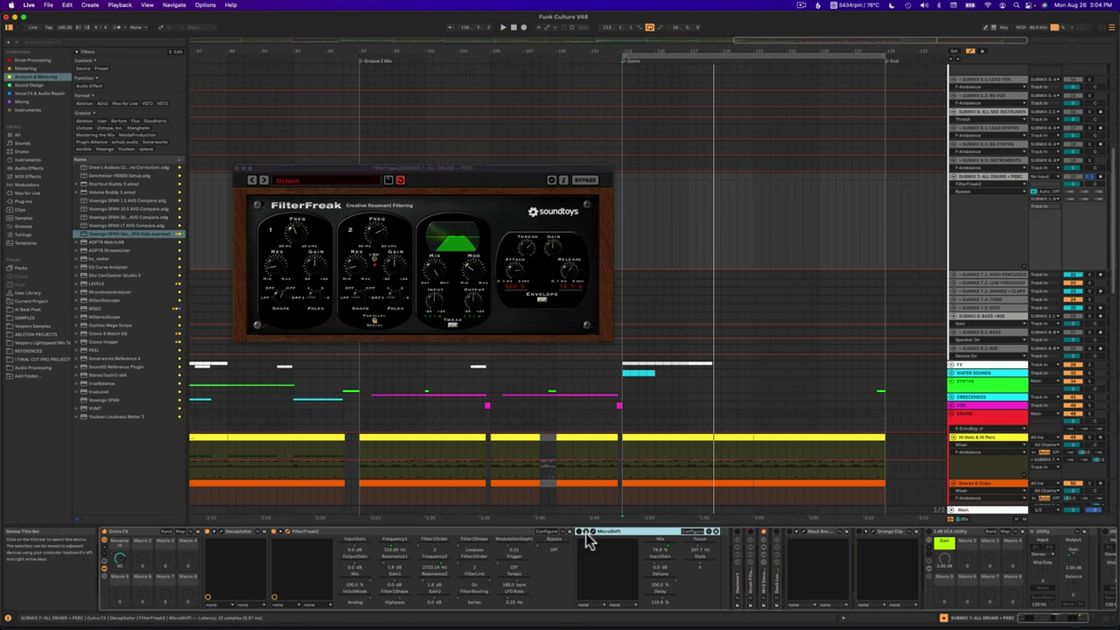
pyautogui.click(617, 245)
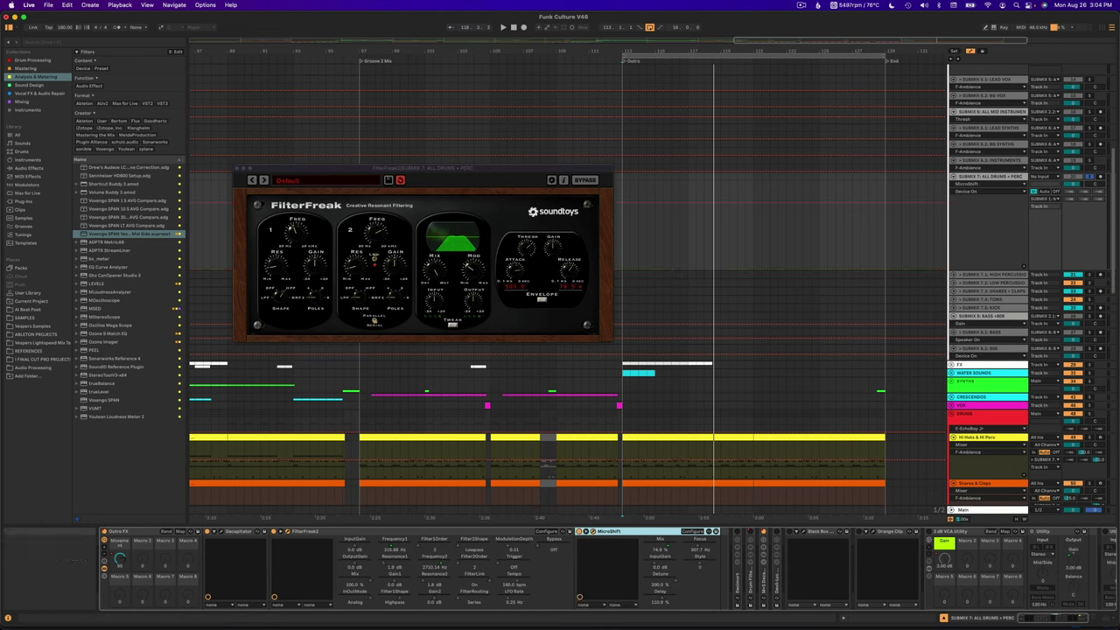
pyautogui.moveTo(184, 50); pyautogui.dragTo(789, 213)
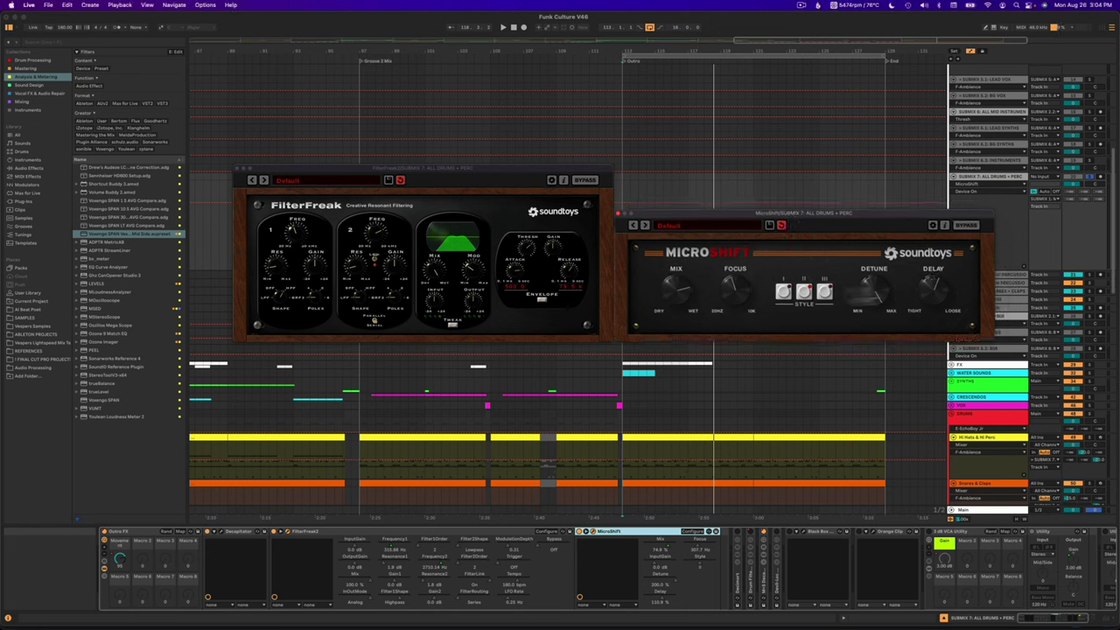
pyautogui.press('space')
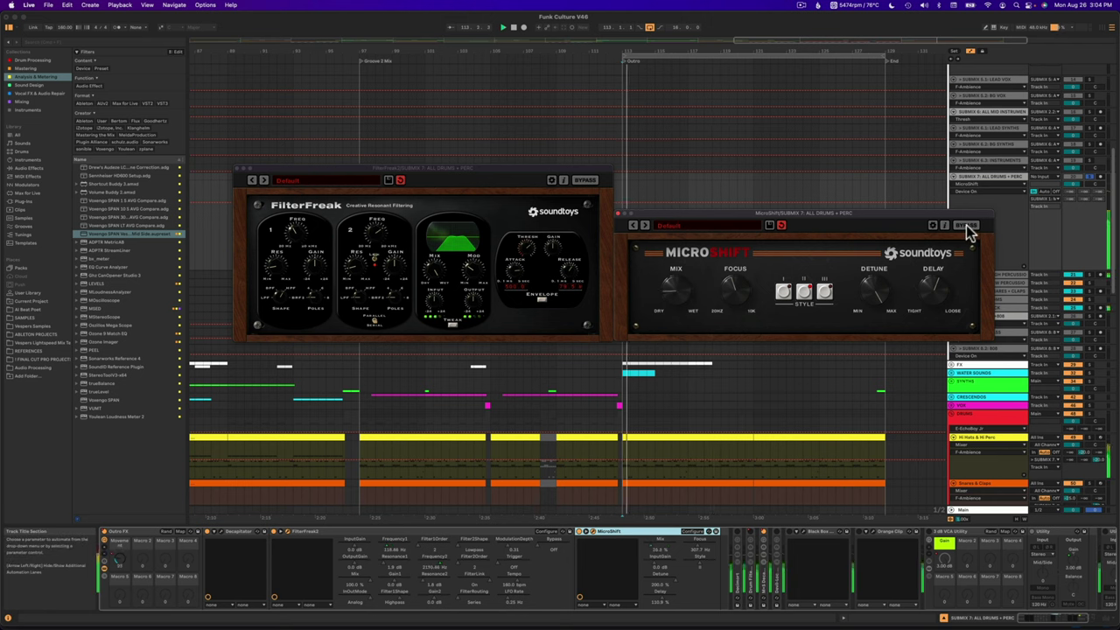
pyautogui.moveTo(672, 287)
pyautogui.mouseDown()
pyautogui.moveTo(660, 300)
pyautogui.moveTo(683, 293)
pyautogui.mouseUp()
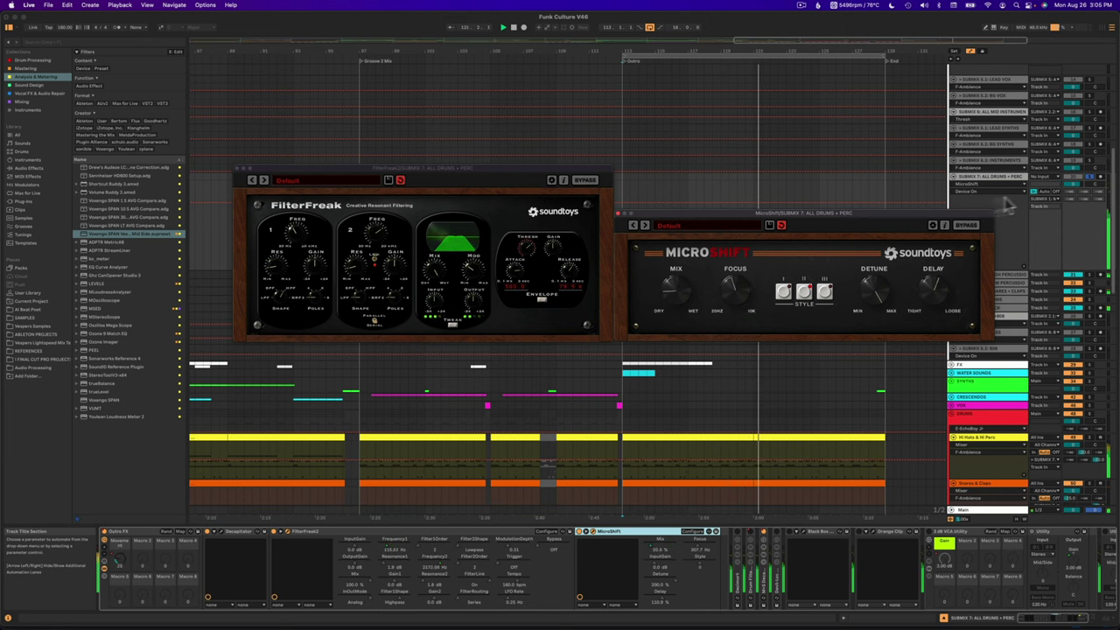
# - Close the MicroShift and FilterFreak2 windows and fold the Outro FX rack
pyautogui.click(630, 213)
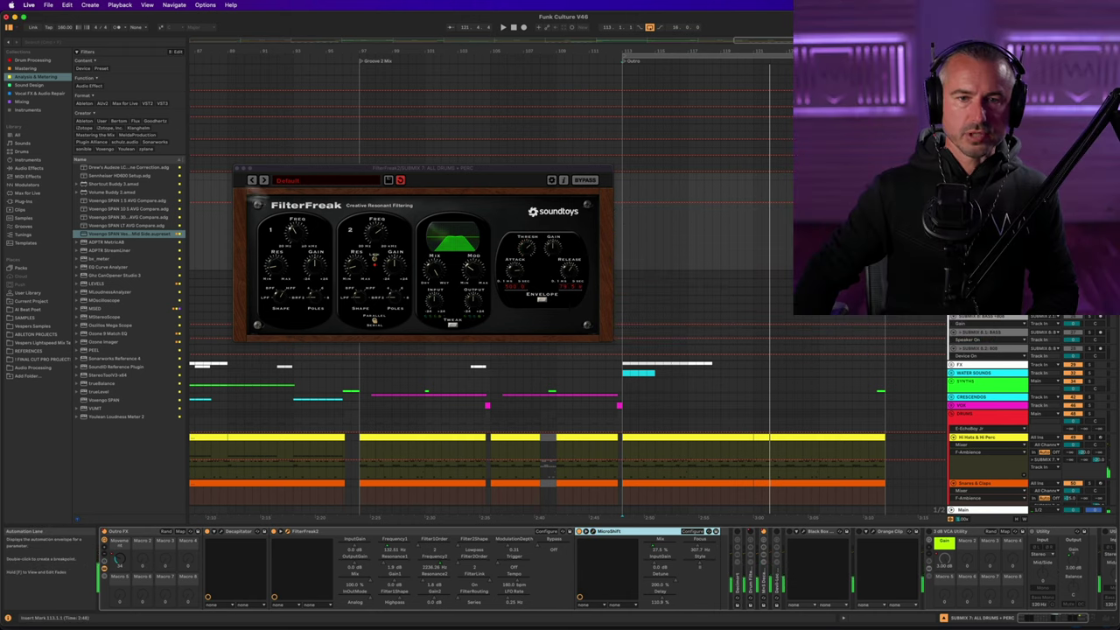
pyautogui.click(238, 168)
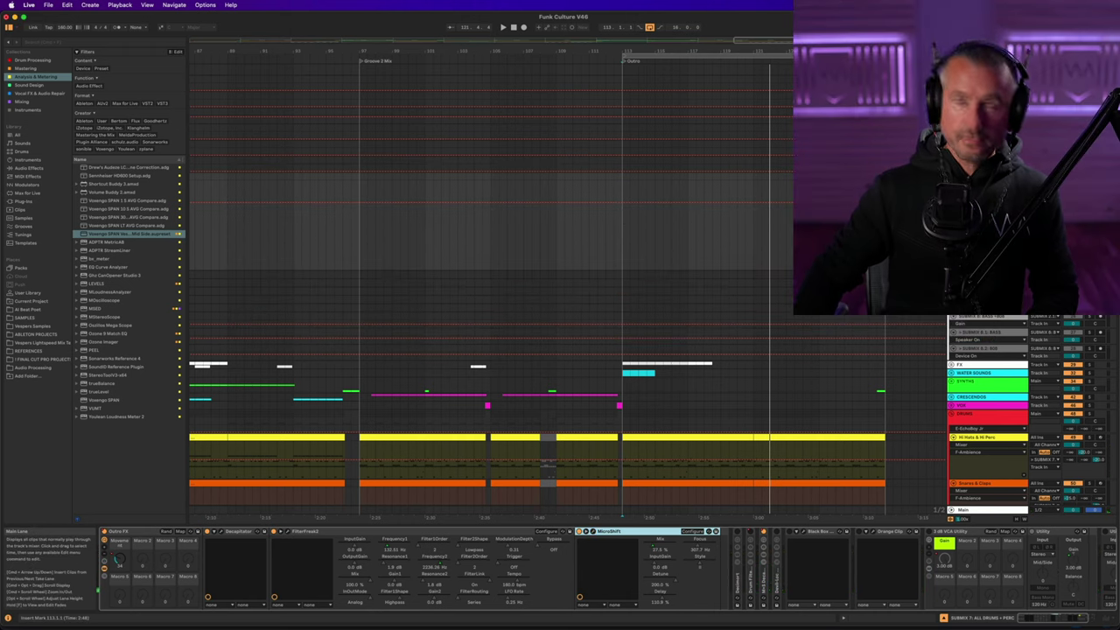
pyautogui.doubleClick(138, 532)
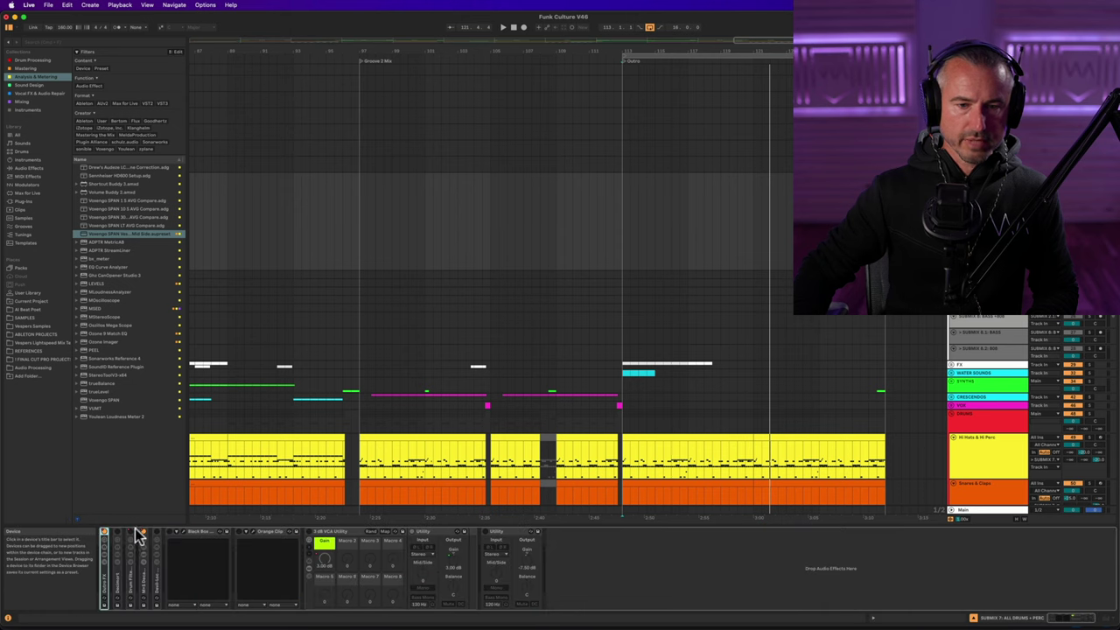
# - Unfold the M+S Decapitator, Decimort and Drum Filter Builds racks on SUBMIX 7
pyautogui.click(119, 583)
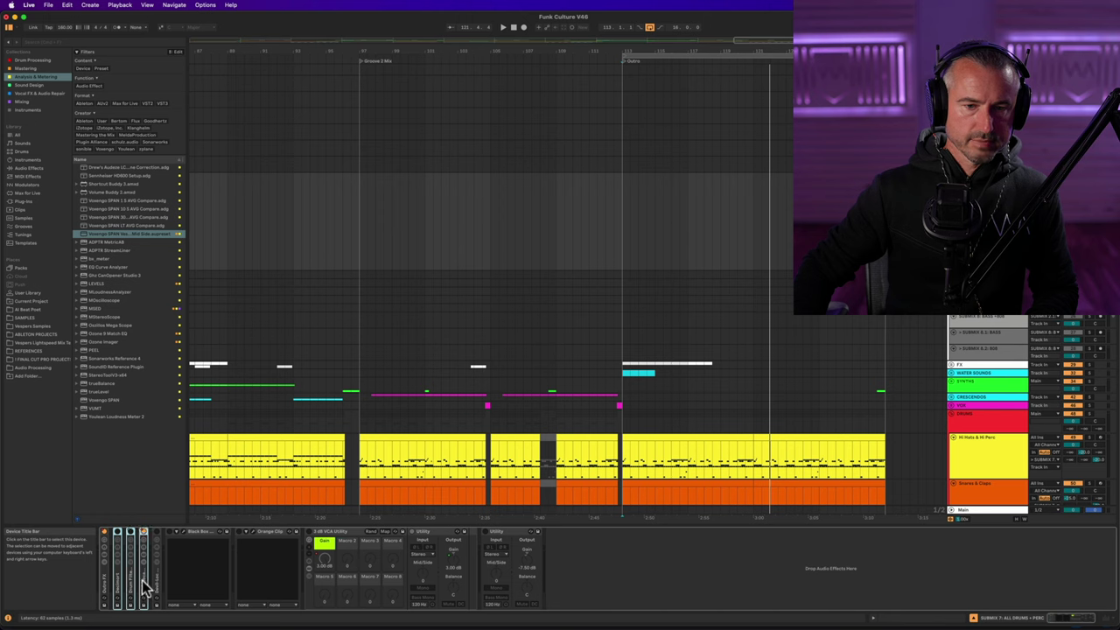
pyautogui.doubleClick(145, 588)
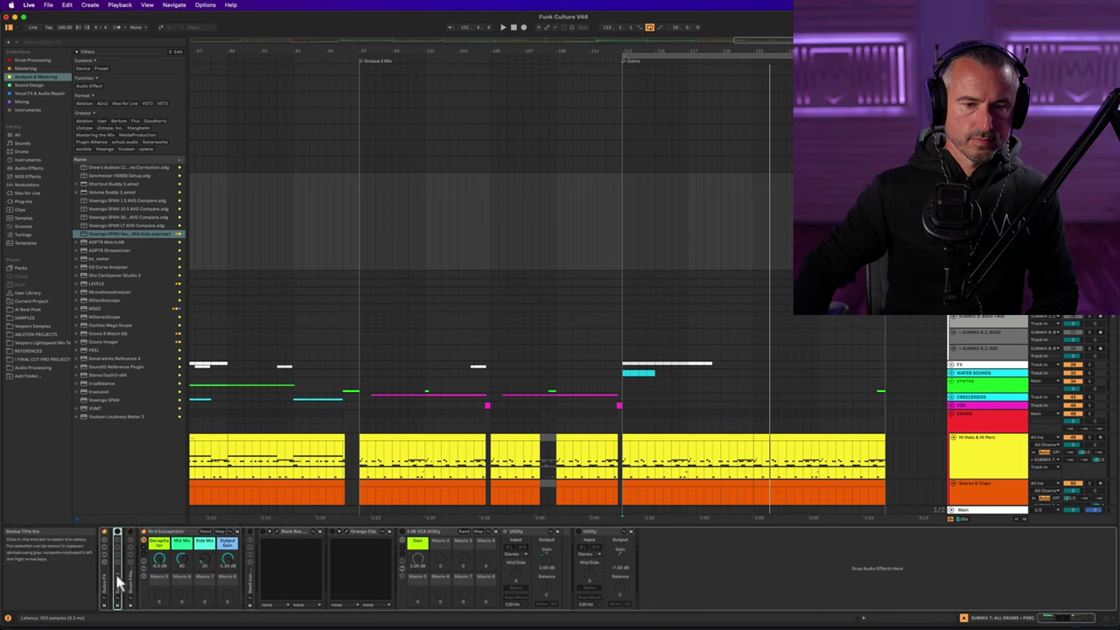
pyautogui.doubleClick(114, 585)
pyautogui.click(259, 584)
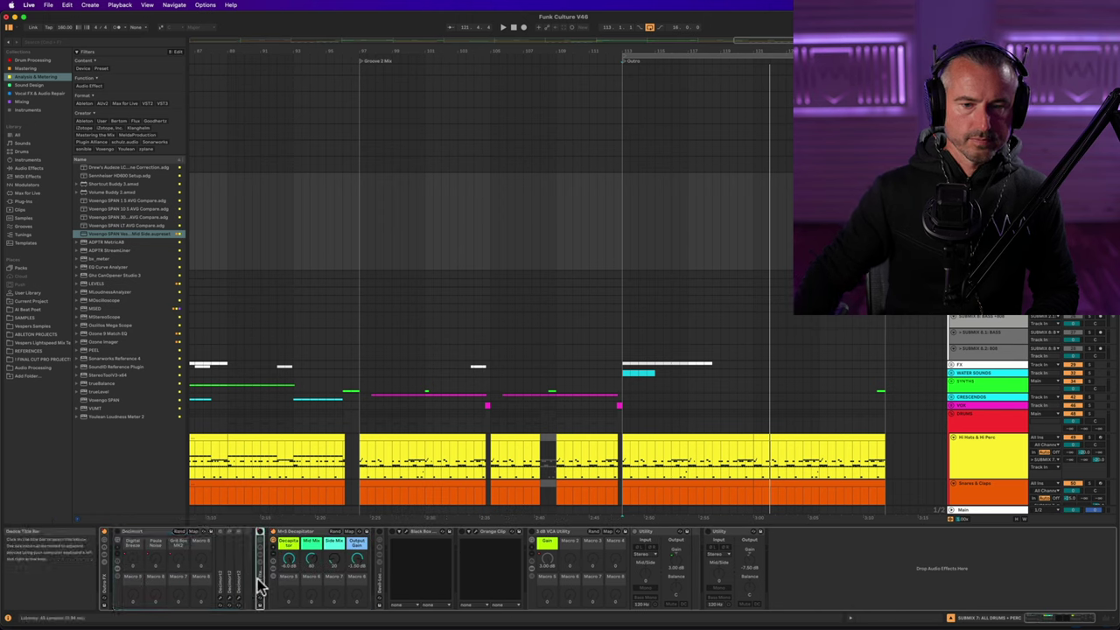
pyautogui.doubleClick(259, 591)
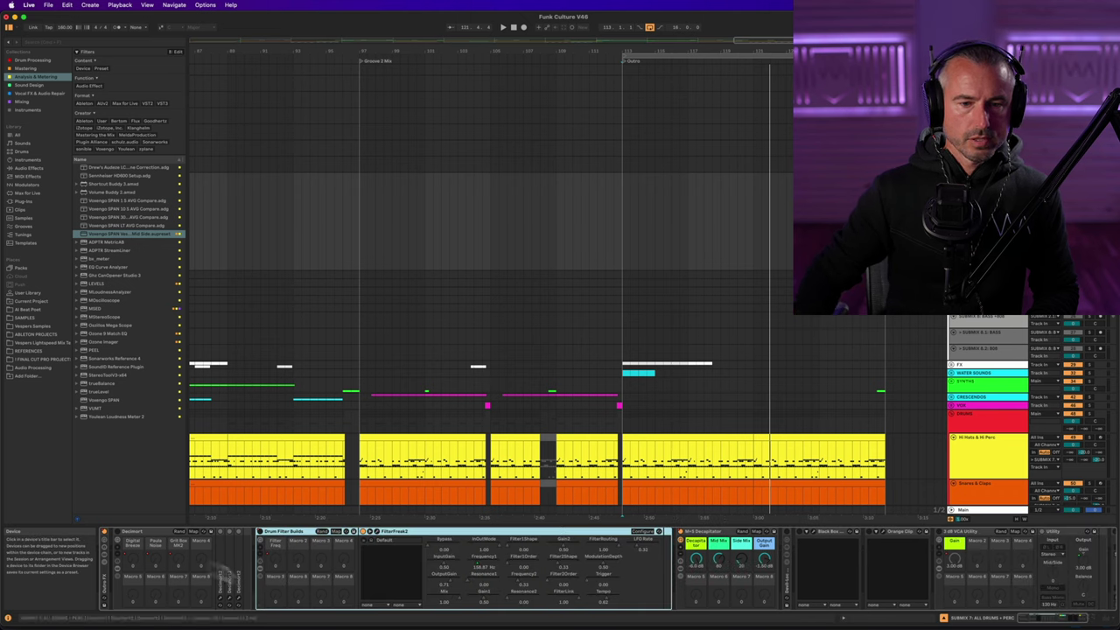
# - Unfold the first Decimort2 in the Decimort rack and examine its Digital Breeze preset in the plug-in window
pyautogui.click(118, 538)
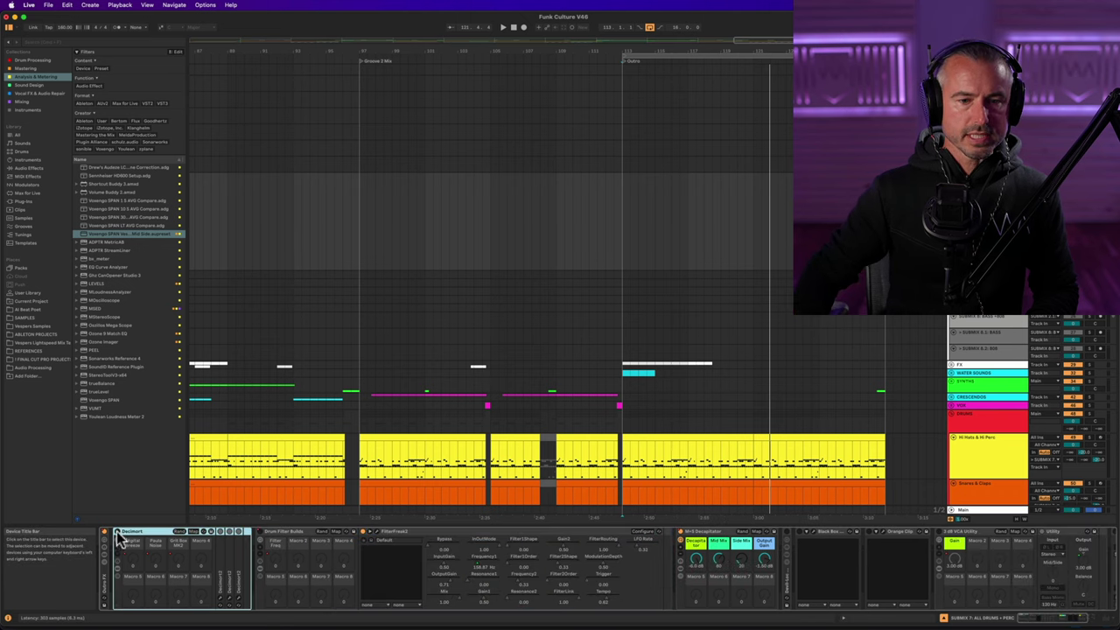
pyautogui.doubleClick(225, 575)
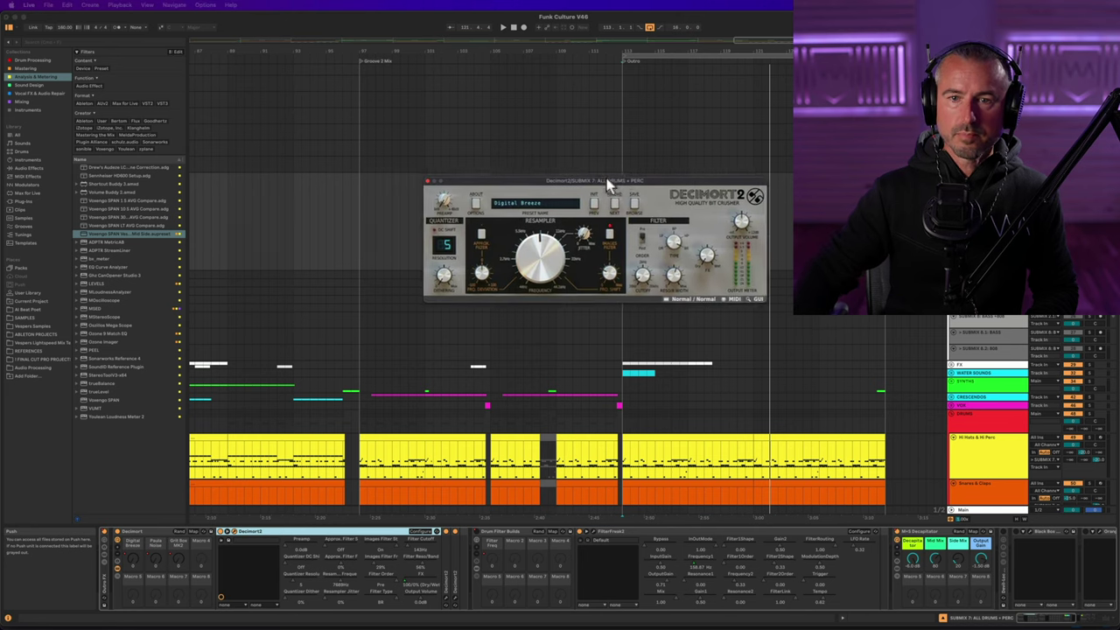
pyautogui.moveTo(606, 178); pyautogui.dragTo(556, 173)
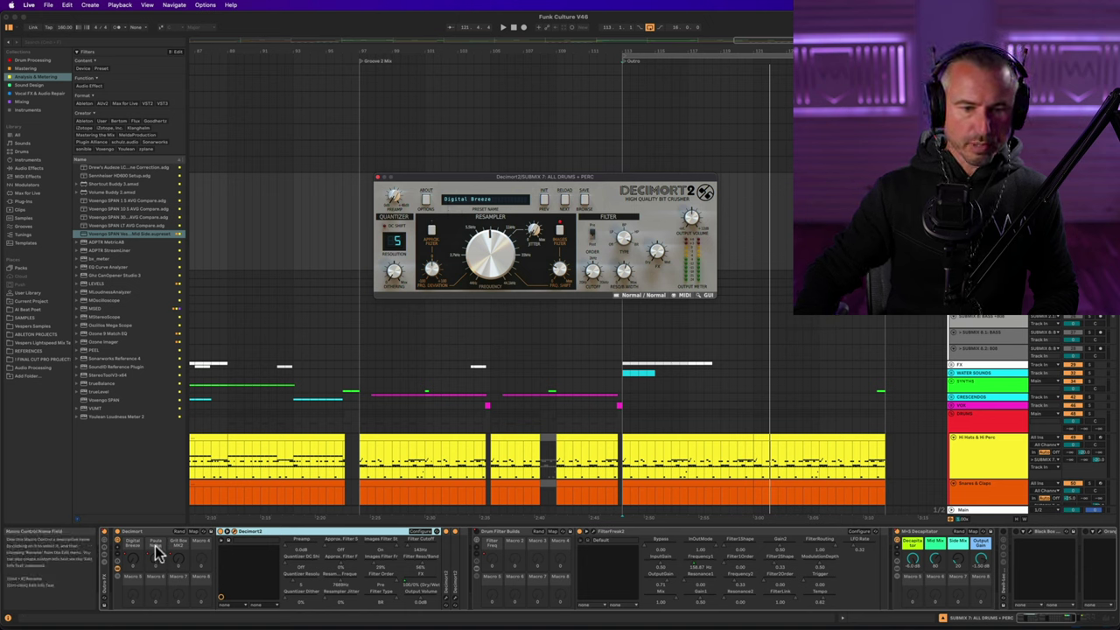
# - Unfold the other two Decimort2 devices, view the one with the Paula preset, and close both plug-in windows
pyautogui.click(444, 553)
pyautogui.press('super+d')
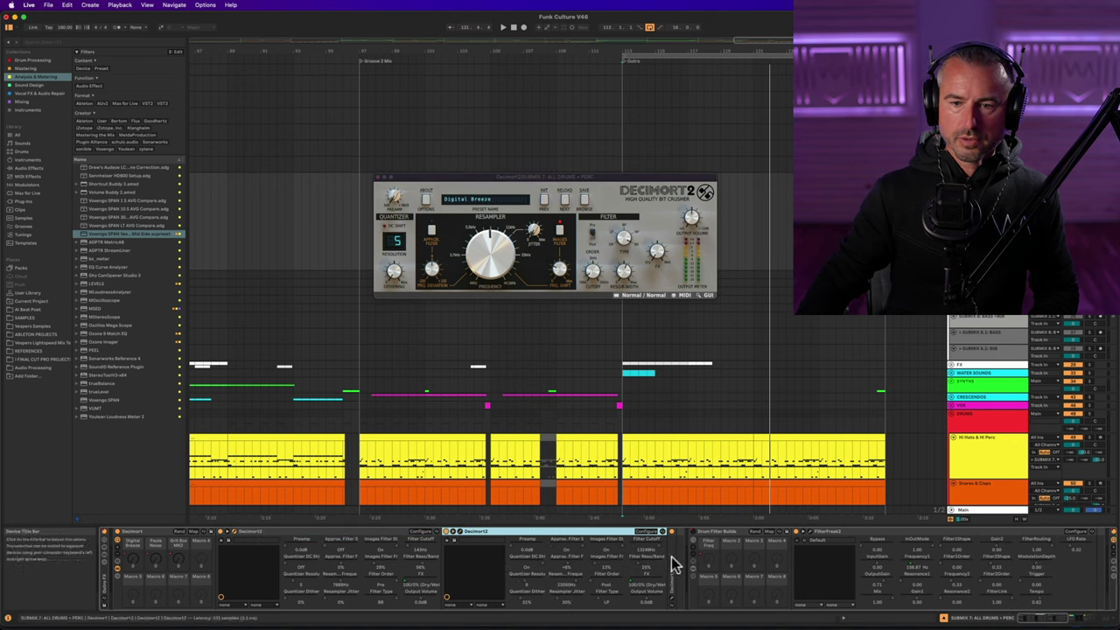
pyautogui.press('super+d')
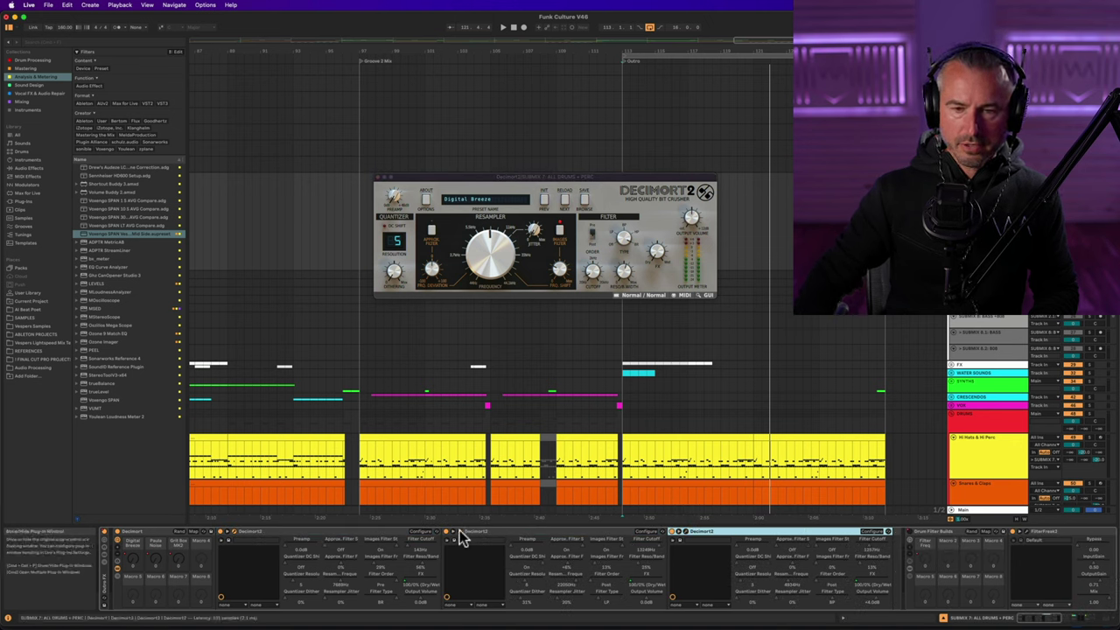
pyautogui.press('super+alt+p')
pyautogui.moveTo(478, 278); pyautogui.dragTo(505, 301)
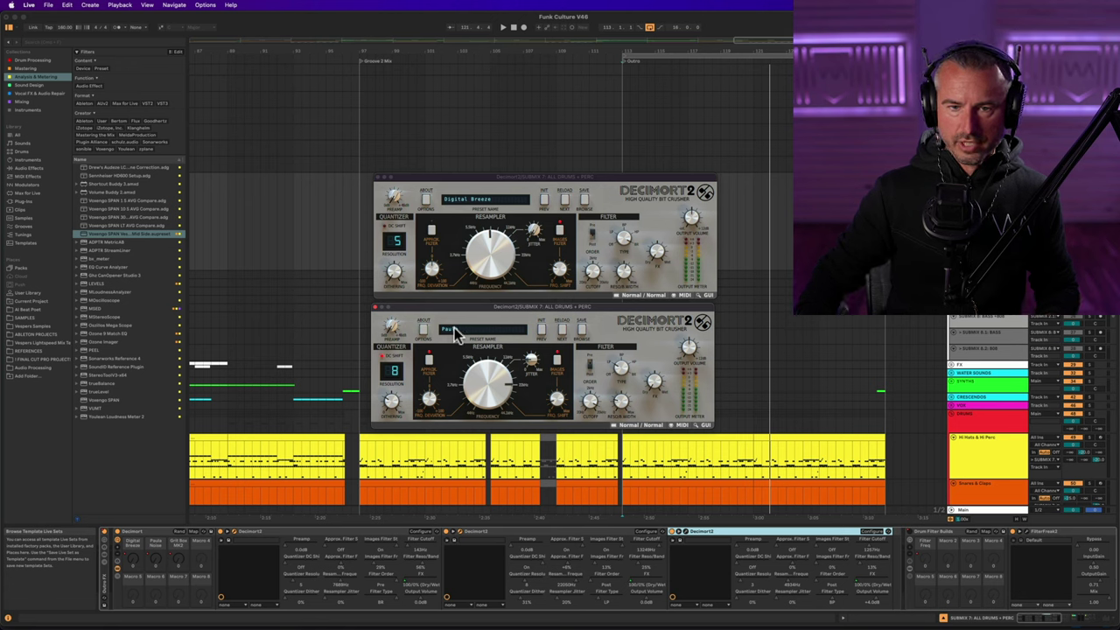
pyautogui.click(378, 177)
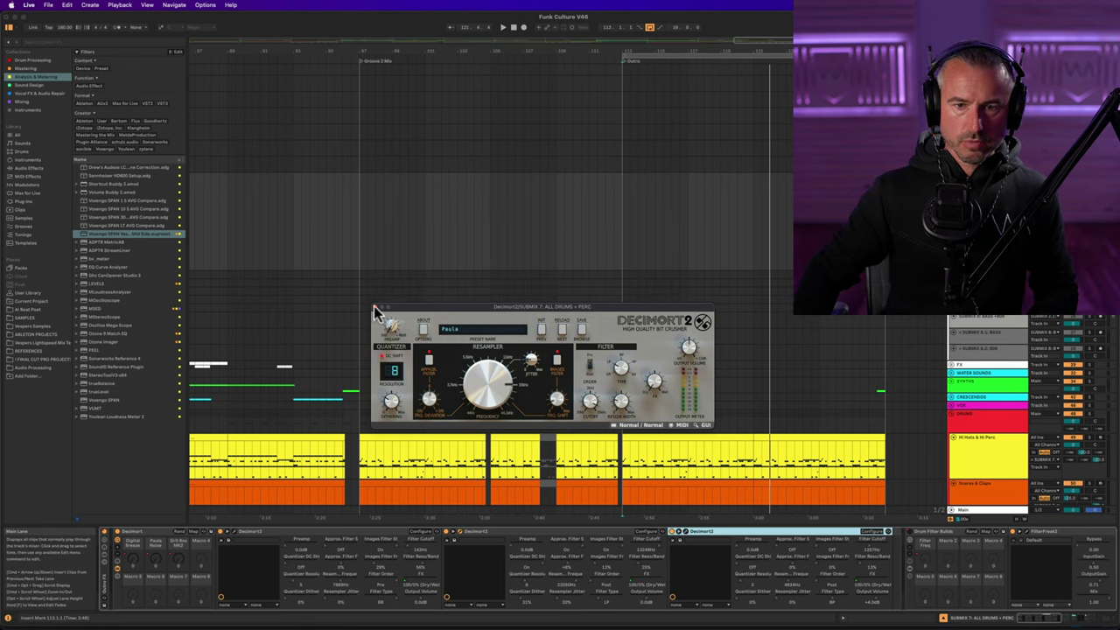
pyautogui.click(376, 306)
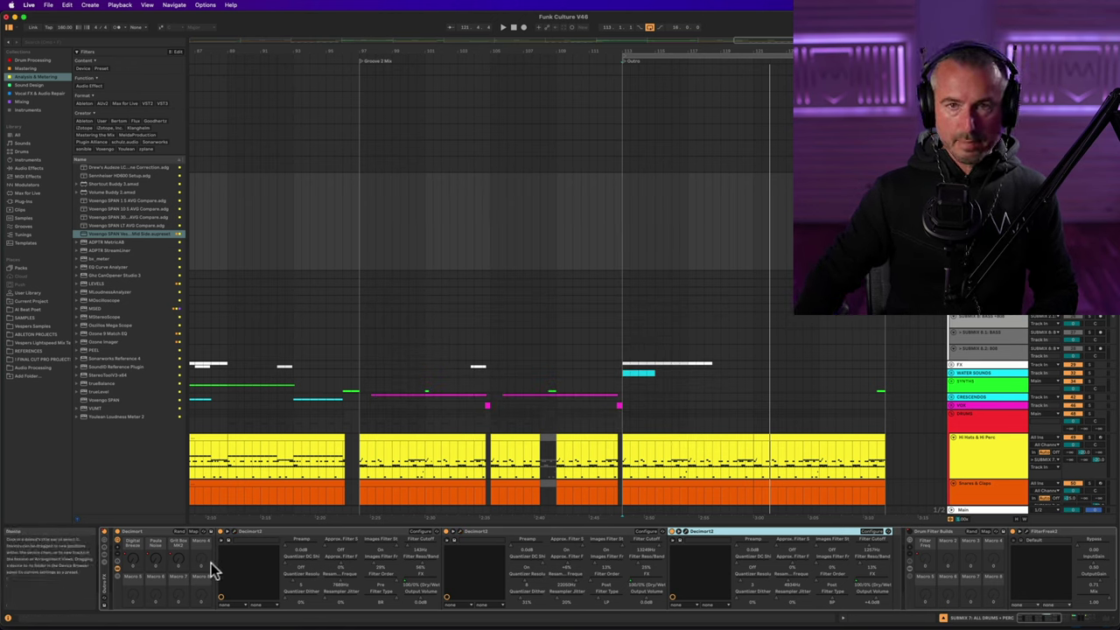
# - Display and re-enable the Decimort rack's Digital Breeze macro automation, and loop the Drop 1.1 and Drop 1.2 sections
pyautogui.hscroll(-10, 291, 286)
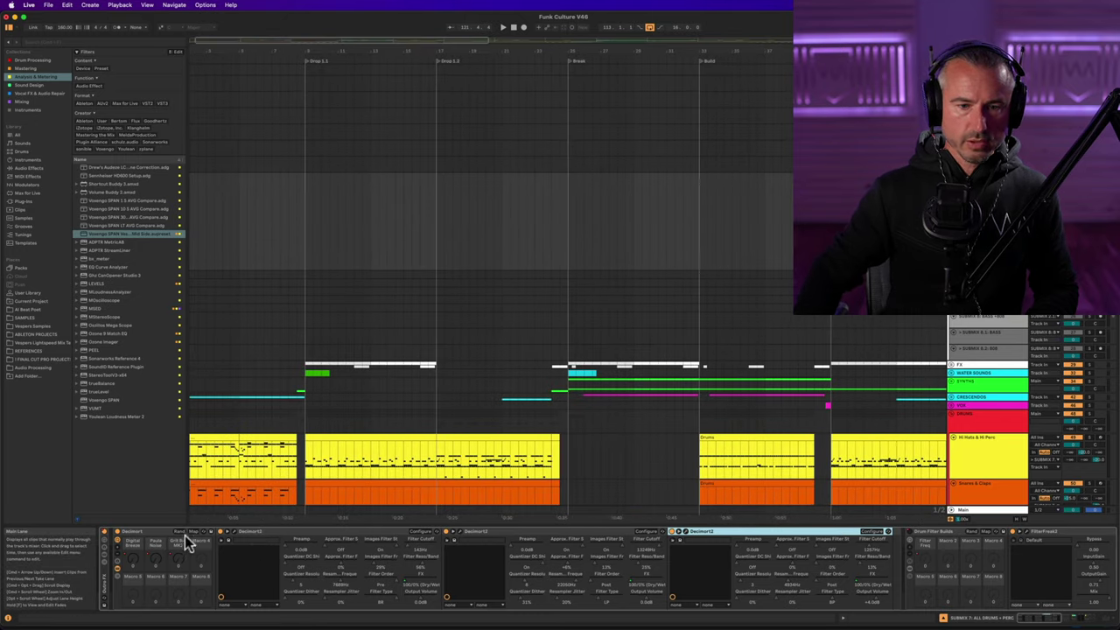
pyautogui.press('a')
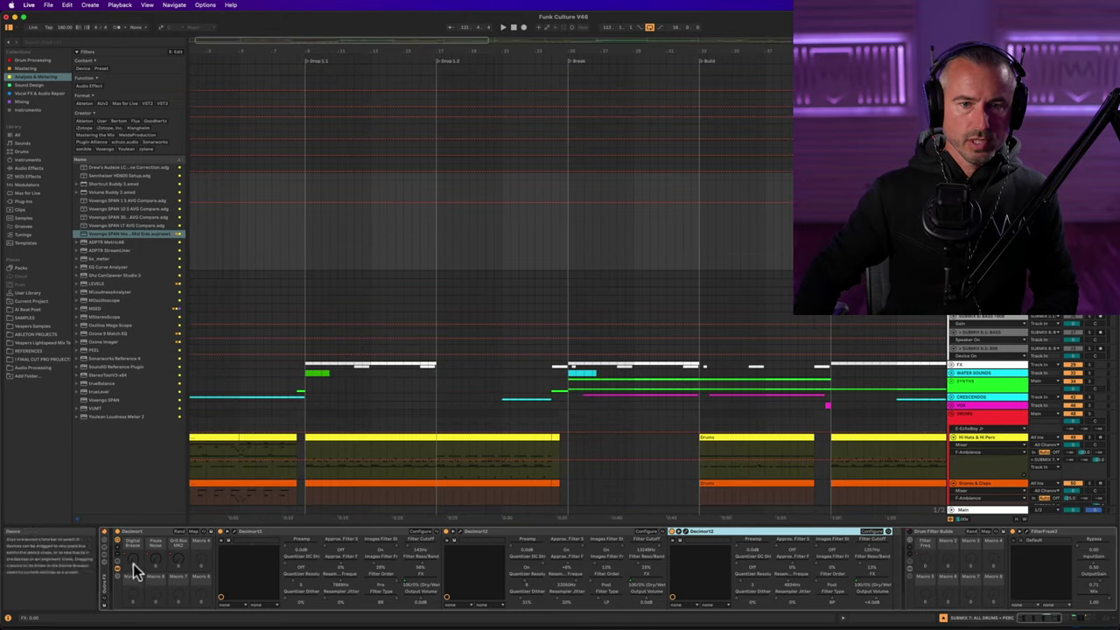
pyautogui.click(133, 565)
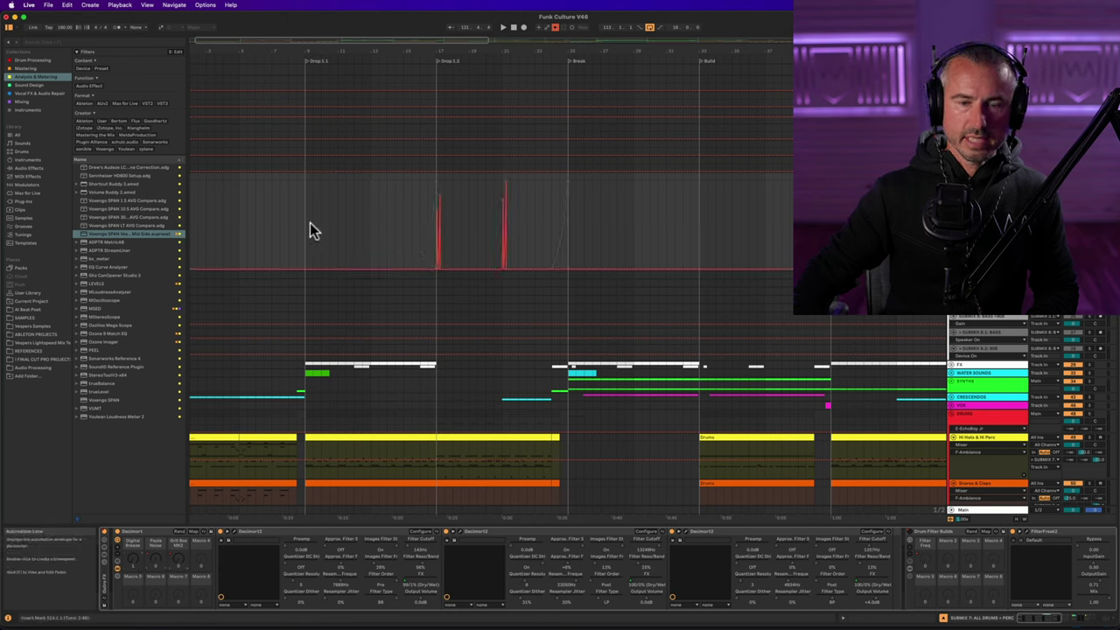
pyautogui.click(134, 567)
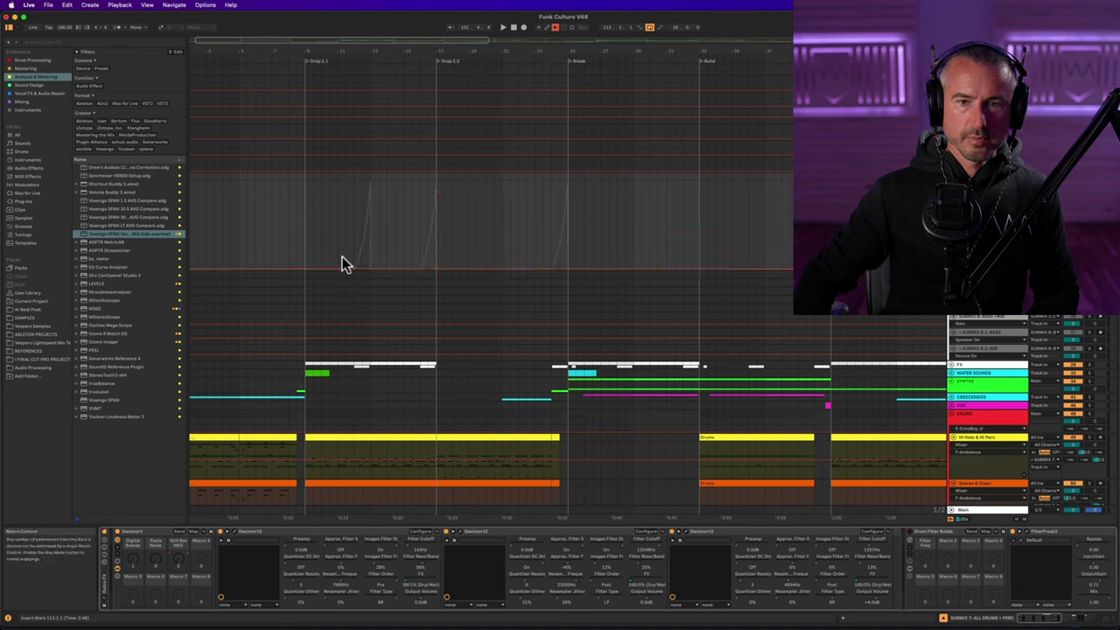
pyautogui.moveTo(306, 217); pyautogui.dragTo(569, 216)
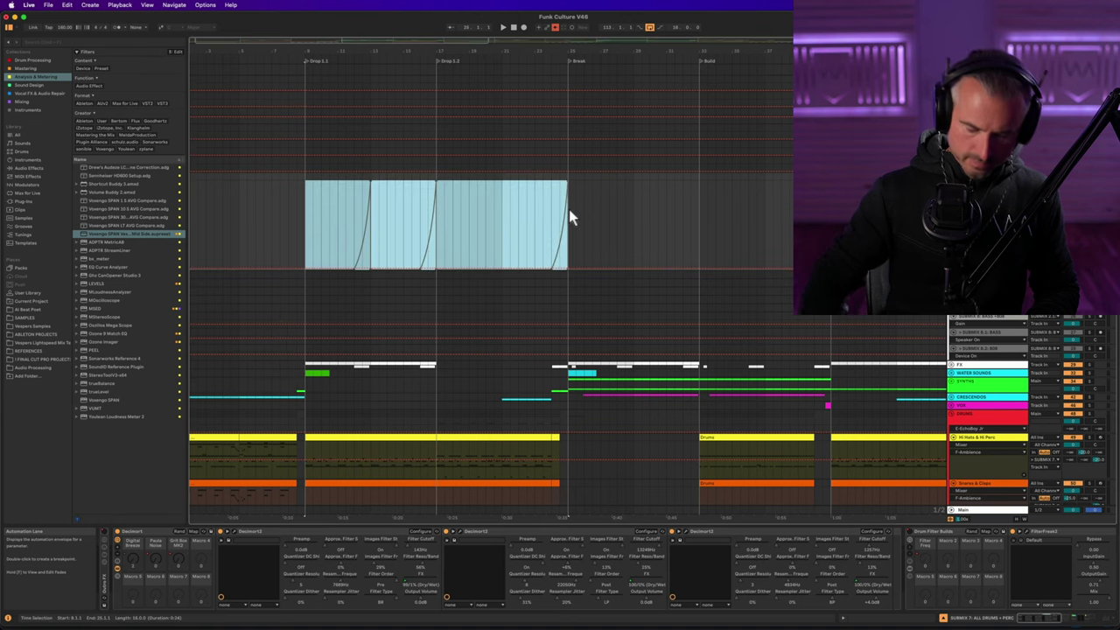
pyautogui.click(557, 27)
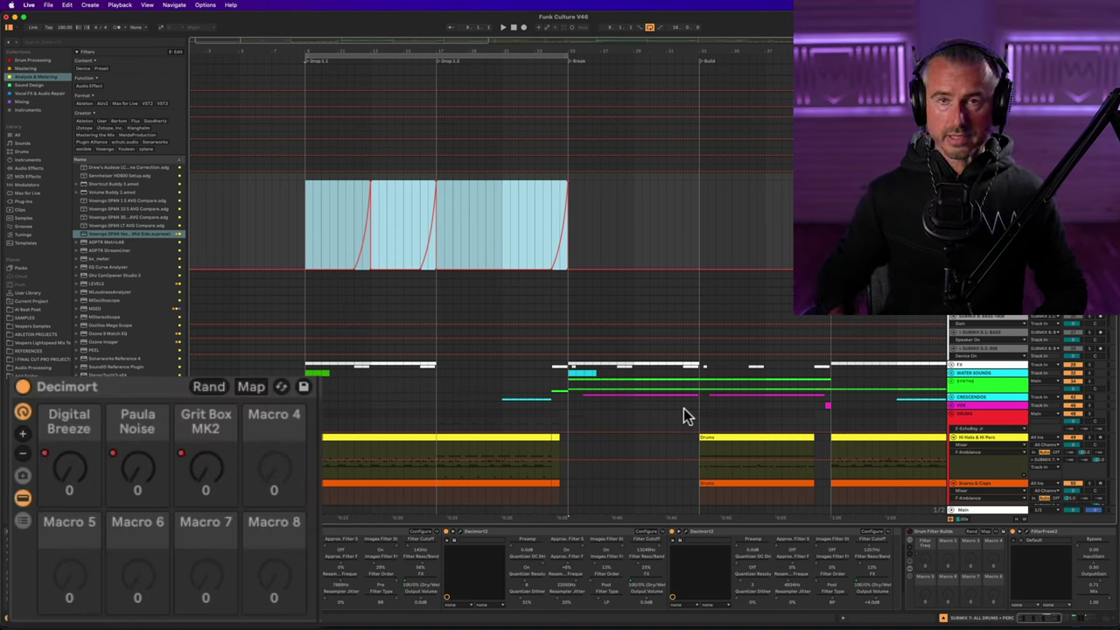
# - Play the looped Drop 1.1 and Drop 1.2 sections while inspecting the Decimort rack's Paula Noise and Grit Box MK2 automation
pyautogui.press('space')
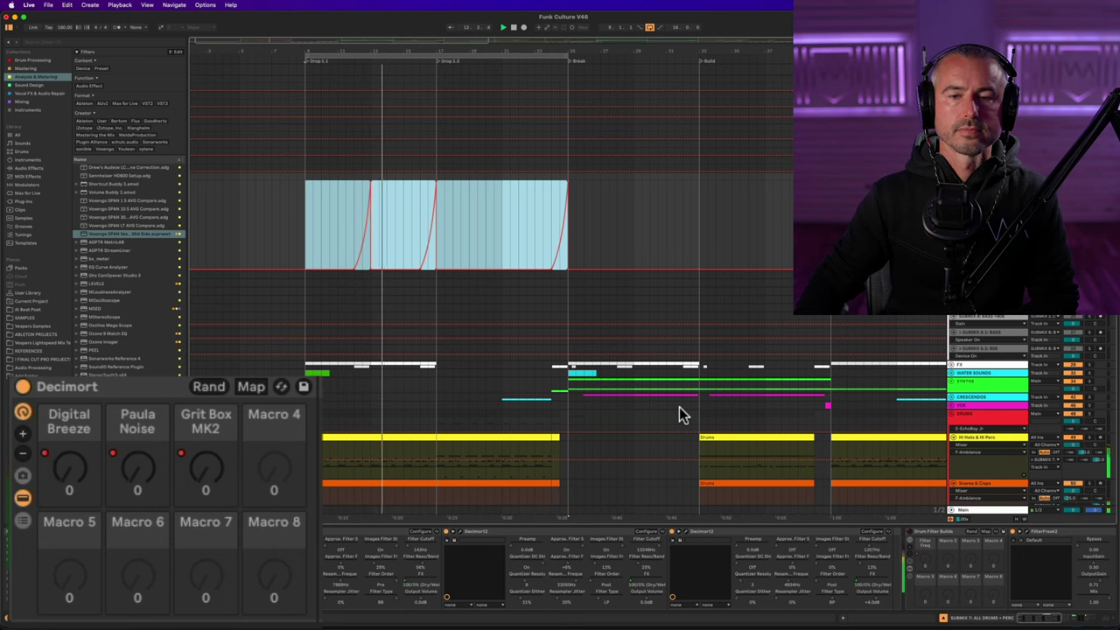
pyautogui.click(144, 472)
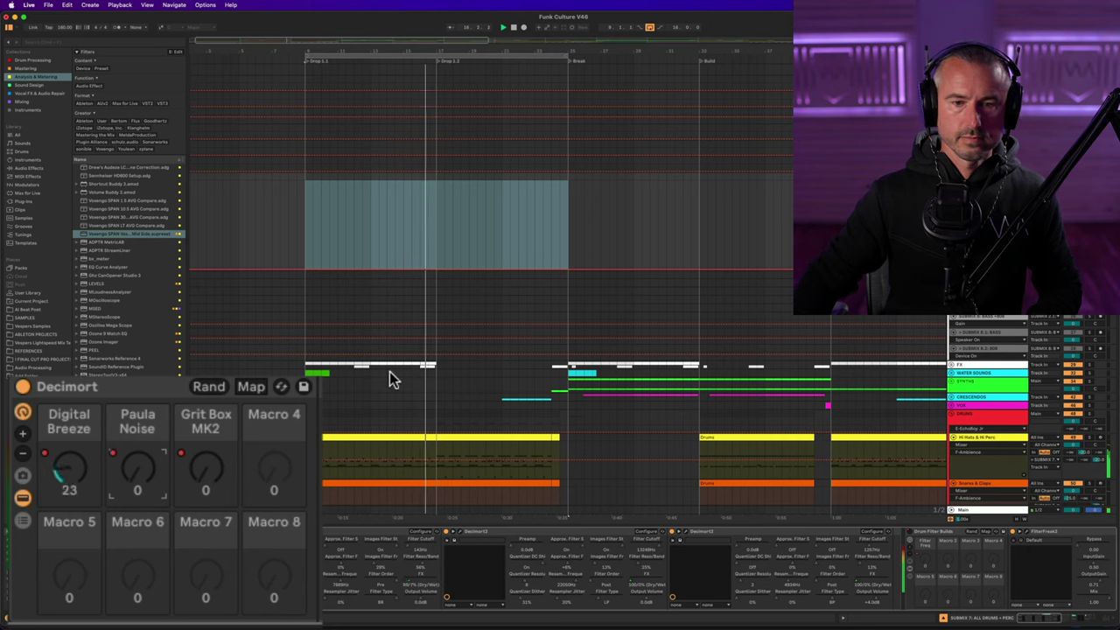
pyautogui.click(214, 487)
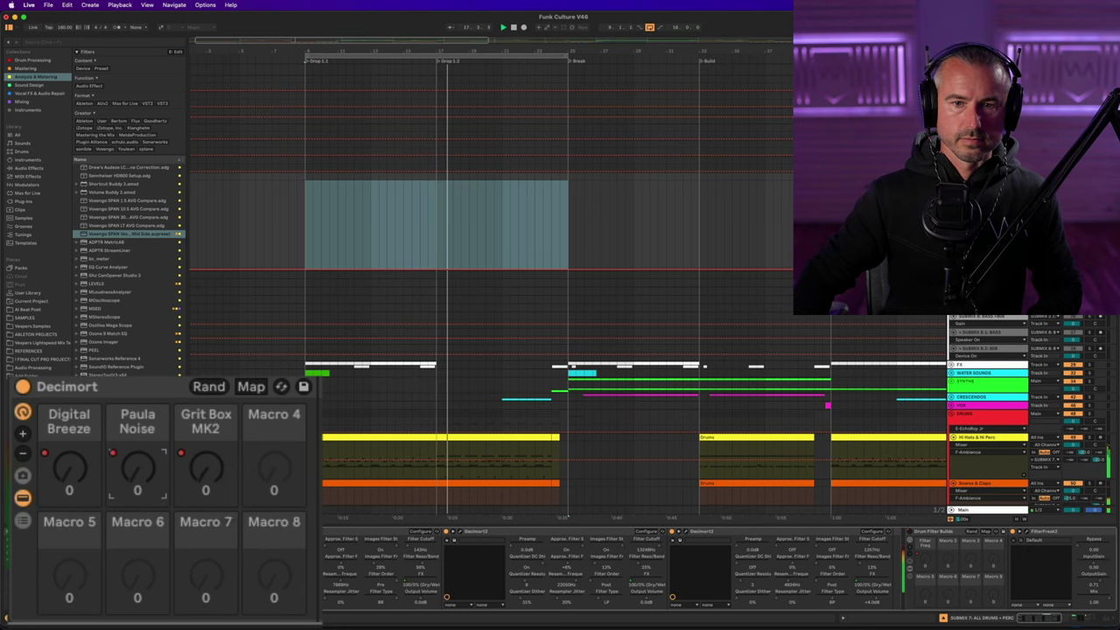
pyautogui.moveTo(517, 60); pyautogui.dragTo(517, 132)
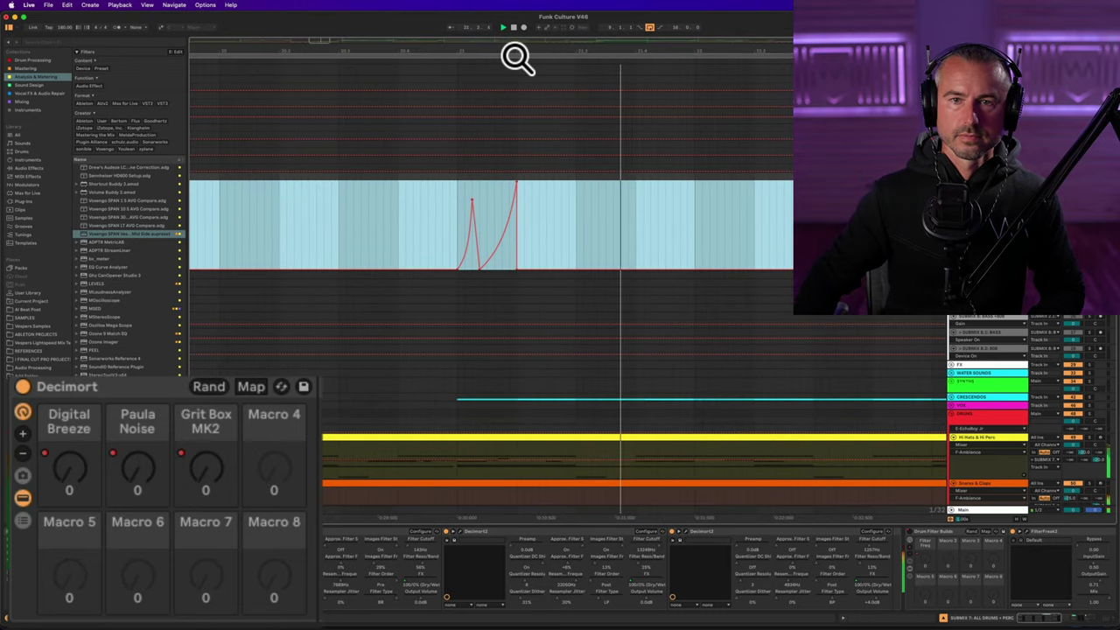
pyautogui.moveTo(517, 59); pyautogui.dragTo(513, 61)
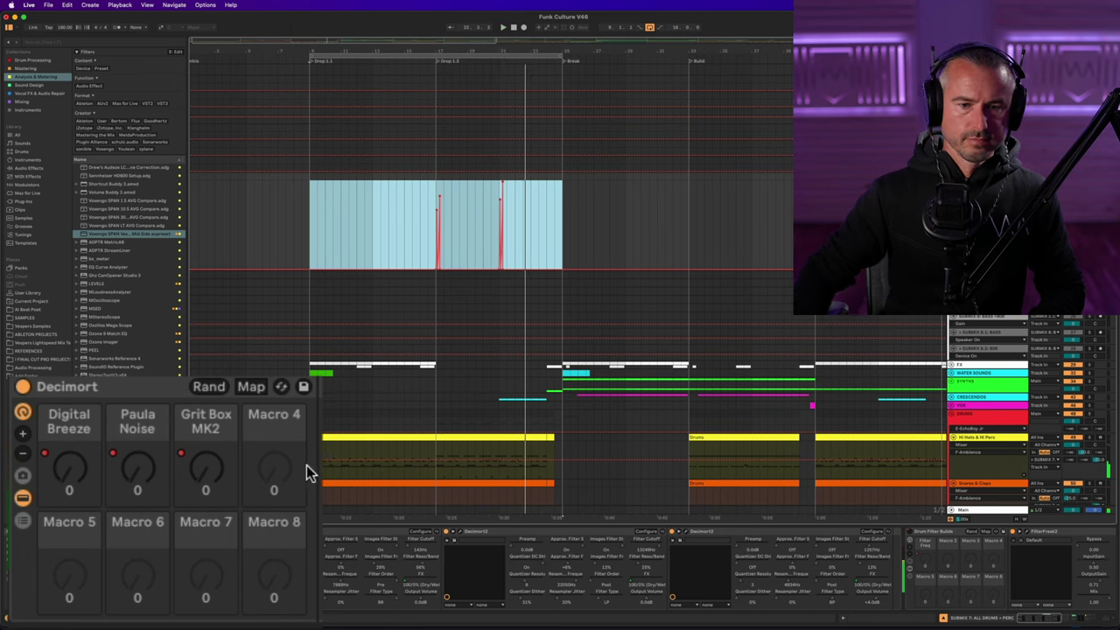
# - Inspect the Decimort rack's Paula Noise macro automation across the whole arrangement
pyautogui.click(142, 464)
pyautogui.moveTo(512, 59); pyautogui.dragTo(295, 83)
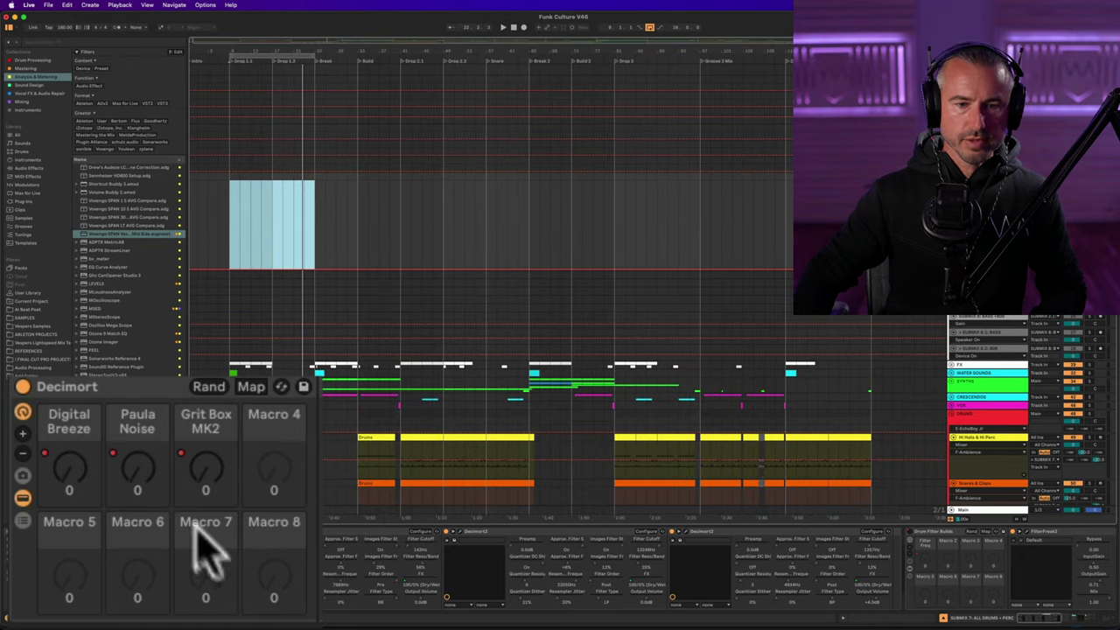
pyautogui.click(145, 476)
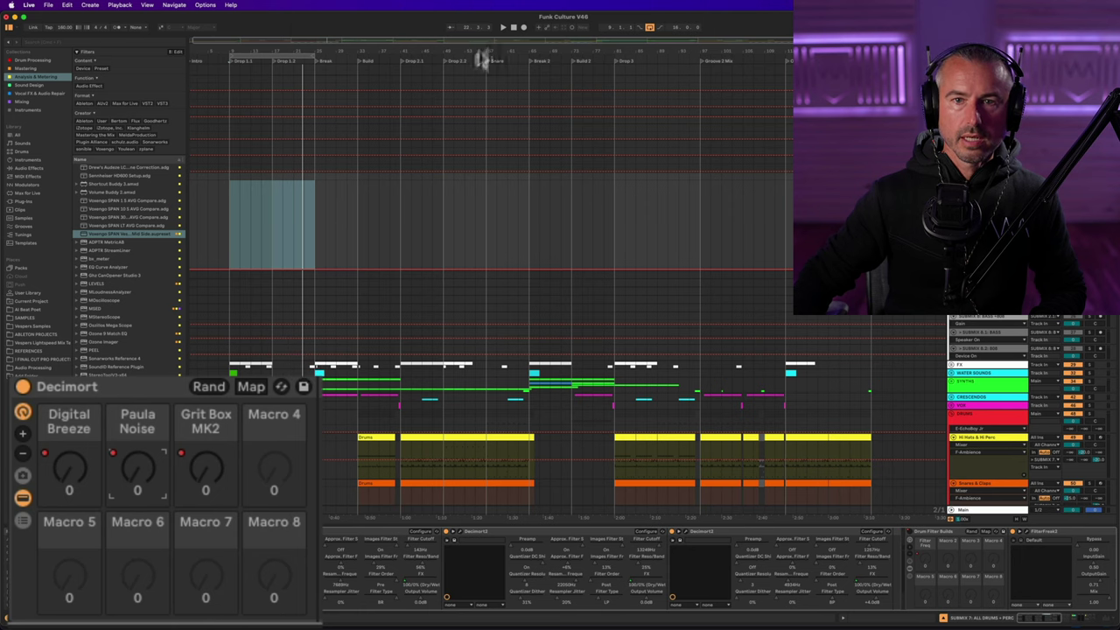
pyautogui.moveTo(487, 59); pyautogui.dragTo(488, 51)
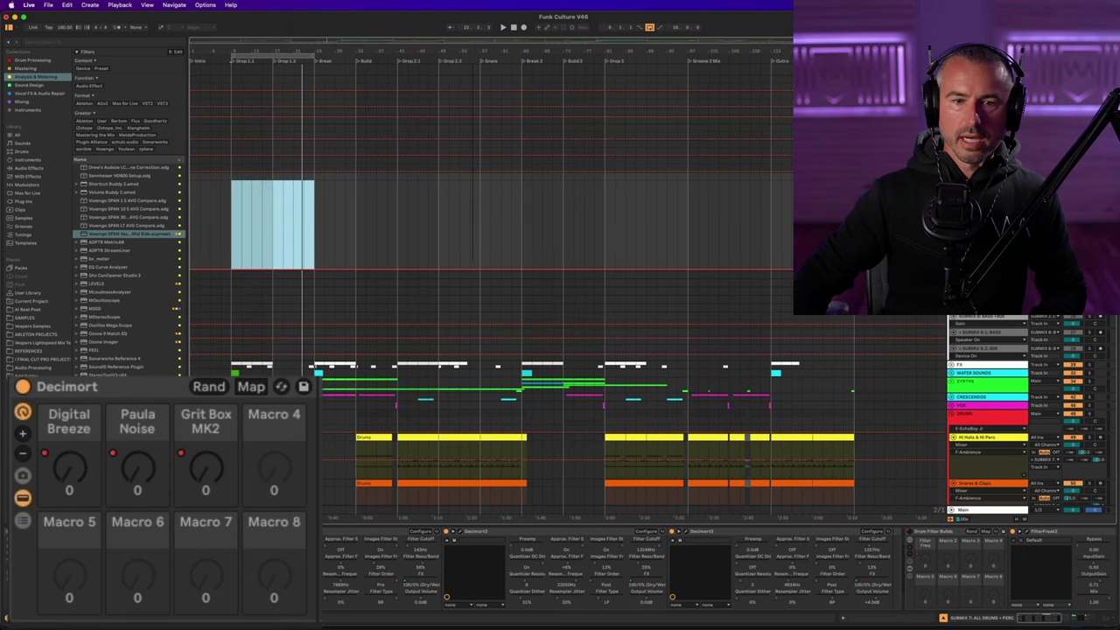
# - Display the Digital Breeze macro automation and audition its first peak in the Groove 2 Mix section
pyautogui.click(94, 462)
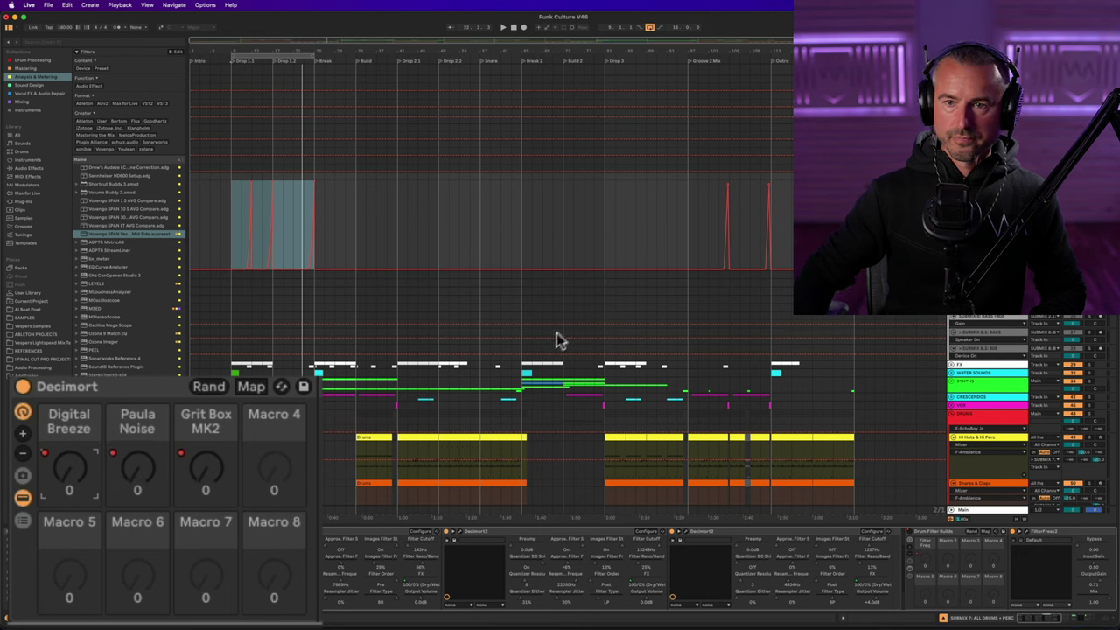
pyautogui.moveTo(758, 58); pyautogui.dragTo(675, 203)
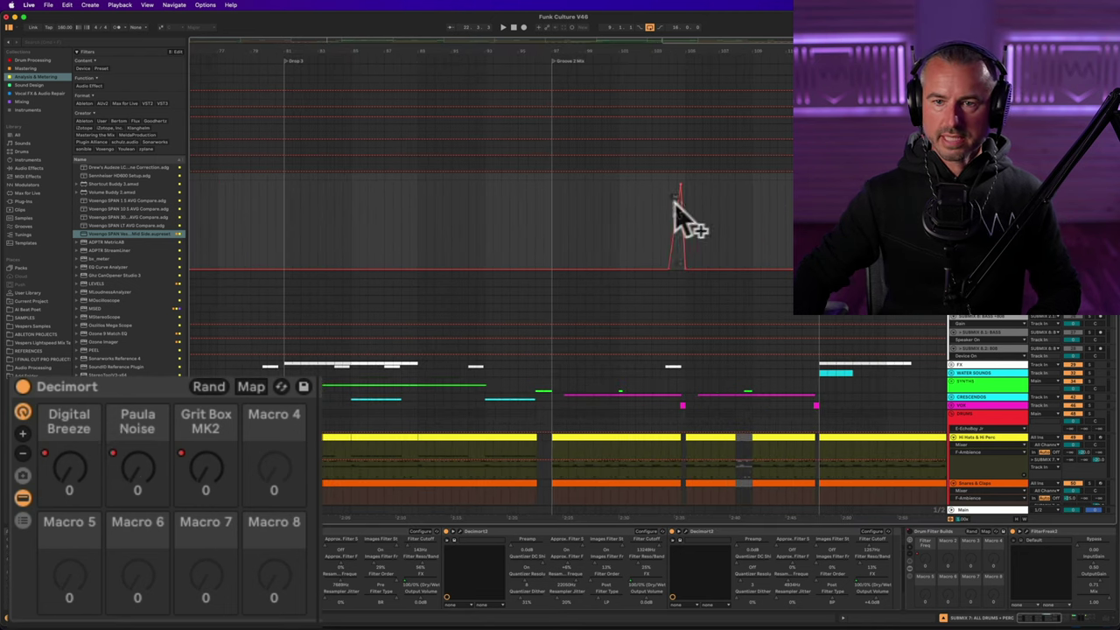
pyautogui.press('space')
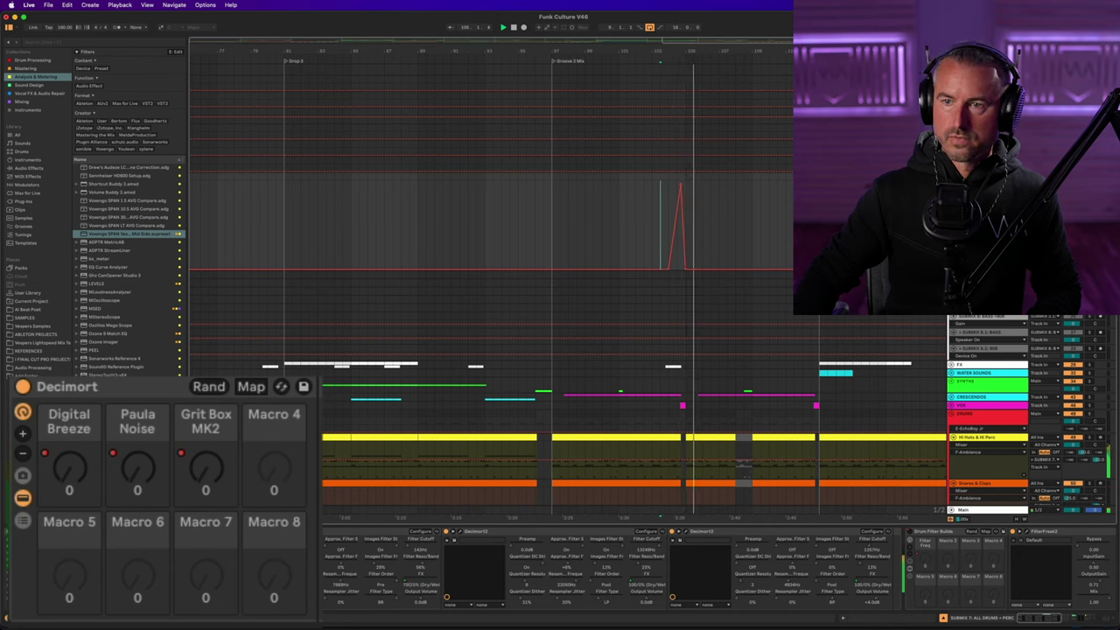
pyautogui.press('space')
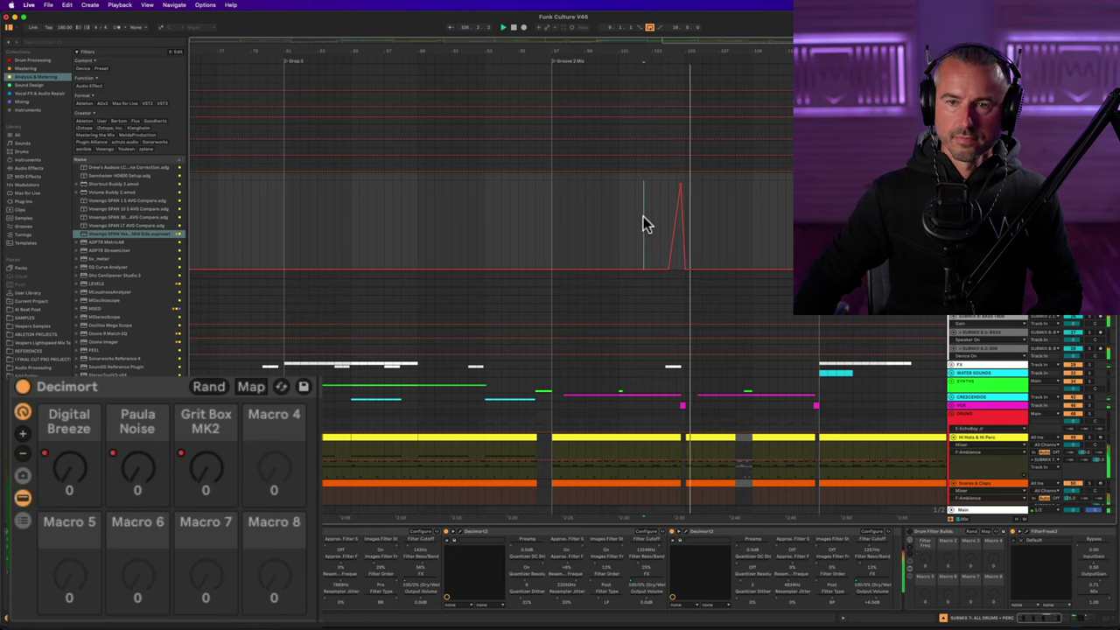
# - Select the Drum Filter Builds rack on SUBMIX 7 and display its Filter Freq macro automation across the arrangement
pyautogui.press('a')
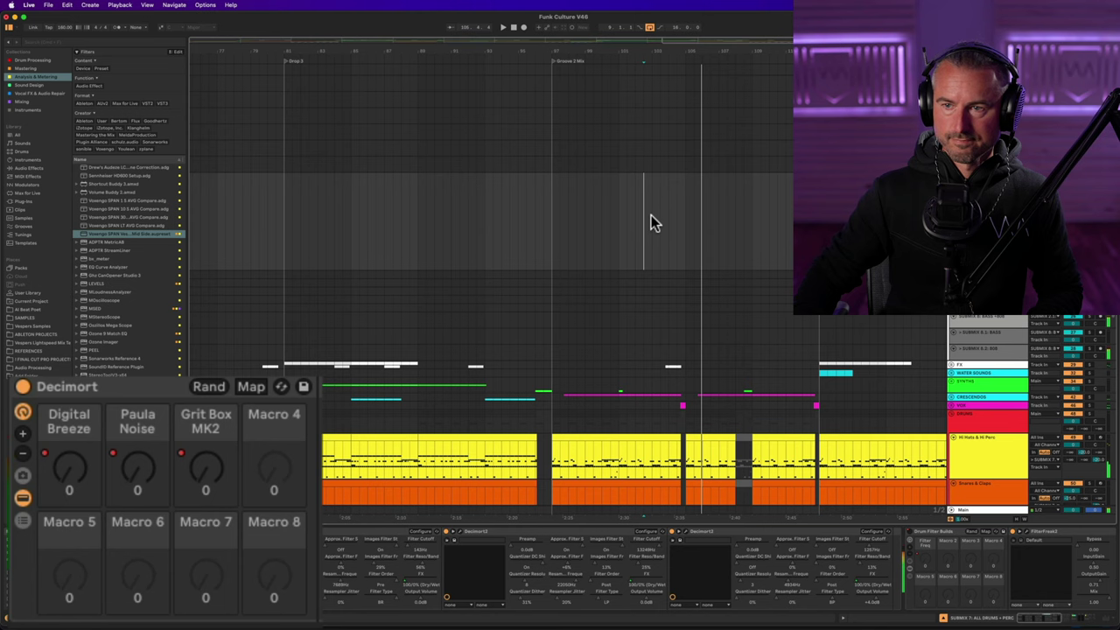
pyautogui.click(578, 299)
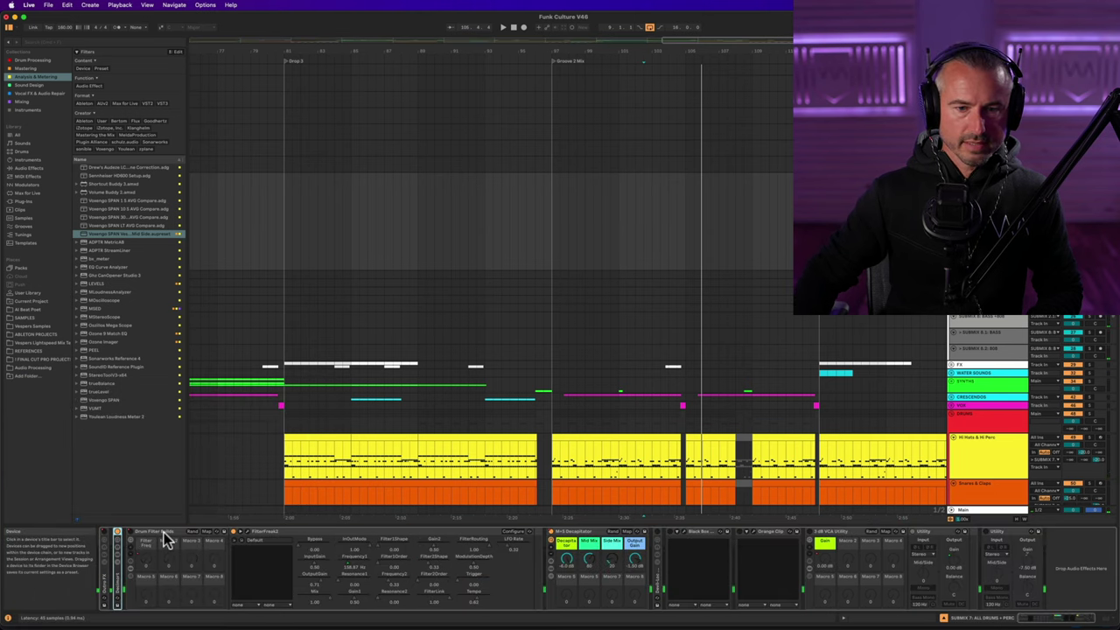
pyautogui.press('a')
pyautogui.press('a')
pyautogui.click(153, 536)
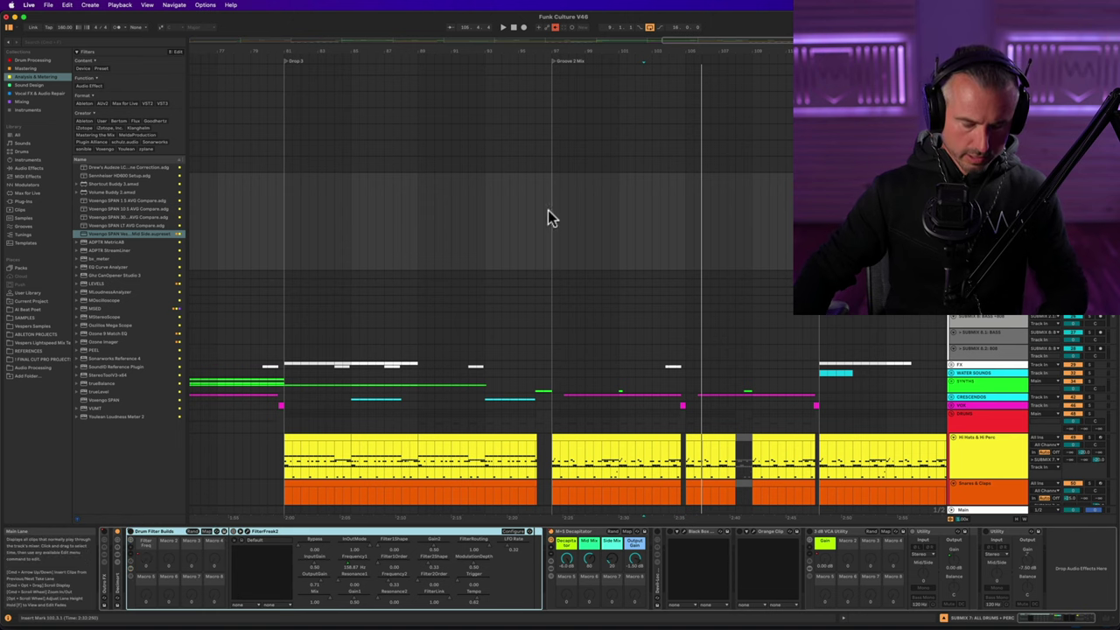
pyautogui.press('a')
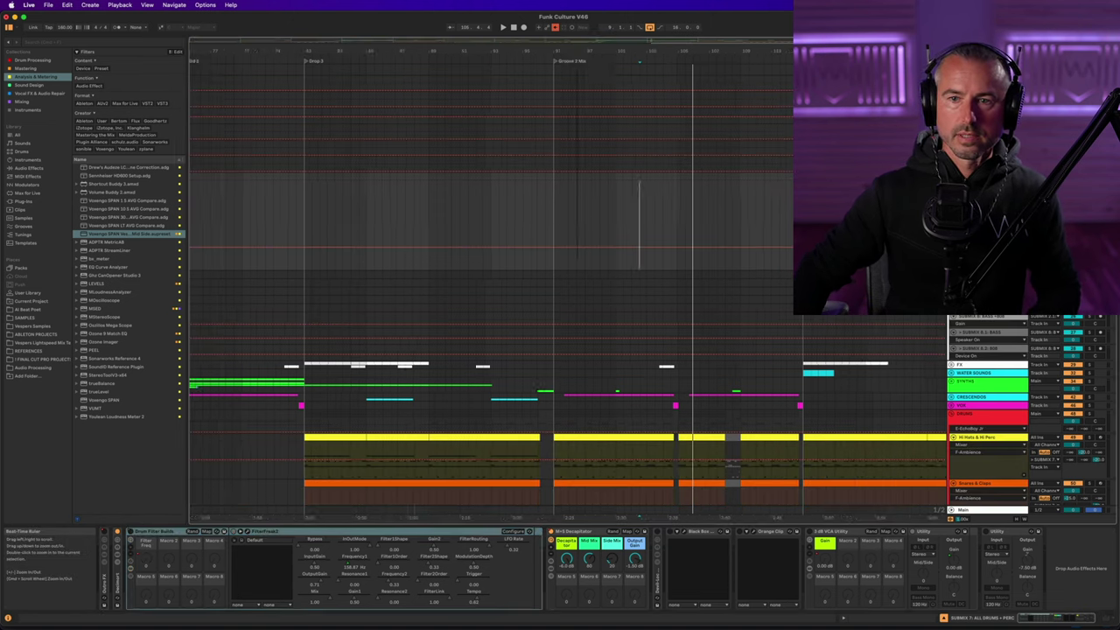
pyautogui.doubleClick(716, 517)
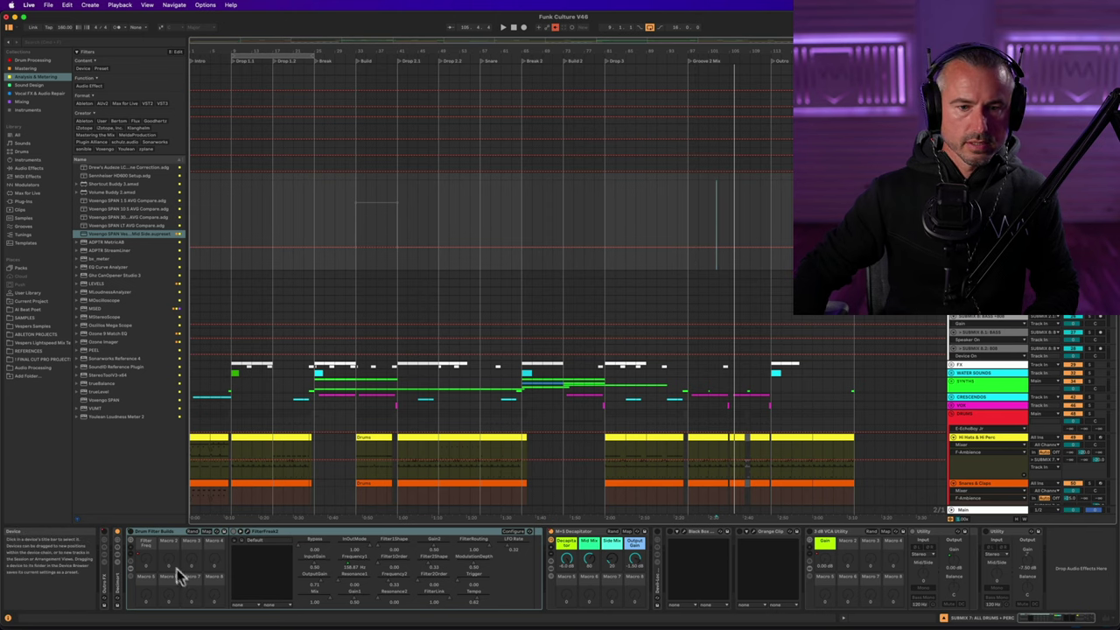
pyautogui.click(145, 558)
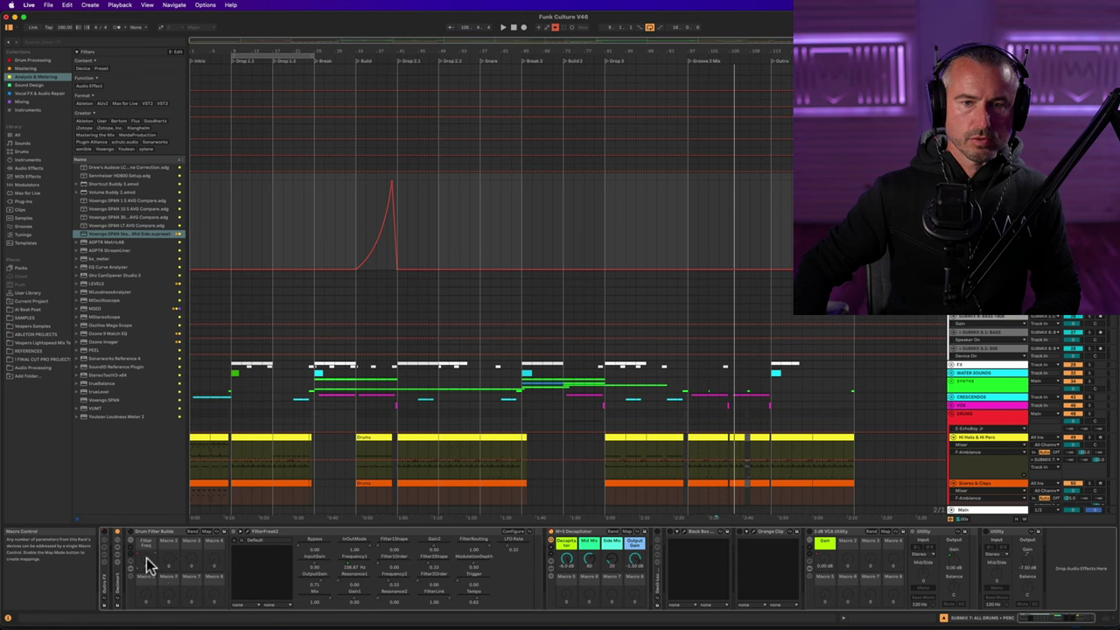
# - Play from the start of the Build section while viewing the FilterFreak2 plug-in window, closing it and stopping playback after the sweep
pyautogui.click(357, 208)
pyautogui.press('space')
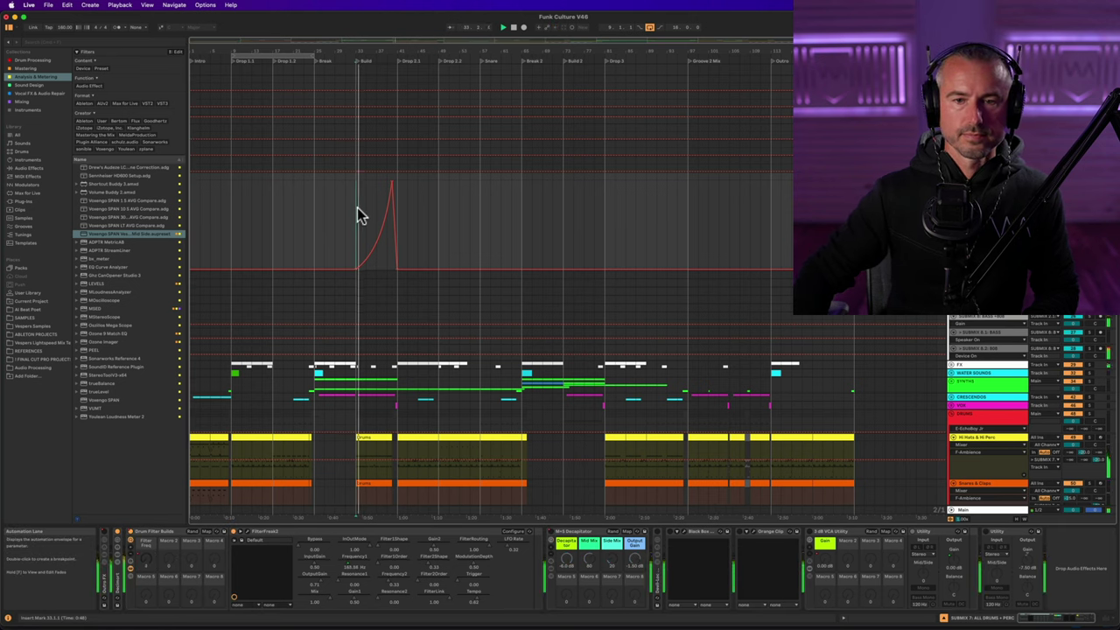
pyautogui.click(251, 535)
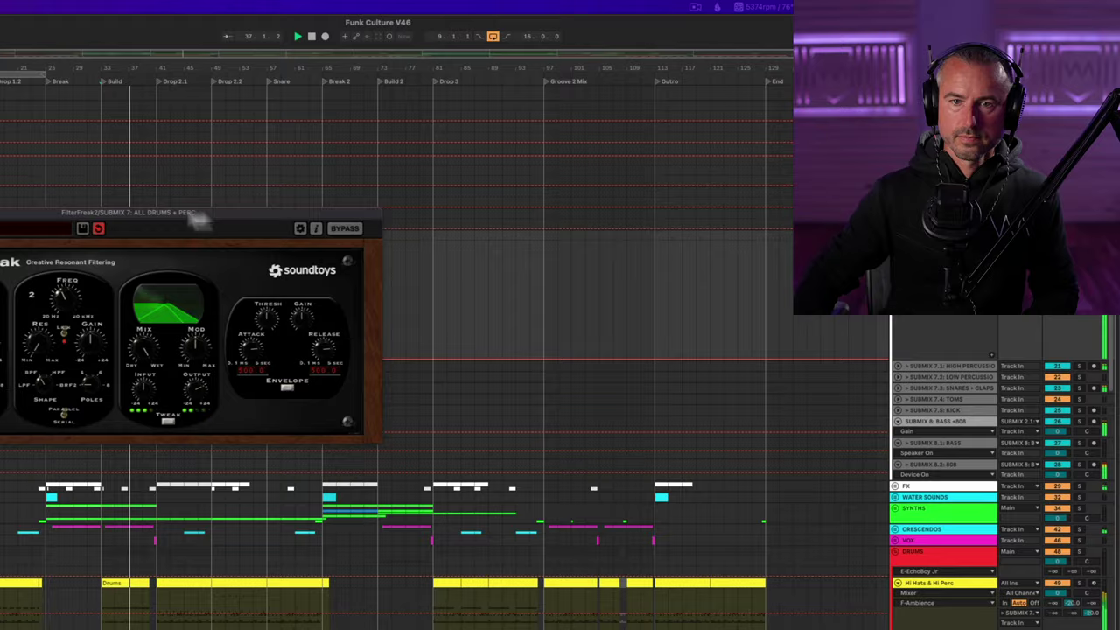
pyautogui.moveTo(395, 160); pyautogui.dragTo(703, 106)
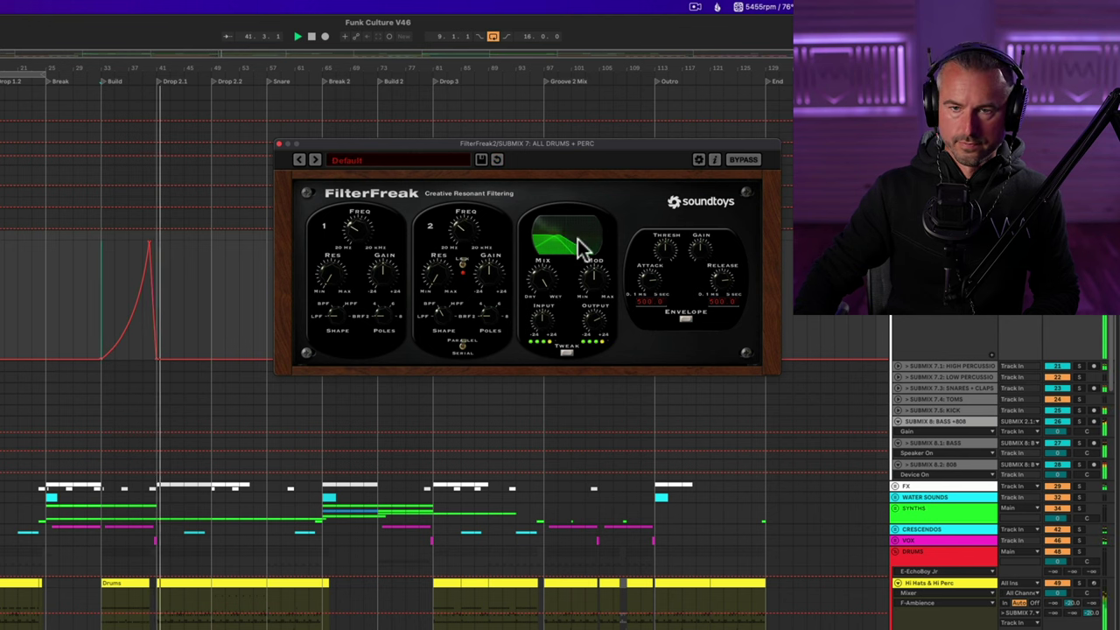
pyautogui.click(279, 143)
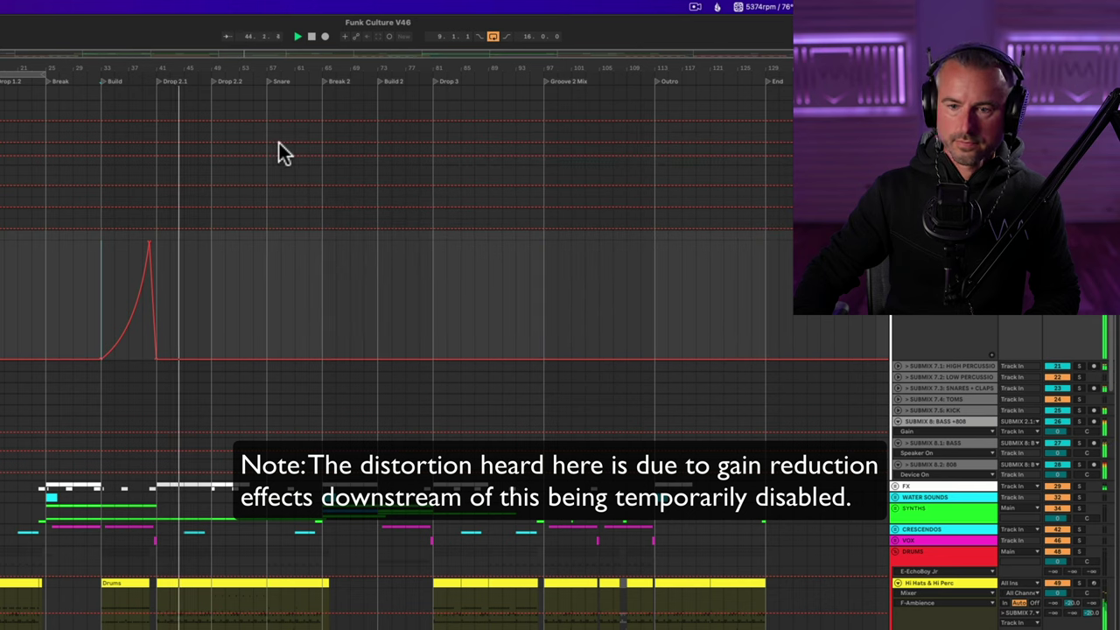
pyautogui.press('space')
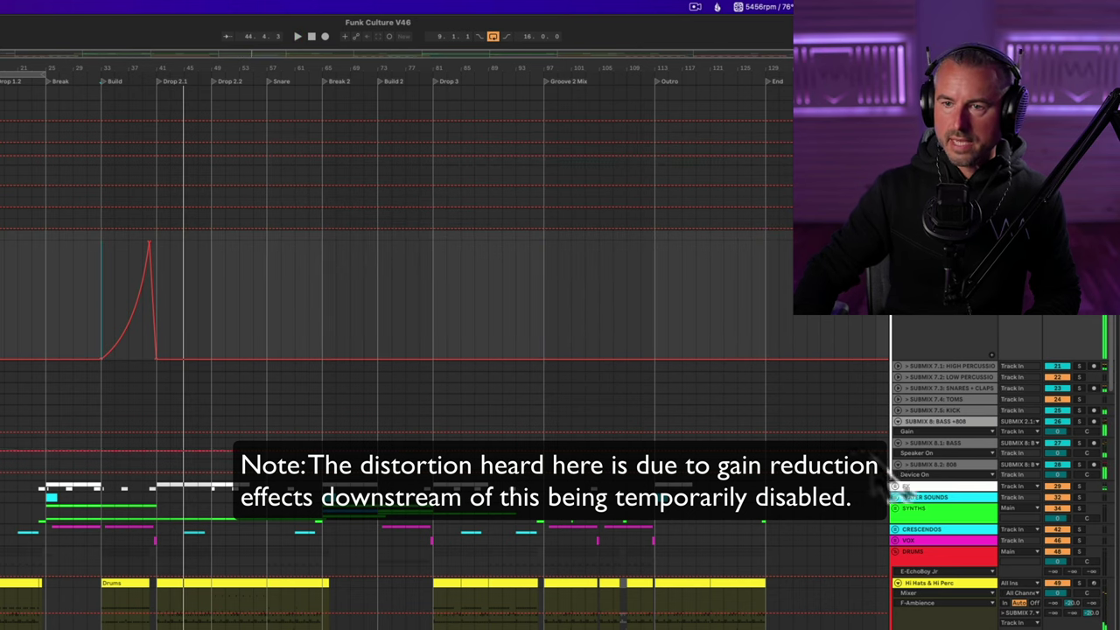
# - Unfold the SUBMIX 7.5: KICK track, show its device chain and turn off its Utility device
pyautogui.scroll(-3, 961, 356)
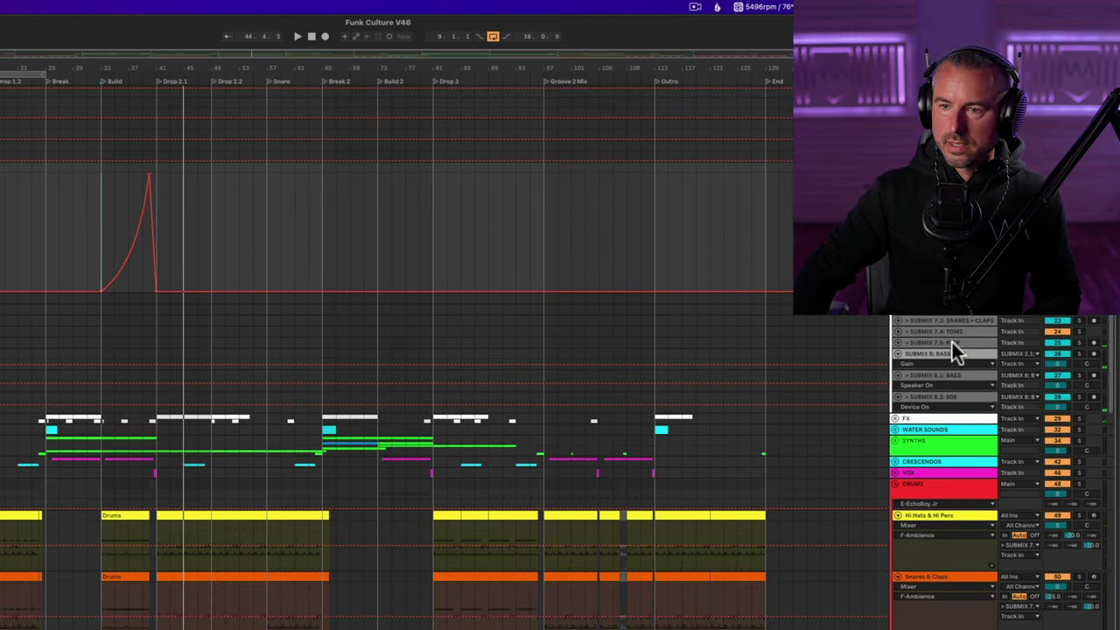
pyautogui.click(952, 342)
pyautogui.click(897, 342)
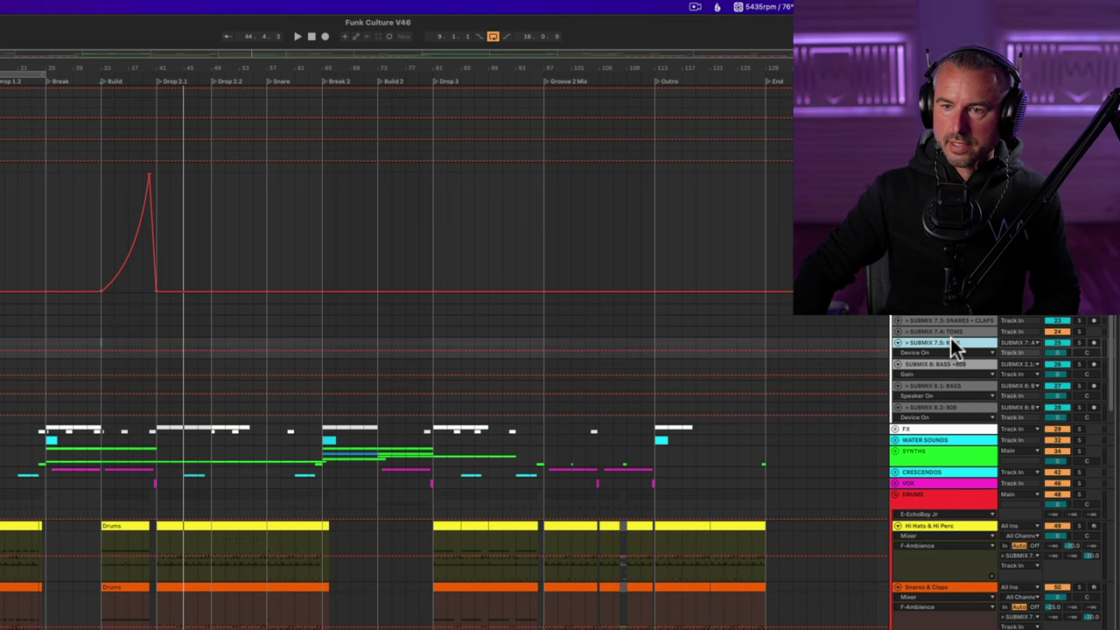
pyautogui.click(950, 338)
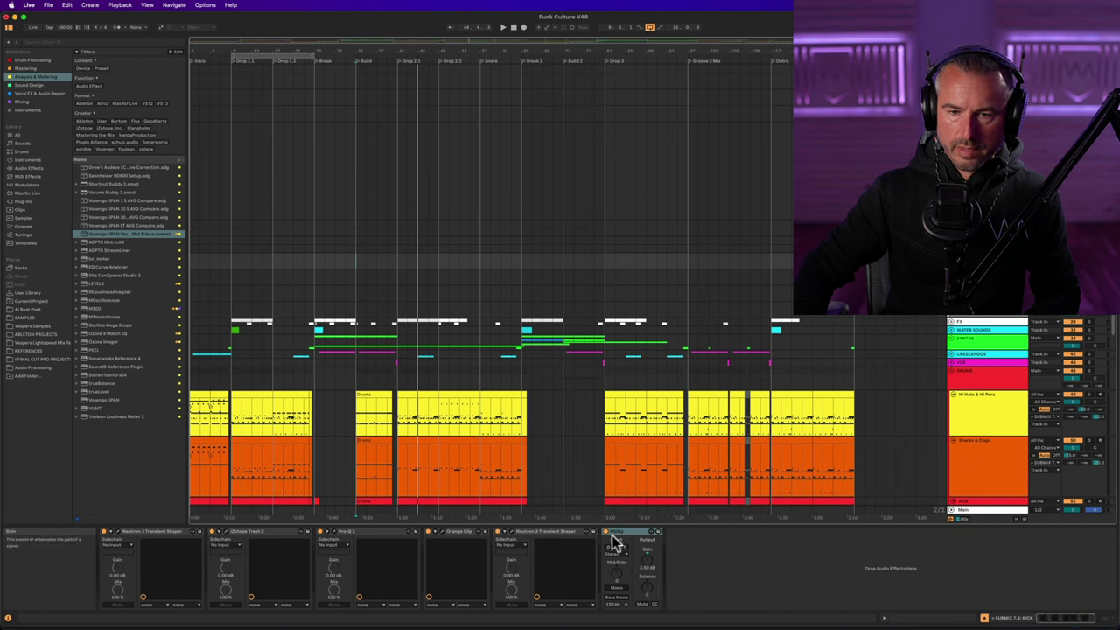
pyautogui.click(610, 532)
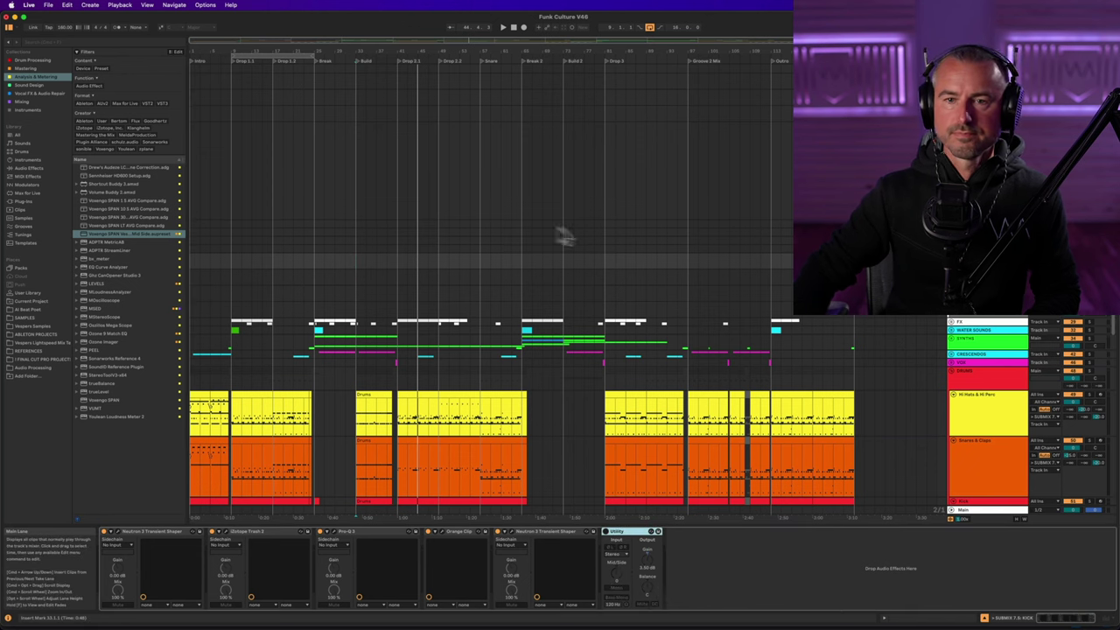
# - Play the mix from the Build section and again from Drop 2.1 to check the drum level
pyautogui.scroll(3, 537, 229)
pyautogui.press('space')
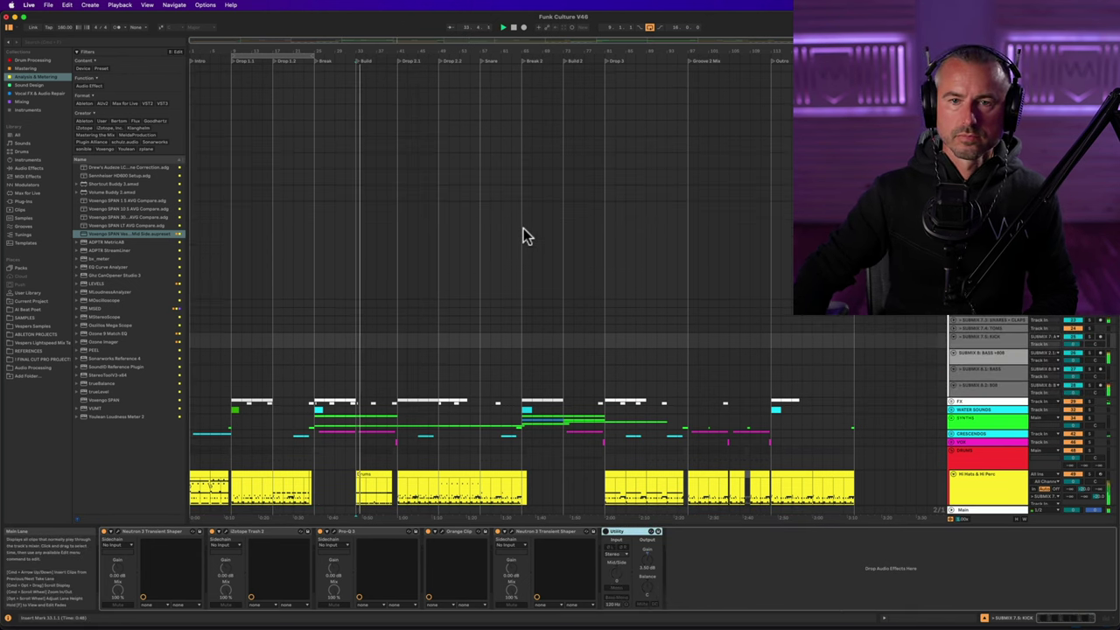
pyautogui.click(400, 236)
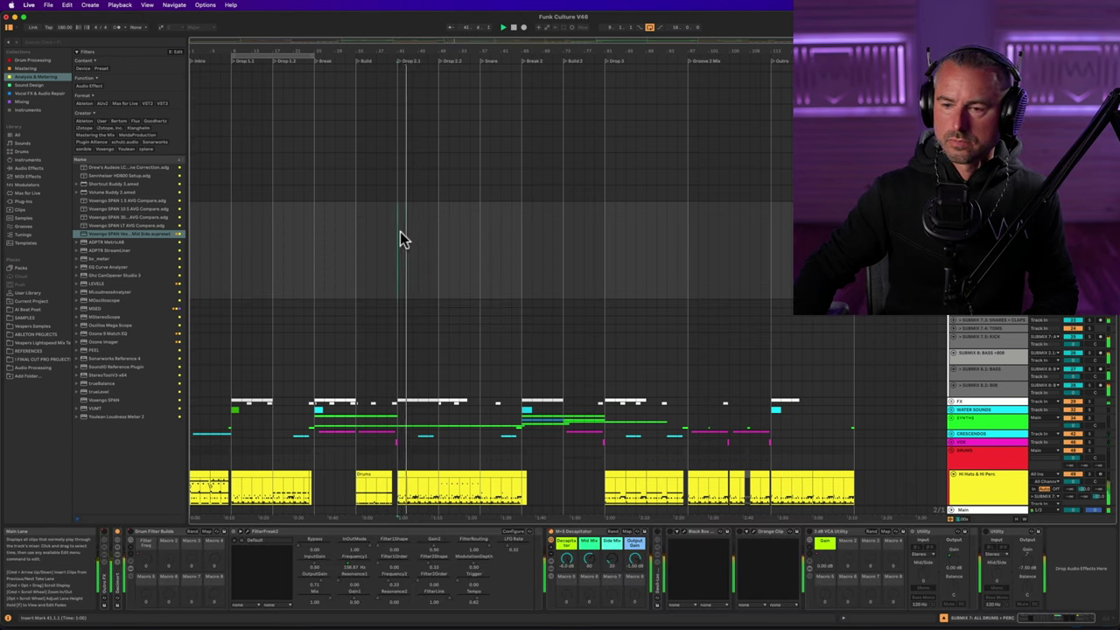
# - Check the SUBMIX 7.5: KICK device chain, and return to the device chain of SUBMIX 7: ALL DRUMS + PERC
pyautogui.click(999, 339)
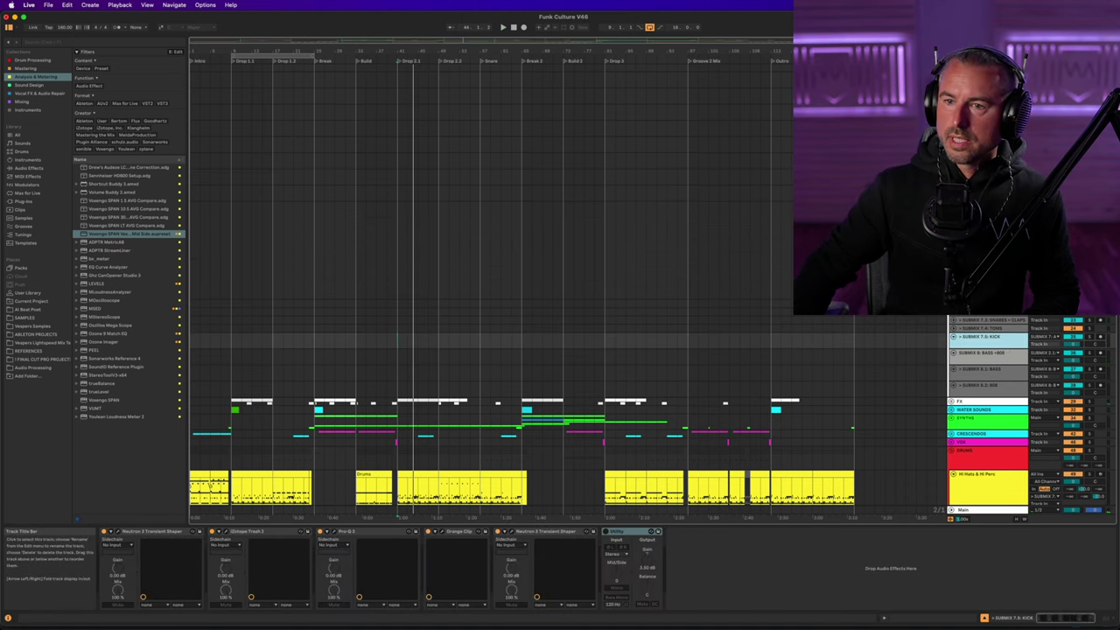
pyautogui.scroll(3, 653, 412)
pyautogui.scroll(-3, 908, 341)
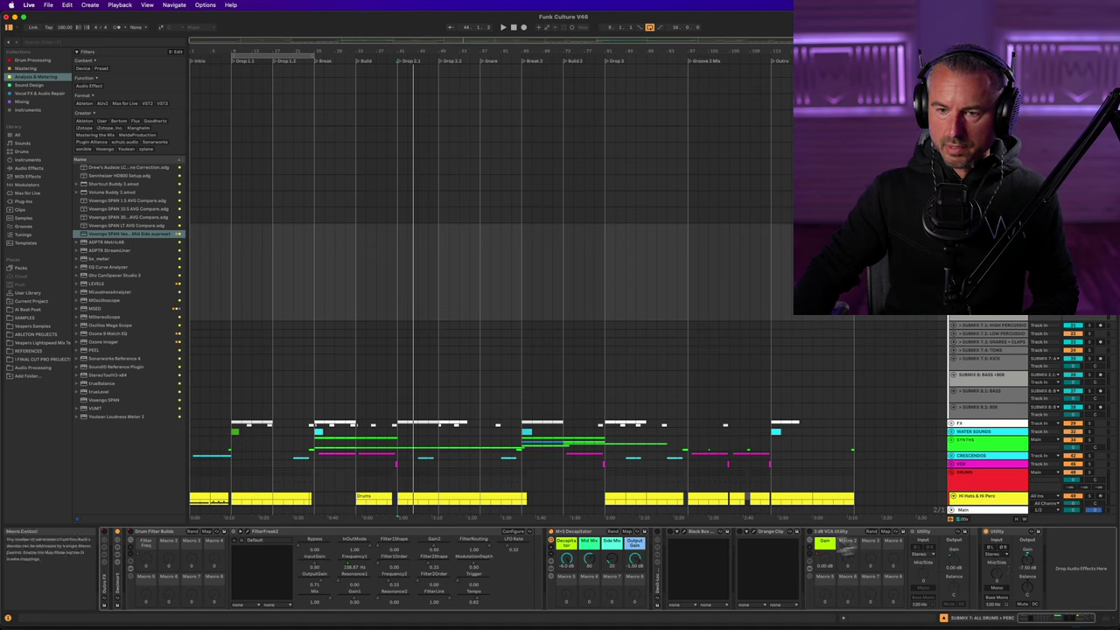
pyautogui.click(1001, 362)
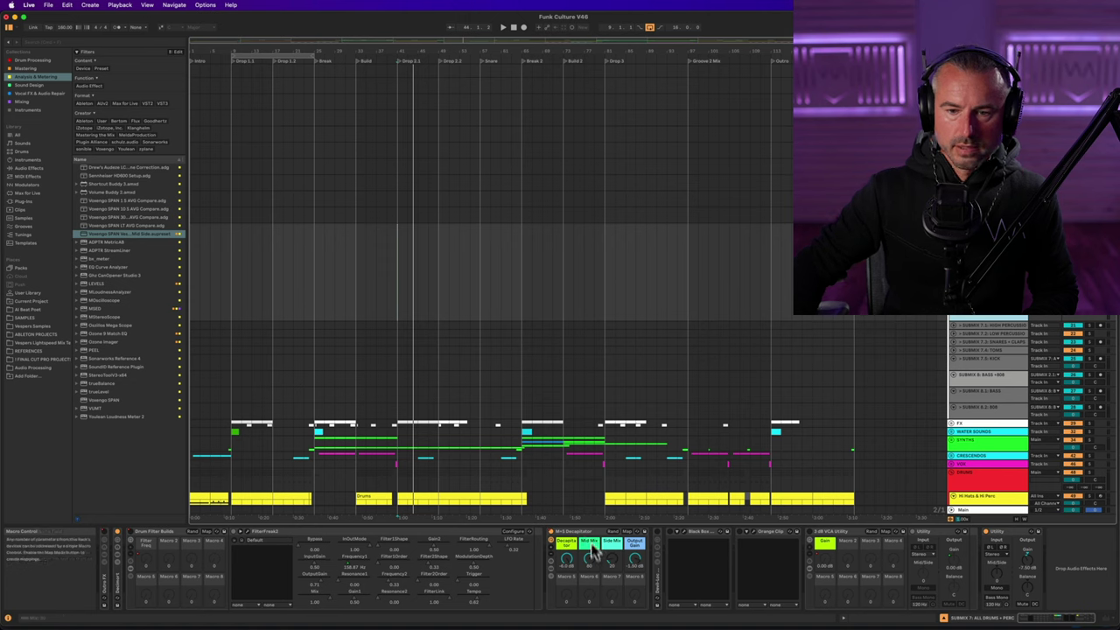
# - Reveal the devices inside the M+S Decapitator rack and the Wet Mid, Wet Side and Dry chains of its nested rack
pyautogui.click(551, 560)
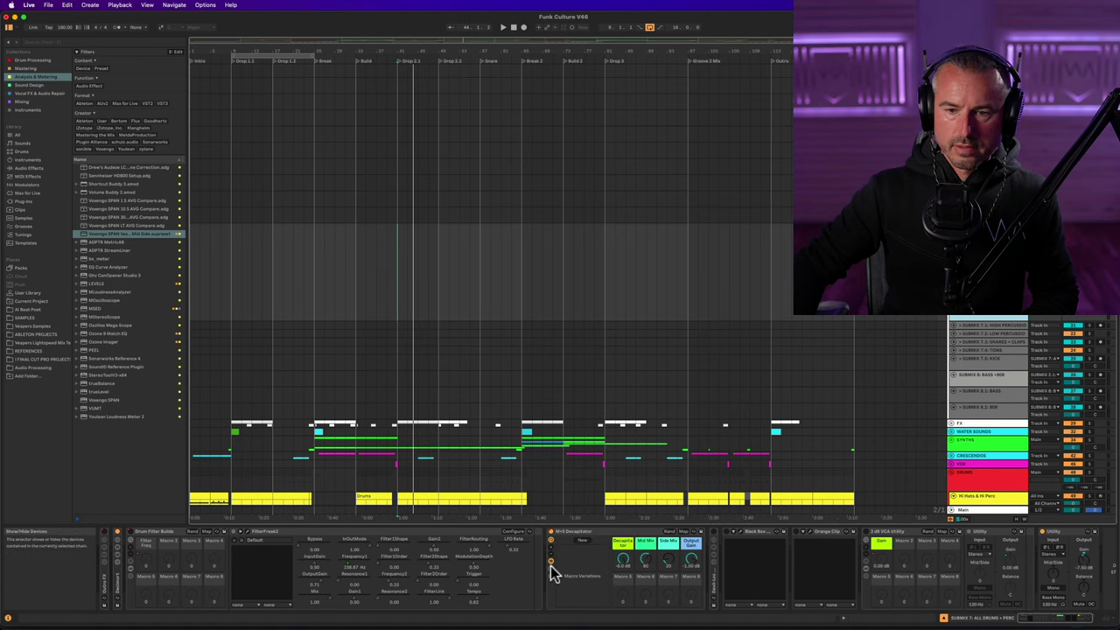
pyautogui.click(551, 567)
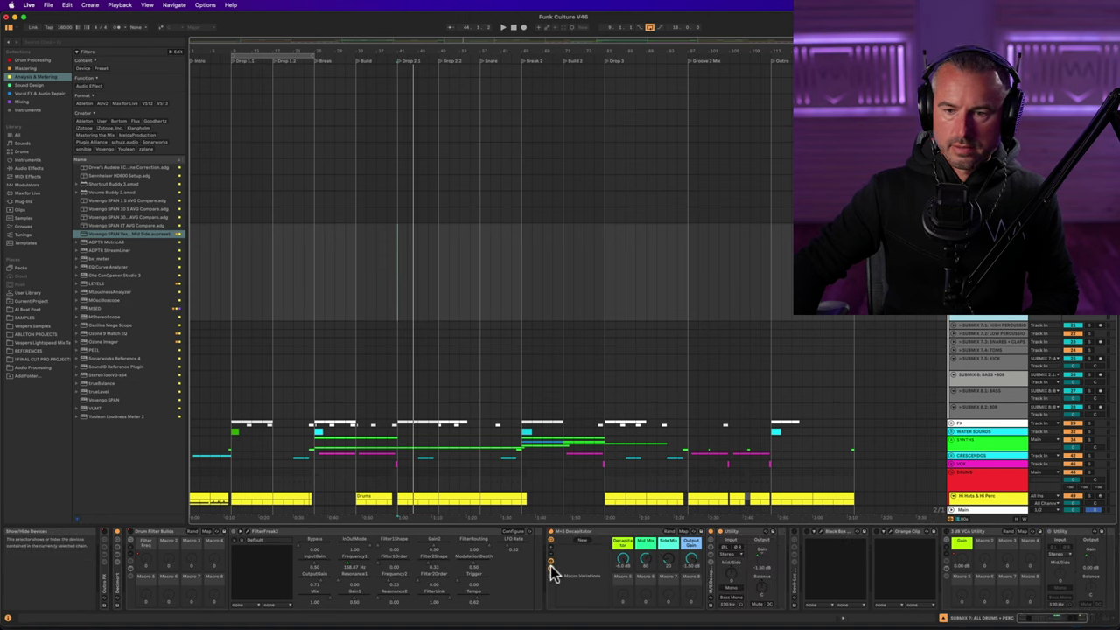
pyautogui.click(710, 568)
pyautogui.hscroll(5, 724, 567)
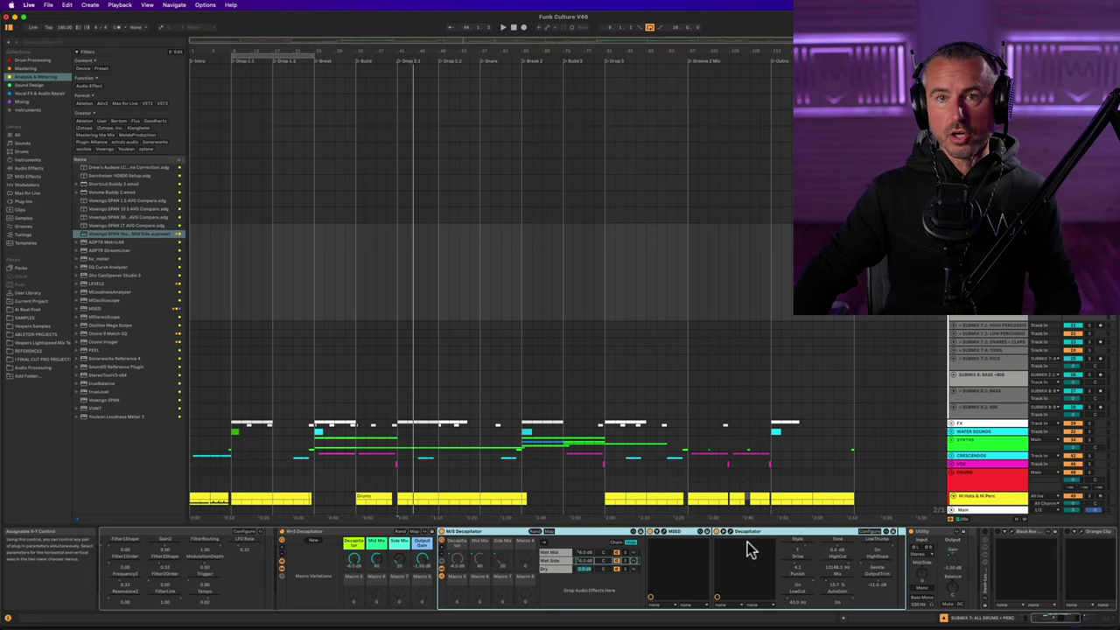
# - Select the Wet Mid chain of the nested M/S Decapitator rack and view its MSED plugin settings
pyautogui.click(551, 554)
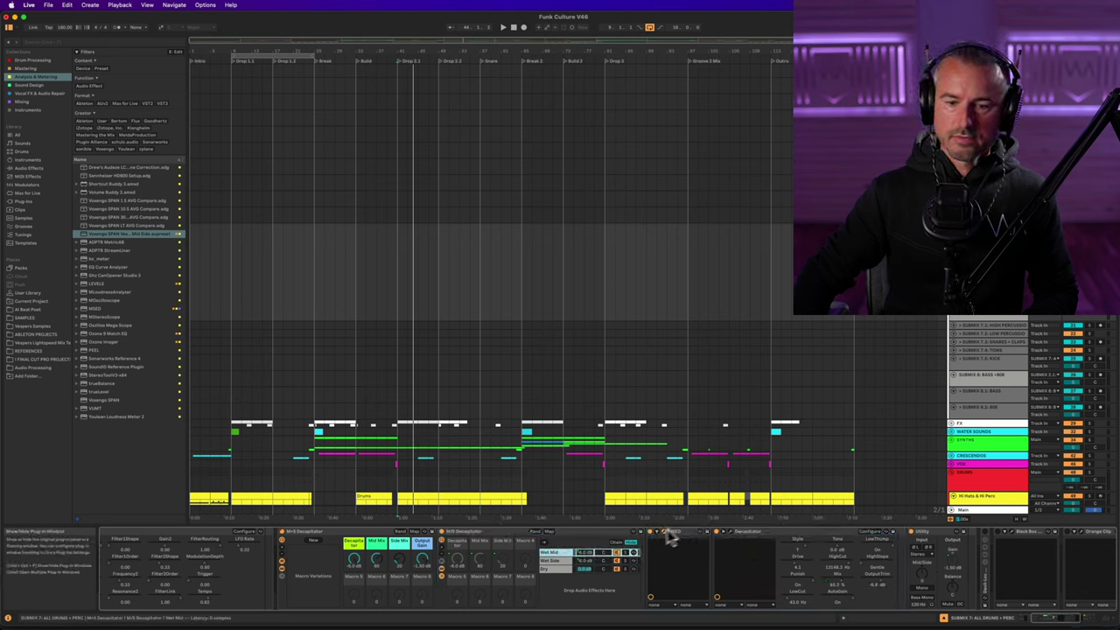
pyautogui.press('super+alt+p')
pyautogui.moveTo(394, 165); pyautogui.dragTo(517, 279)
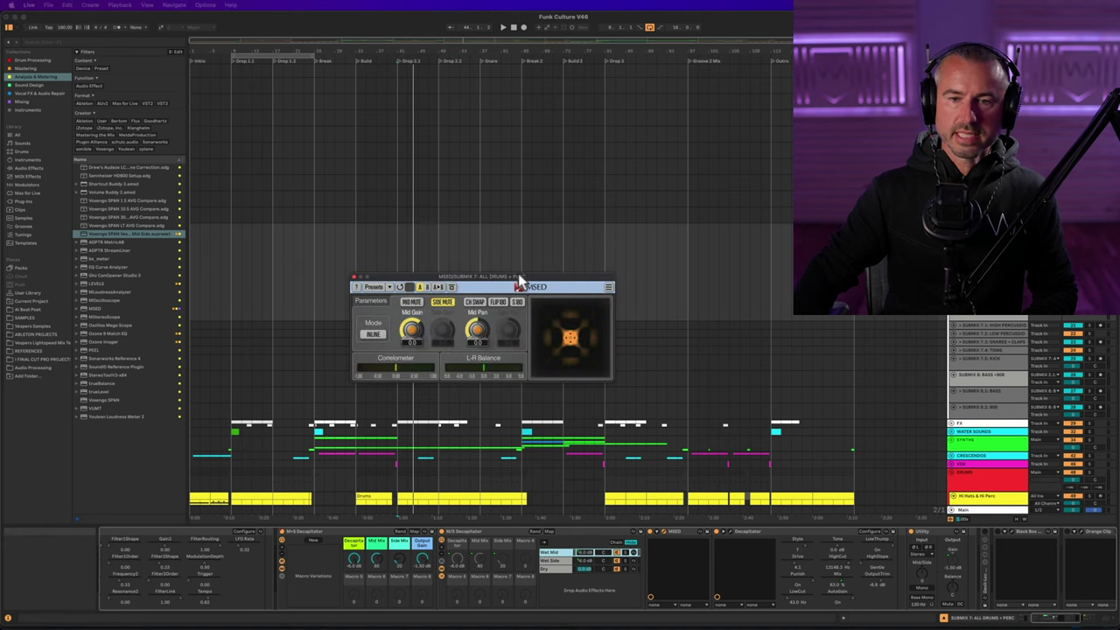
pyautogui.click(354, 277)
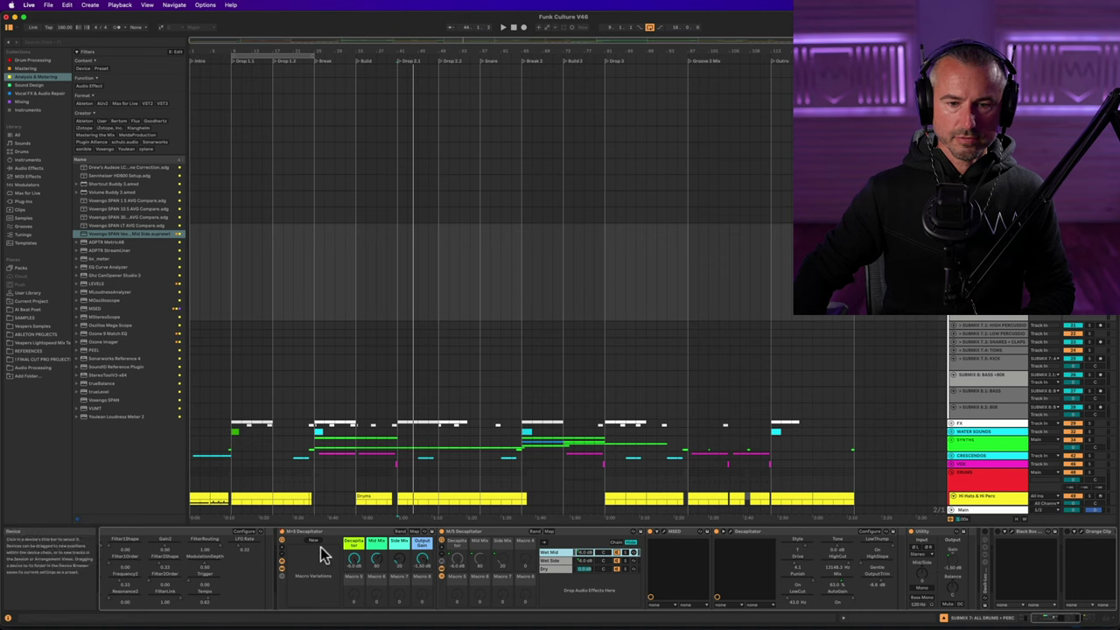
# - Hide the M+S Decapitator rack's macro variations and view the Decapitator plugin's settings in the Wet Mid chain
pyautogui.click(282, 567)
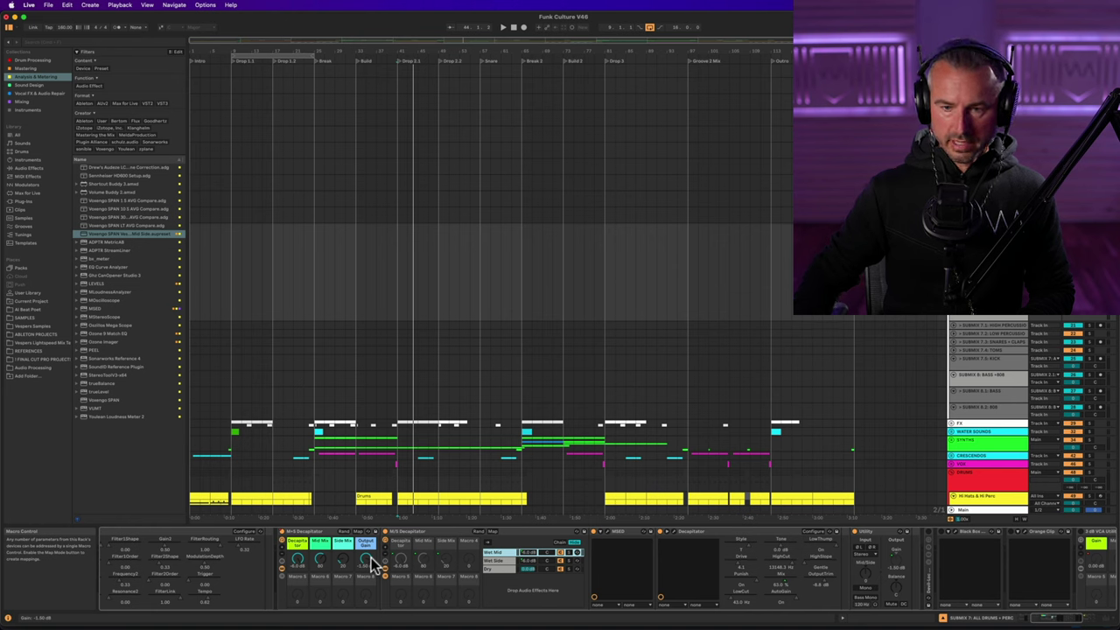
pyautogui.click(669, 531)
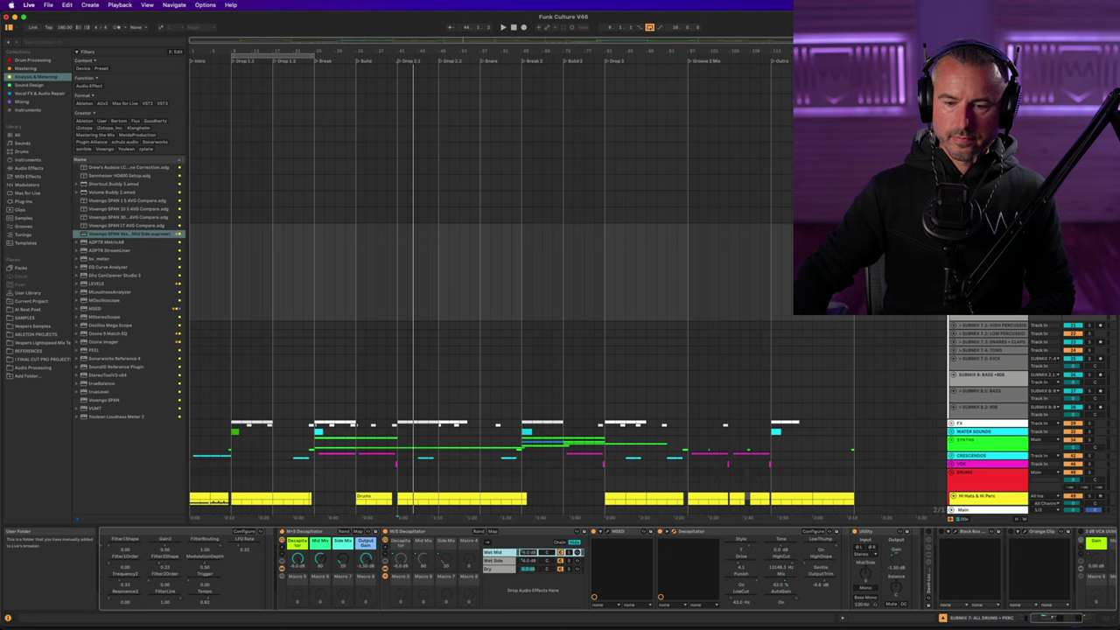
pyautogui.moveTo(249, 135); pyautogui.dragTo(586, 148)
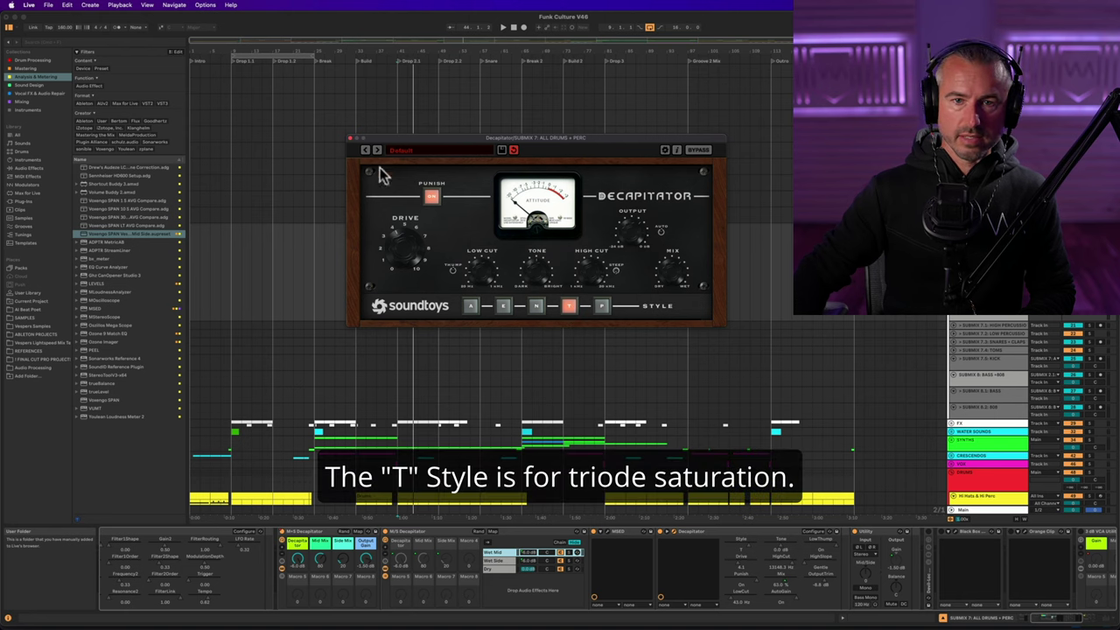
pyautogui.click(353, 138)
# - Select Drop 1.1 through Drop 1.2 and compare playback with the M+S Decapitator rack off and on
pyautogui.moveTo(231, 260); pyautogui.dragTo(316, 260)
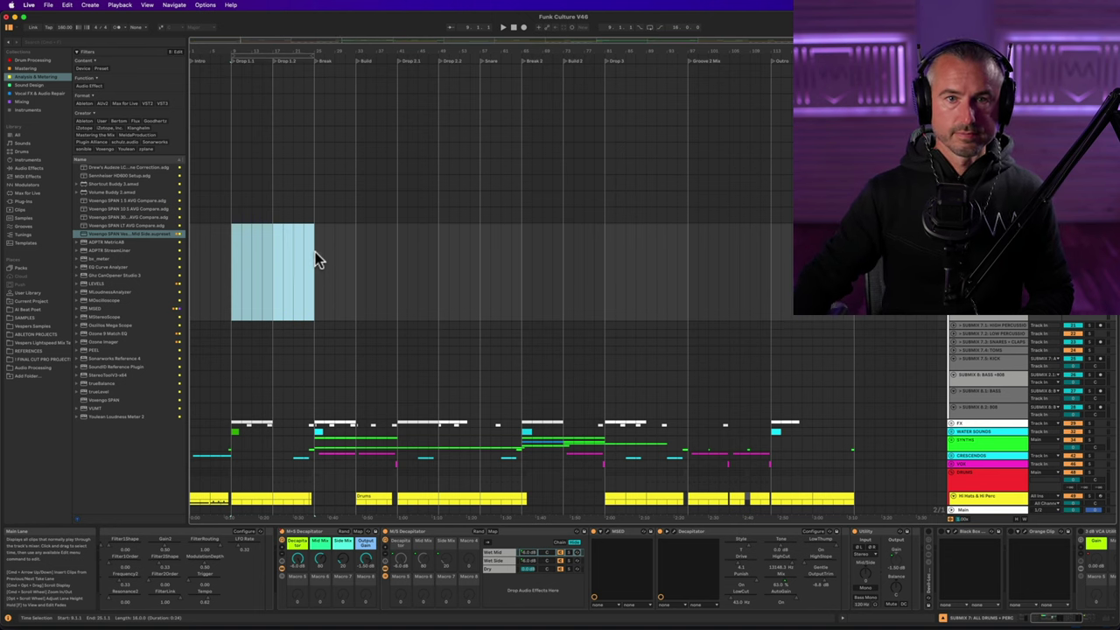
pyautogui.moveTo(230, 55); pyautogui.dragTo(394, 145)
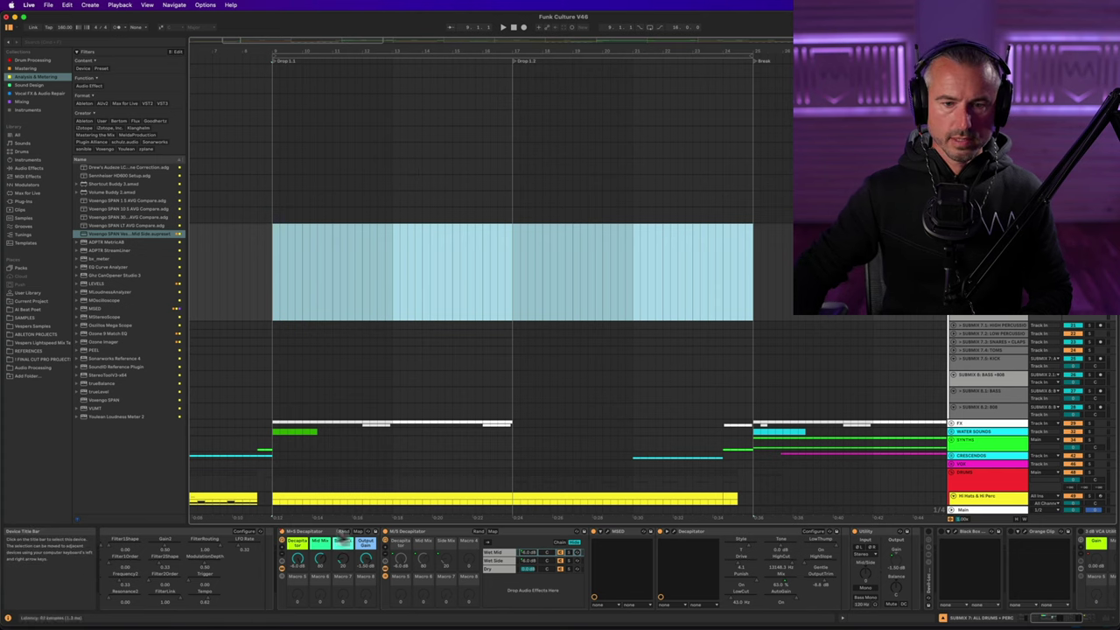
pyautogui.click(281, 536)
pyautogui.press('space')
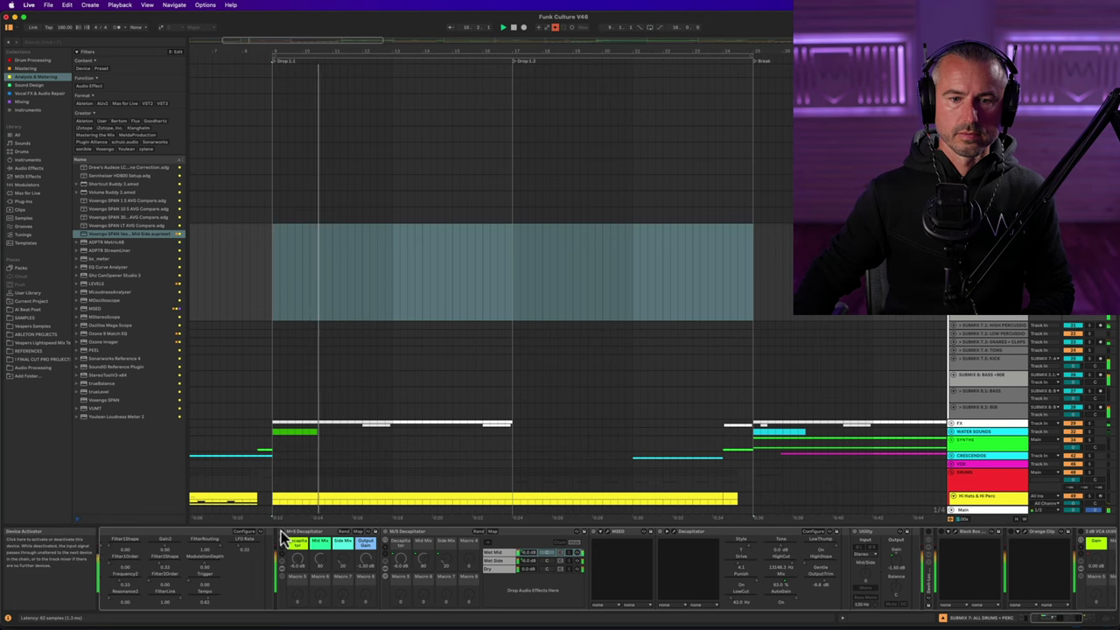
pyautogui.press('space')
pyautogui.press('space')
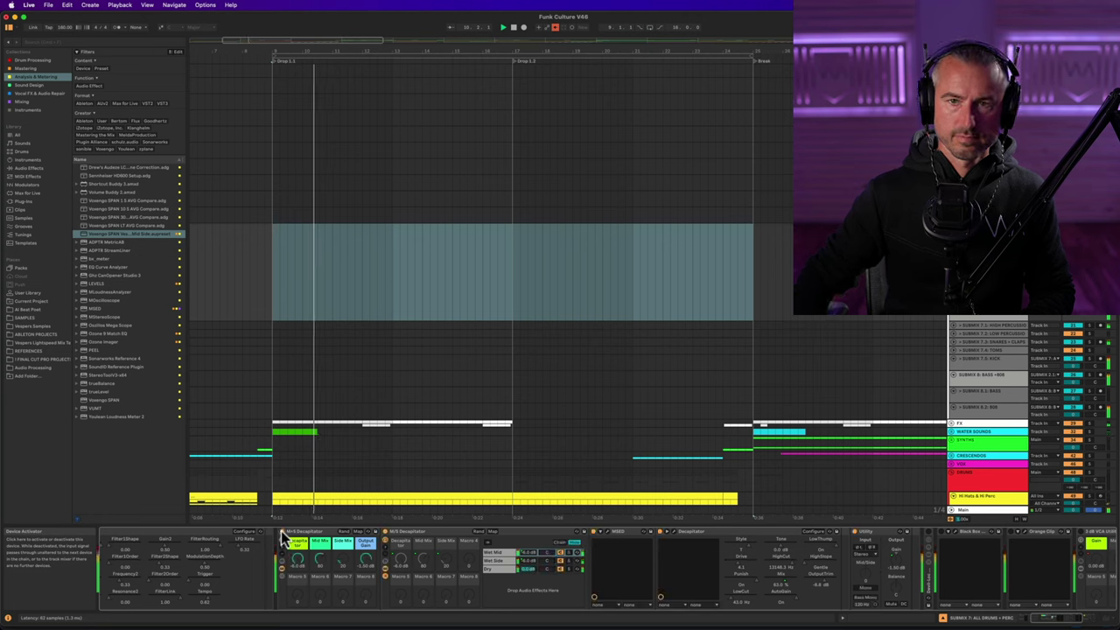
# - Show automation for the whole arrangement and re-enable the overridden automation
pyautogui.press('a')
pyautogui.moveTo(564, 54); pyautogui.dragTo(264, 43)
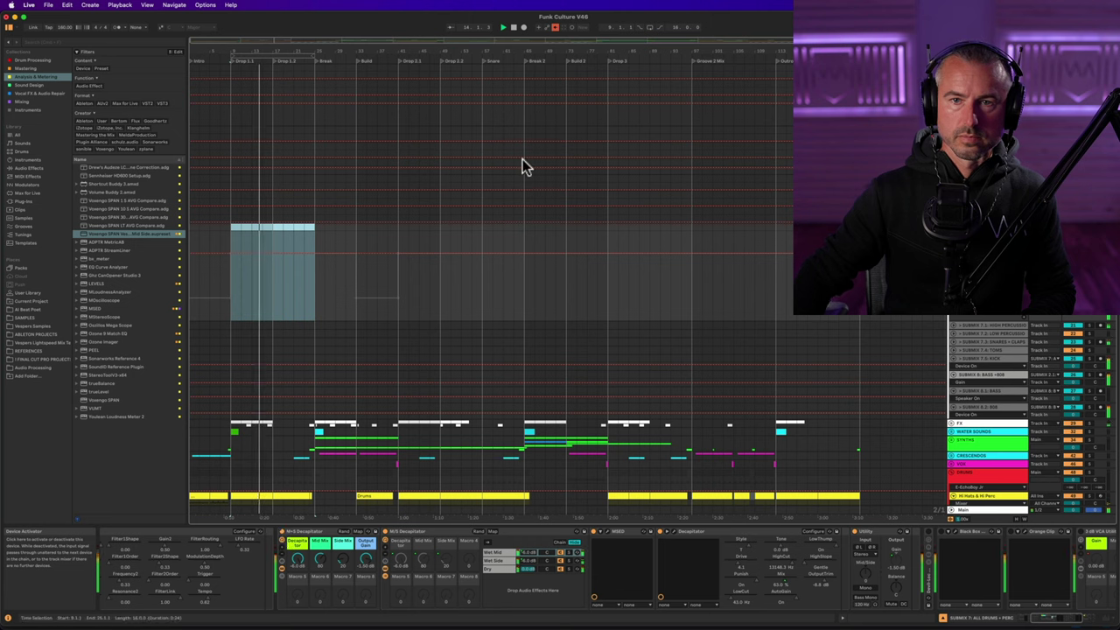
pyautogui.click(554, 27)
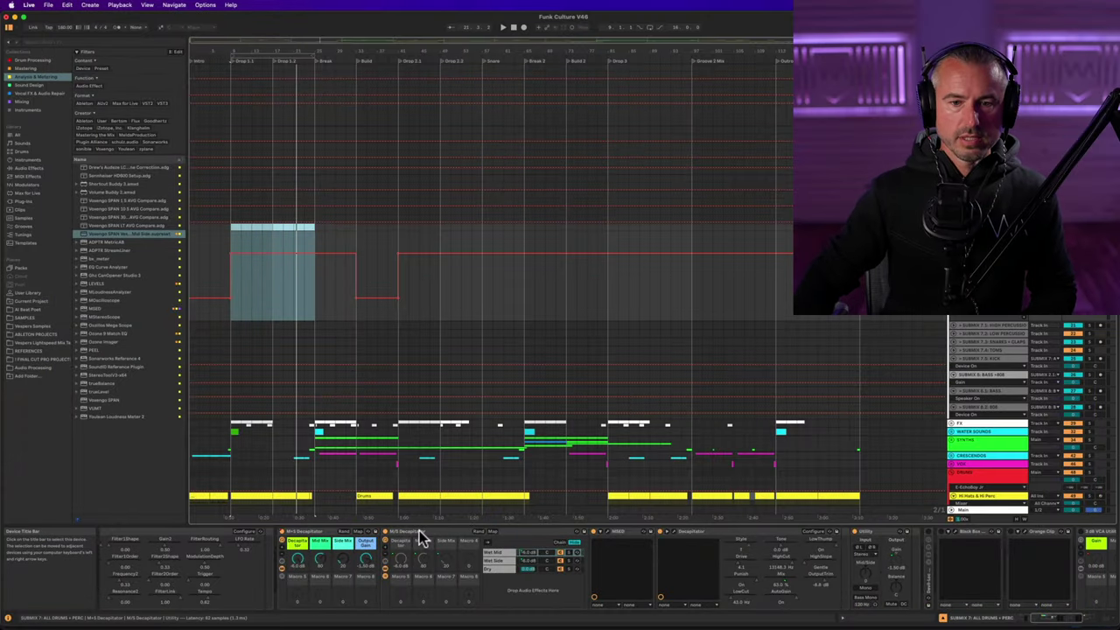
# - Fold the M+S Decapitator rack, unfold the Devil-Loc Drum Crusher rack and display its Crush macro automation
pyautogui.doubleClick(317, 534)
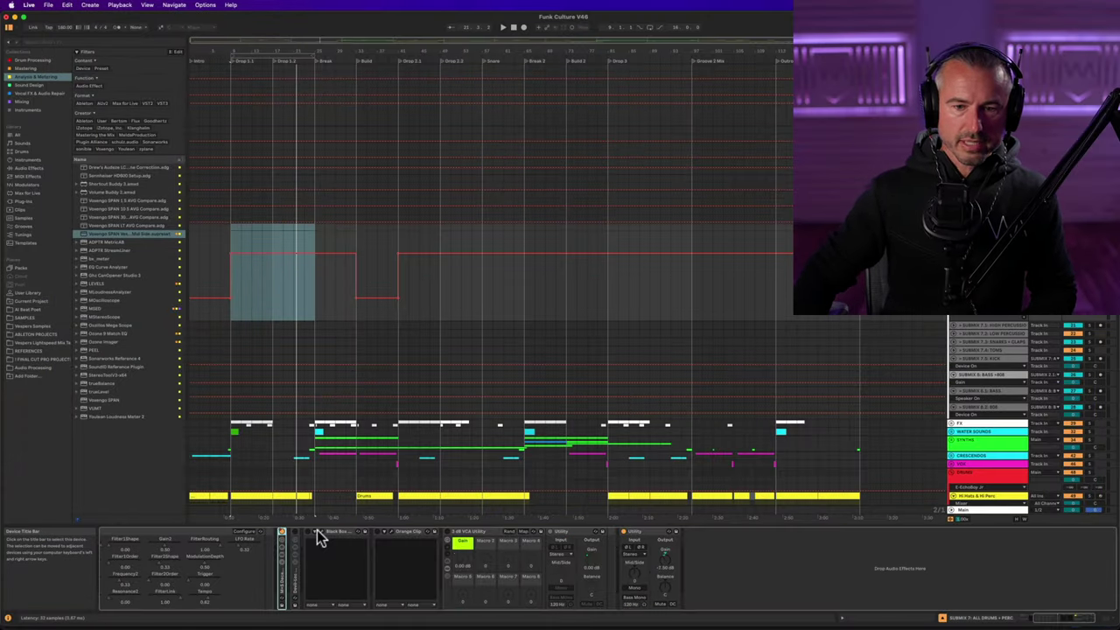
pyautogui.doubleClick(297, 588)
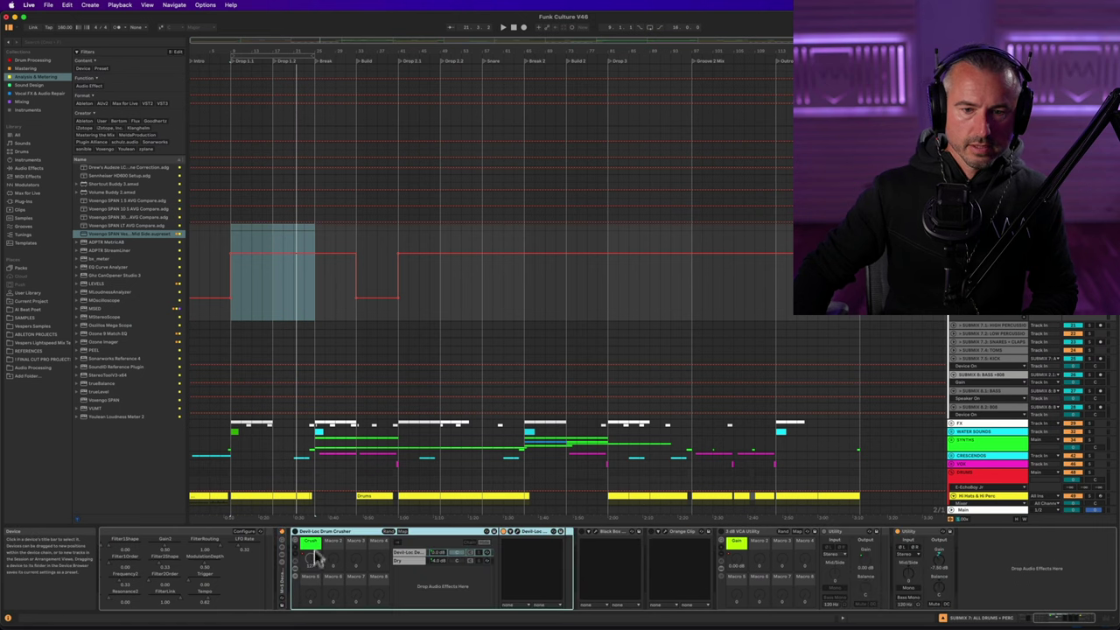
pyautogui.click(308, 542)
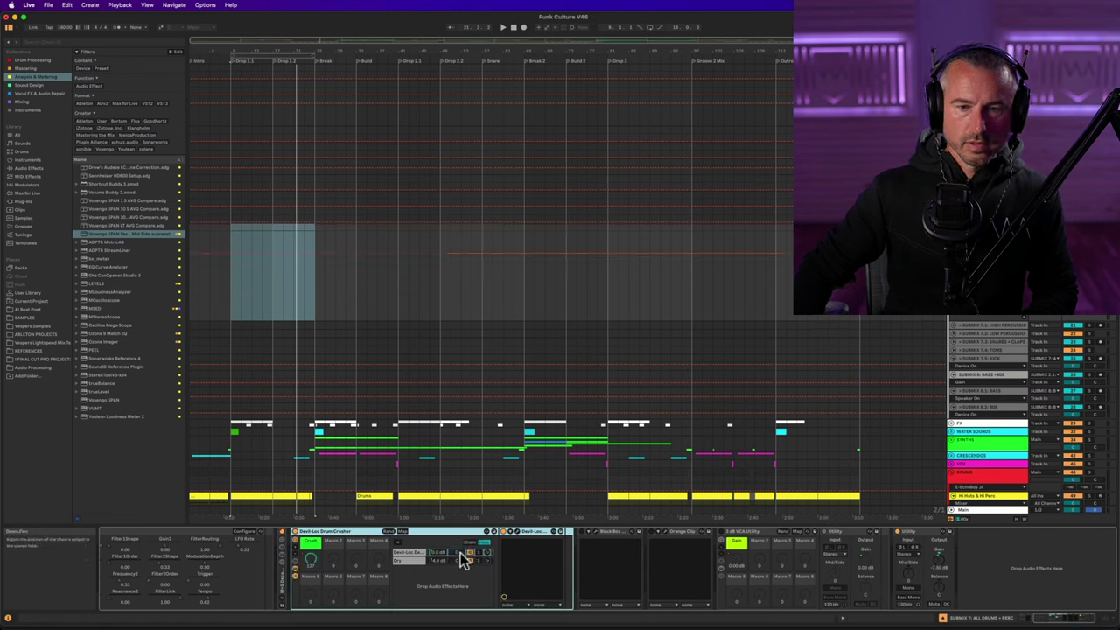
pyautogui.click(315, 564)
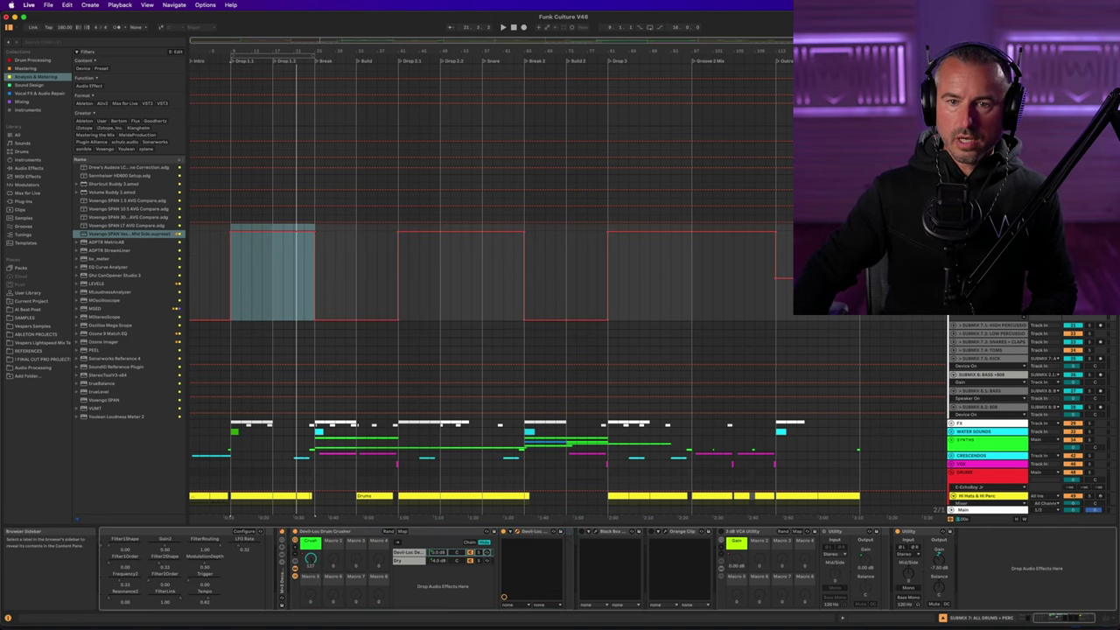
# - Examine the Devil-Loc Deluxe plugin's controls alongside the rack's Crush macro, and close the plugin window
pyautogui.moveTo(240, 145); pyautogui.dragTo(508, 273)
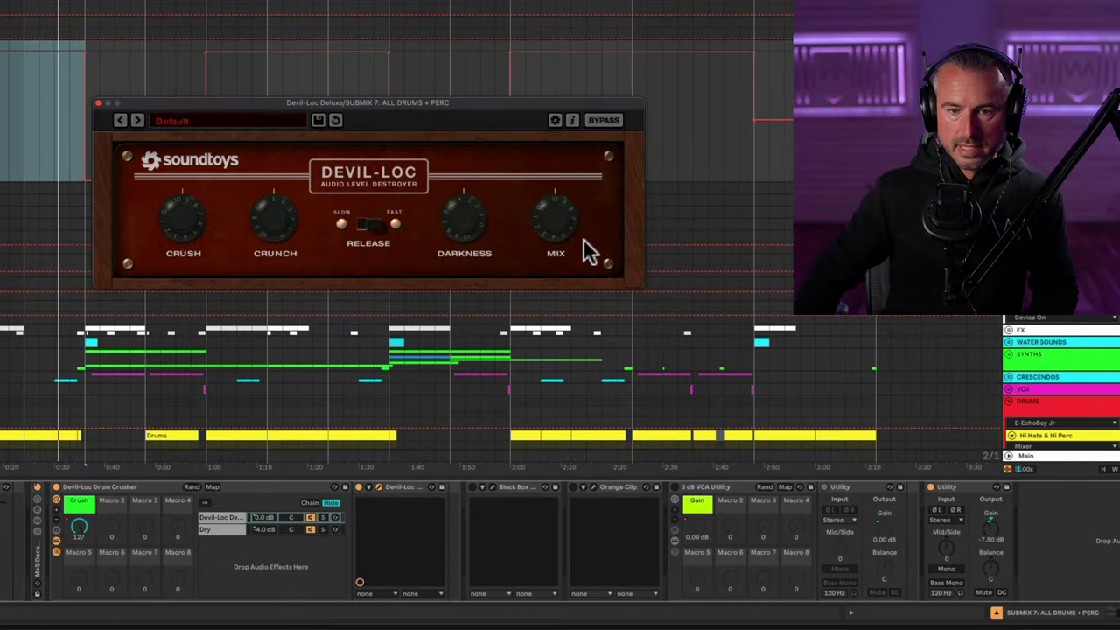
pyautogui.click(77, 530)
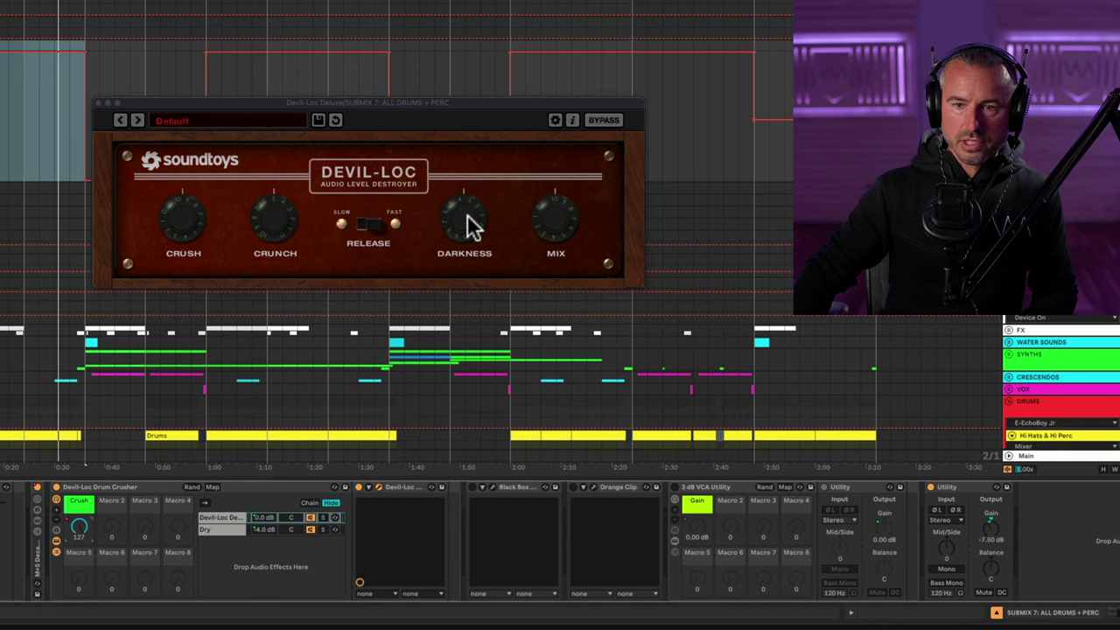
pyautogui.click(100, 102)
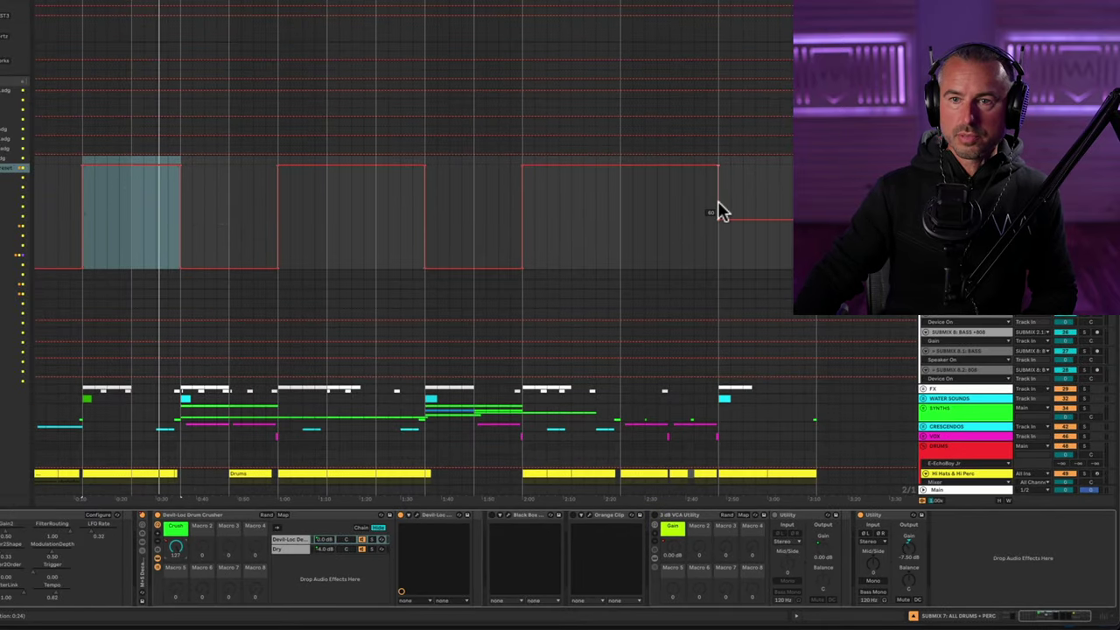
# - Play from the Intro into Drop 1.1 to audition the Crush automation and the Devil-Loc Drum Crusher rack
pyautogui.click(45, 216)
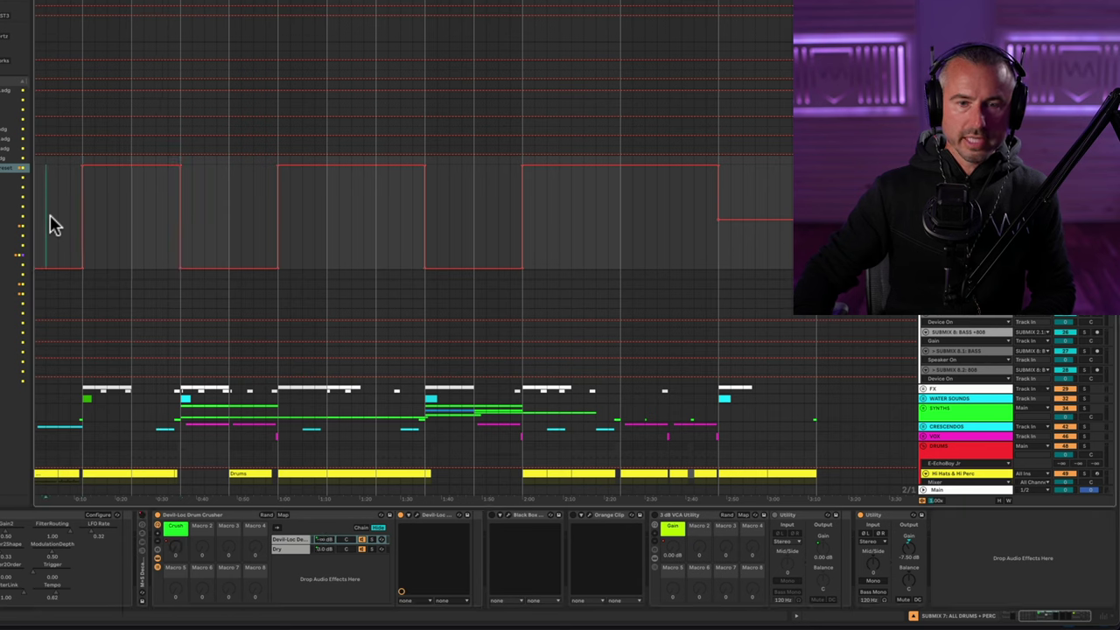
pyautogui.press('space')
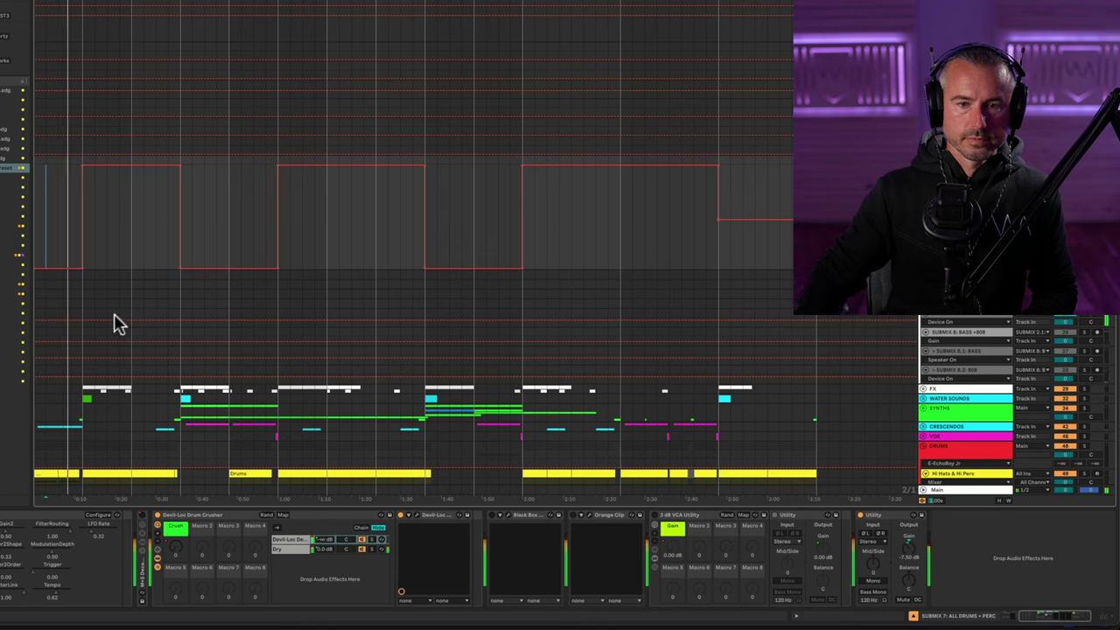
pyautogui.click(159, 518)
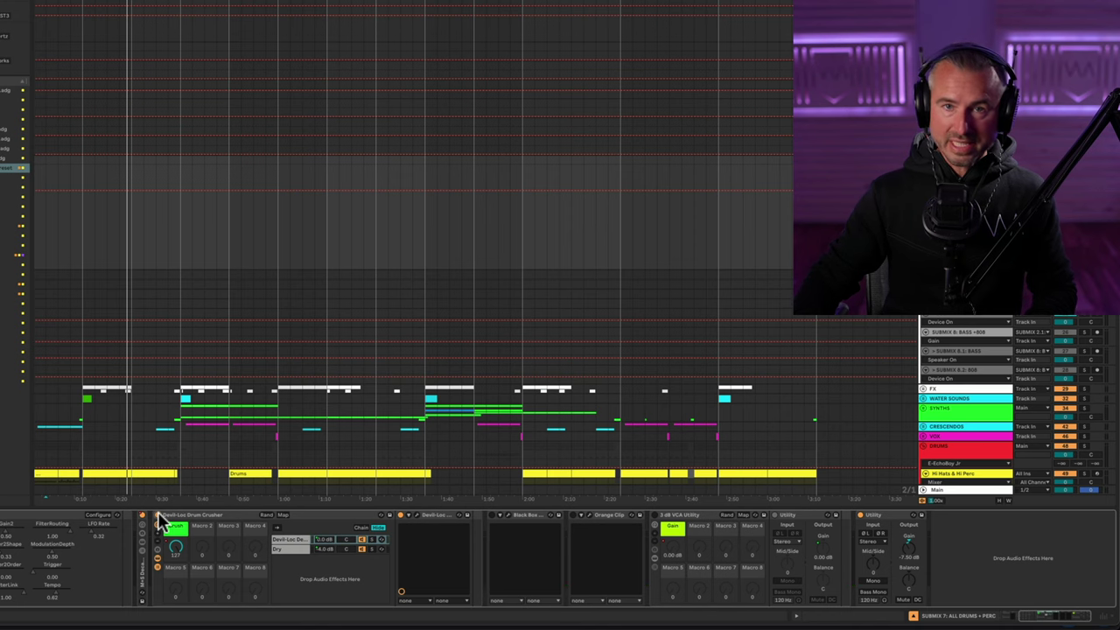
# - Fold the Devil-Loc Drum Crusher rack, turn on the Black Box HG-2MS device and open its plugin window
pyautogui.click(202, 518)
pyautogui.press('Delete')
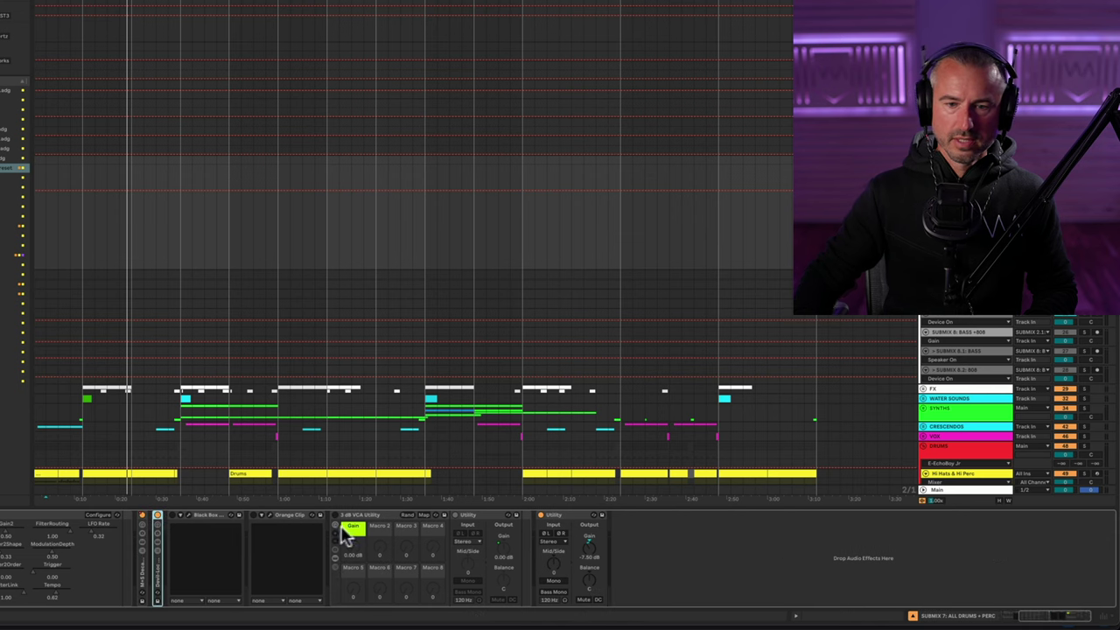
pyautogui.click(209, 517)
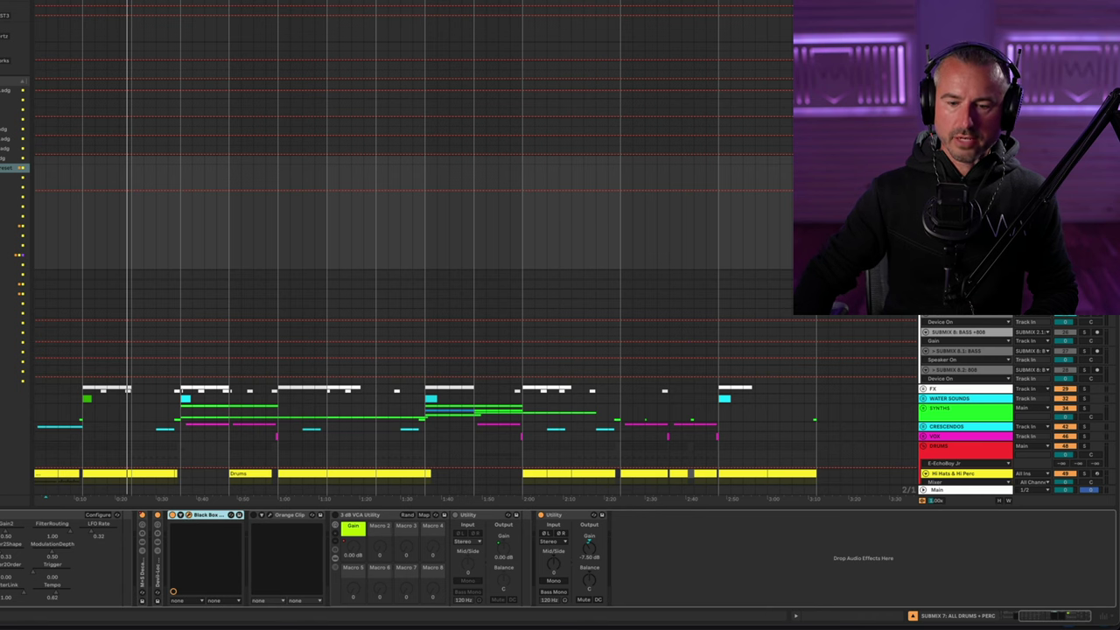
pyautogui.press('super+alt+p')
pyautogui.moveTo(4, 12); pyautogui.dragTo(495, 16)
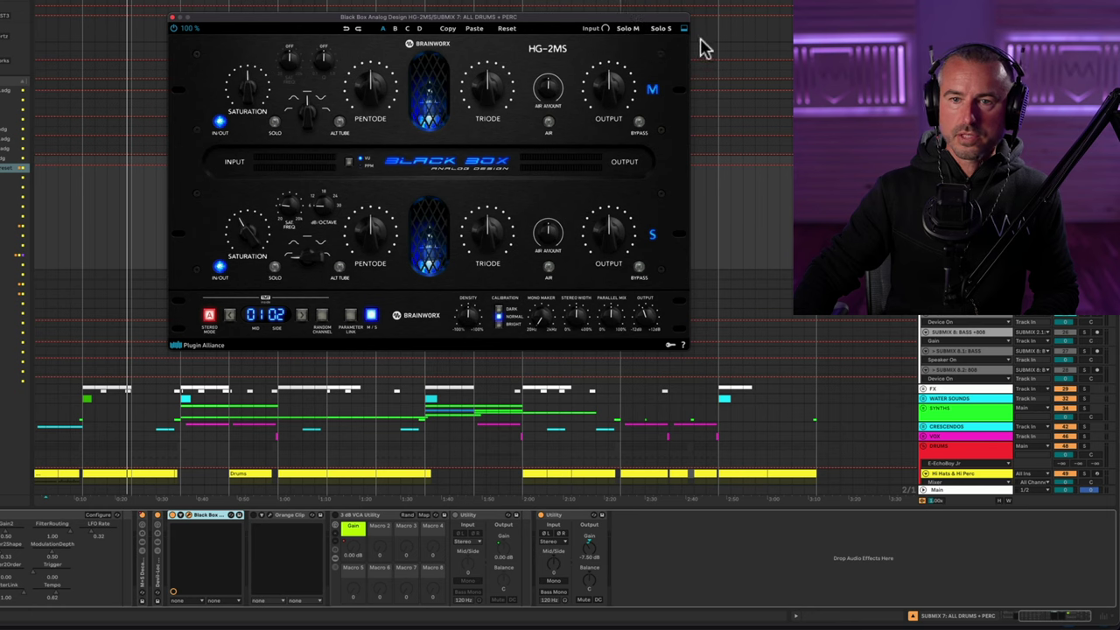
# - Play SUBMIX 7 from Drop 1.1 with the Black Box HG-2MS bypassed and active to compare, and close its window
pyautogui.click(87, 52)
pyautogui.click(91, 40)
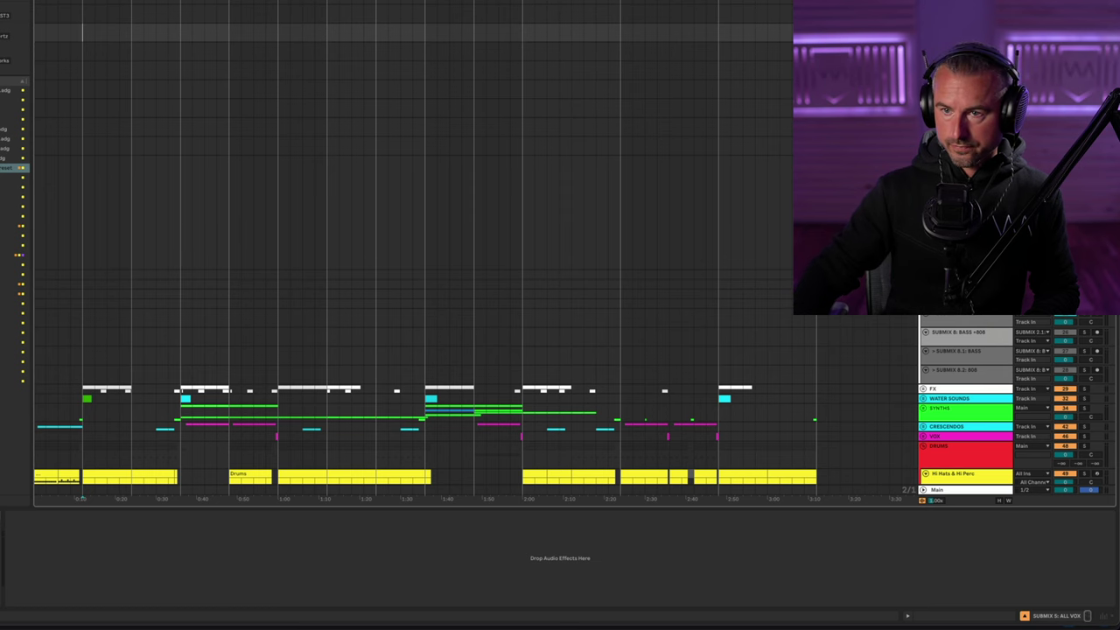
pyautogui.press('Down')
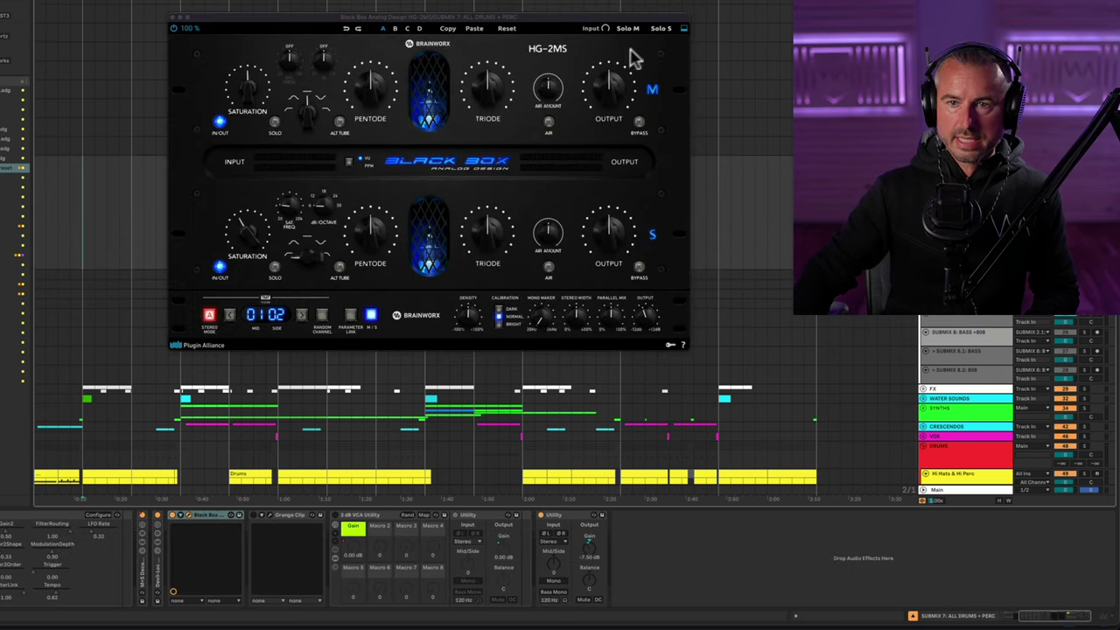
pyautogui.click(175, 33)
pyautogui.press('space')
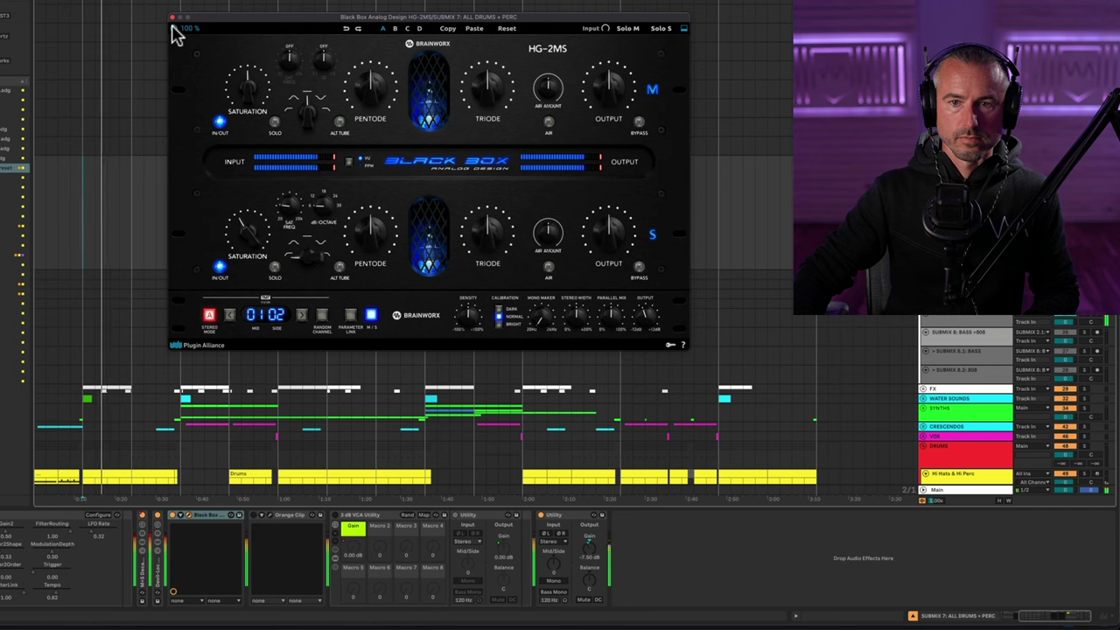
pyautogui.click(175, 33)
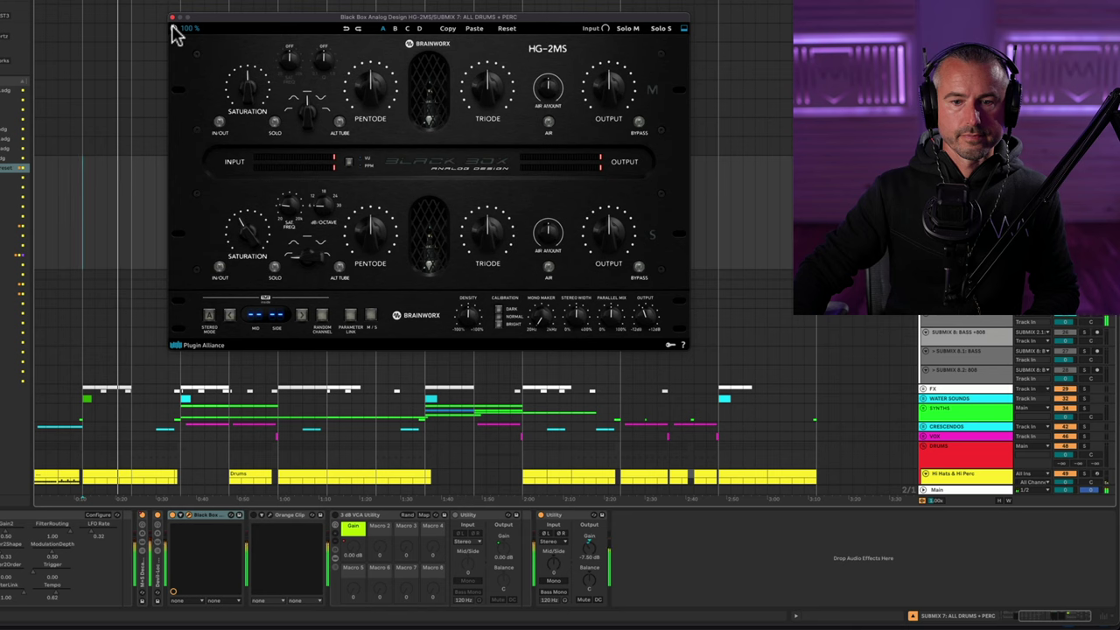
pyautogui.click(175, 34)
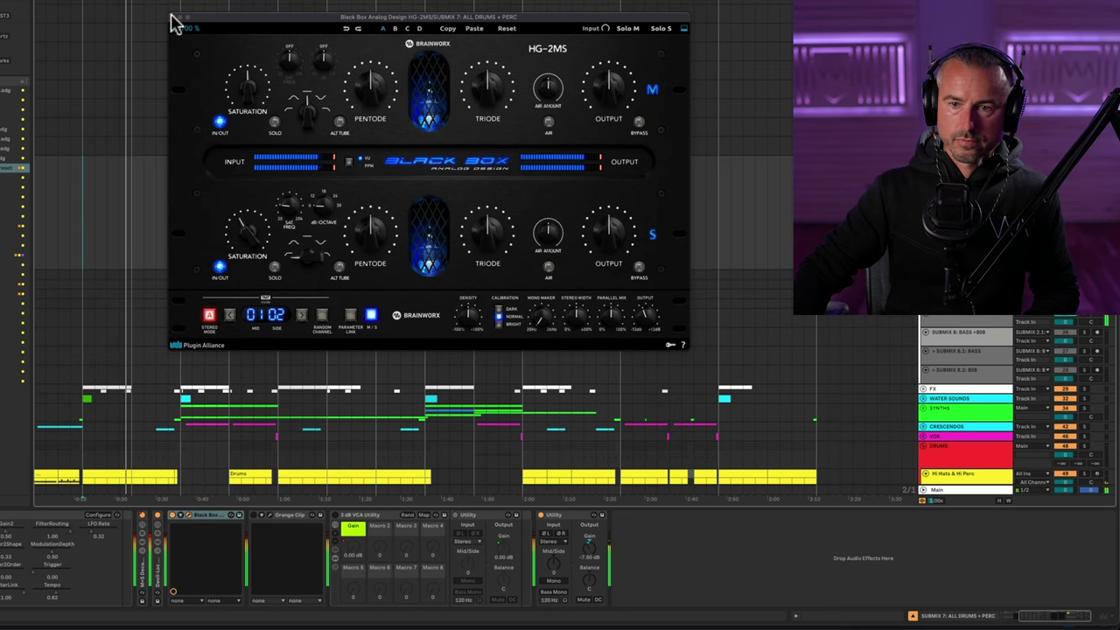
pyautogui.click(172, 16)
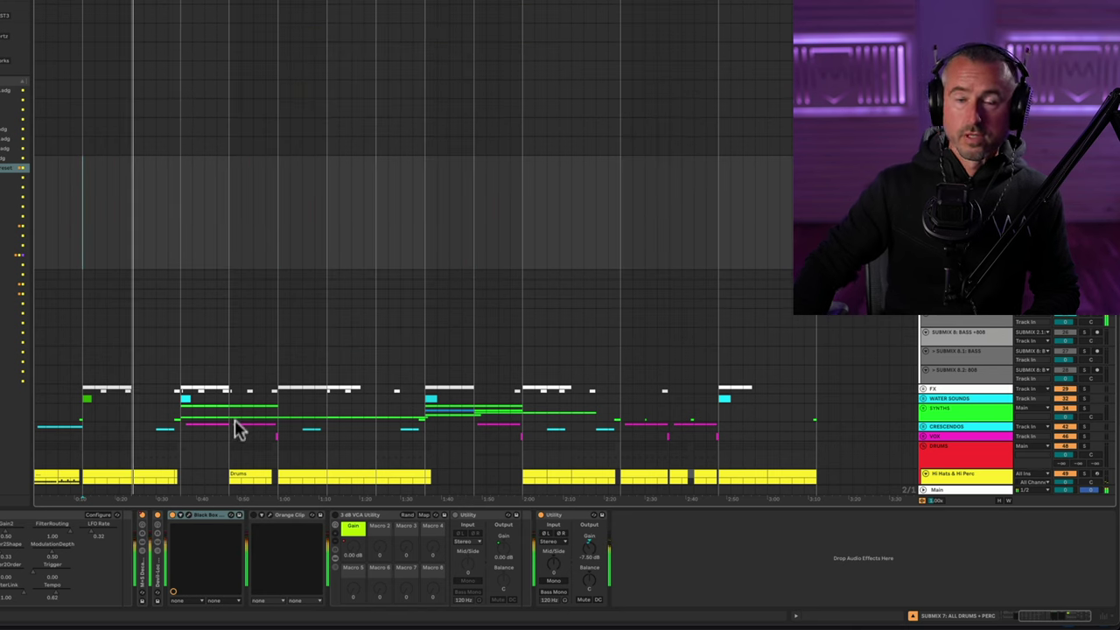
# - Turn on the Orange Clip device on SUBMIX 7 and bring up its plugin window over the arrangement
pyautogui.click(254, 515)
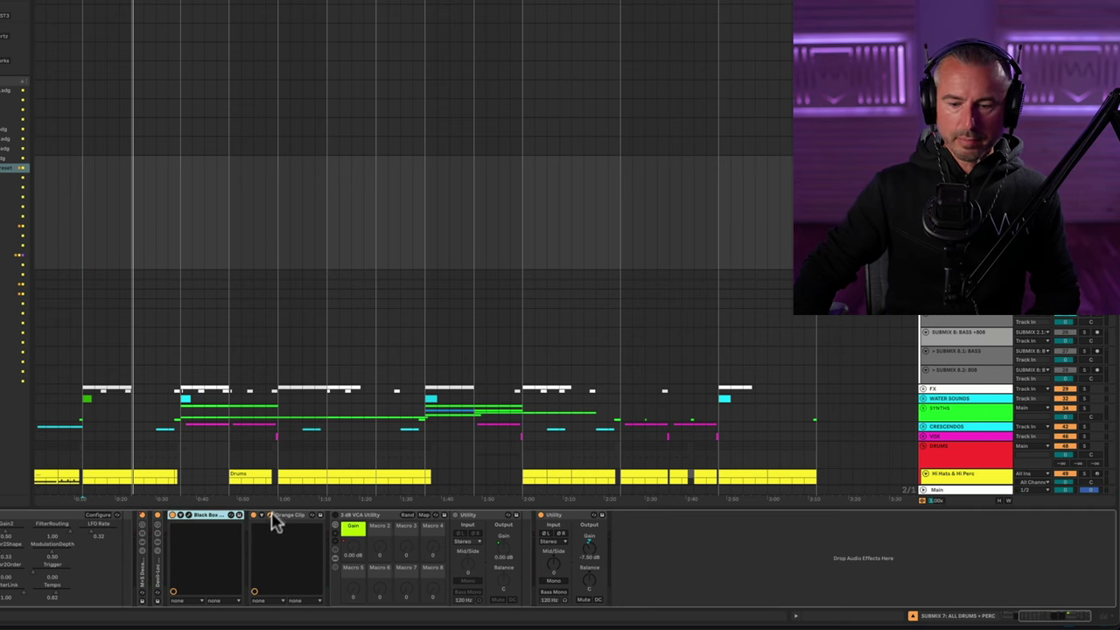
pyautogui.click(263, 514)
pyautogui.moveTo(139, 250); pyautogui.dragTo(413, 112)
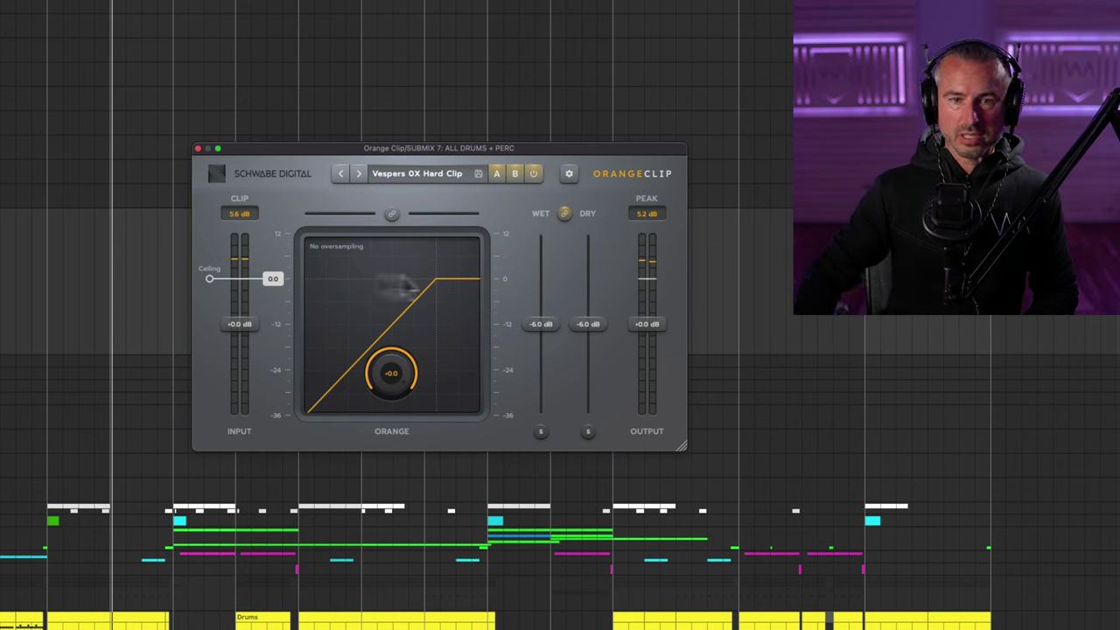
# - Reset Orange Clip's maximum clipping readout and play from Drop 1.1 to check how much it clips
pyautogui.moveTo(243, 223)
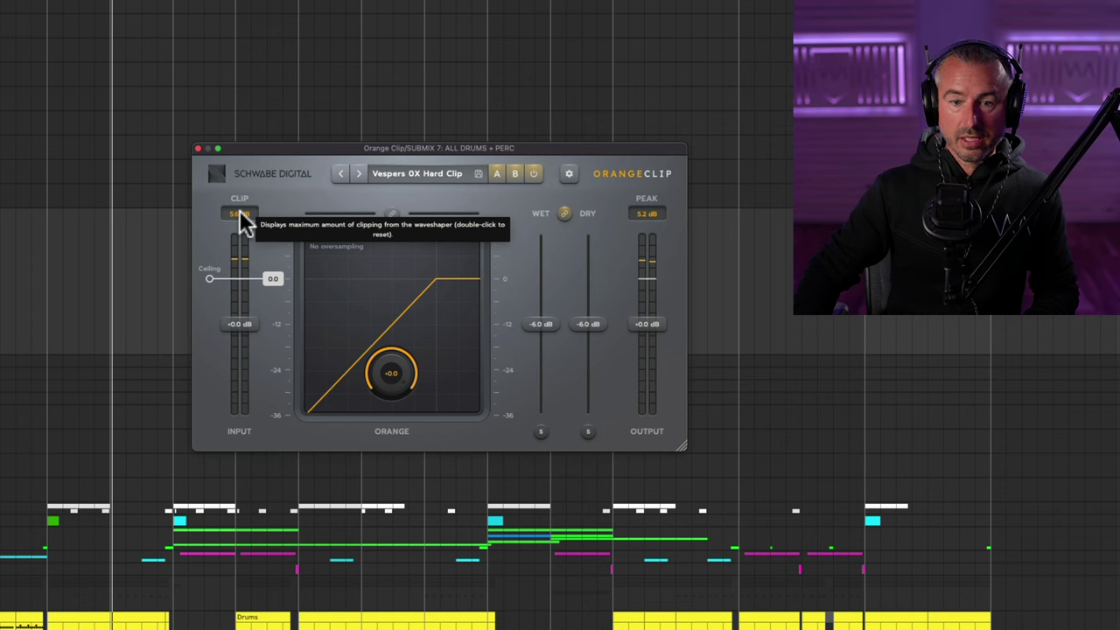
pyautogui.doubleClick(239, 212)
pyautogui.press('space')
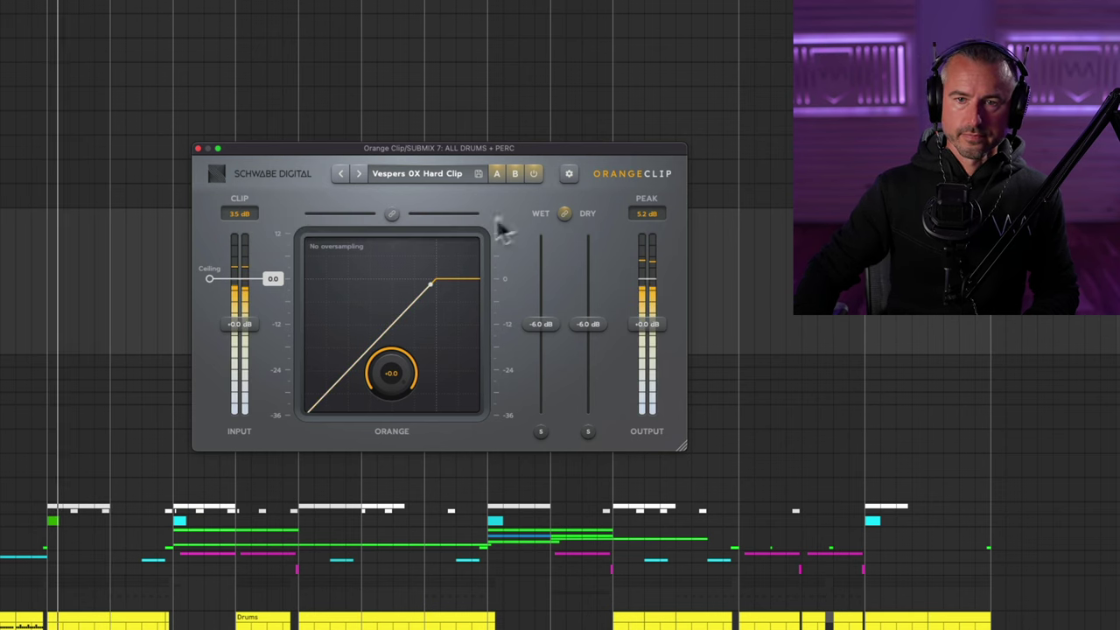
# - Compare SUBMIX 7 with Orange Clip bypassed and active during playback, and close its plugin window
pyautogui.click(535, 174)
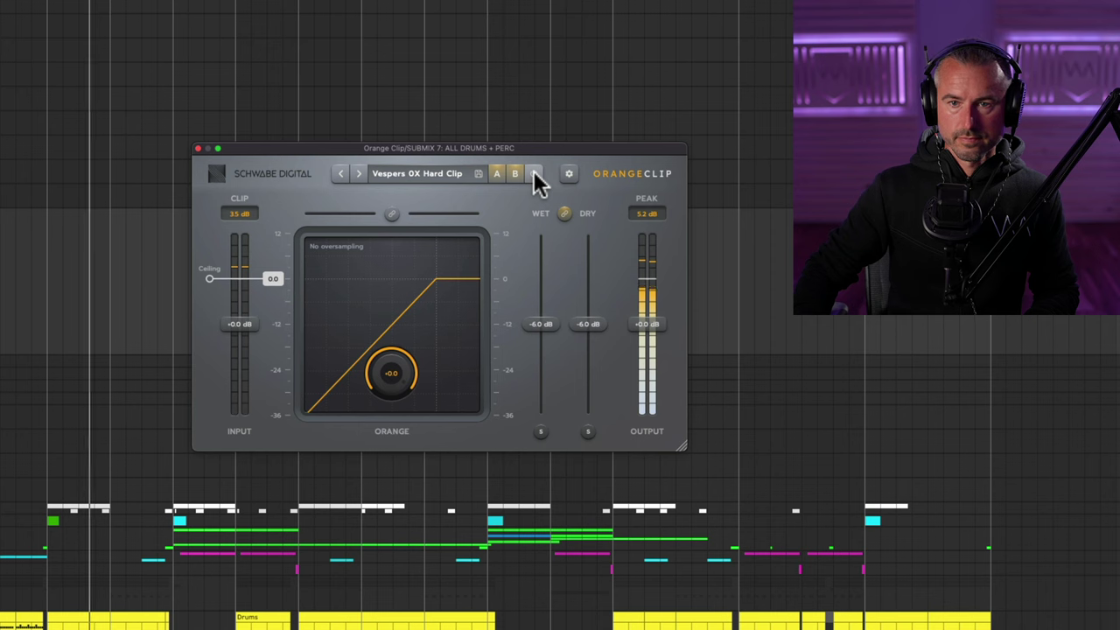
pyautogui.click(535, 174)
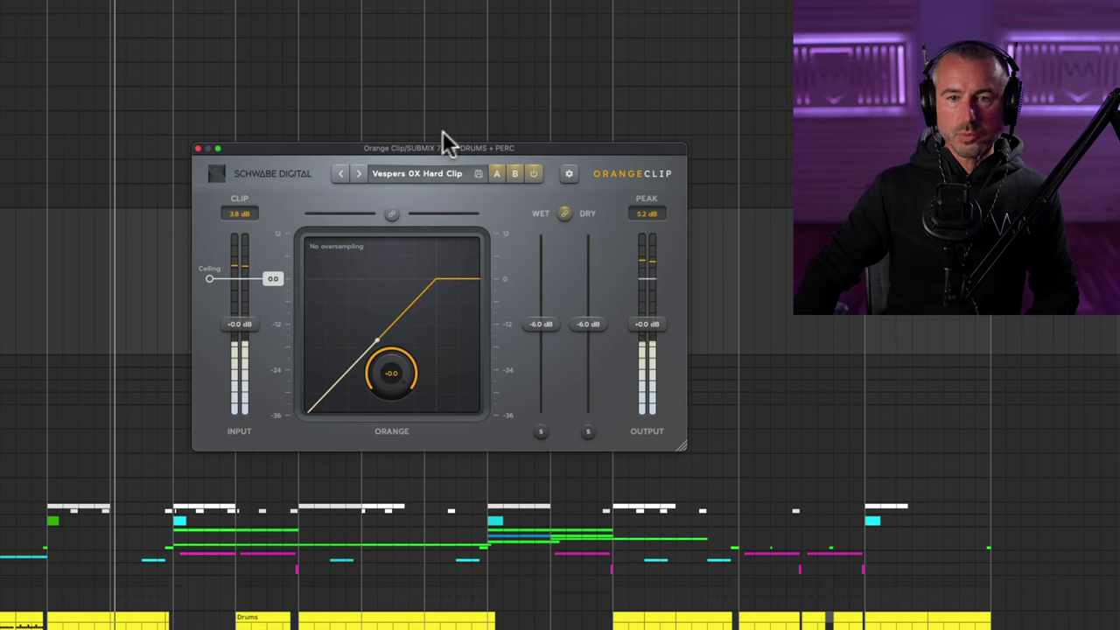
pyautogui.moveTo(449, 148); pyautogui.dragTo(469, 145)
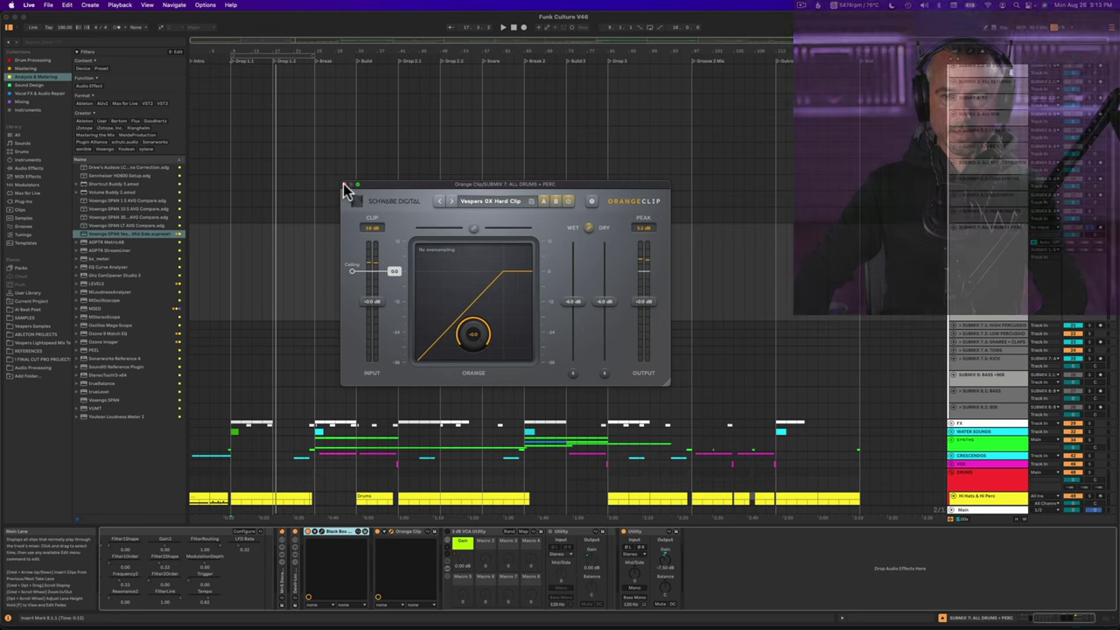
pyautogui.click(232, 153)
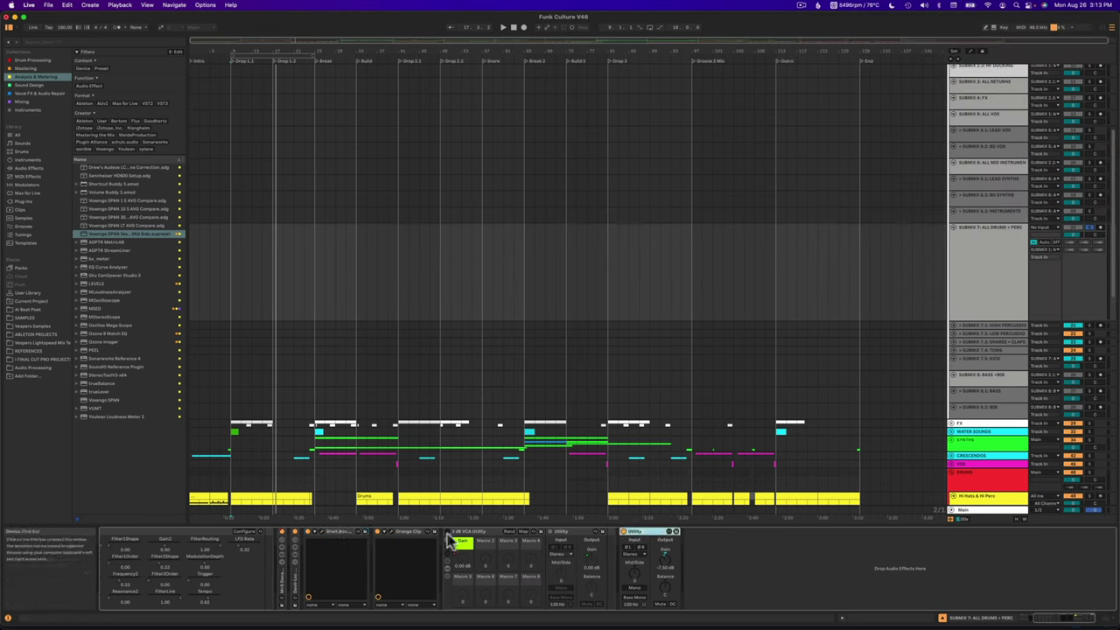
# - Show the Gain automation of SUBMIX 7's 3 dB VCA Utility, play from the Outro, view its Device On automation and hide automation
pyautogui.click(477, 531)
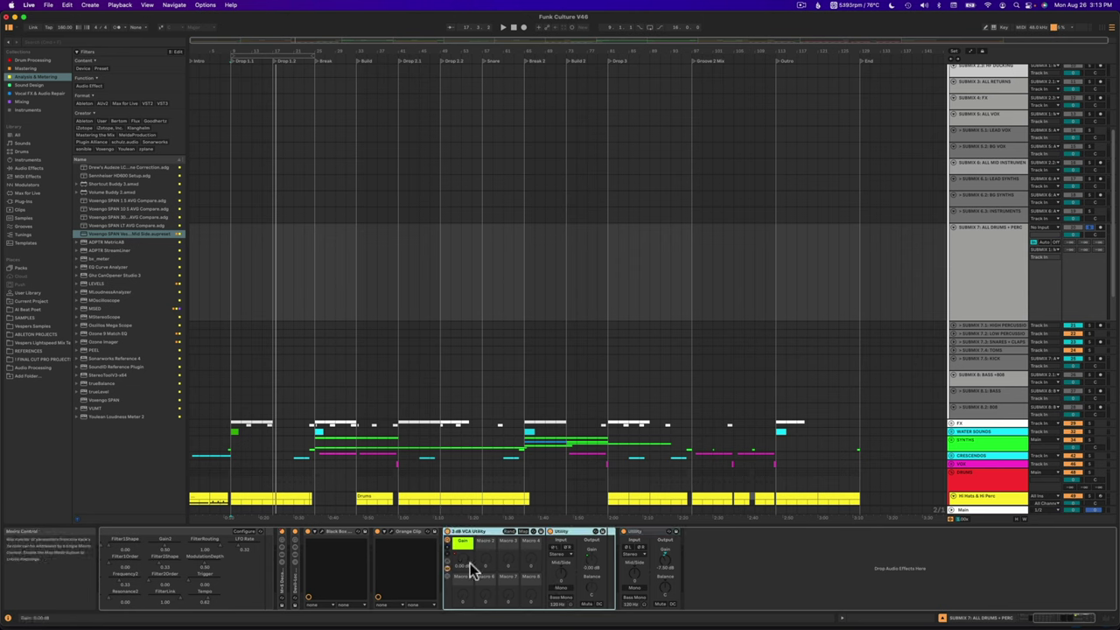
pyautogui.press('a')
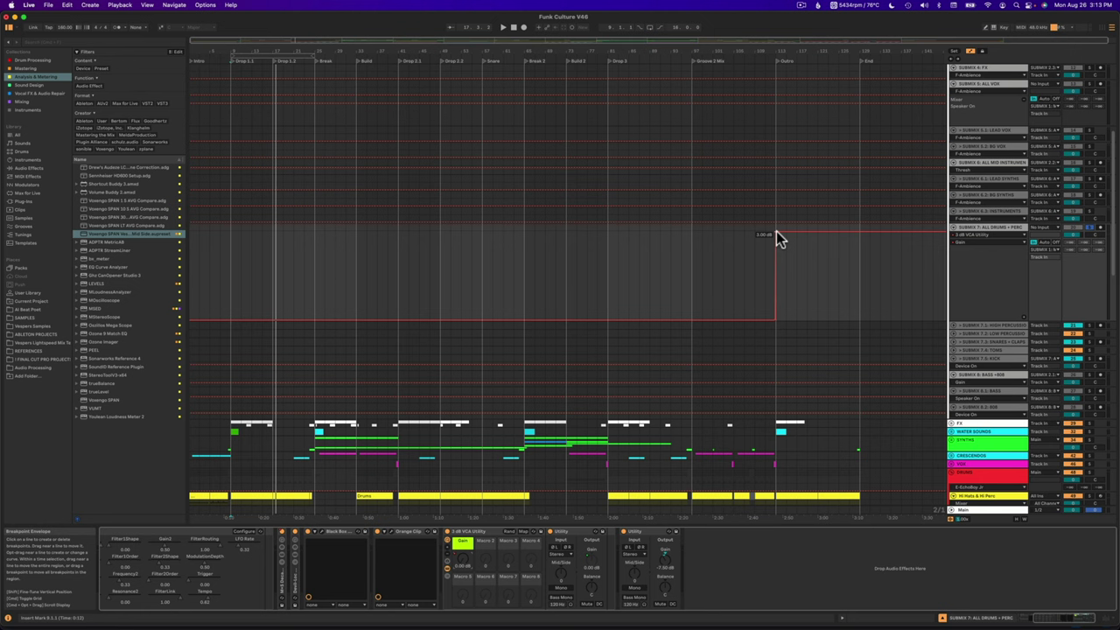
pyautogui.click(784, 279)
pyautogui.press('space')
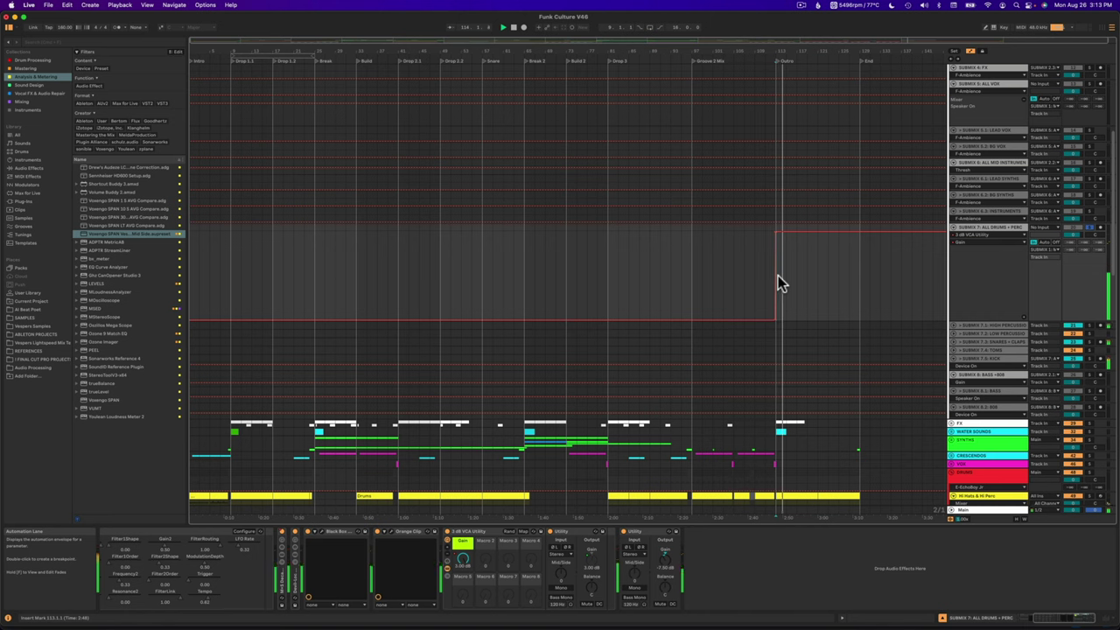
pyautogui.click(447, 531)
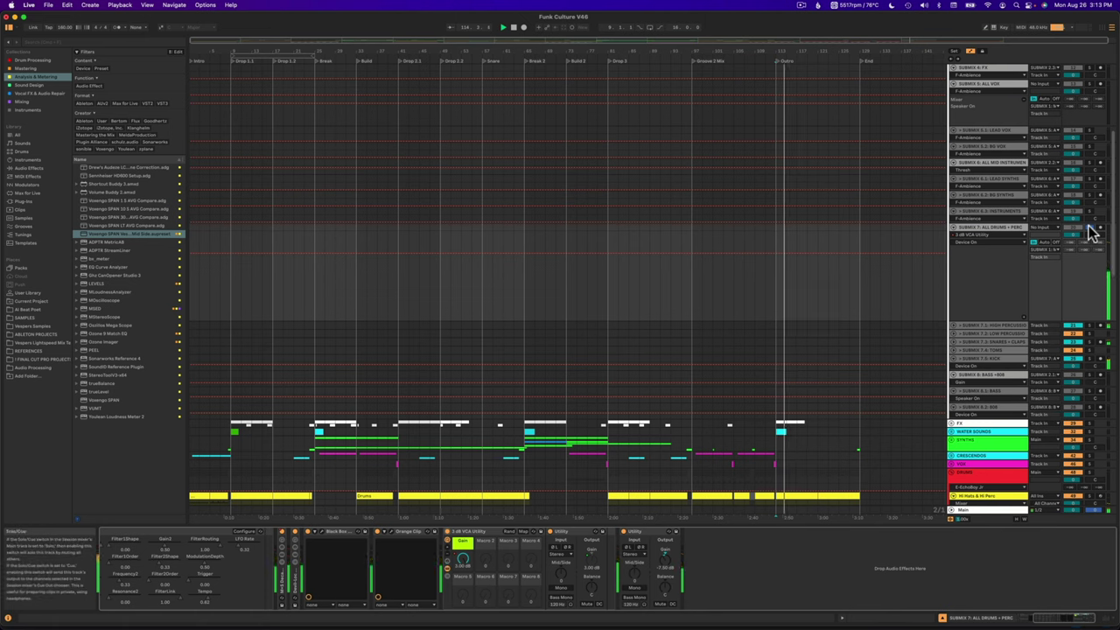
pyautogui.press('a')
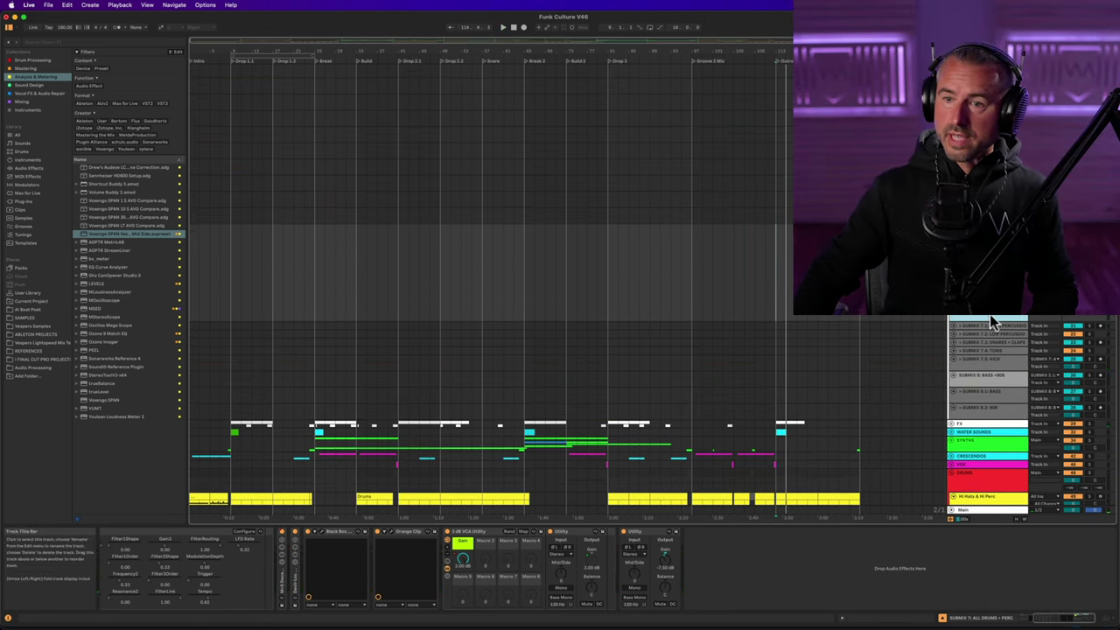
# - Unfold the CRESCENDOS group, solo the Synth Splash Crescendo track and play its first clip
pyautogui.press('z')
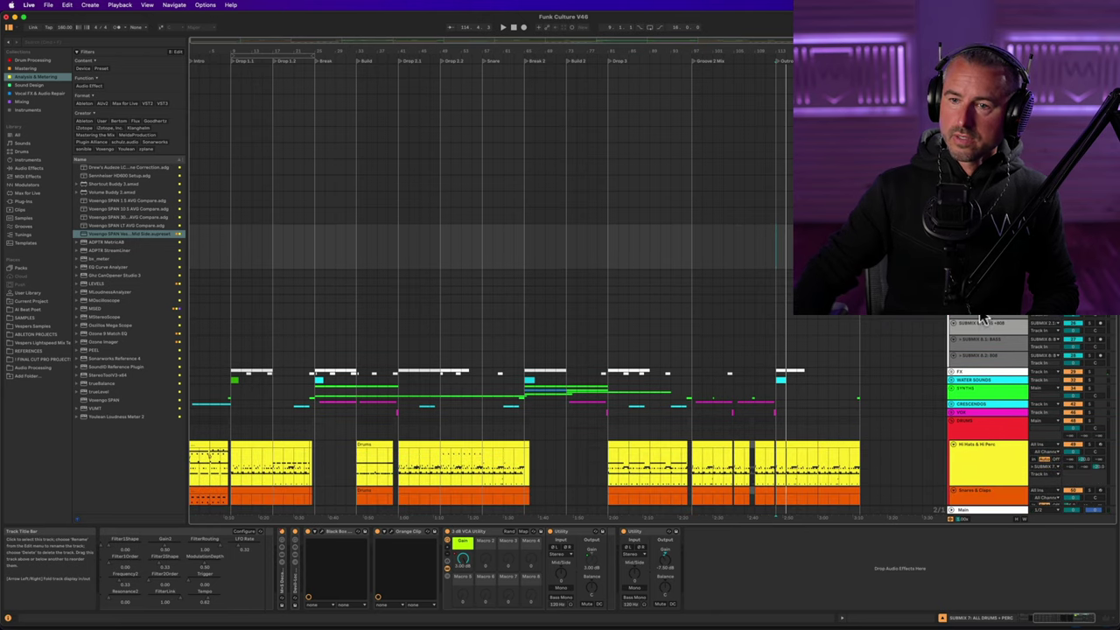
pyautogui.click(954, 319)
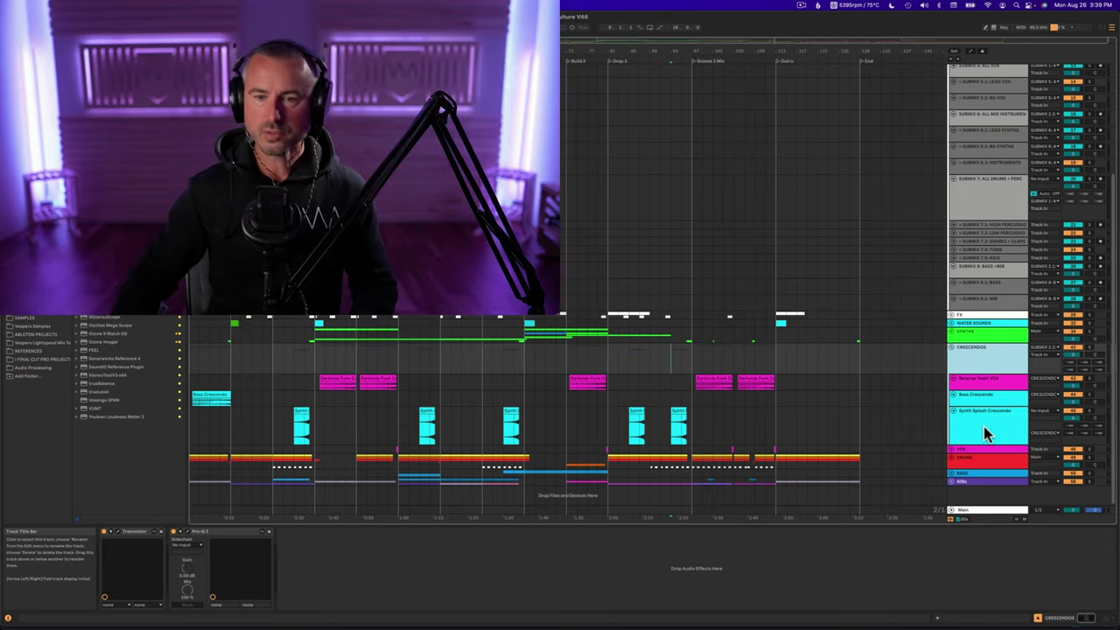
pyautogui.click(986, 433)
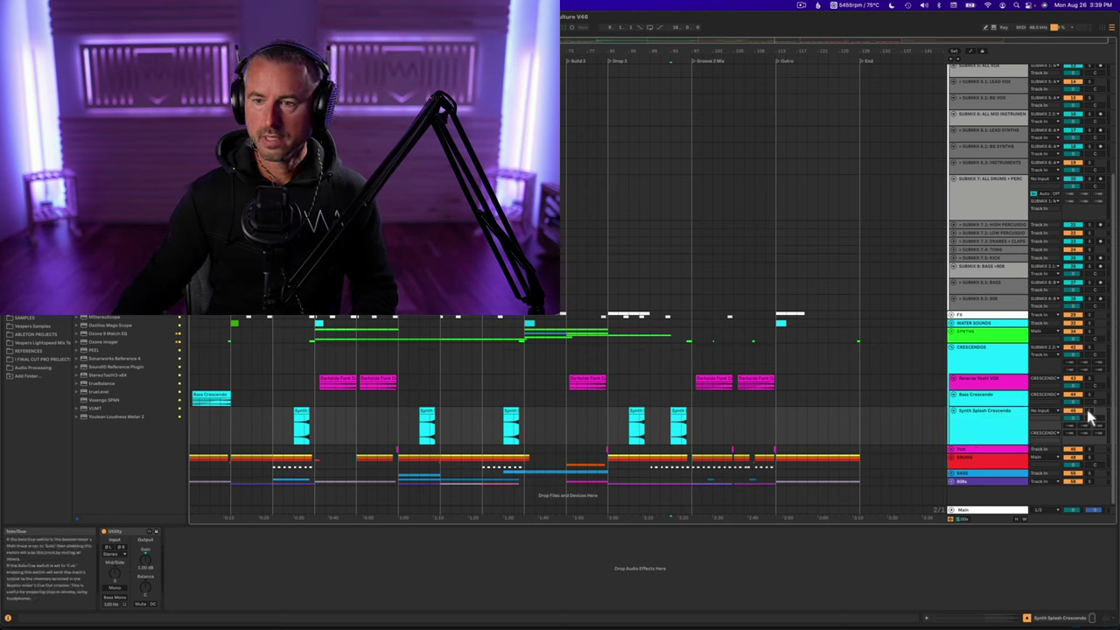
pyautogui.click(988, 432)
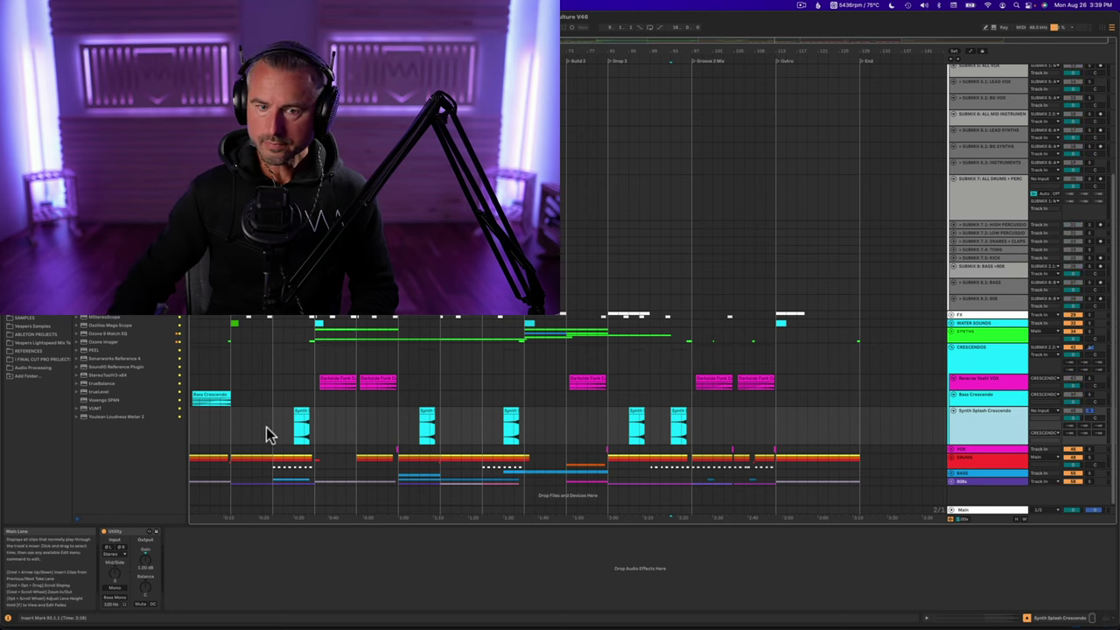
pyautogui.click(300, 415)
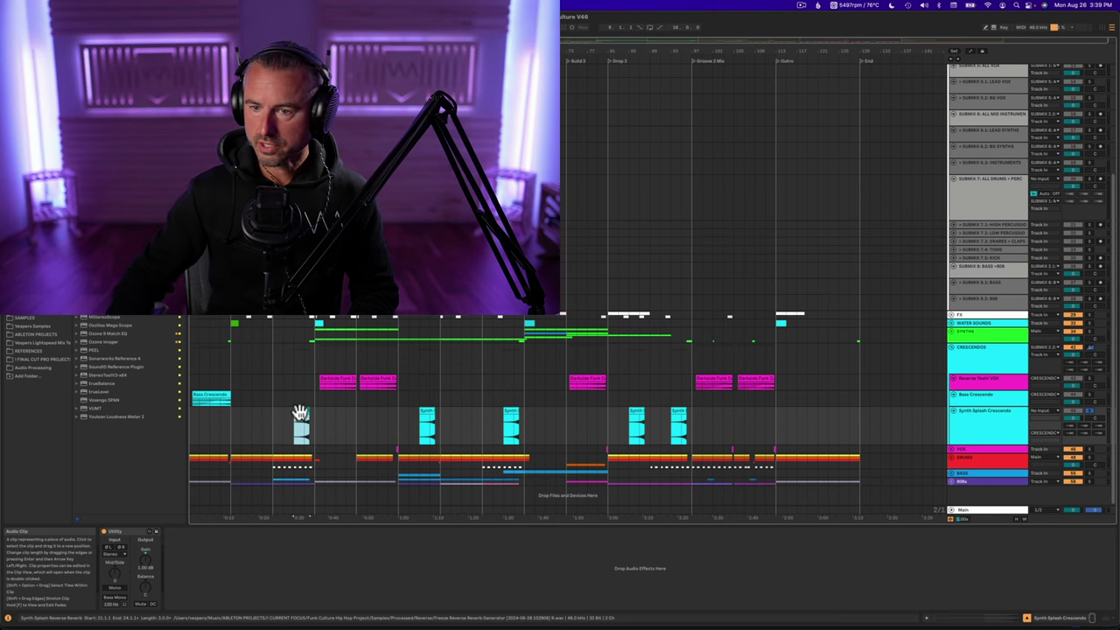
pyautogui.press('space')
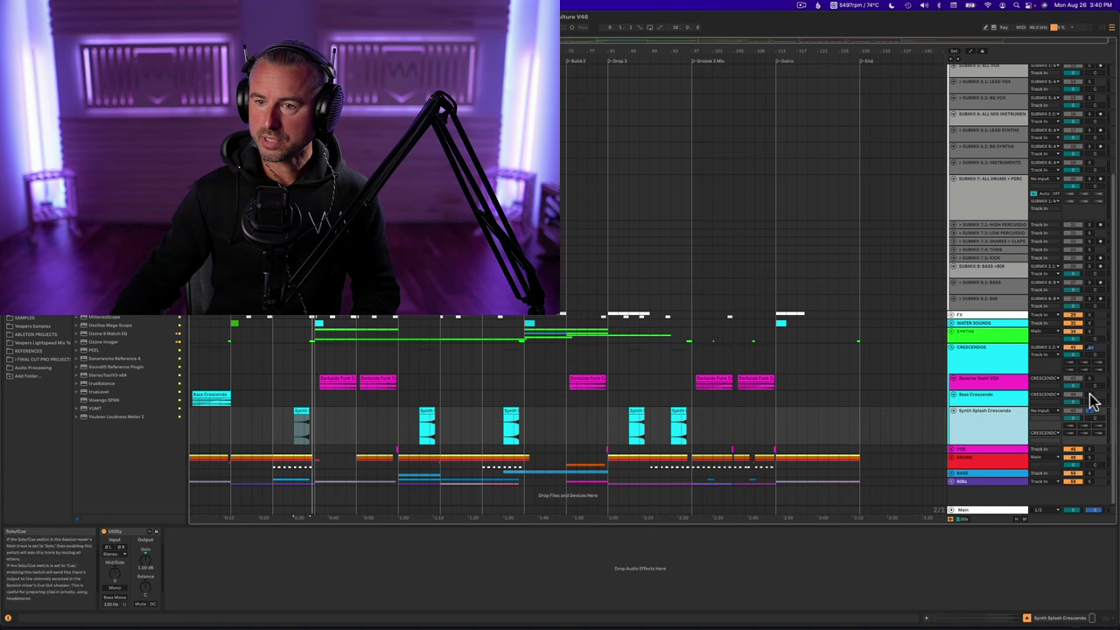
# - Solo the Bass Crescendo track, enlarge its height to show the waveform and play its intro clip
pyautogui.click(980, 399)
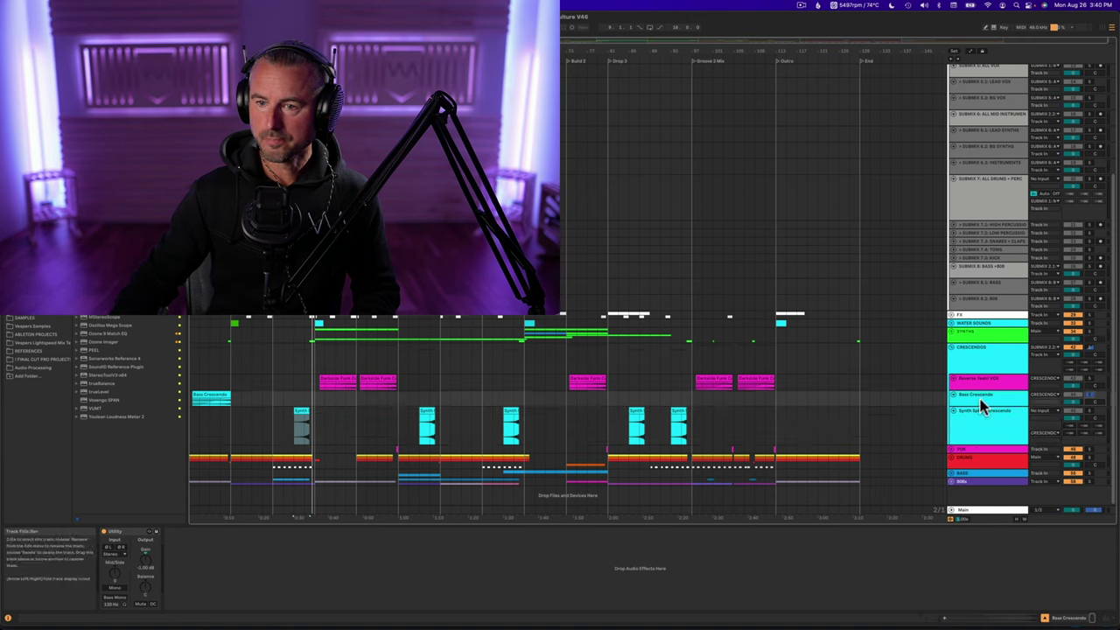
pyautogui.click(219, 394)
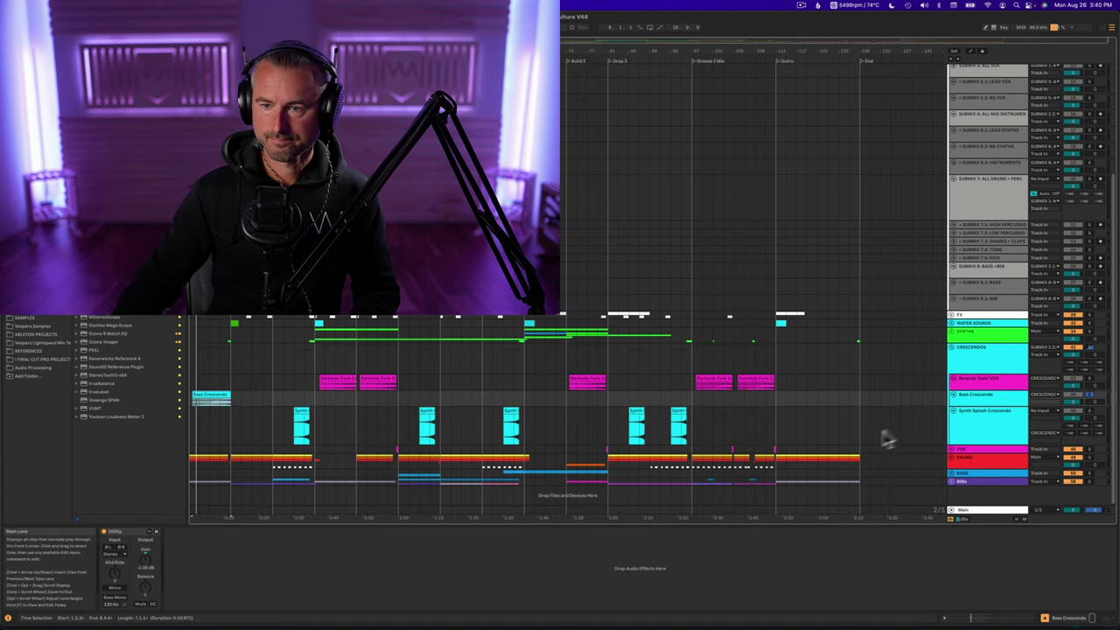
pyautogui.moveTo(997, 402); pyautogui.dragTo(998, 457)
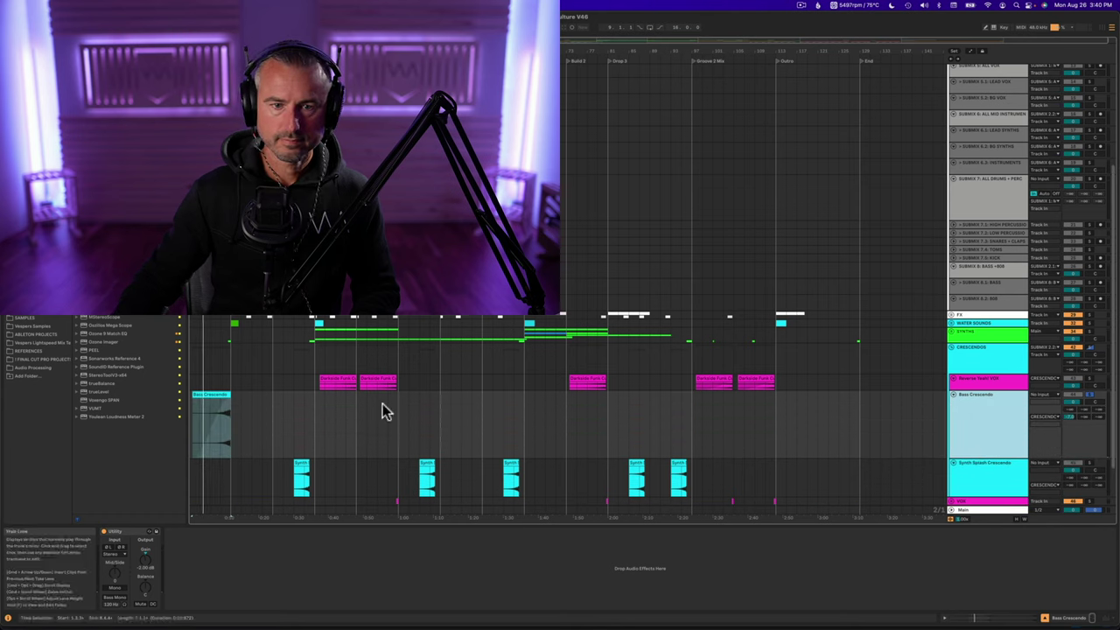
pyautogui.click(218, 429)
pyautogui.press('space')
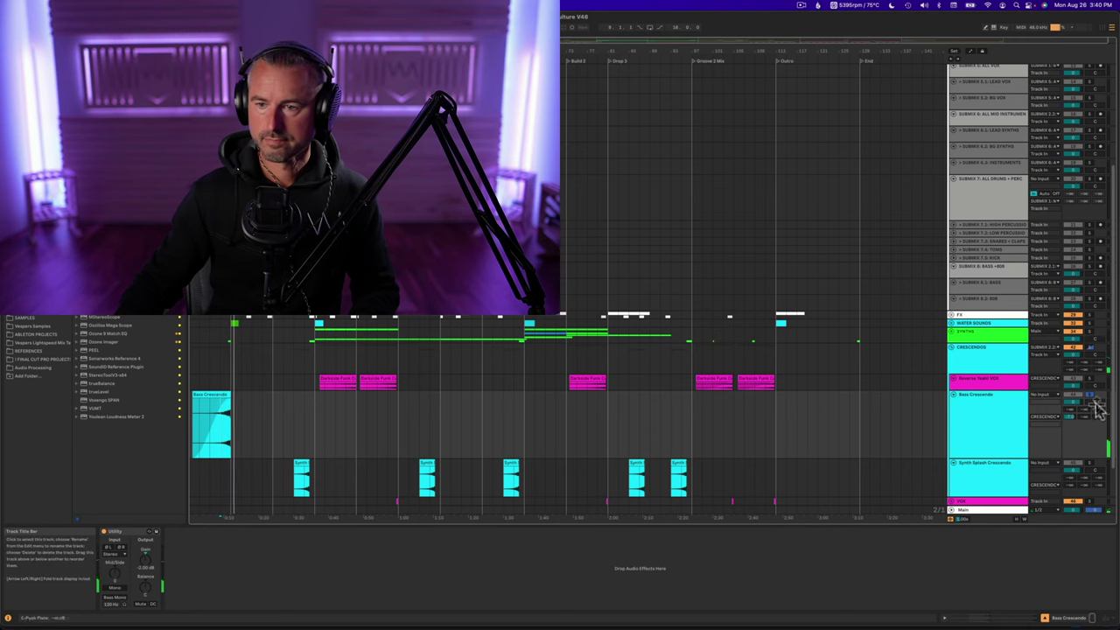
# - Solo the Reverse Yeah! VOX track, enlarge its height and play its clip in Build 2
pyautogui.click(982, 389)
pyautogui.moveTo(982, 391); pyautogui.dragTo(987, 411)
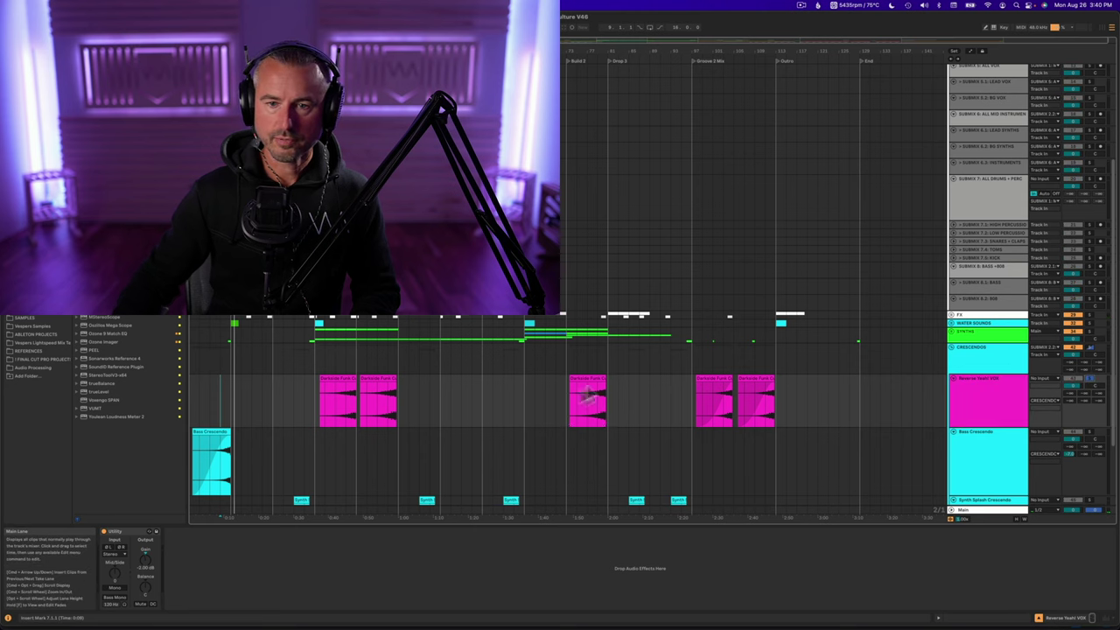
pyautogui.click(591, 381)
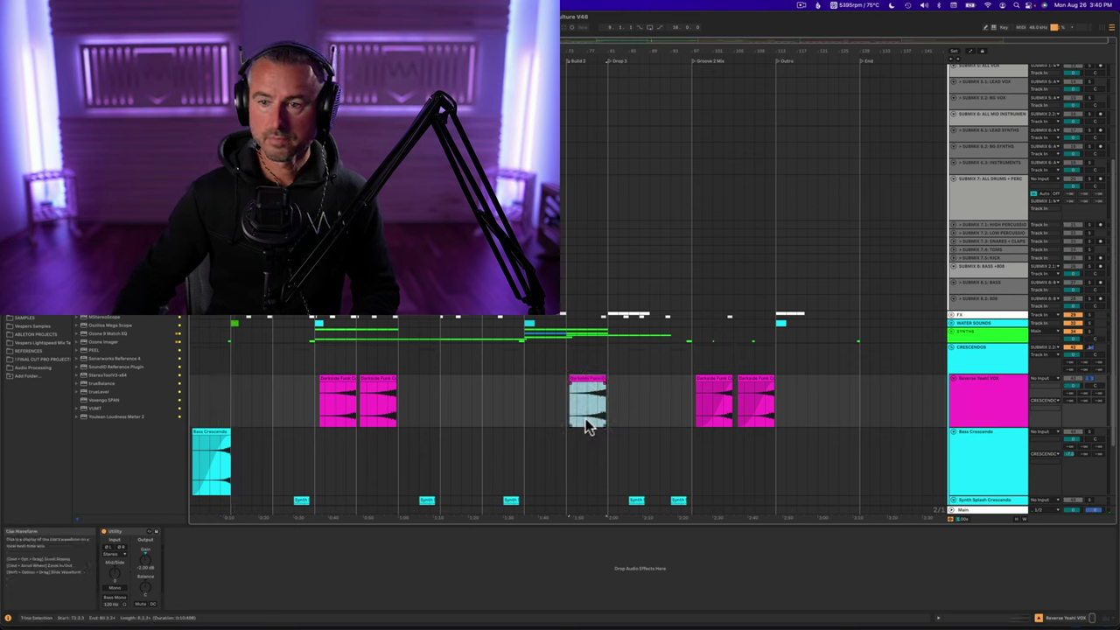
pyautogui.press('space')
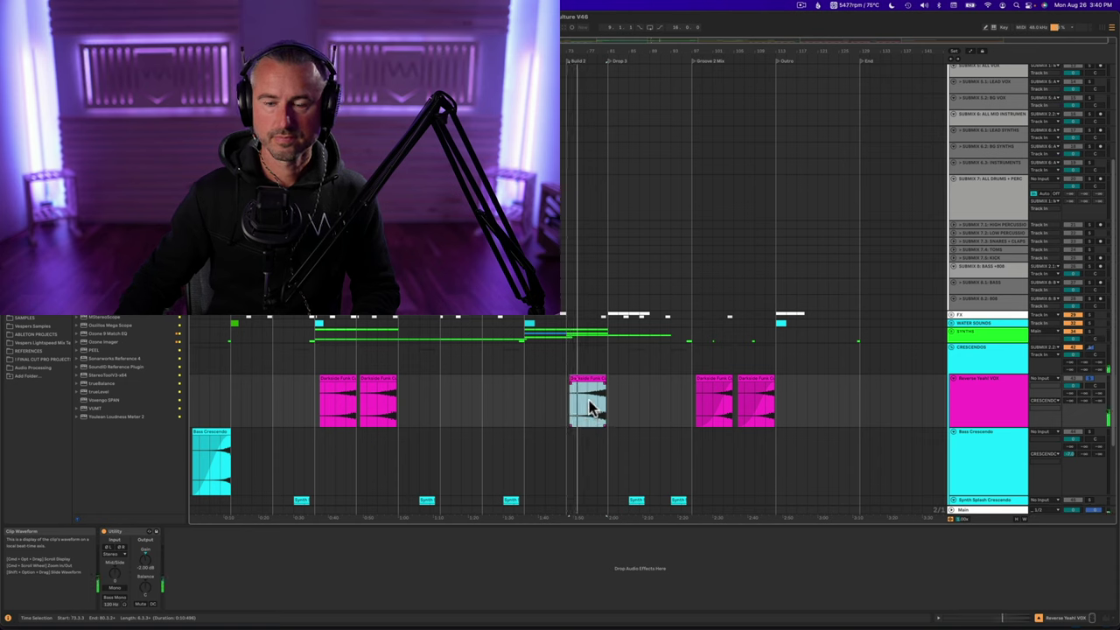
pyautogui.click(592, 404)
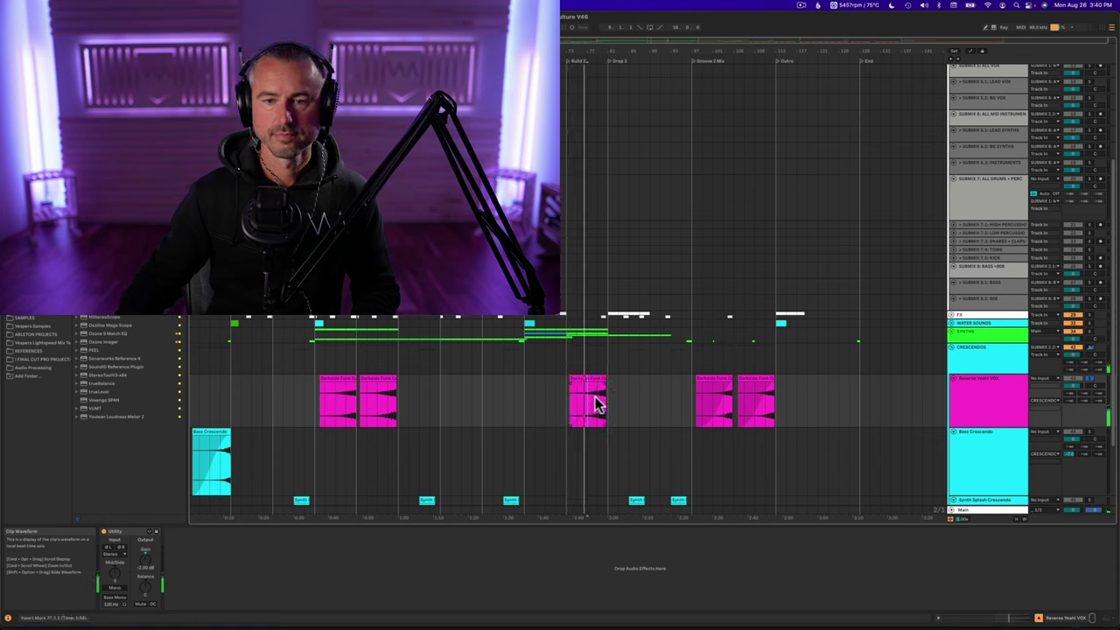